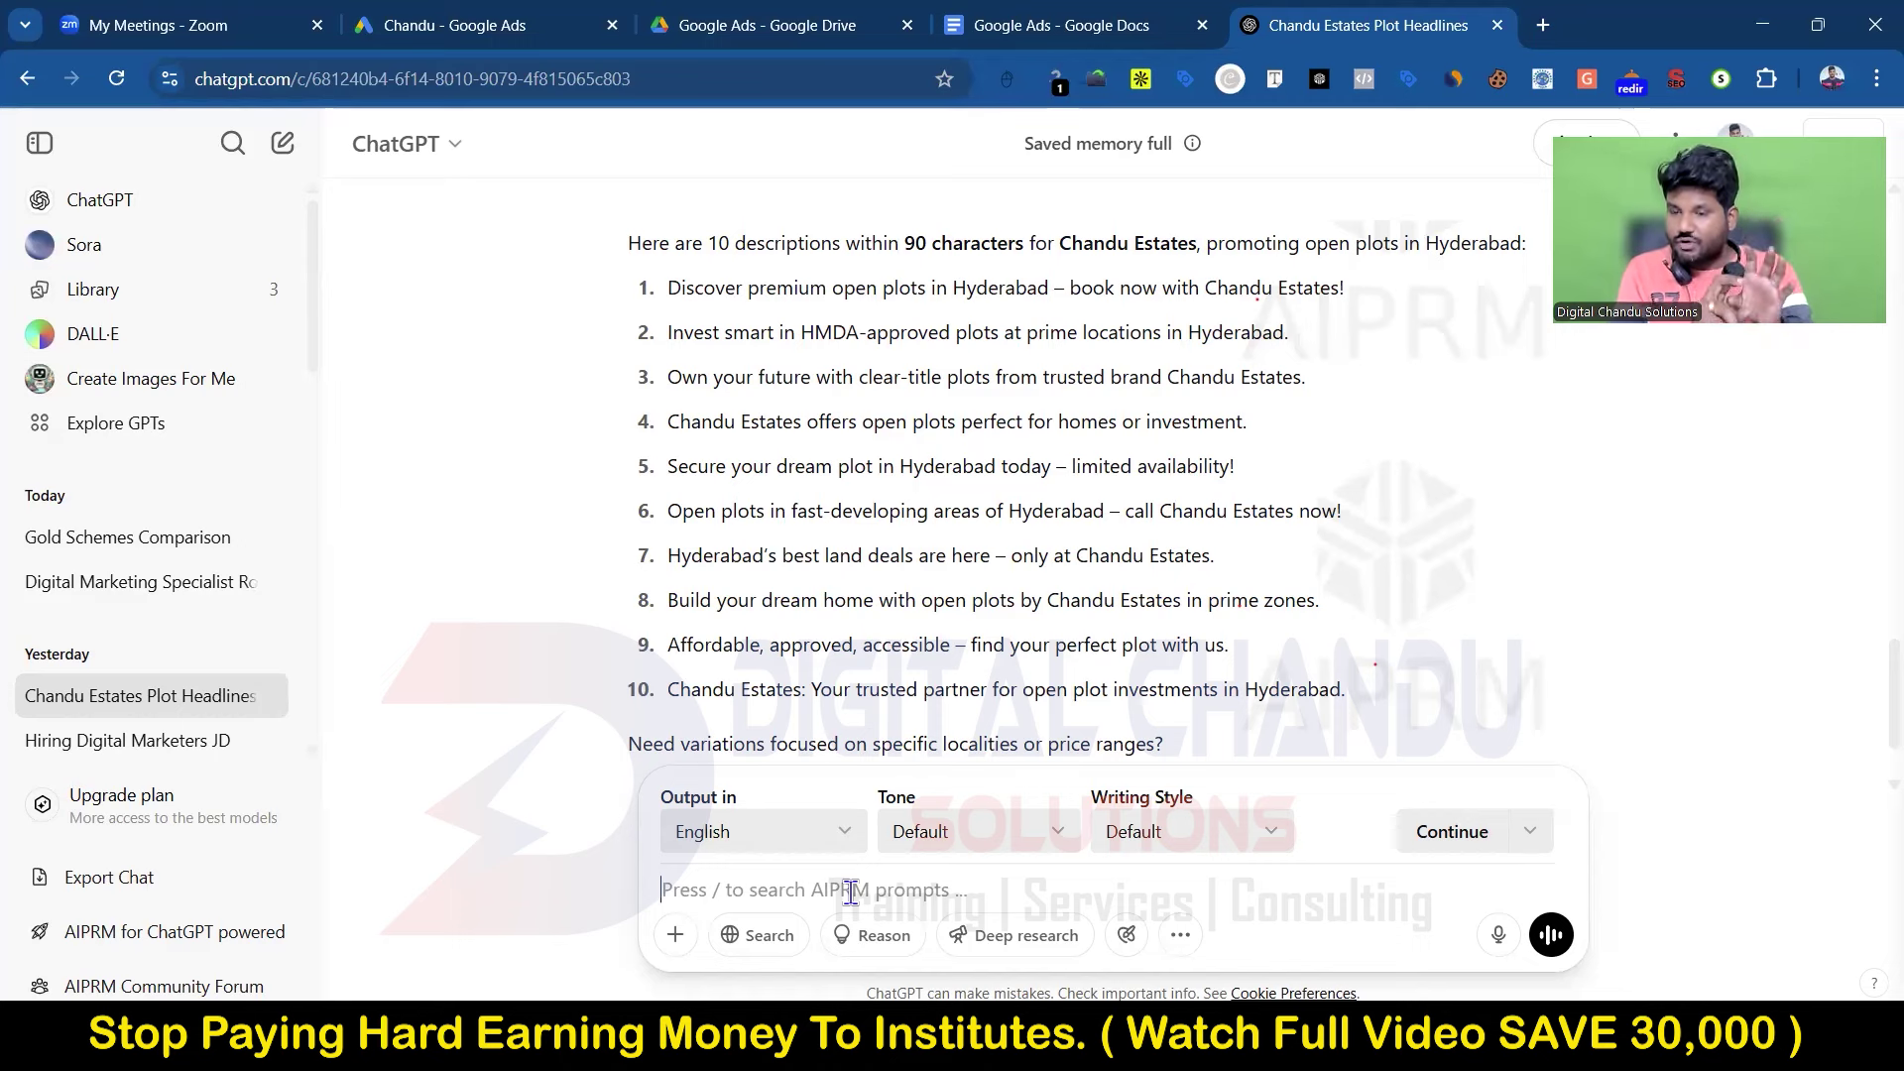
Step: Send the prompt "mention benefits in headlines for google ads under in 30 charcter" and decline the offer to connect the OpenAI and AIPRM accounts
scroll(851, 890, down, 1)
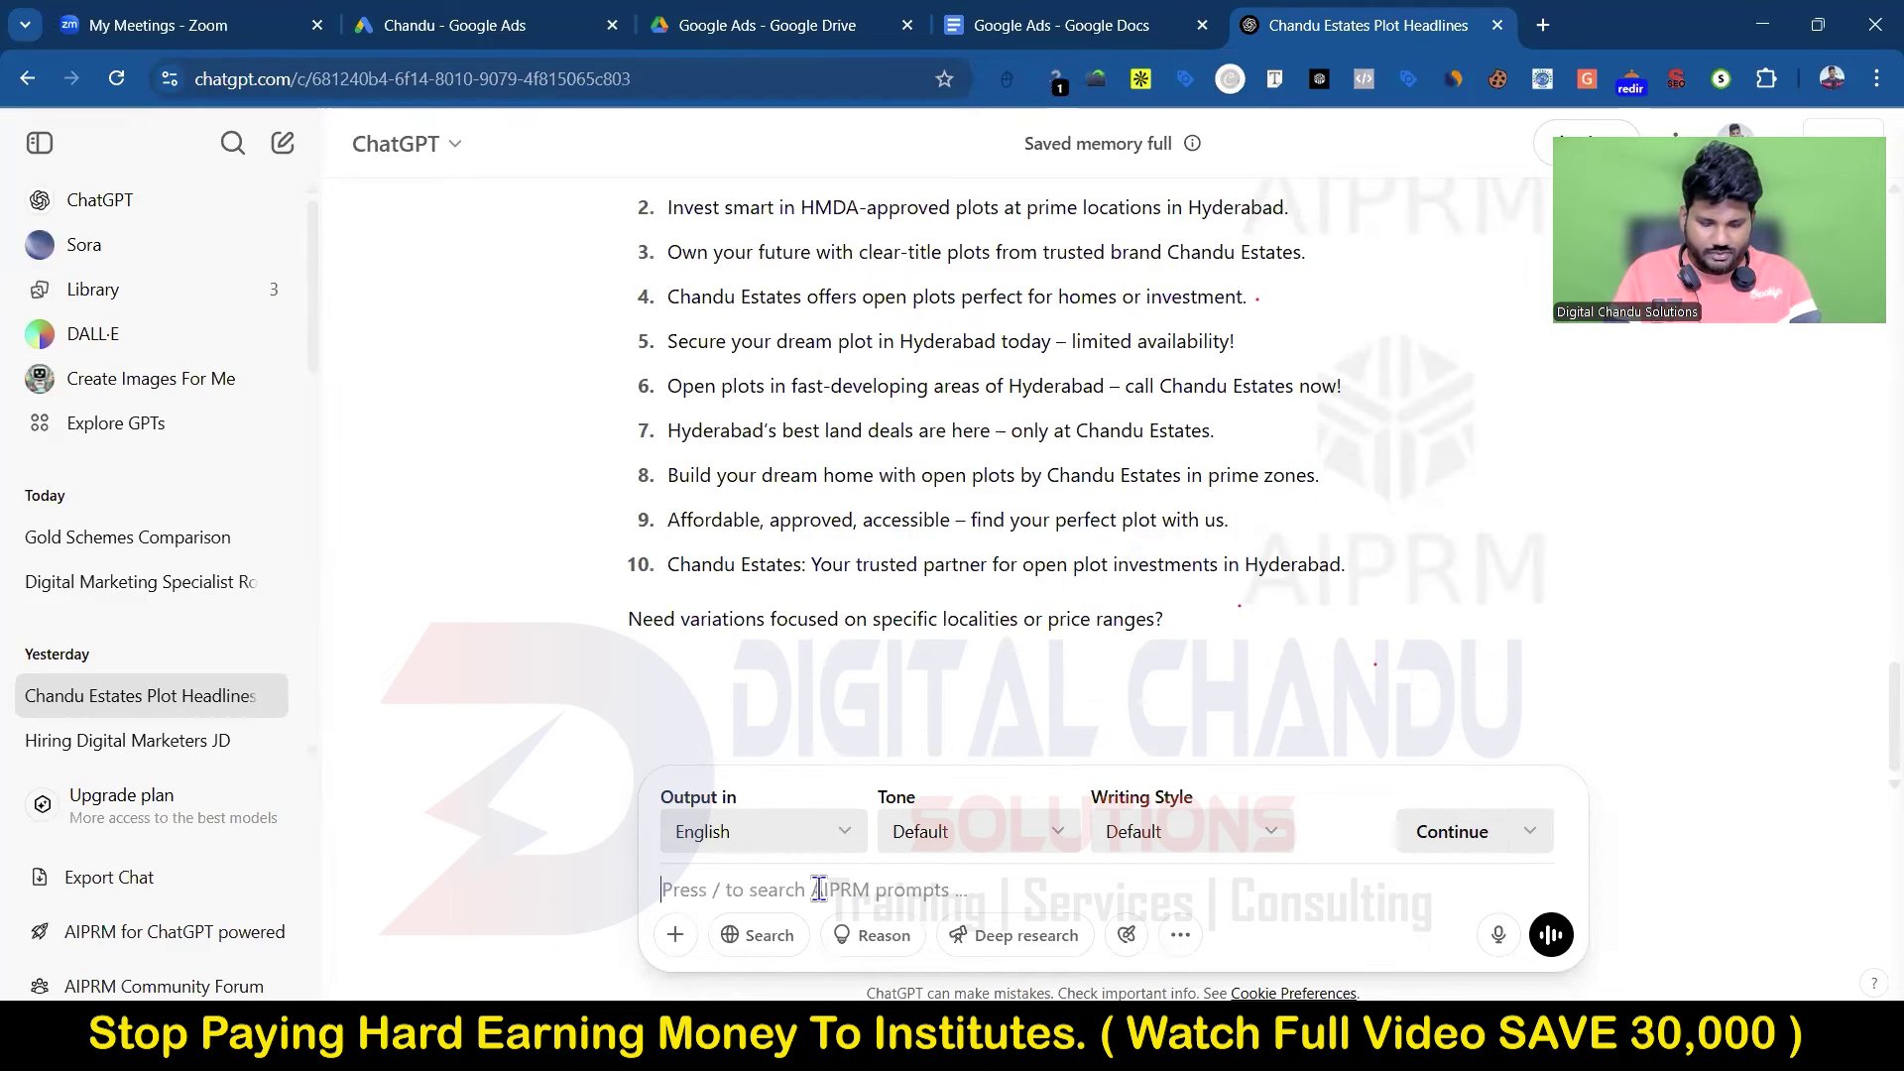
text(mentions)
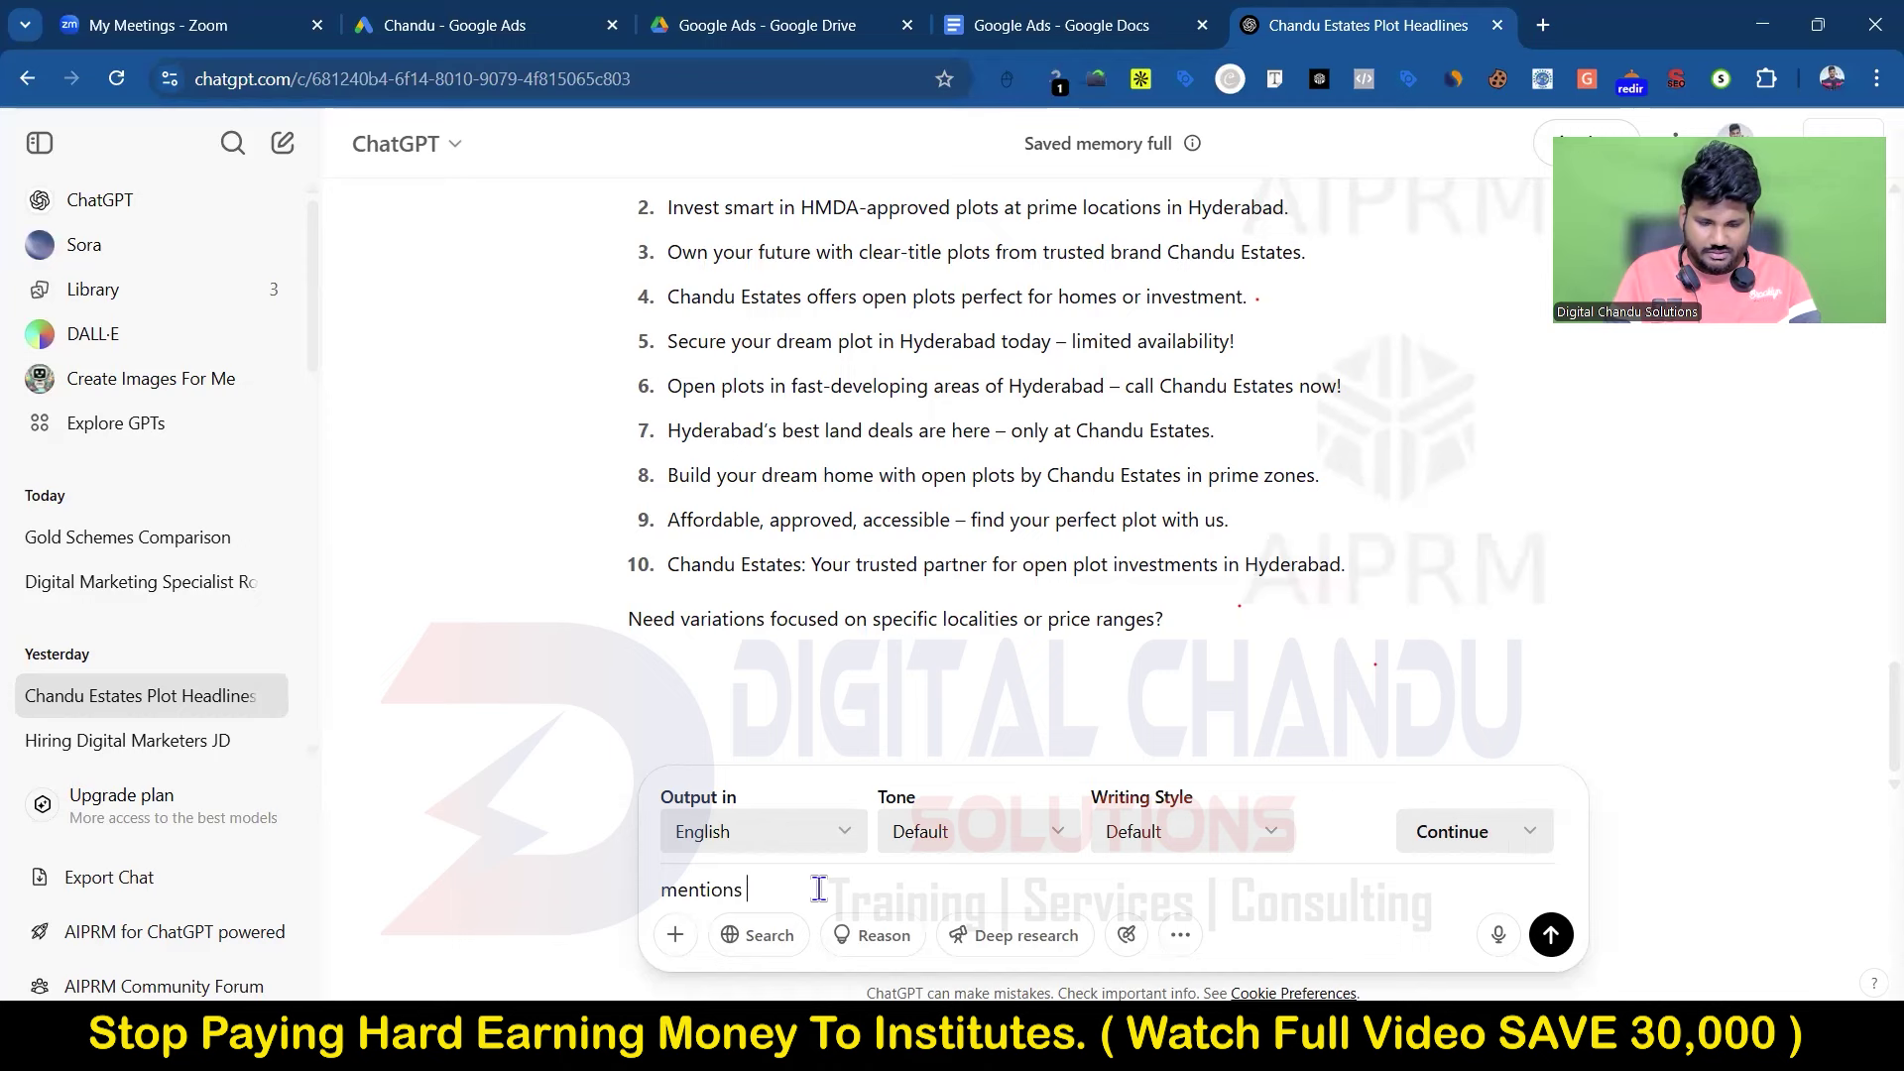
key(BackSpace)
text(benefi)
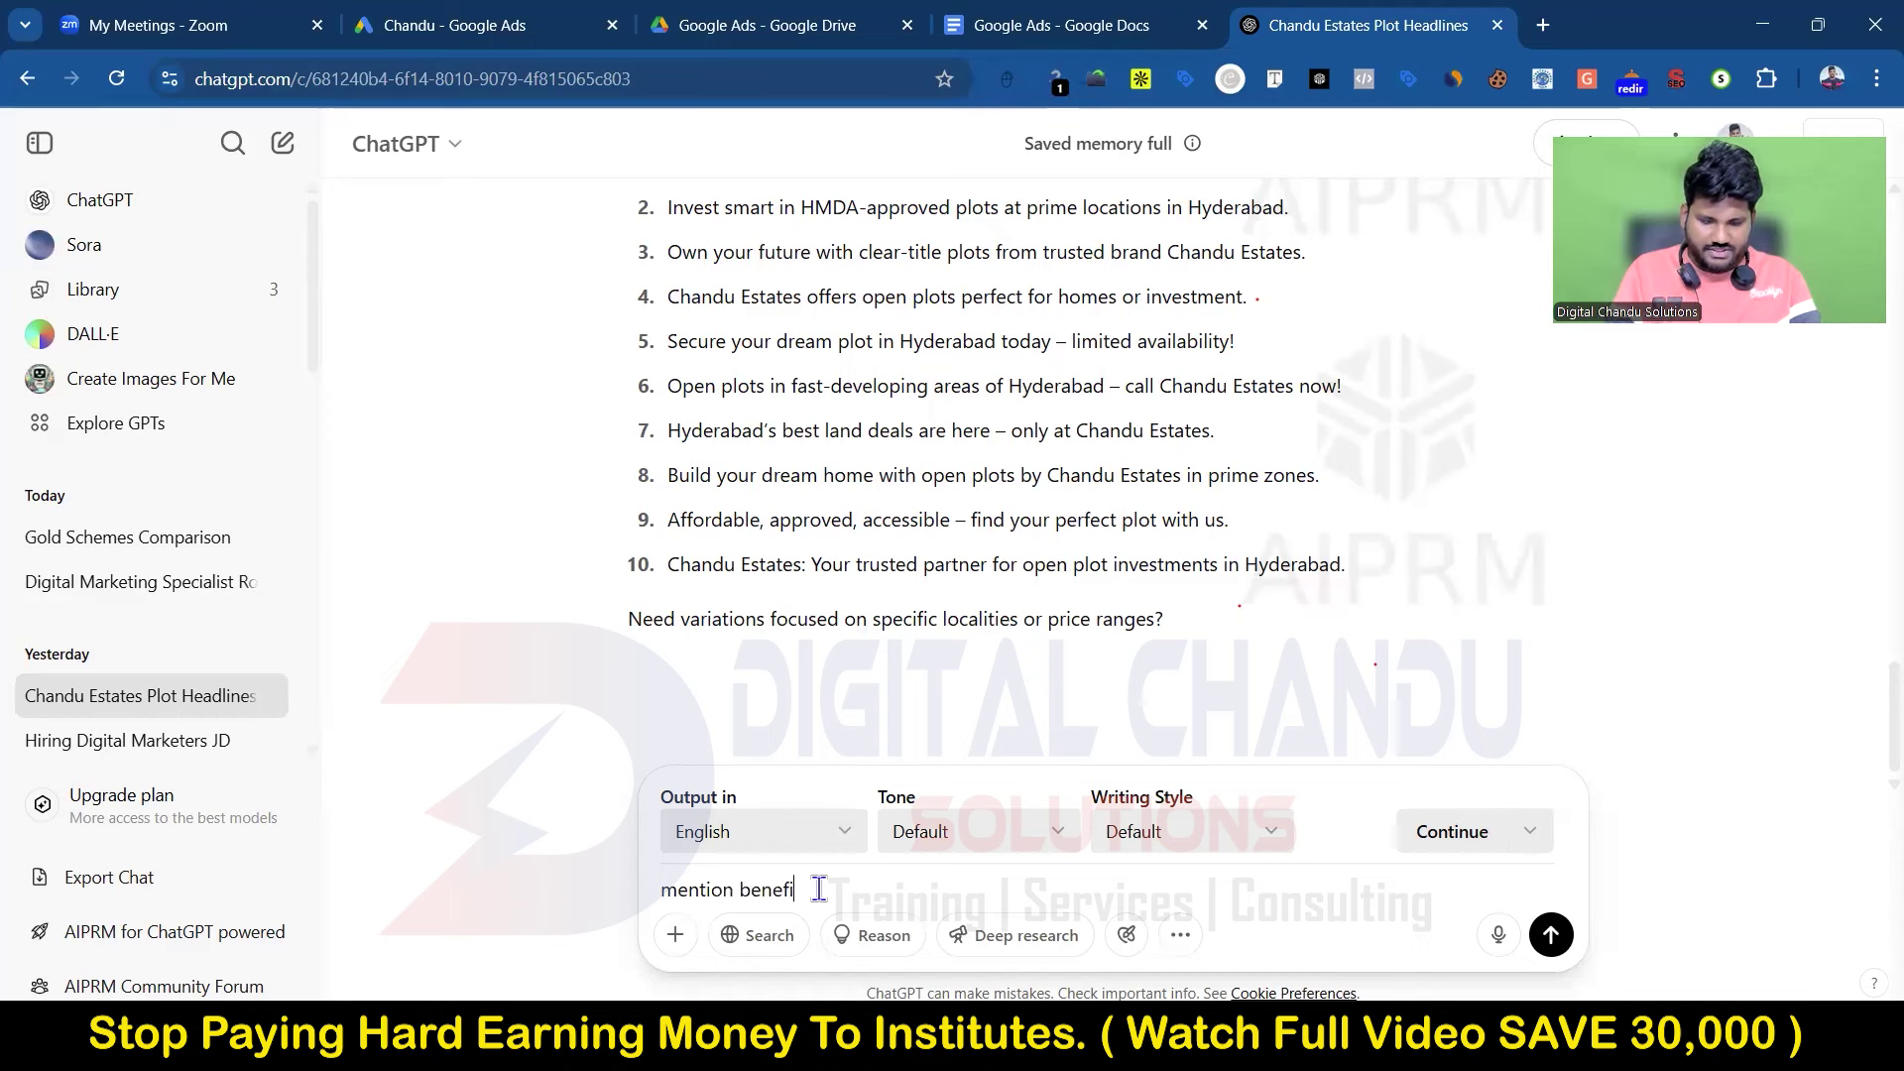
text(ts for)
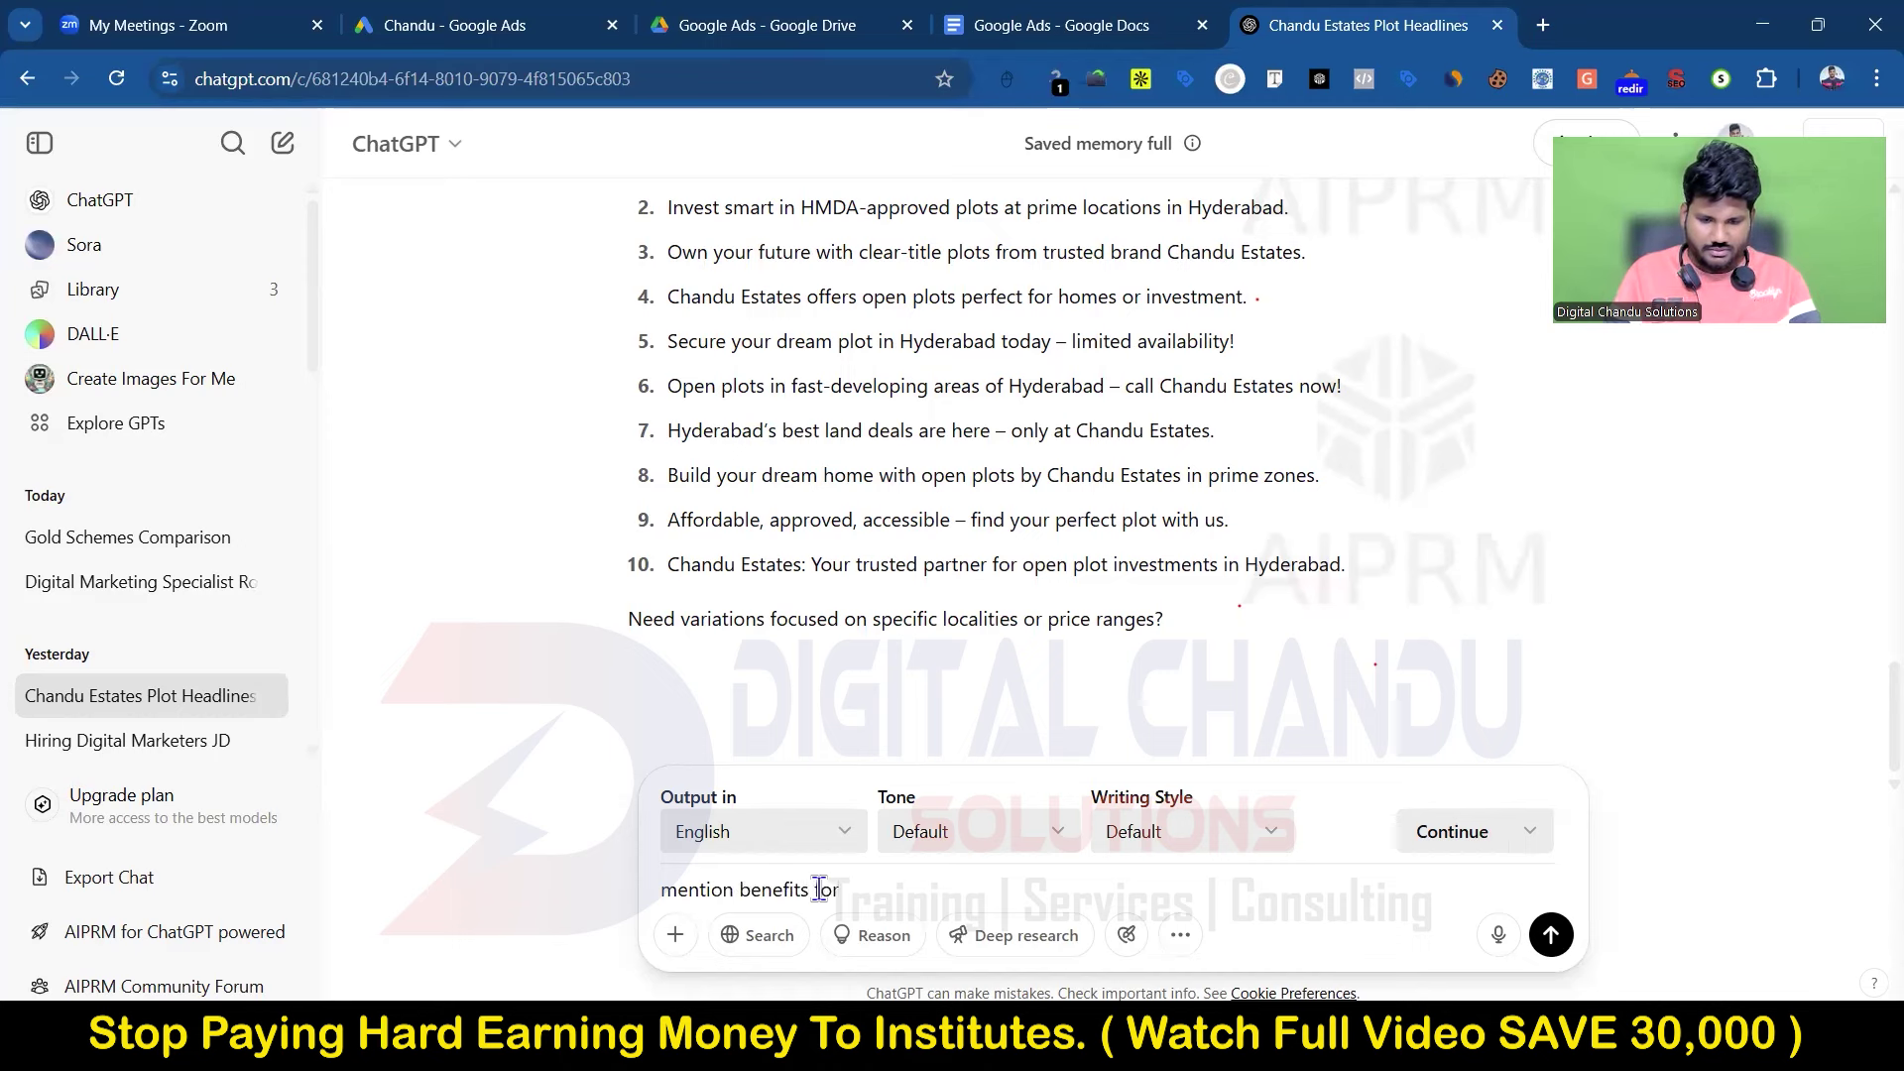
key(BackSpace)
key(BackSpace)
key(BackSpace)
key(BackSpace)
text(in headlines for google ads un)
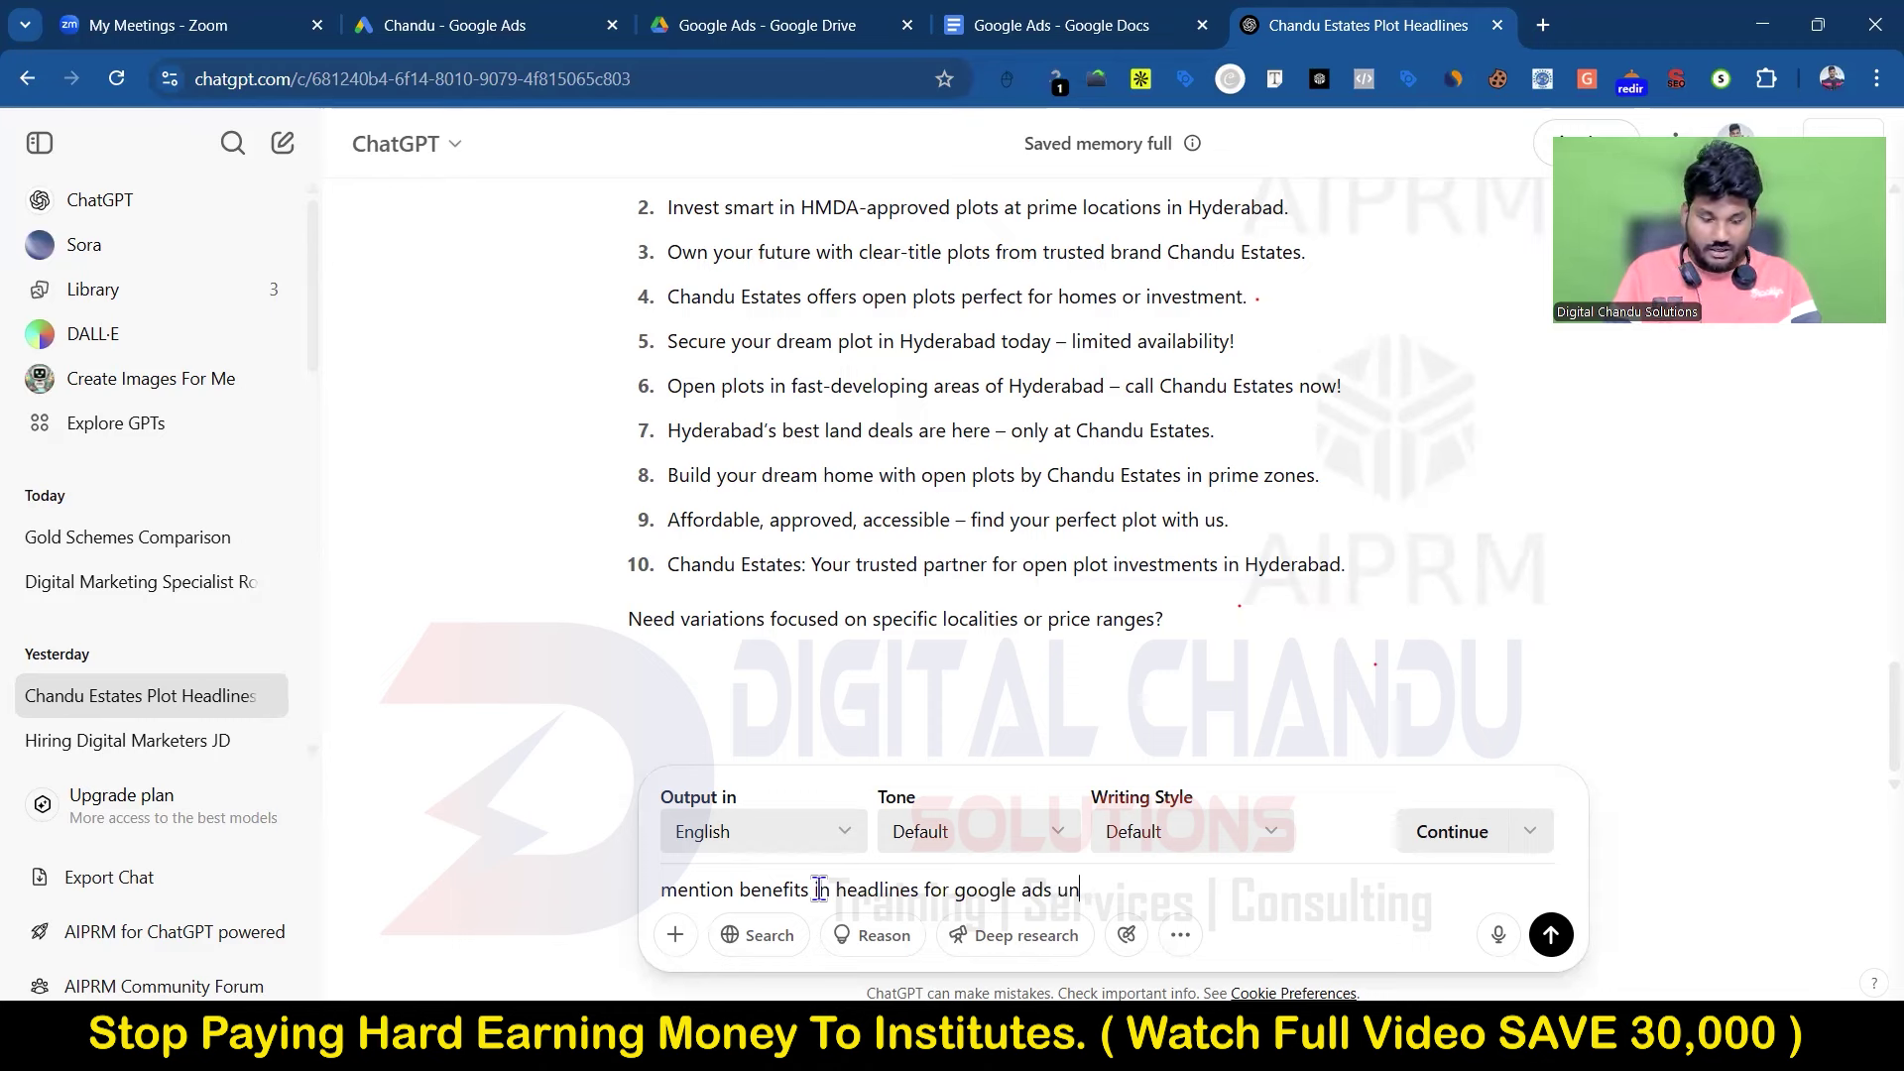
text(der in 30)
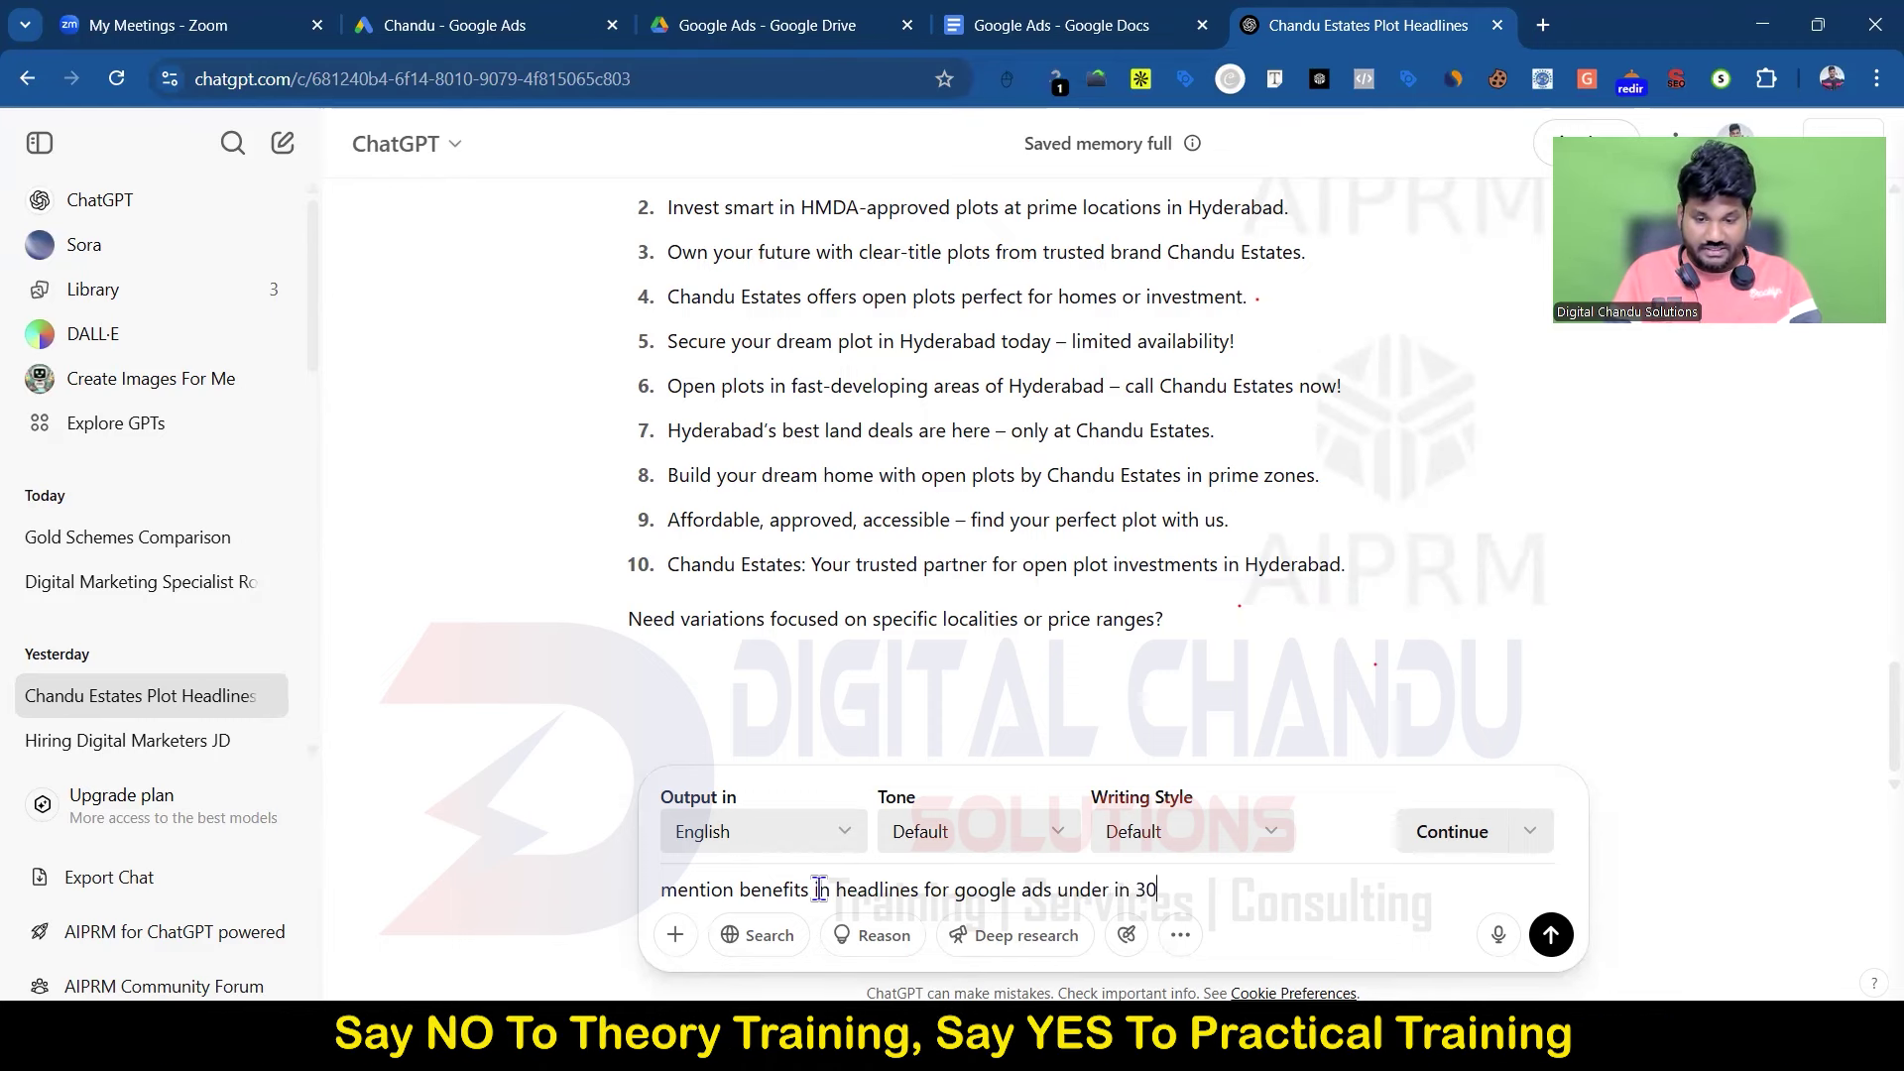
text( charcter)
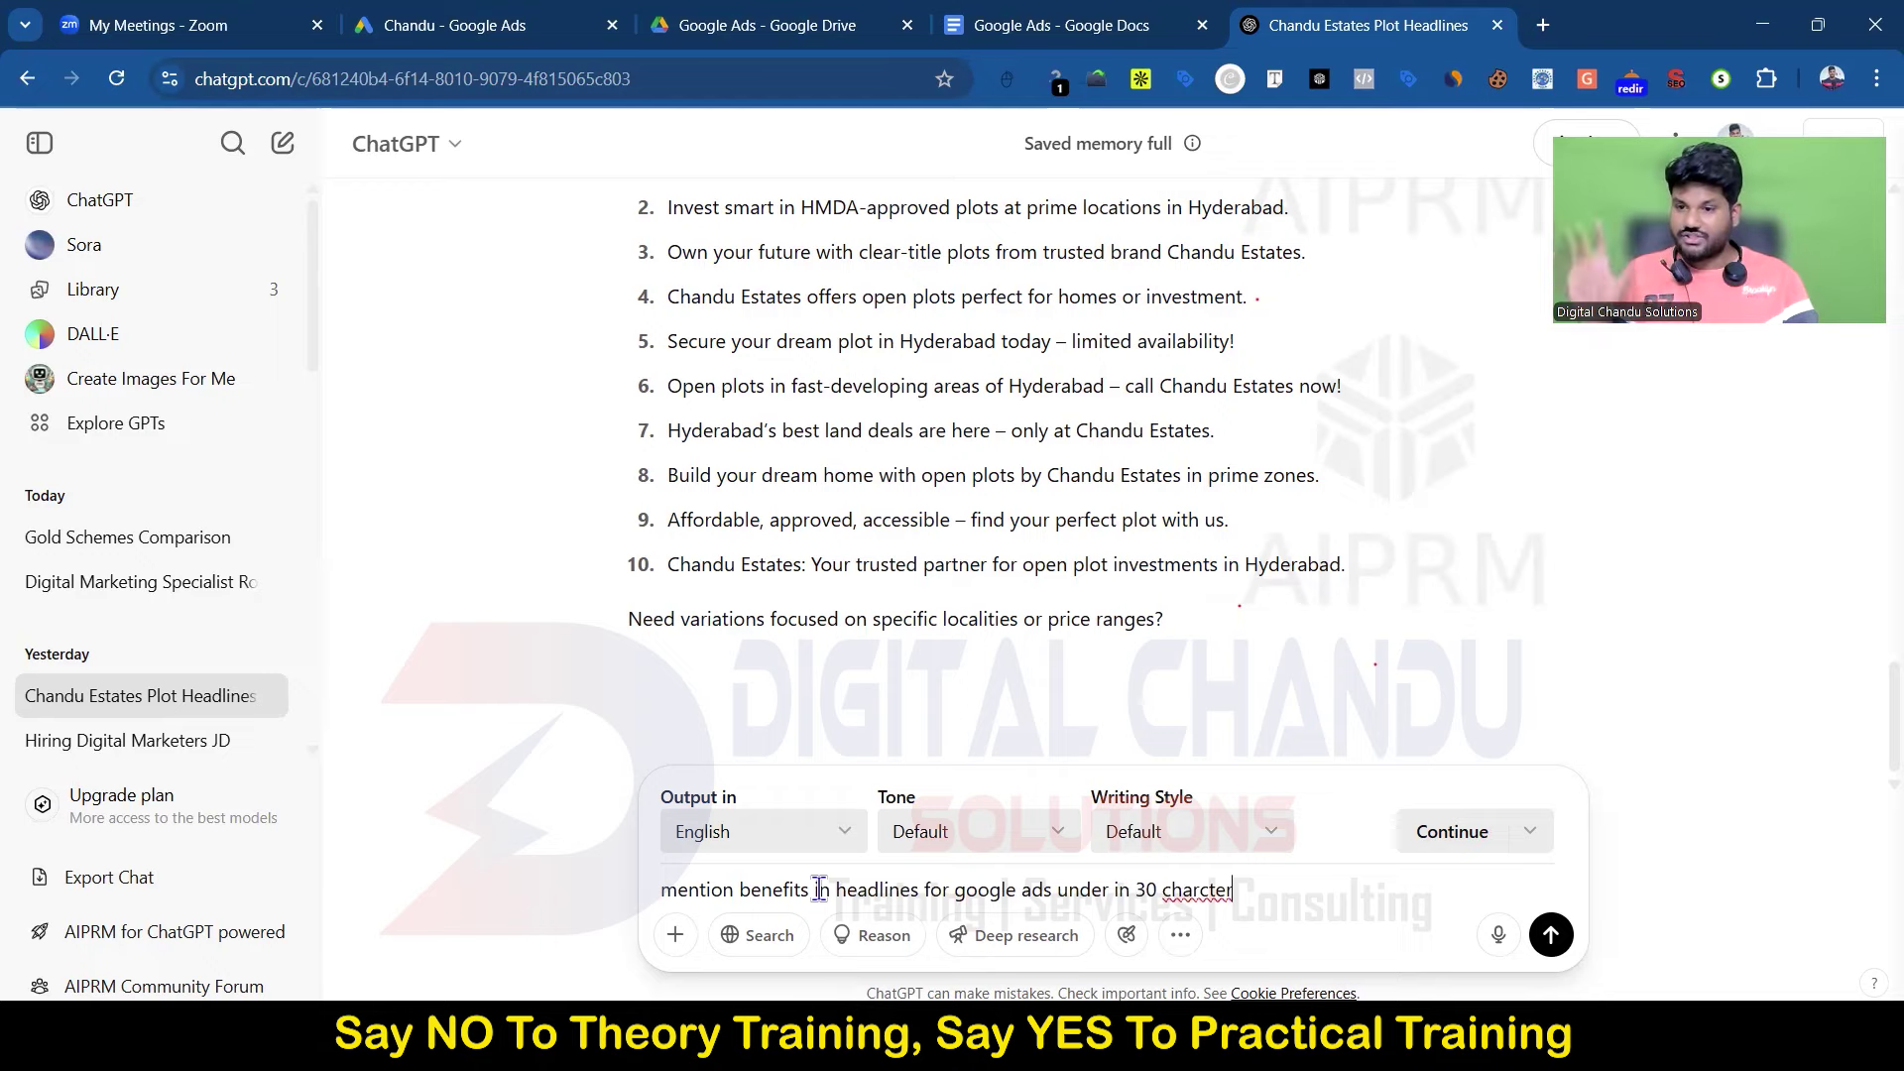
key(Return)
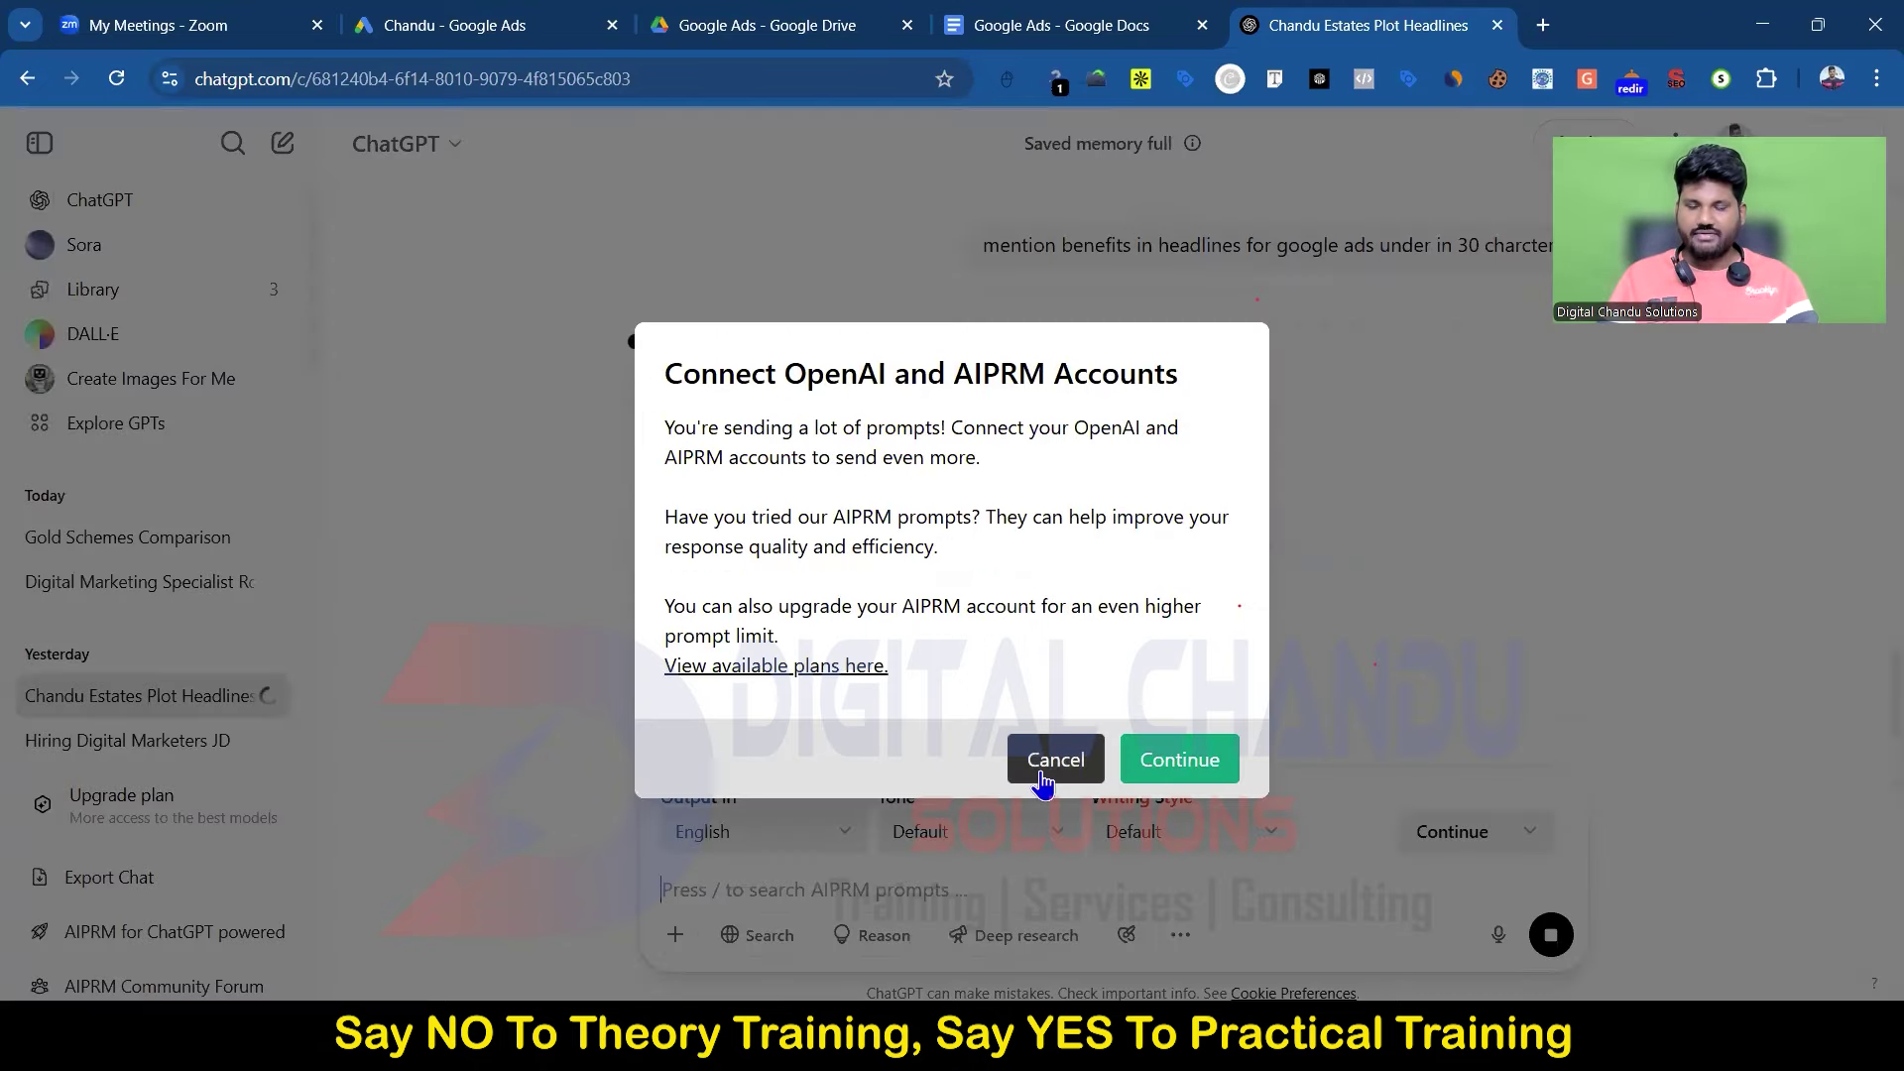
click(1029, 779)
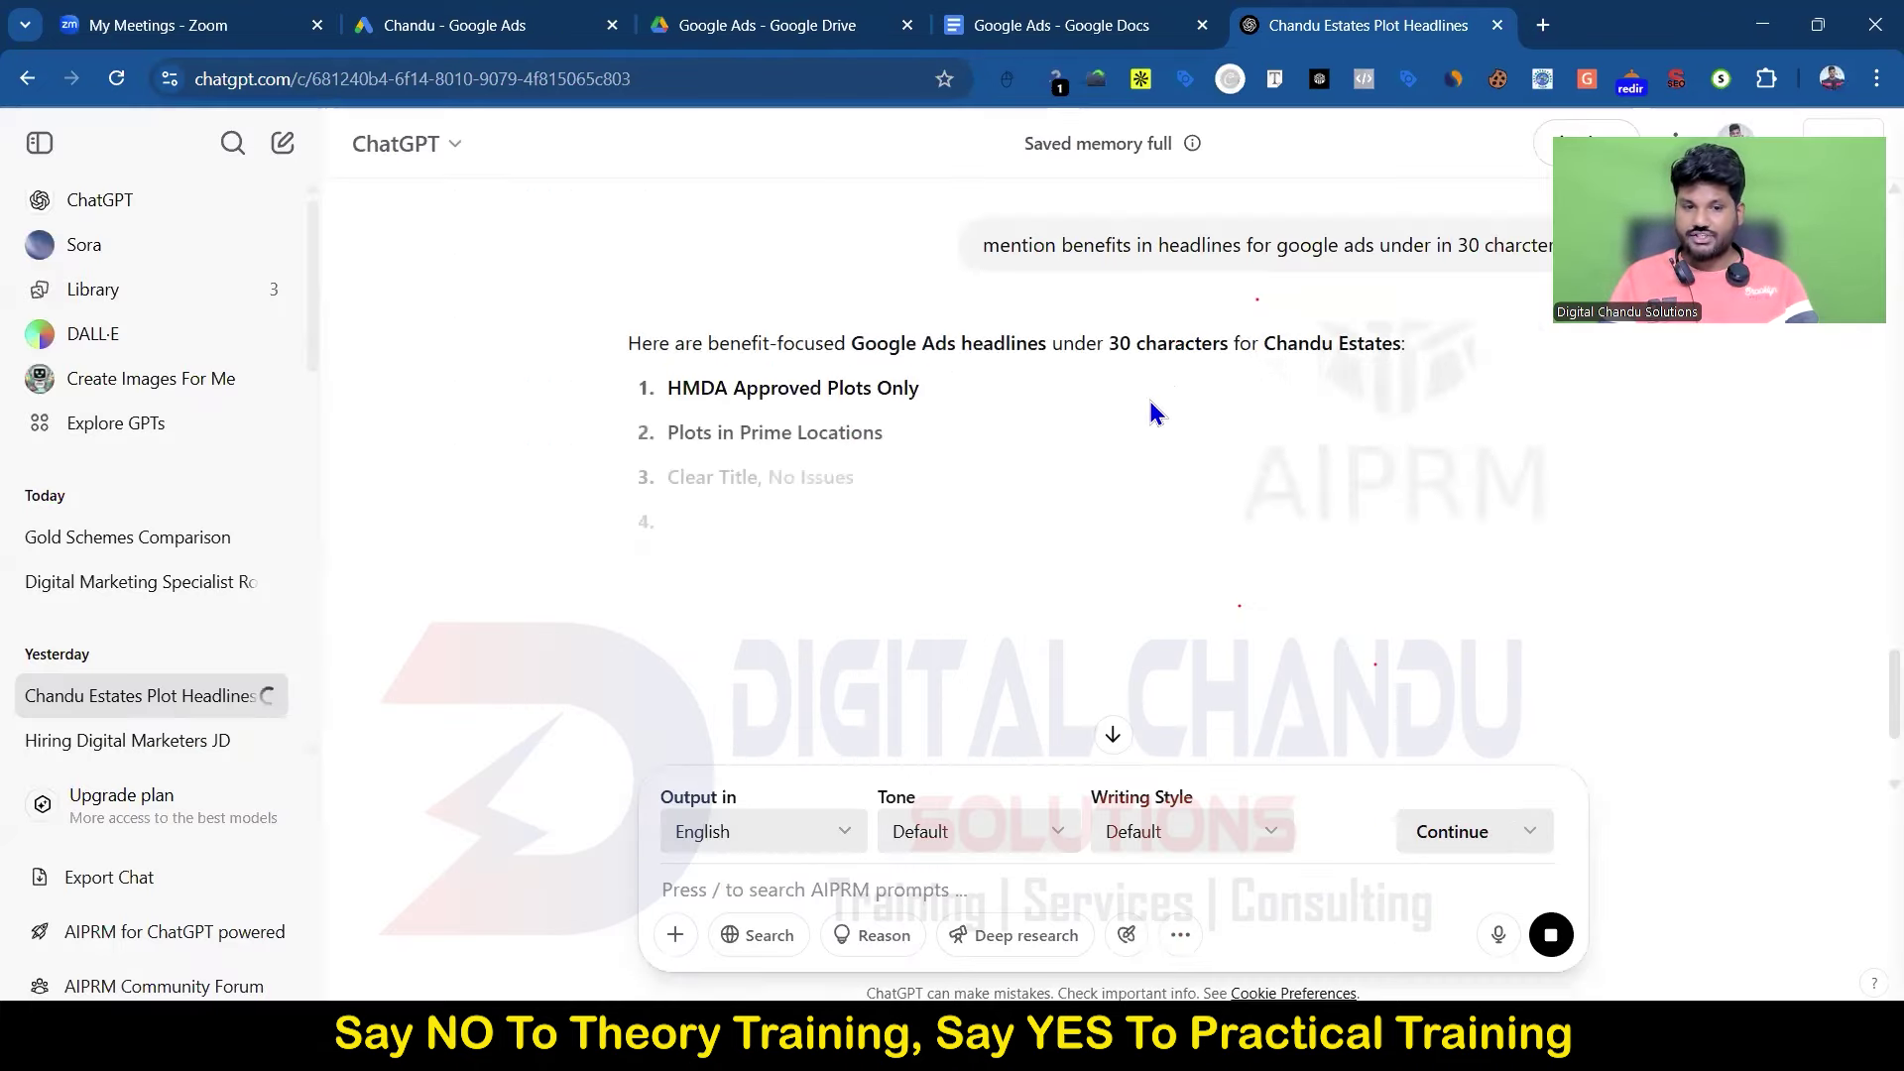
Step: Copy the generated headline "Clear Title, No Issues" into the first empty headline field of the search ad in Google Ads
scroll(1170, 397, up, 2)
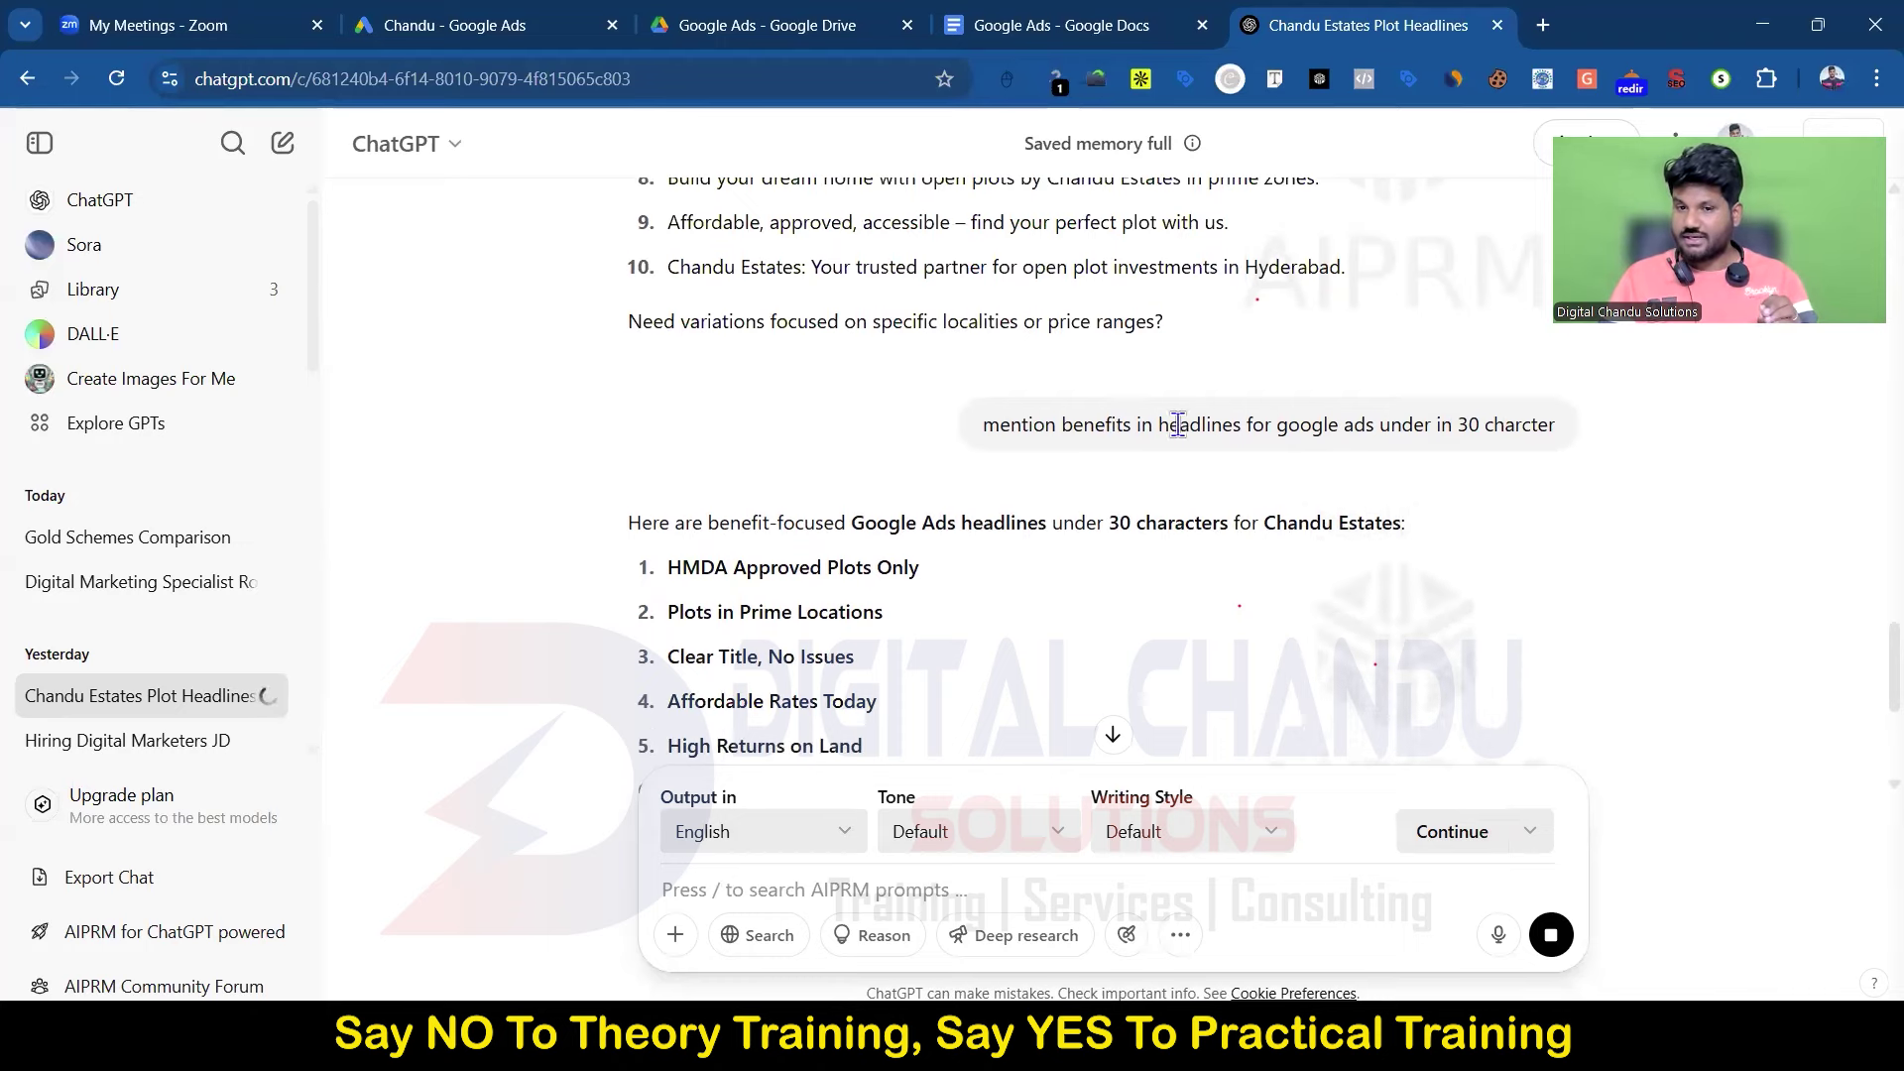
scroll(1177, 424, up, 2)
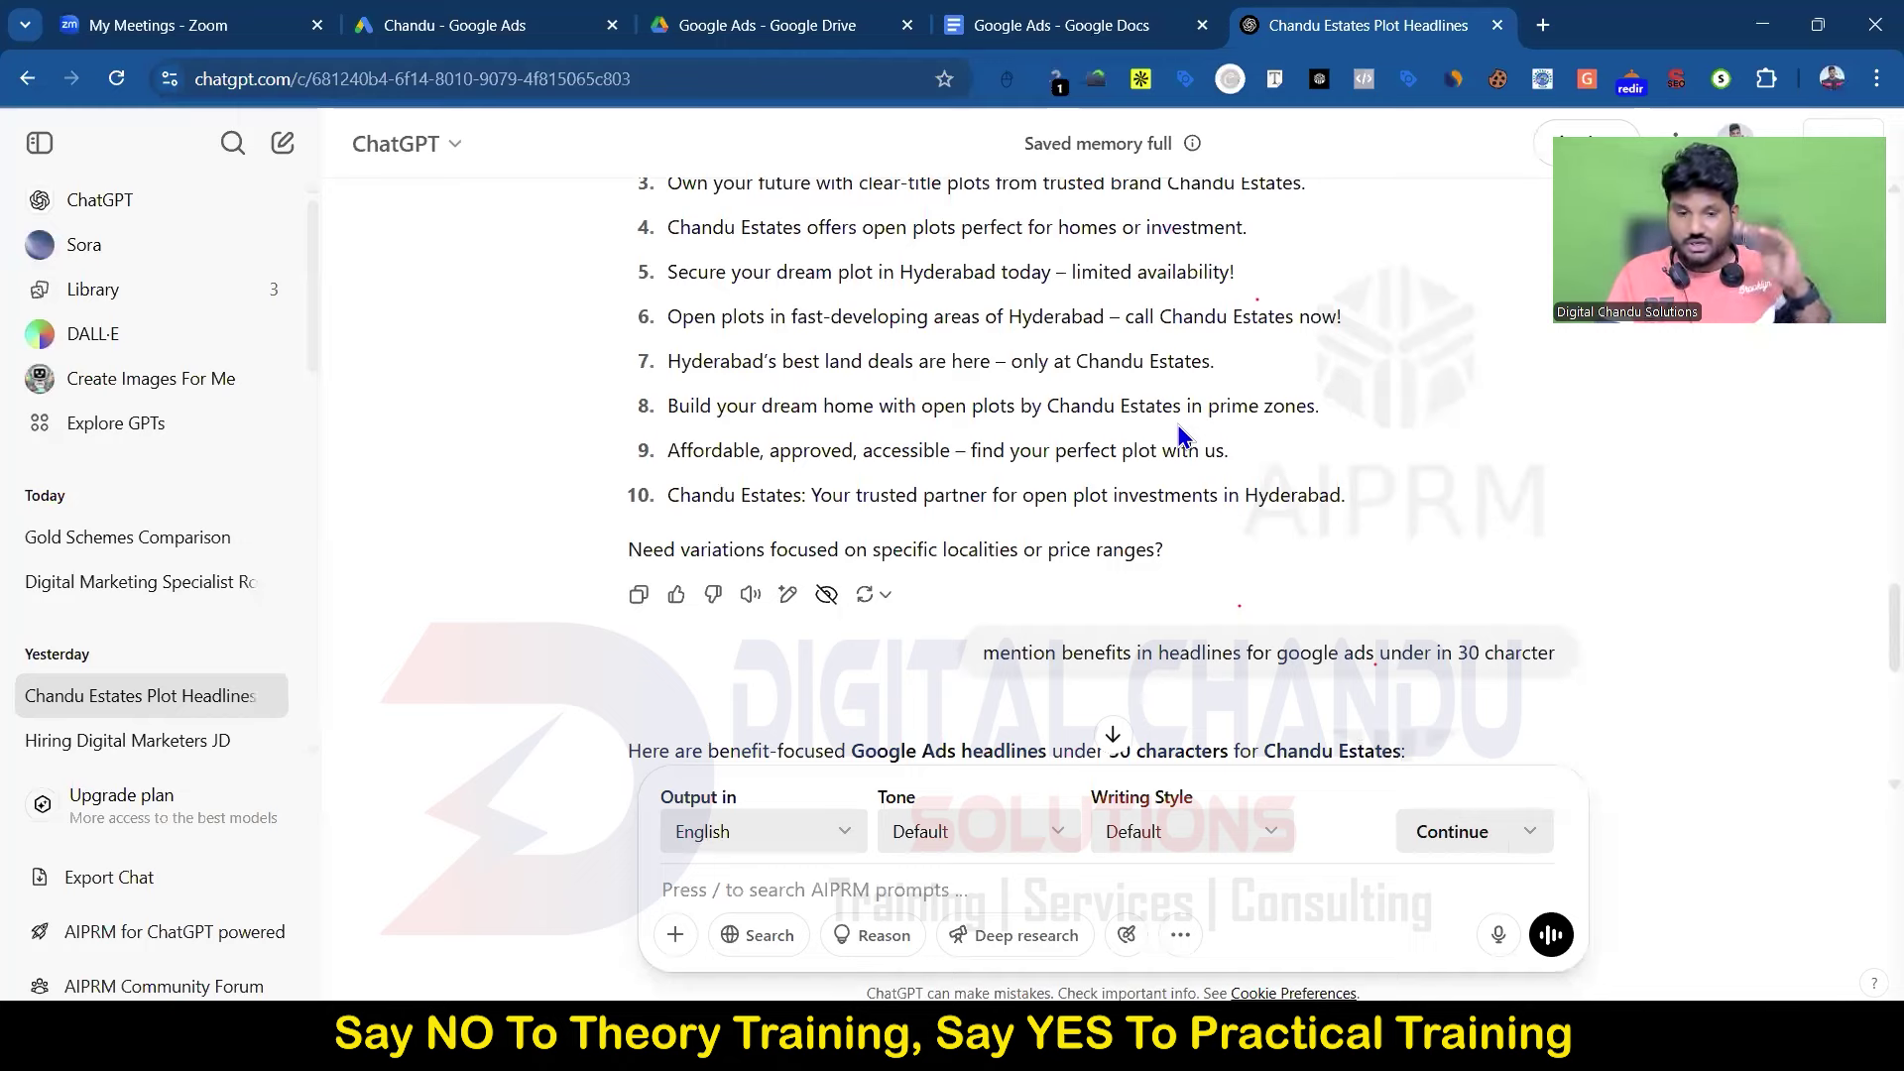
scroll(1181, 437, down, 5)
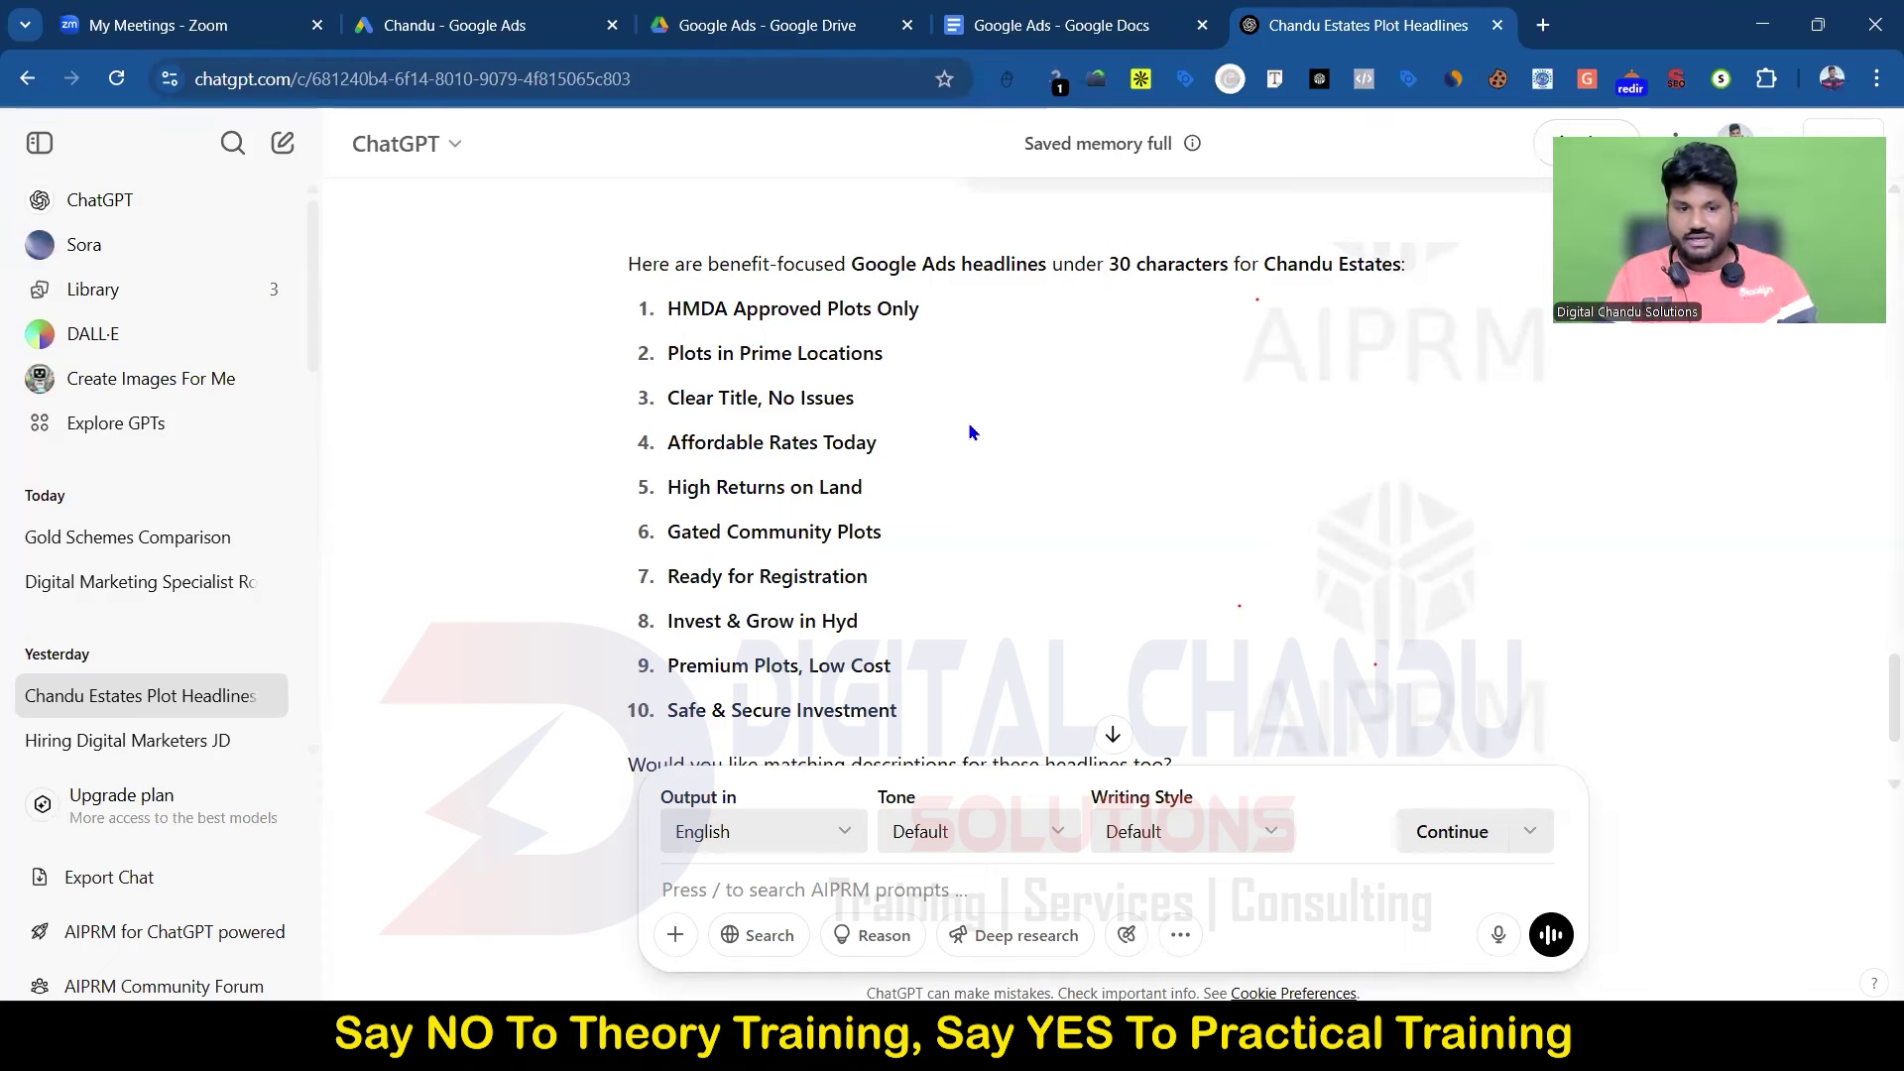
drag(666, 397, 881, 395)
key(ctrl+c)
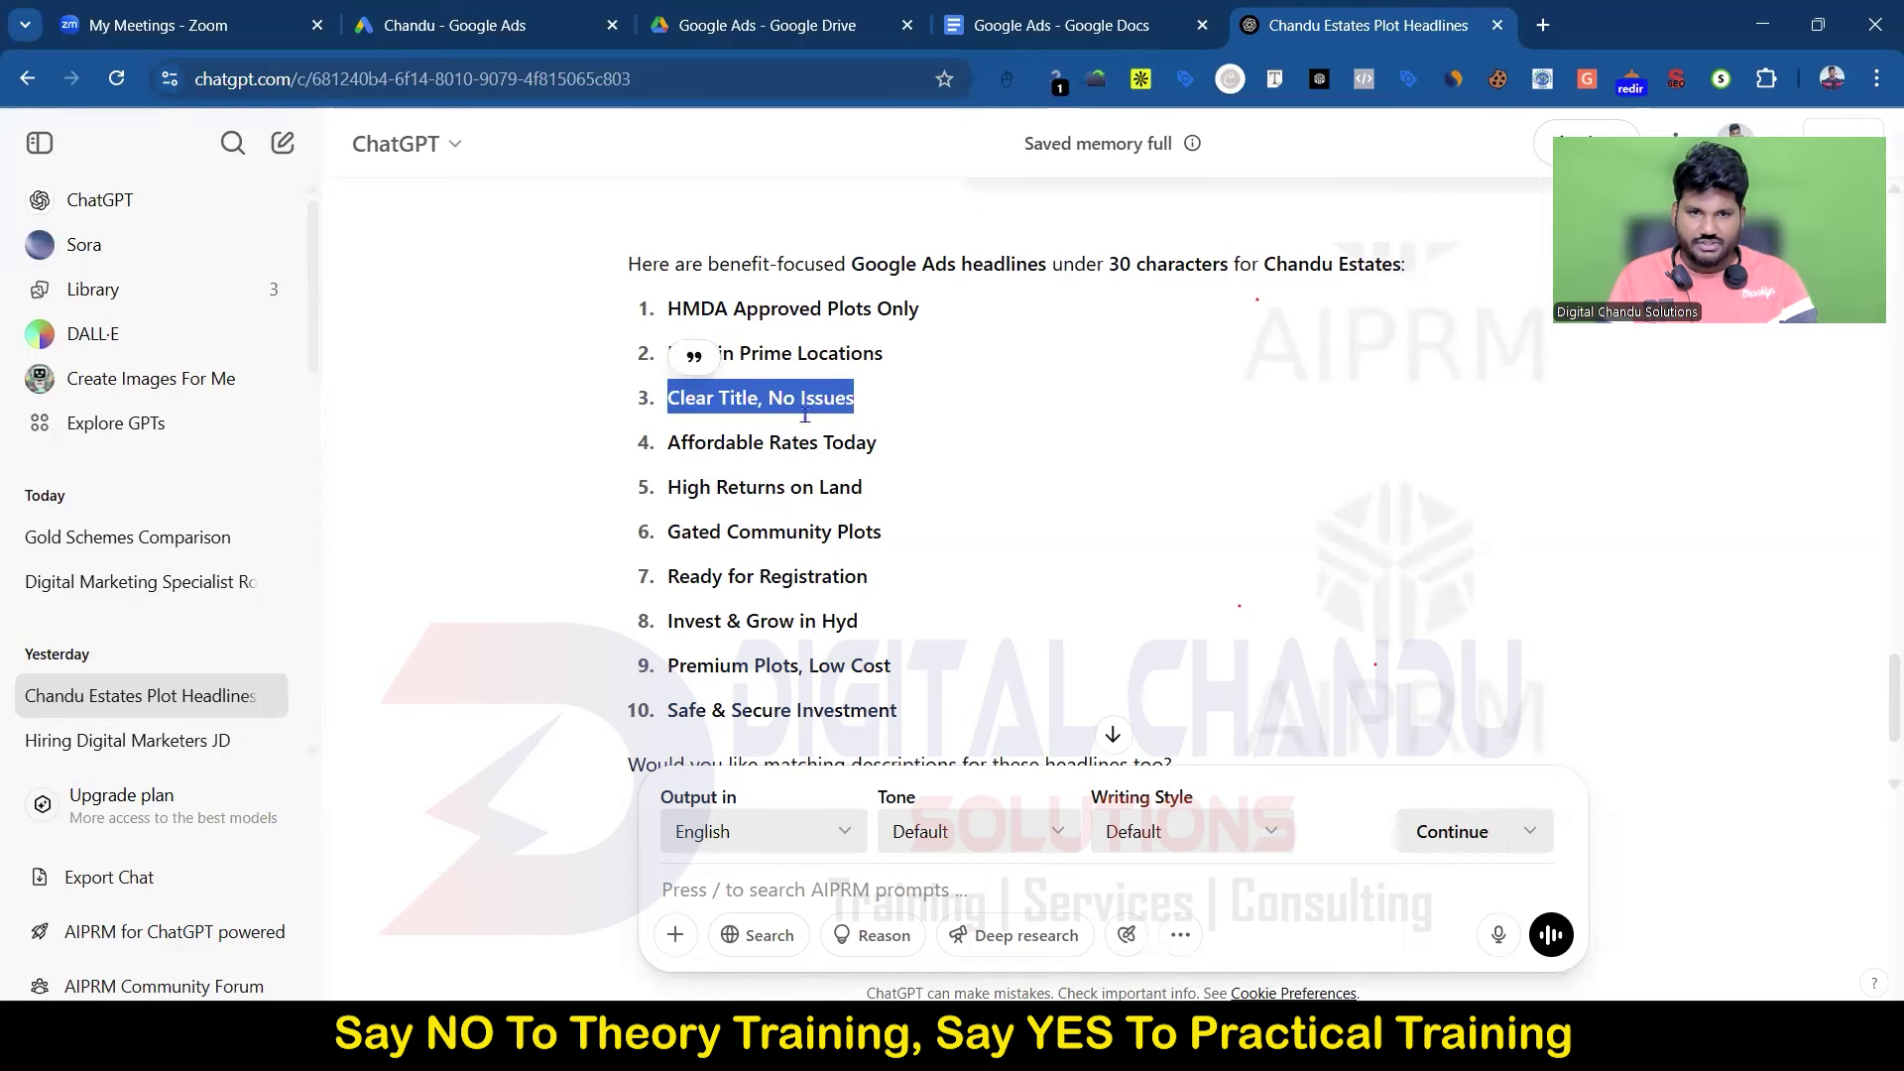
click(574, 21)
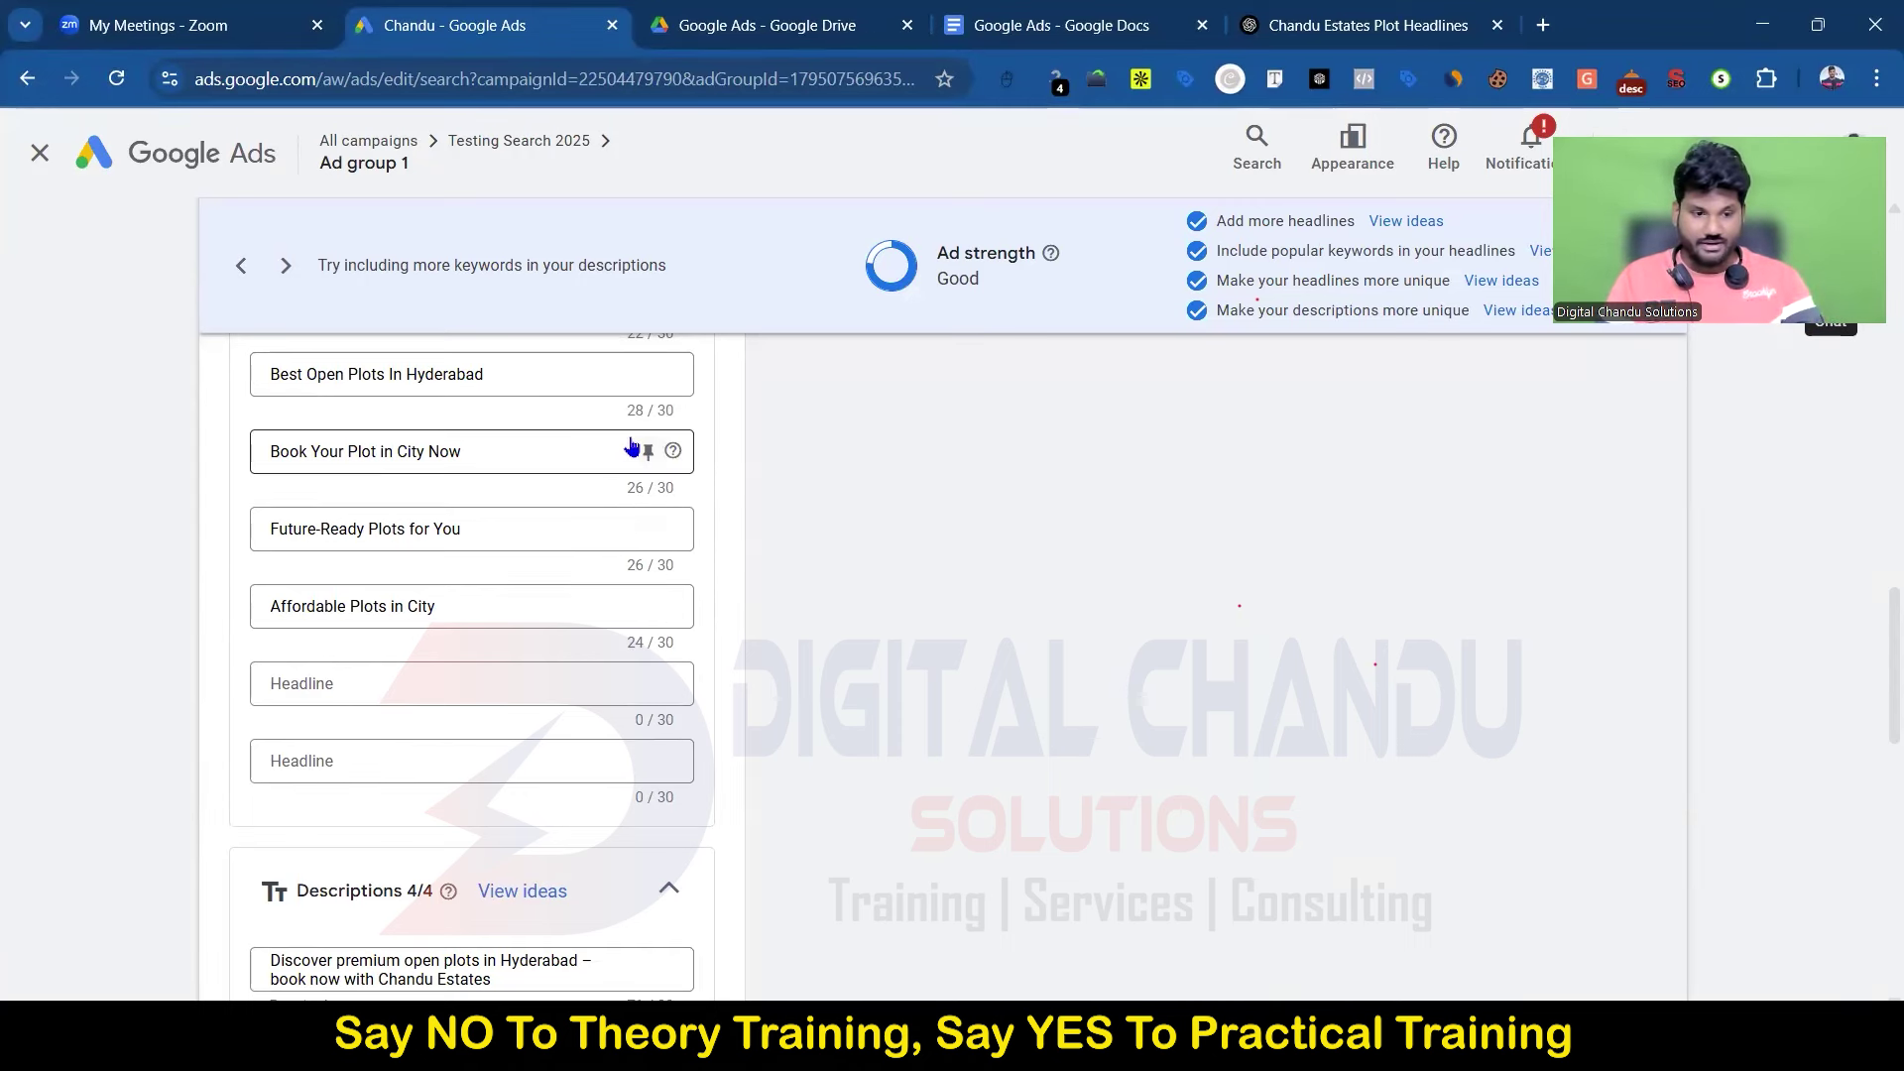
scroll(635, 441, down, 2)
click(389, 481)
key(ctrl+v)
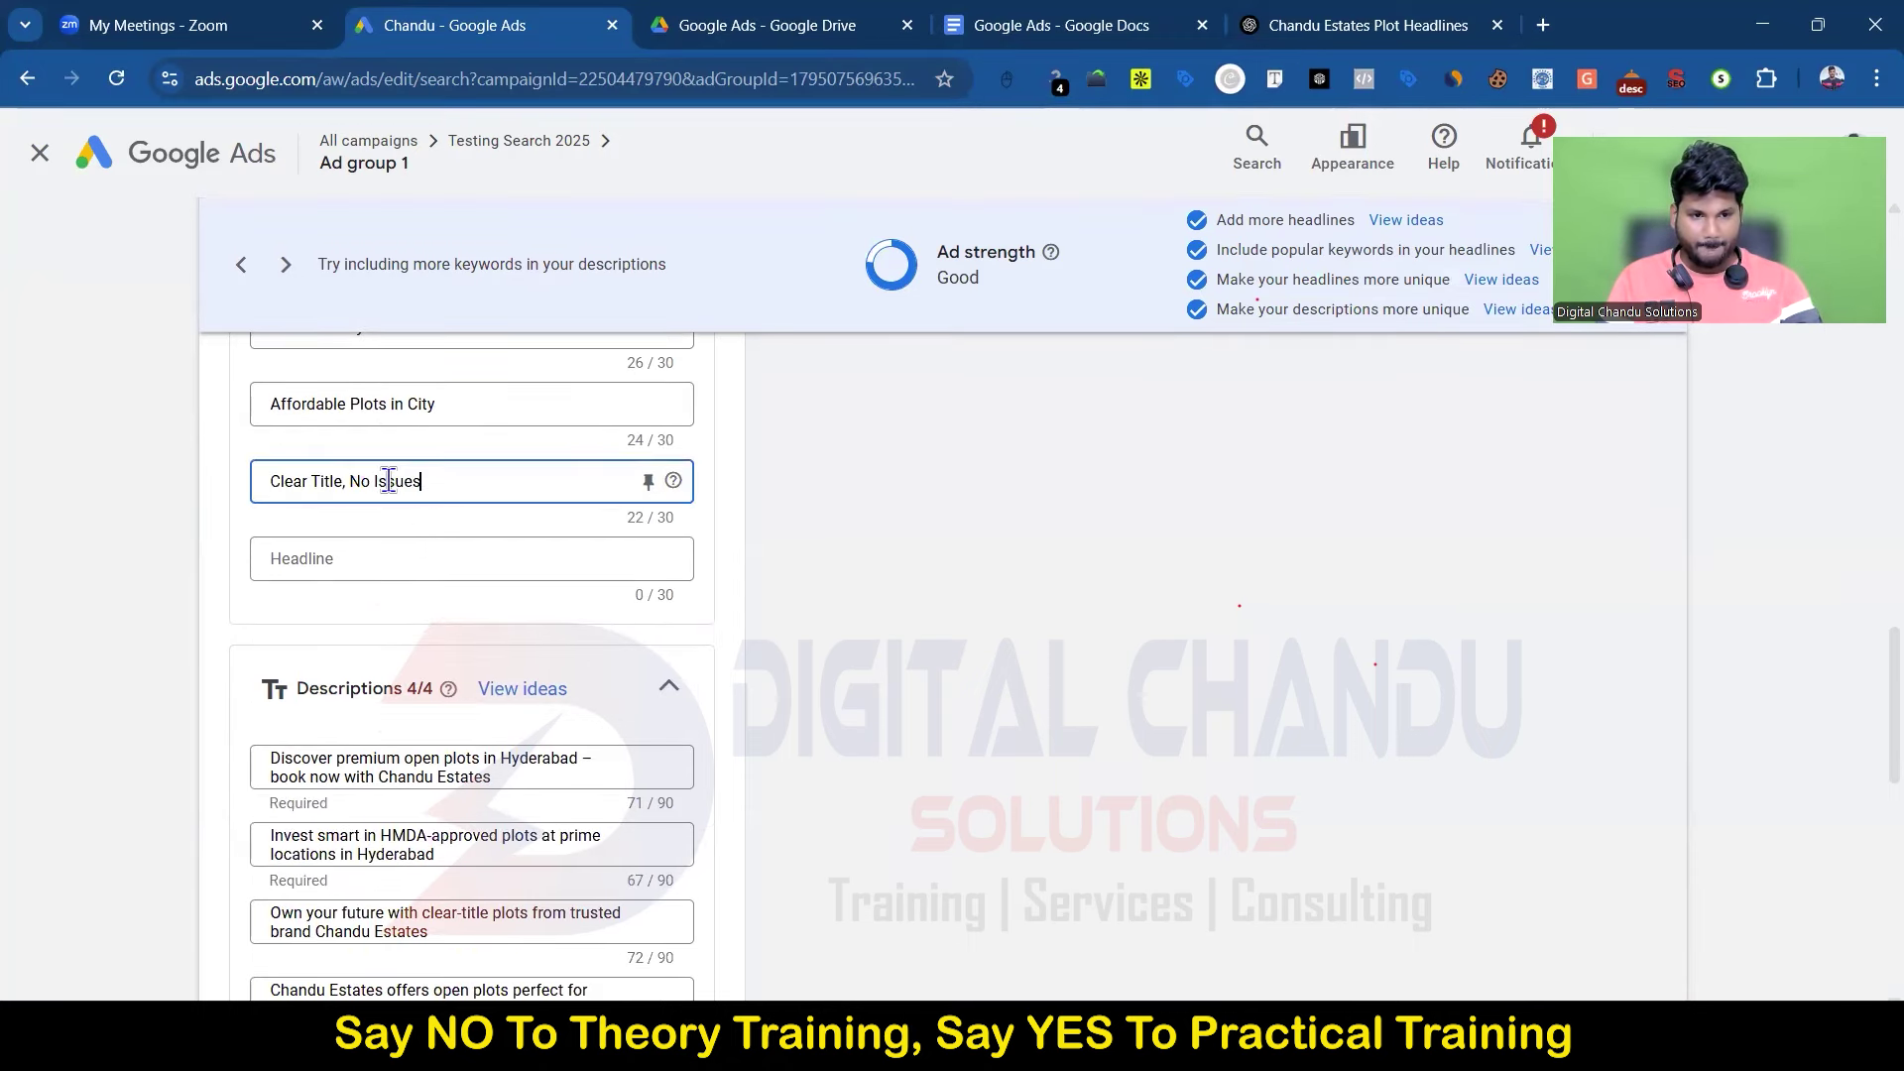
Step: Copy the headline "Safe & Secure Investment" from the ChatGPT list into the last empty headline field of the Google Ads ad
click(1381, 24)
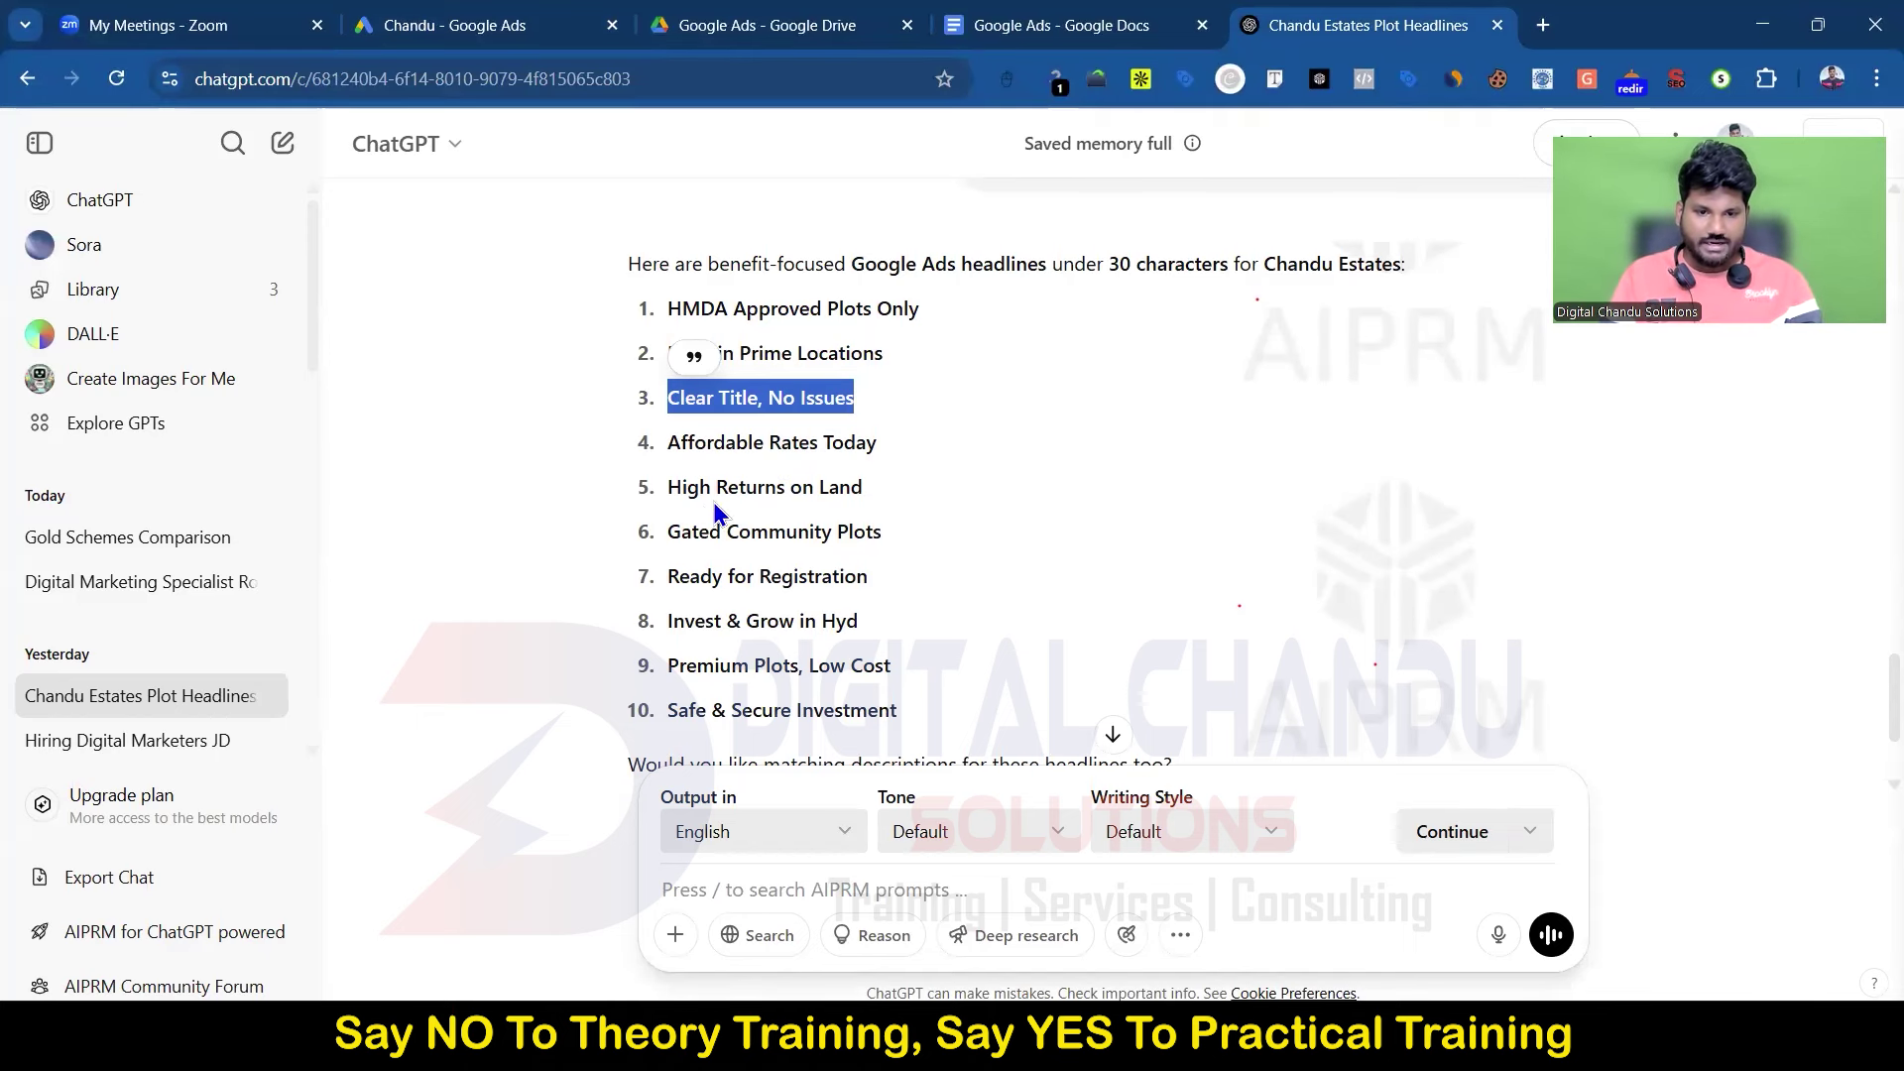
scroll(754, 476, down, 2)
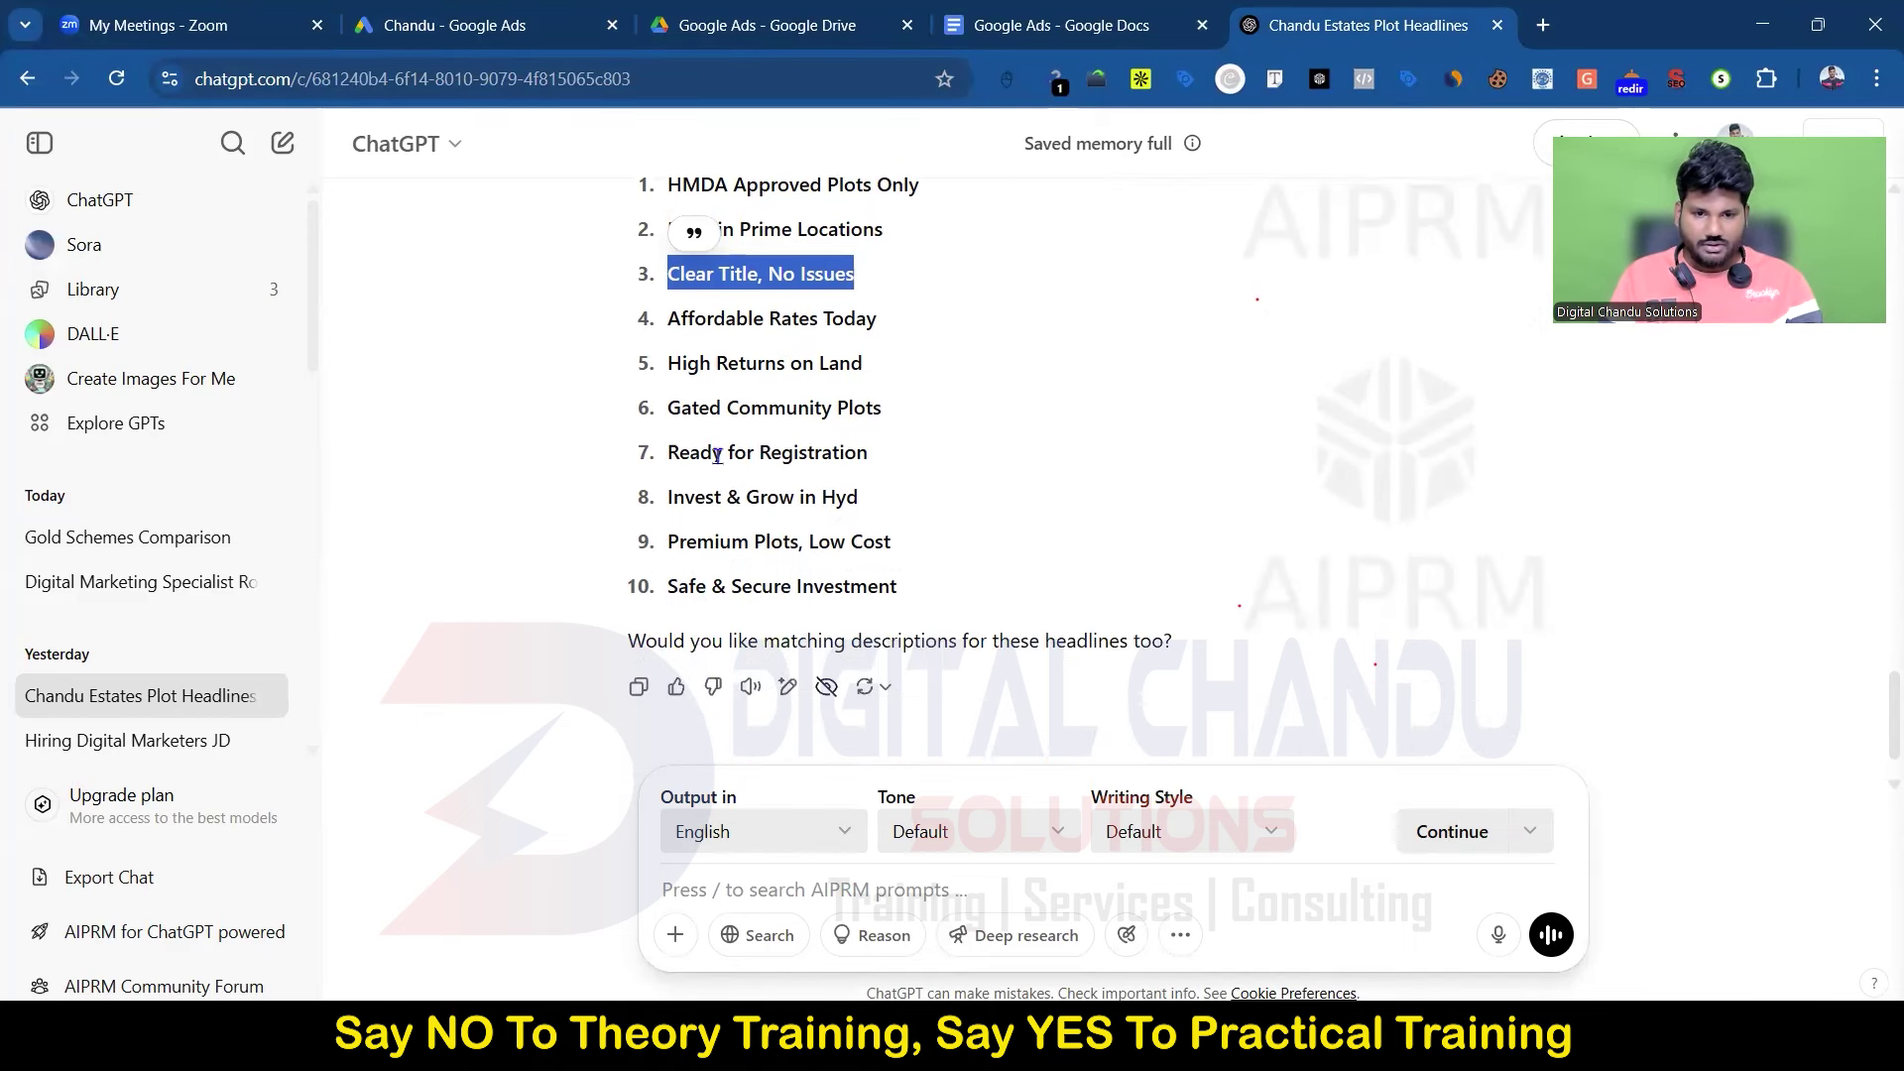
click(671, 585)
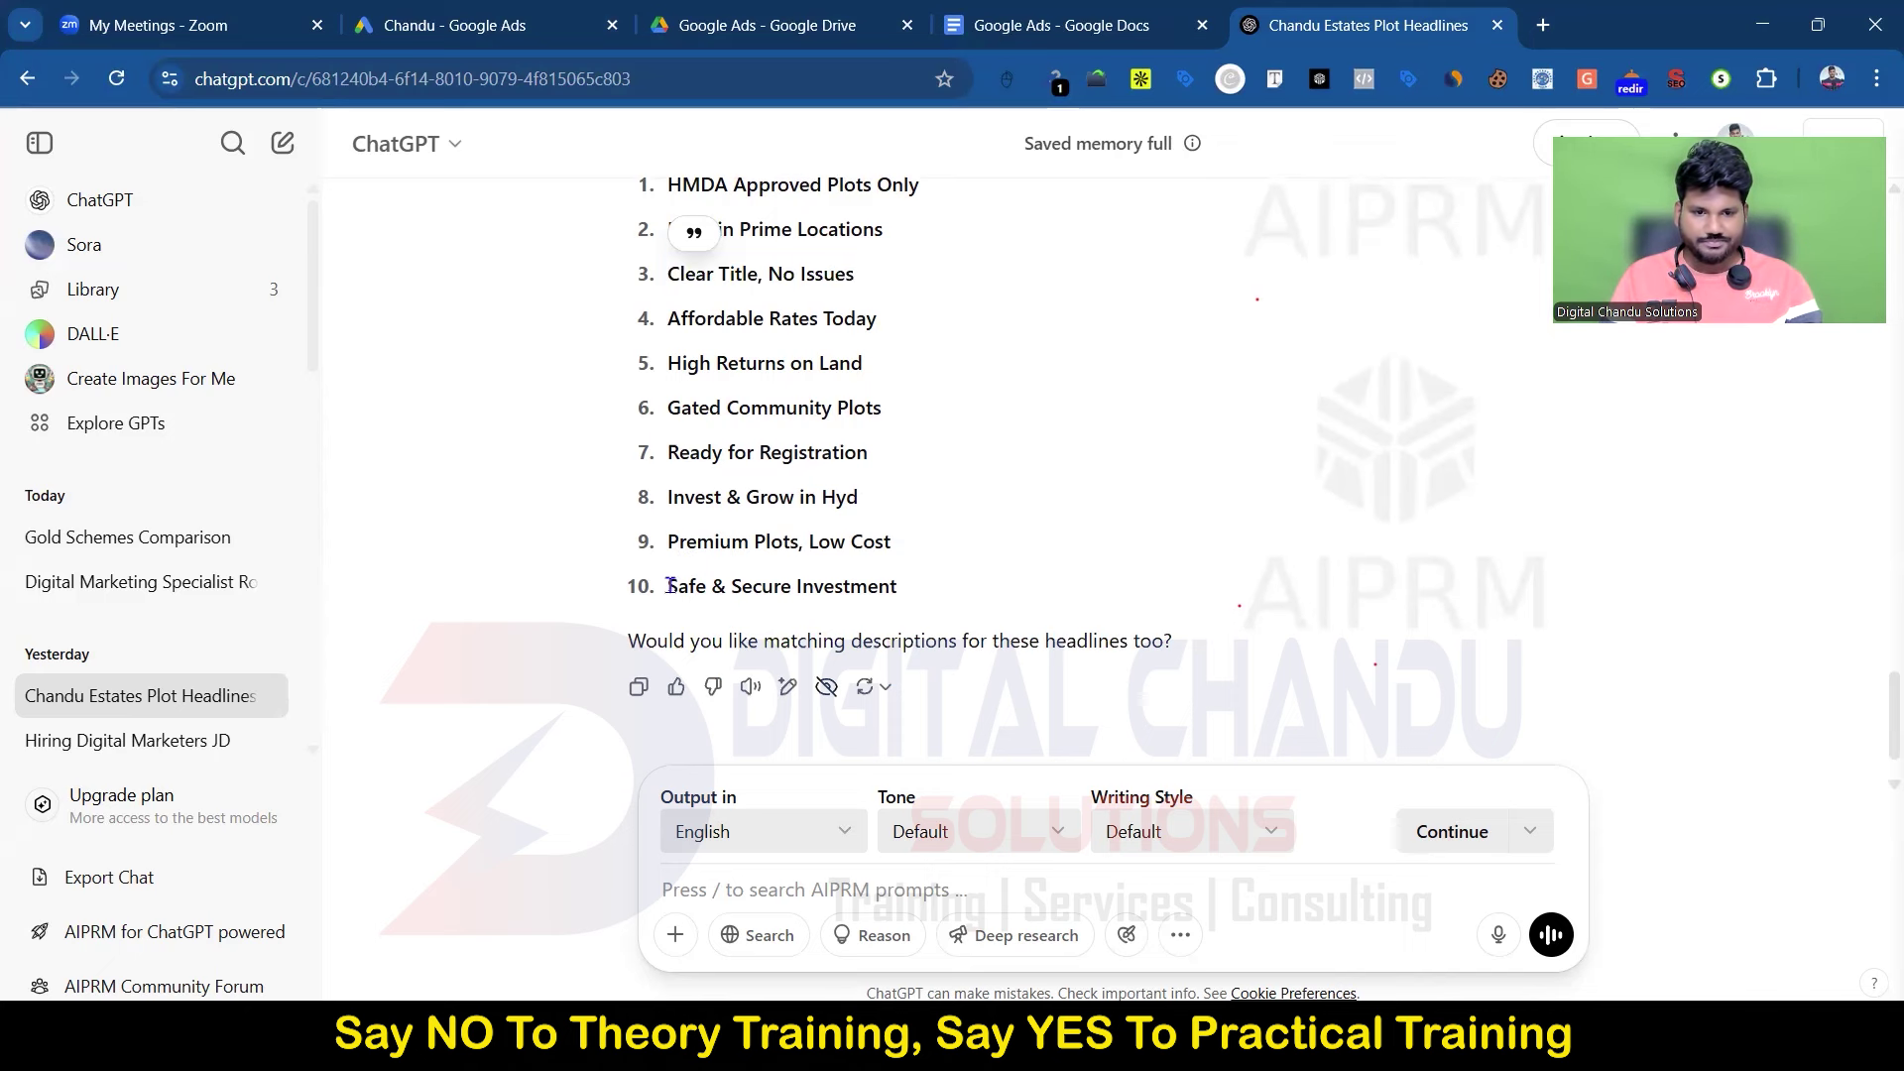
drag(671, 586, 931, 585)
key(ctrl+c)
click(466, 25)
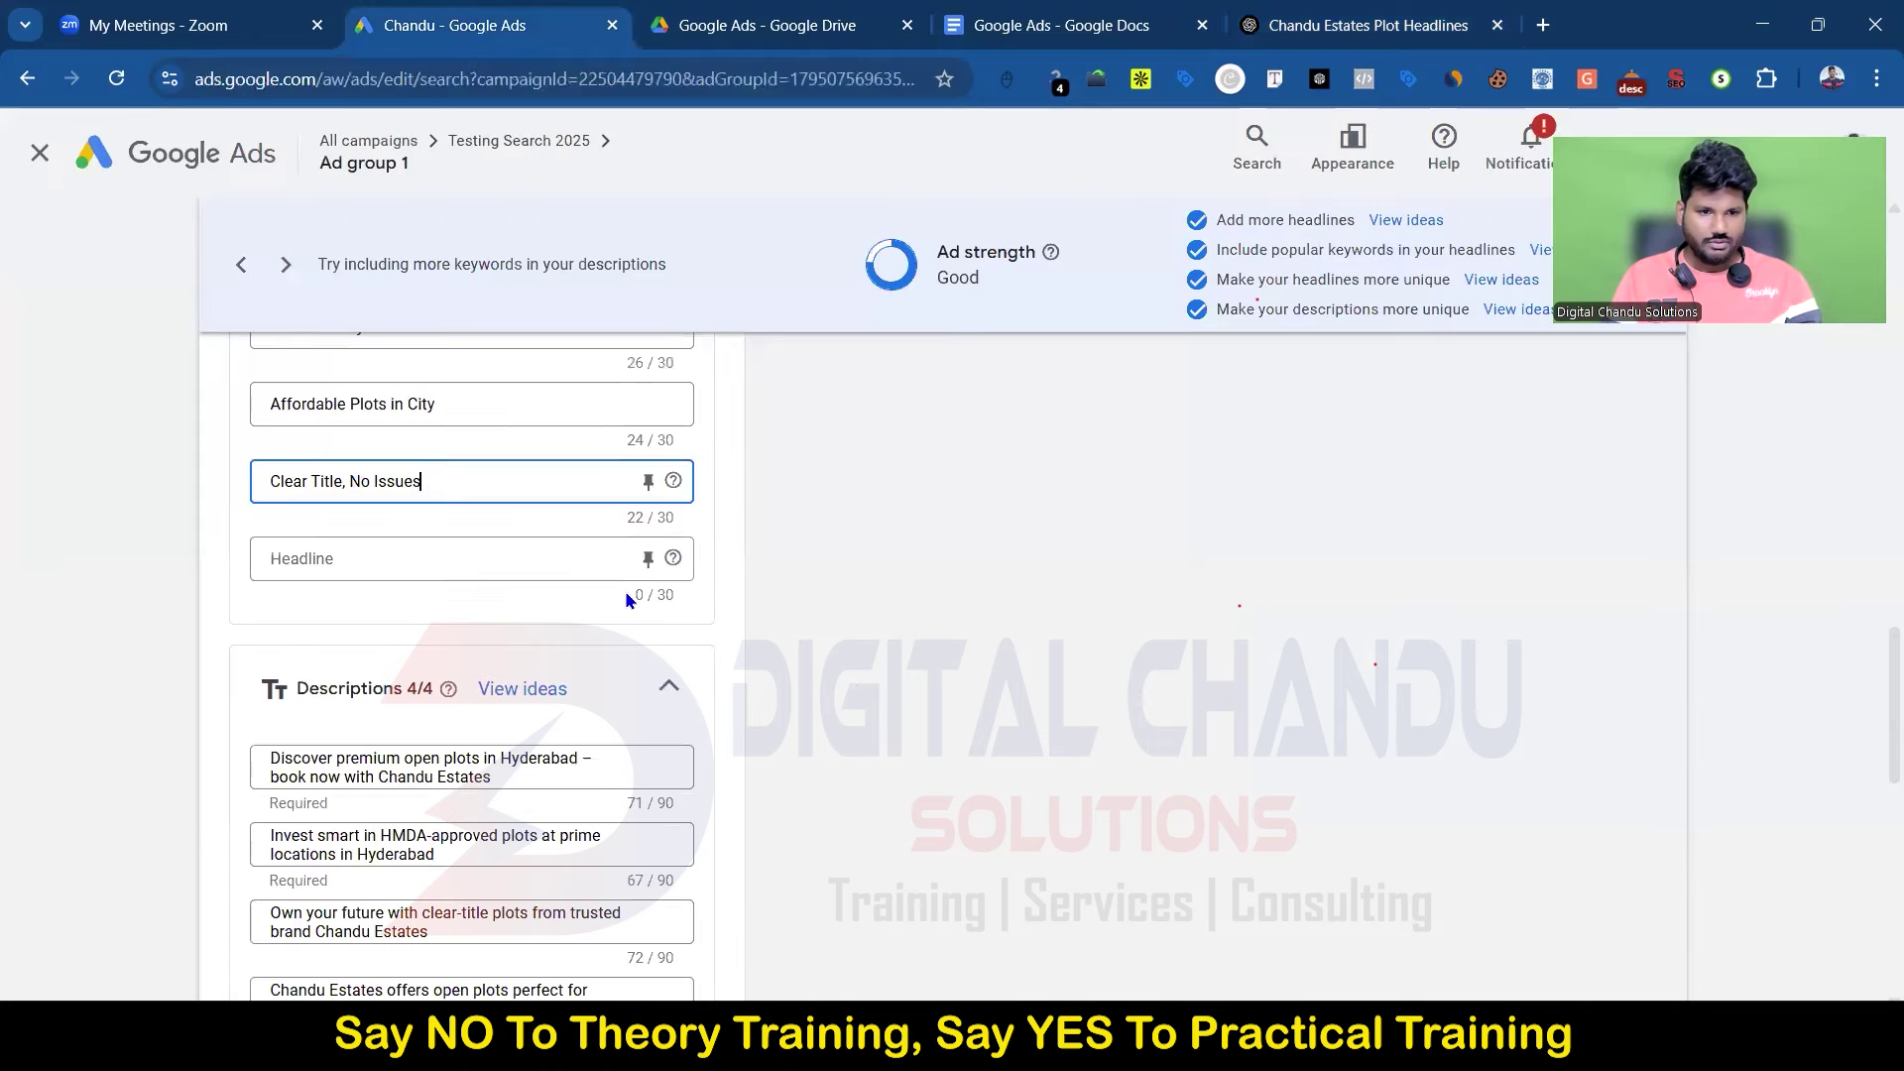
click(436, 558)
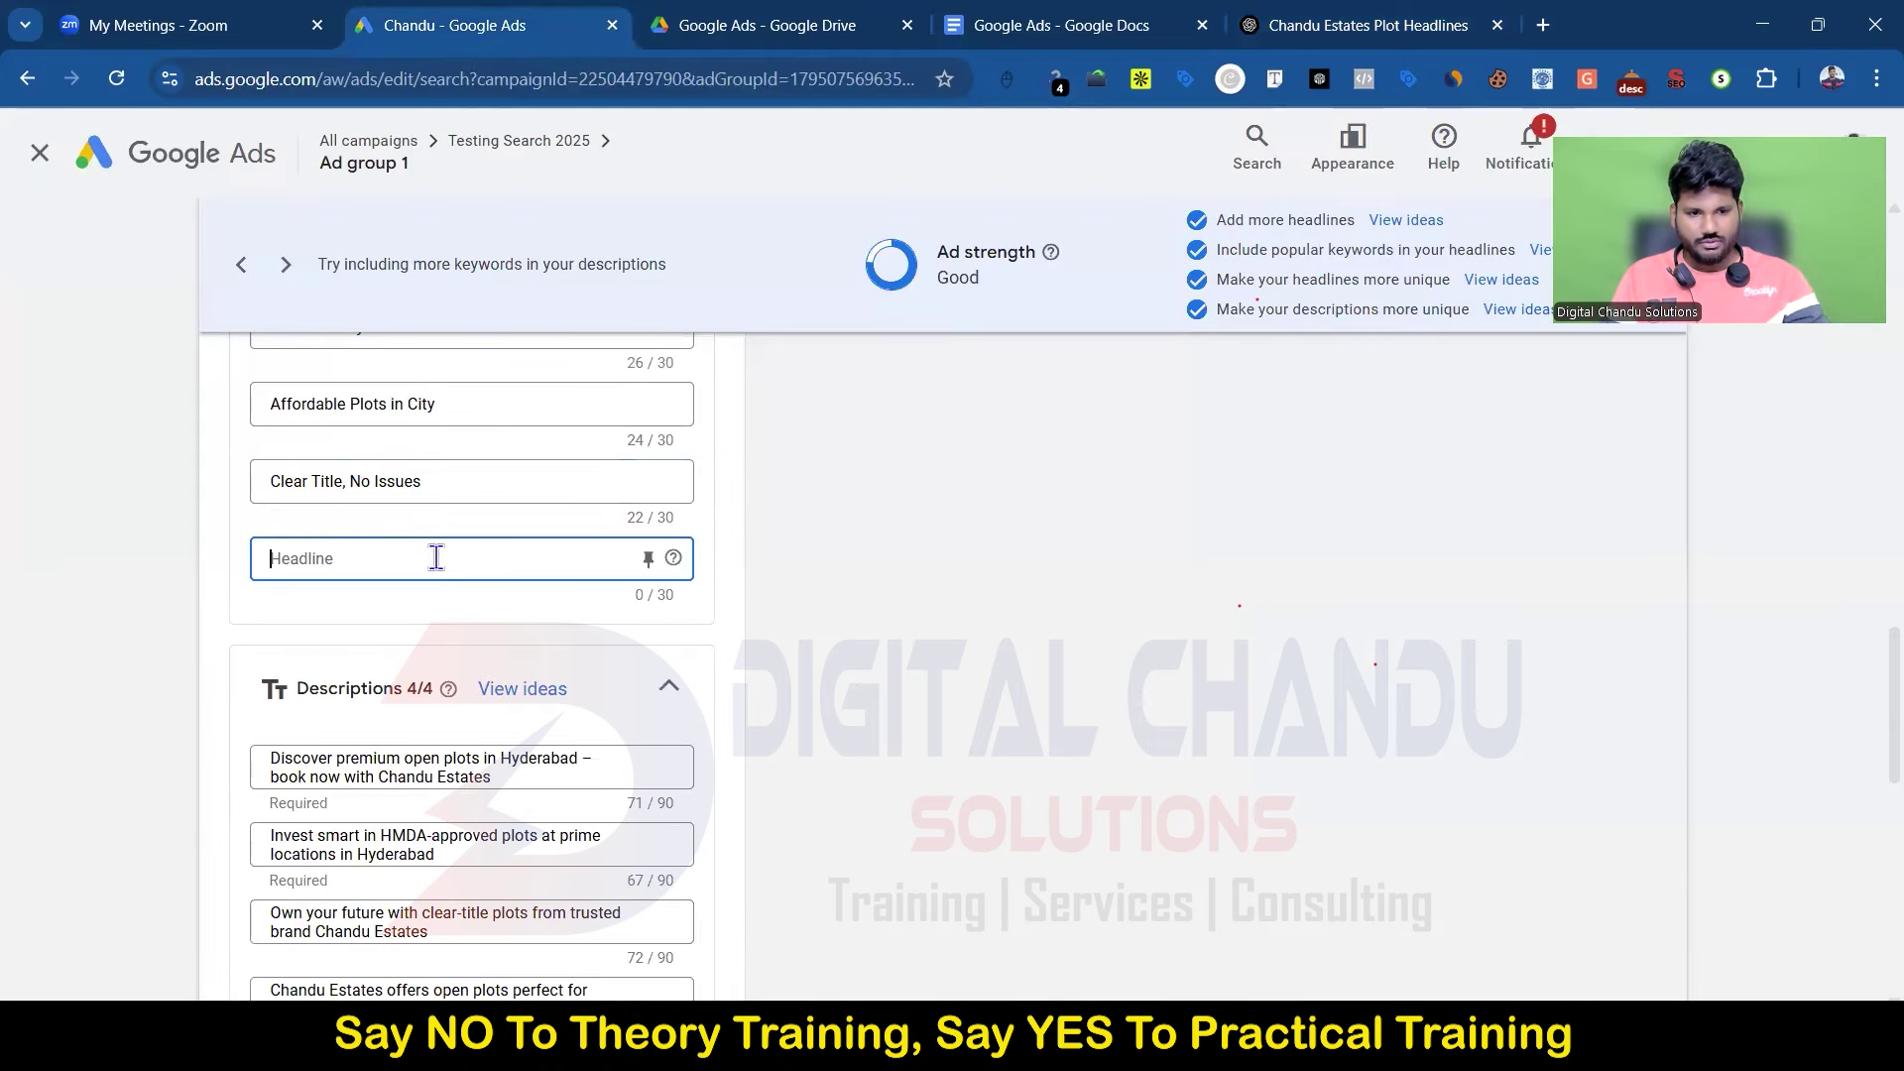
key(ctrl+v)
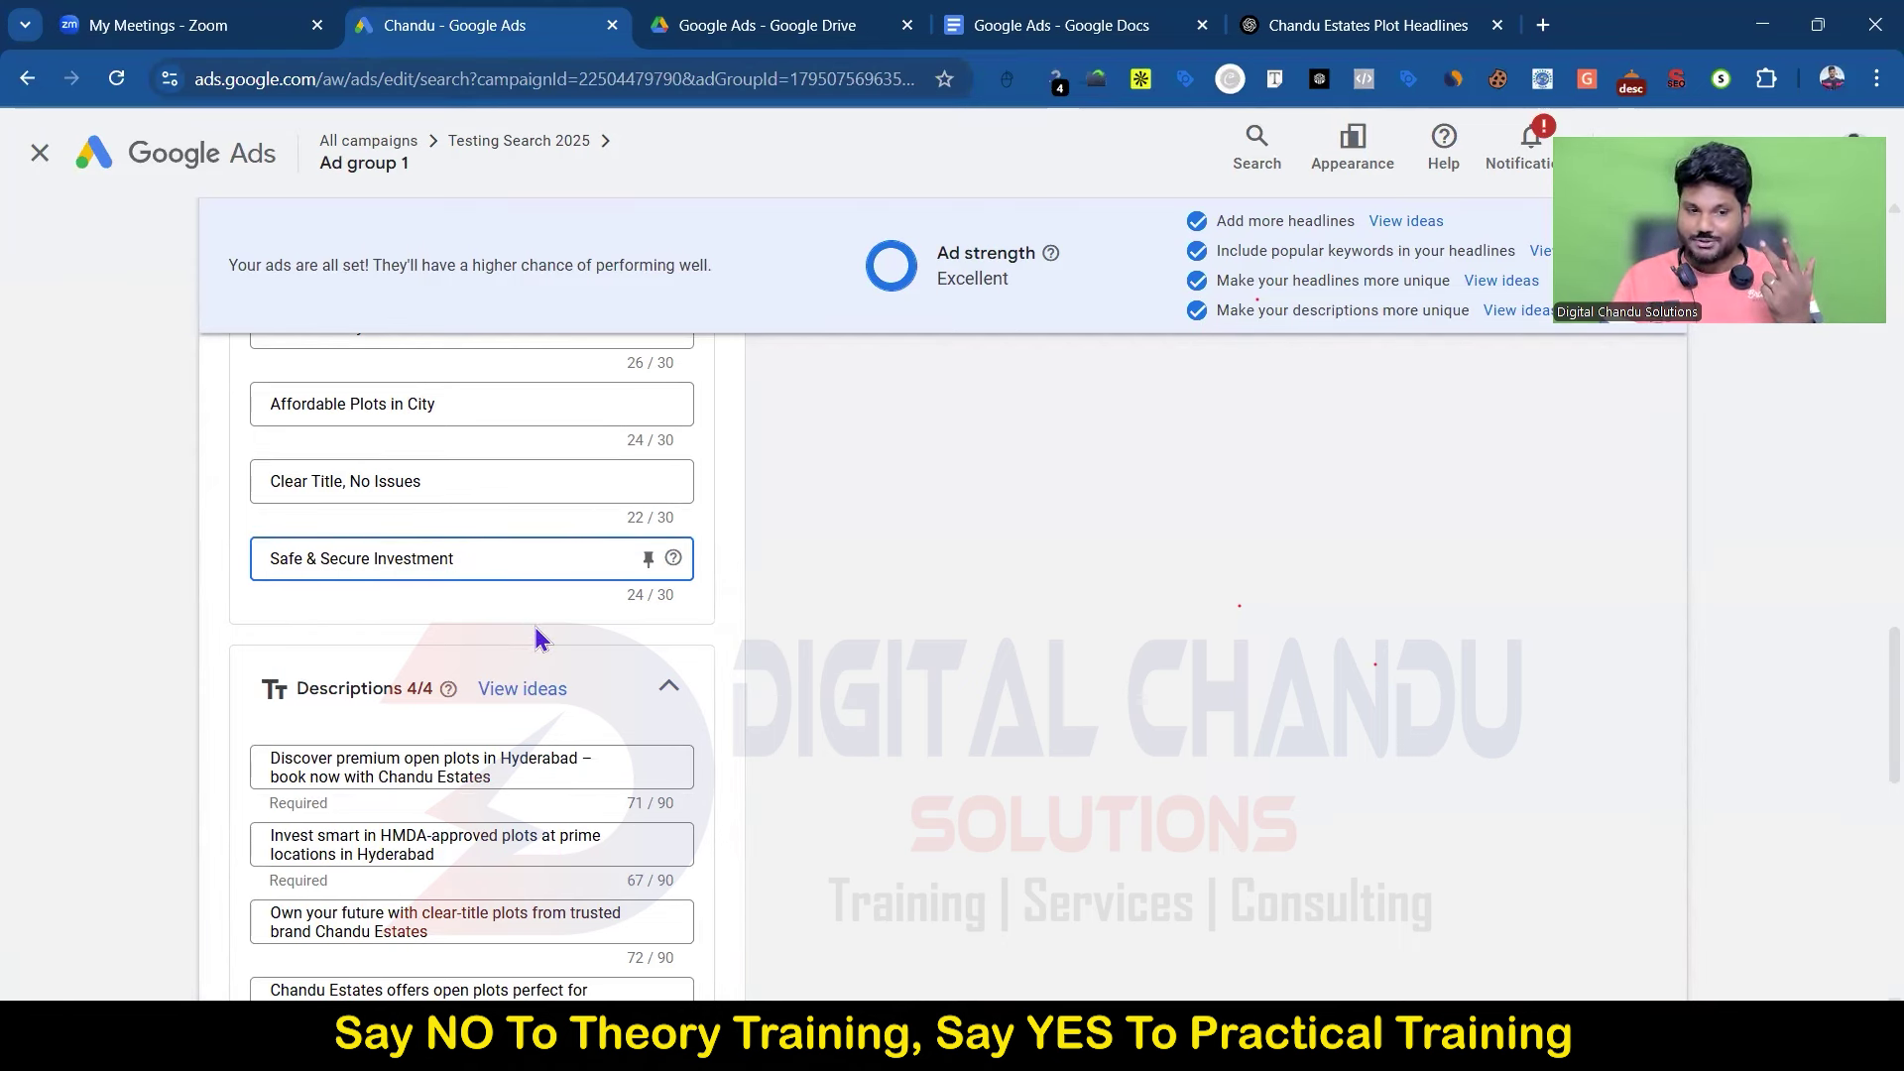
scroll(536, 628, up, 5)
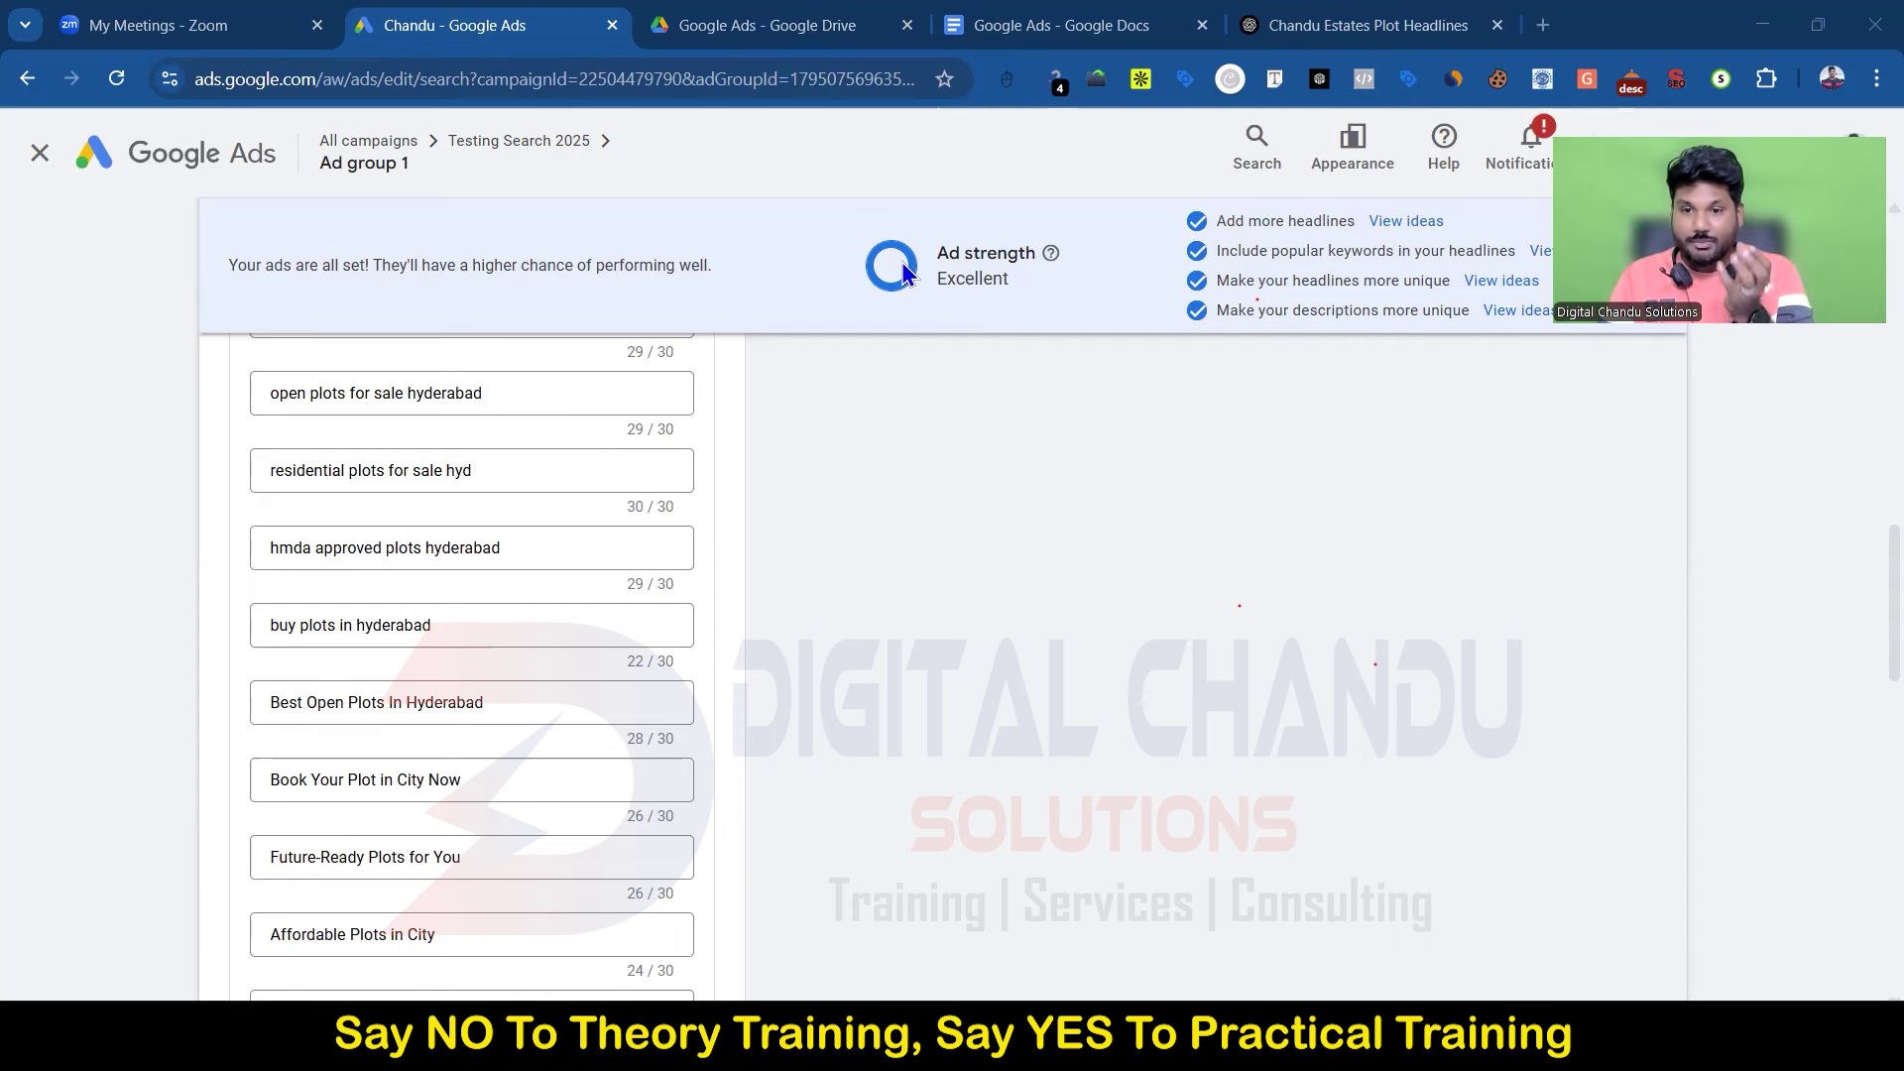
Step: Switch to the Google Docs notes and add several blank lines below the numbered list, ending it with a plain line
click(1052, 25)
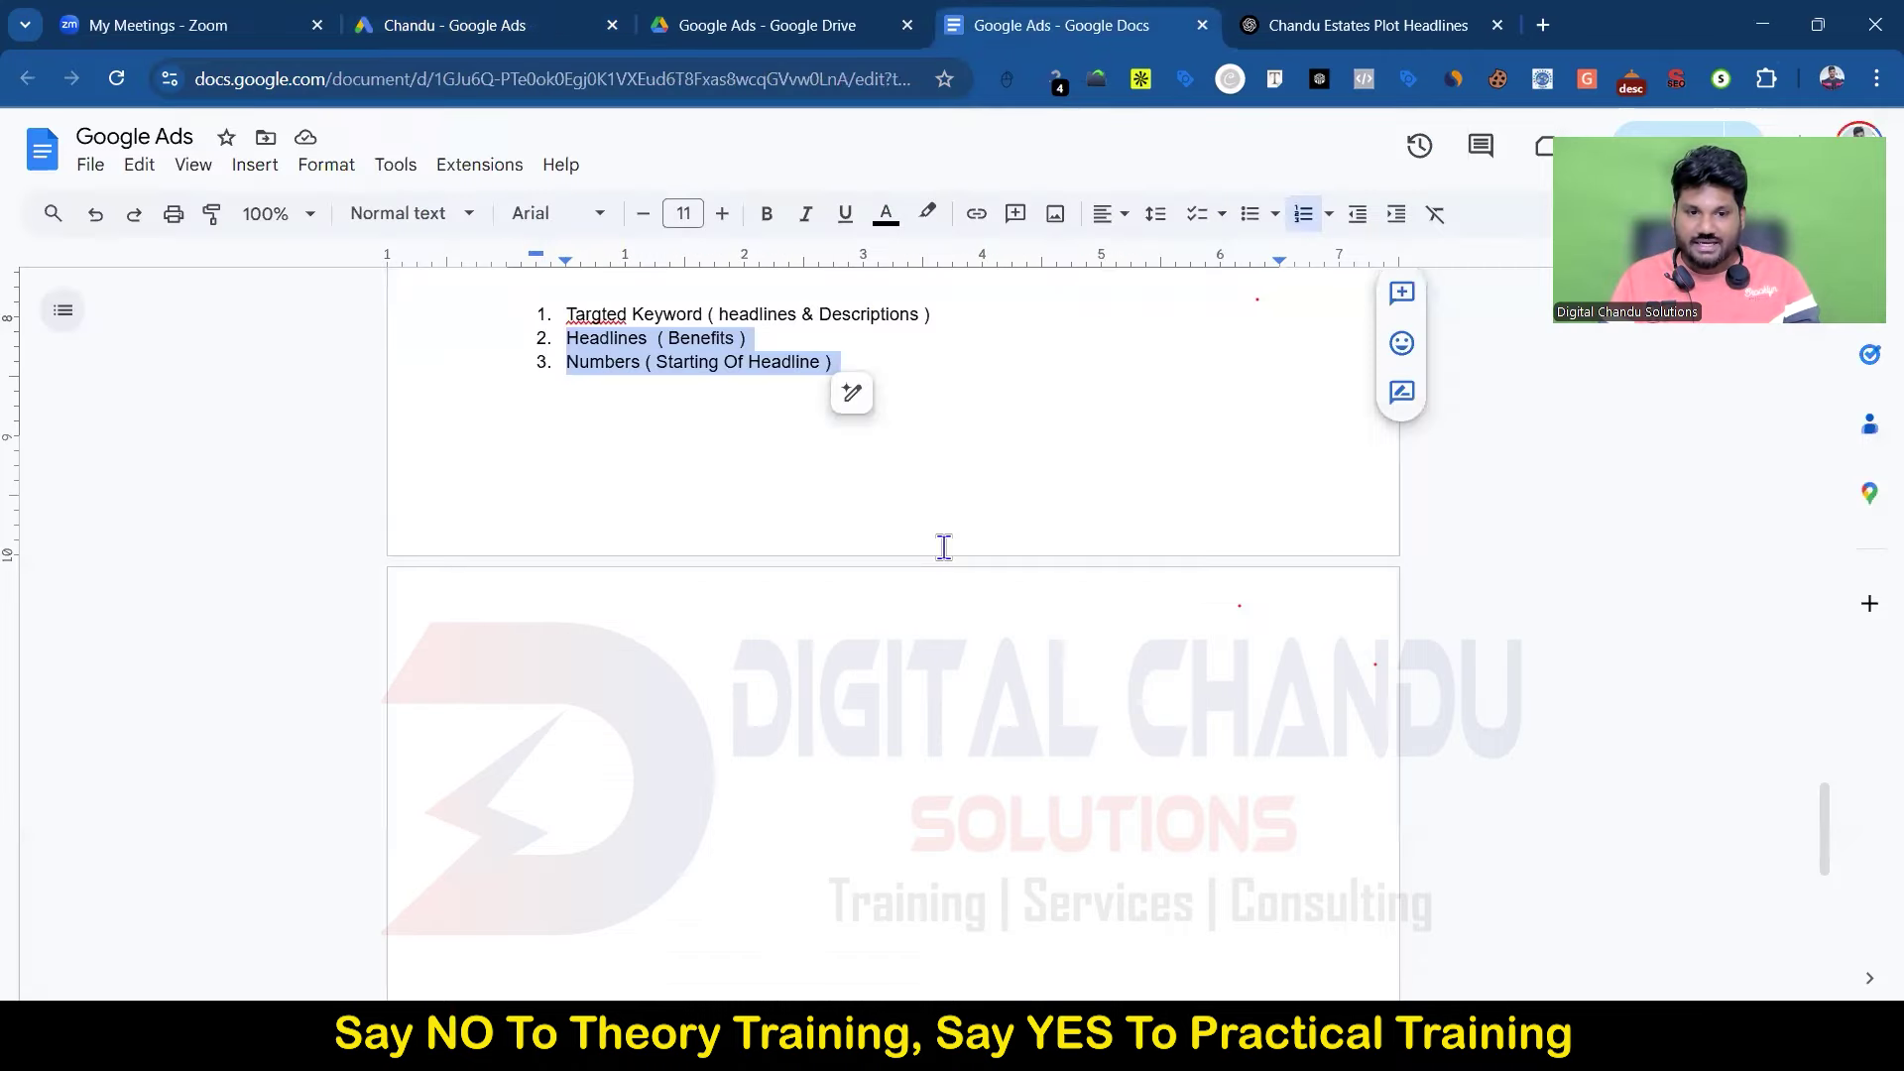
click(889, 378)
key(Return)
key(Return)
key(Return)
key(Return)
key(Return)
key(Return)
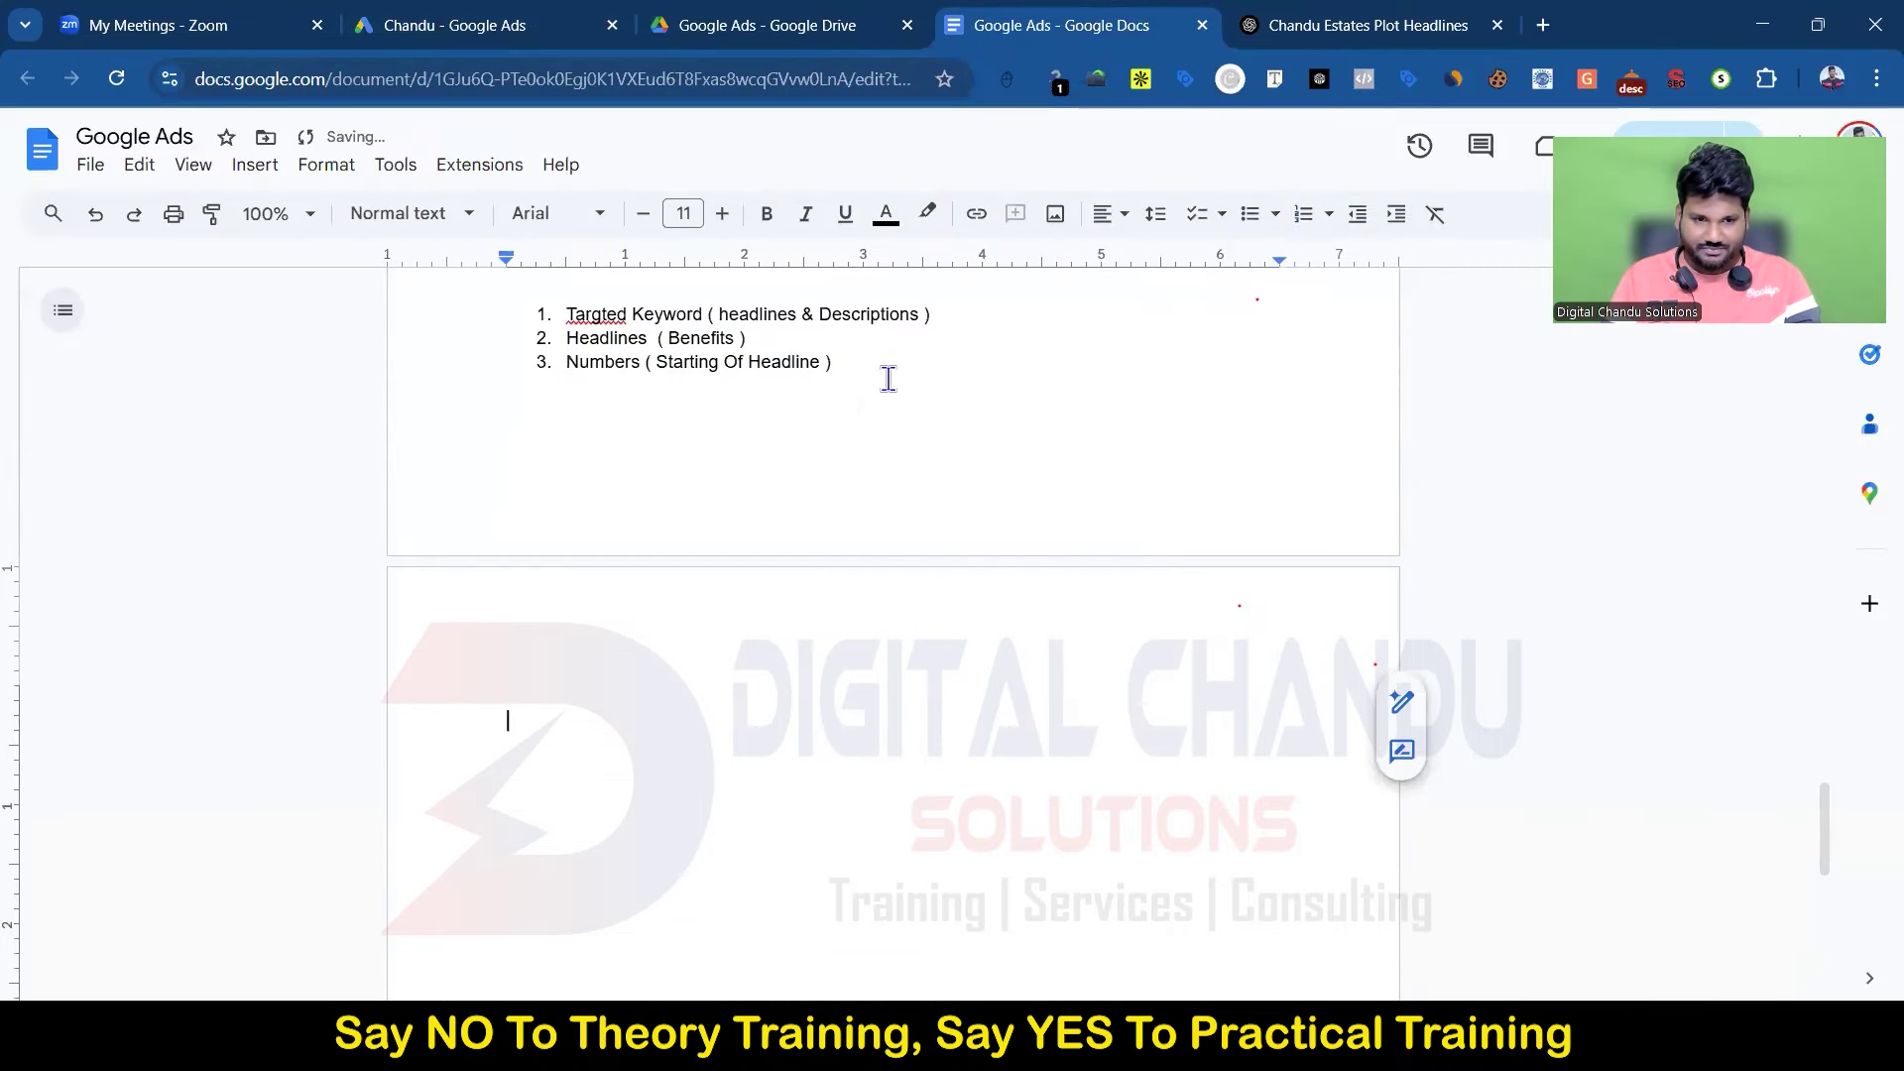
Step: Write the note "100 AD SPEND ------------ 30 - 40 % Loose" on the new line
text(1000)
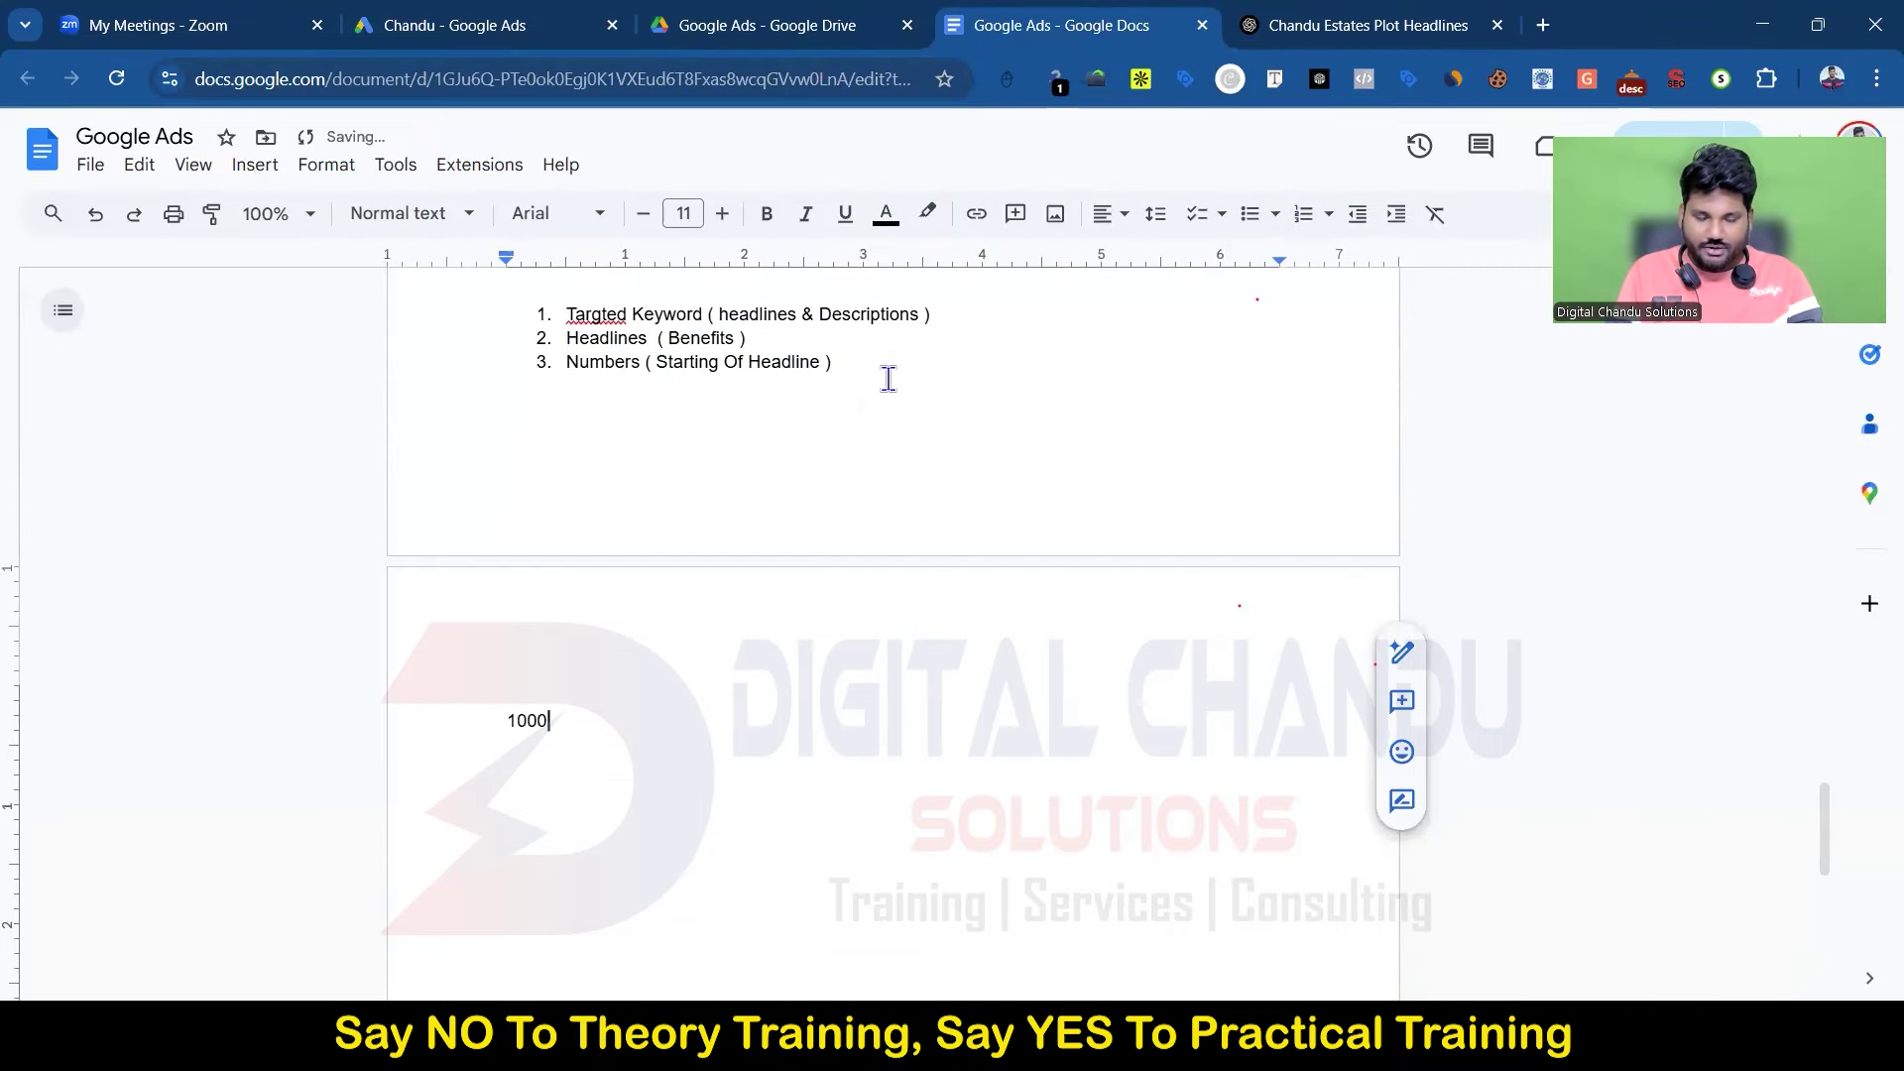
key(BackSpace)
key(BackSpace)
key(BackSpace)
key(BackSpace)
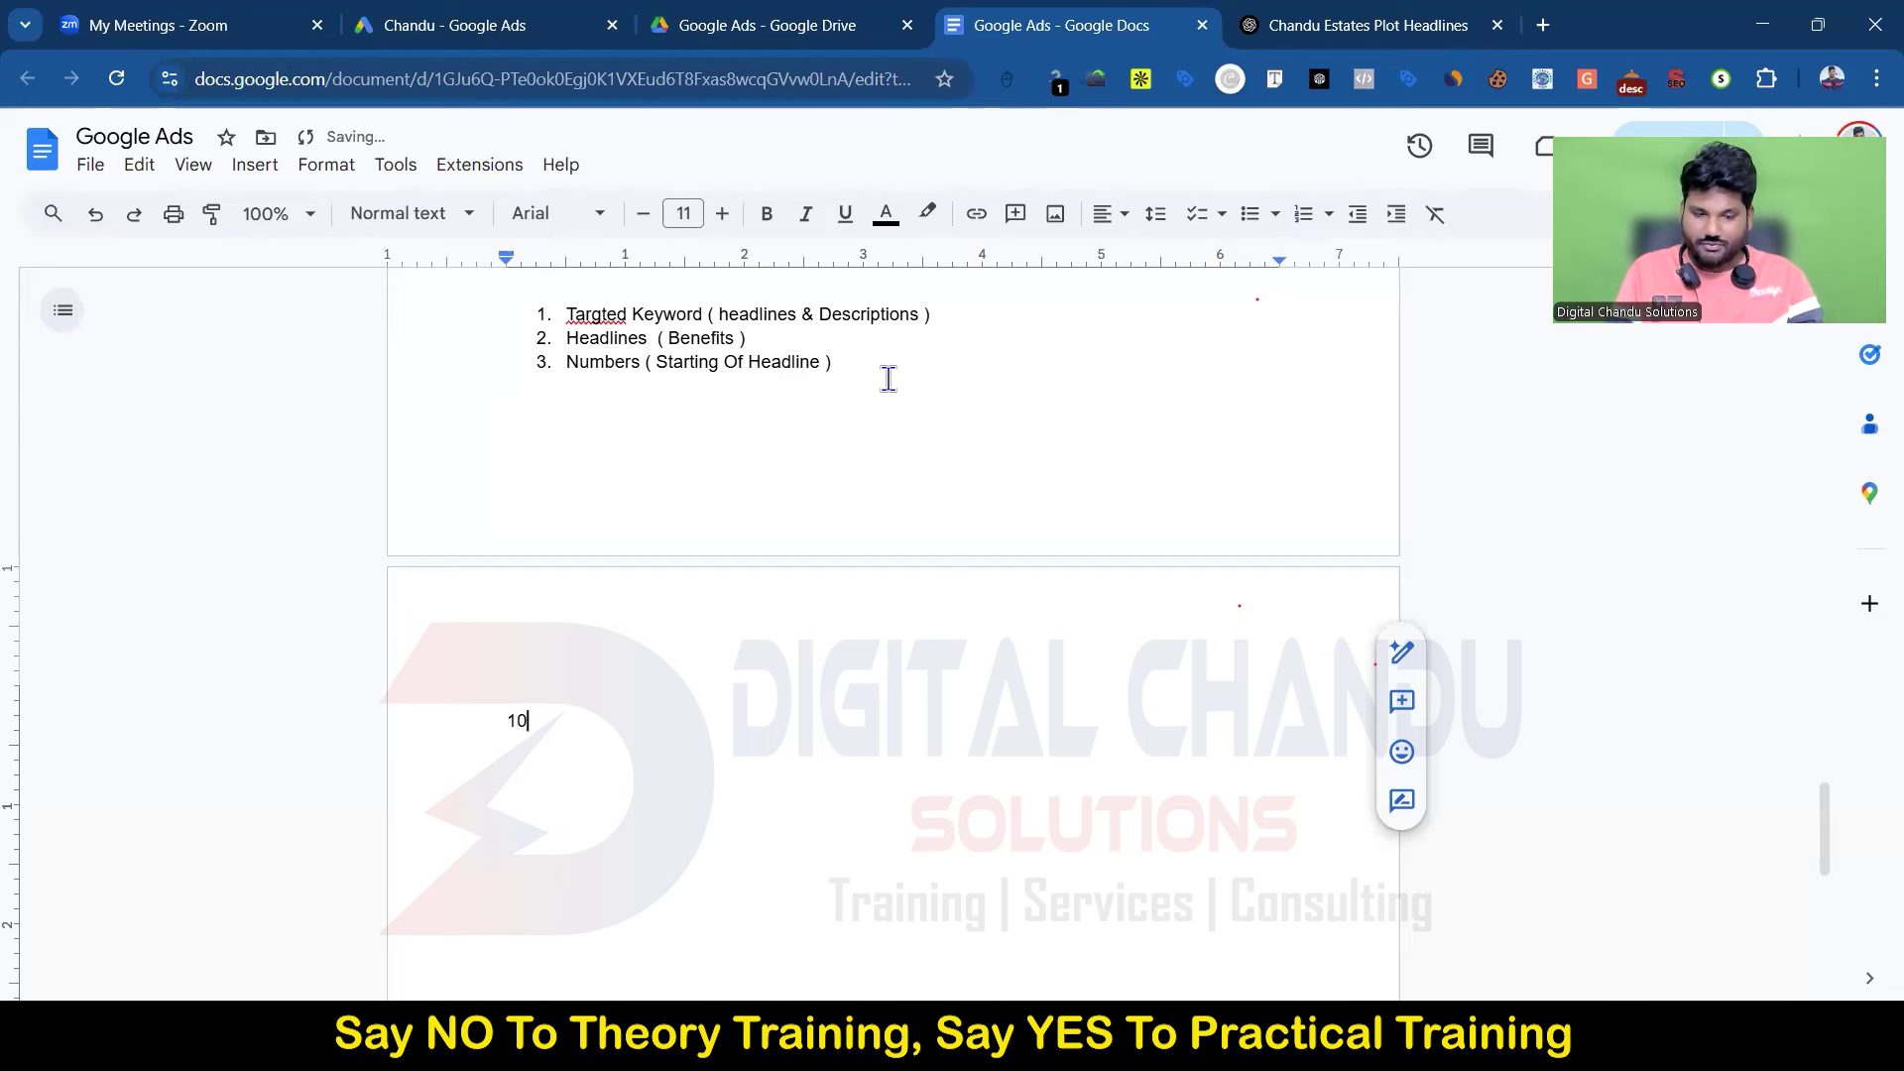
text(100 --)
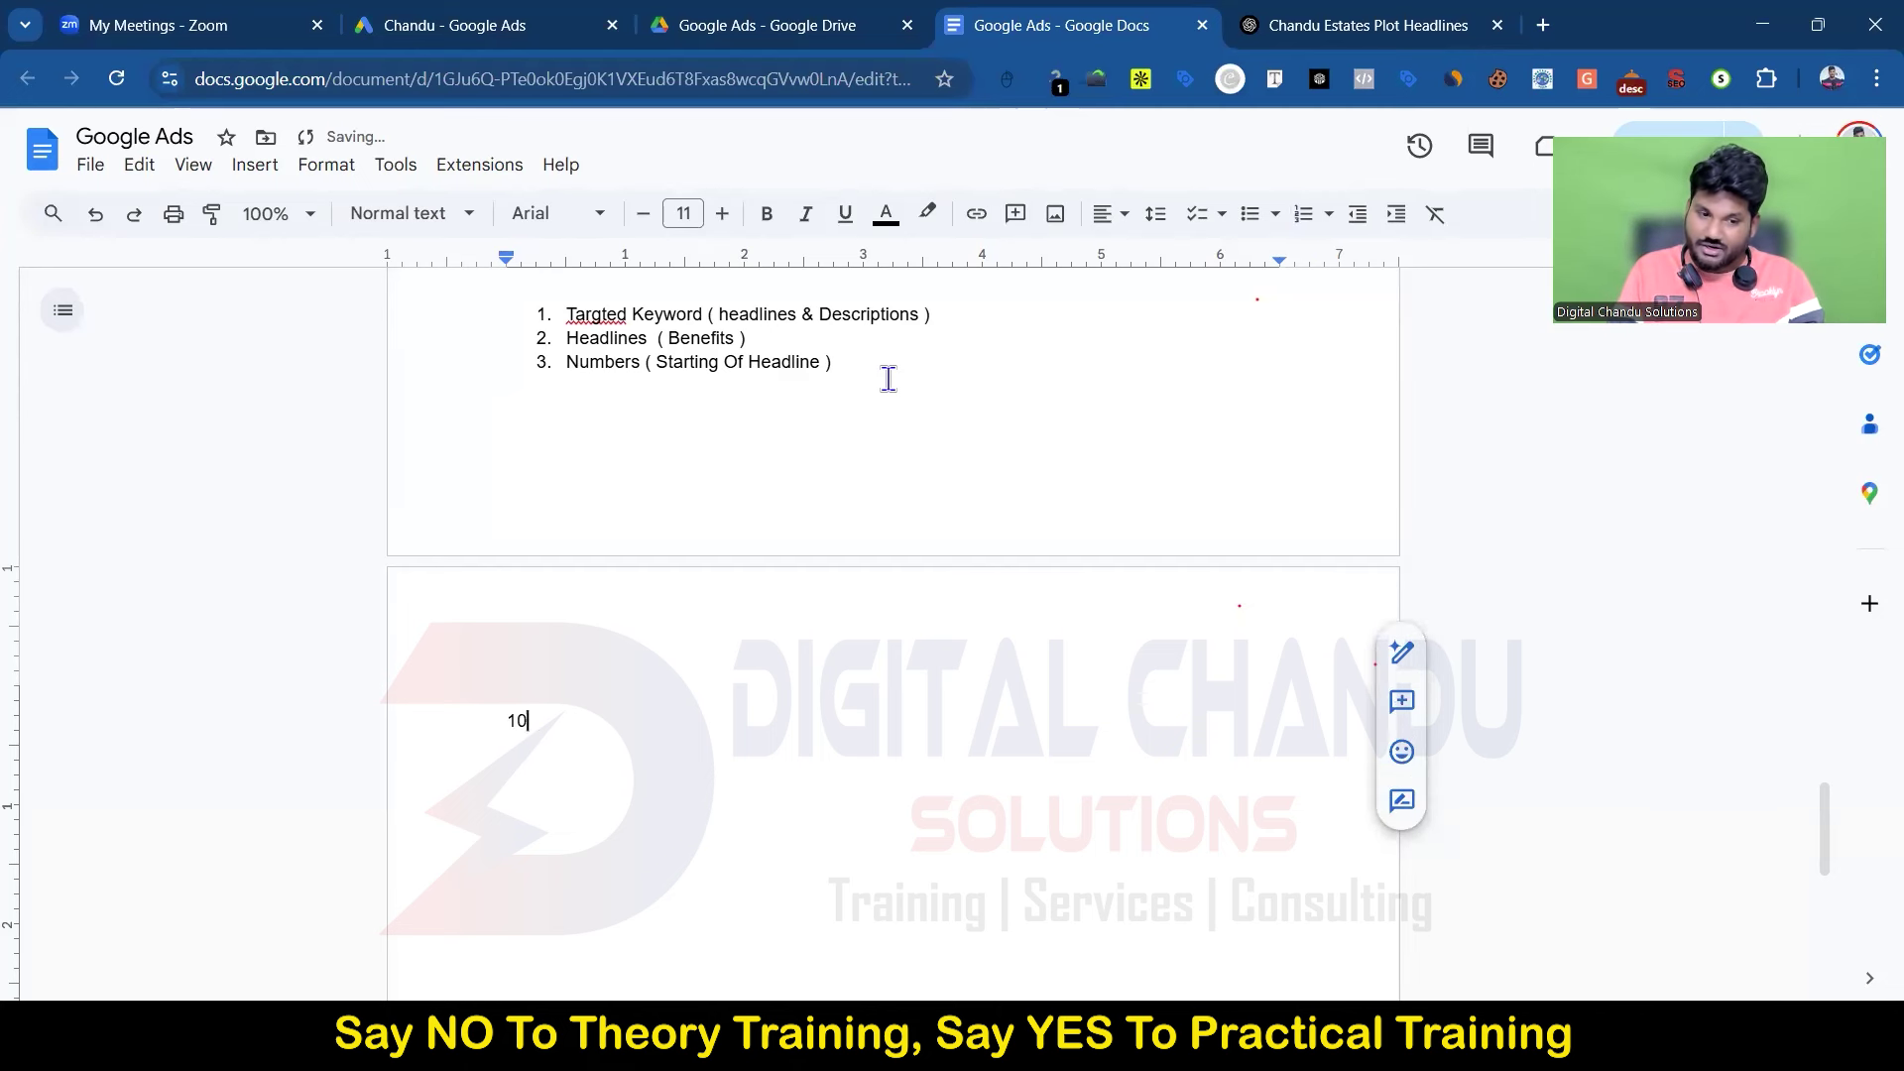
key(BackSpace)
text(AD SPE)
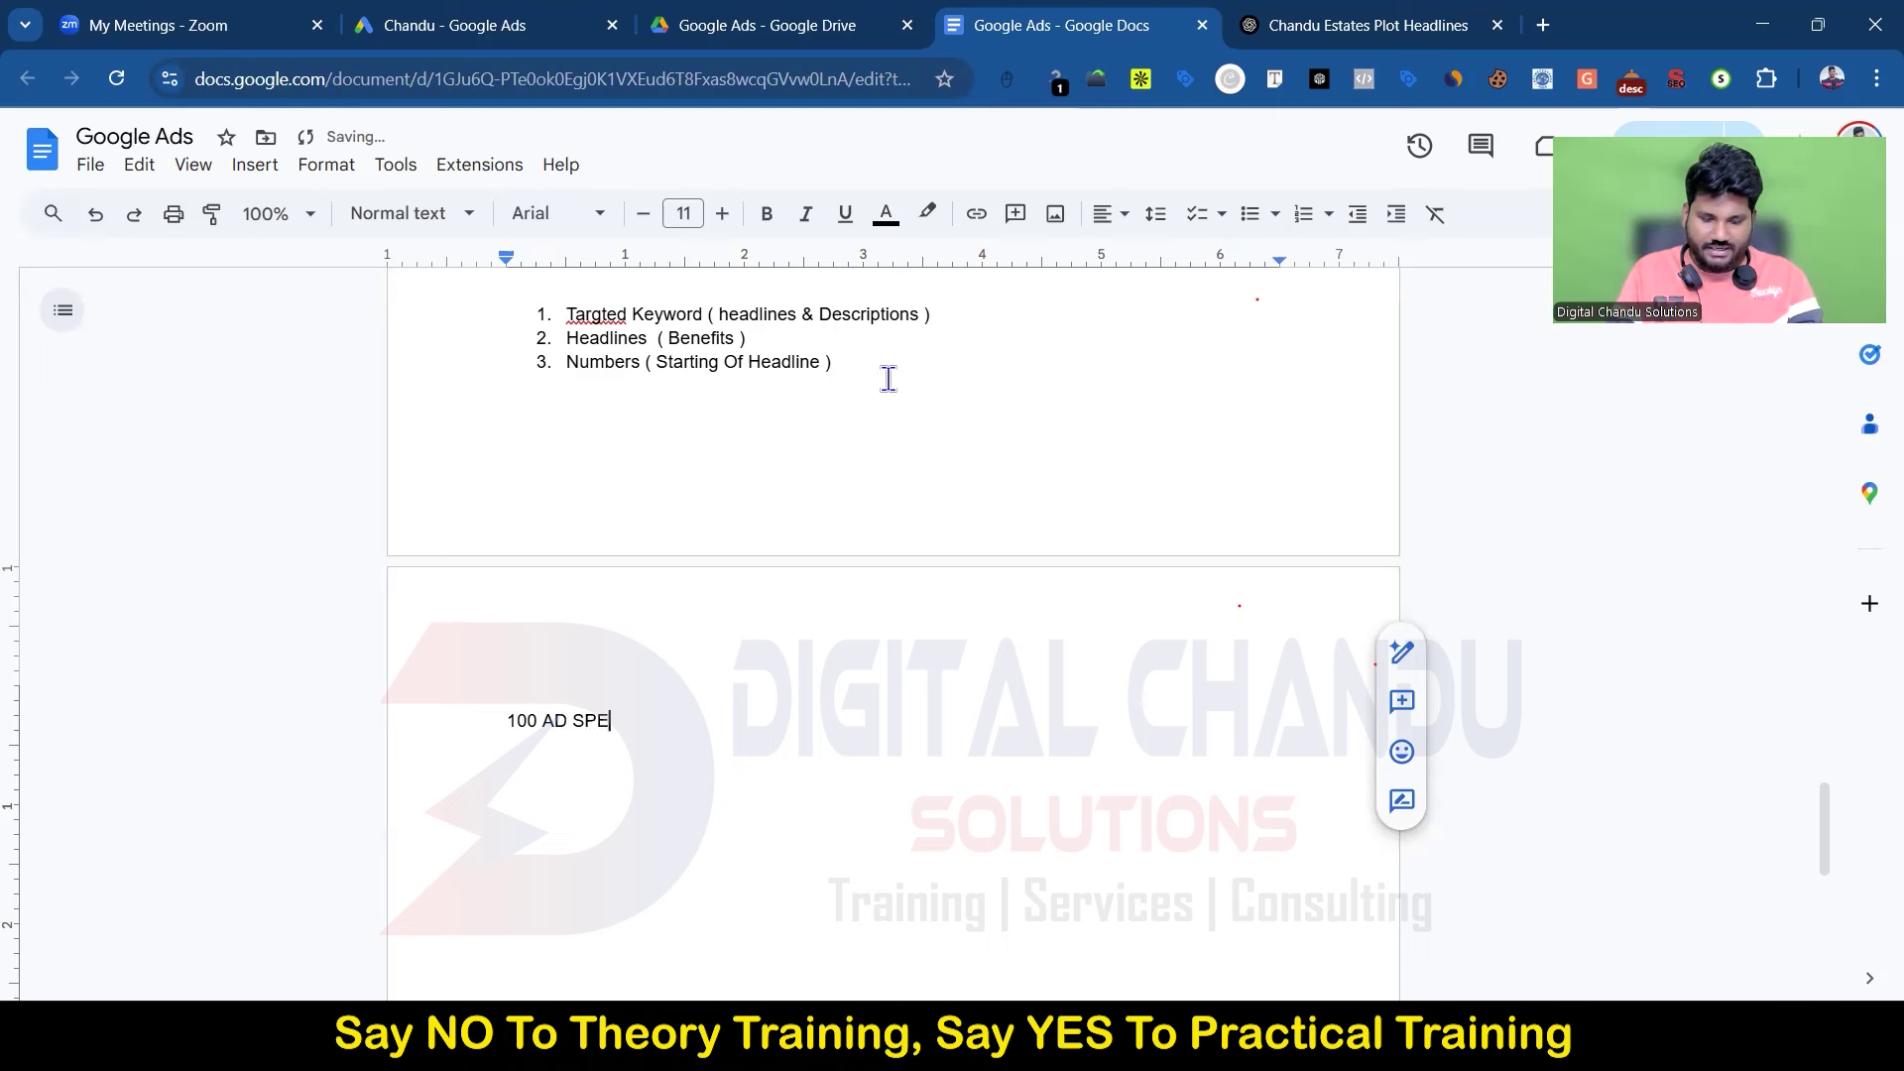
text(ND -----------------)
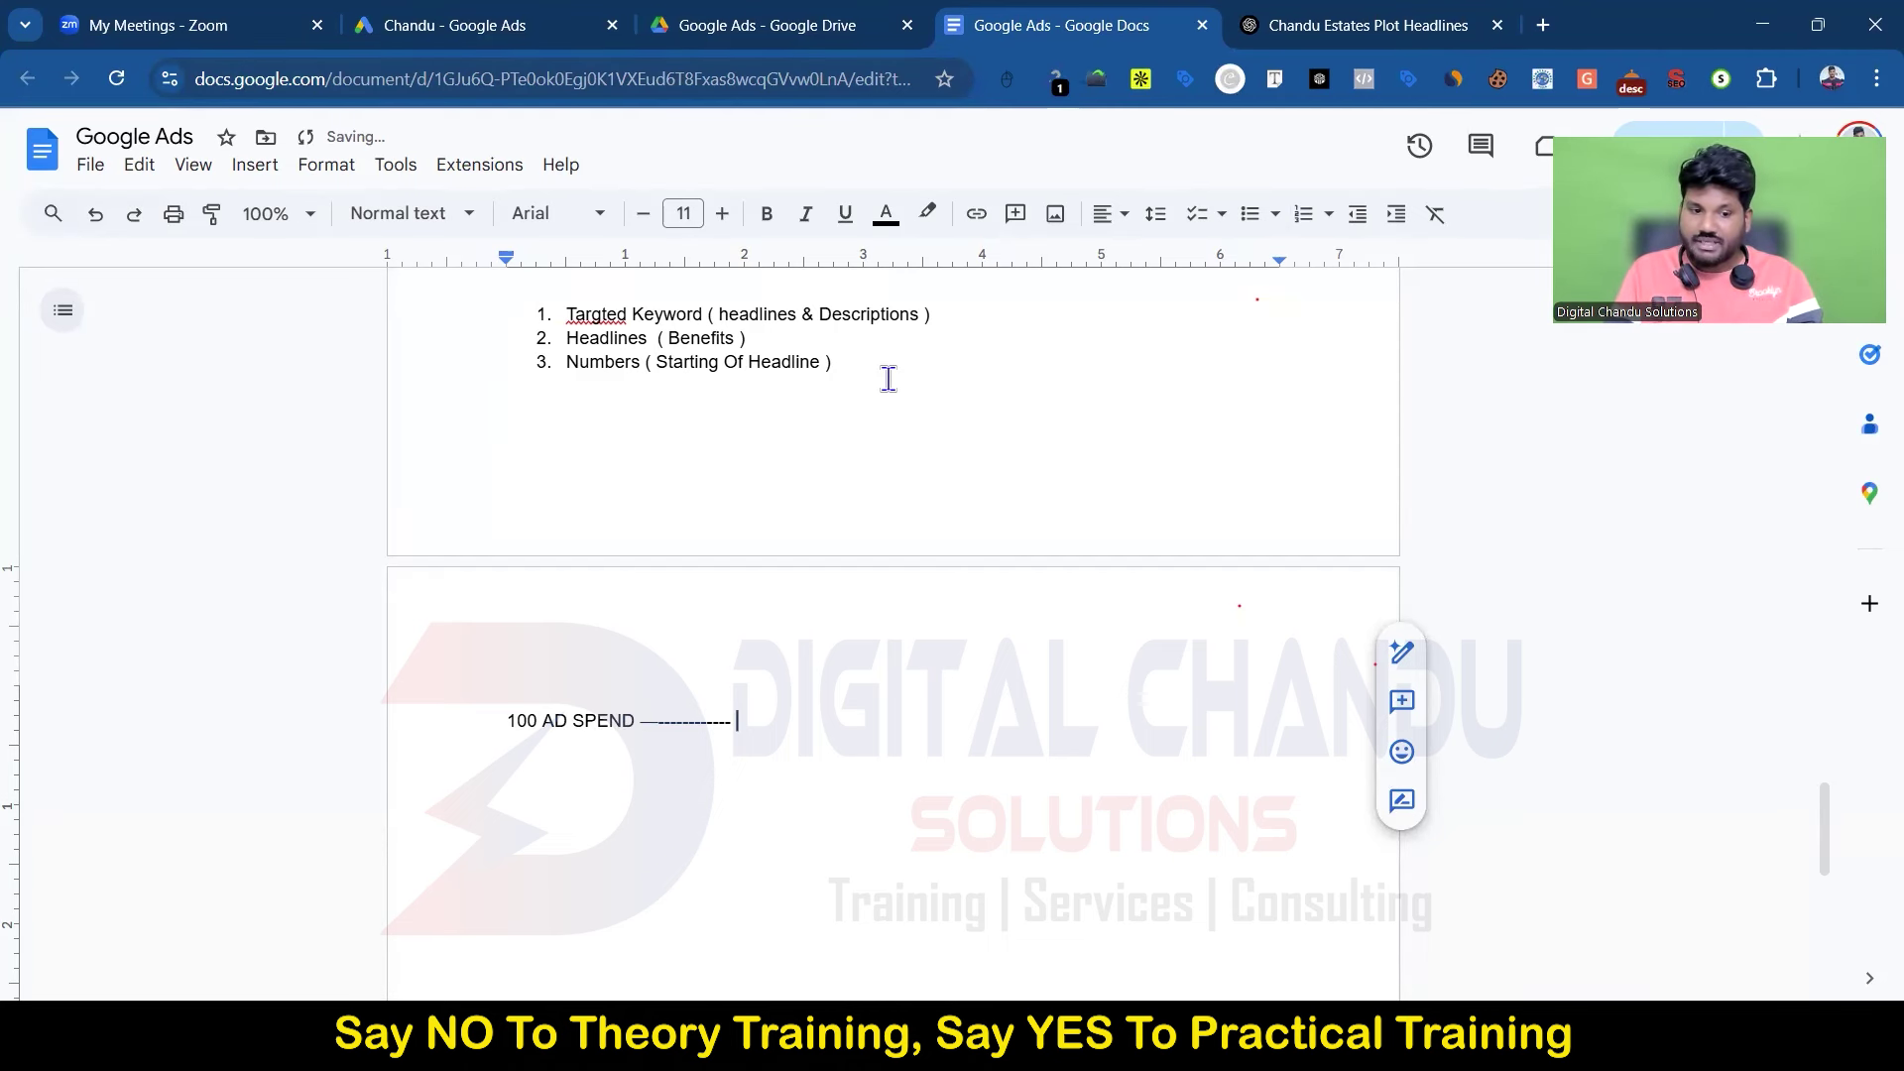
text(30 - 40 % Loose)
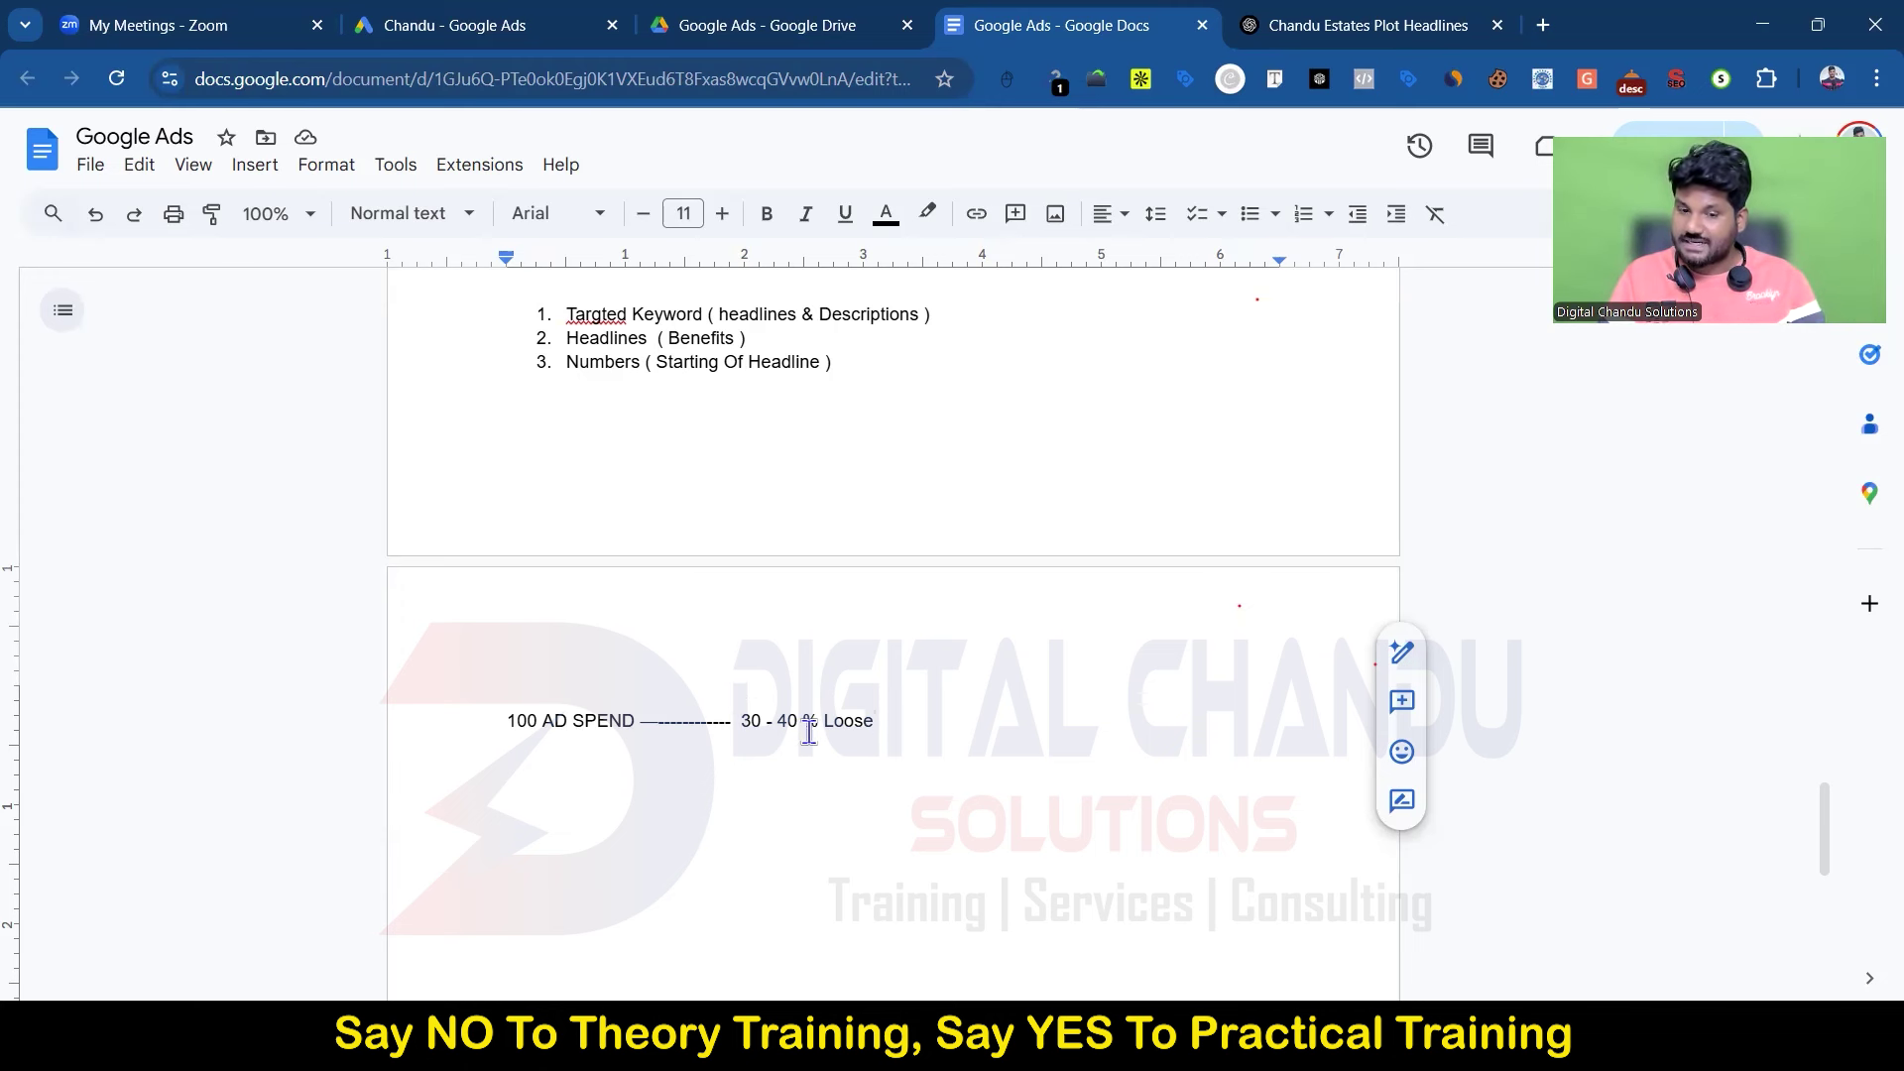
Step: Replace "30 - 40 % Loose" in the ad spend note with "SAVE"
drag(734, 723, 913, 727)
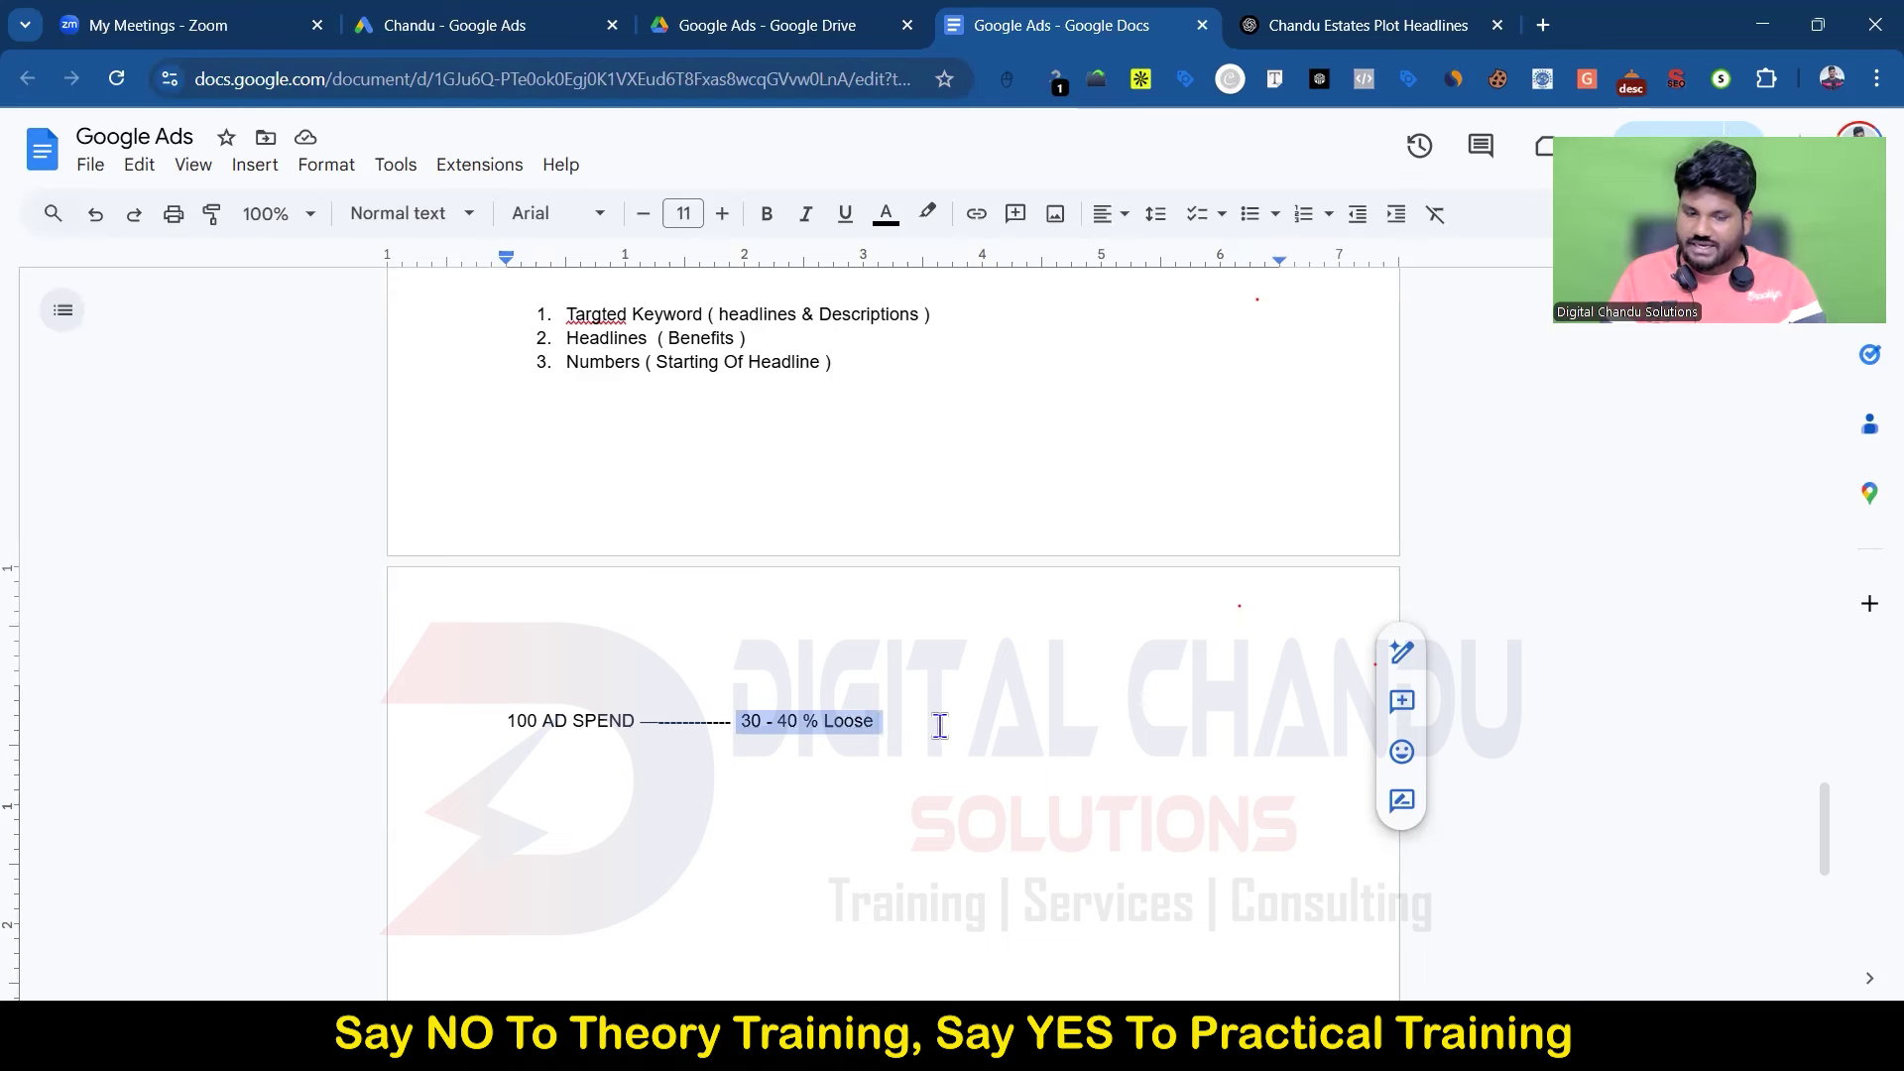
key(BackSpace)
text(SA)
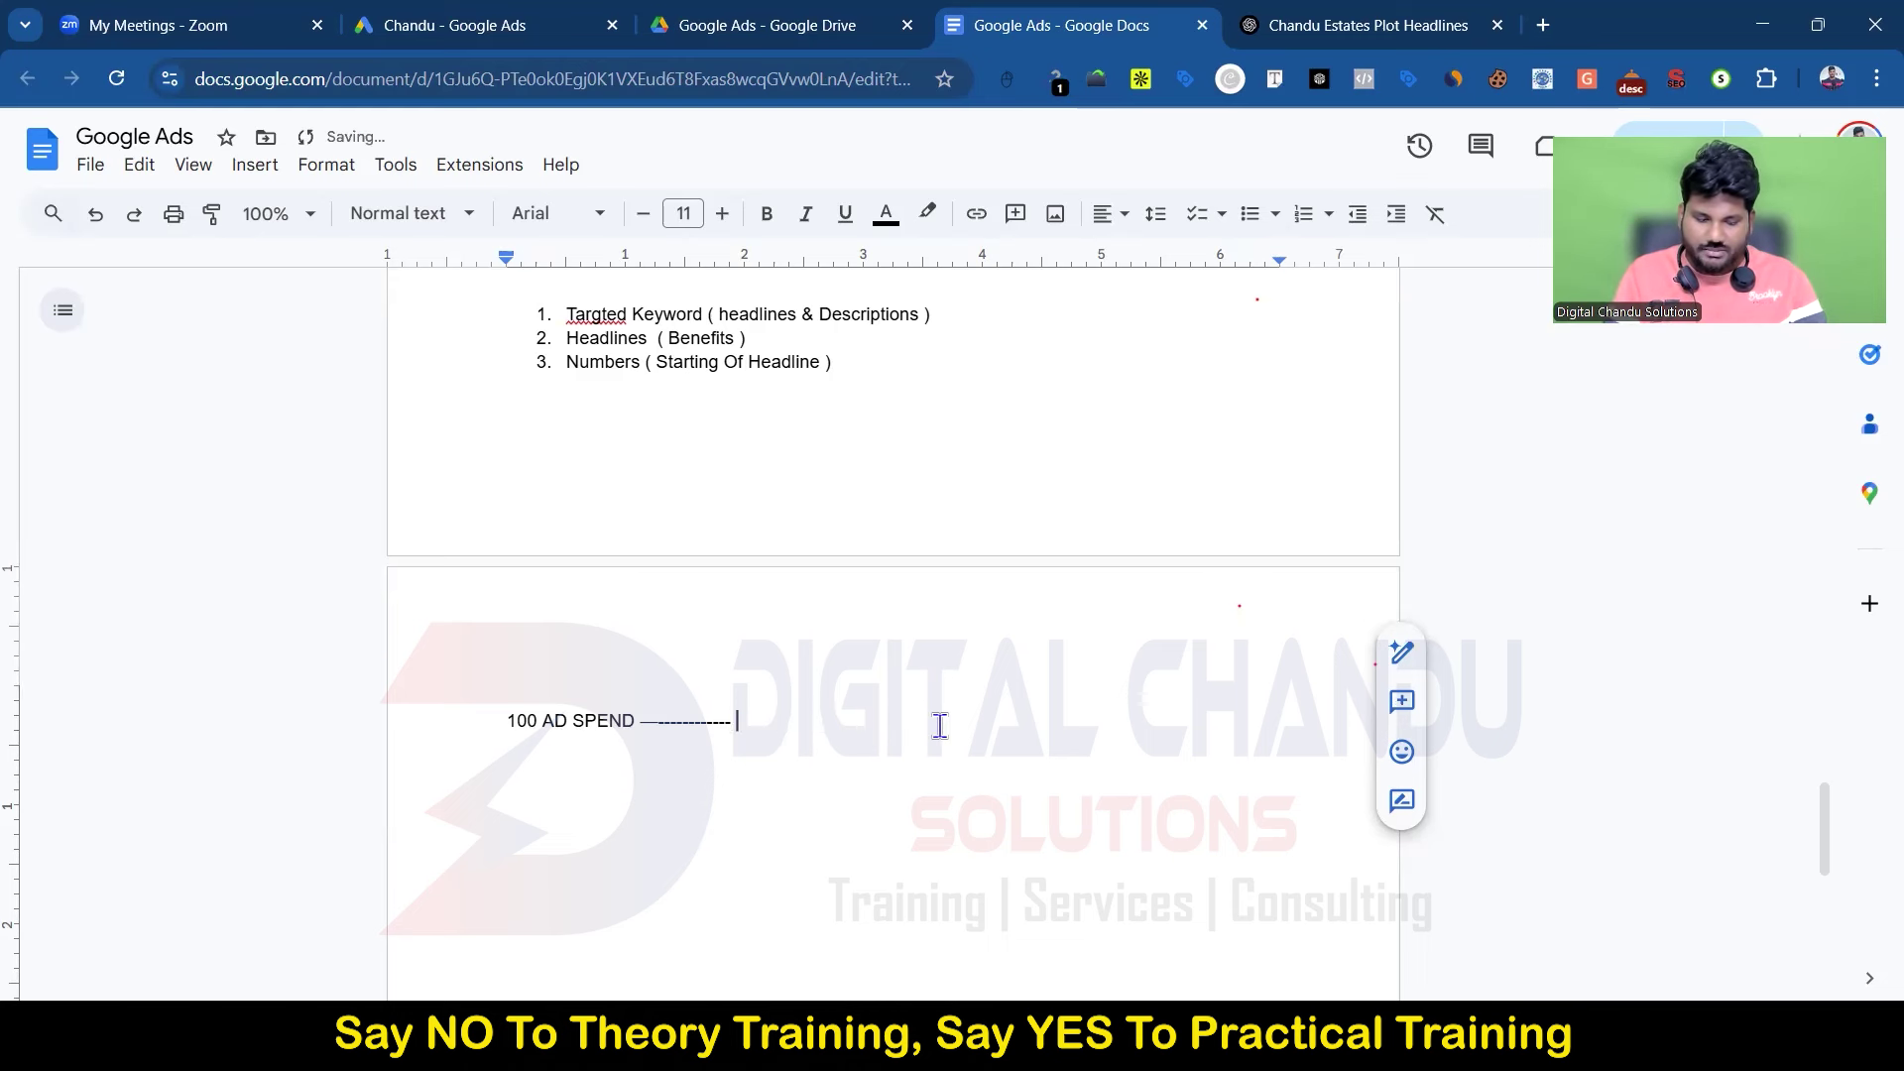
text(VE)
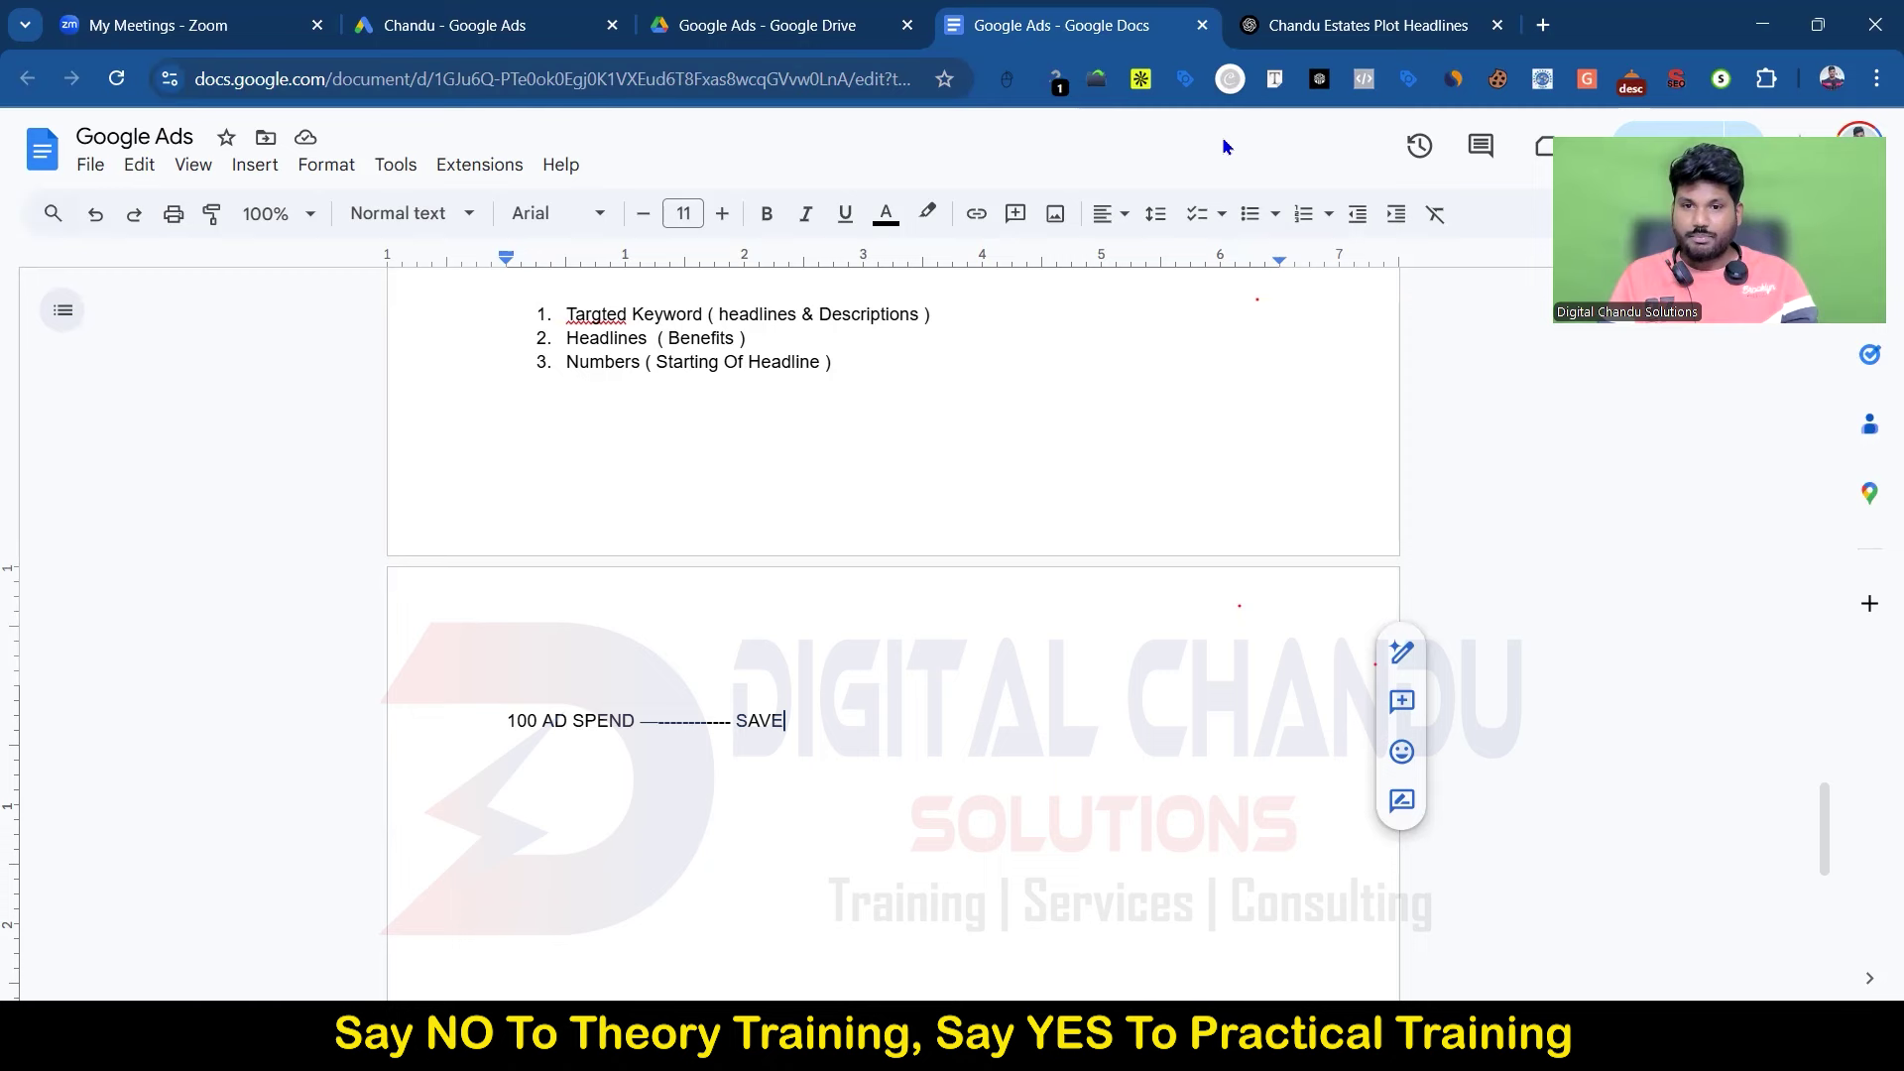
click(1369, 25)
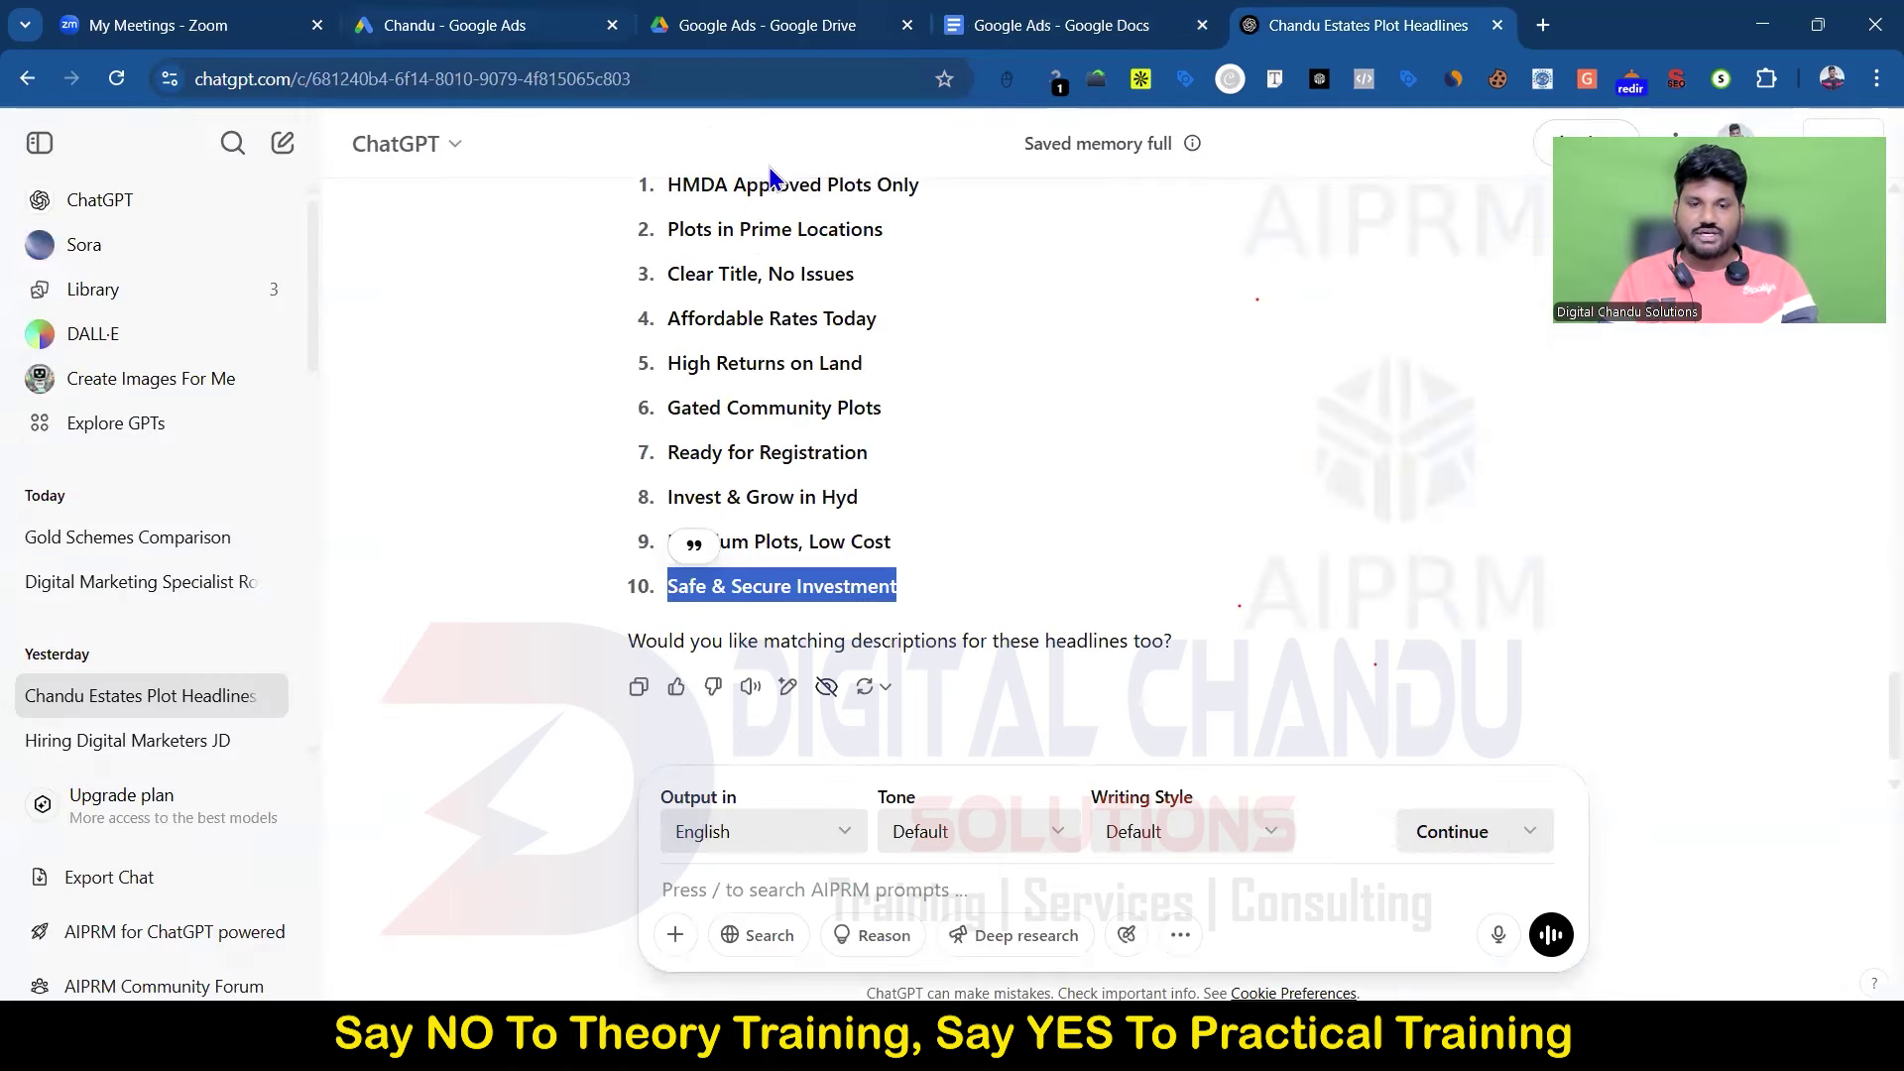
click(881, 361)
key(alt+Tab)
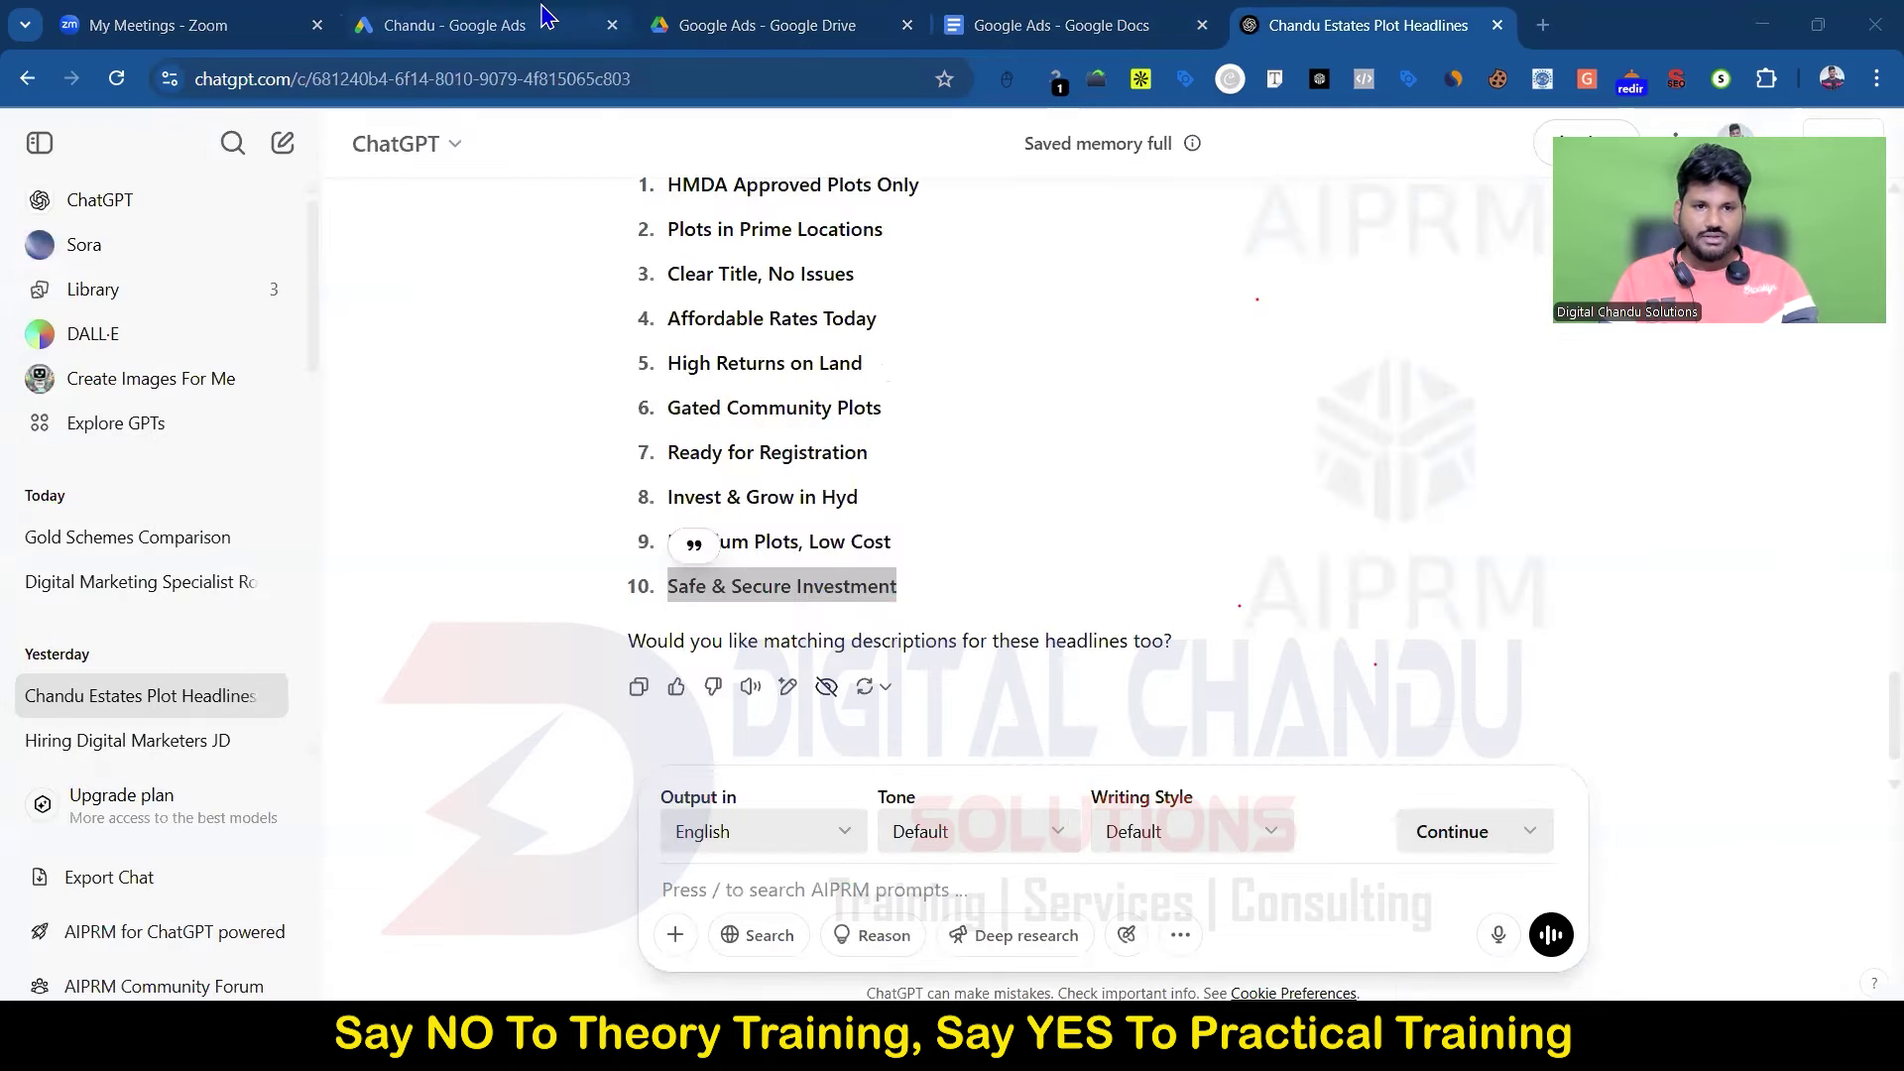
Step: Switch to the Google Ads ad editor and review the completed headline list down to the last headline
click(548, 20)
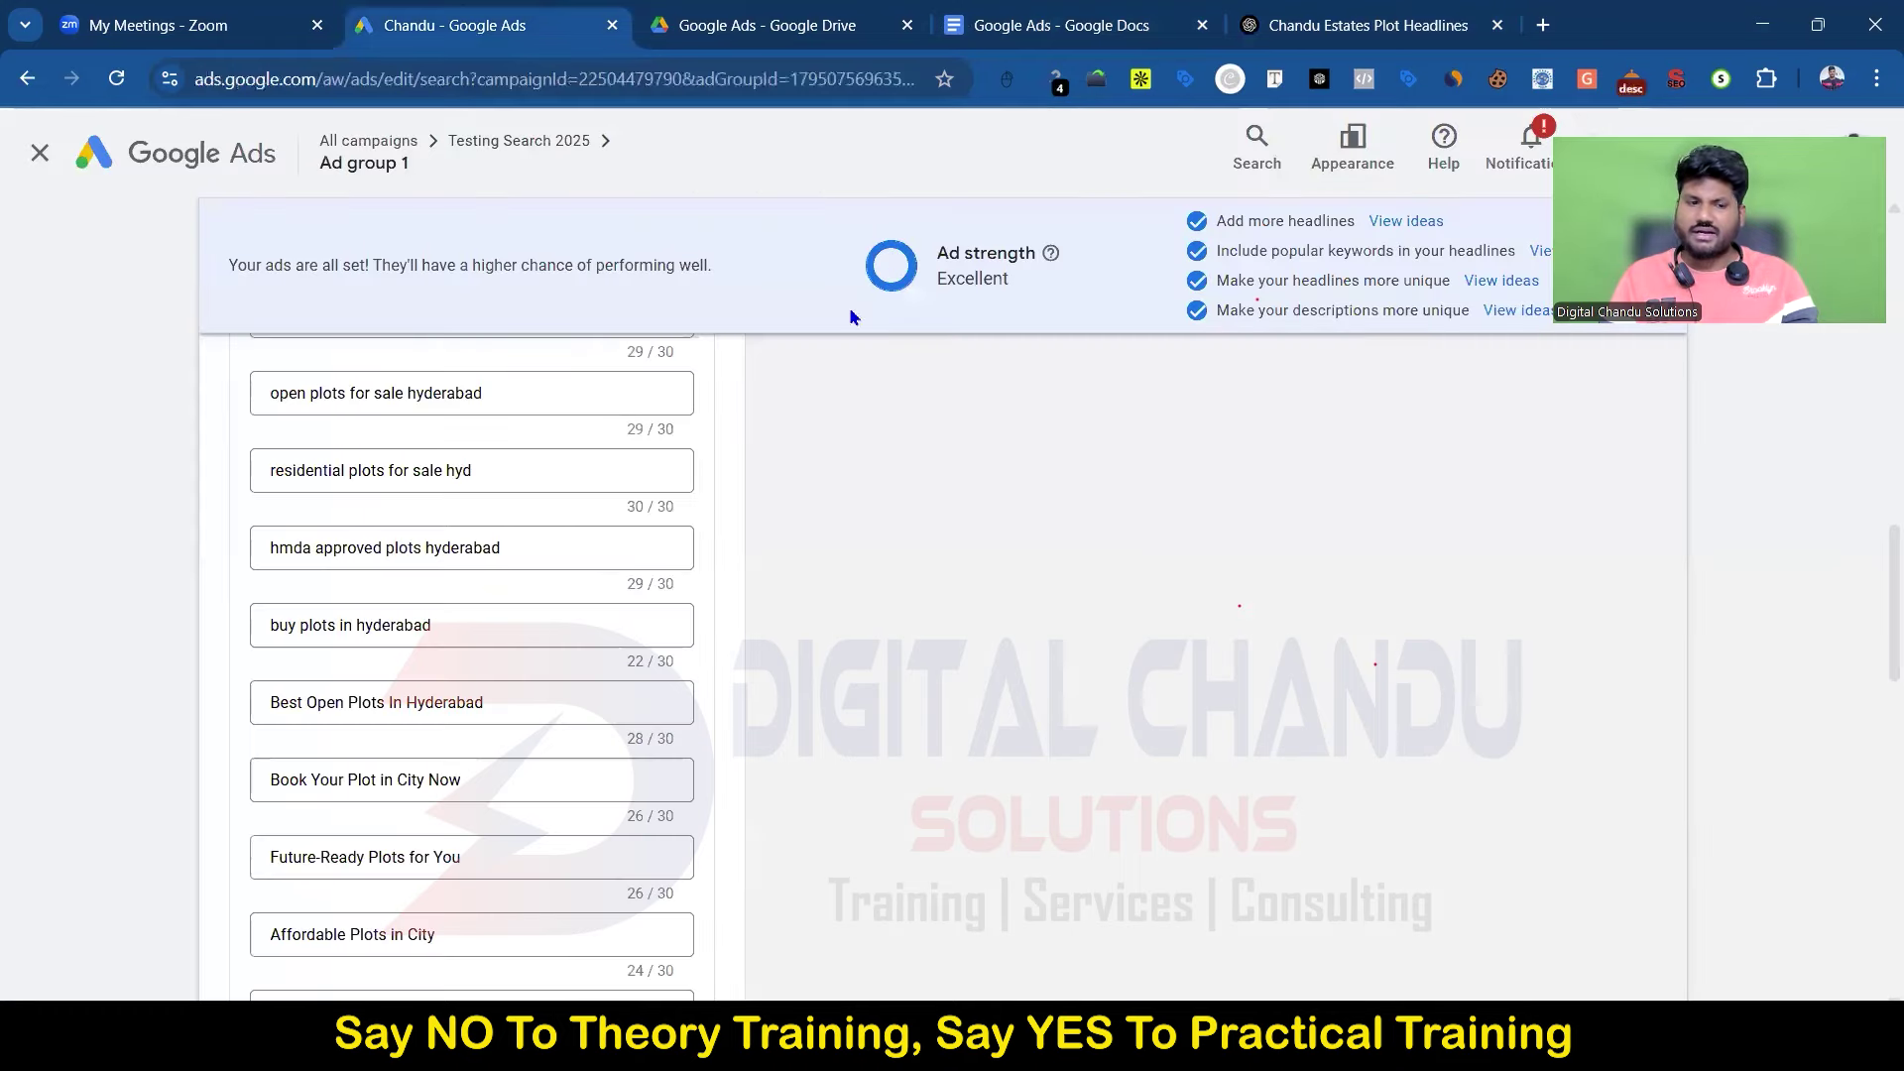
click(456, 549)
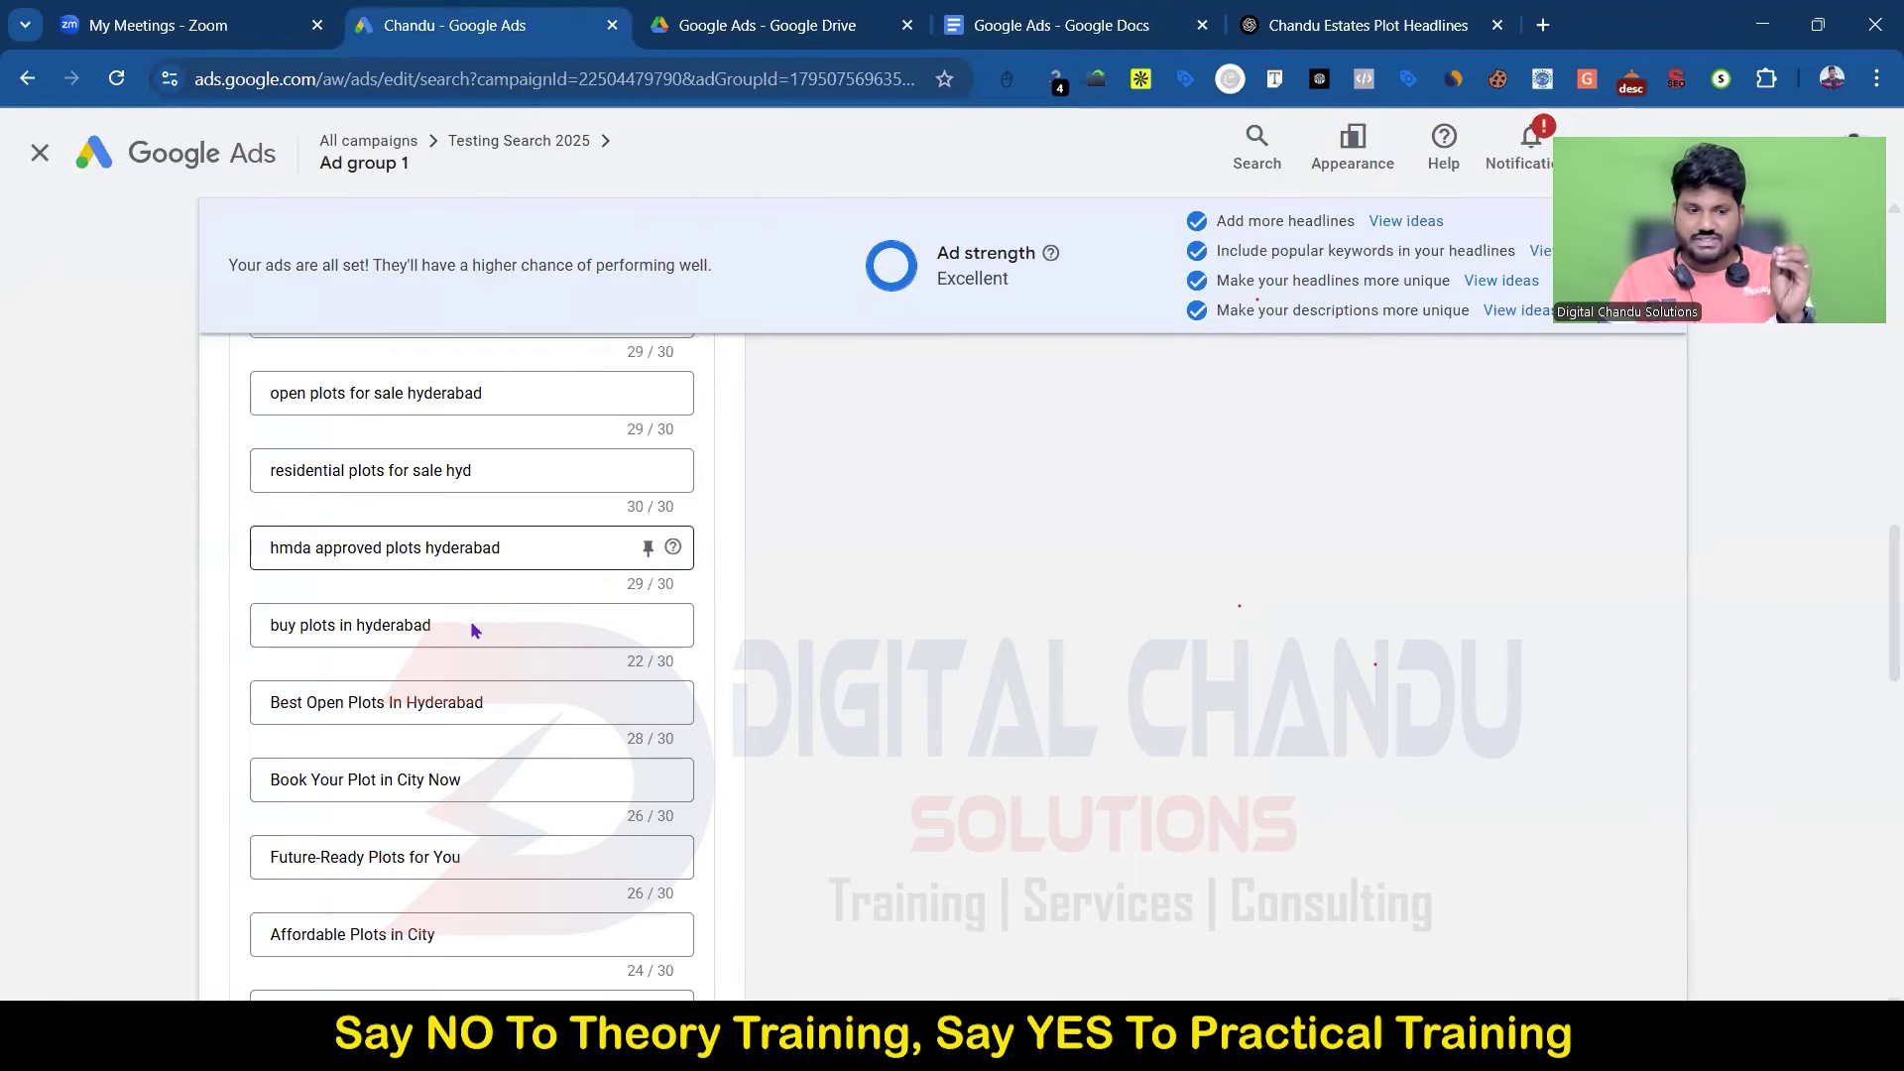
scroll(471, 622, down, 2)
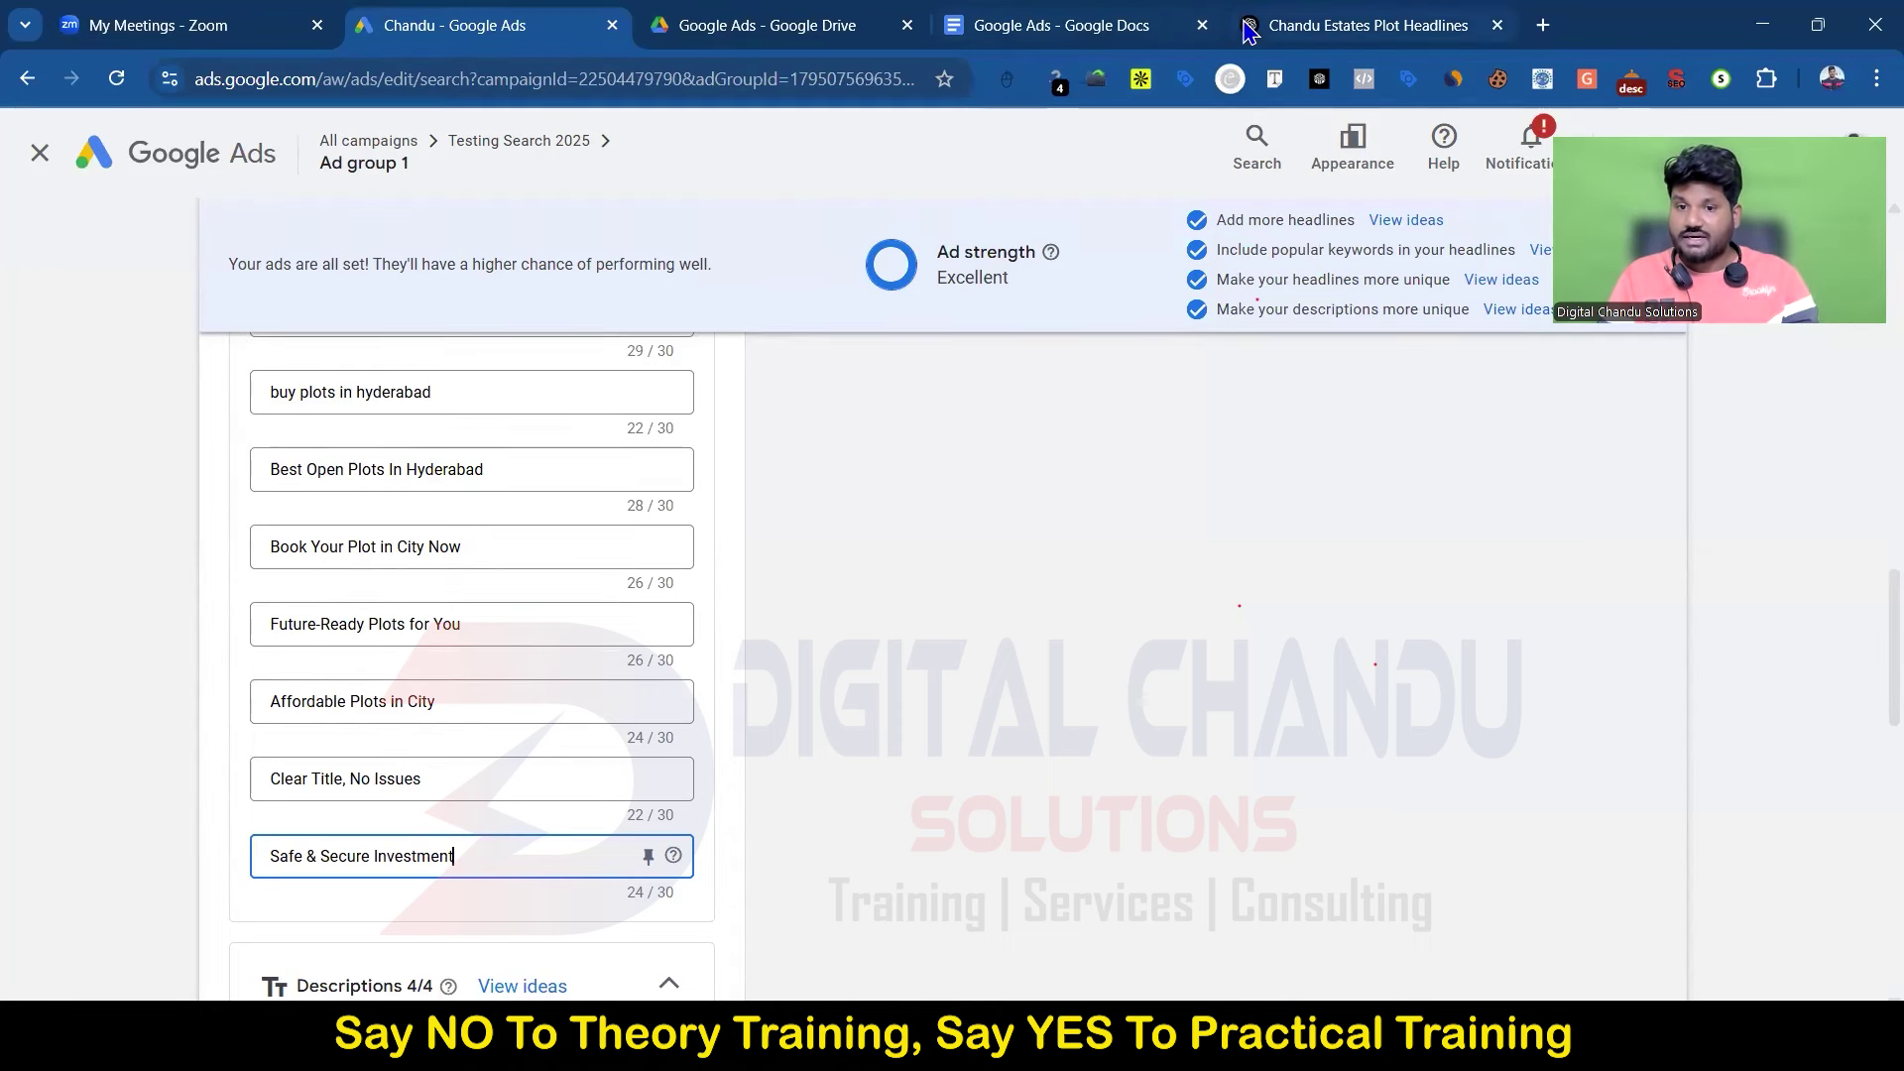
Step: Ask ChatGPT "give mw with numbers, those need to appear in starting of headline under 30 characters" and highlight the leading numbers in the results
click(1296, 28)
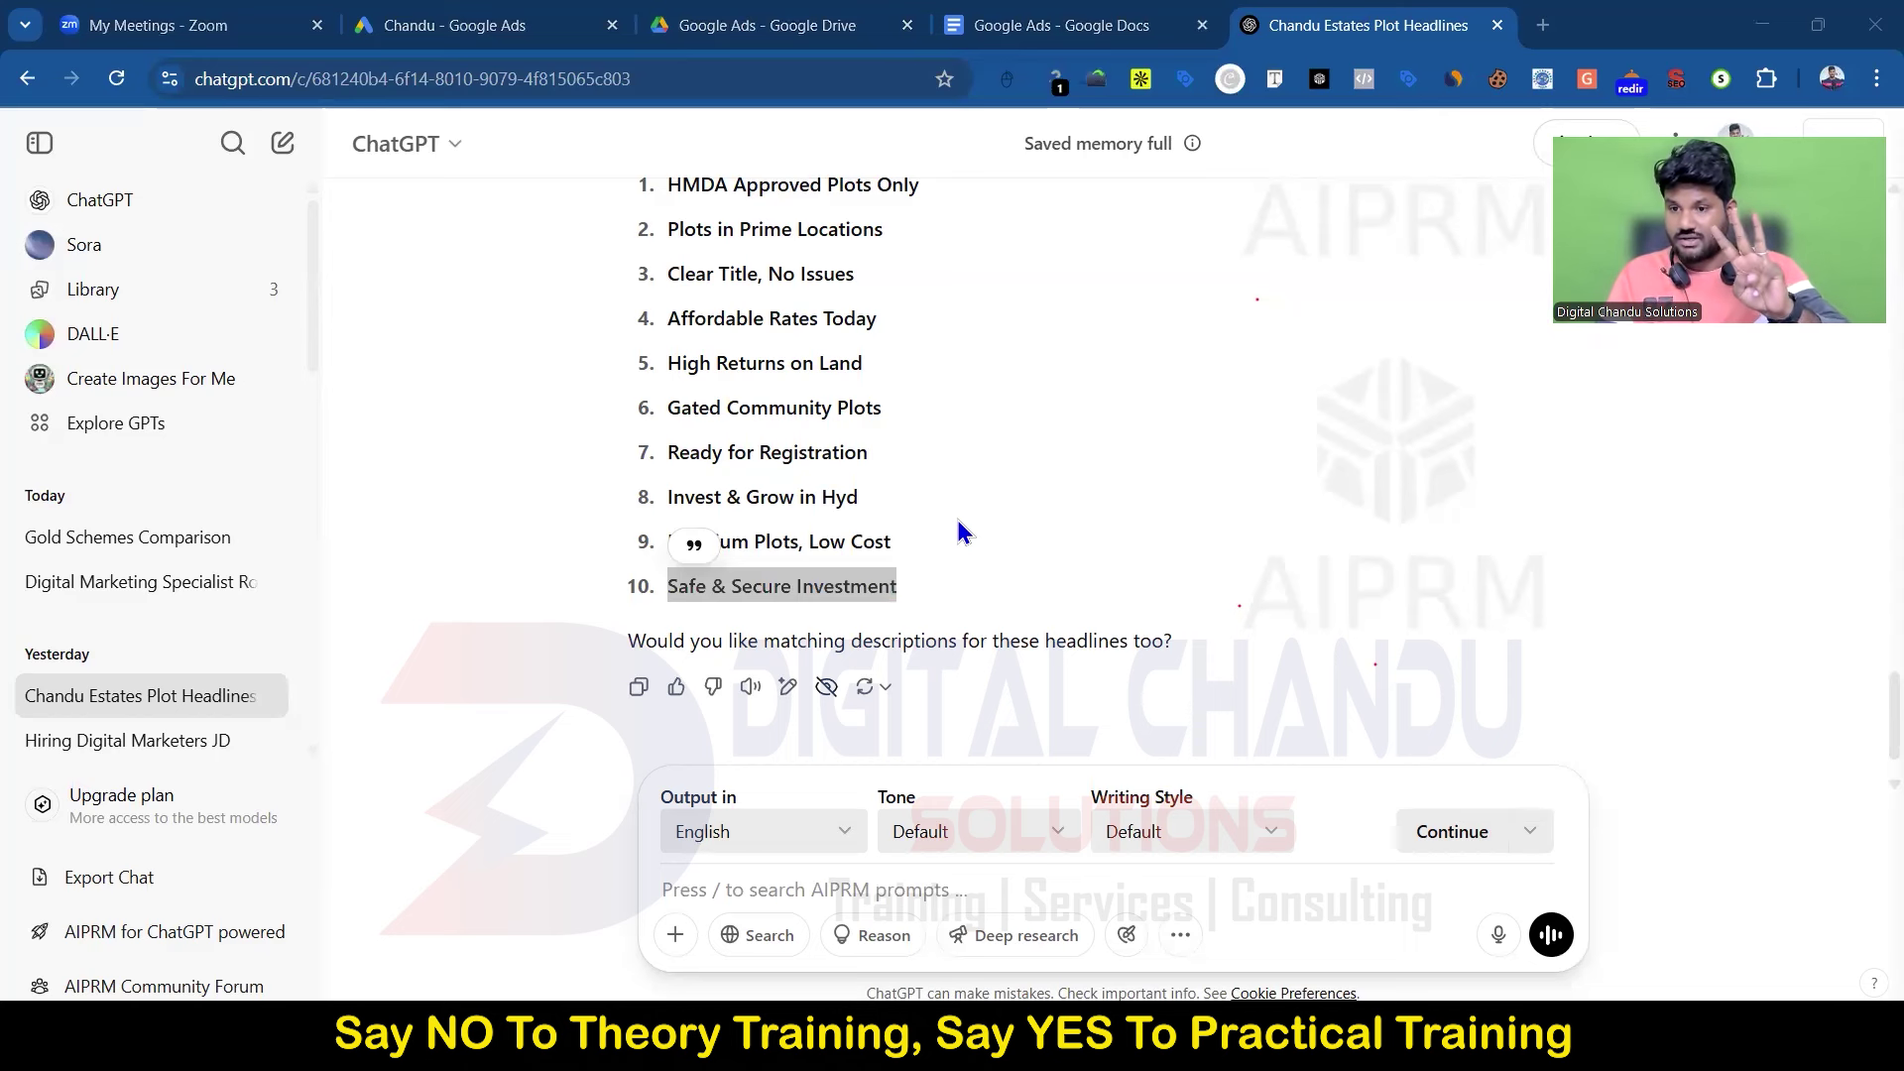
click(770, 886)
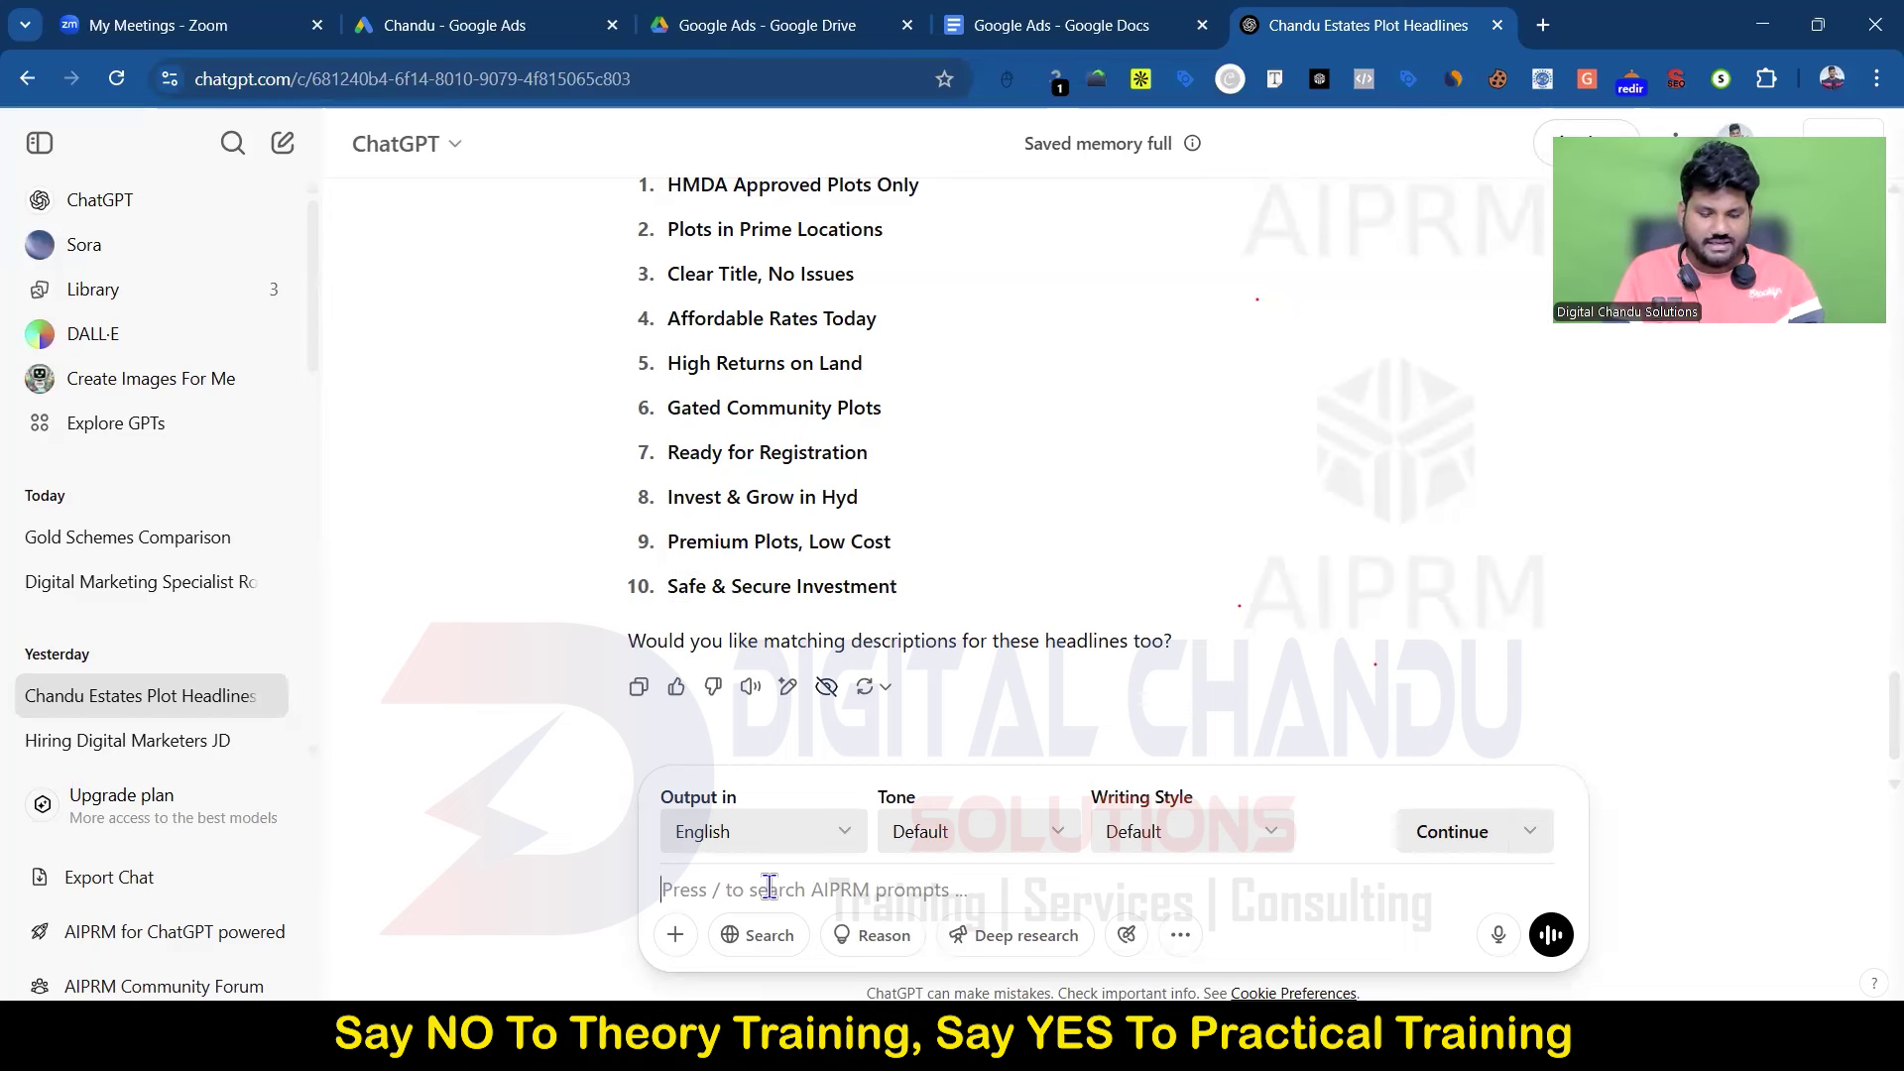
text(give mw with numbers,)
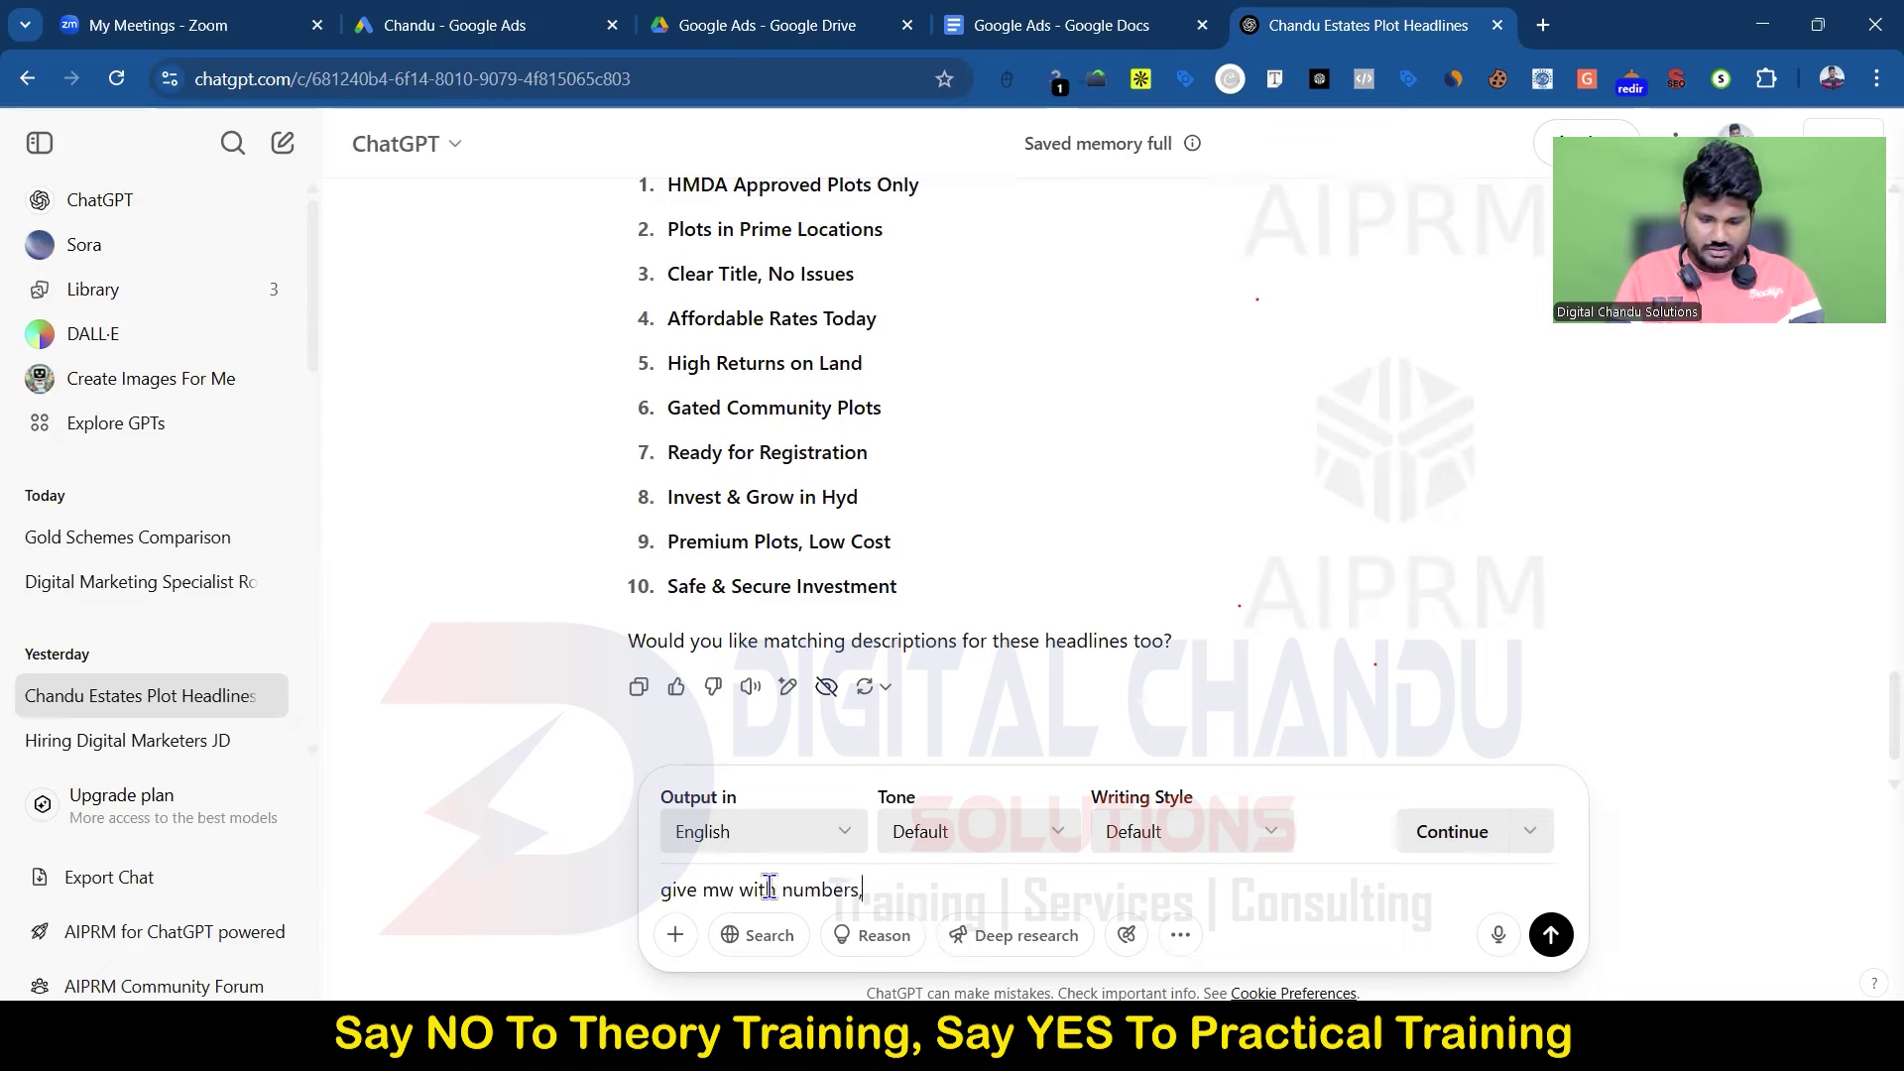
text( thos e)
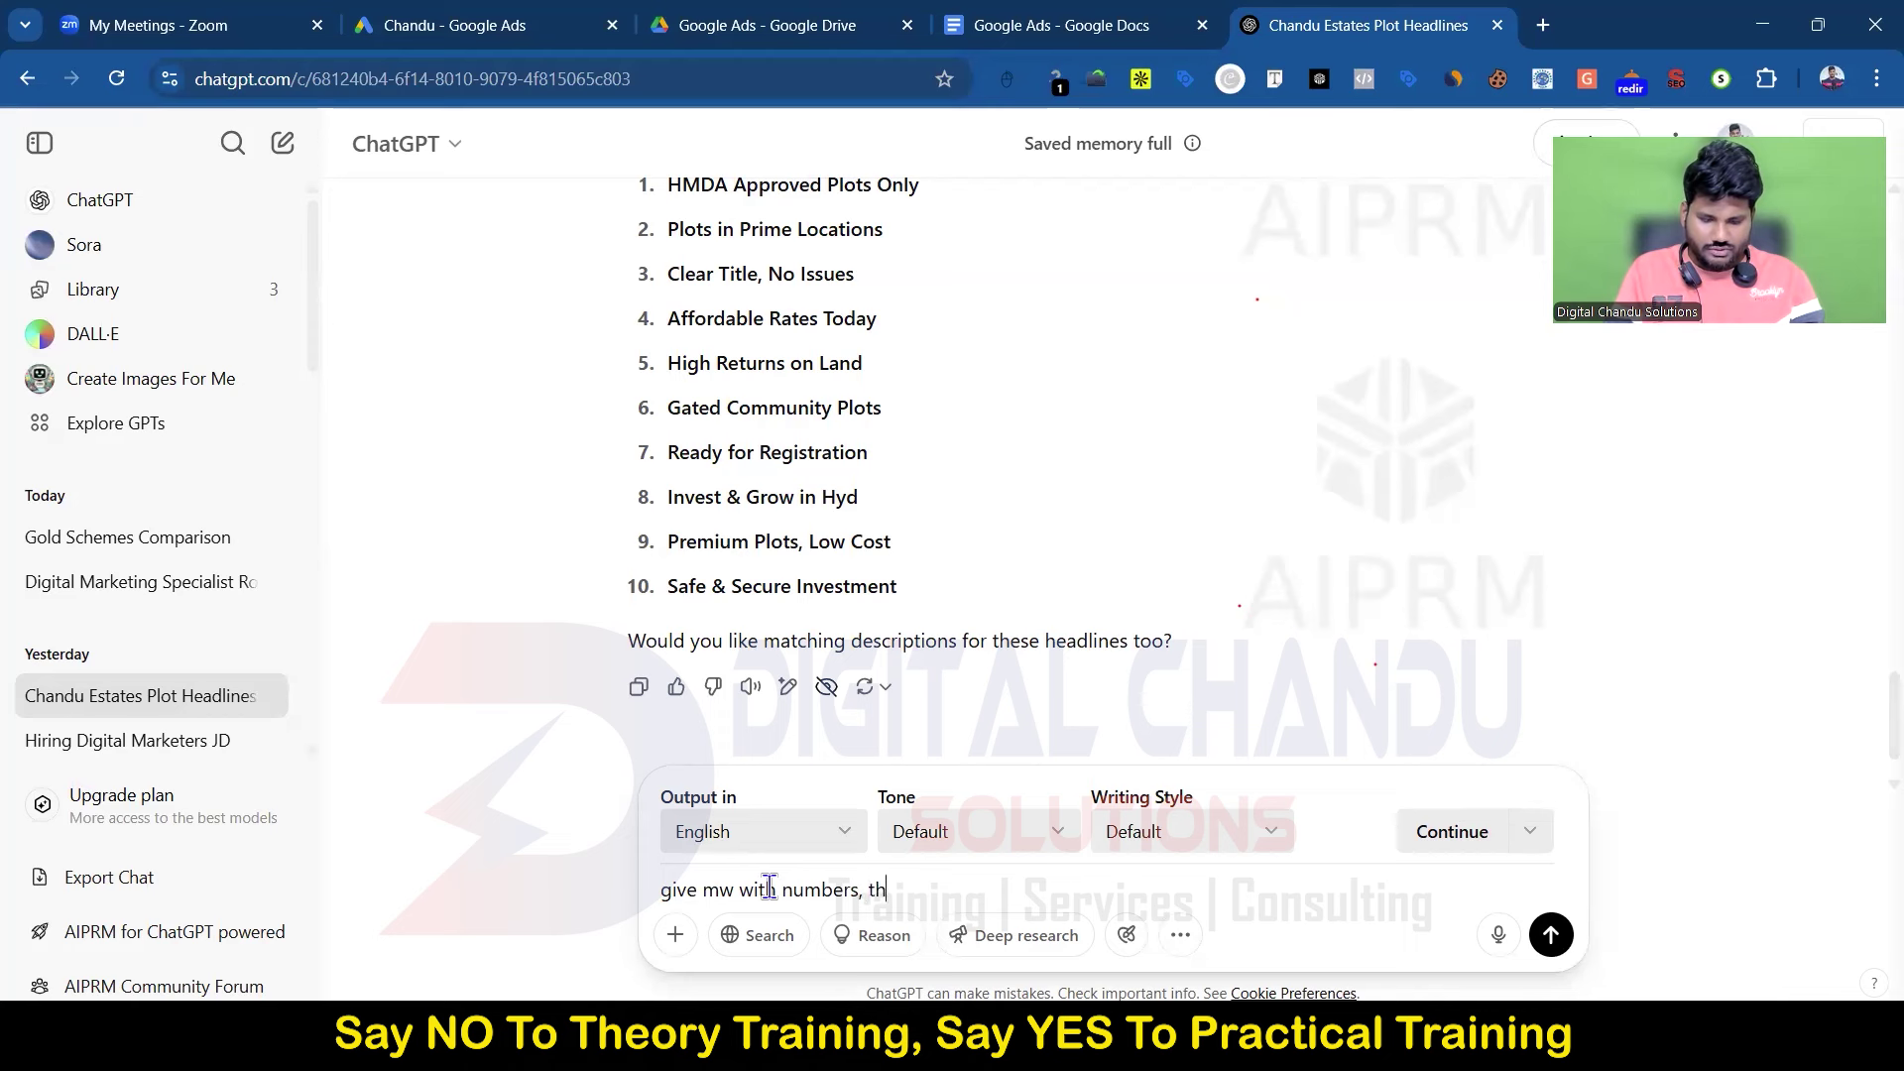
key(BackSpace)
key(BackSpace)
text(e nee)
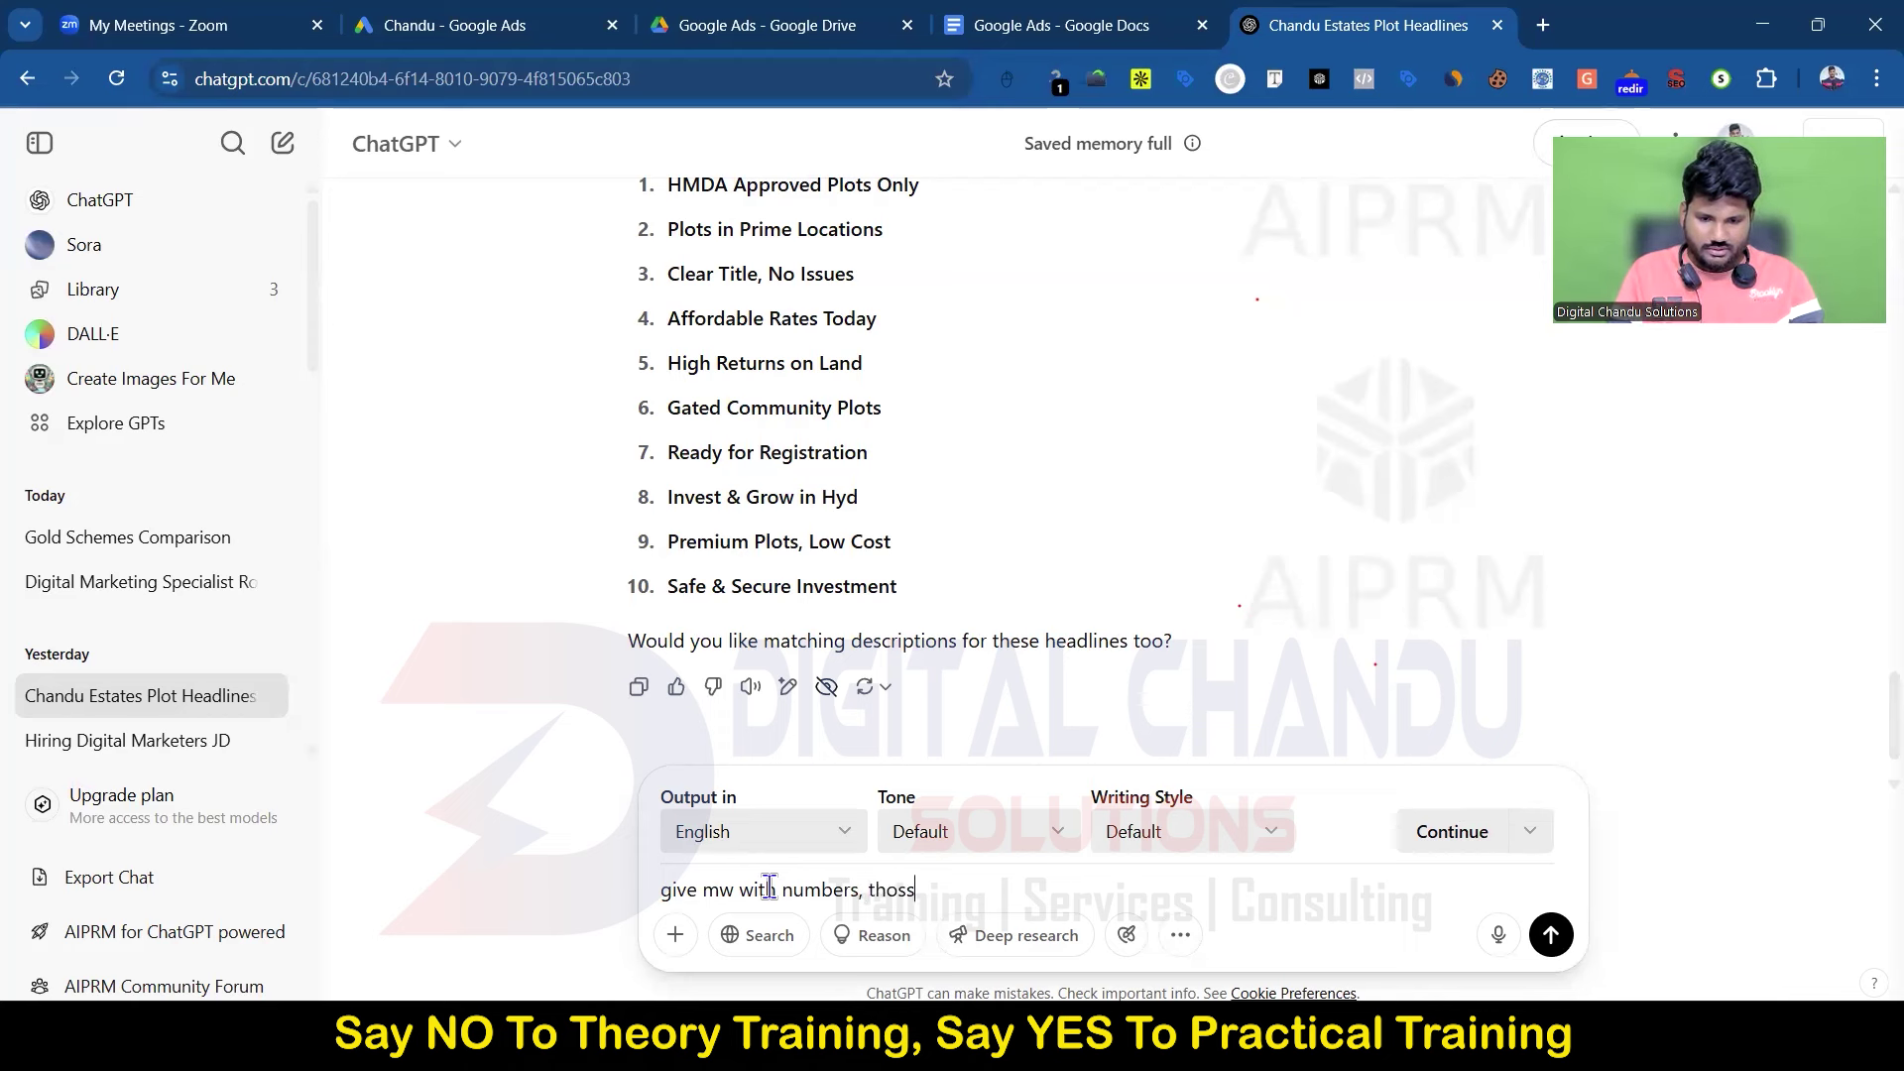
text(d to a)
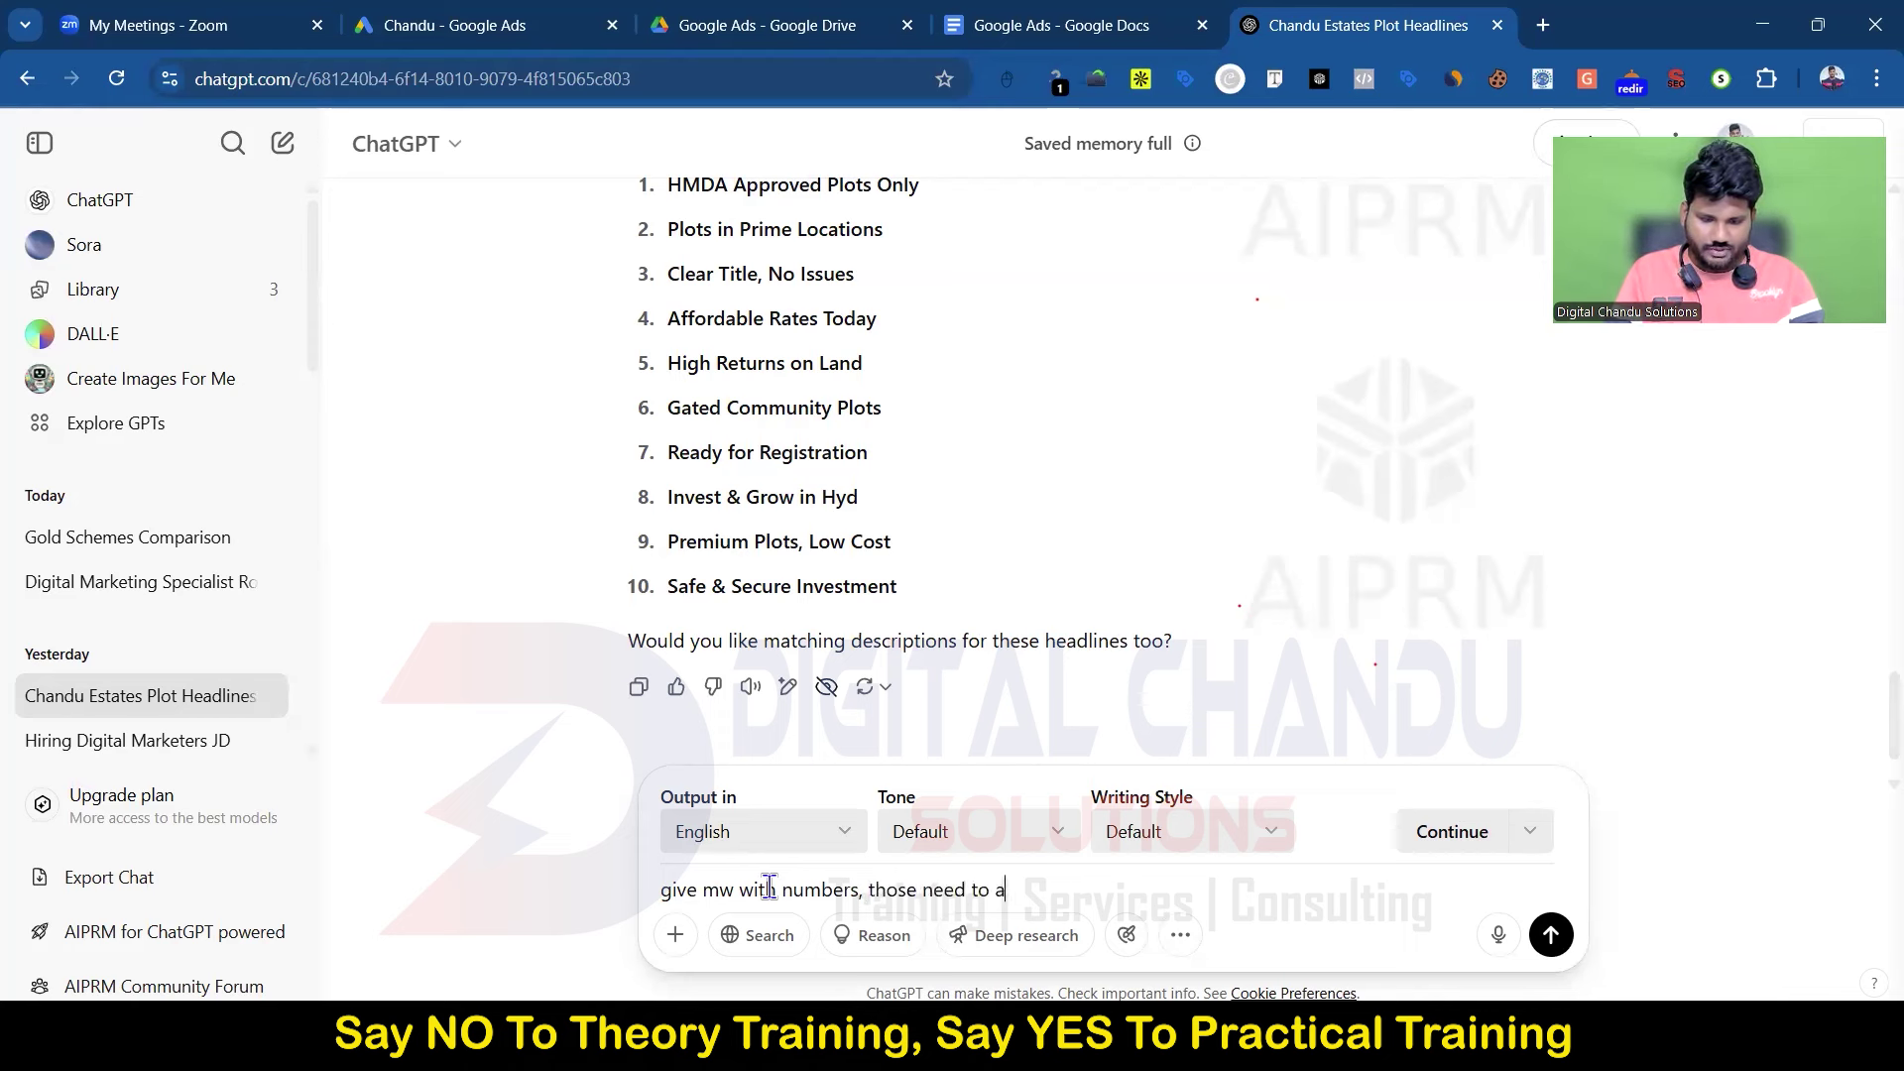
text(ppear in star)
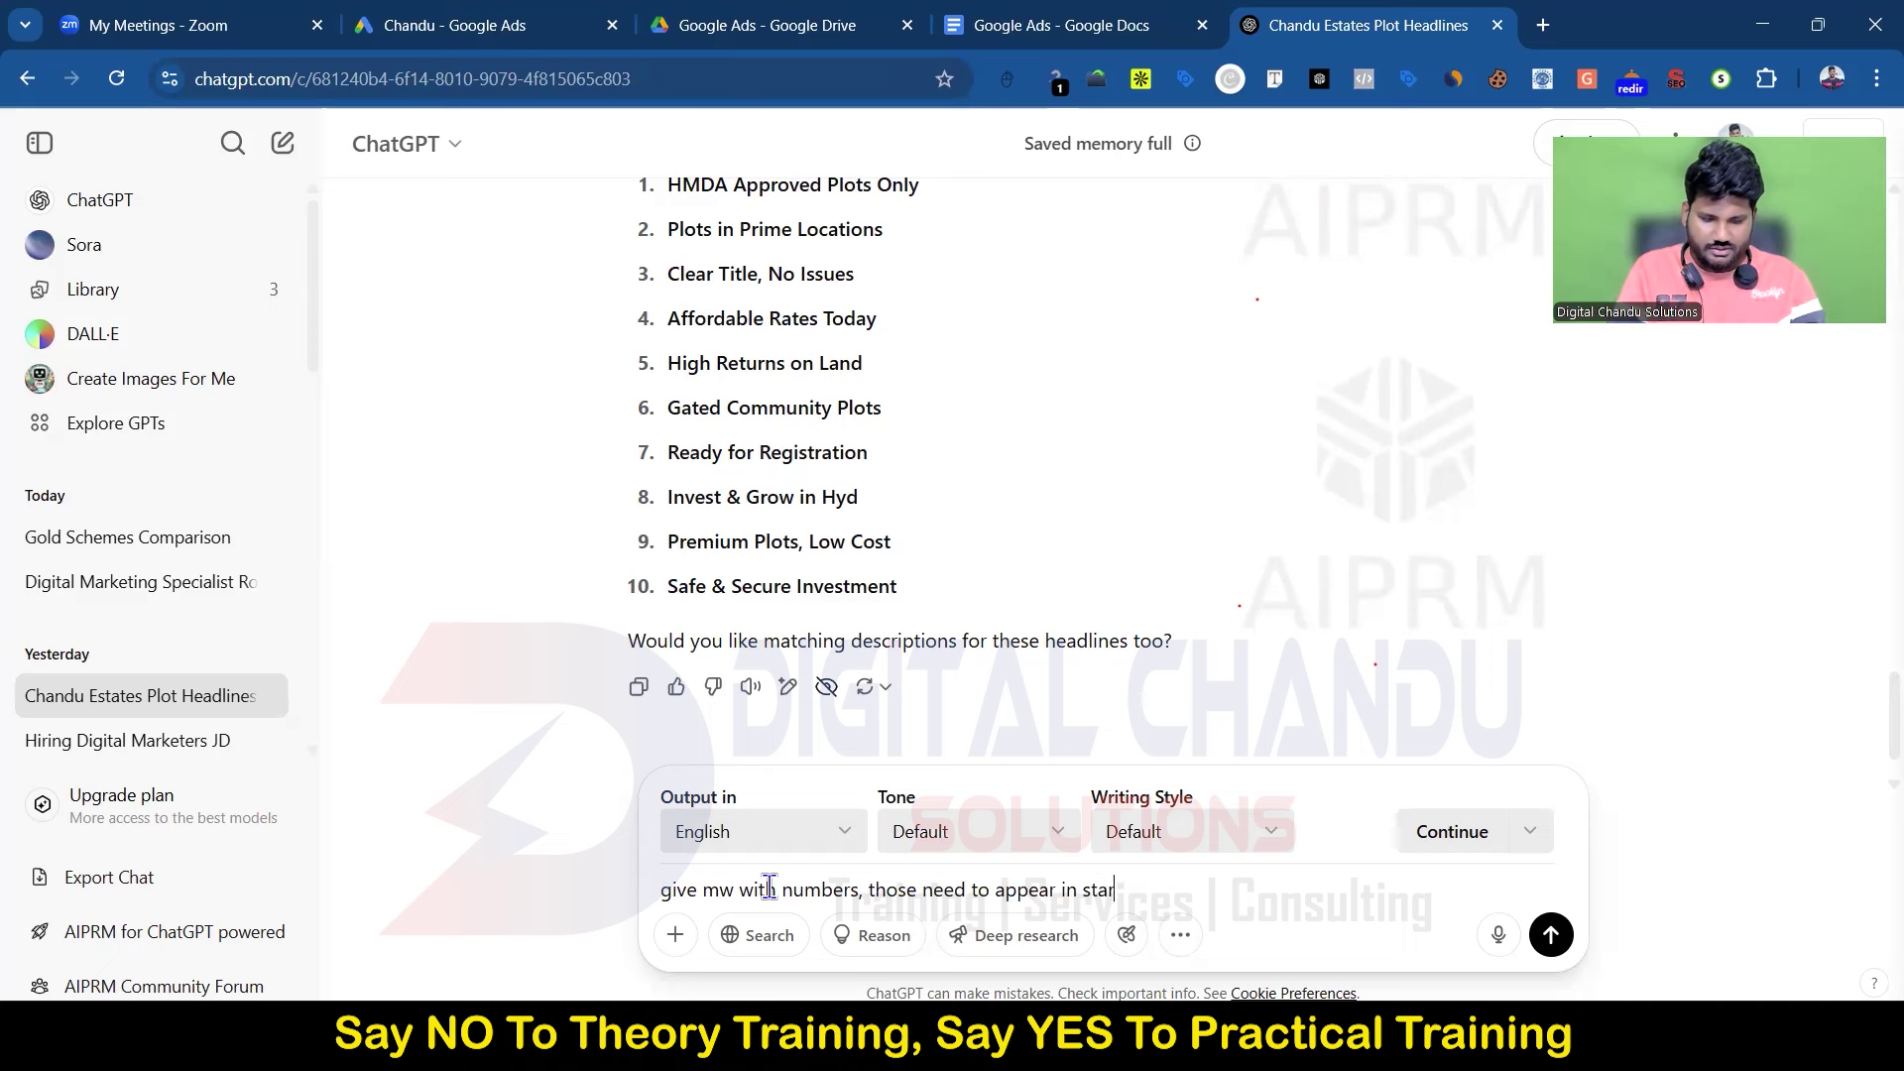
text(ting of headline)
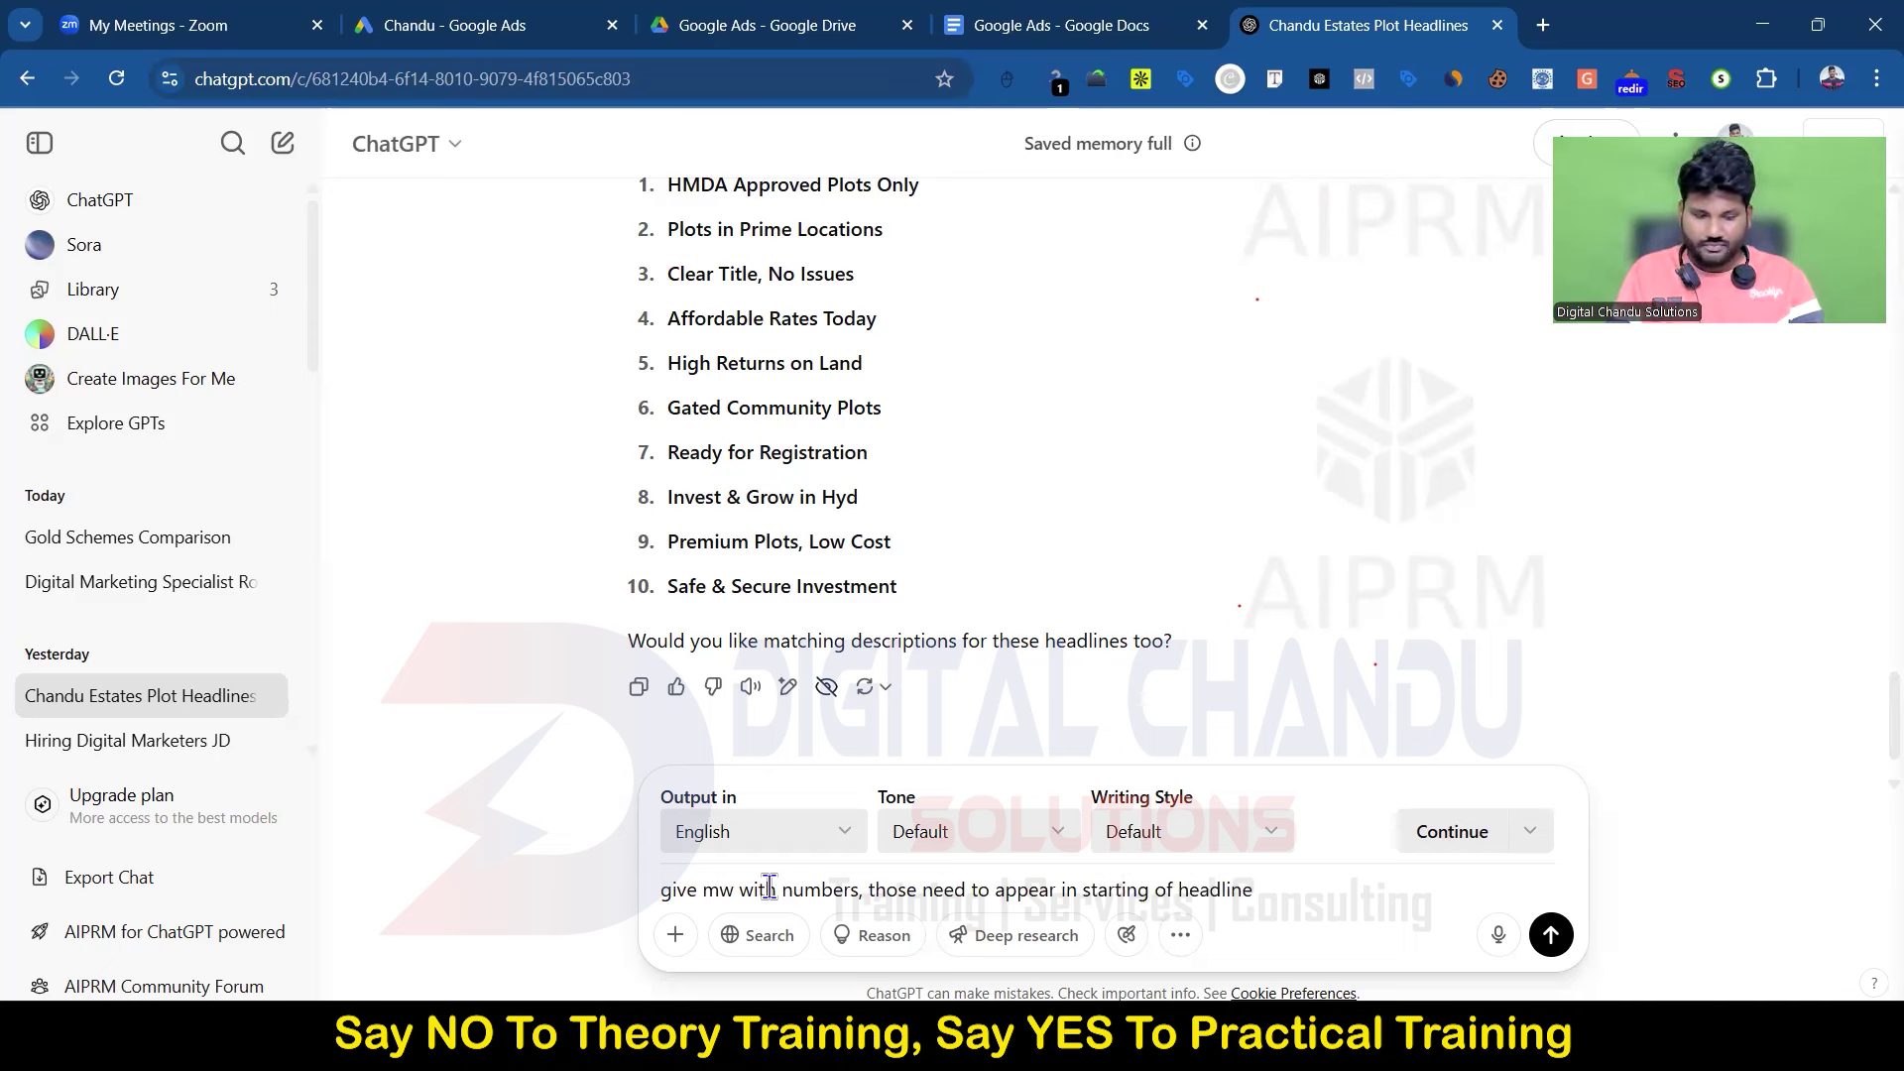
text( under 30 cha)
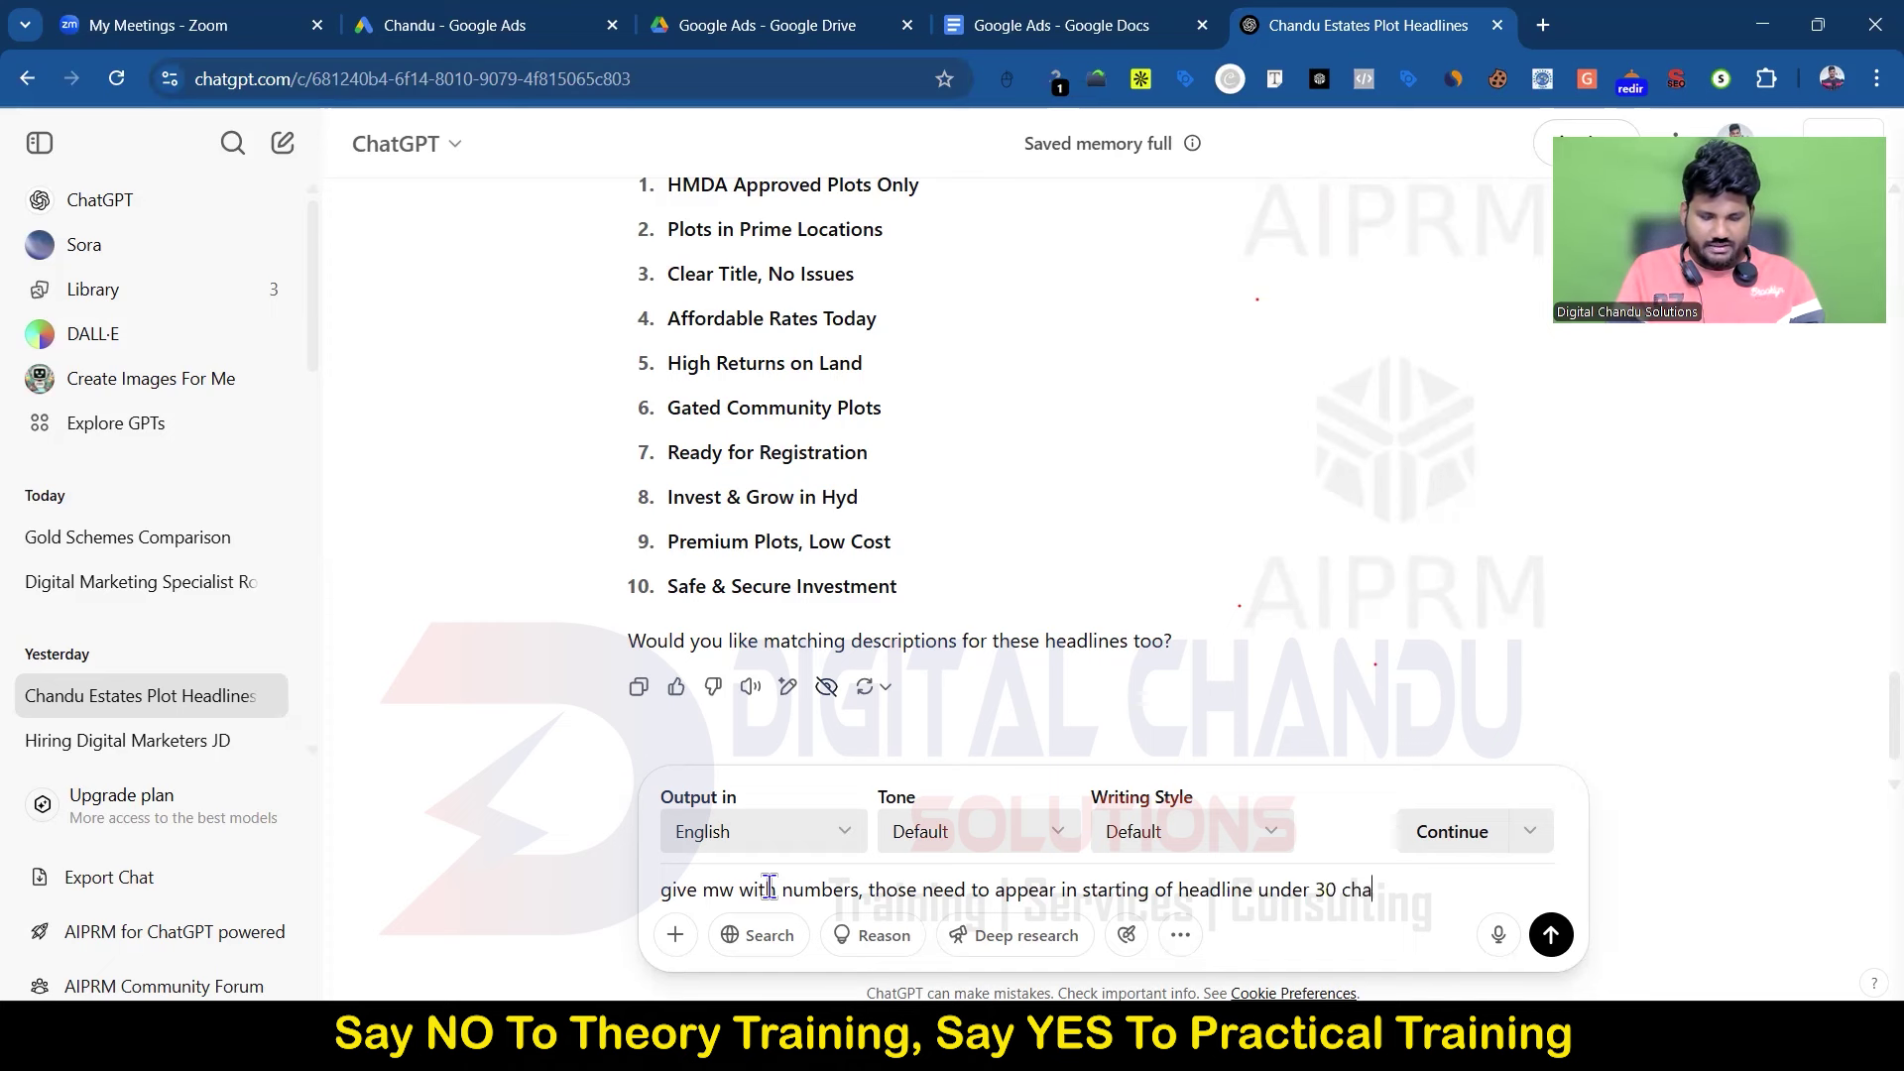
text(racters)
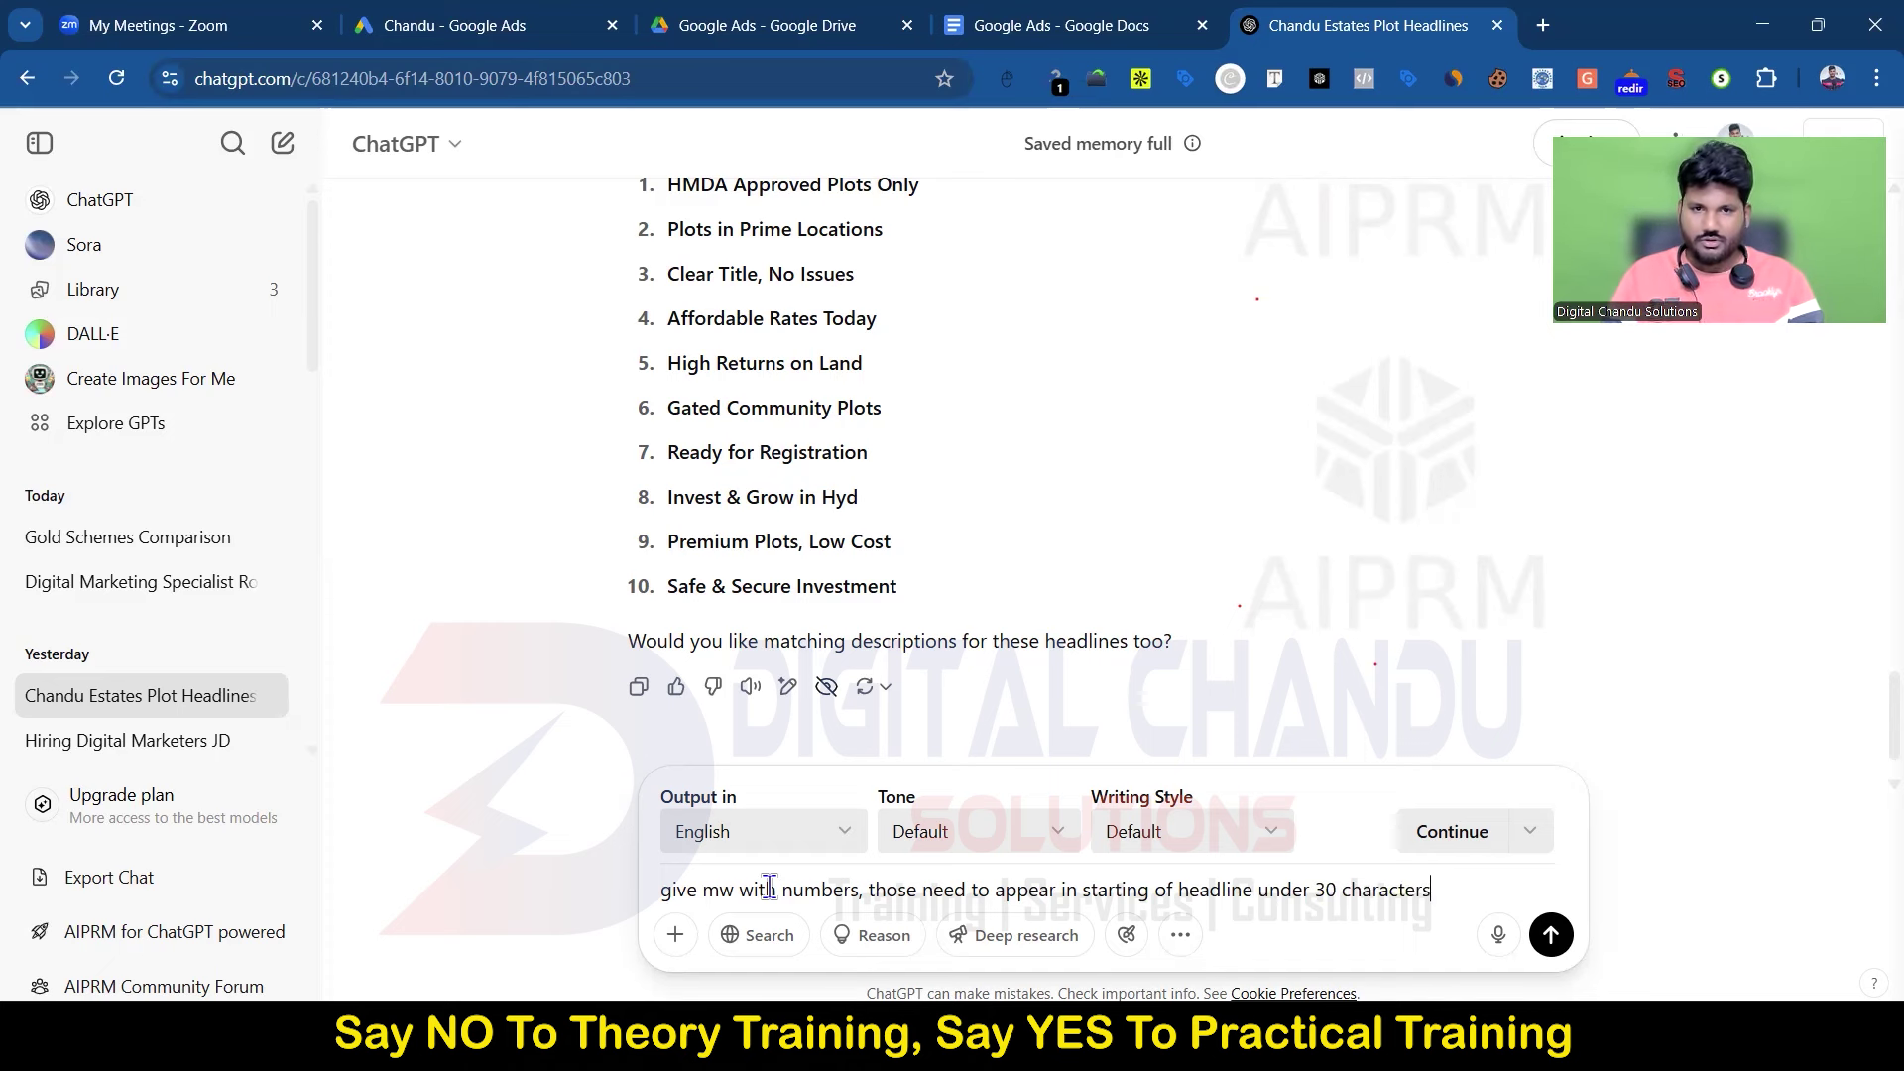
key(Return)
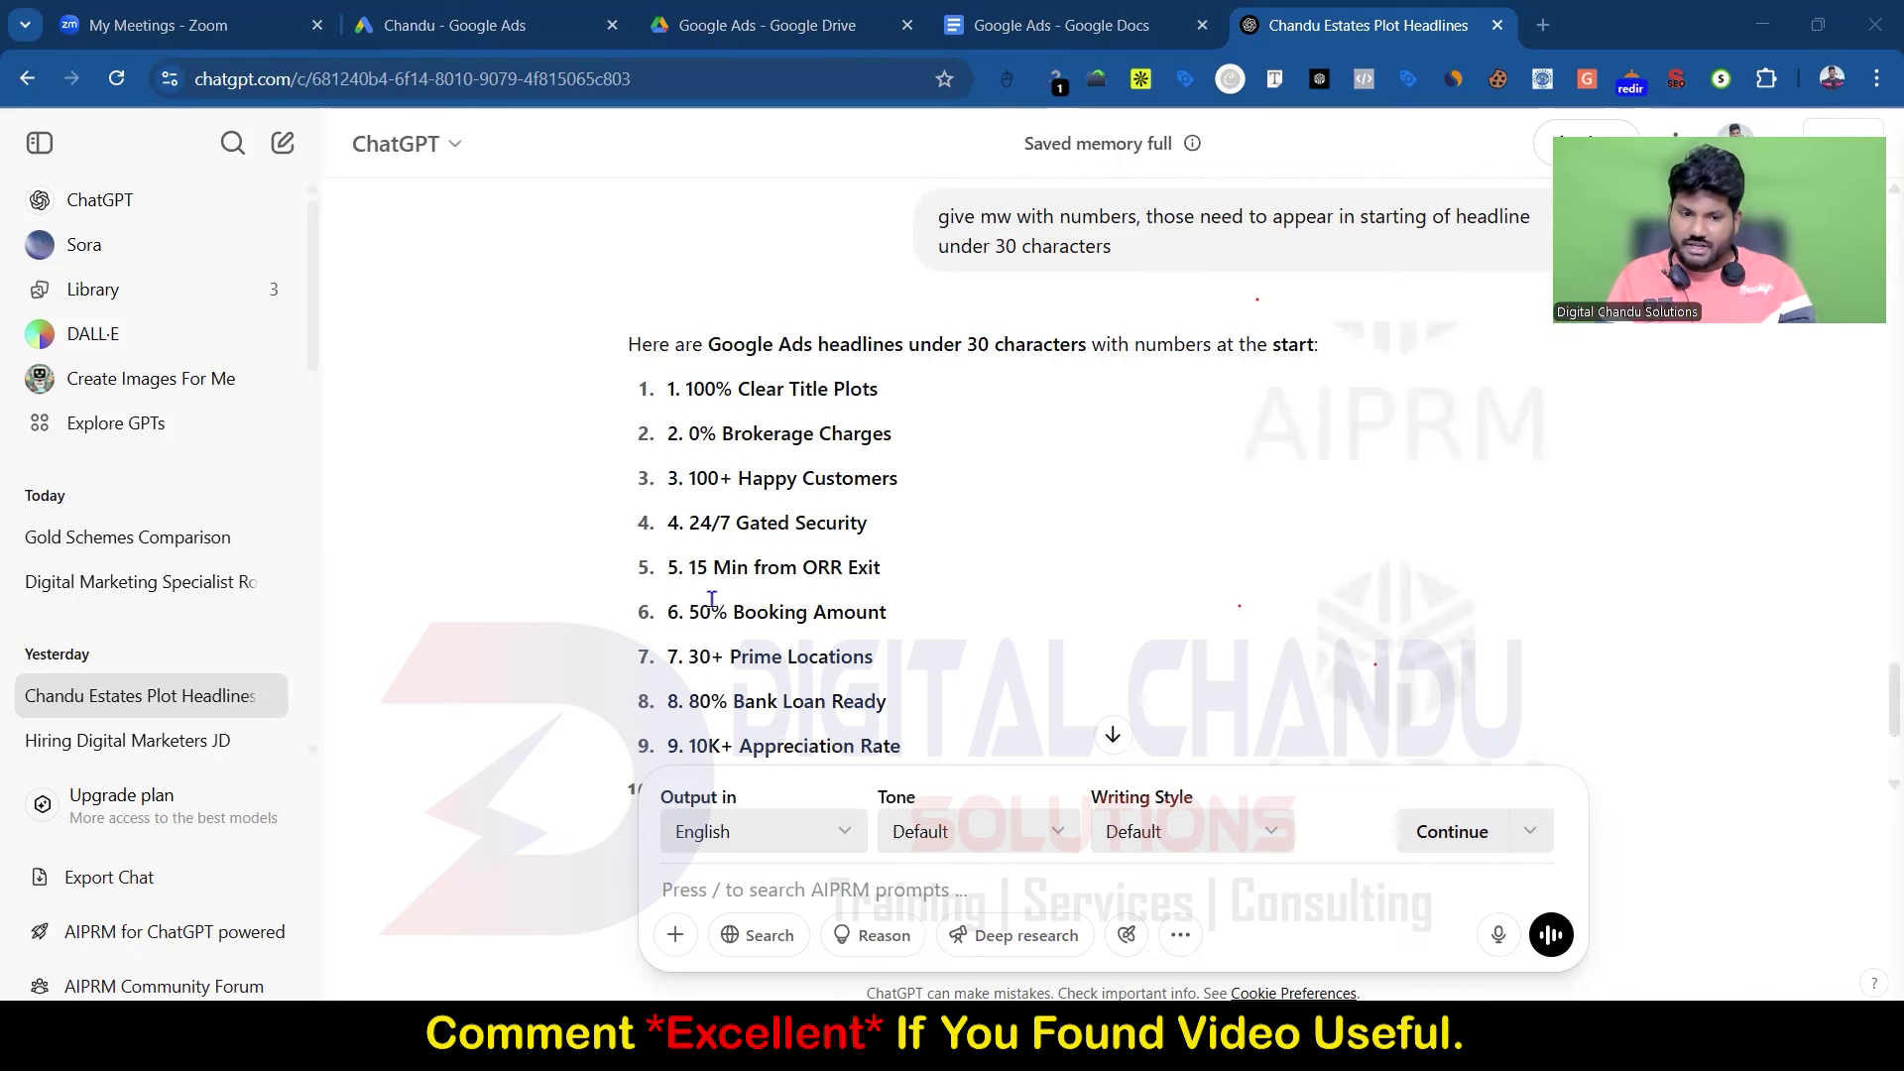
drag(684, 385, 716, 432)
click(692, 437)
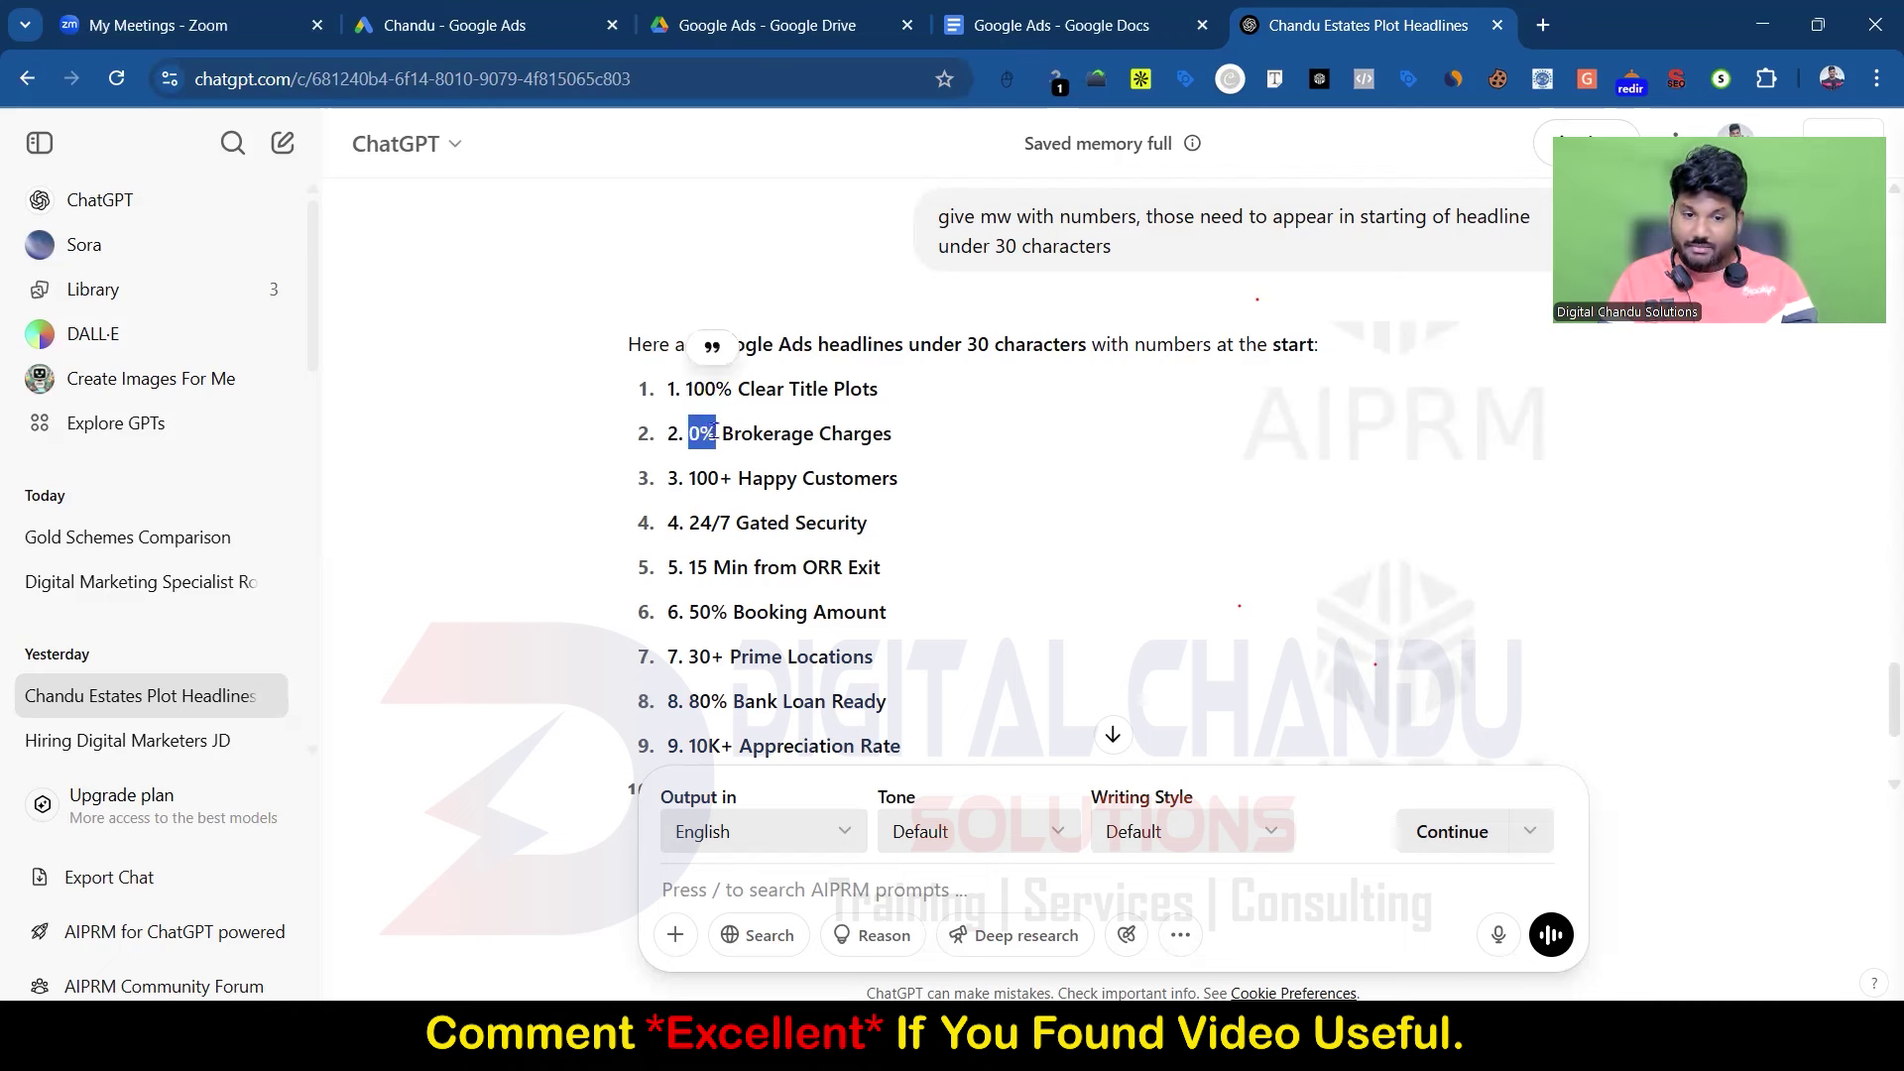
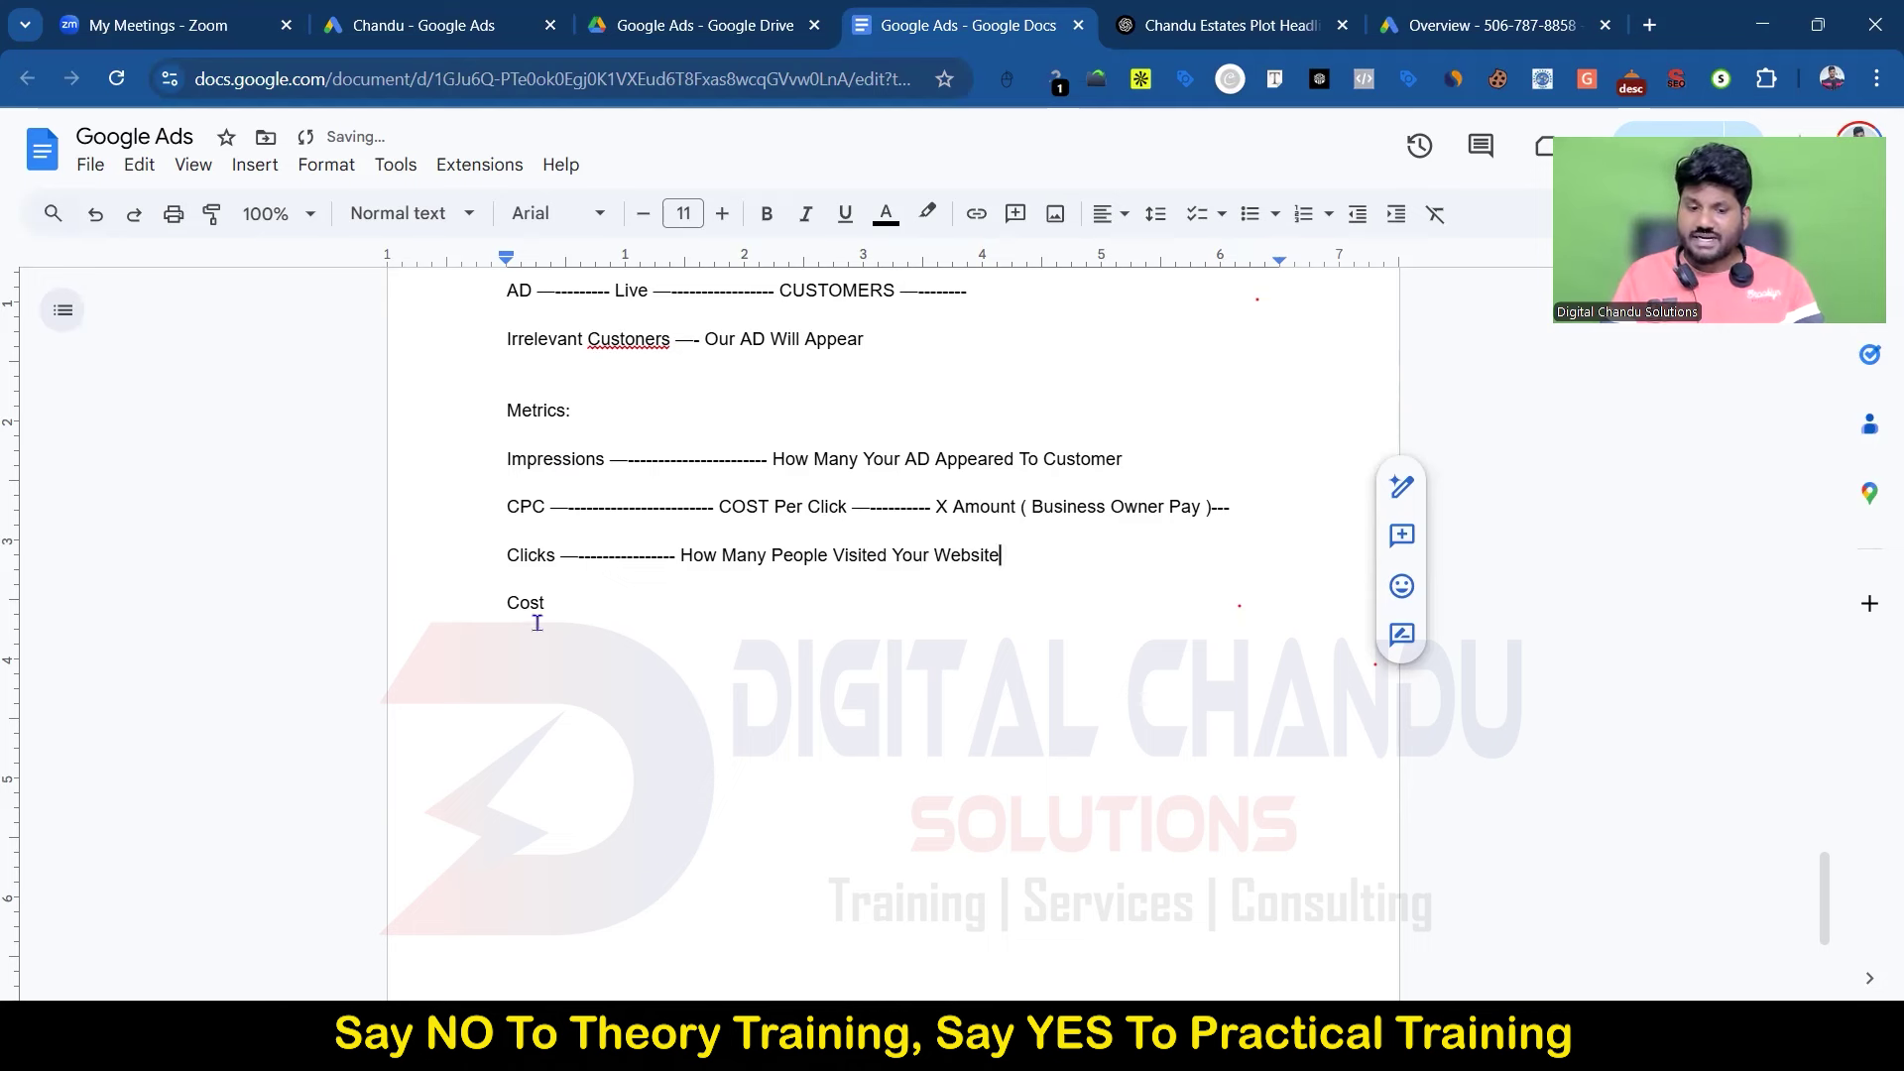
Step: In the Google Docs metrics notes, complete the Cost line with a dashed separator and "Clicks X CPC = Number"
click(592, 601)
text(-----------------)
text(-- )
text(Clicks )
text(X CPC)
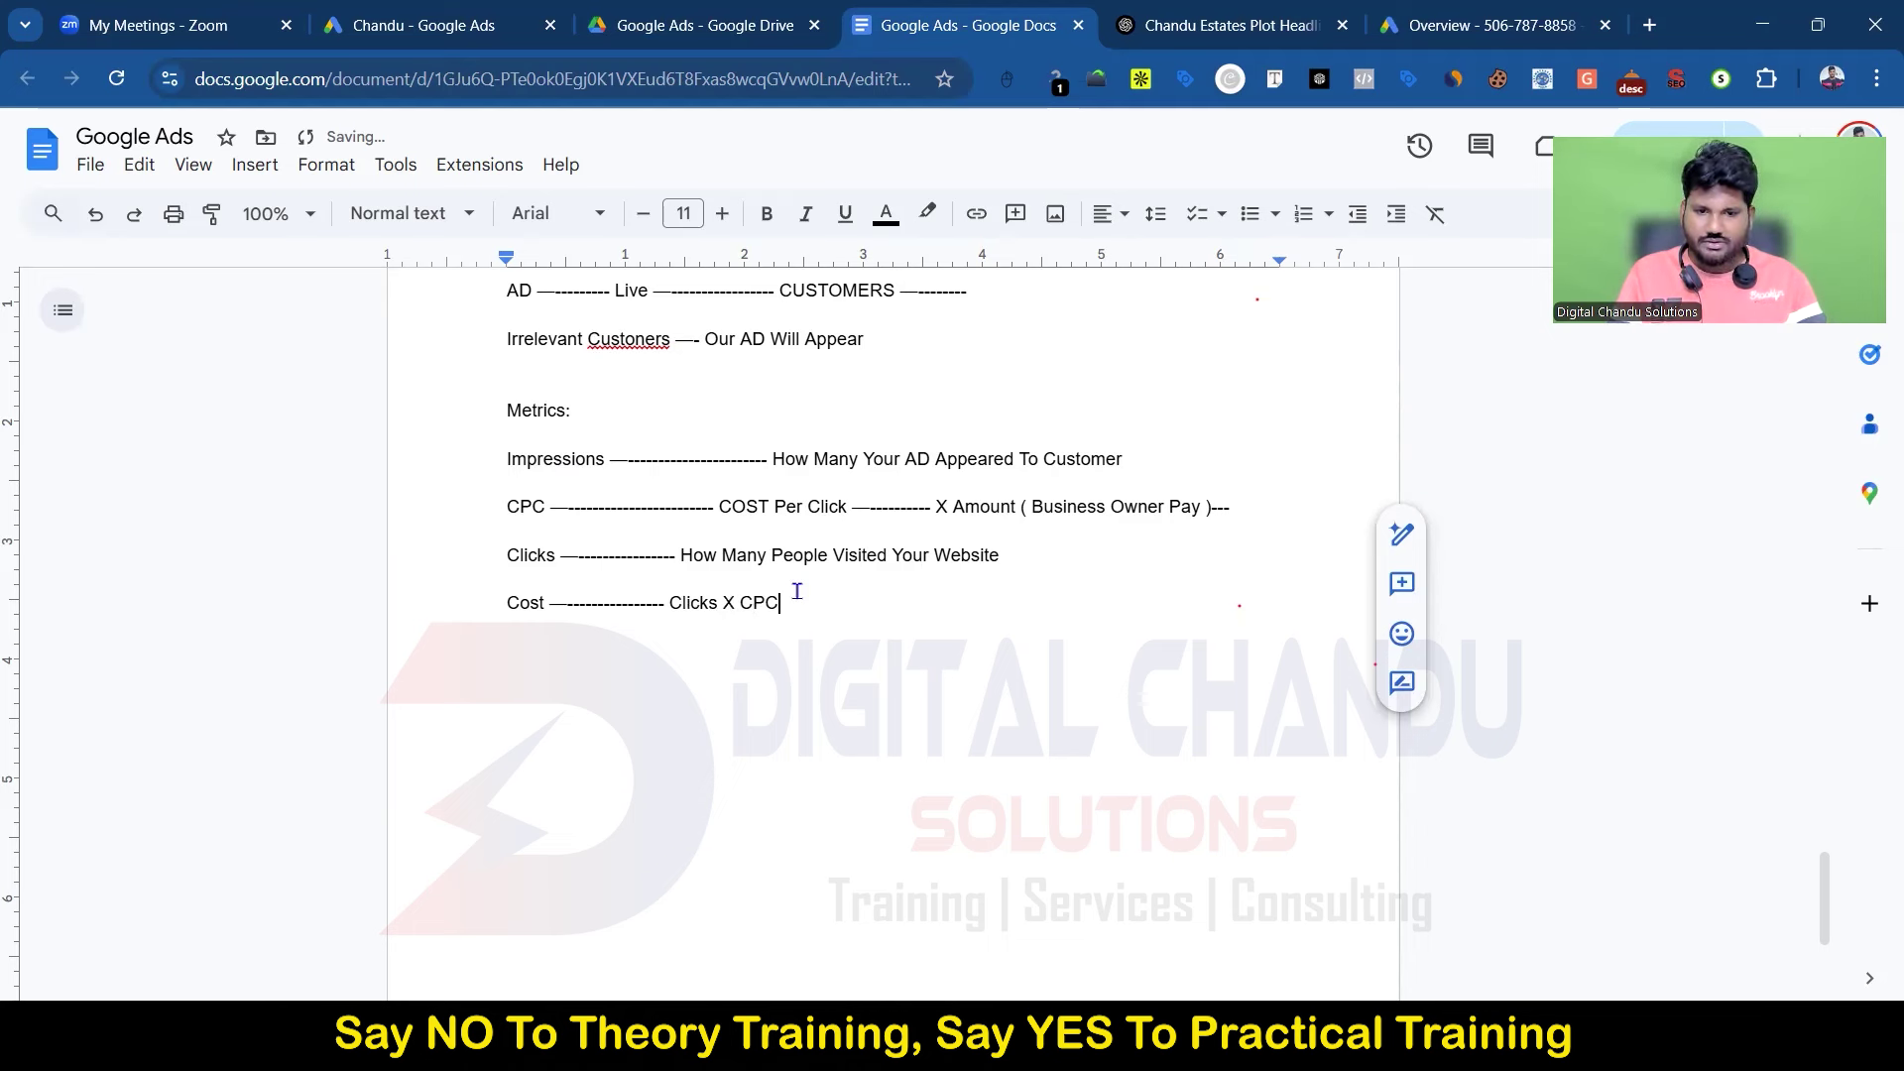
text( = )
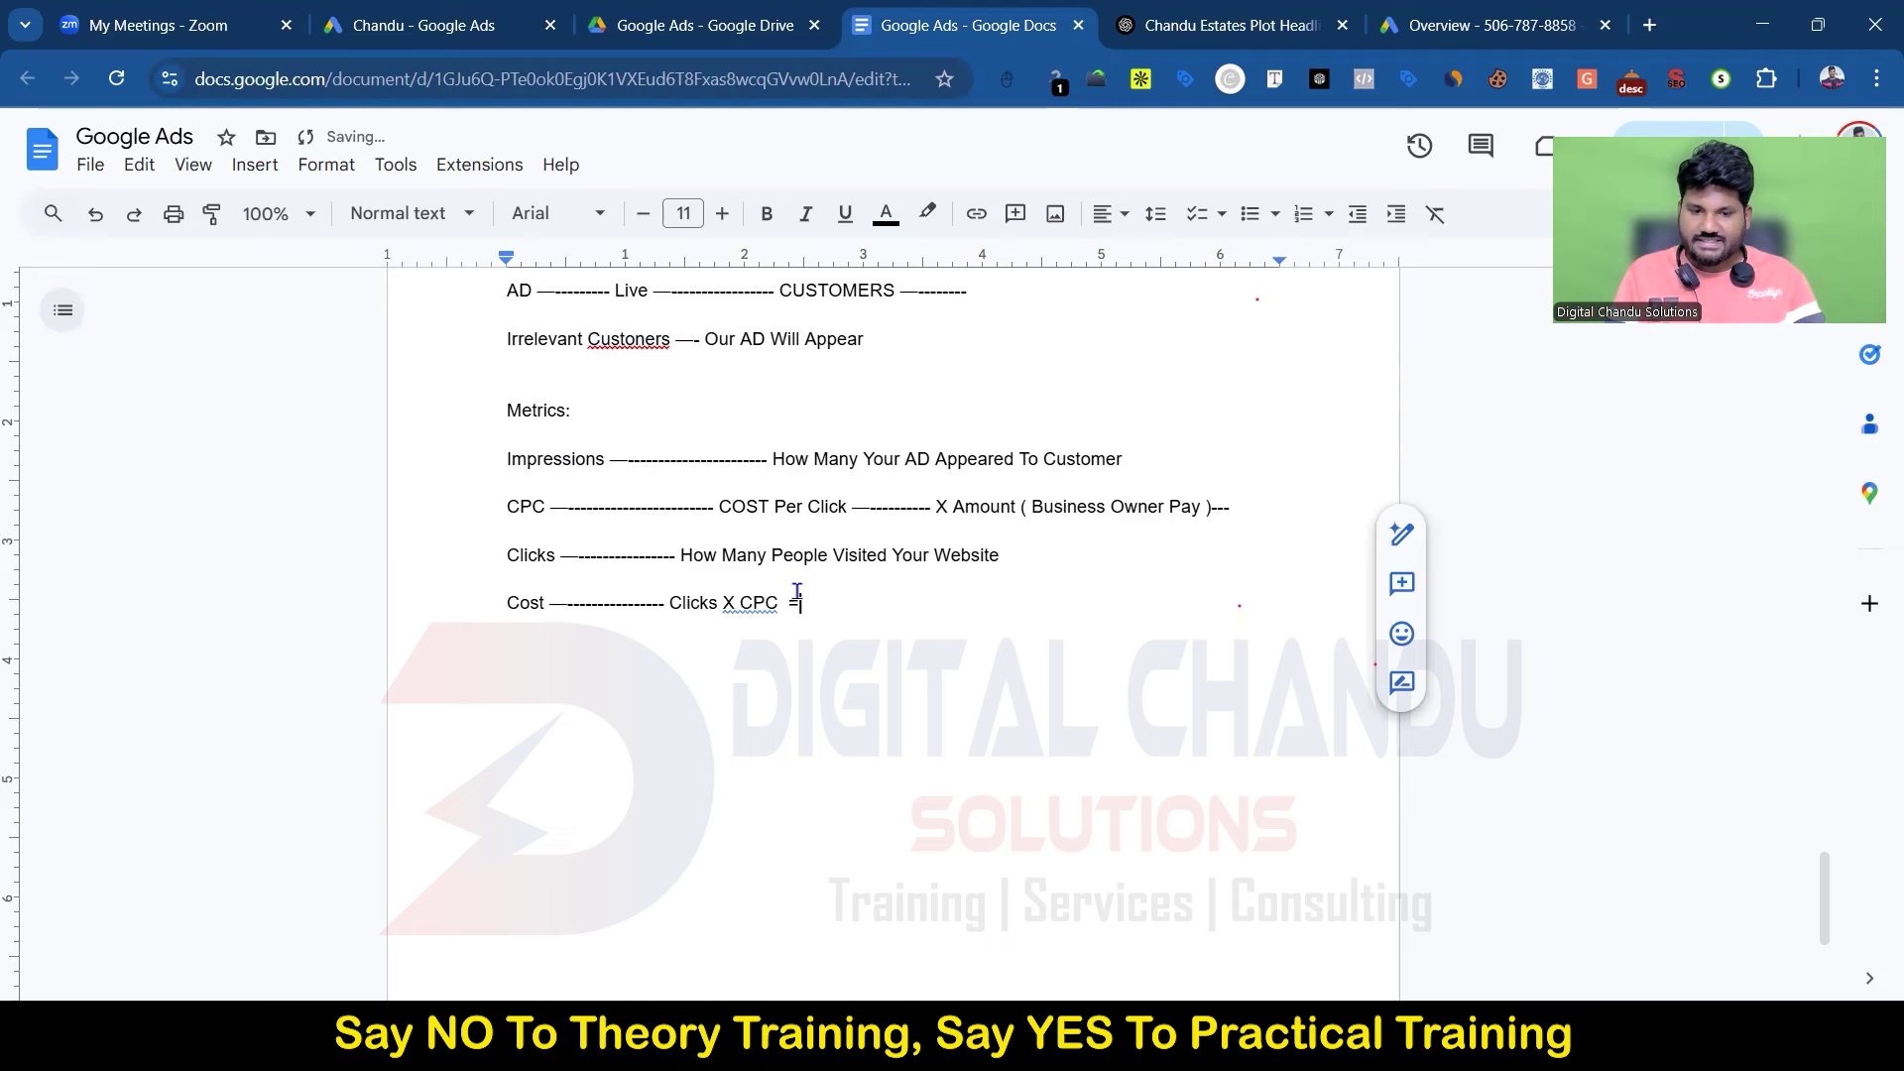
text(Number)
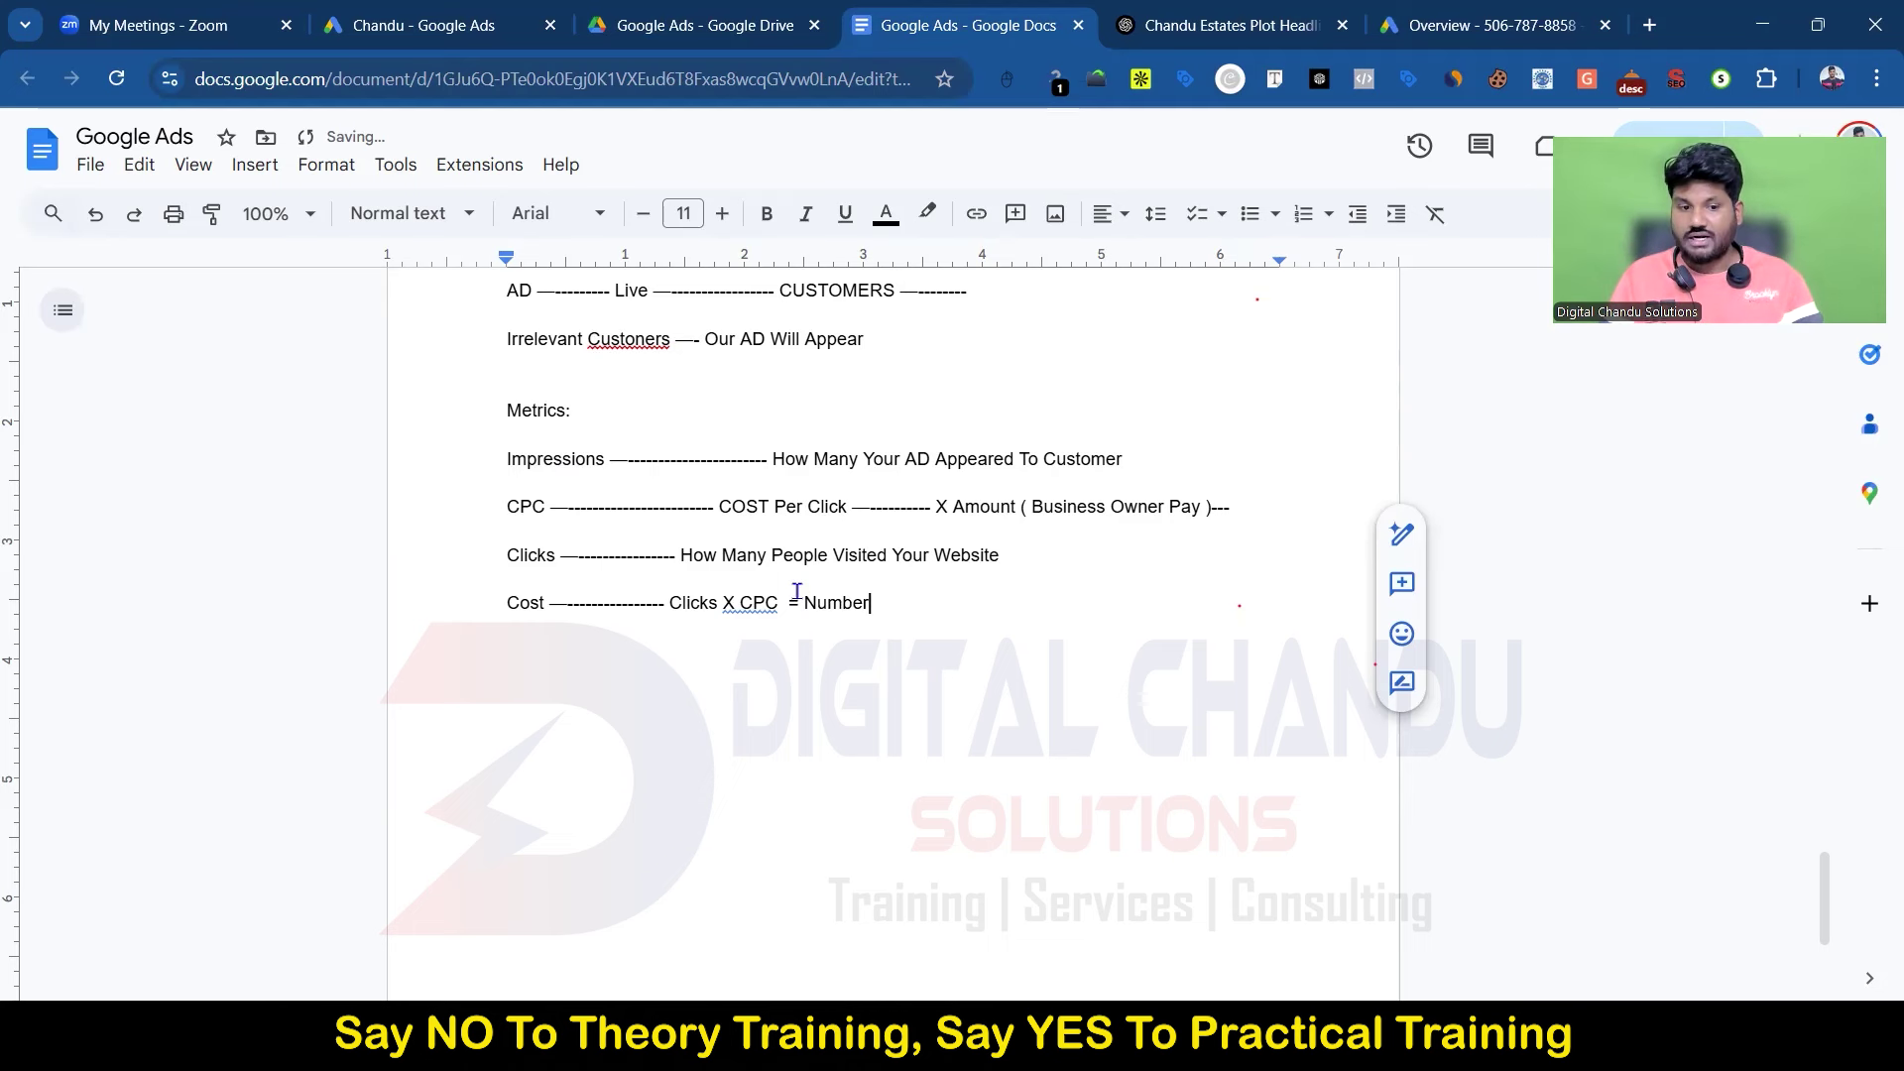
double_click(528, 556)
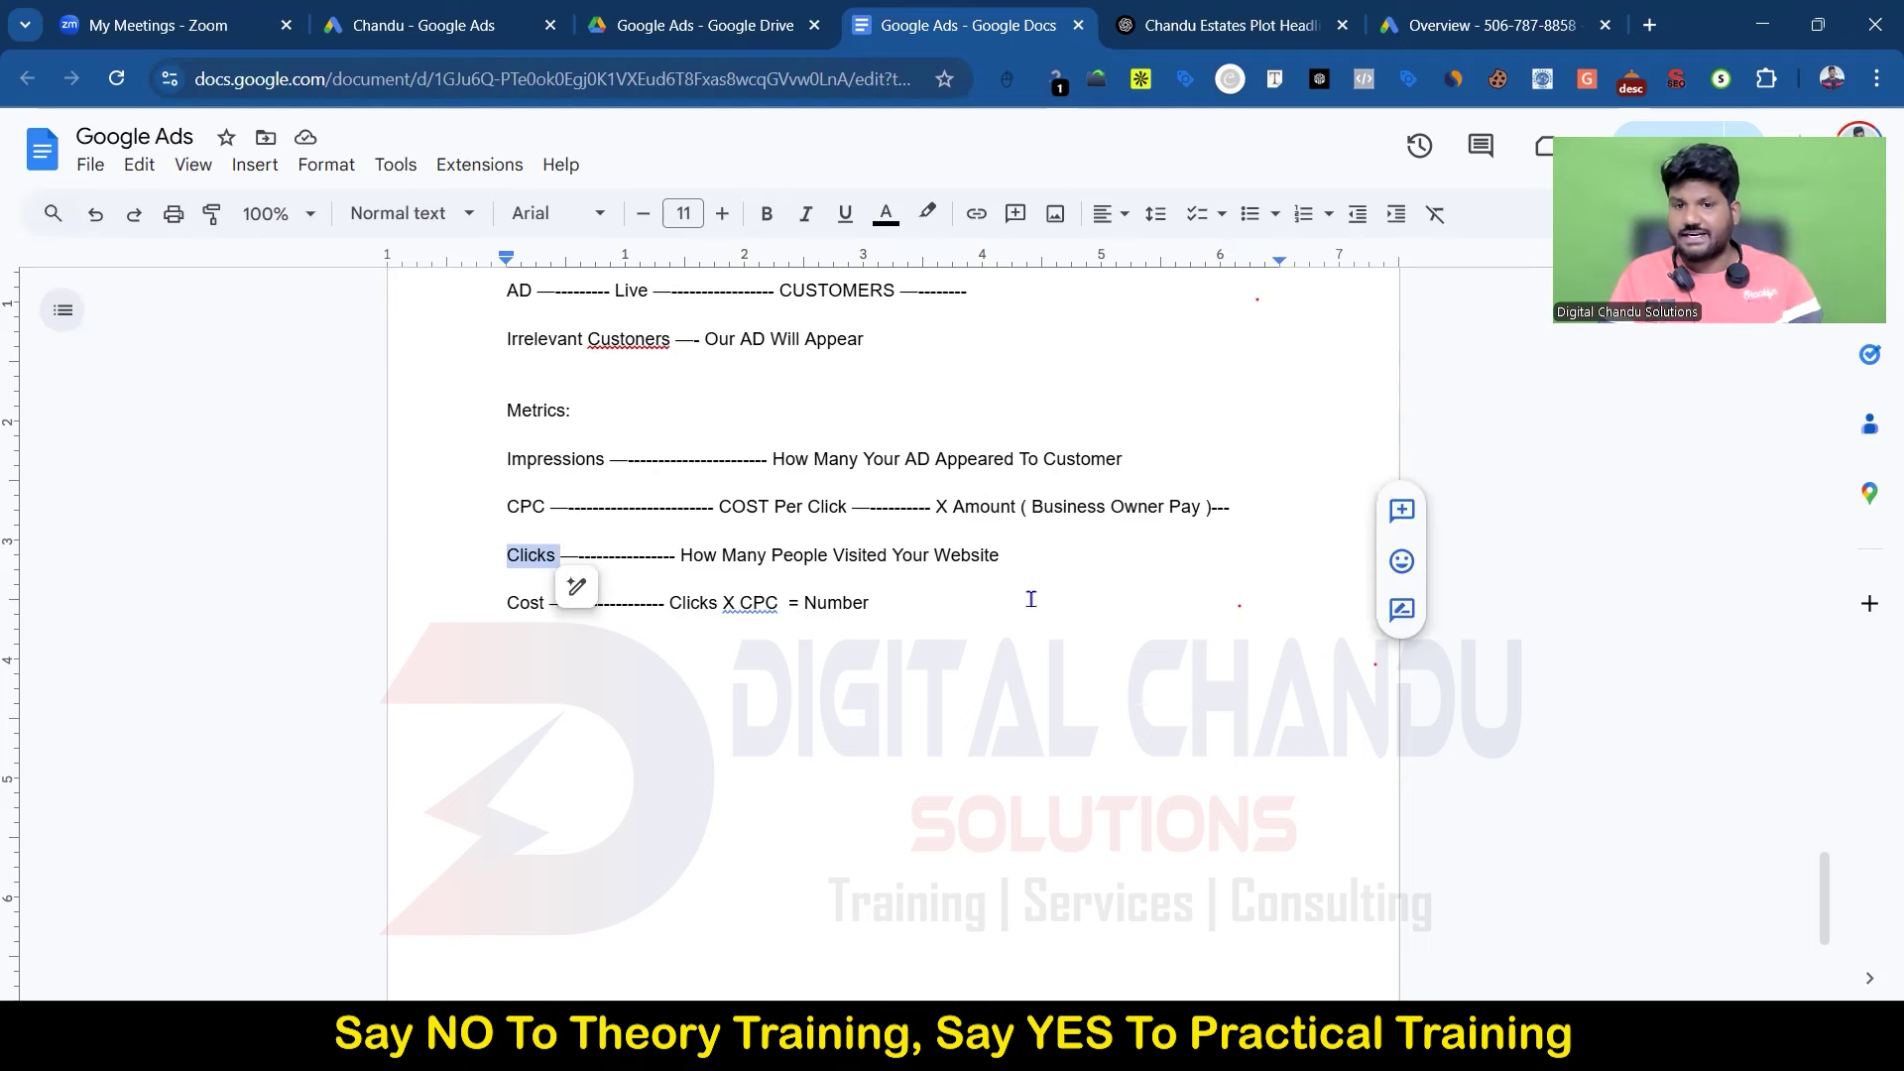
Step: In the Google Ads campaign overview, replace the Conversions metric with Impressions and set the date range to Yesterday
click(511, 21)
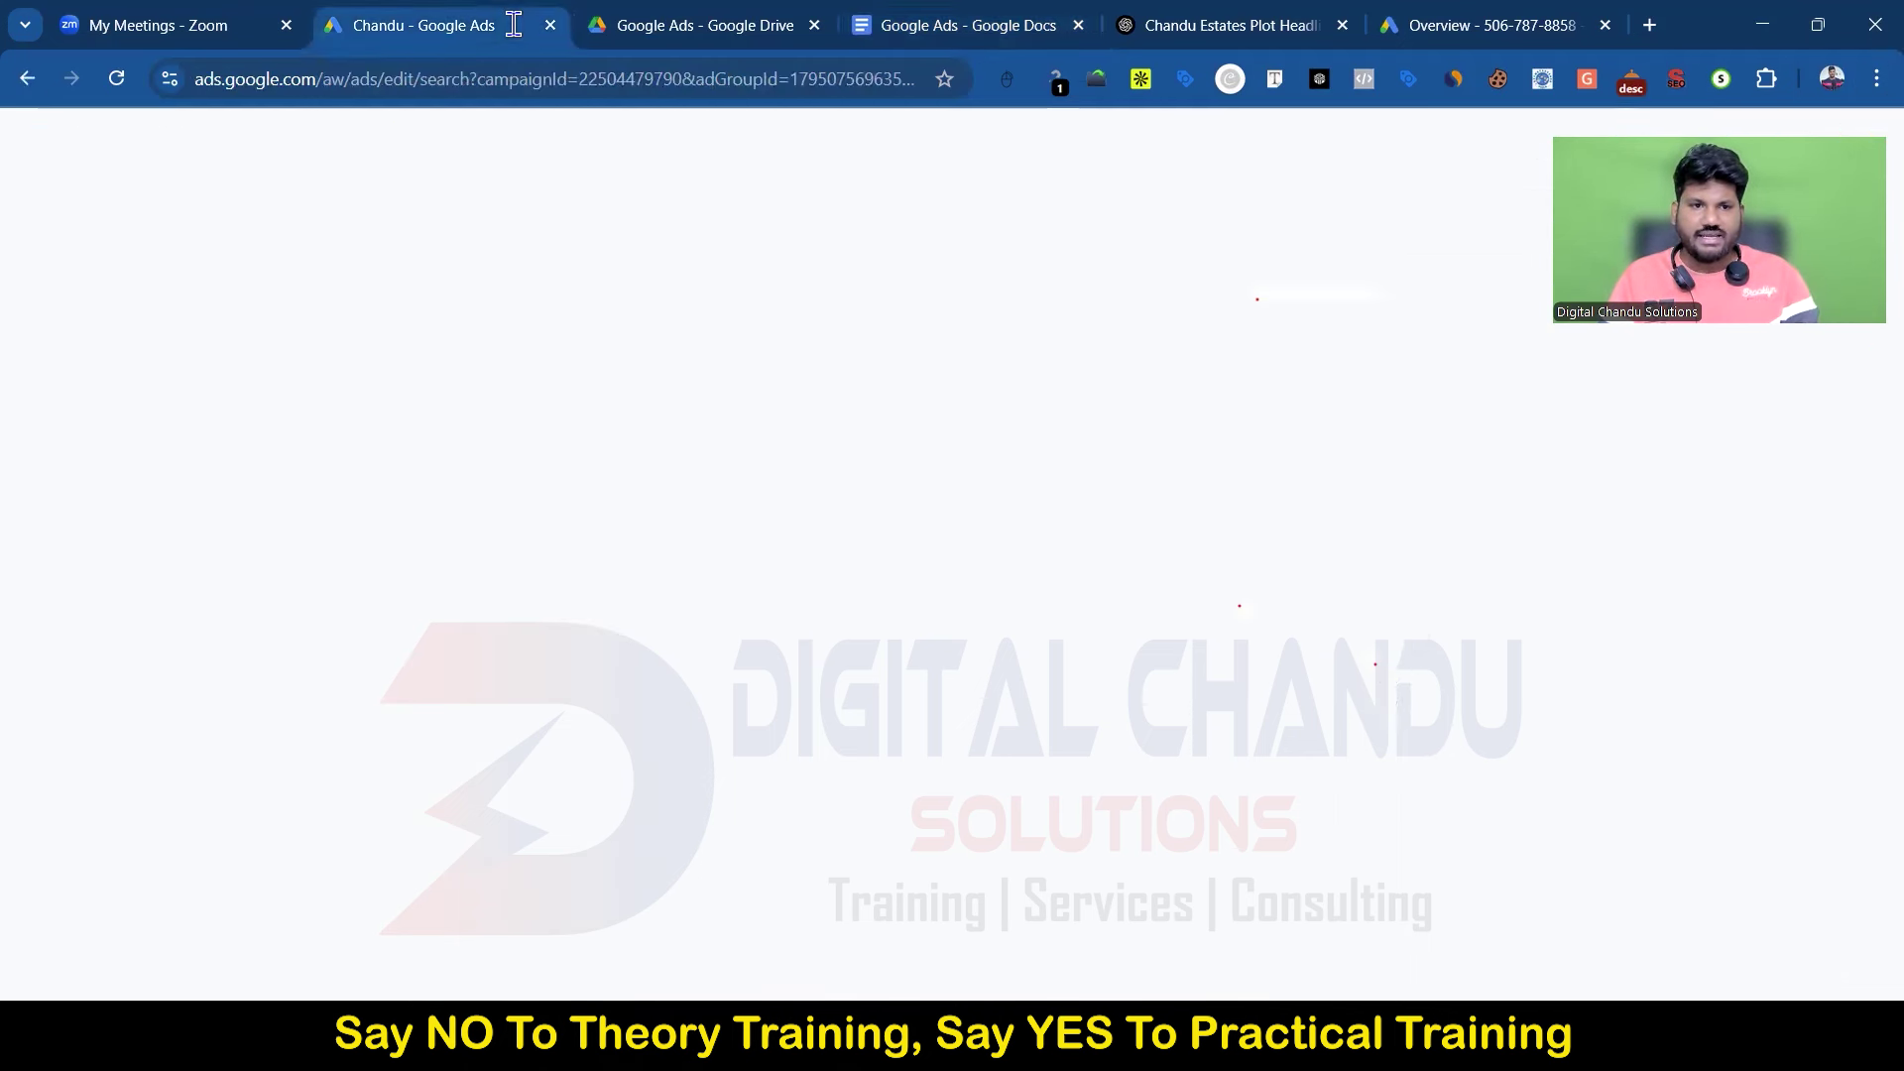
click(1483, 22)
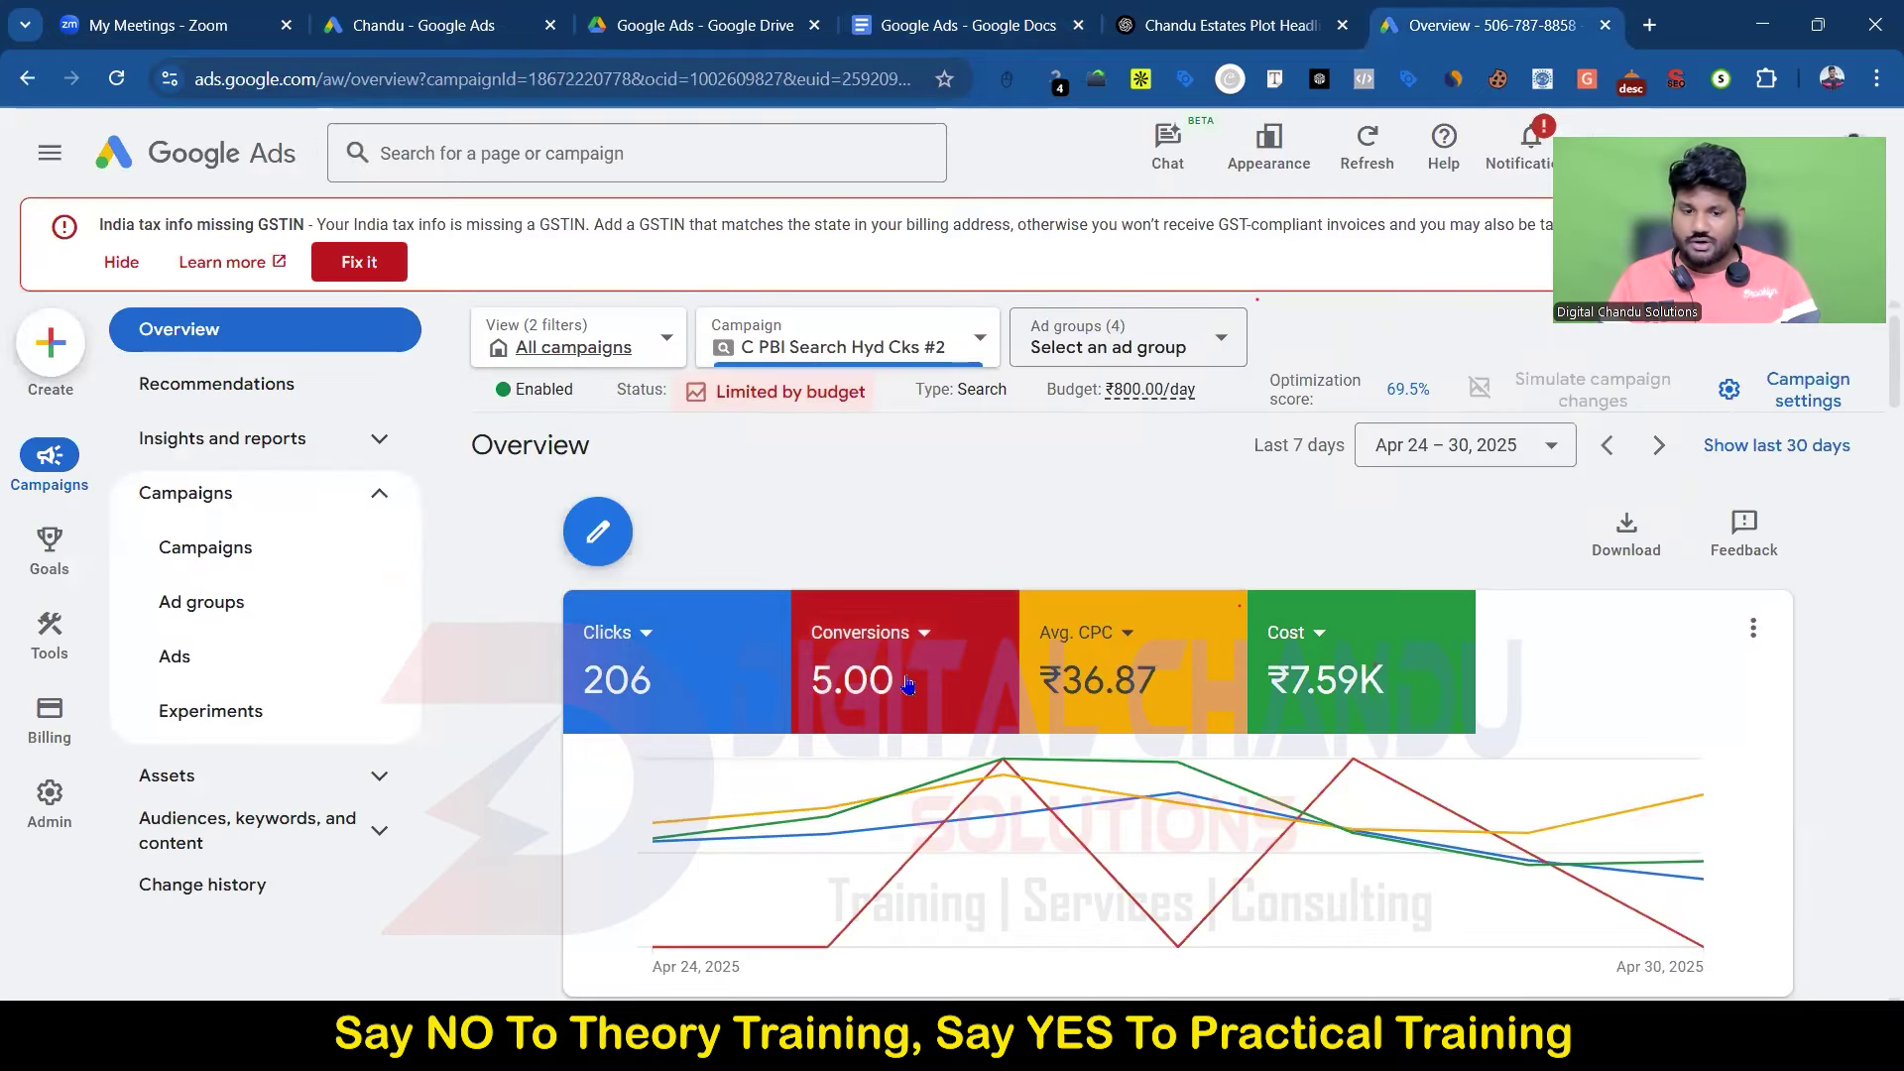
click(895, 647)
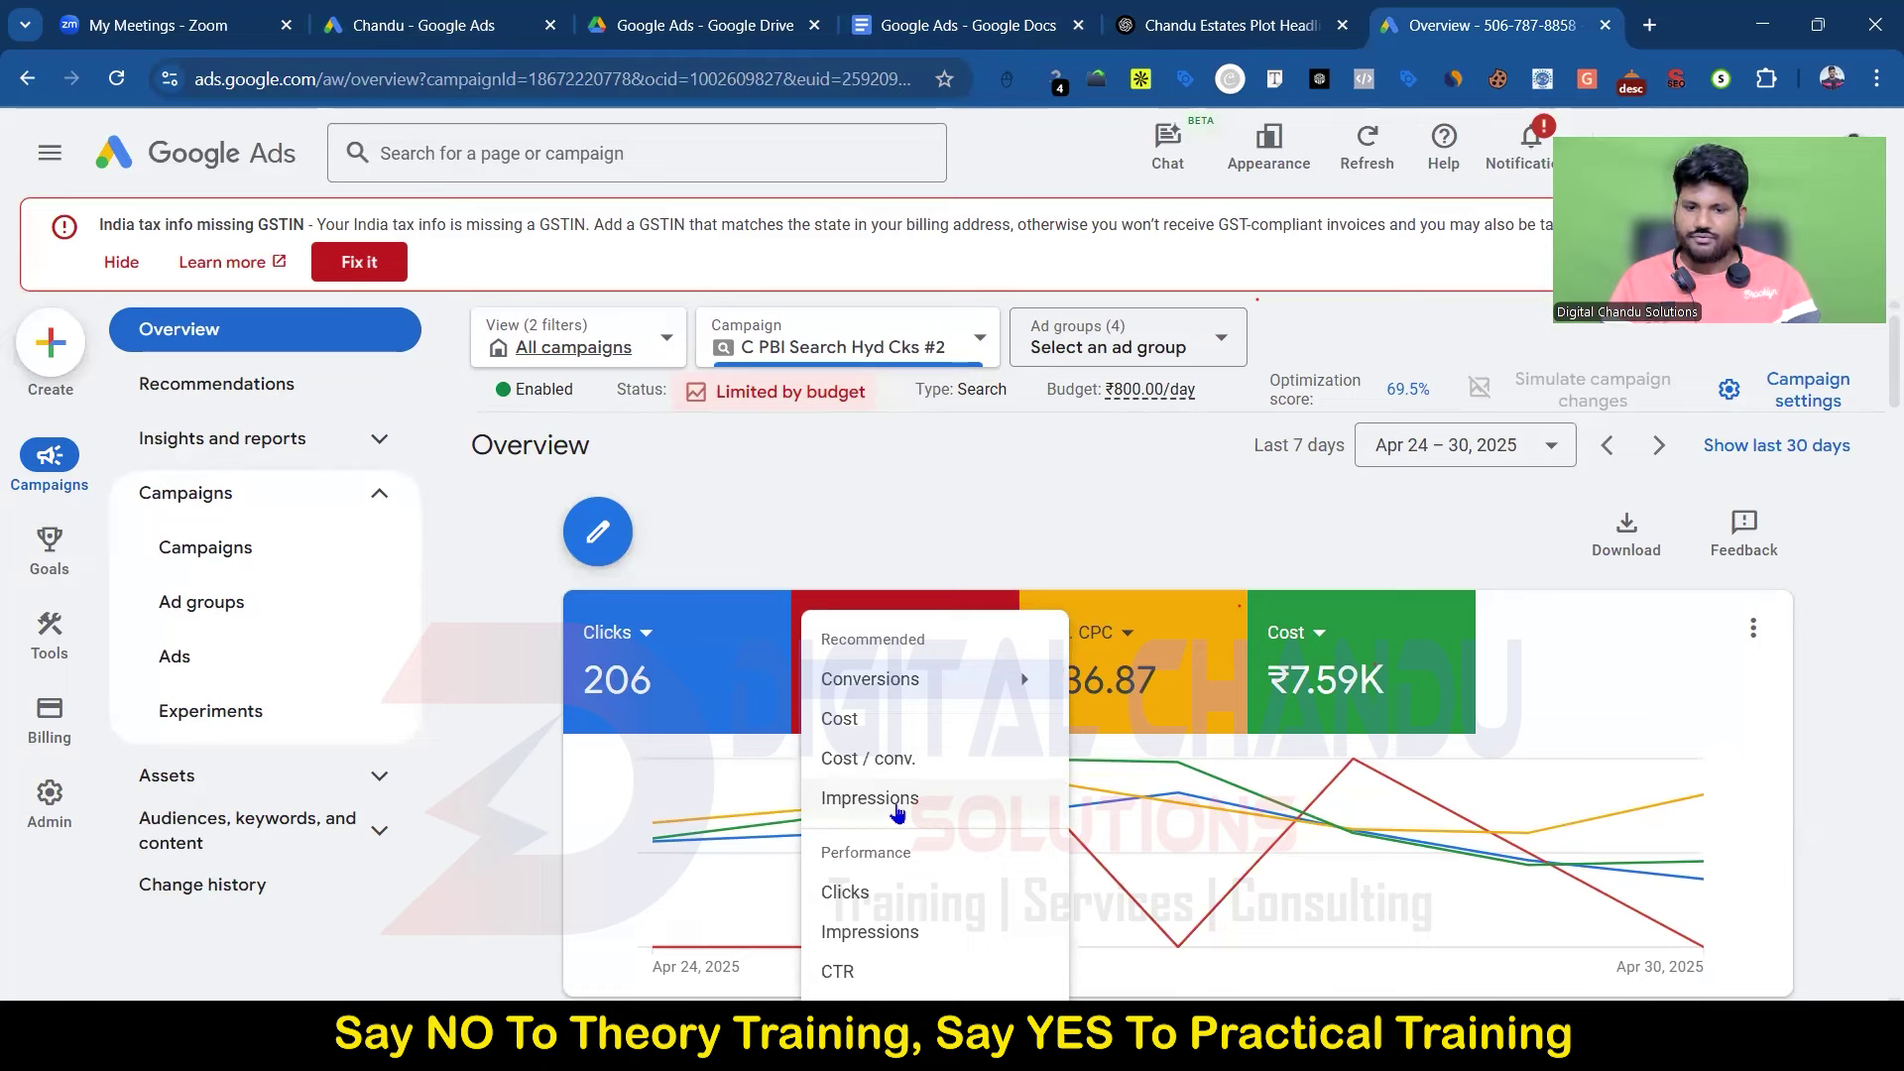
click(898, 803)
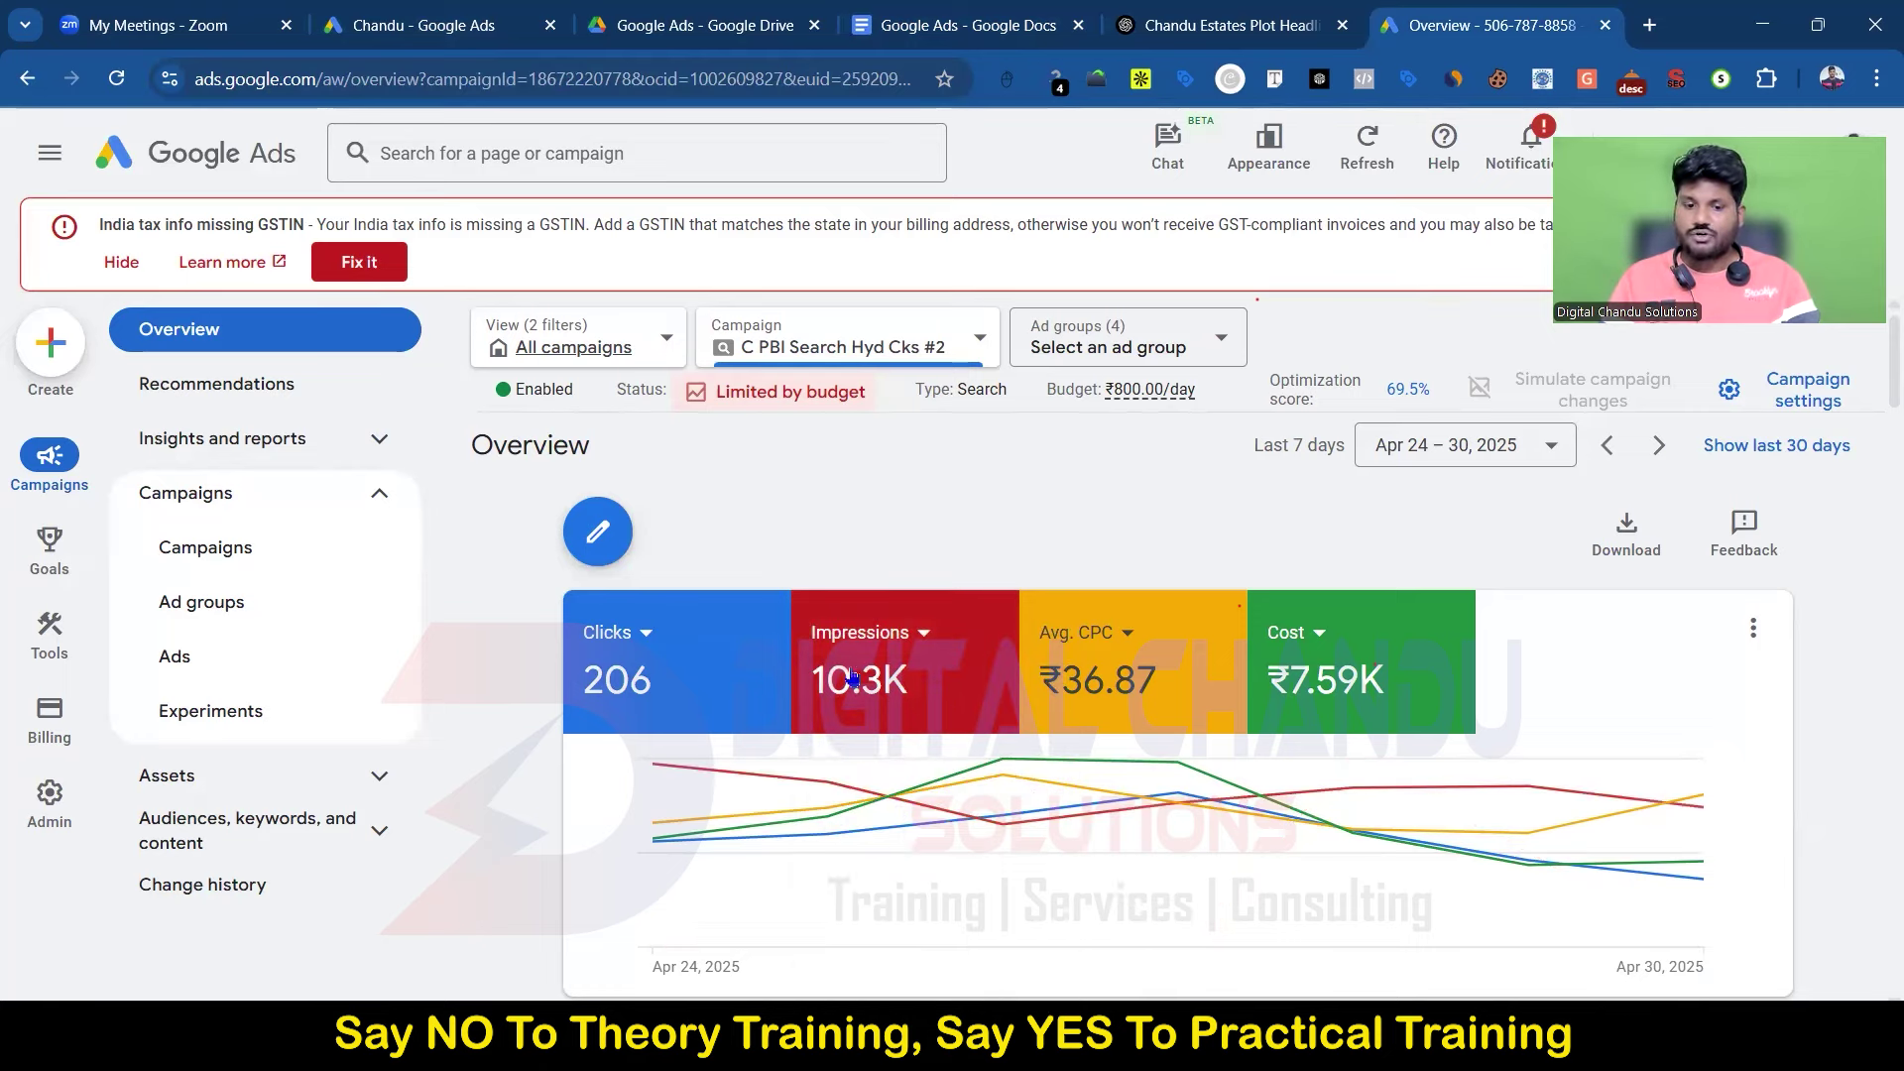
click(1455, 459)
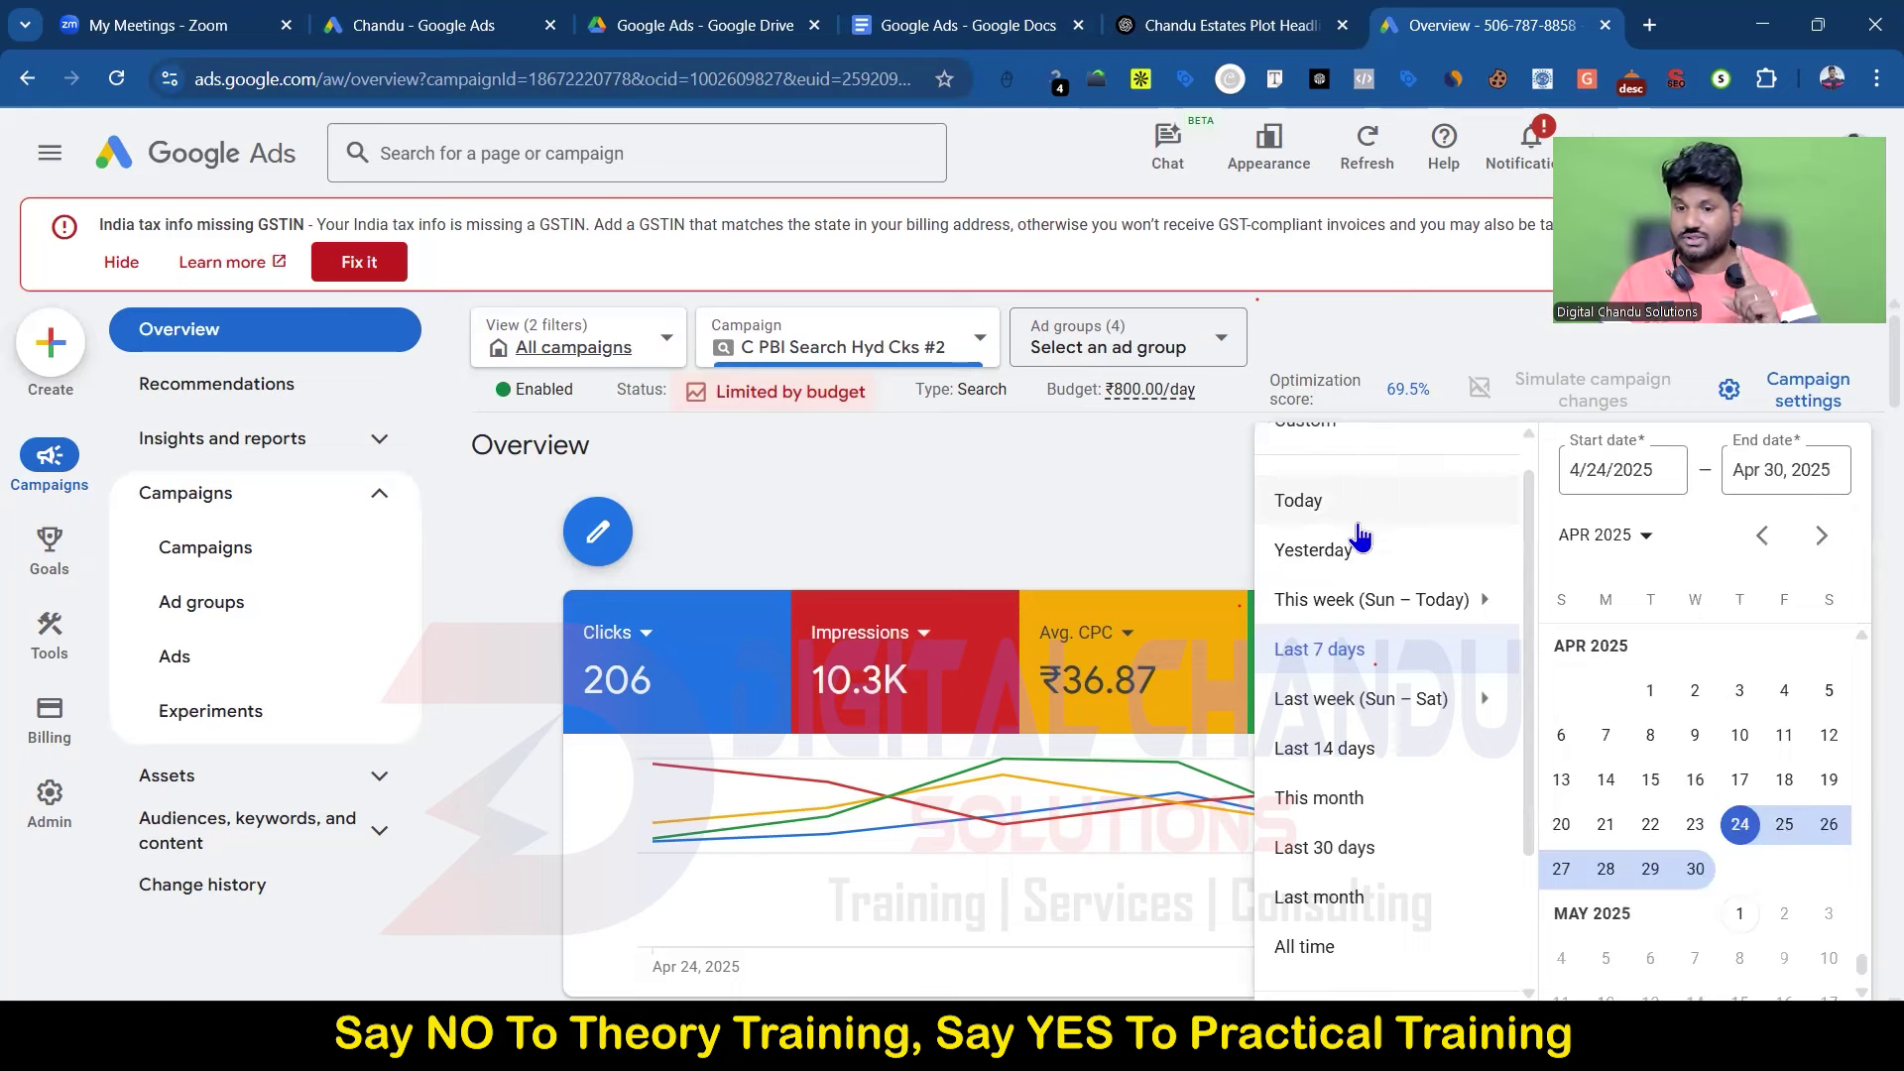
click(1353, 551)
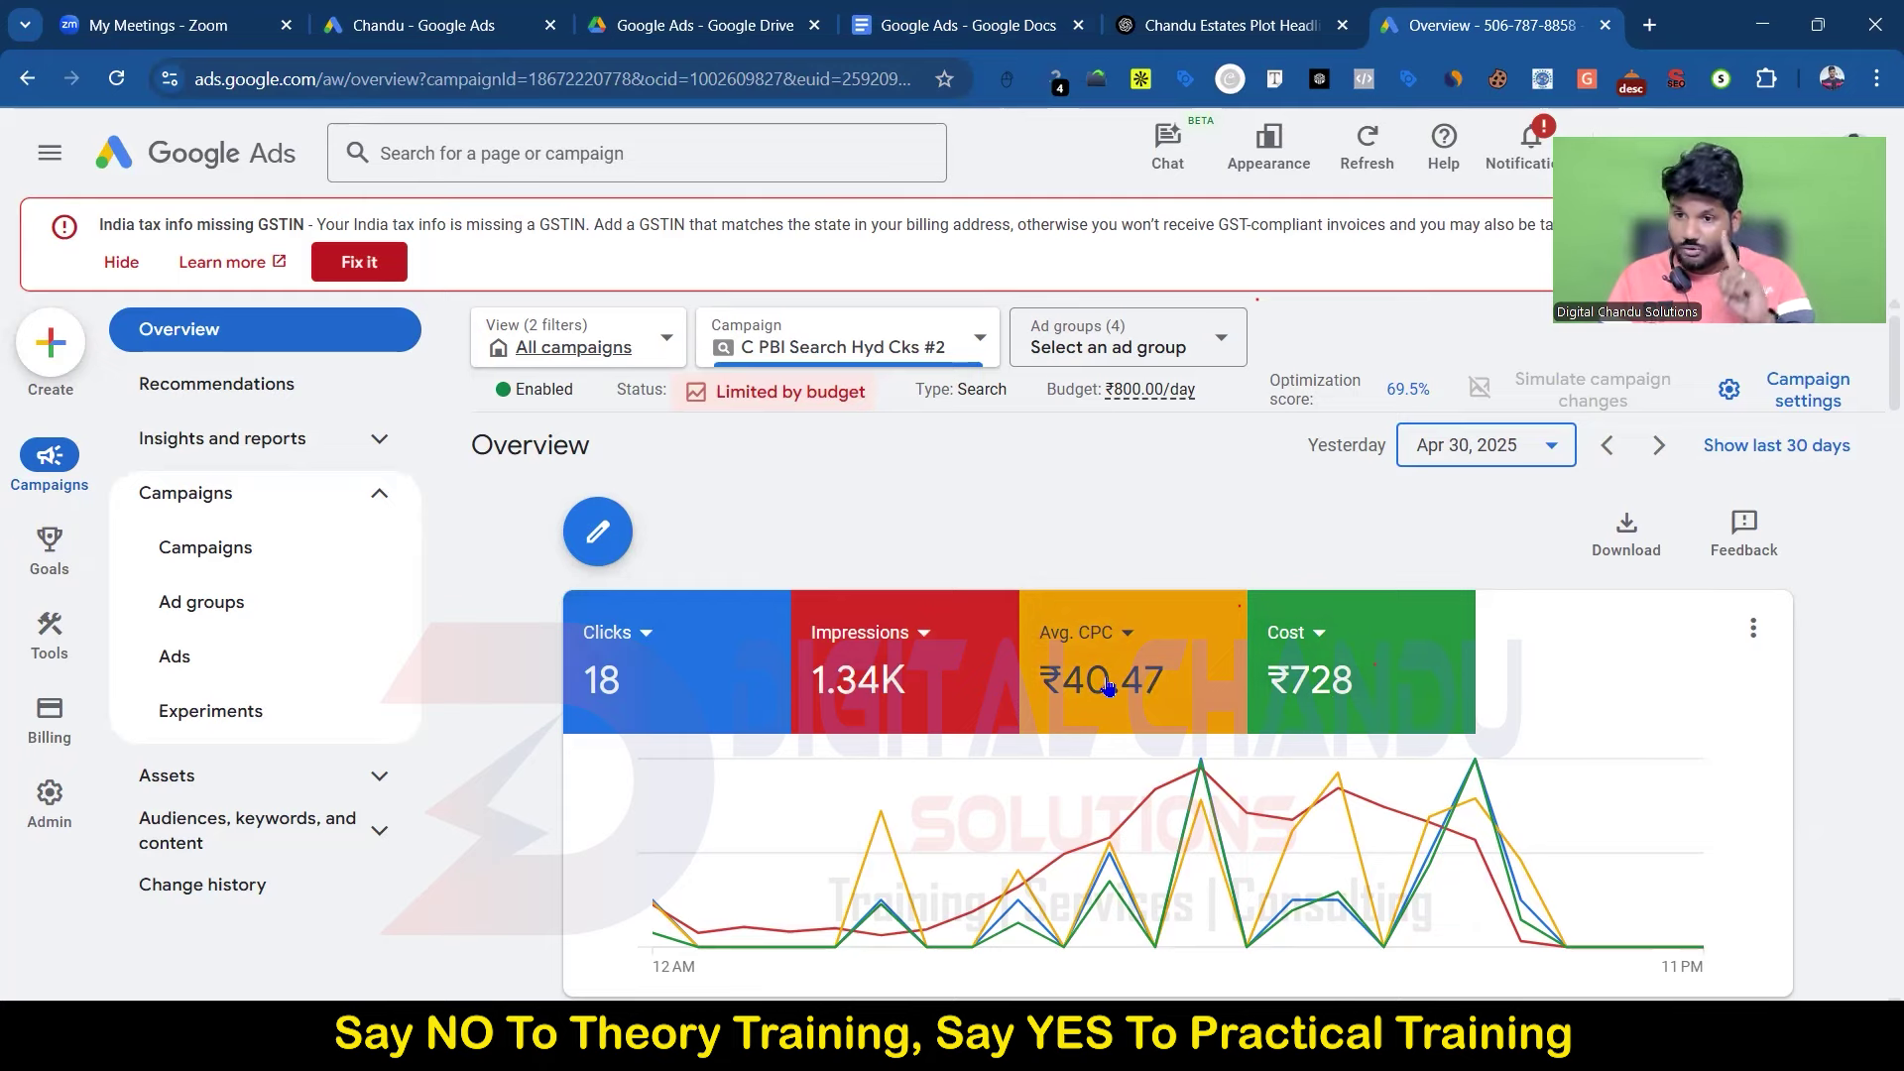
Step: Open the Google calculator in a new browser tab by searching for "calculator"
click(1649, 27)
text(cal)
key(Down)
key(Return)
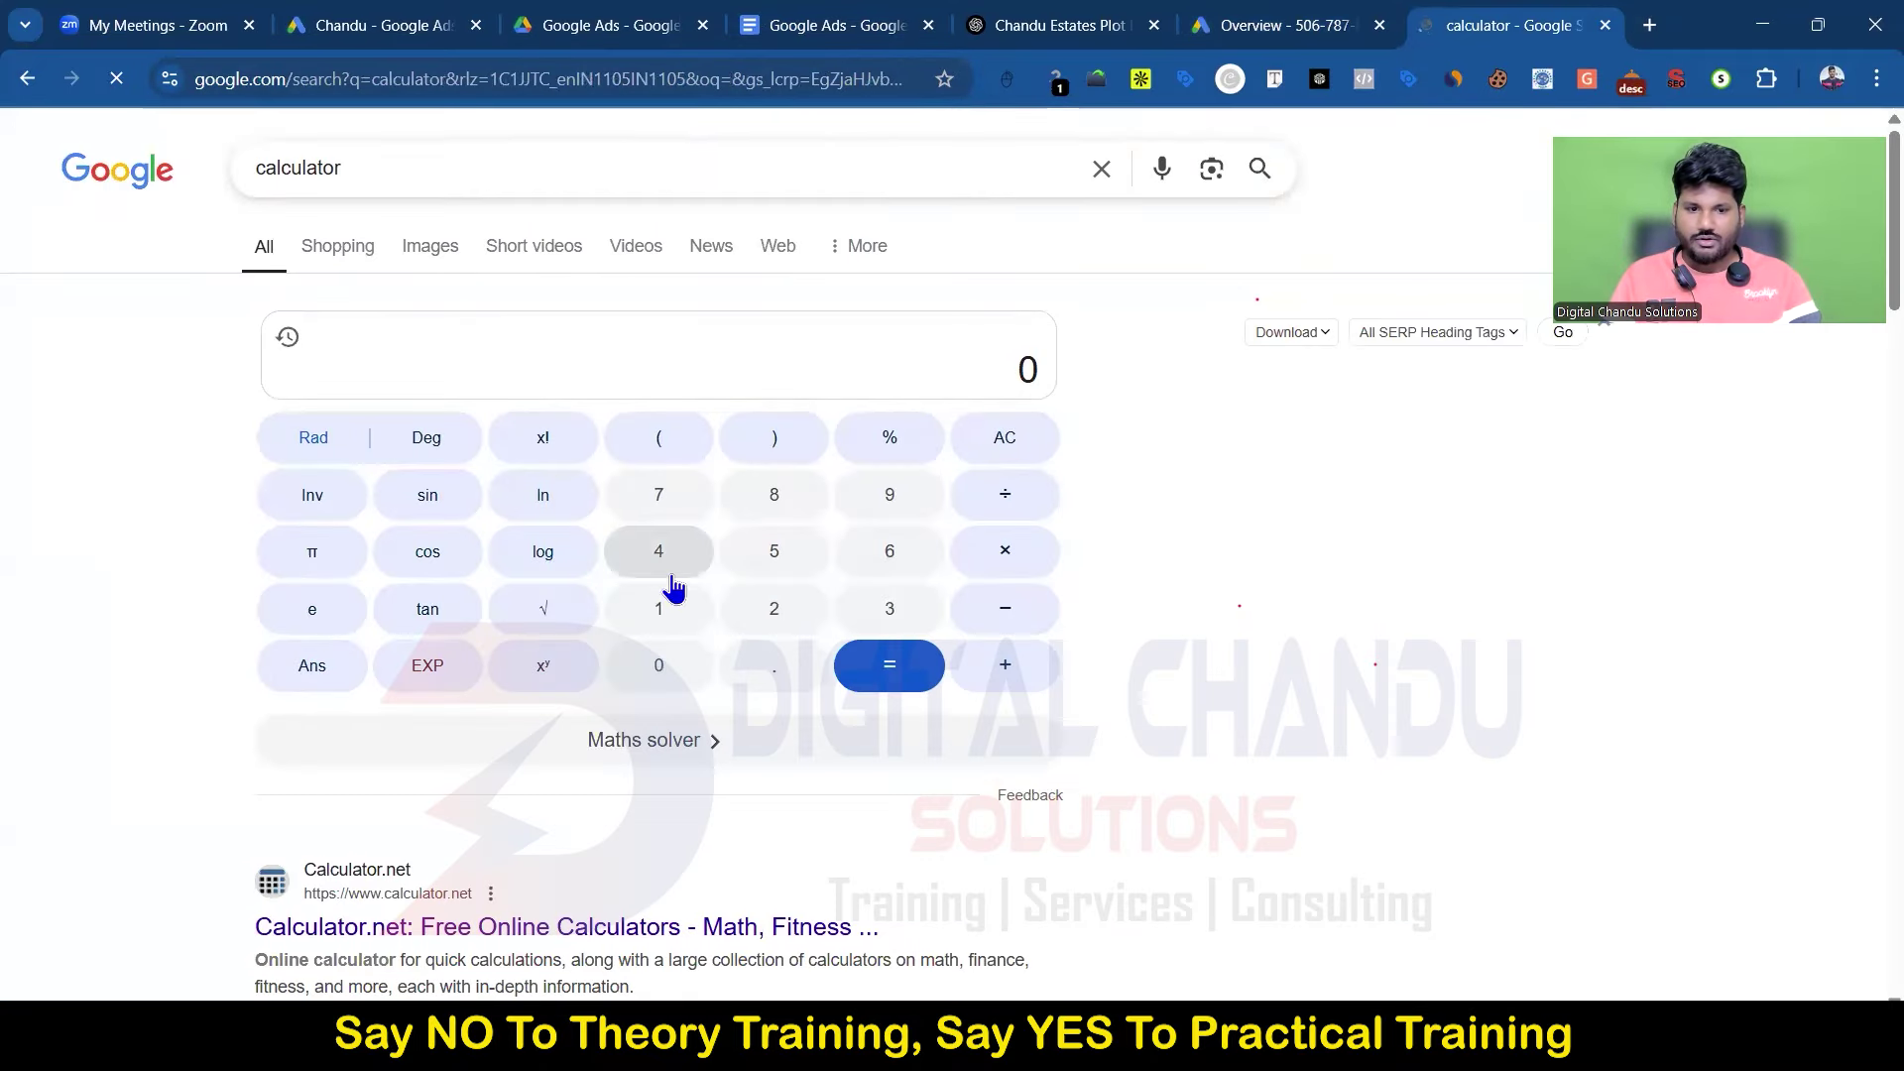
Step: Calculate 18 × 40.47 on the calculator, taking the clicks and average CPC from the Google Ads overview
click(646, 623)
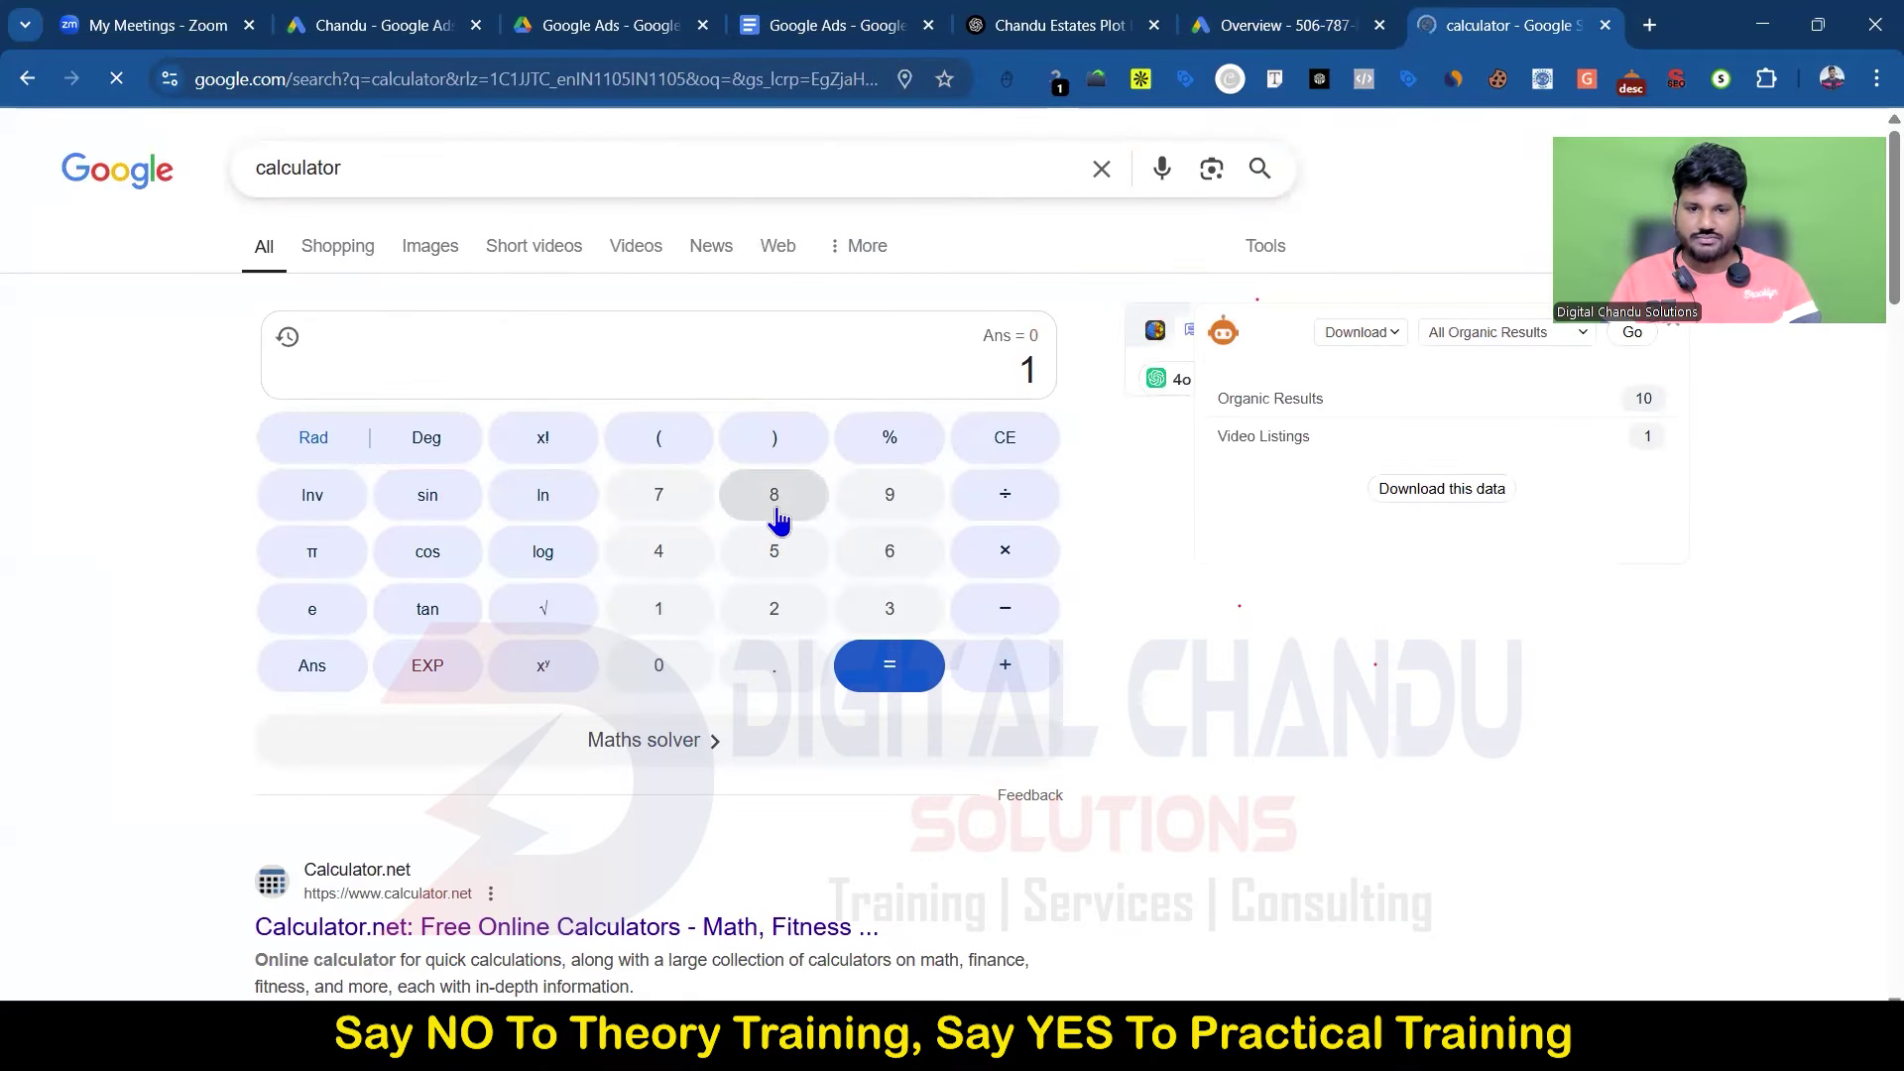
click(774, 496)
click(1287, 24)
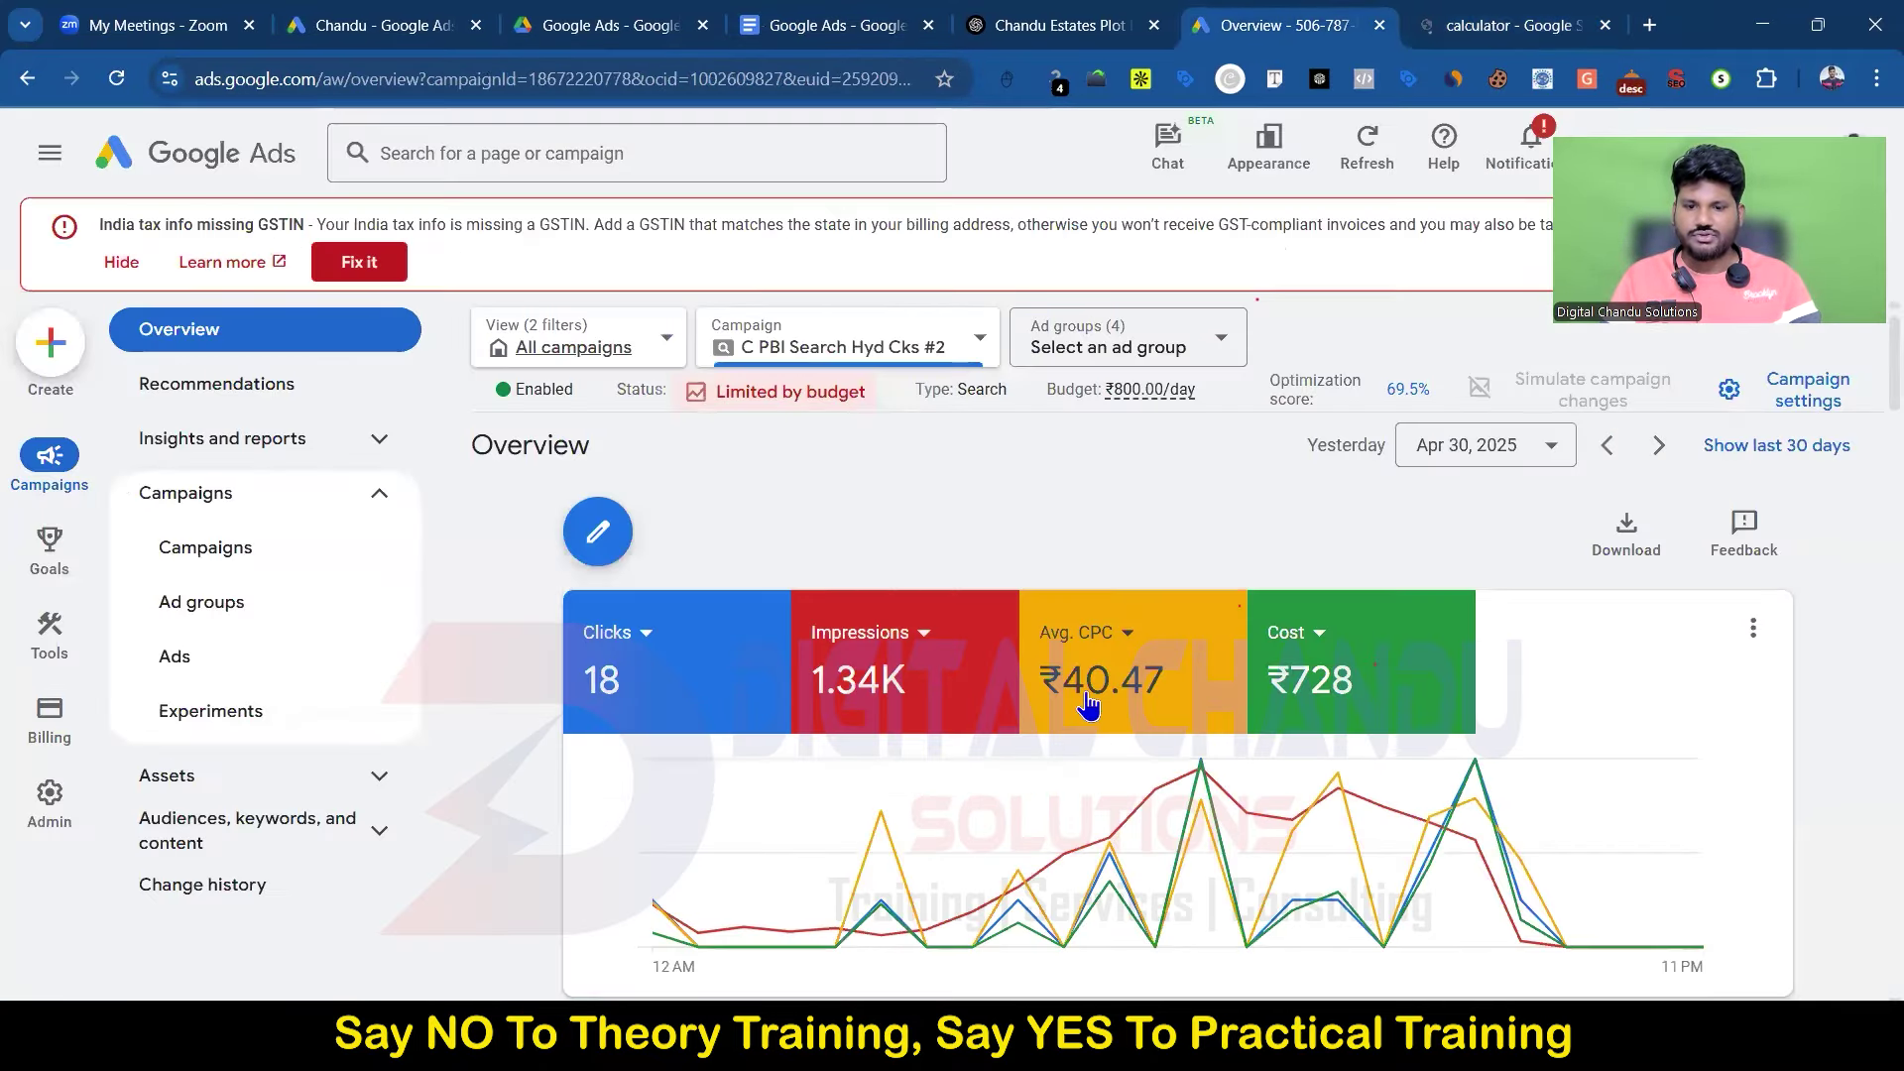
click(1517, 25)
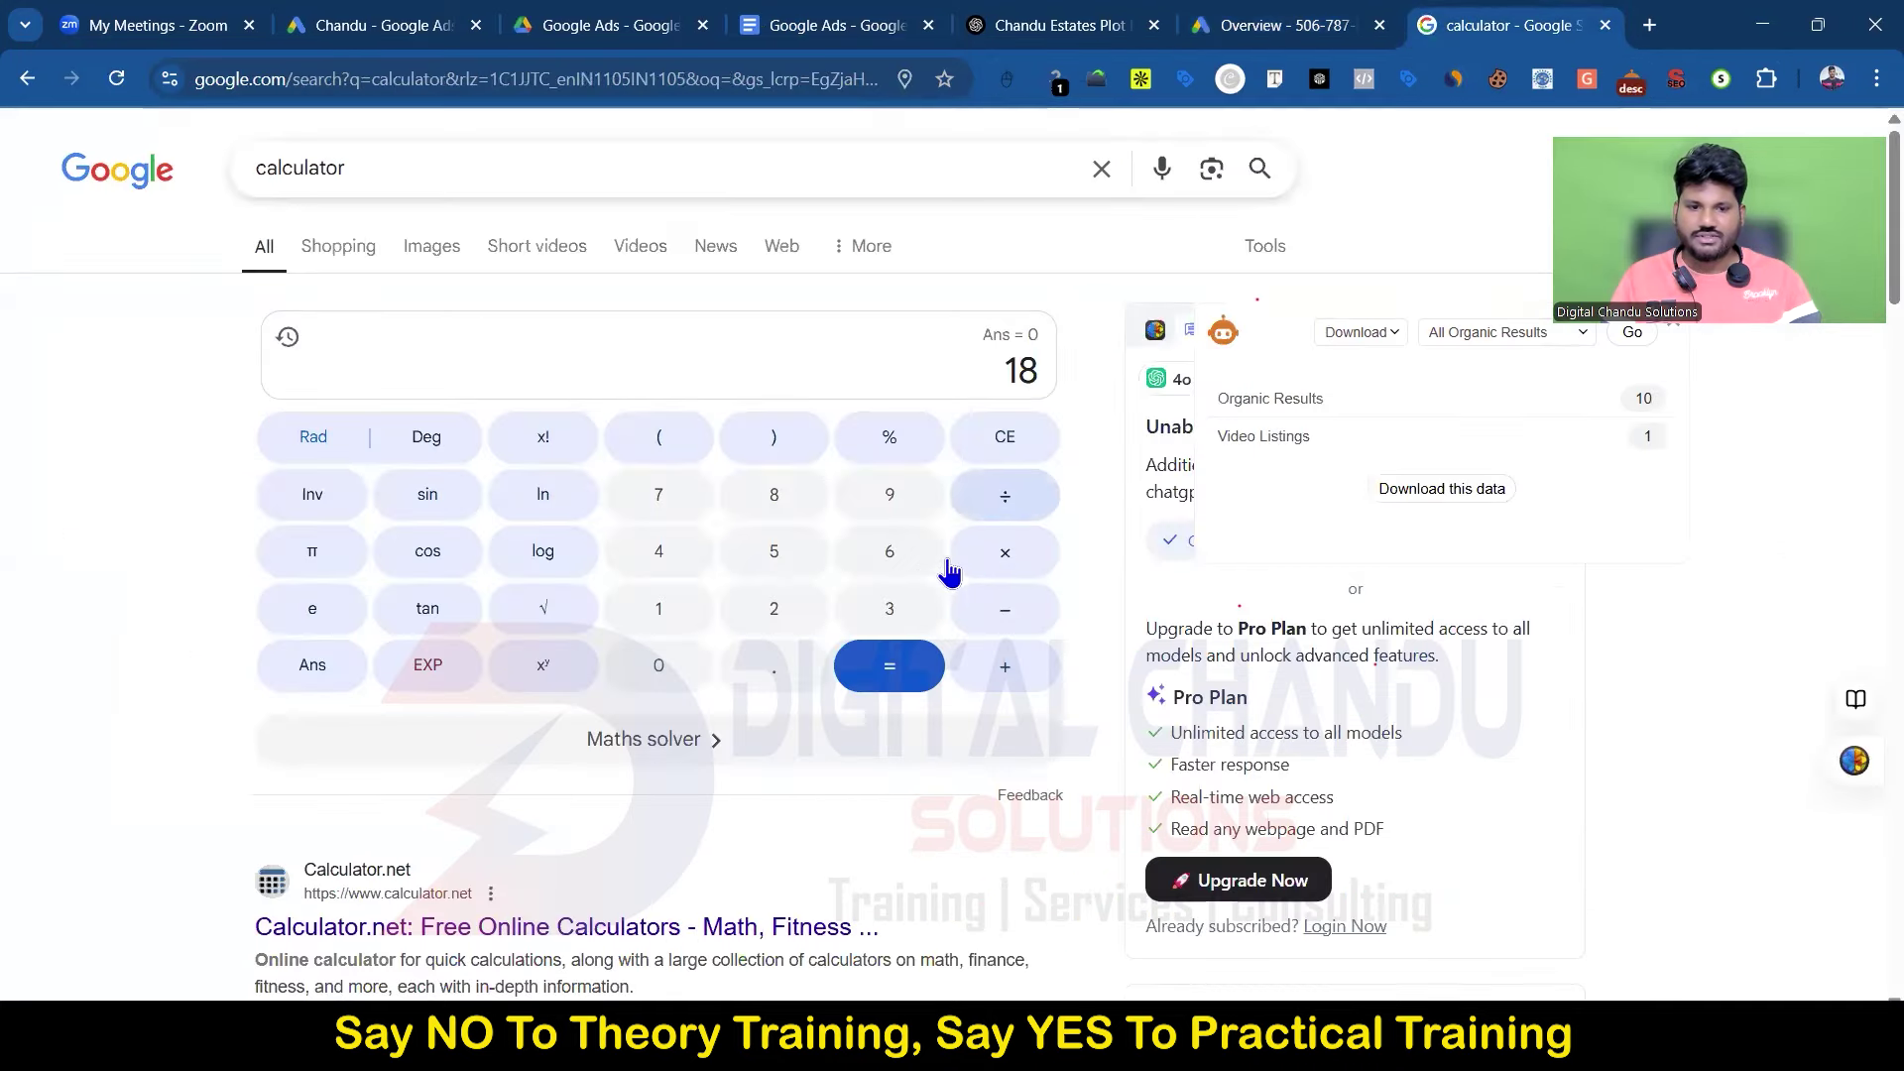
click(665, 552)
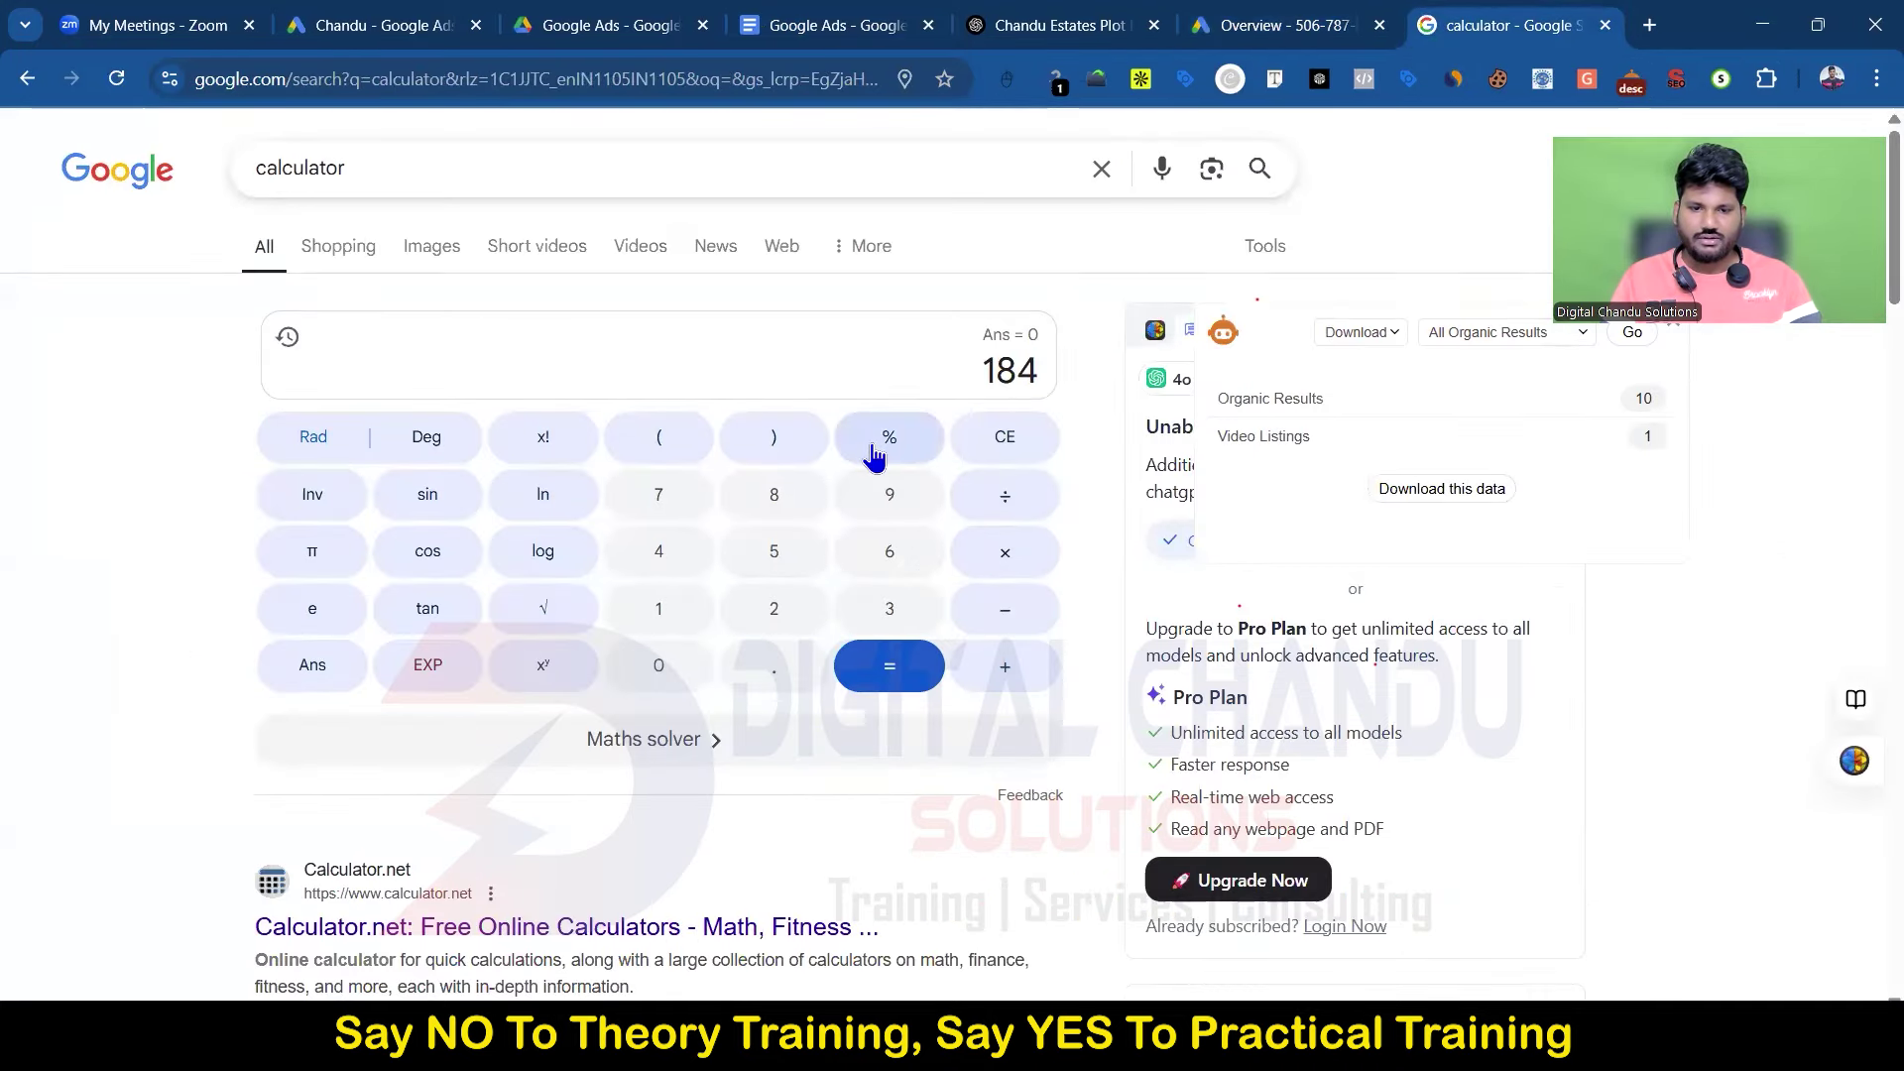
key(BackSpace)
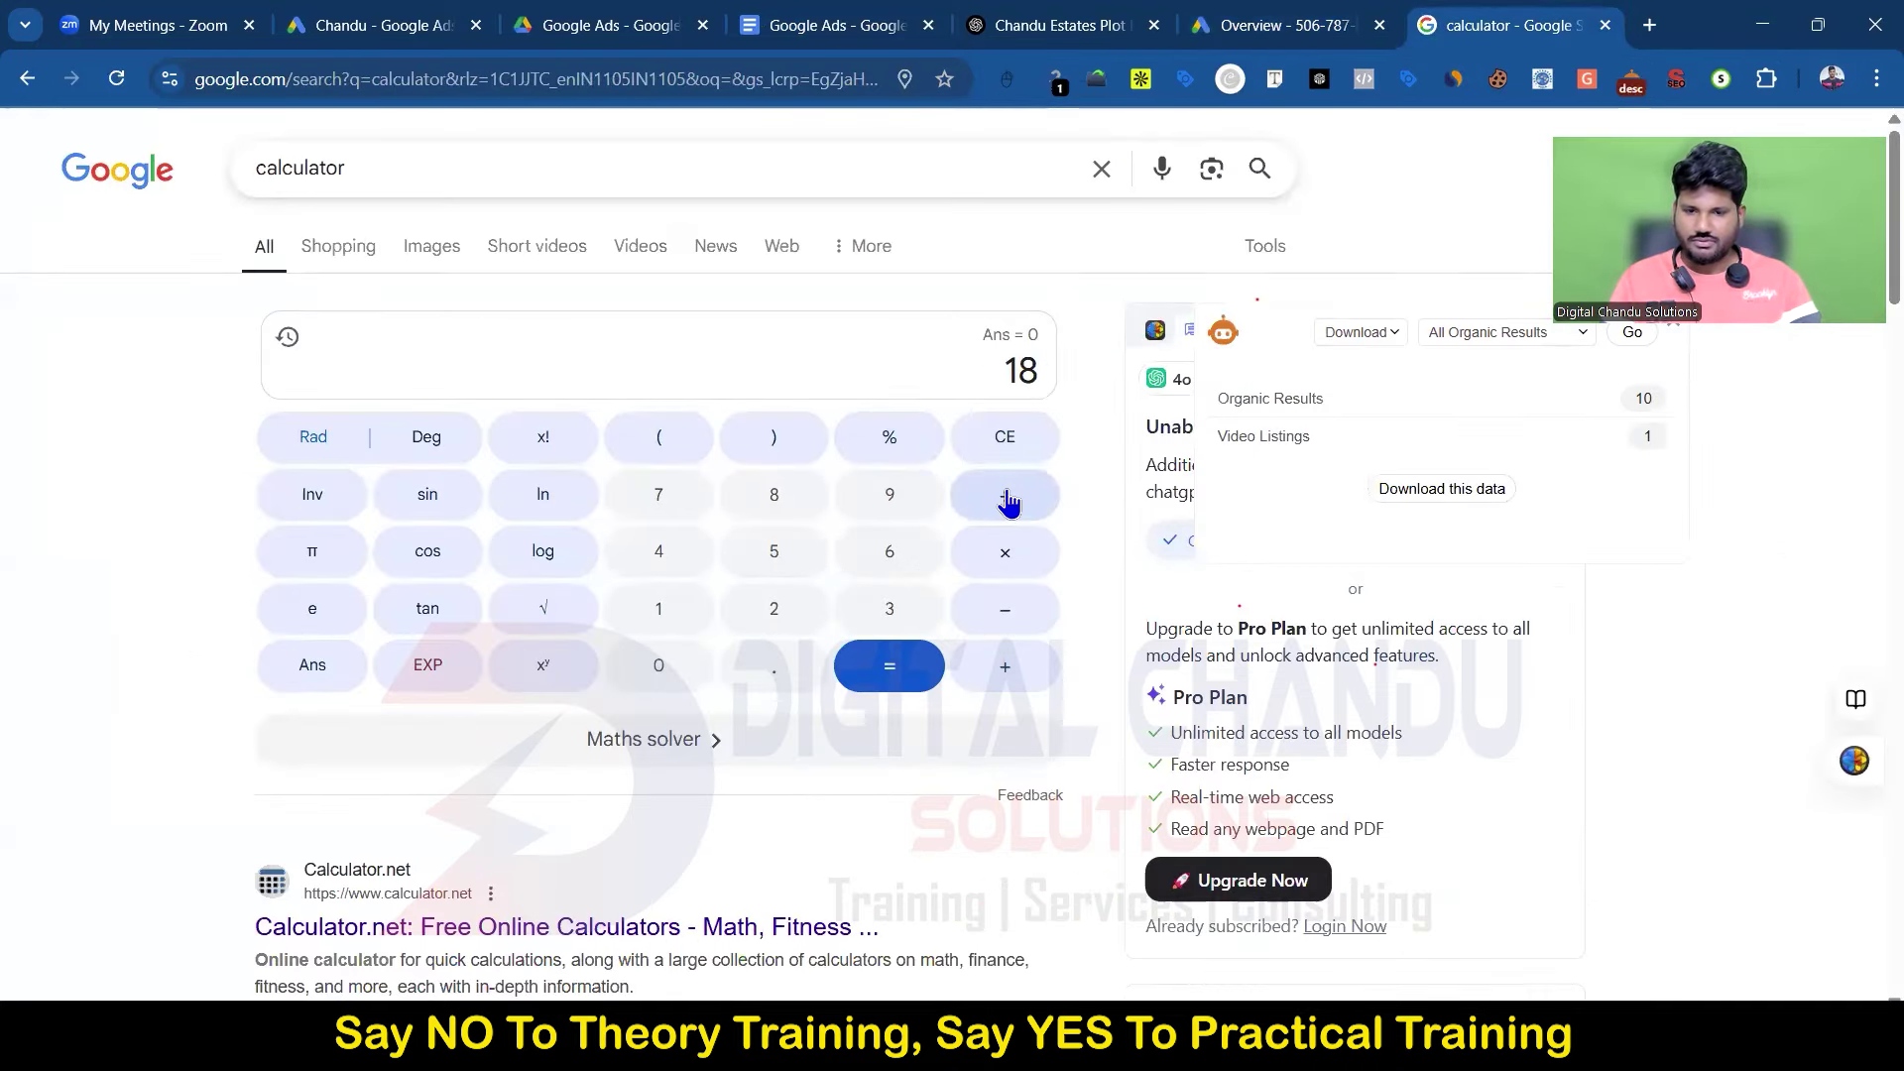
click(1005, 552)
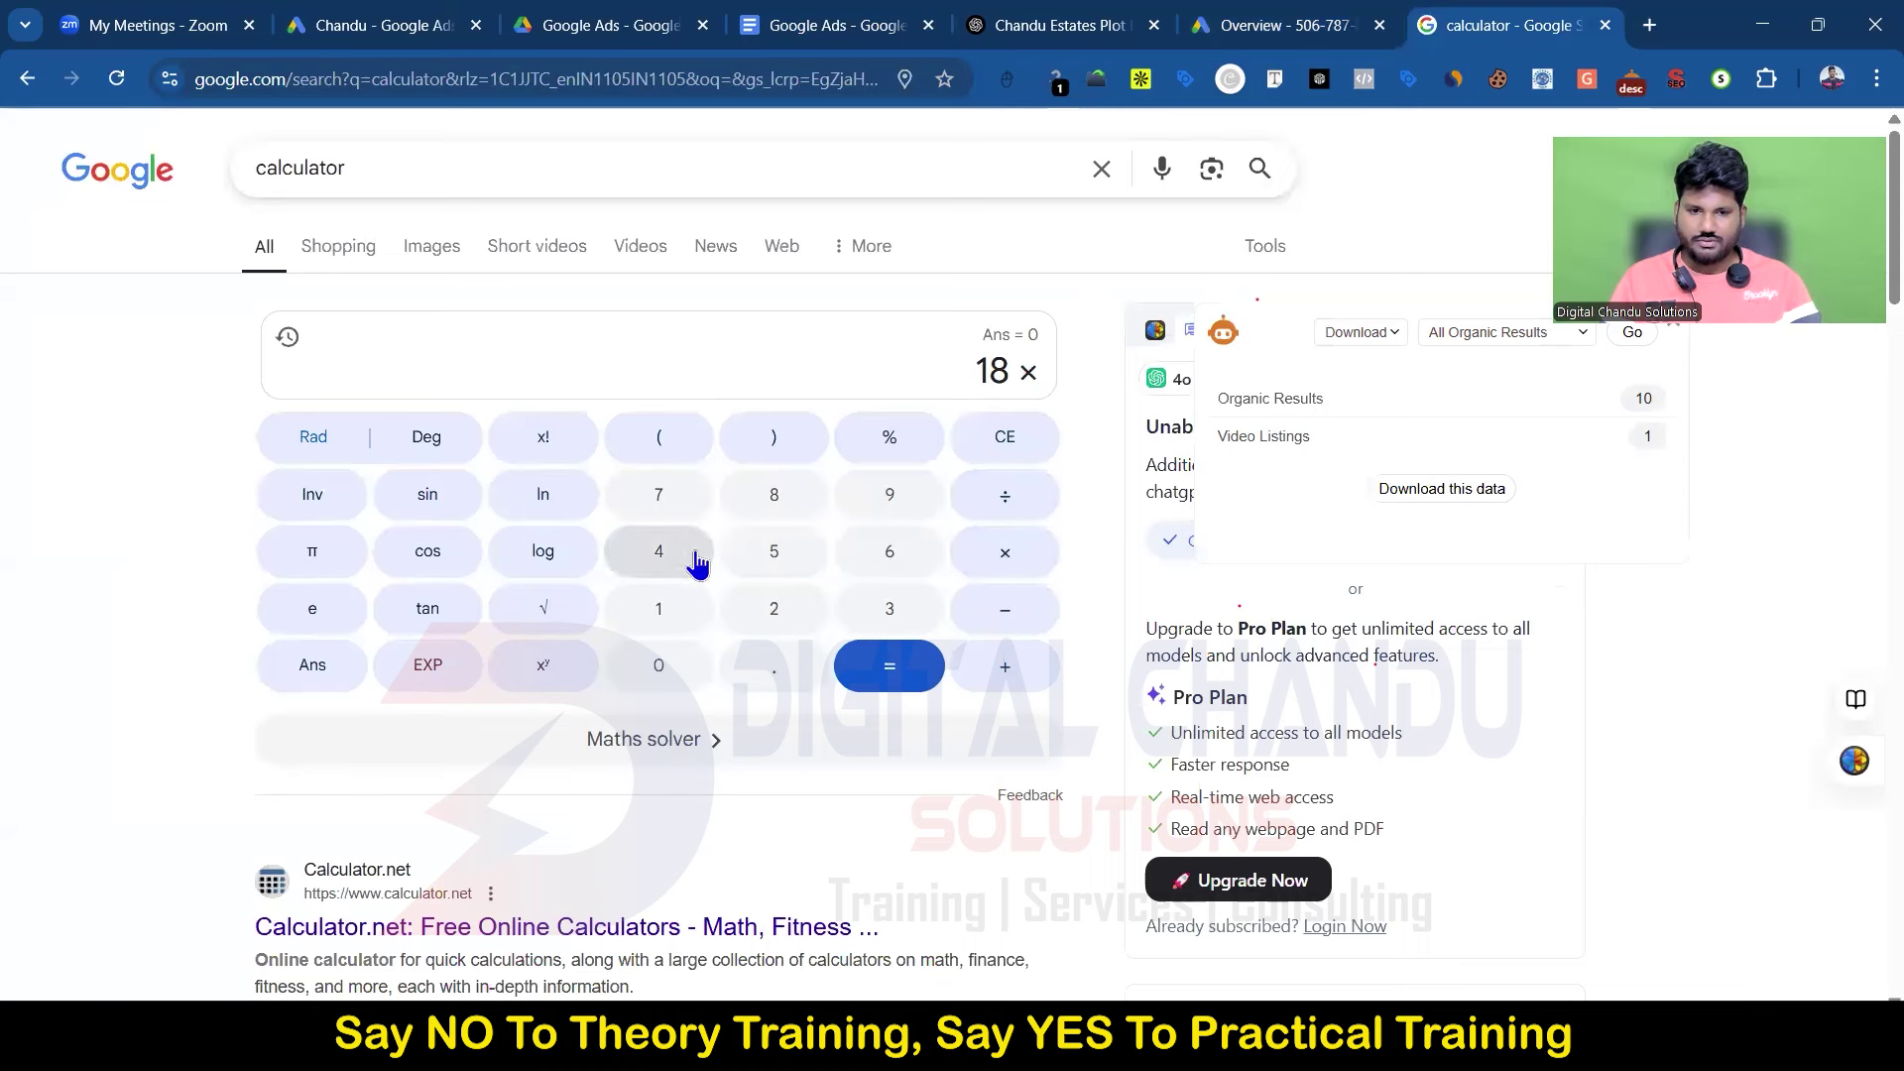
click(690, 567)
click(674, 670)
click(769, 677)
click(659, 564)
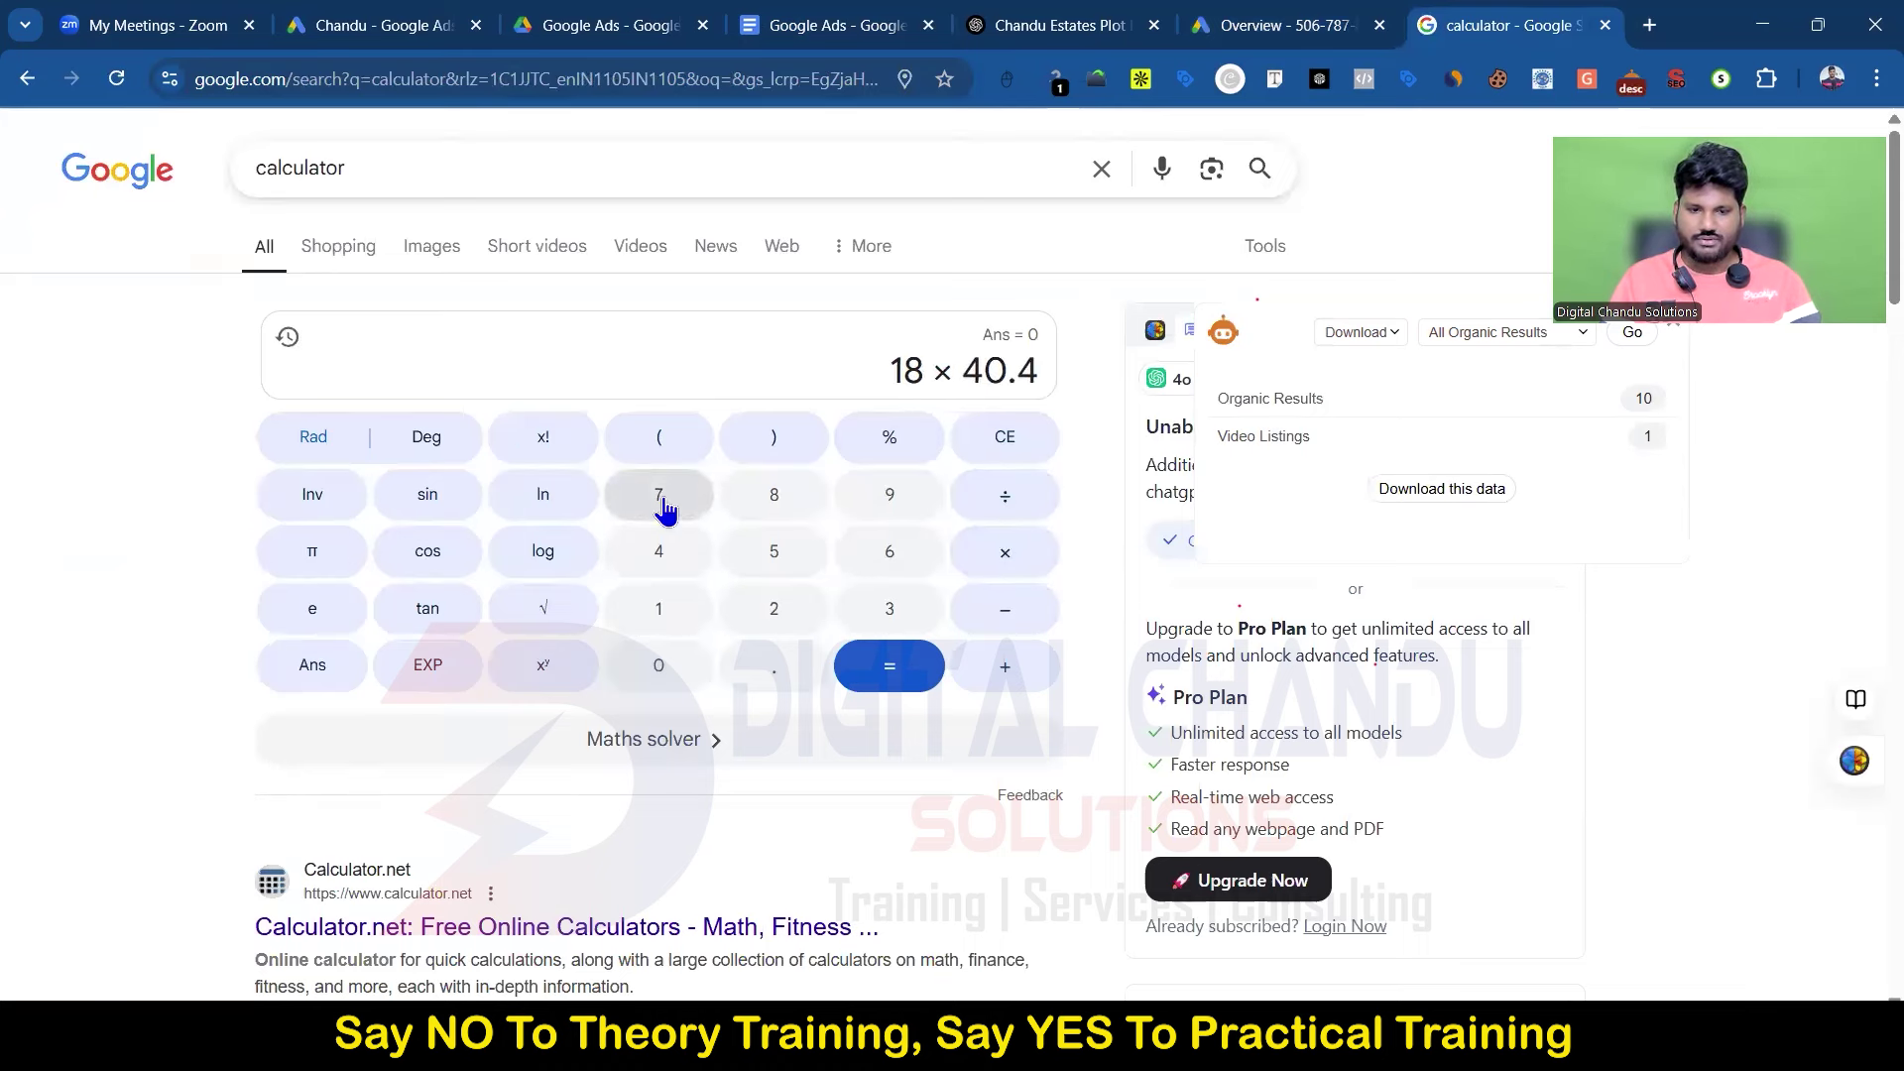
click(664, 508)
click(873, 668)
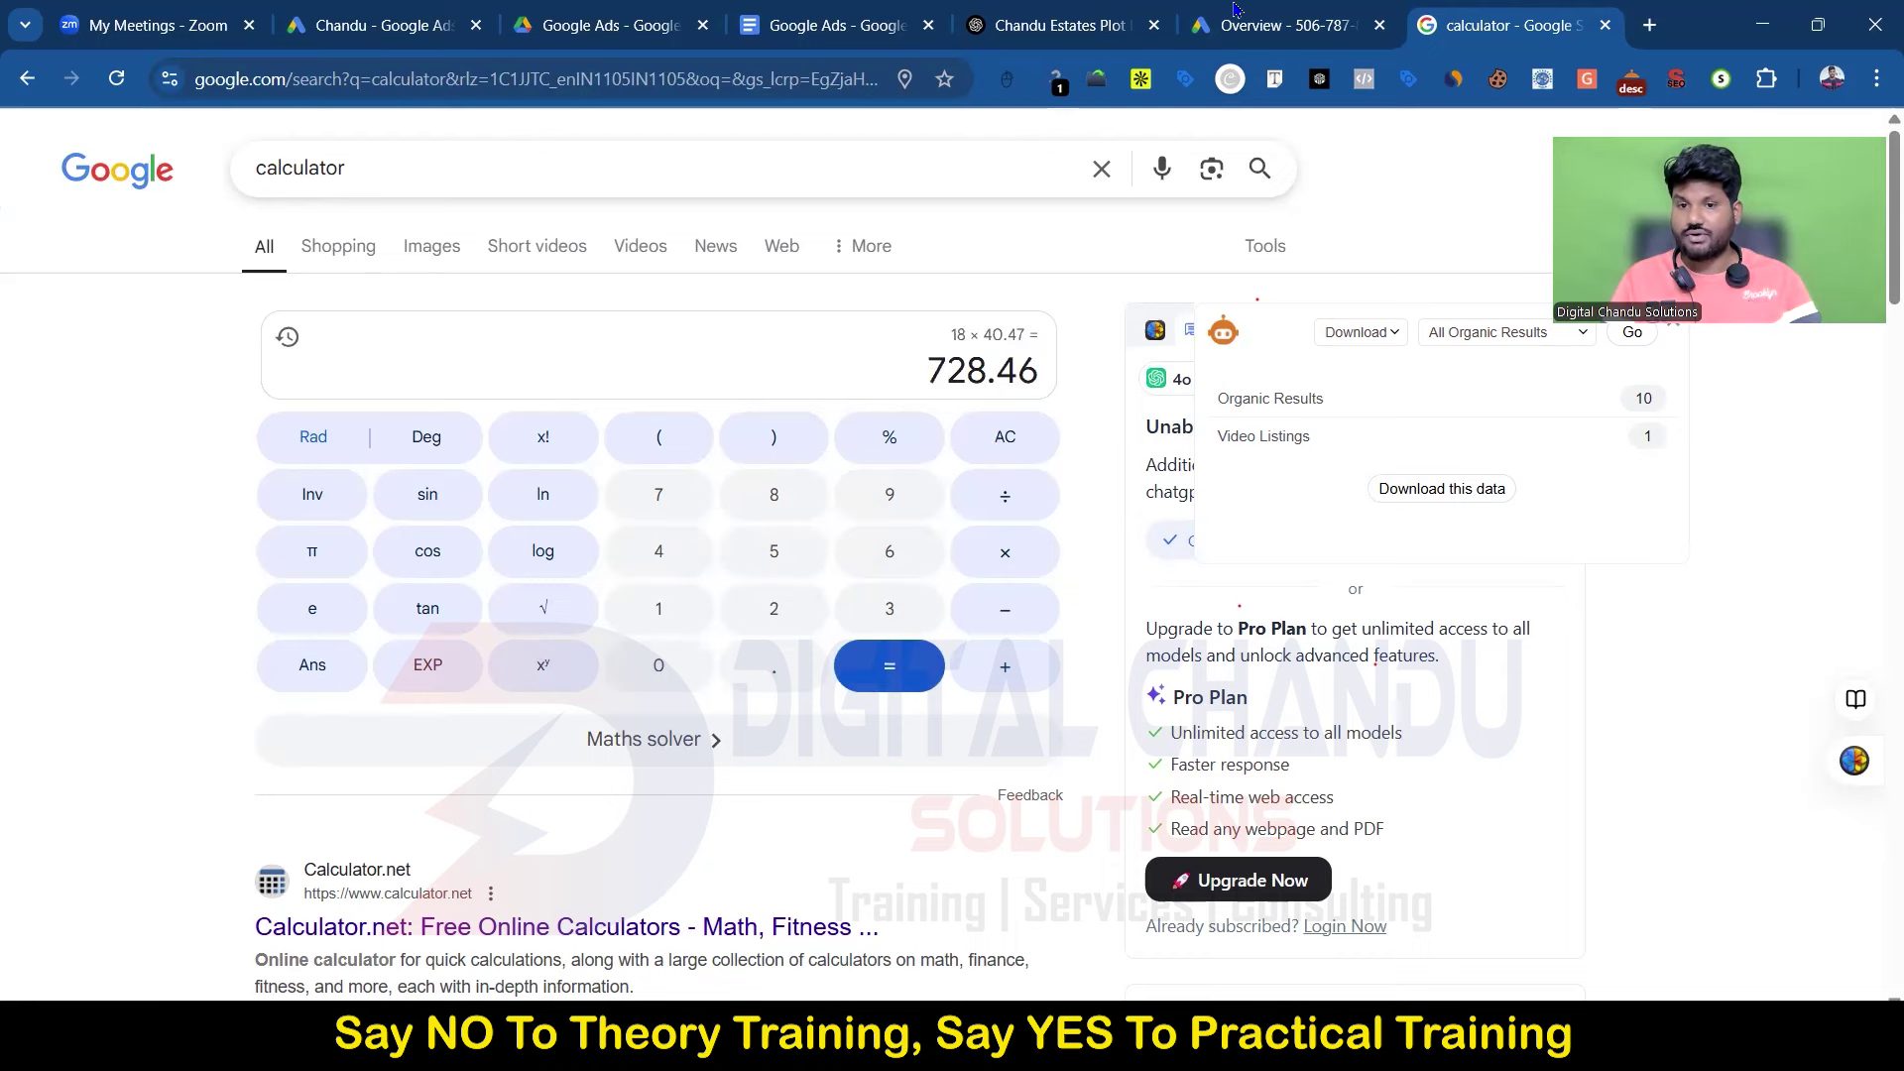
Step: Compare the calculated cost with the Cost metric in the Google Ads campaign overview
click(1280, 25)
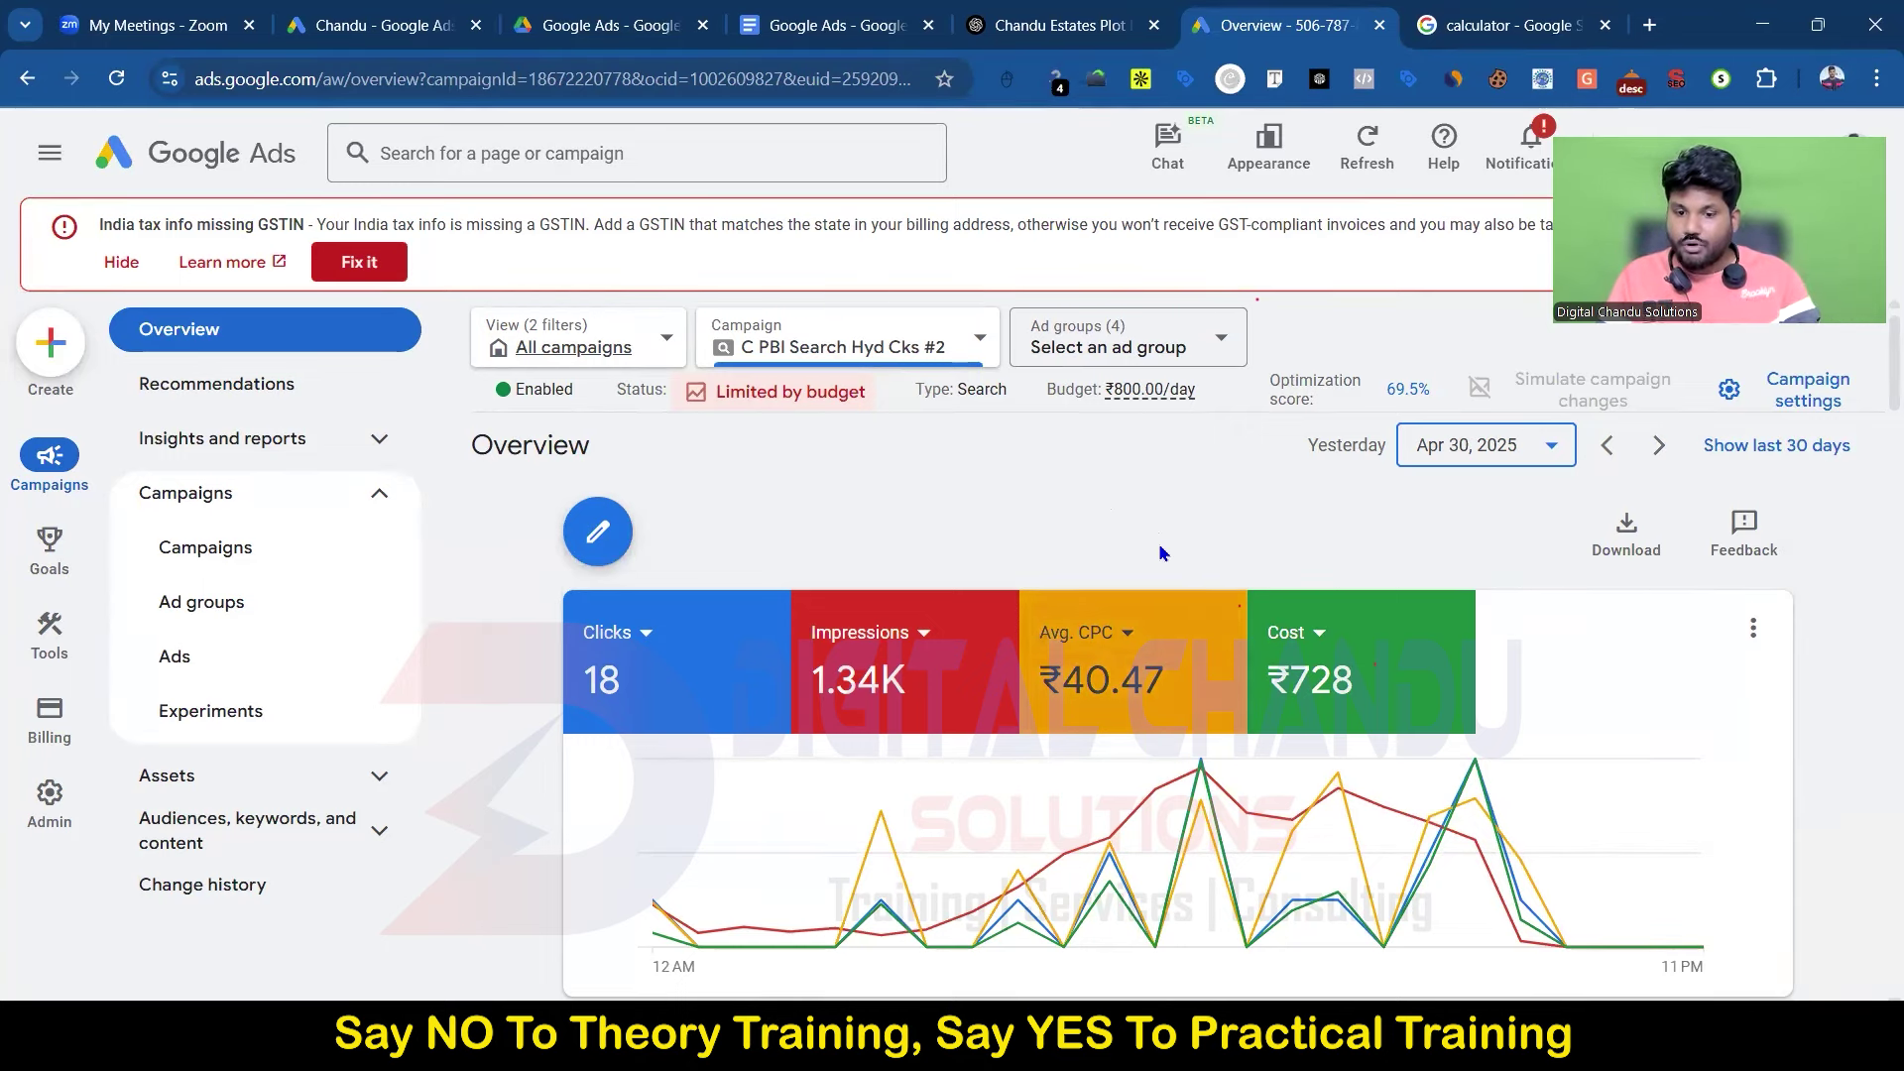
key(alt+Tab)
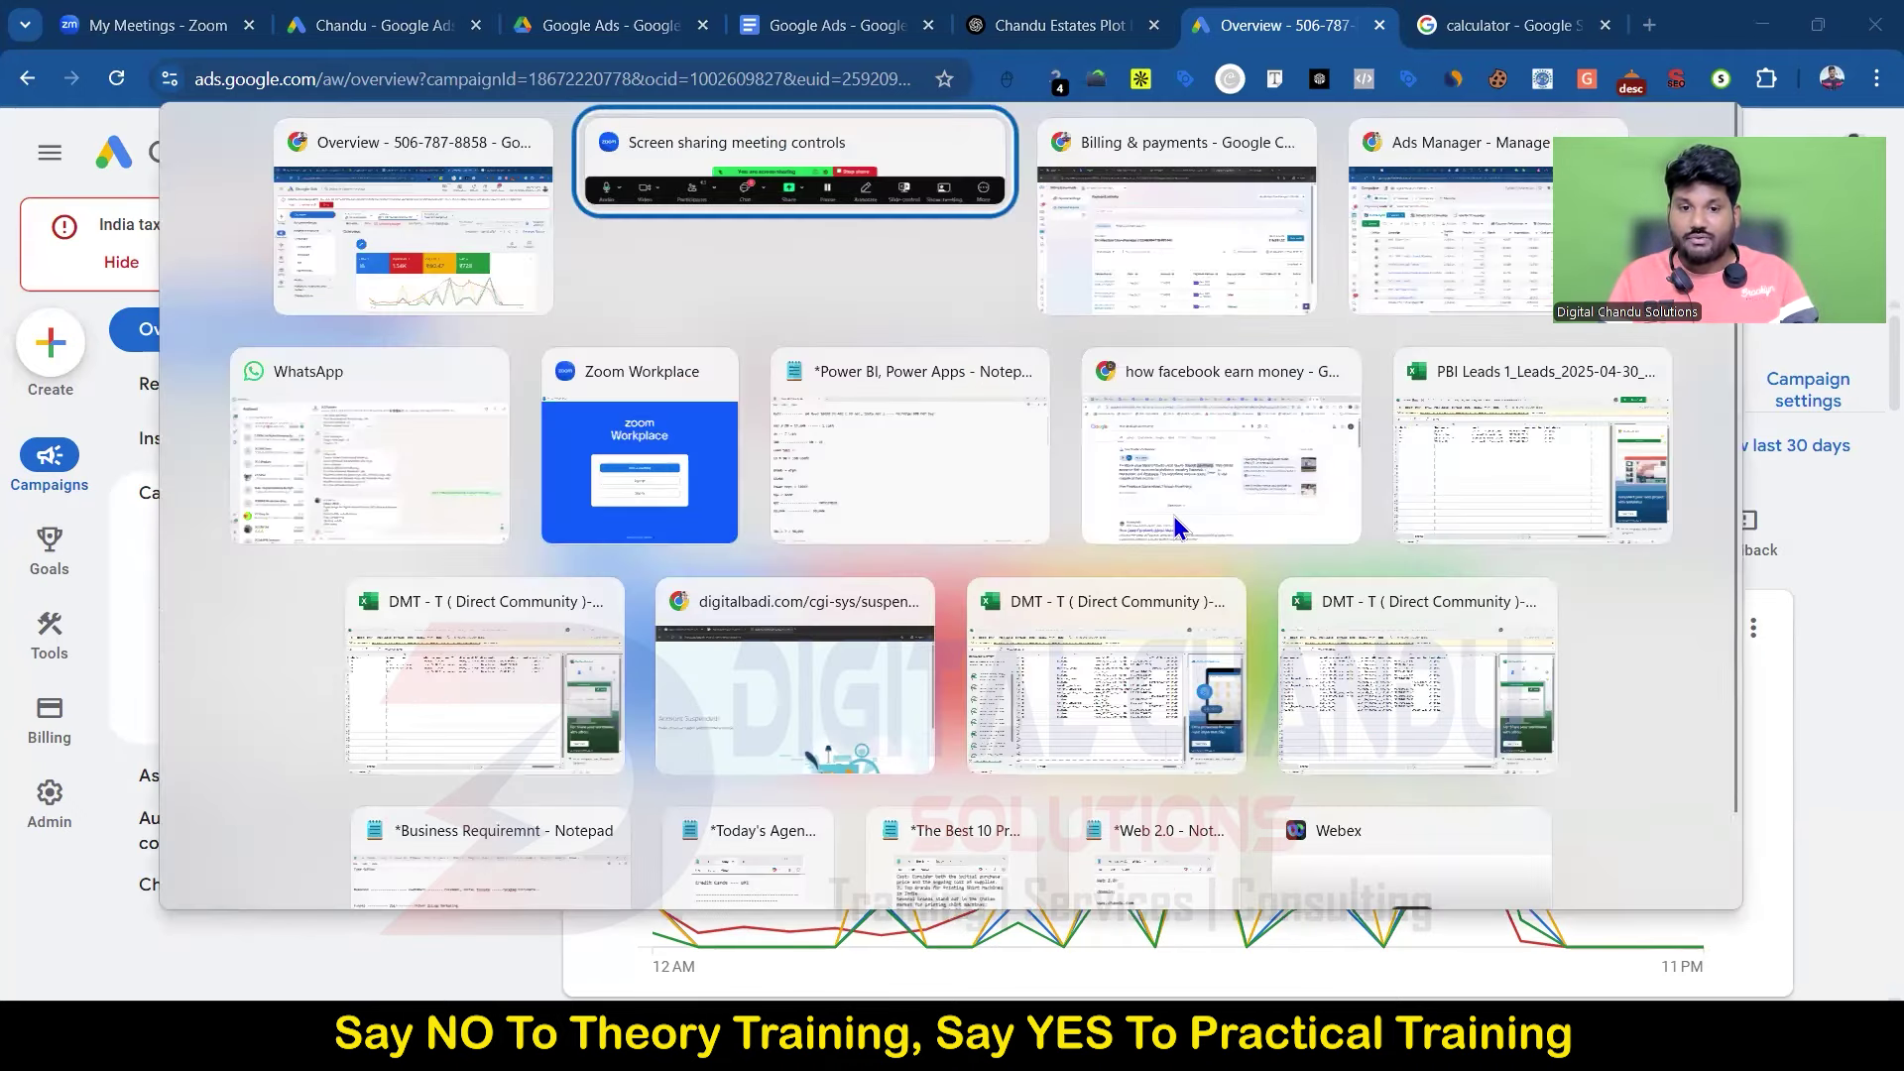
key(alt+Tab)
key(alt+Tab)
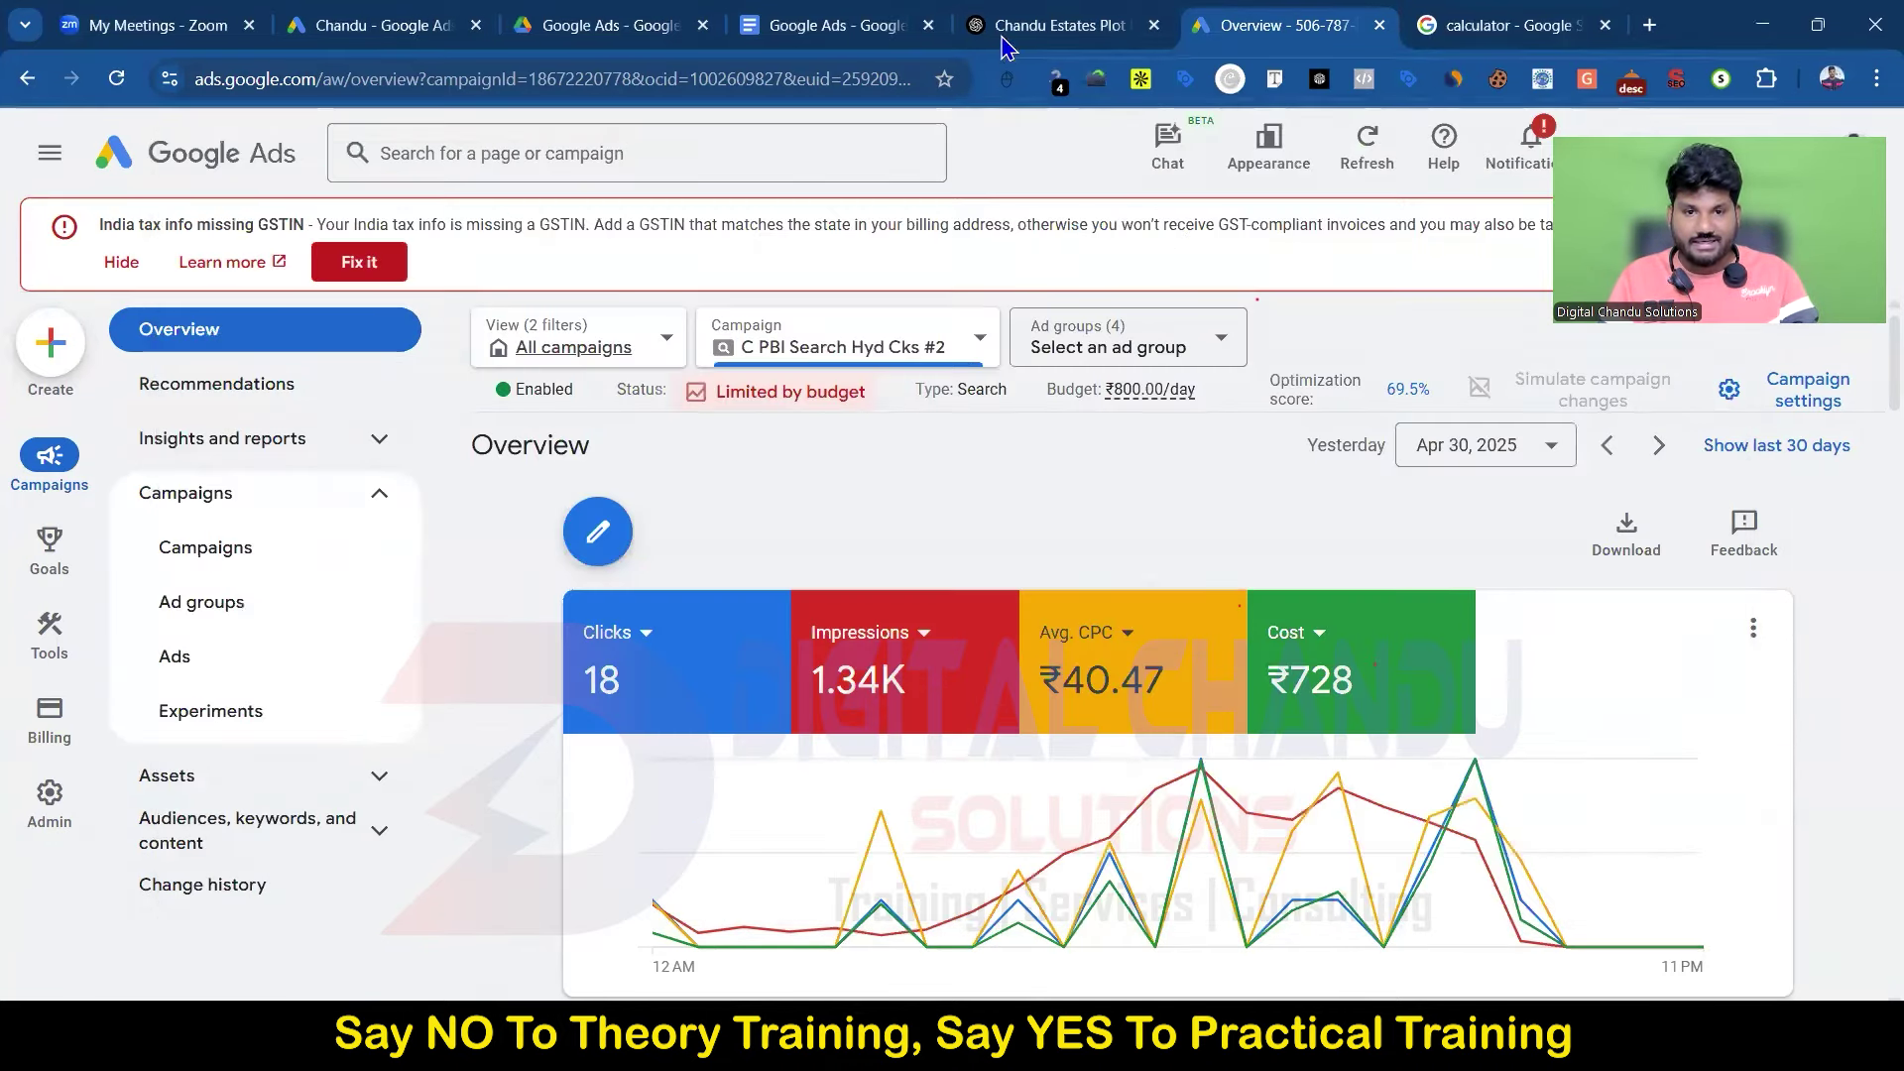
Step: In the Google Docs metrics notes, add an "Advance" line followed by dashes below the Cost line
click(838, 22)
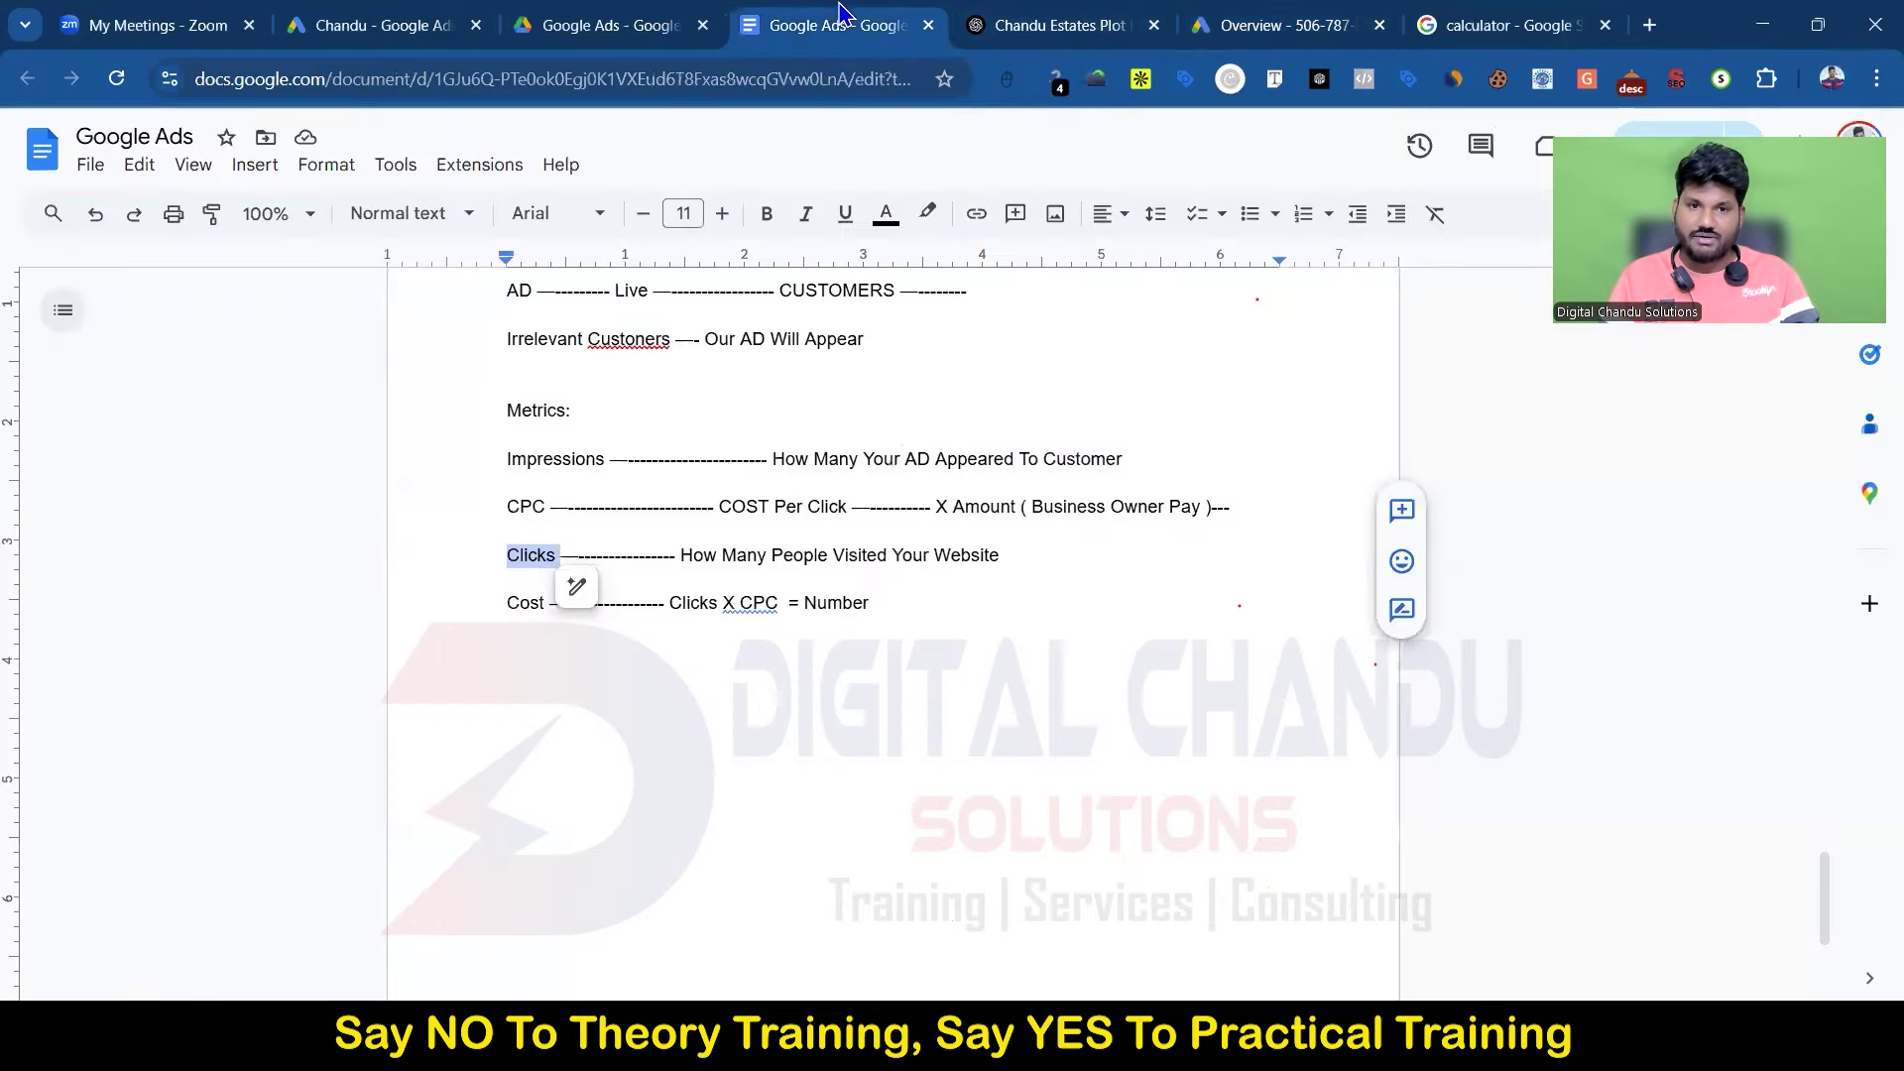
click(902, 606)
key(Return)
key(Return)
text(Advance)
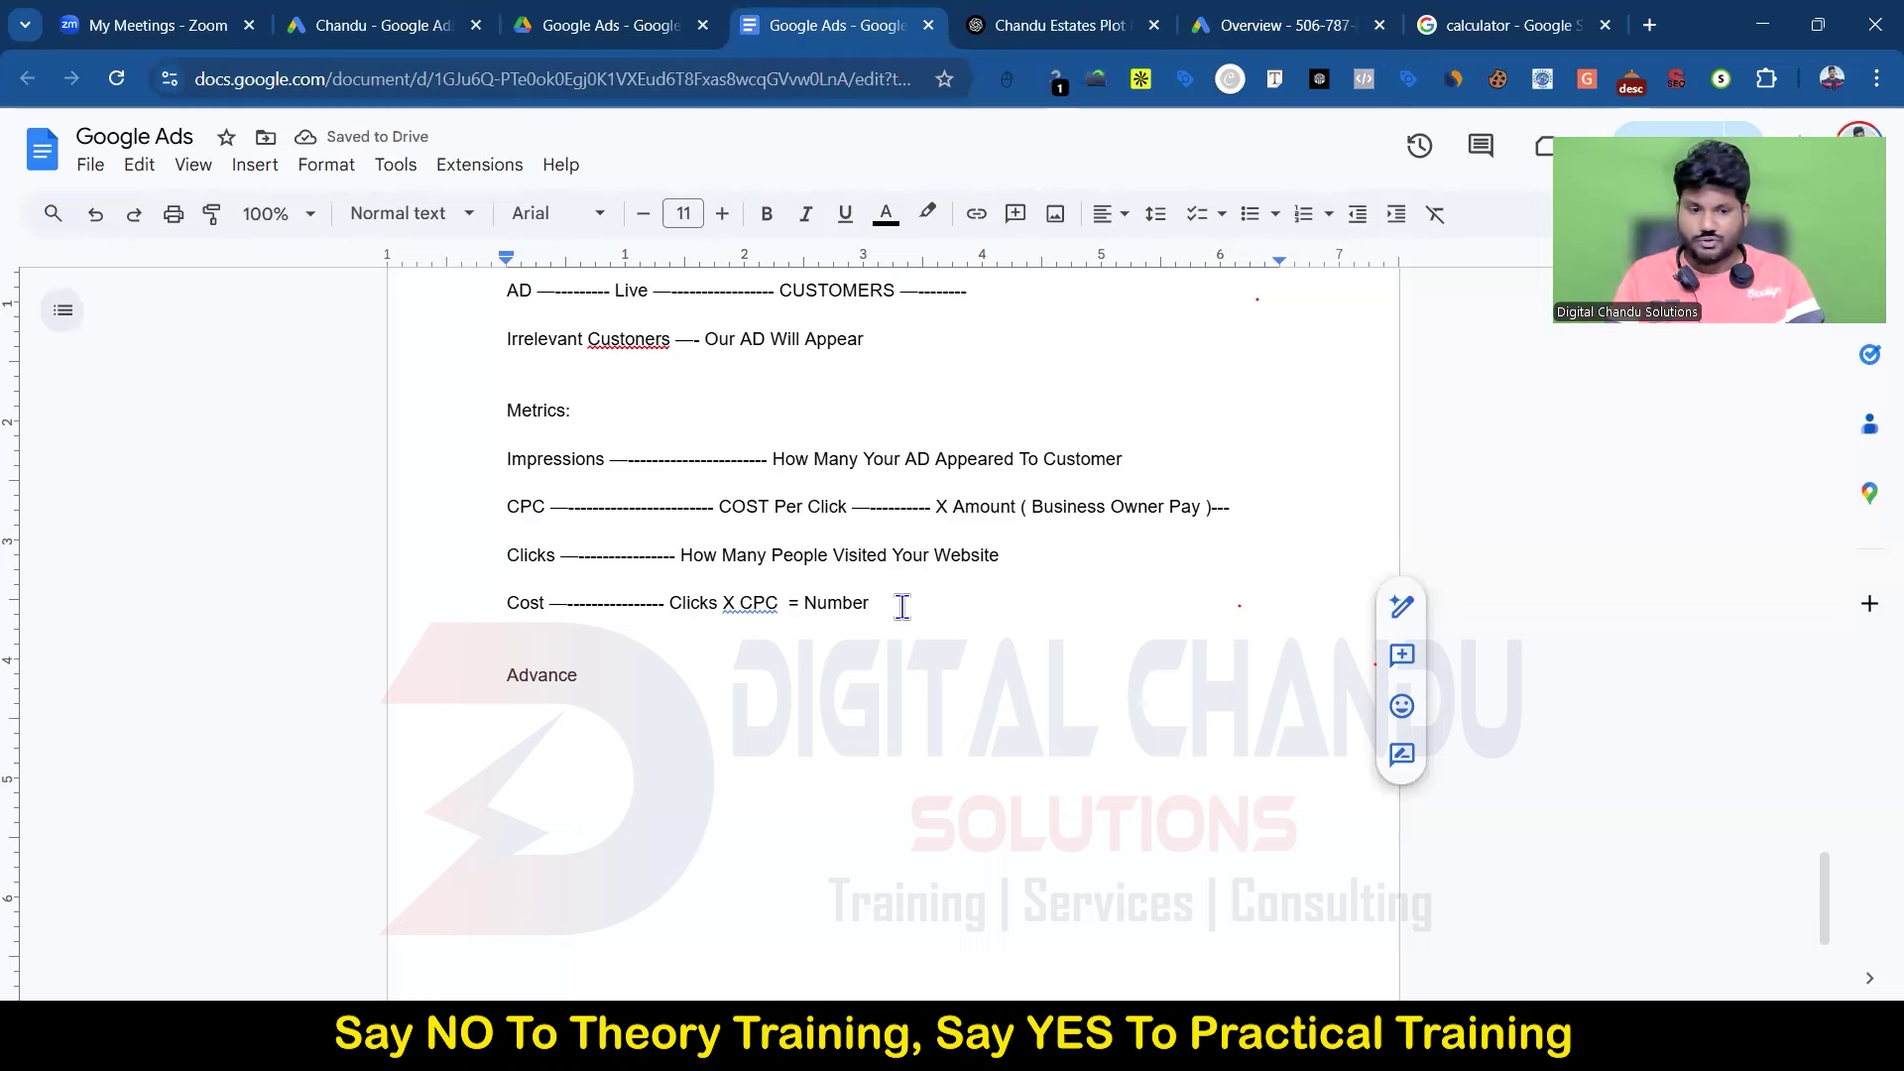
text(----)
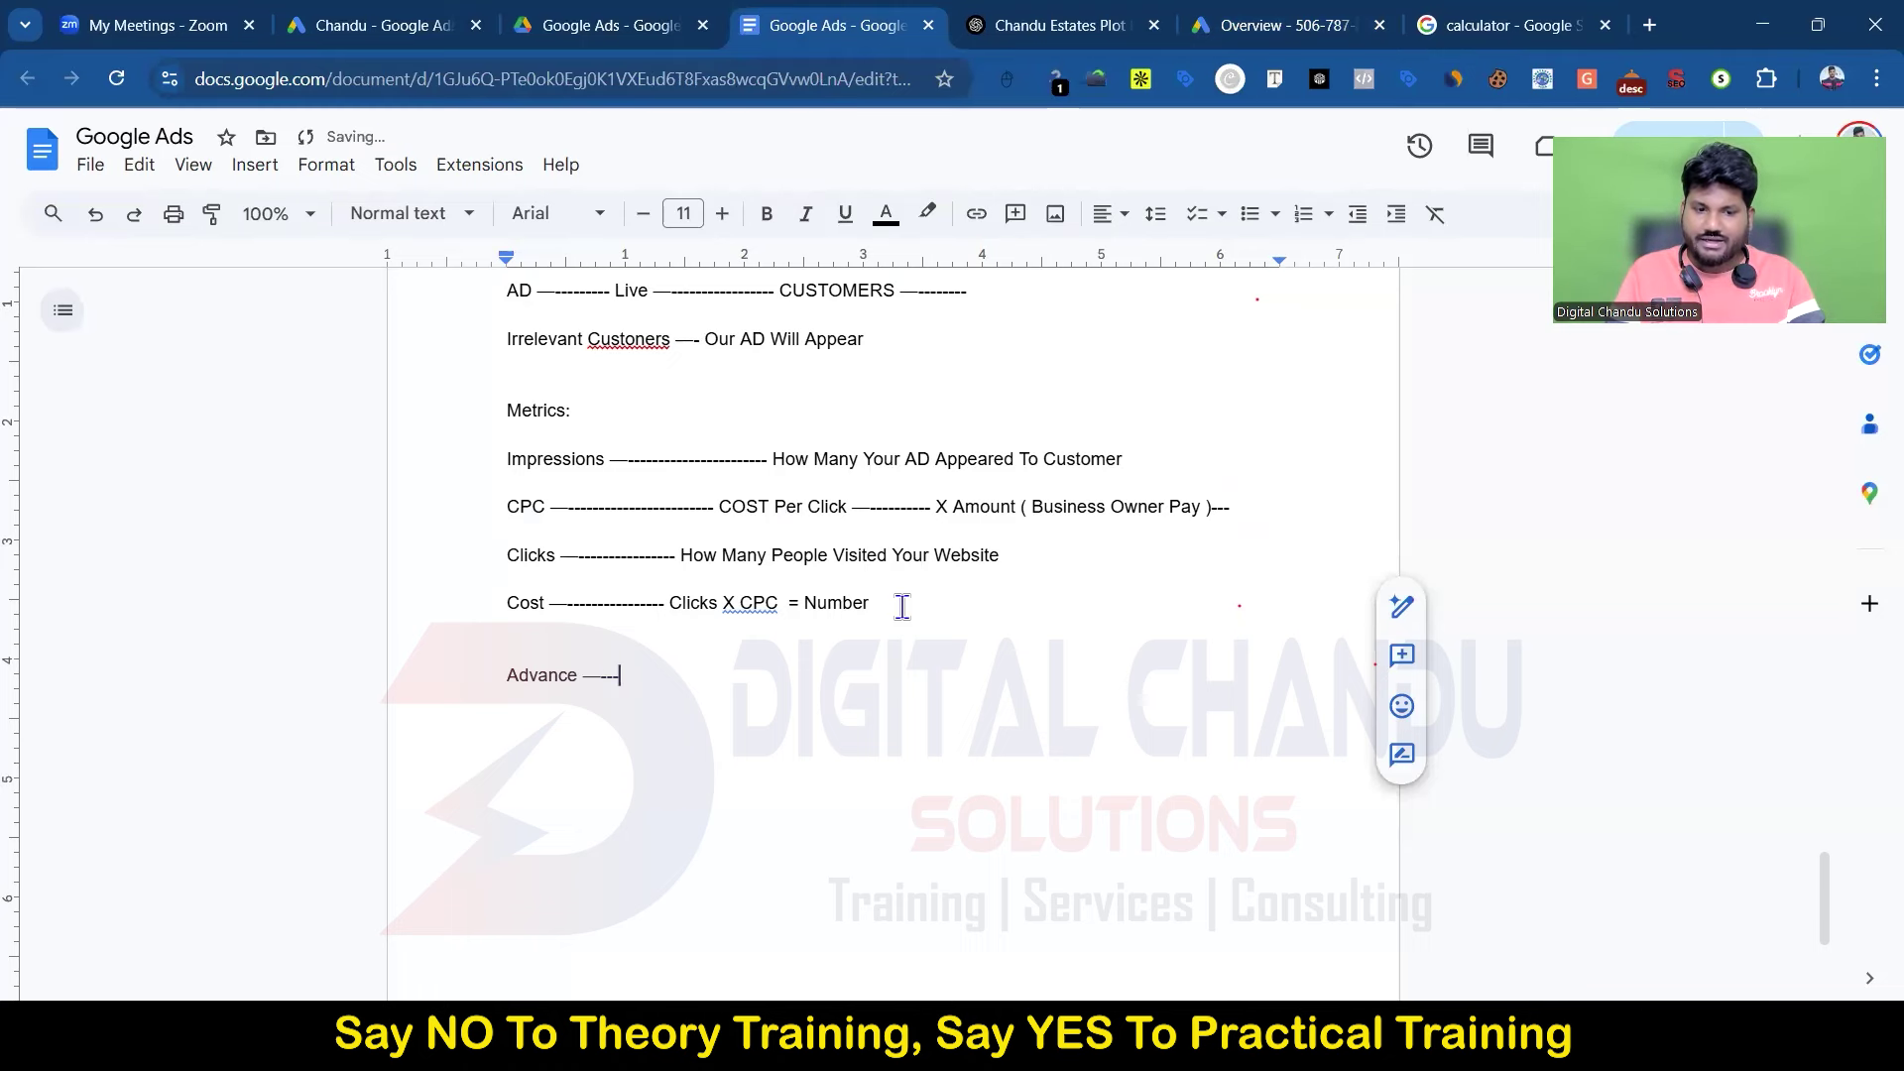
key(Return)
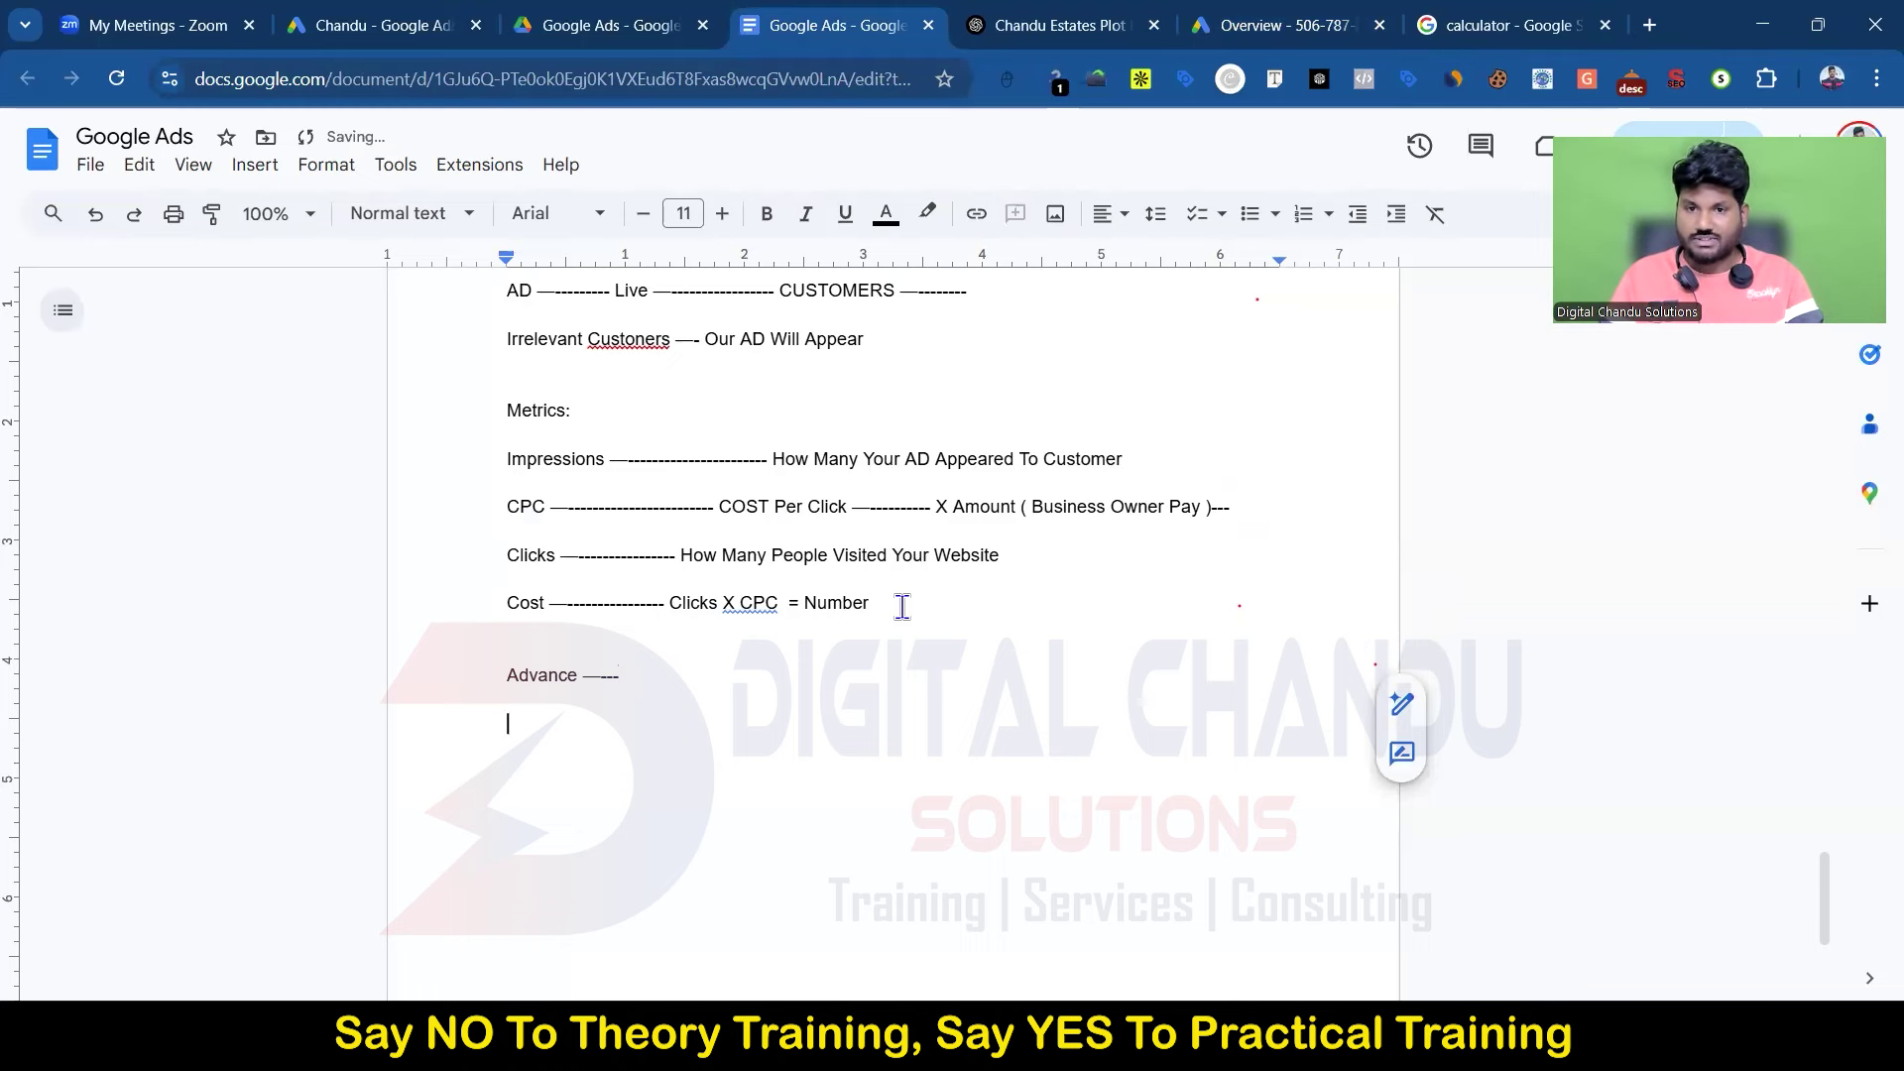
Step: Check the clicks in the Google Ads overview and add "18 Visited", a dashed separator and "2 - 3 Leads" below the Advance line in the notes
click(1279, 25)
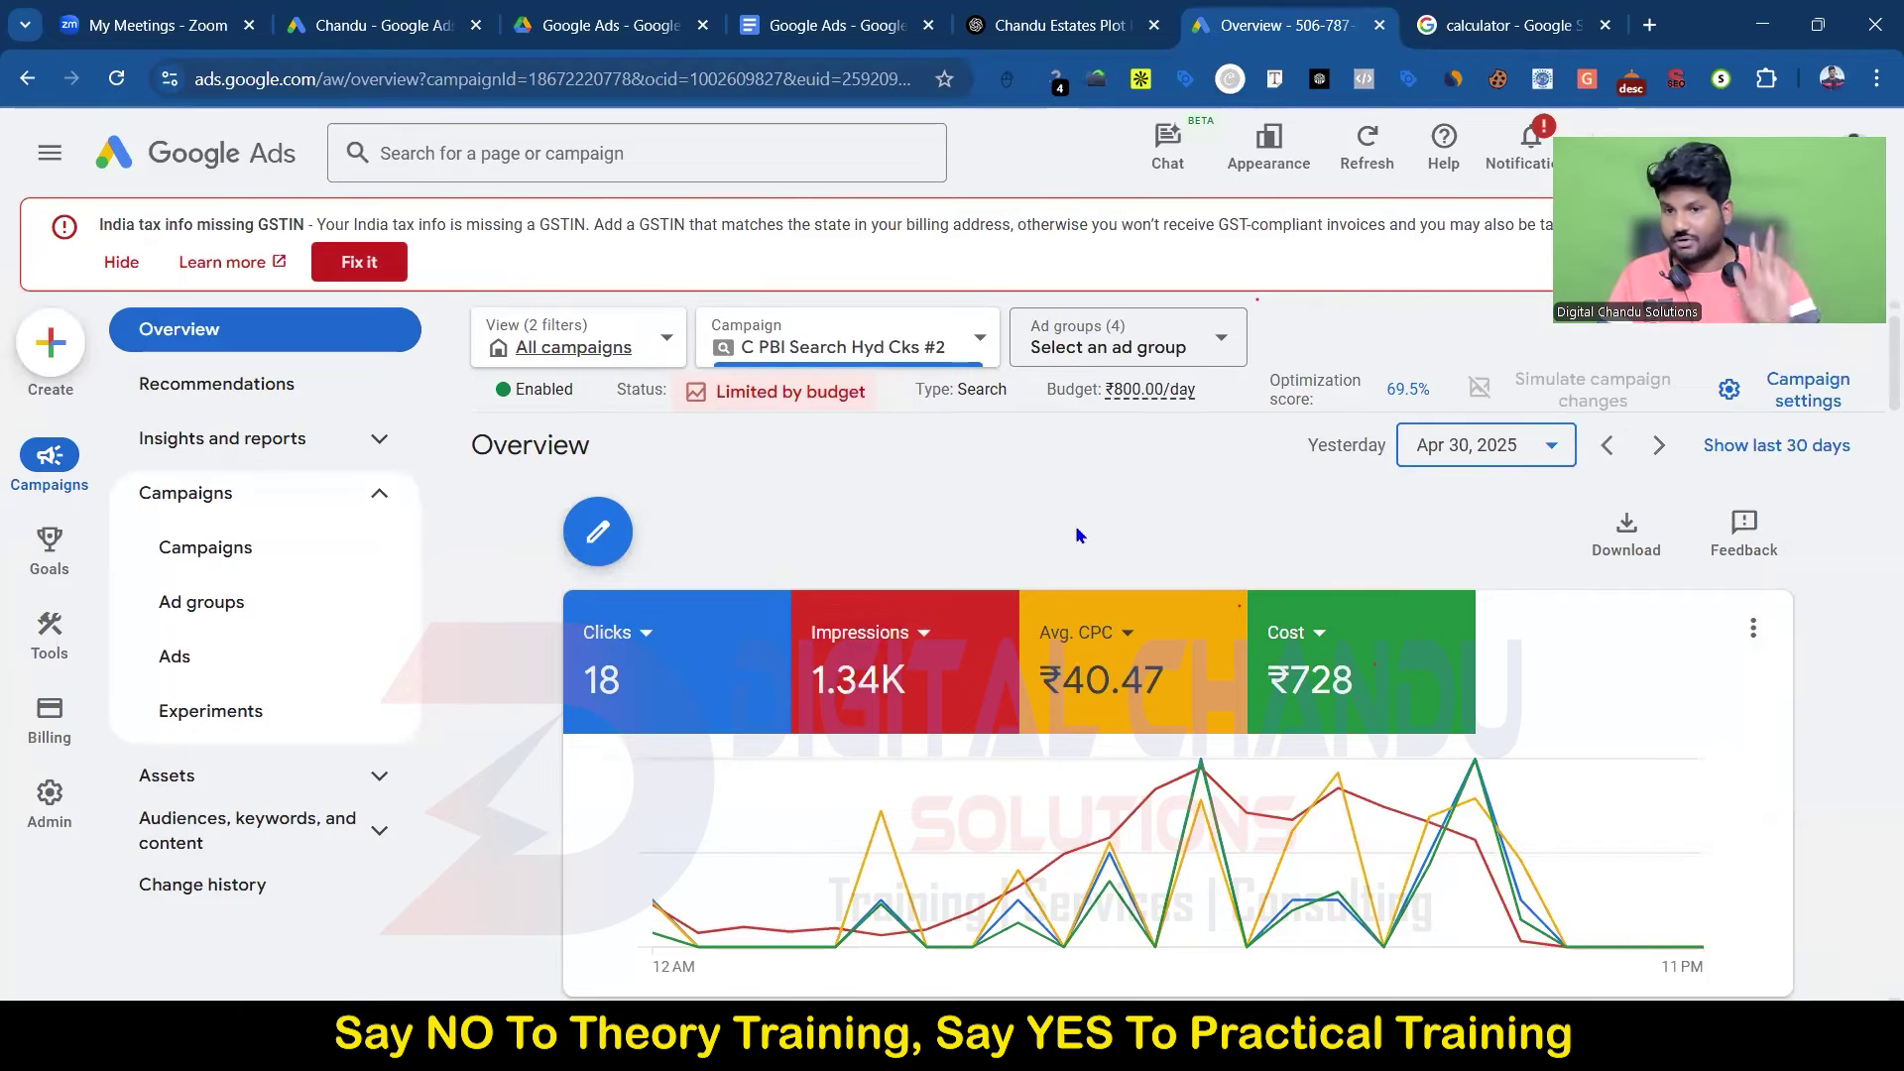
click(833, 25)
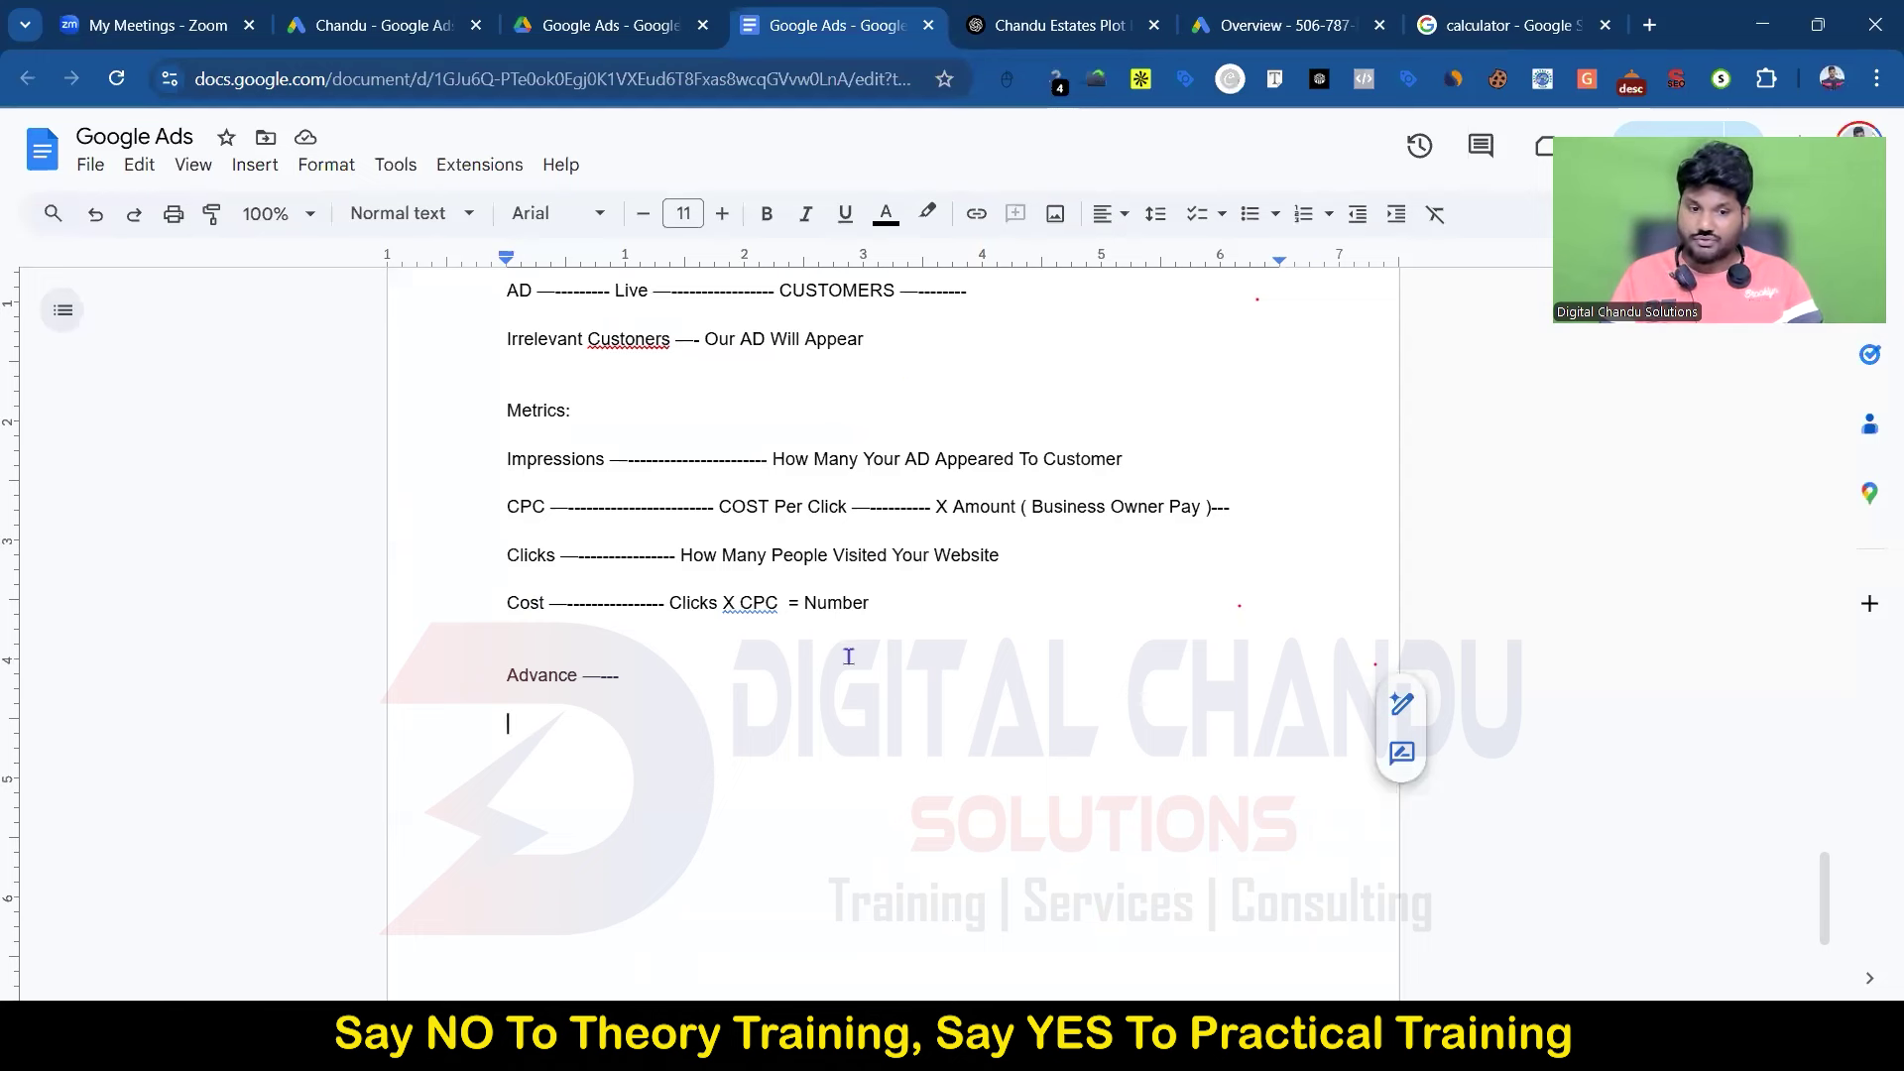
key(Return)
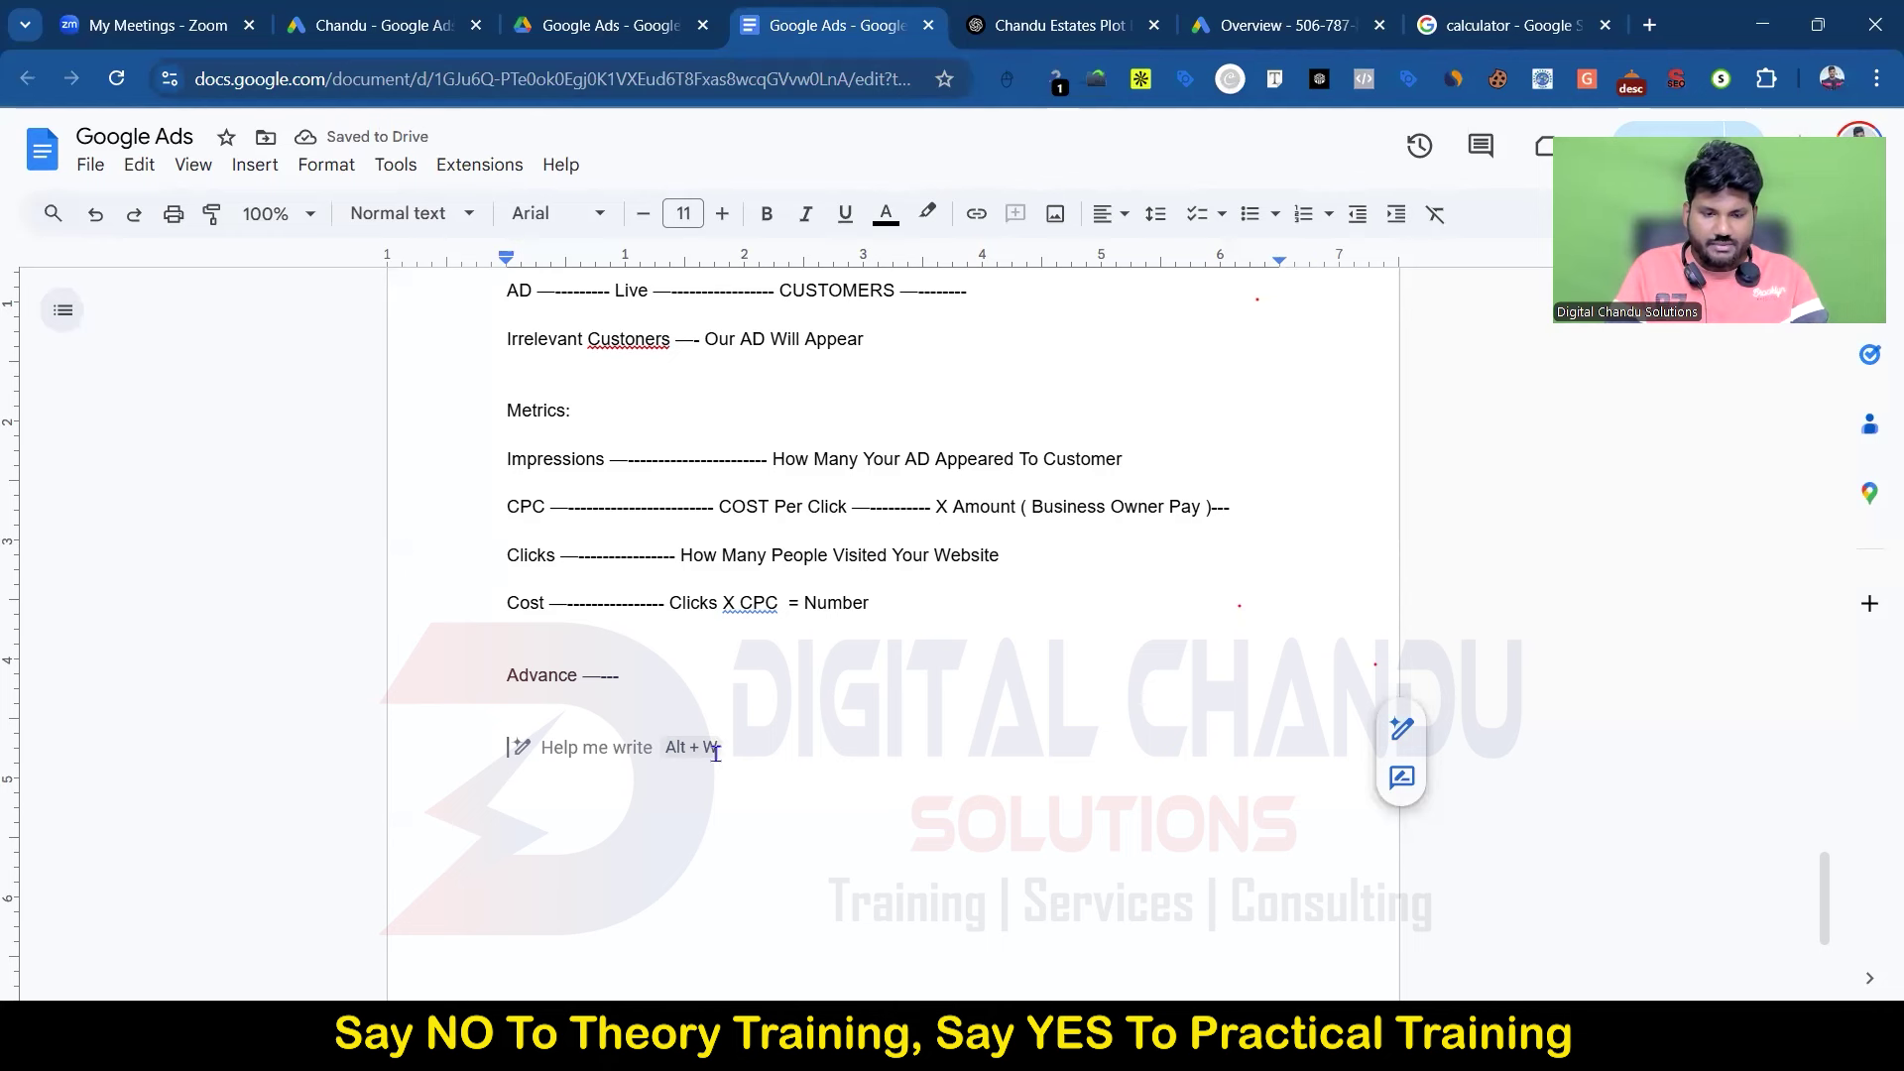
text(18 Visi)
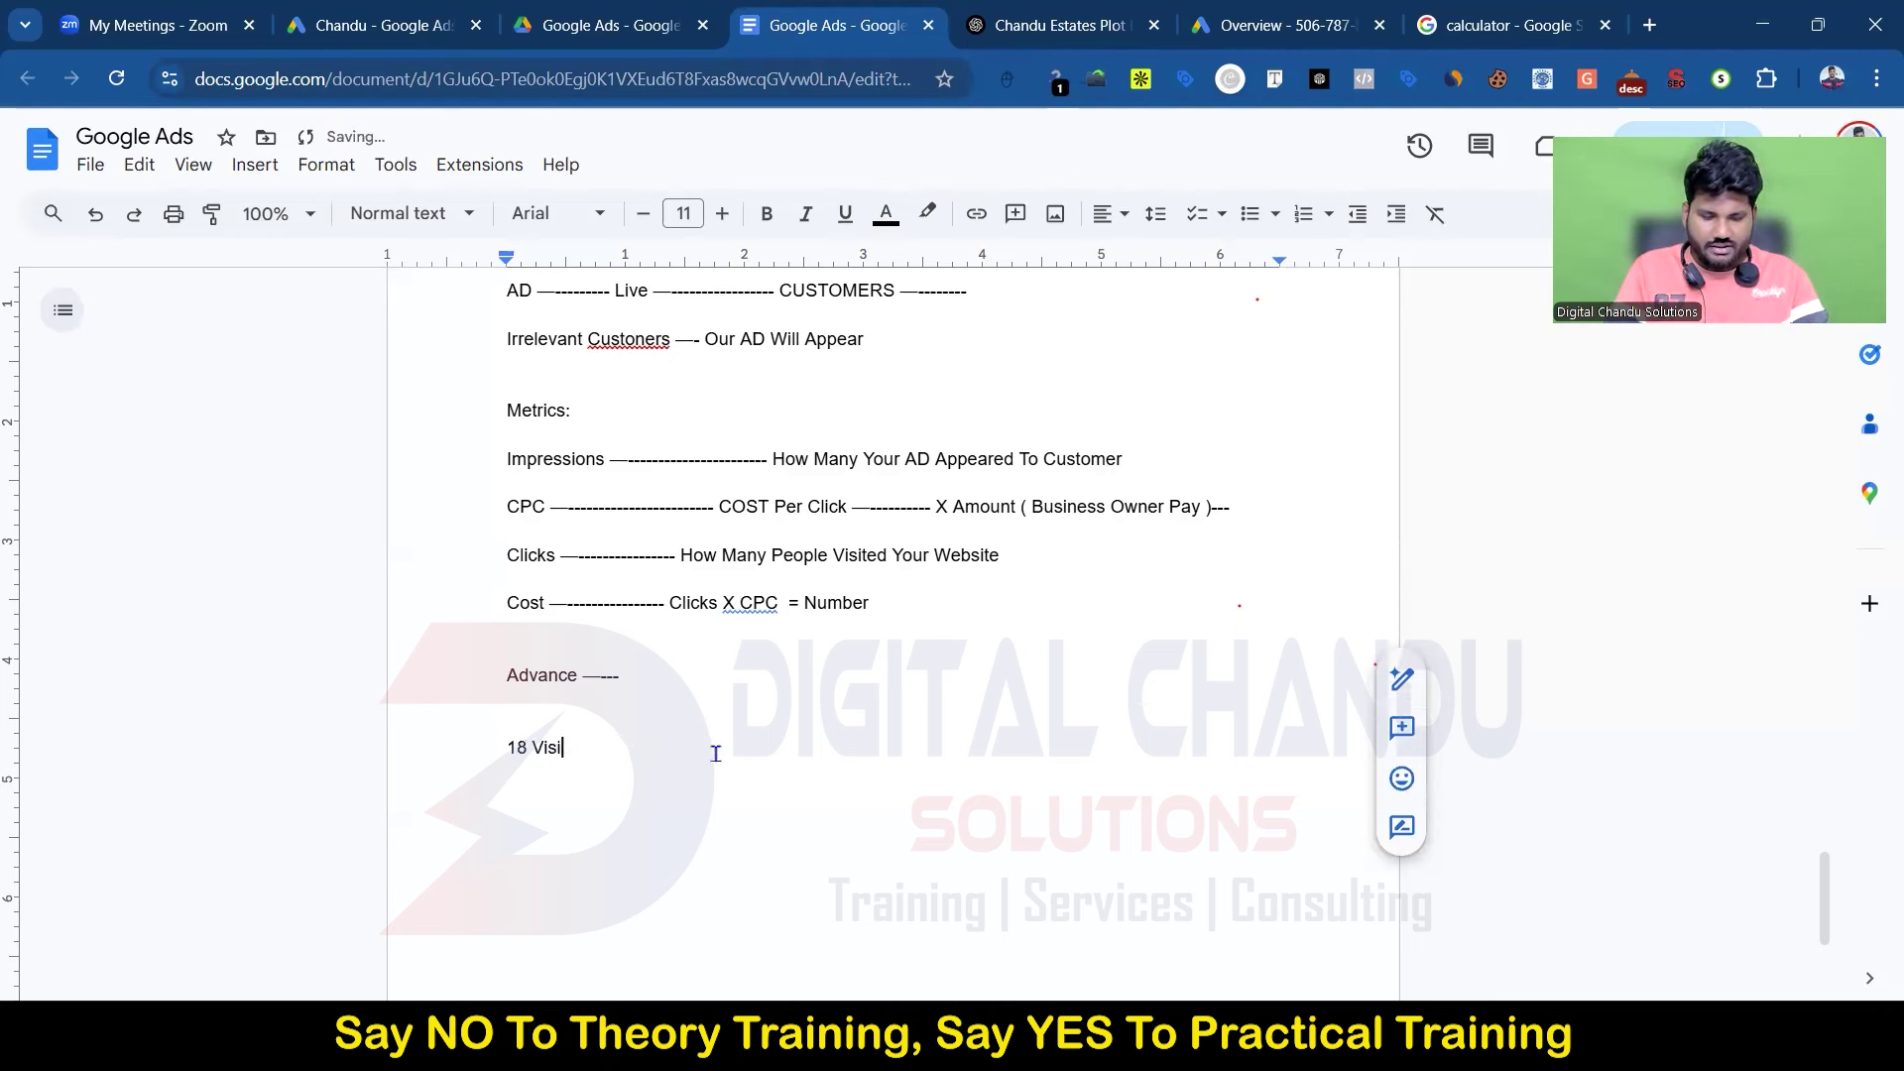
text(ted -----------------)
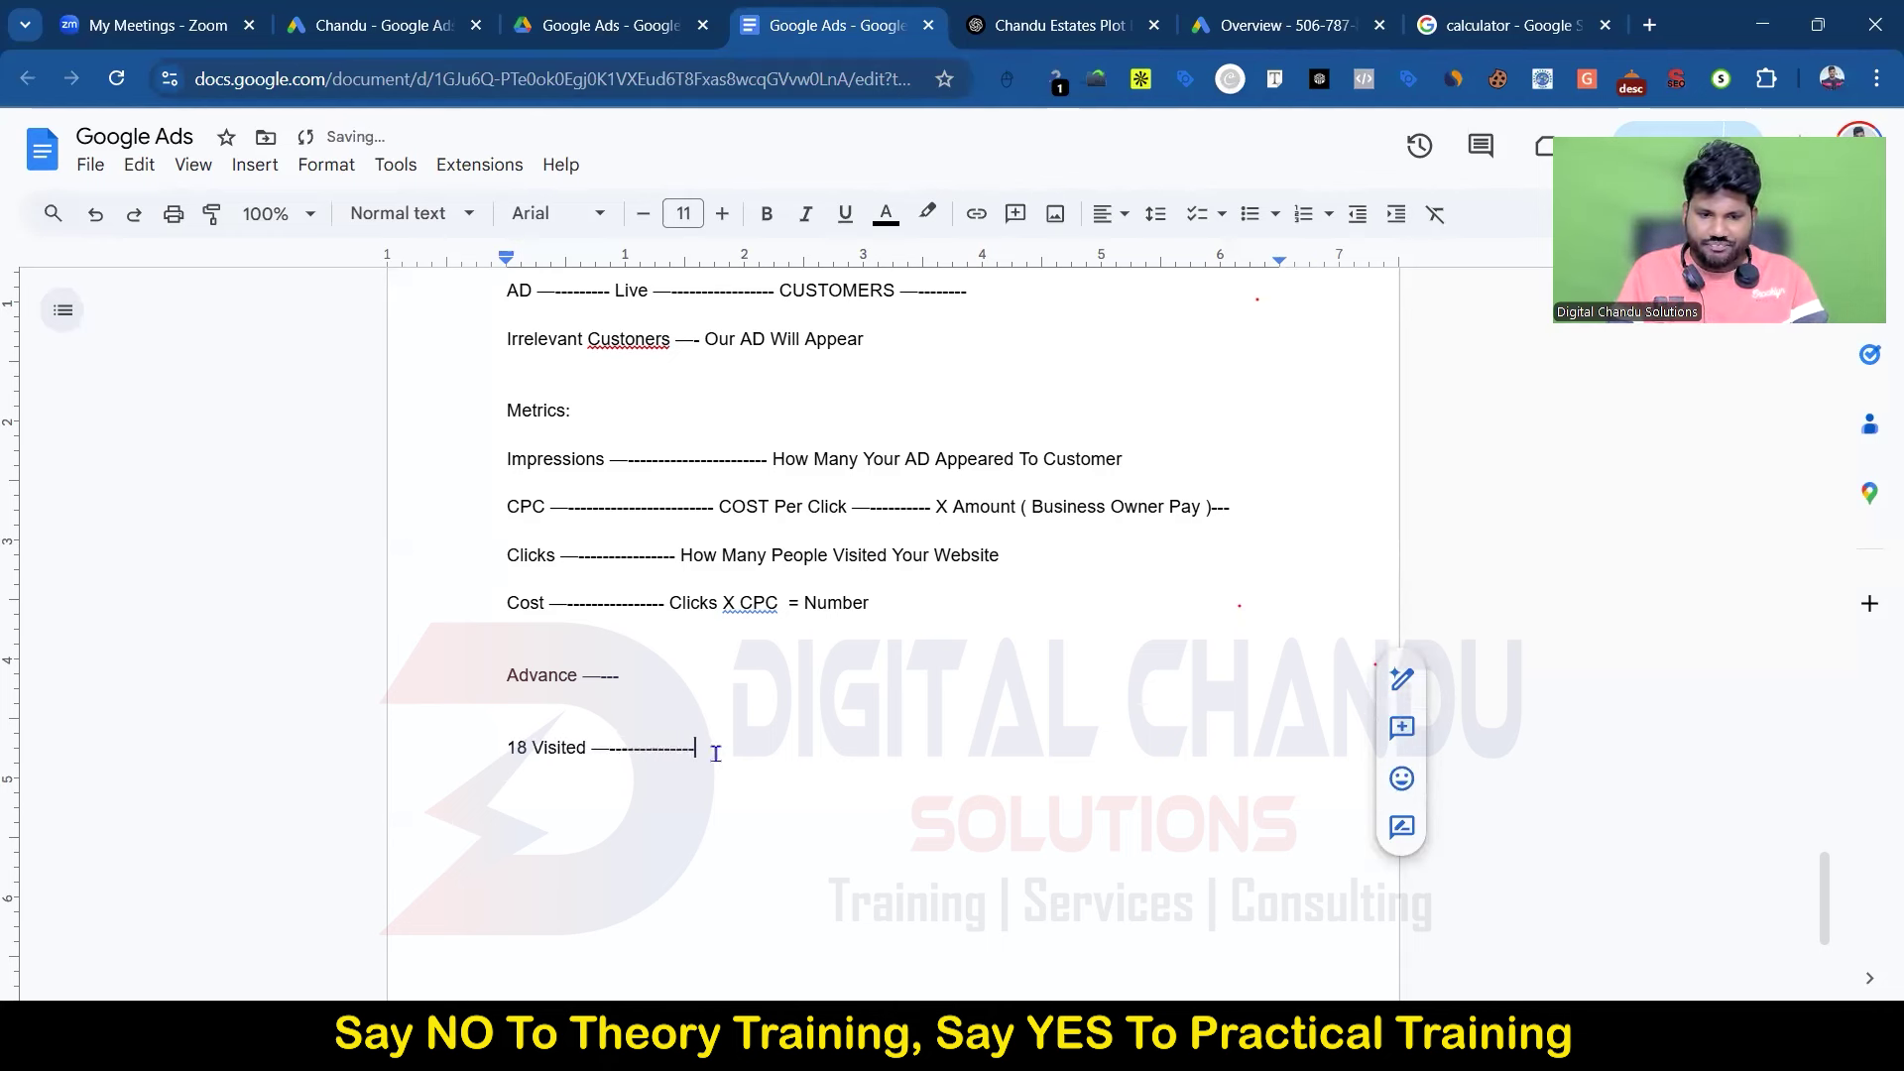
text(----------- 2 -)
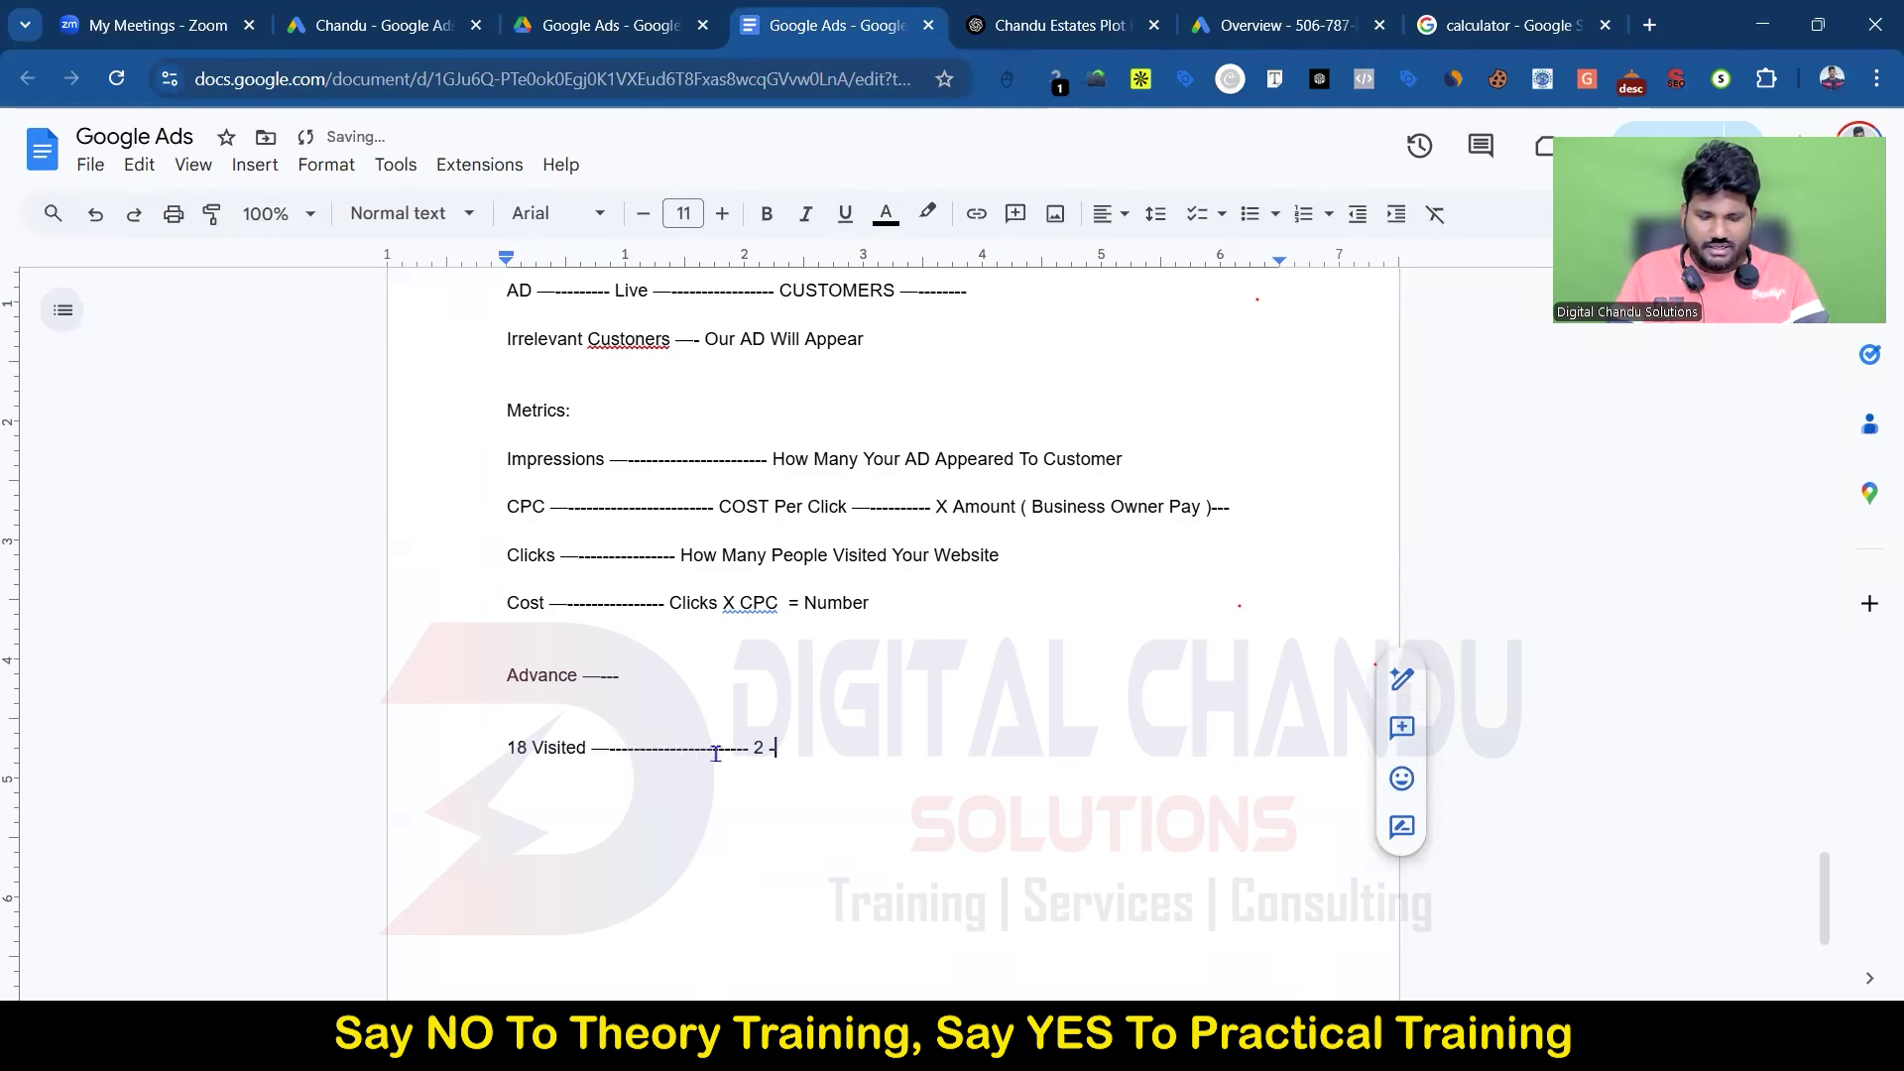
text( 3 Leads)
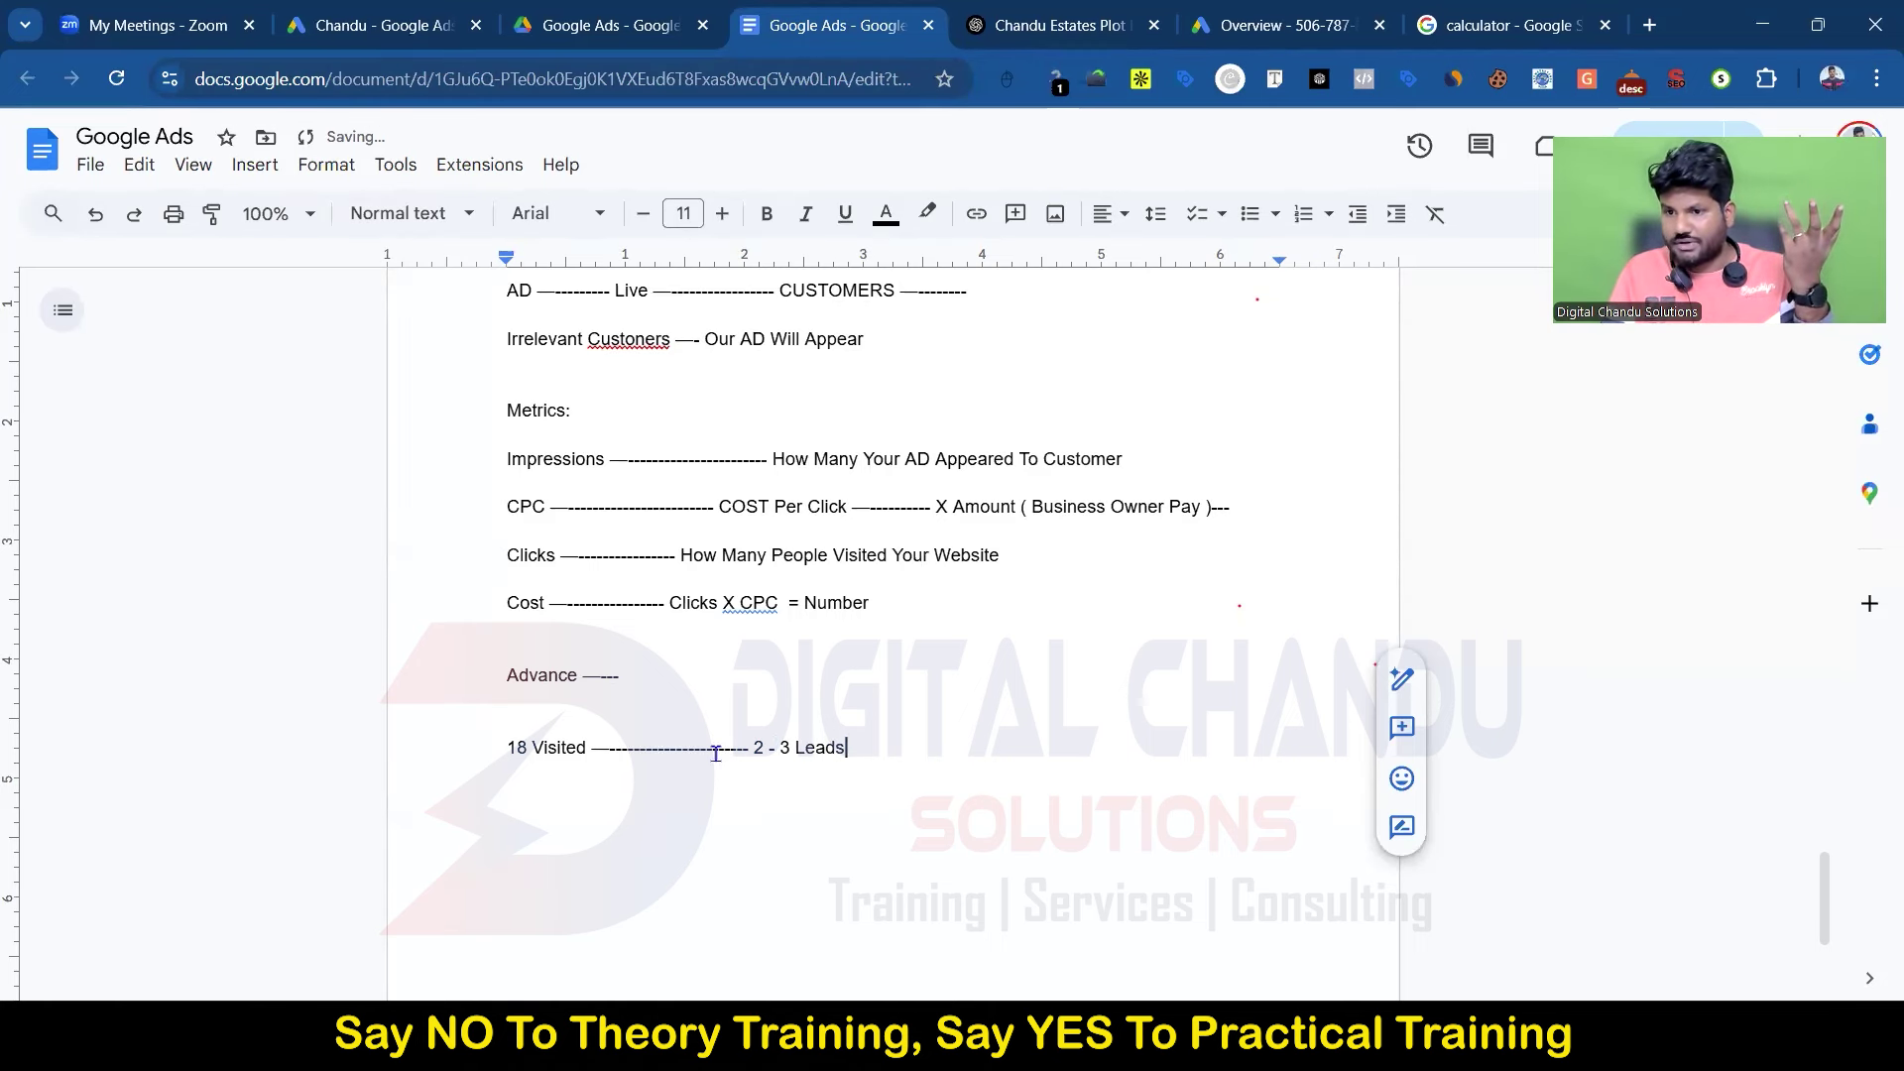
key(Return)
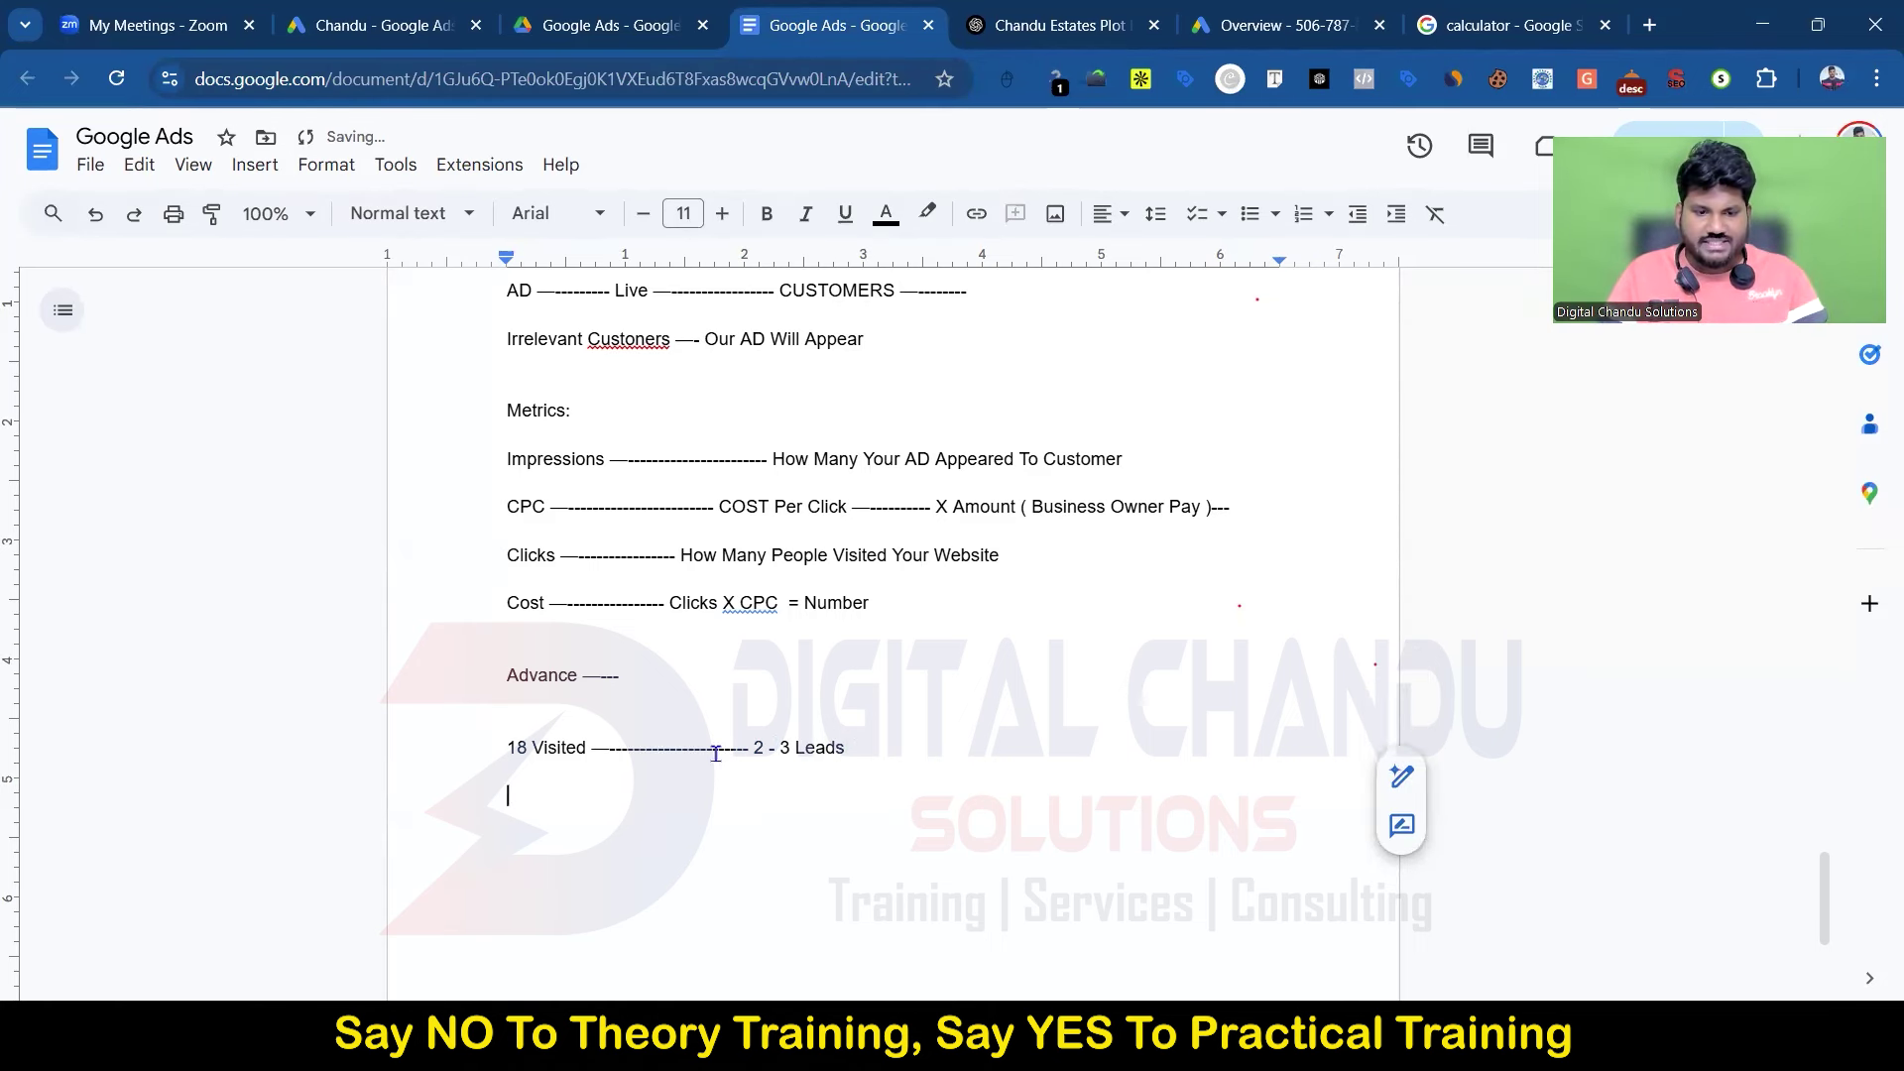
Step: Append 720 to the Cost line, insert blank lines below it and highlight "2 - 3 Leads"
click(913, 604)
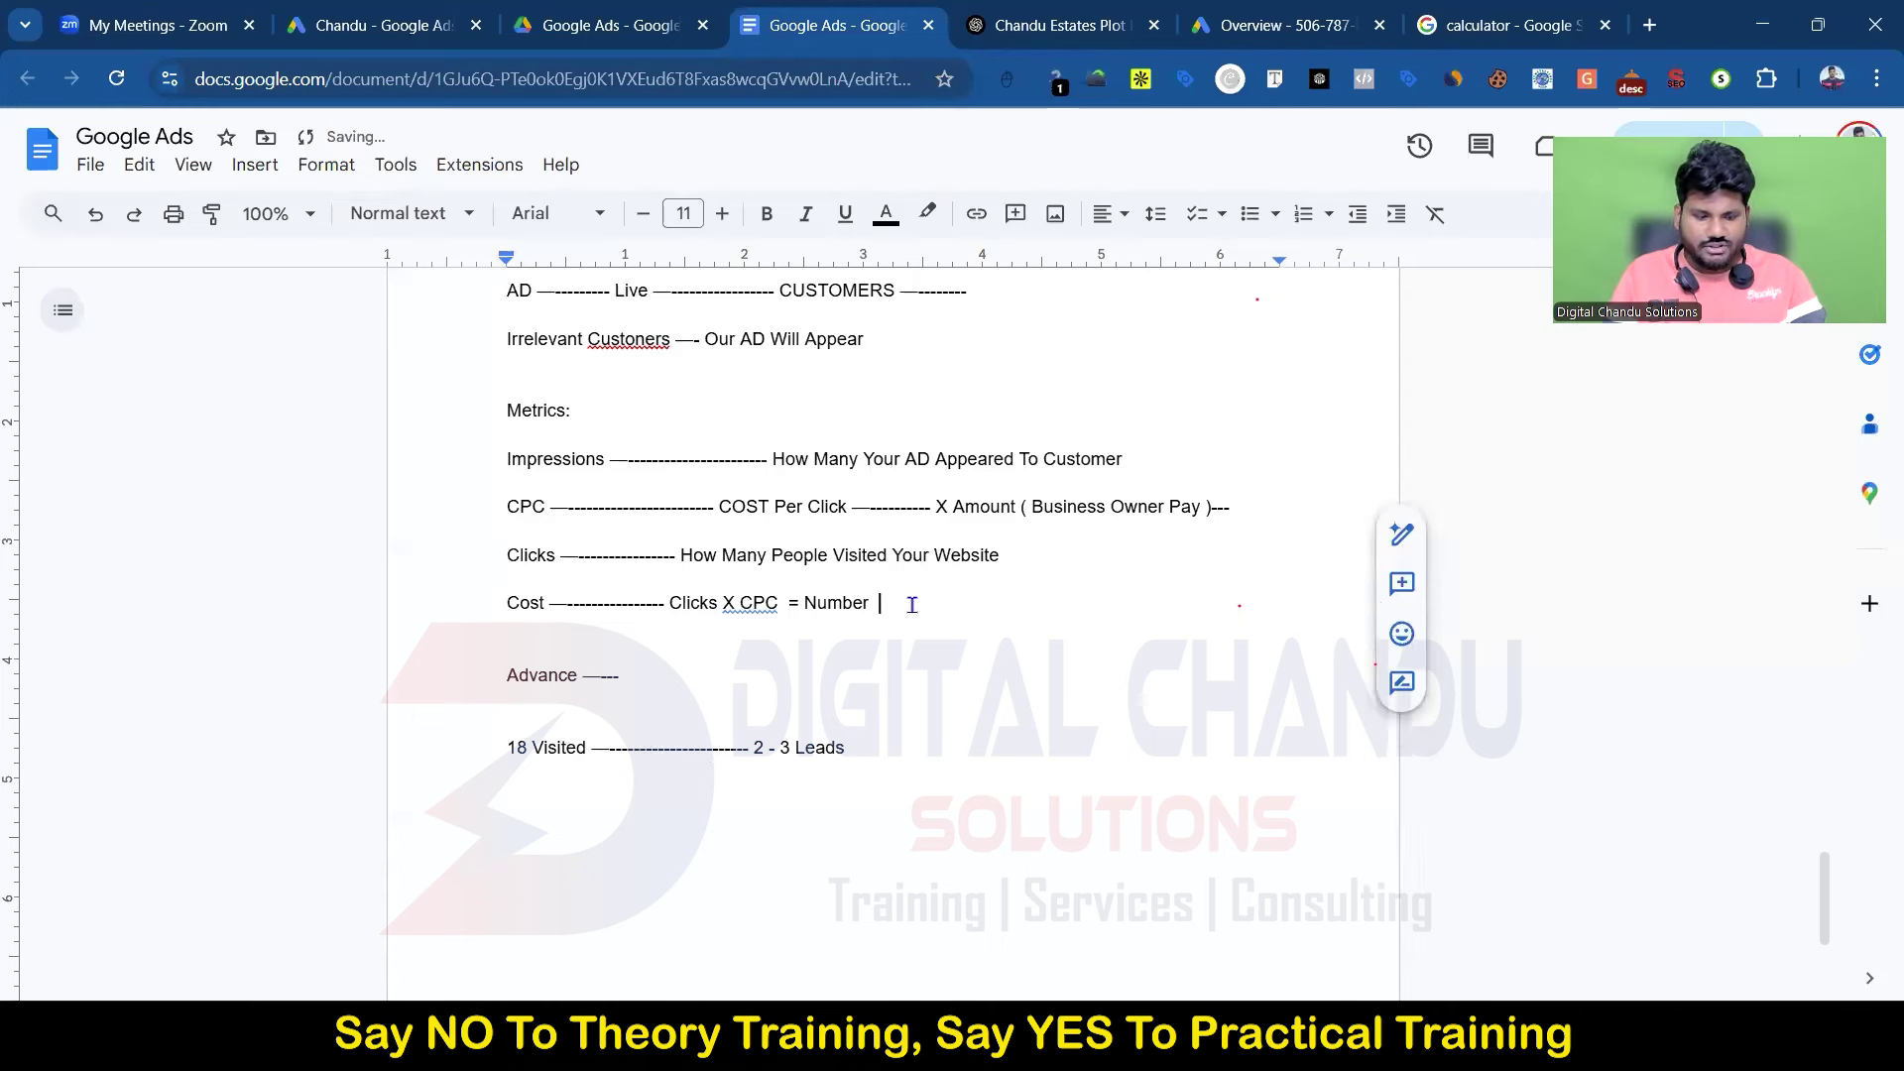
text(720)
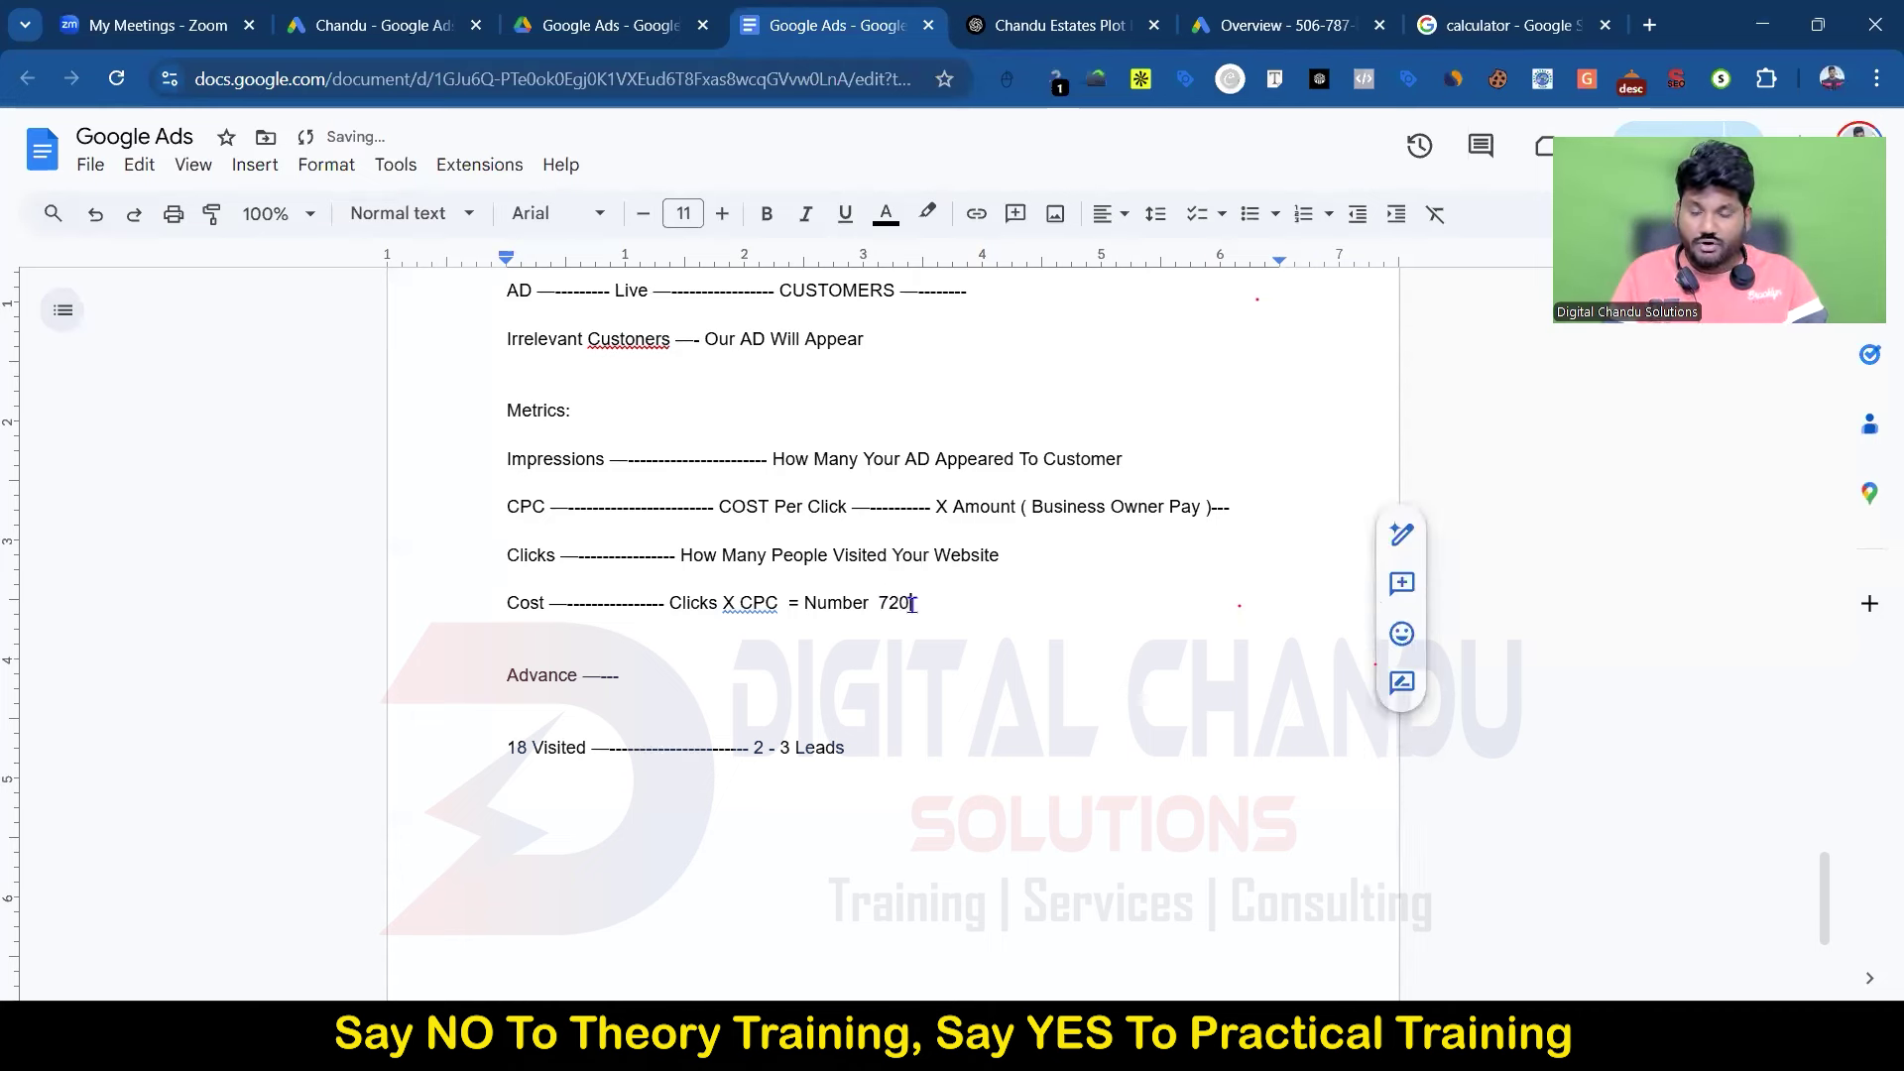
key(Return)
key(Return)
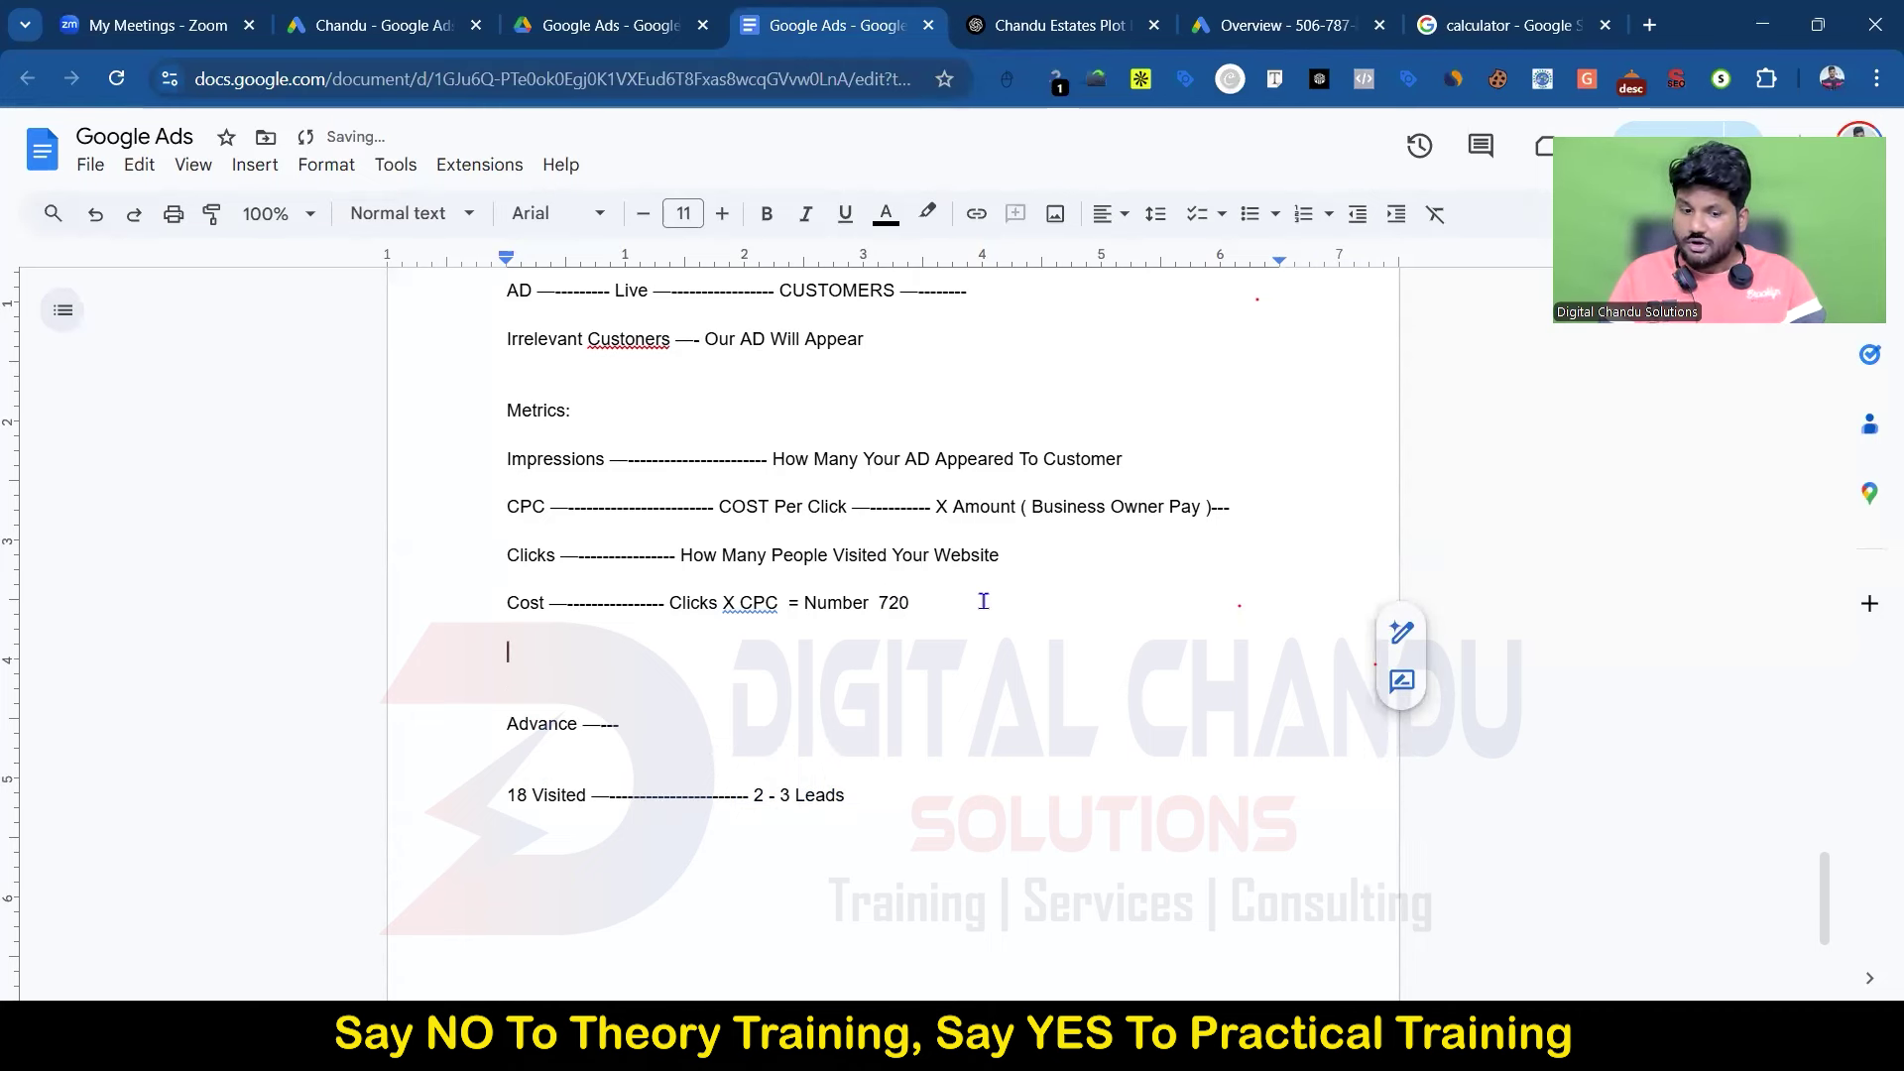
drag(750, 794, 865, 793)
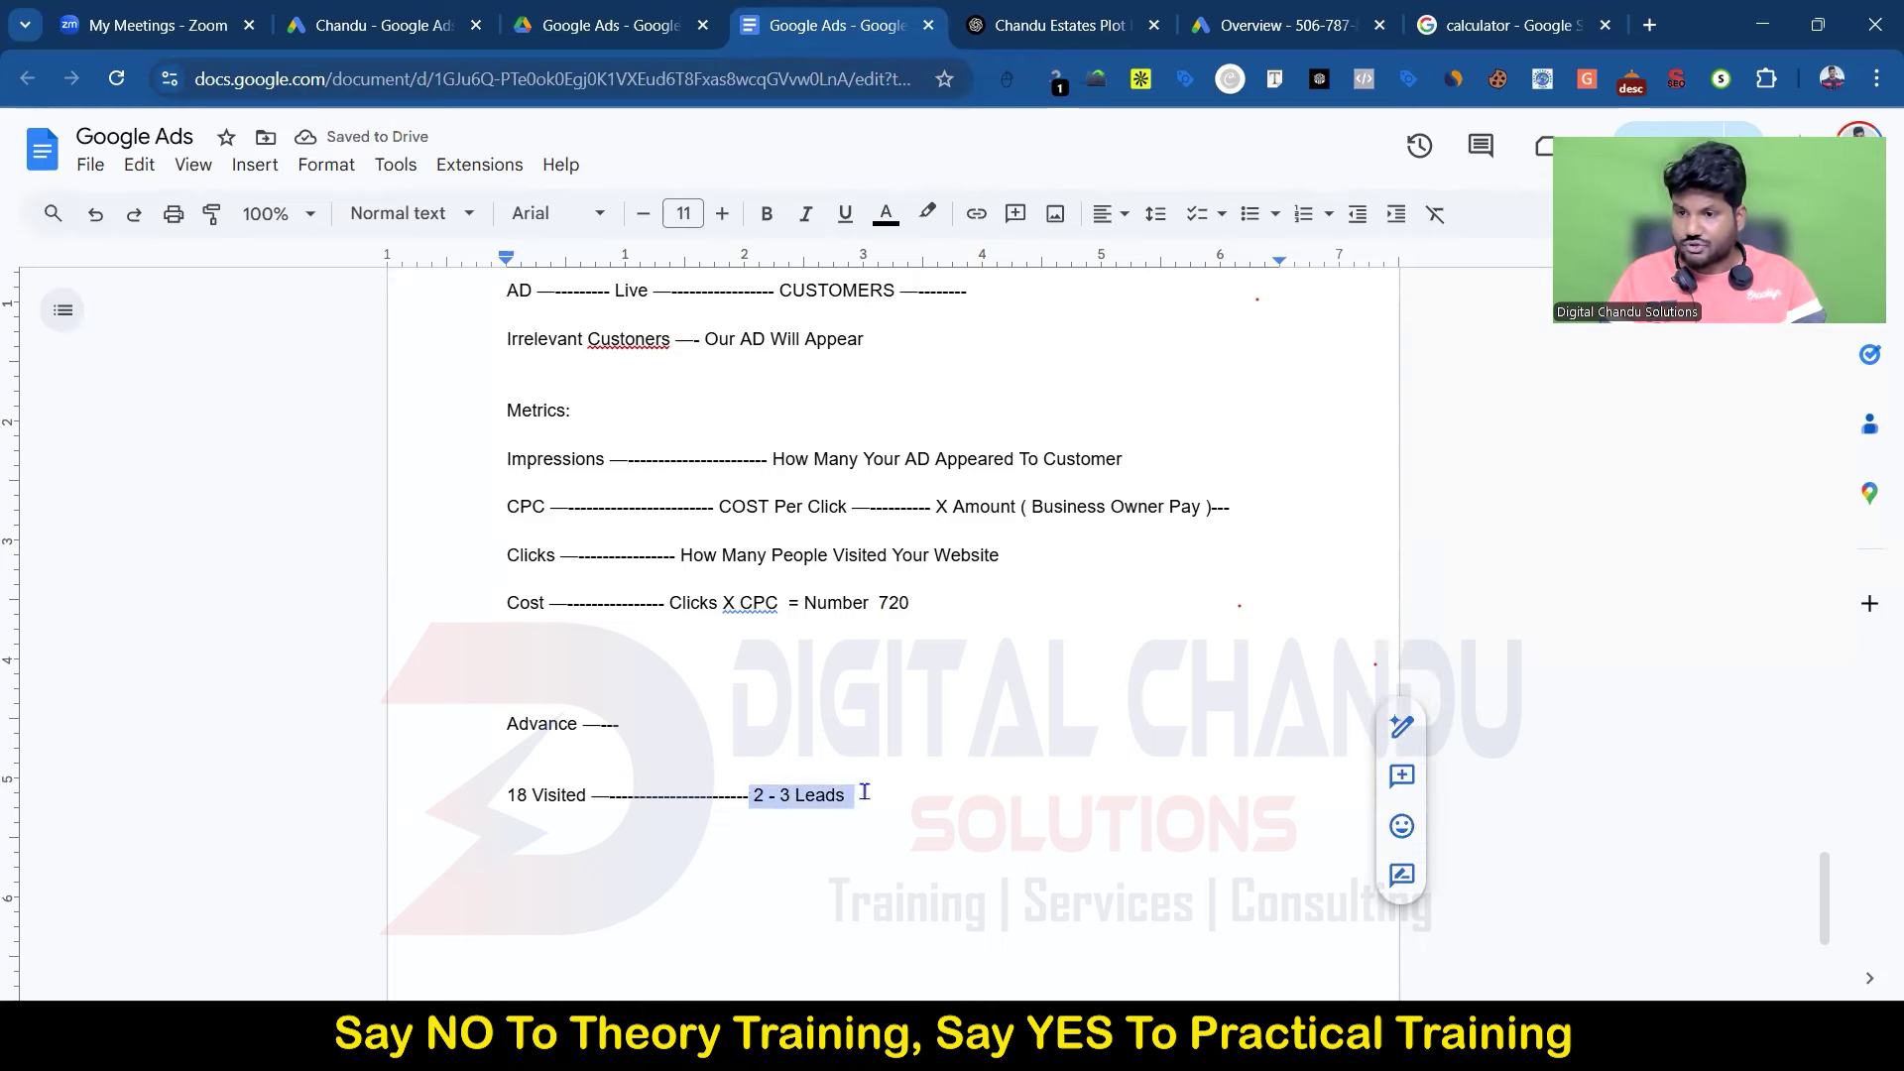
Step: Enter the monthly budget calculation "800 X 30 = 24,000" above the Advance line, and highlight 800 and the leads estimate
click(534, 665)
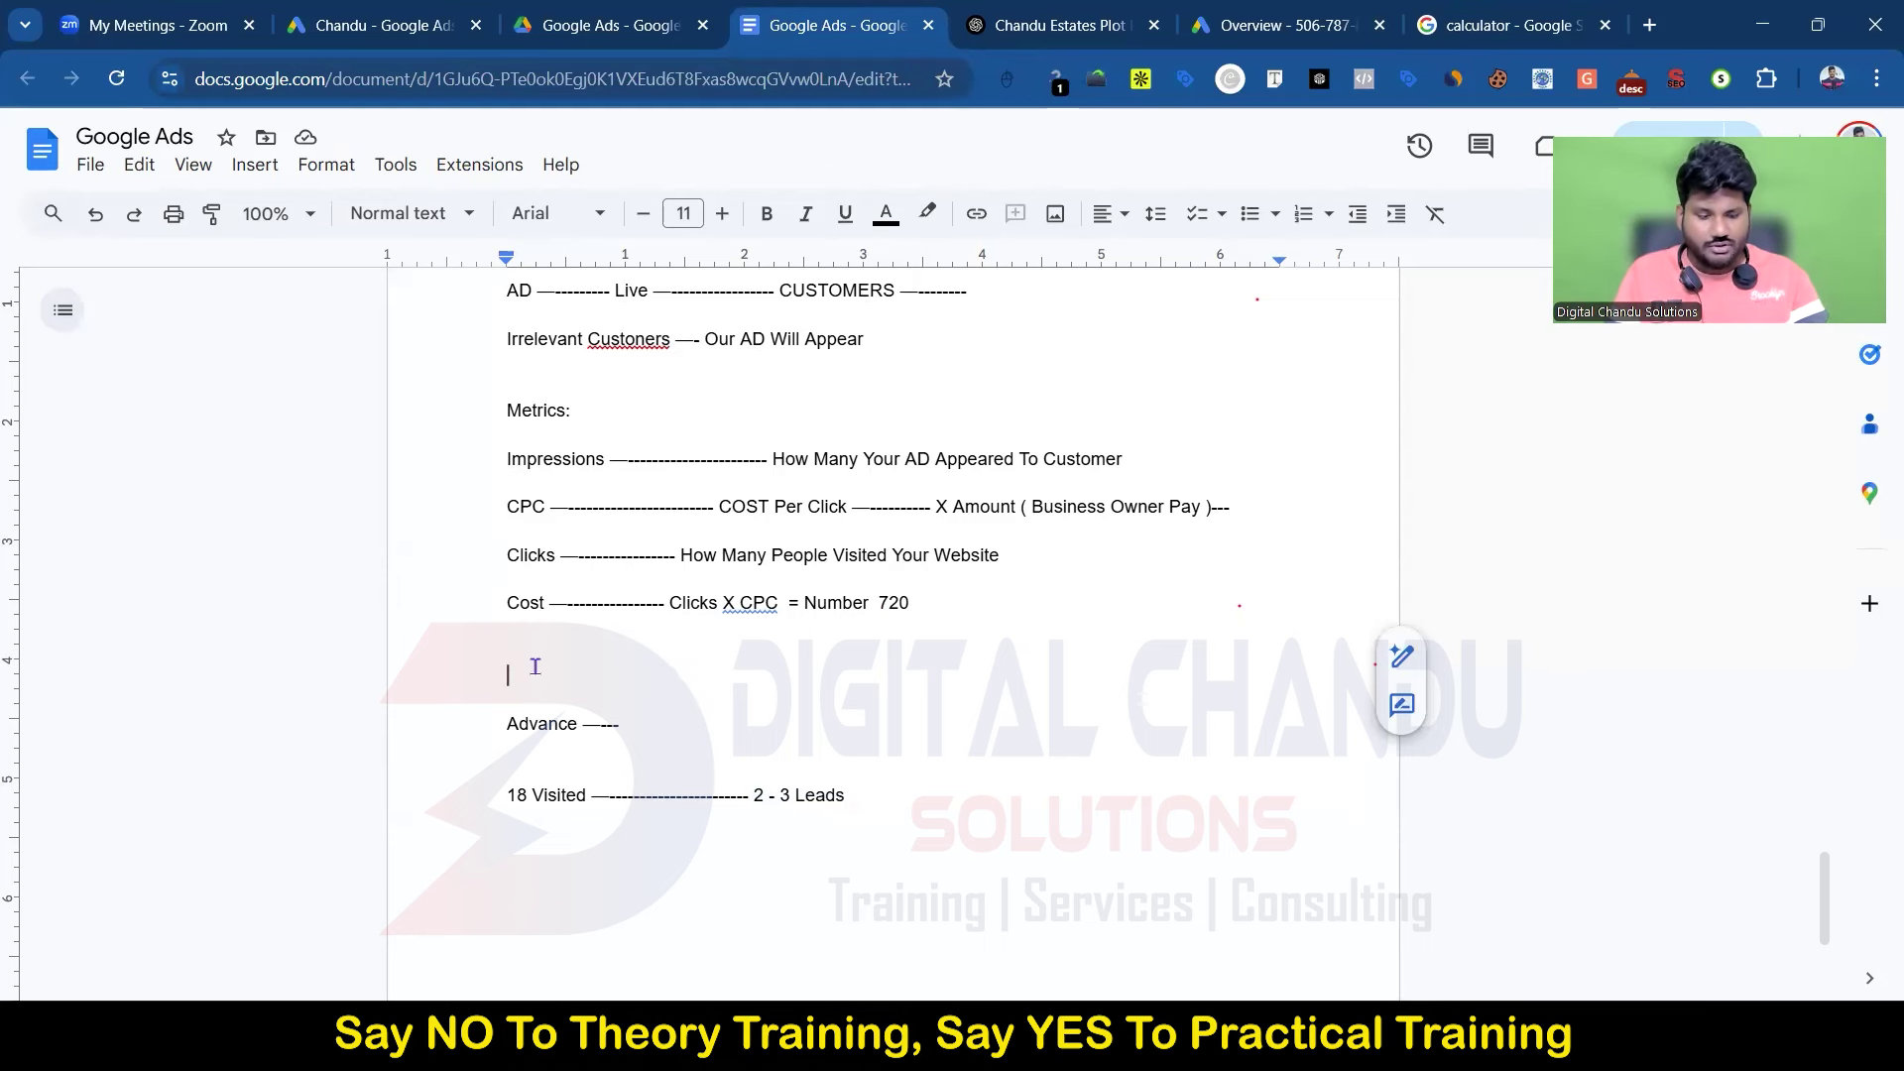
text(80)
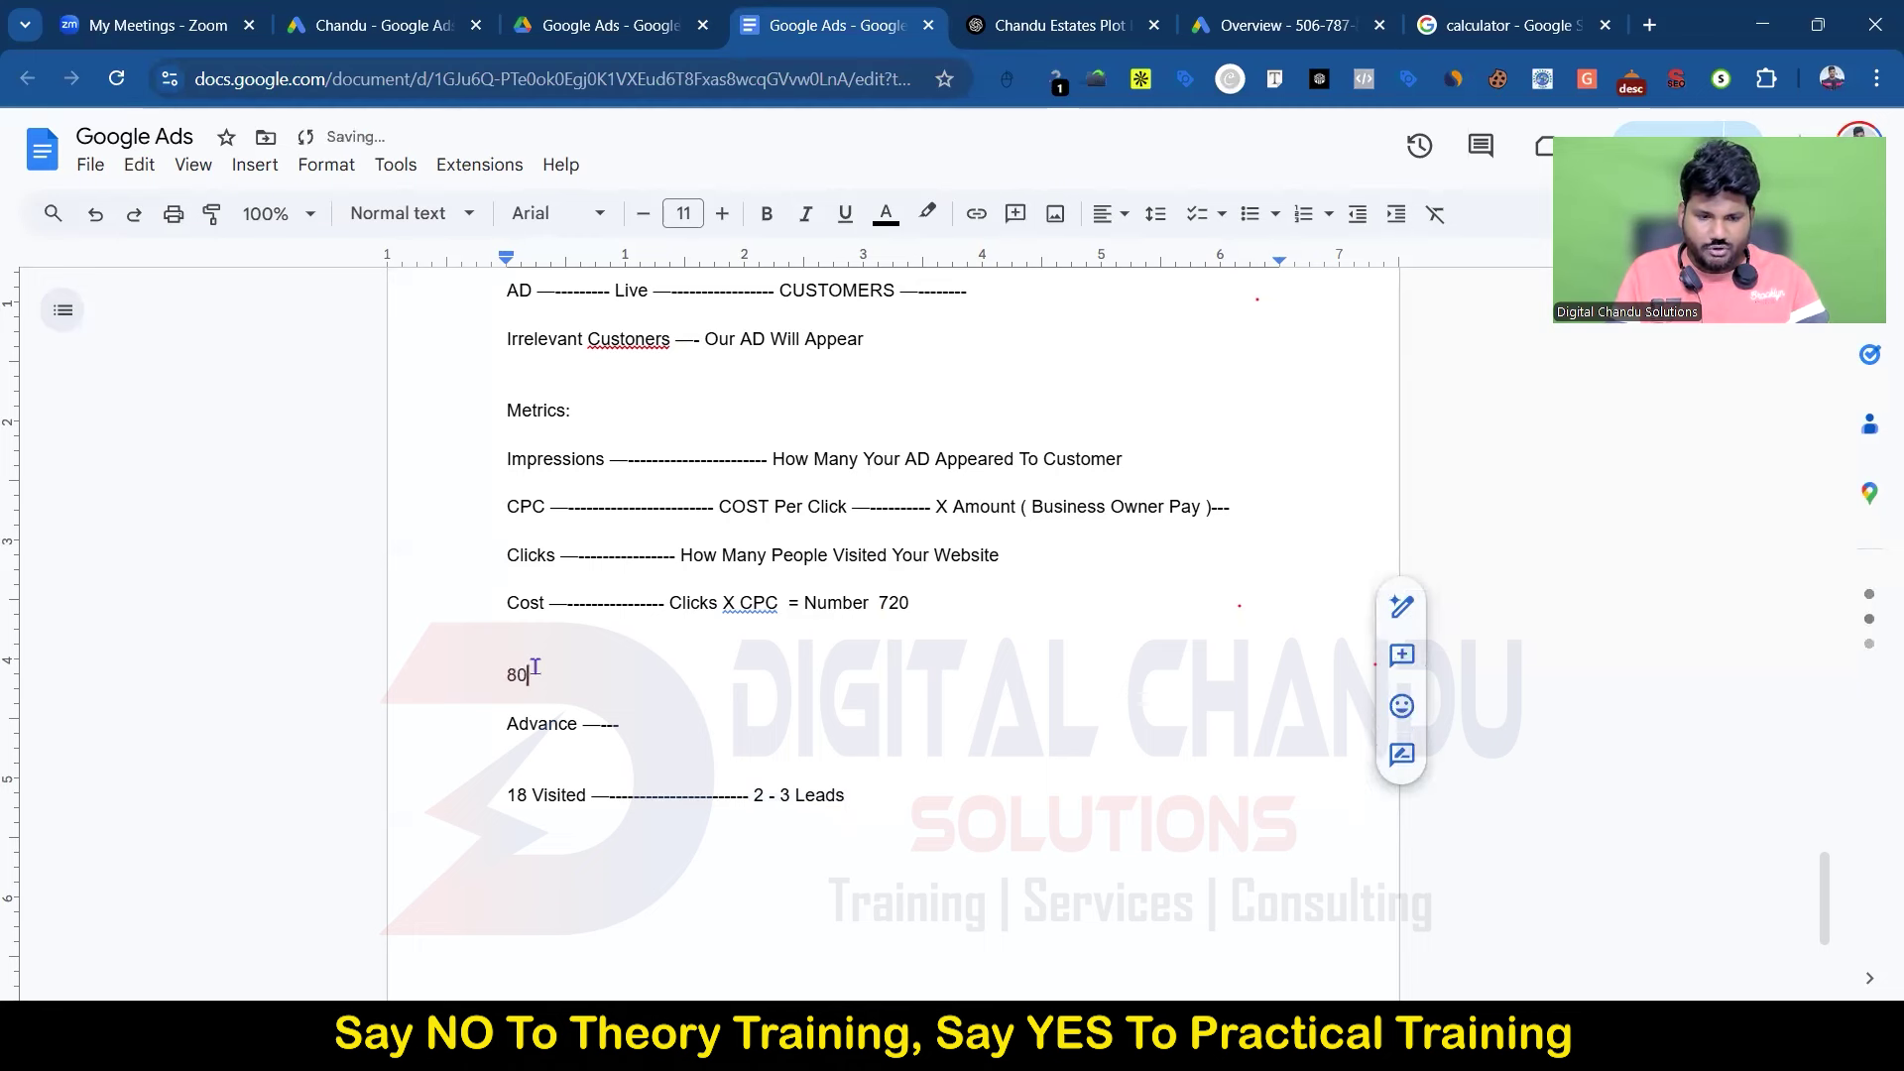
text(0 X 30 = )
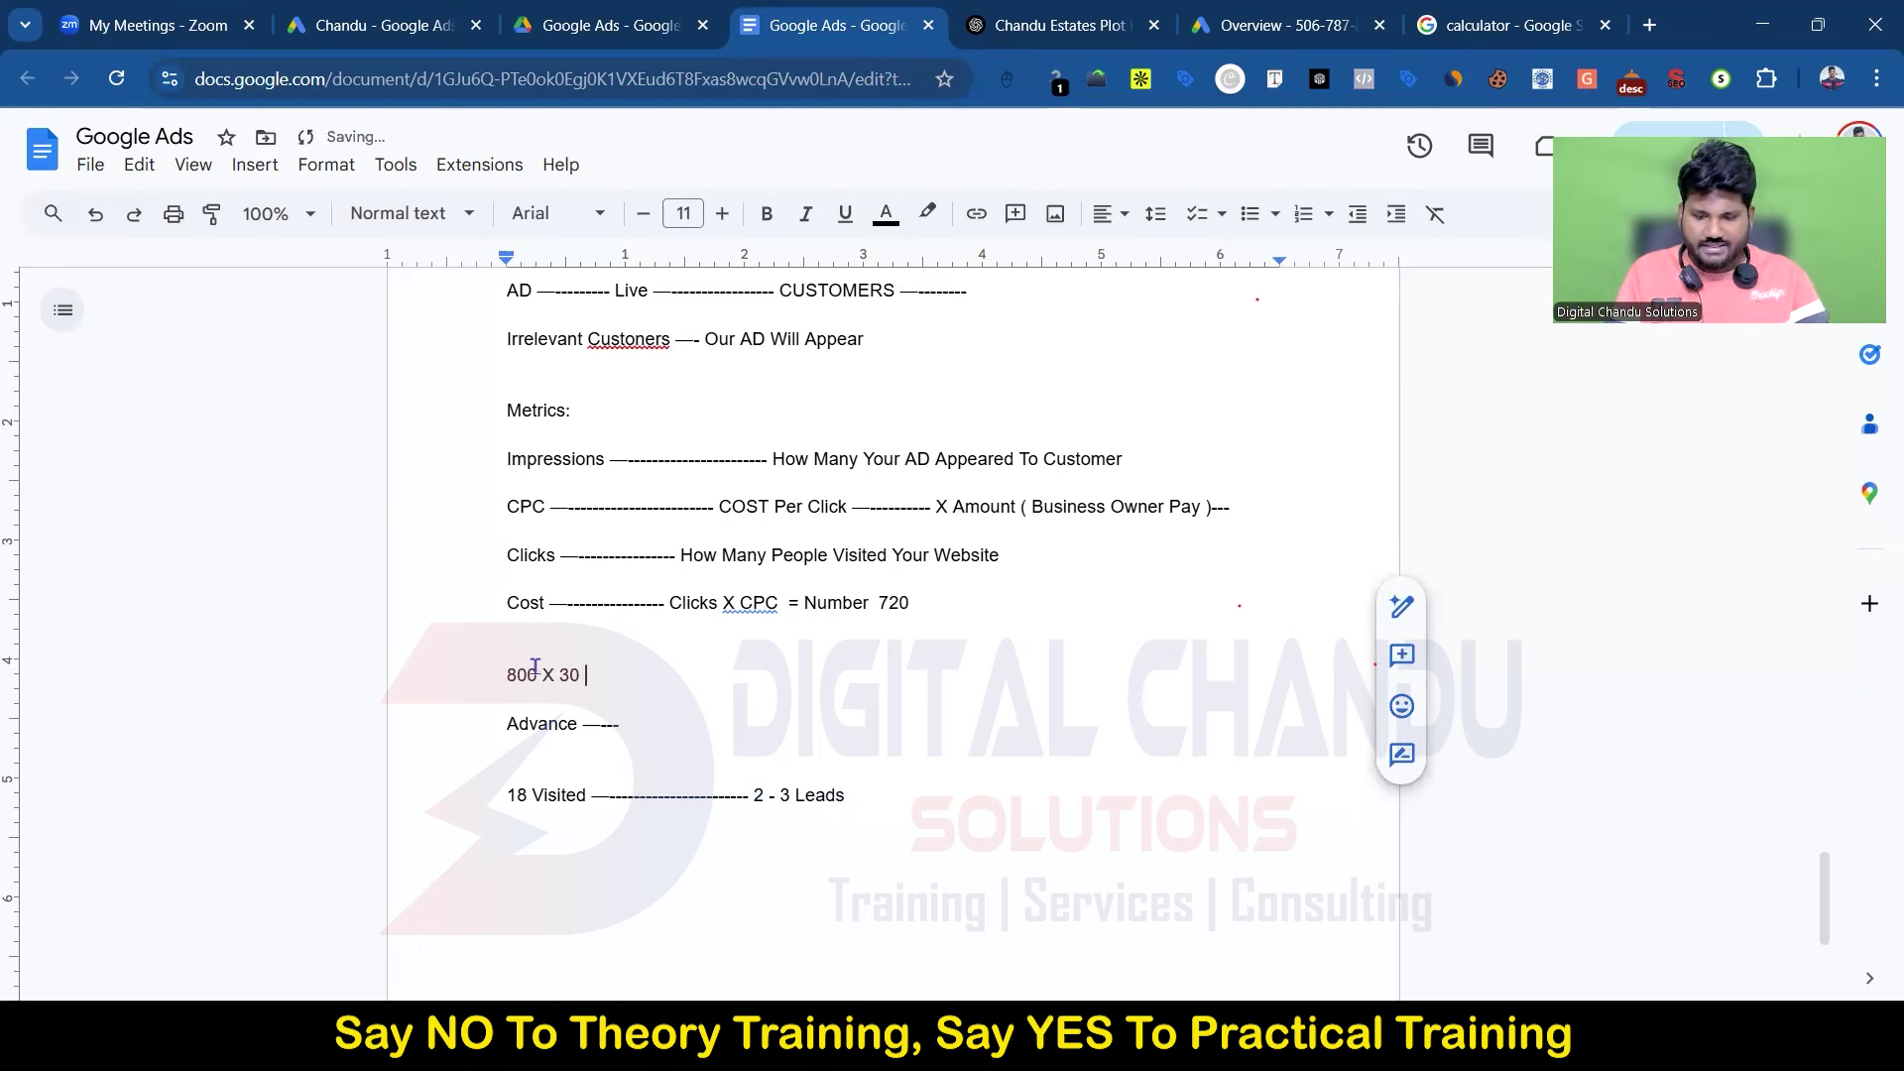
text(24,000)
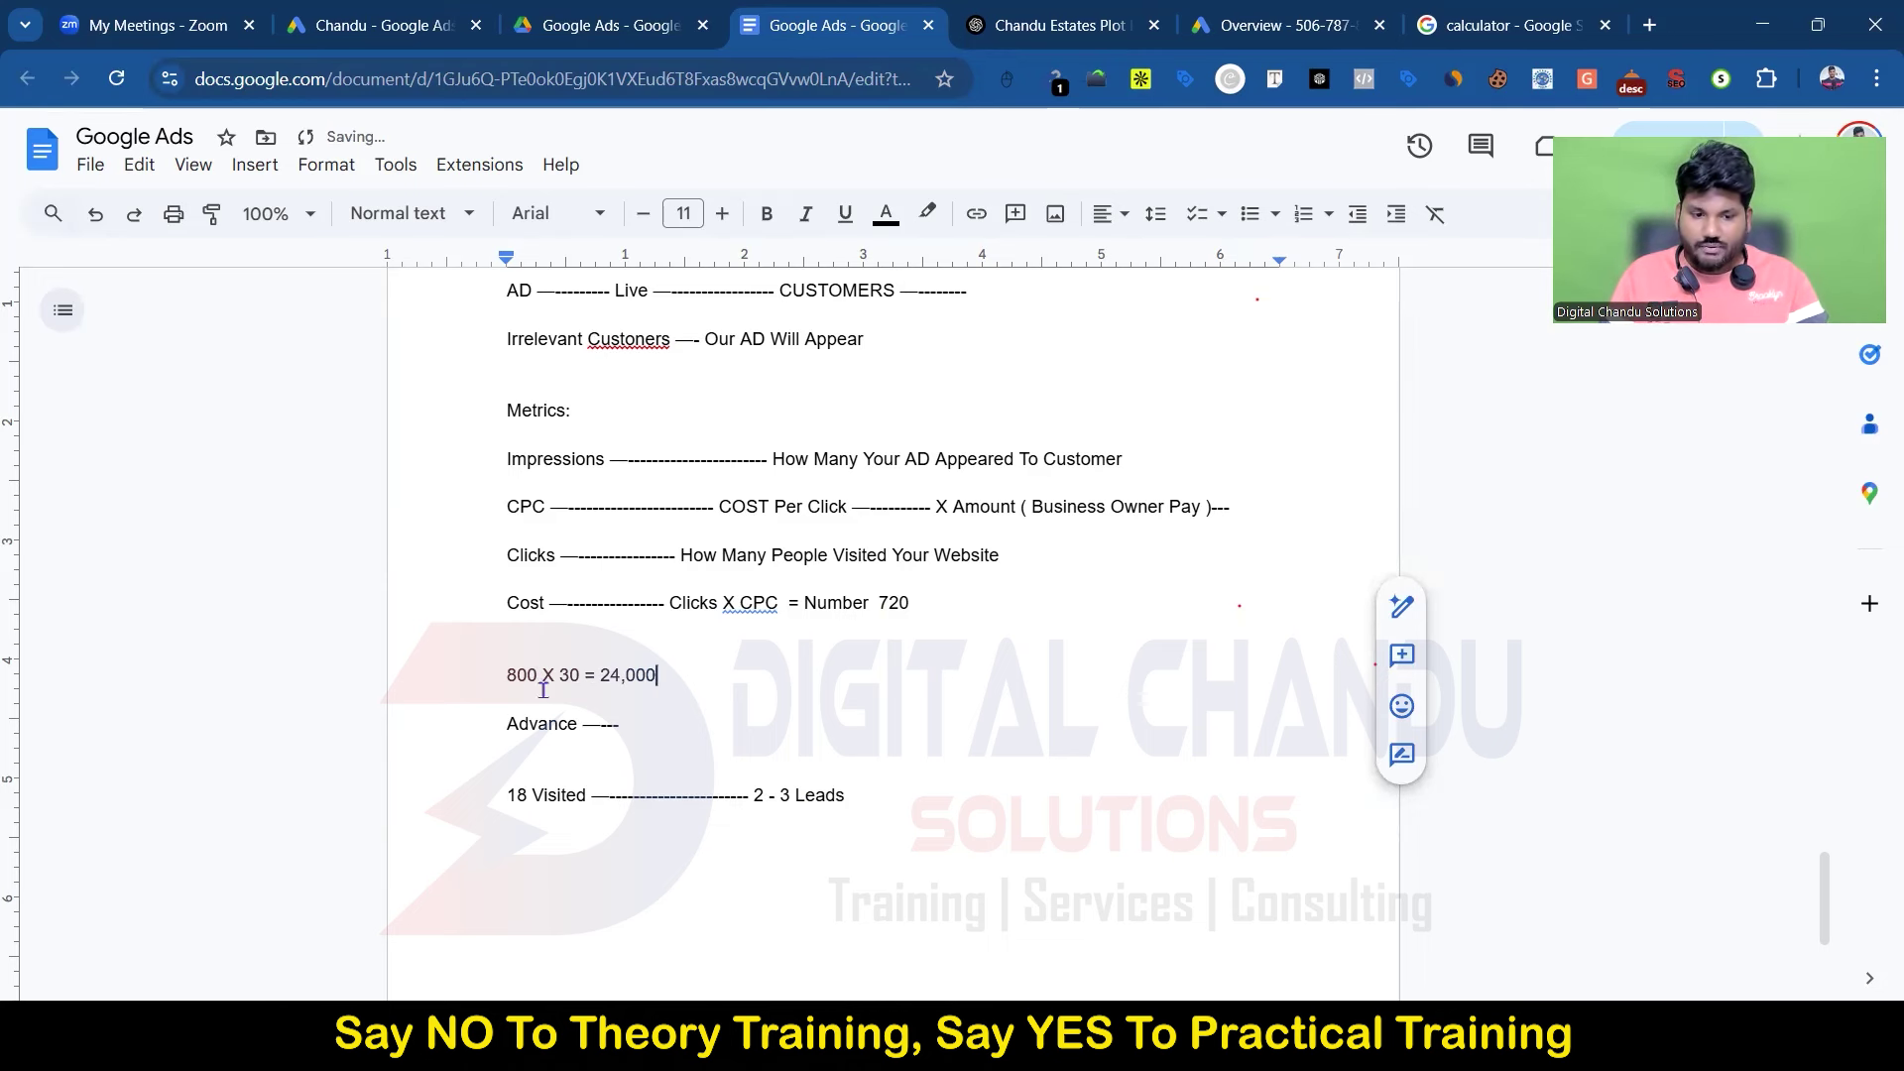
double_click(520, 680)
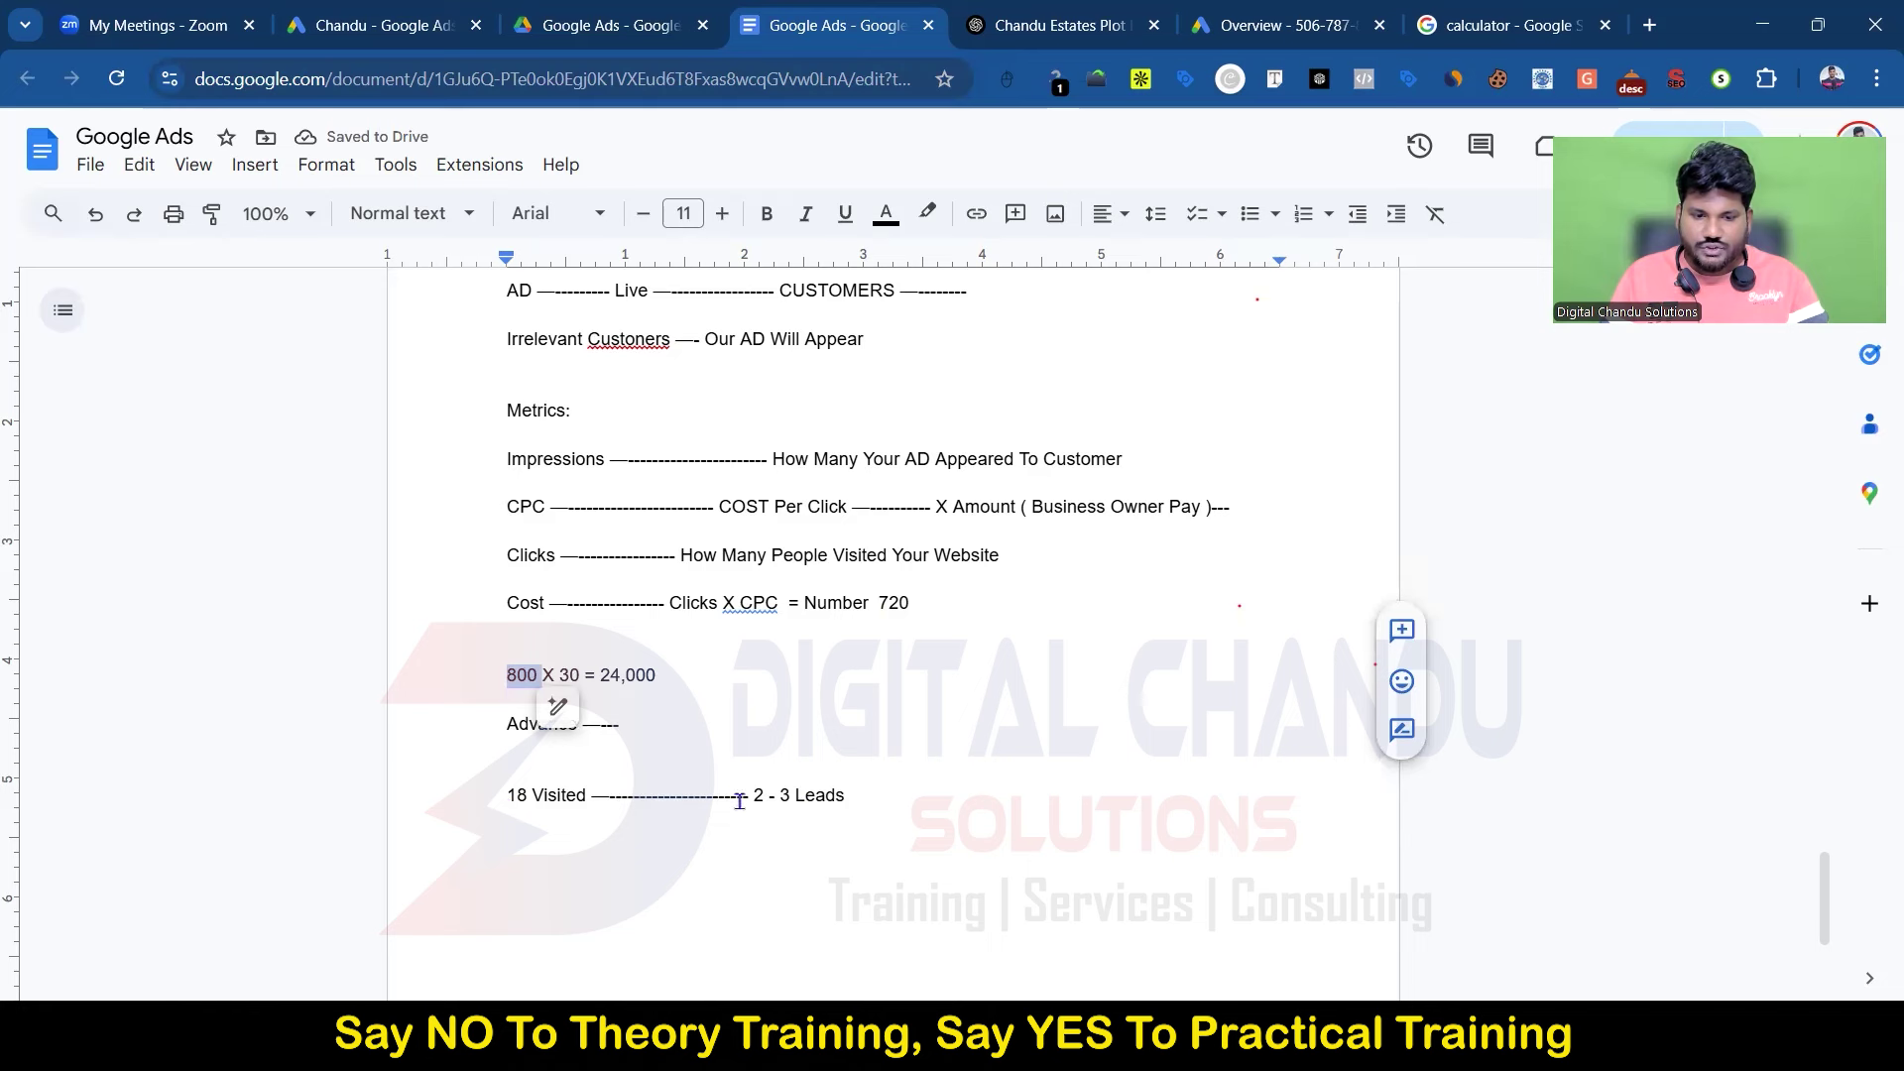
drag(750, 796, 907, 795)
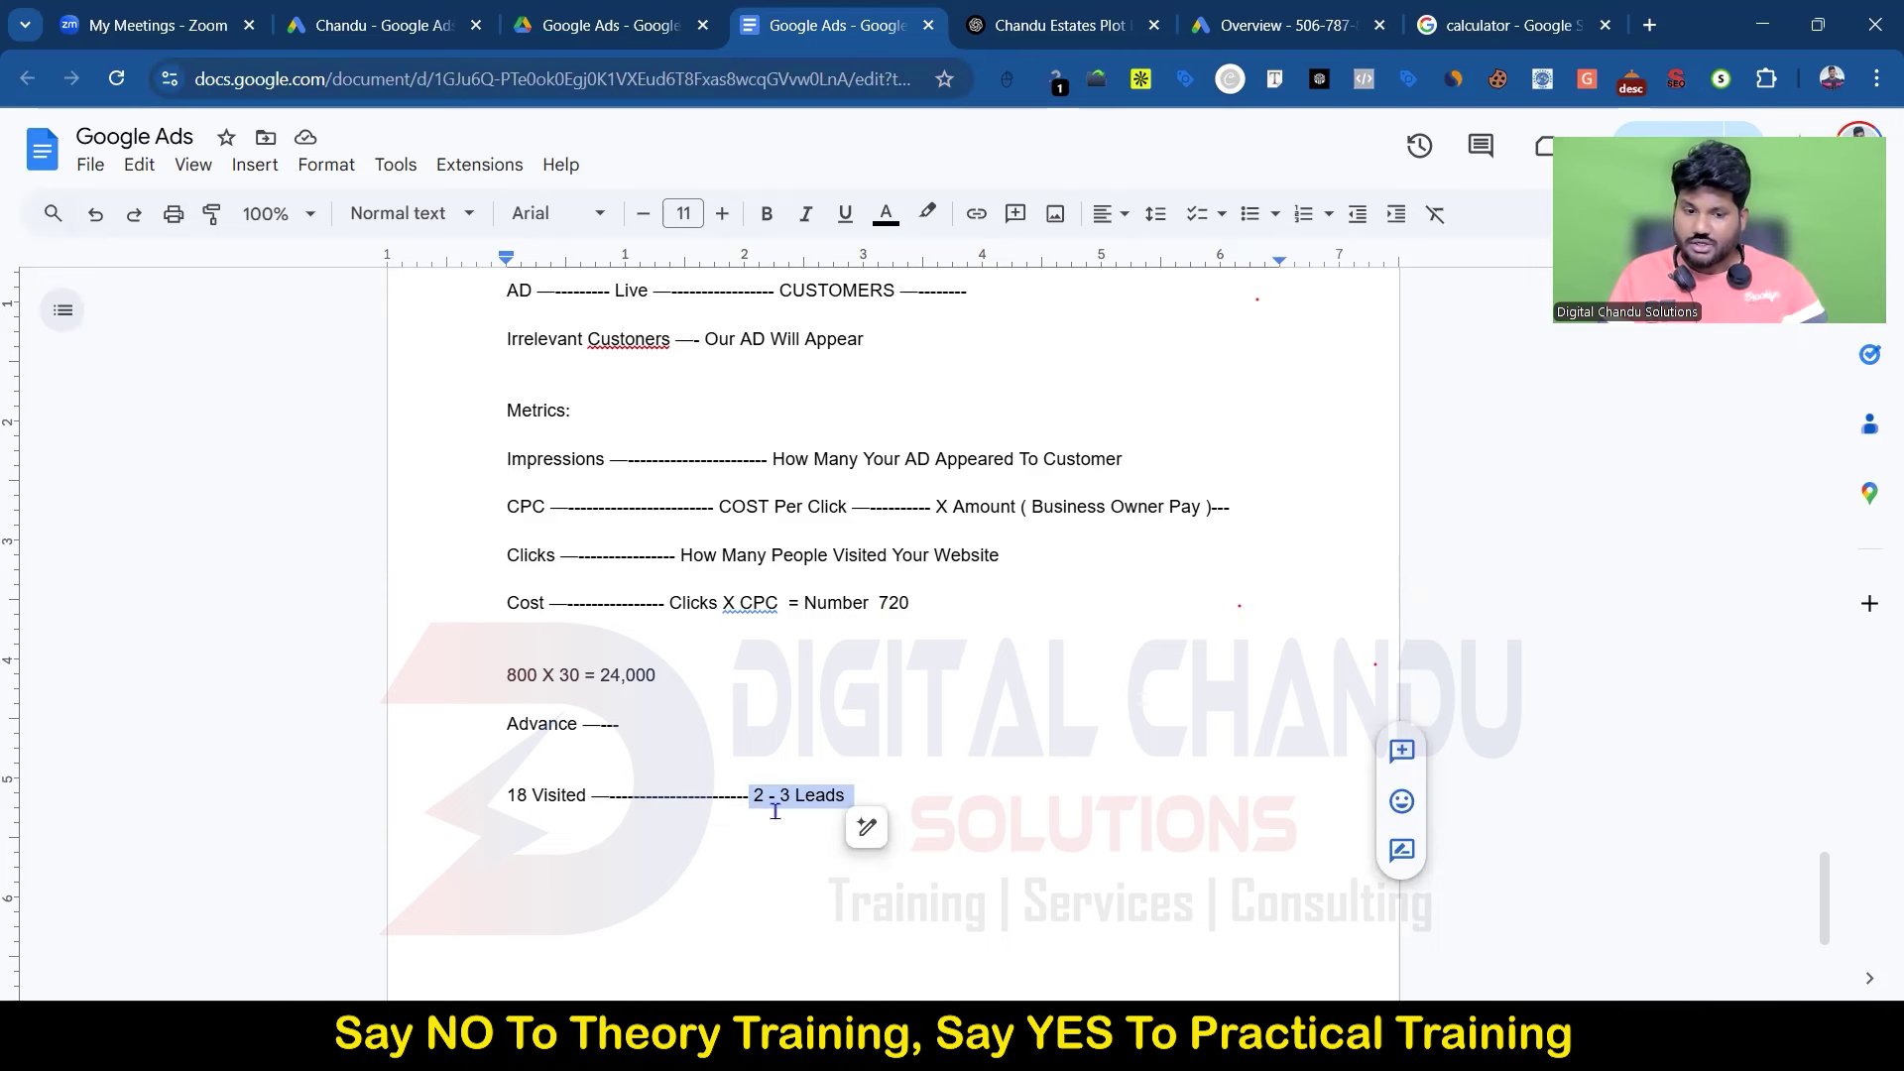
Step: Add the monthly leads calculation "3 X 30 = 90 Leads" below the 18 Visited line
click(868, 797)
key(Return)
scroll(867, 797, down, 2)
text(3 )
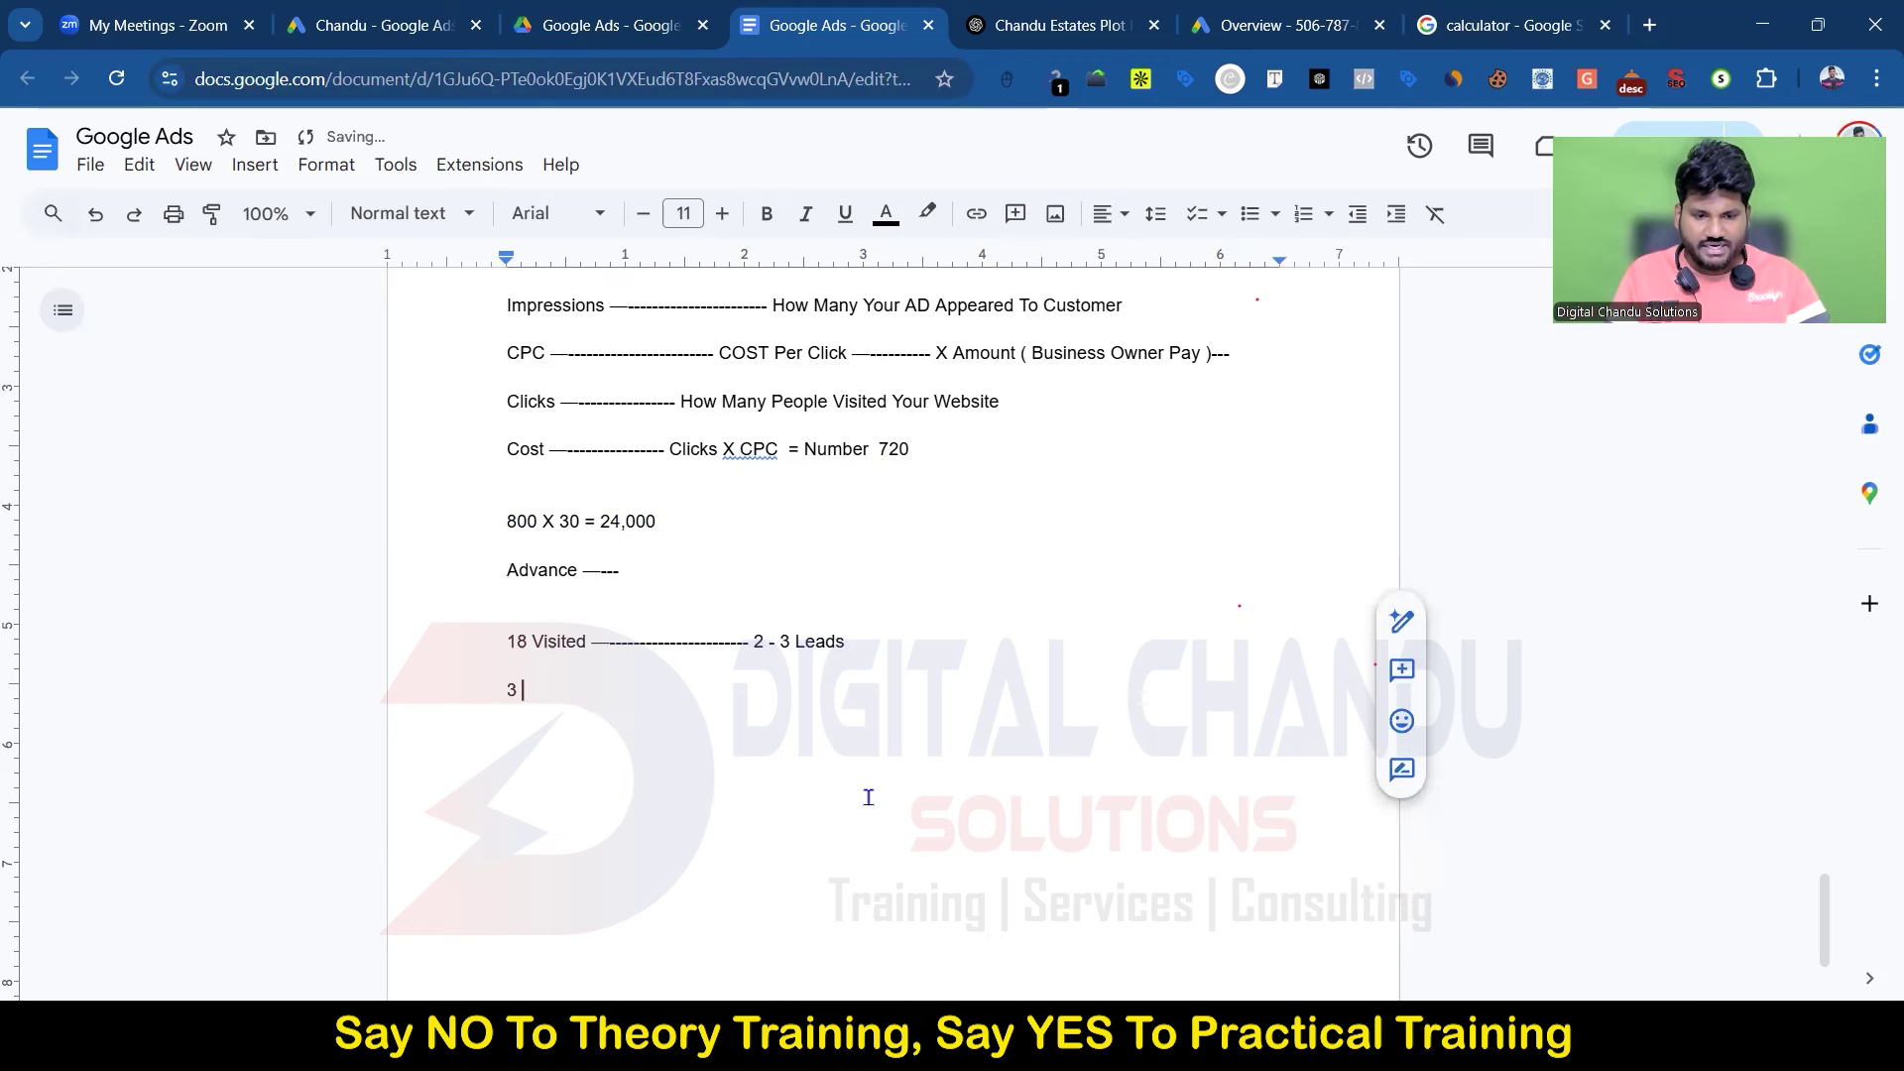
text(X )
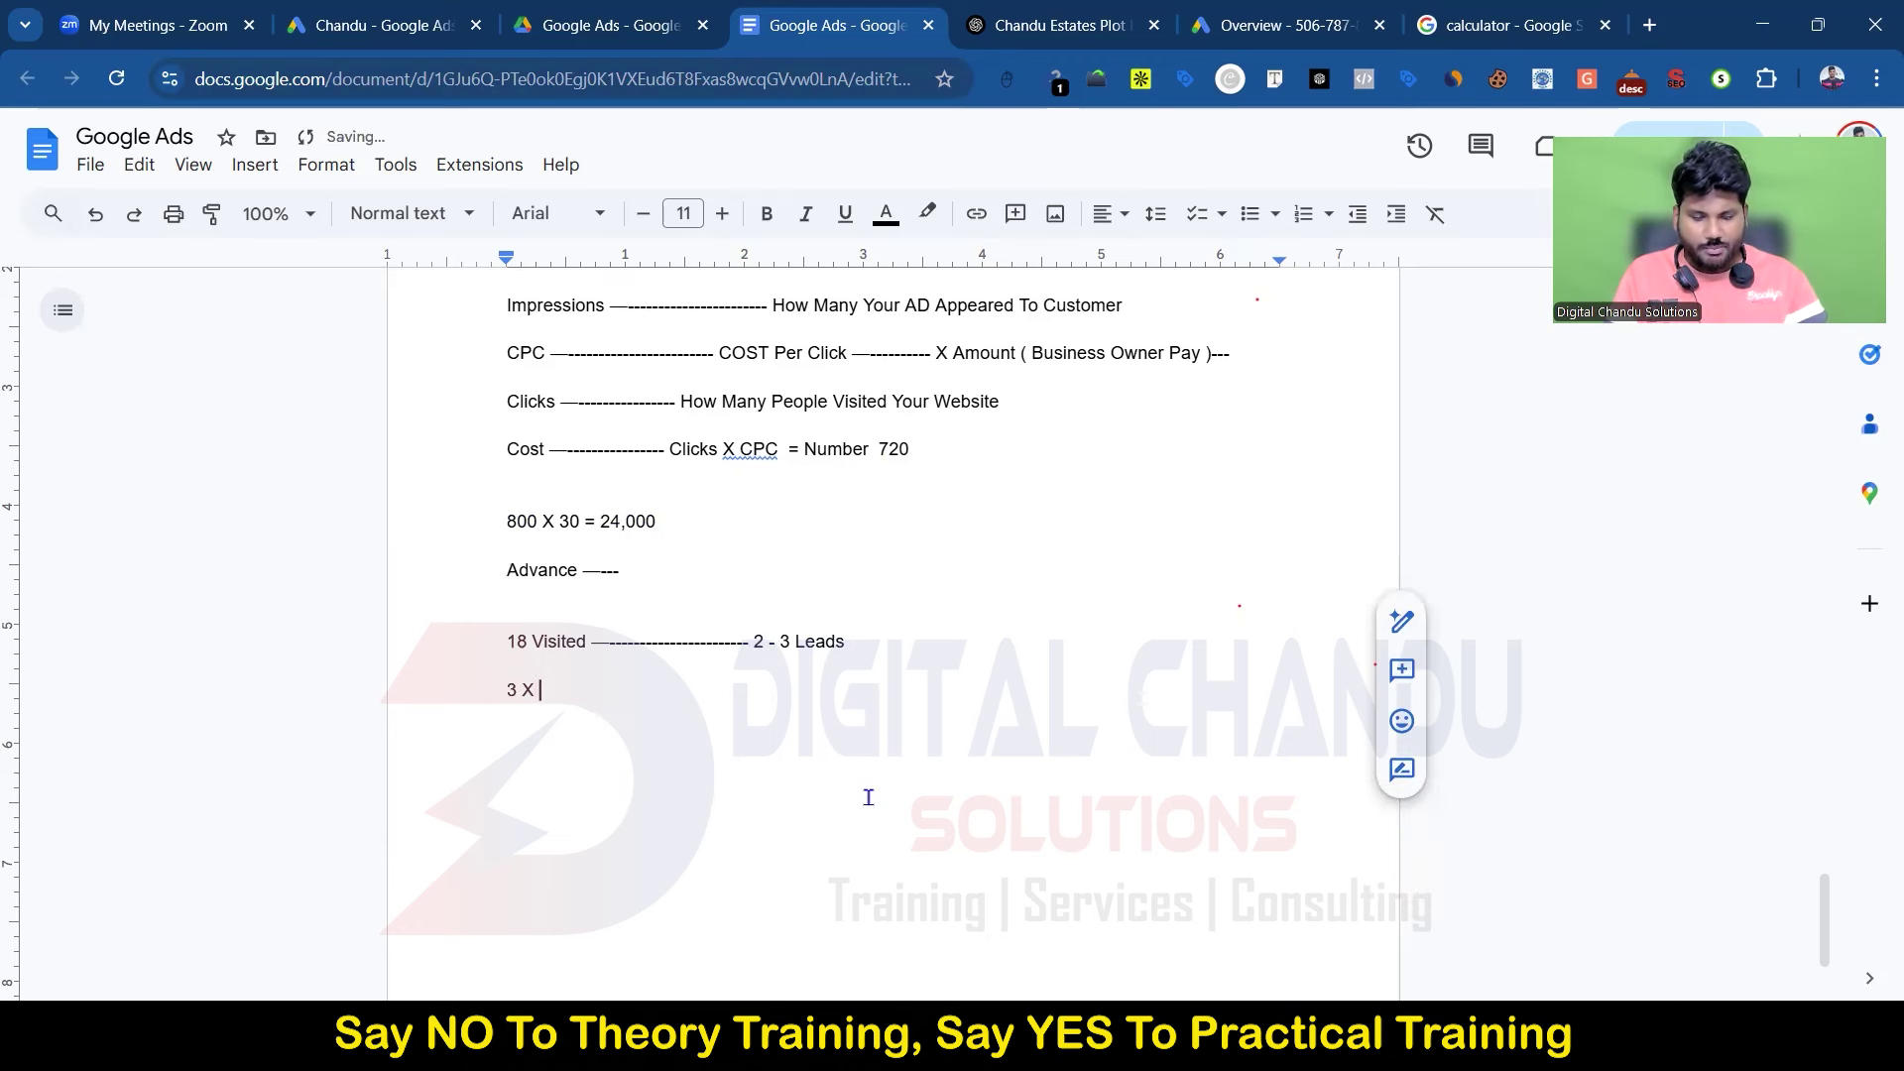
text(30 = )
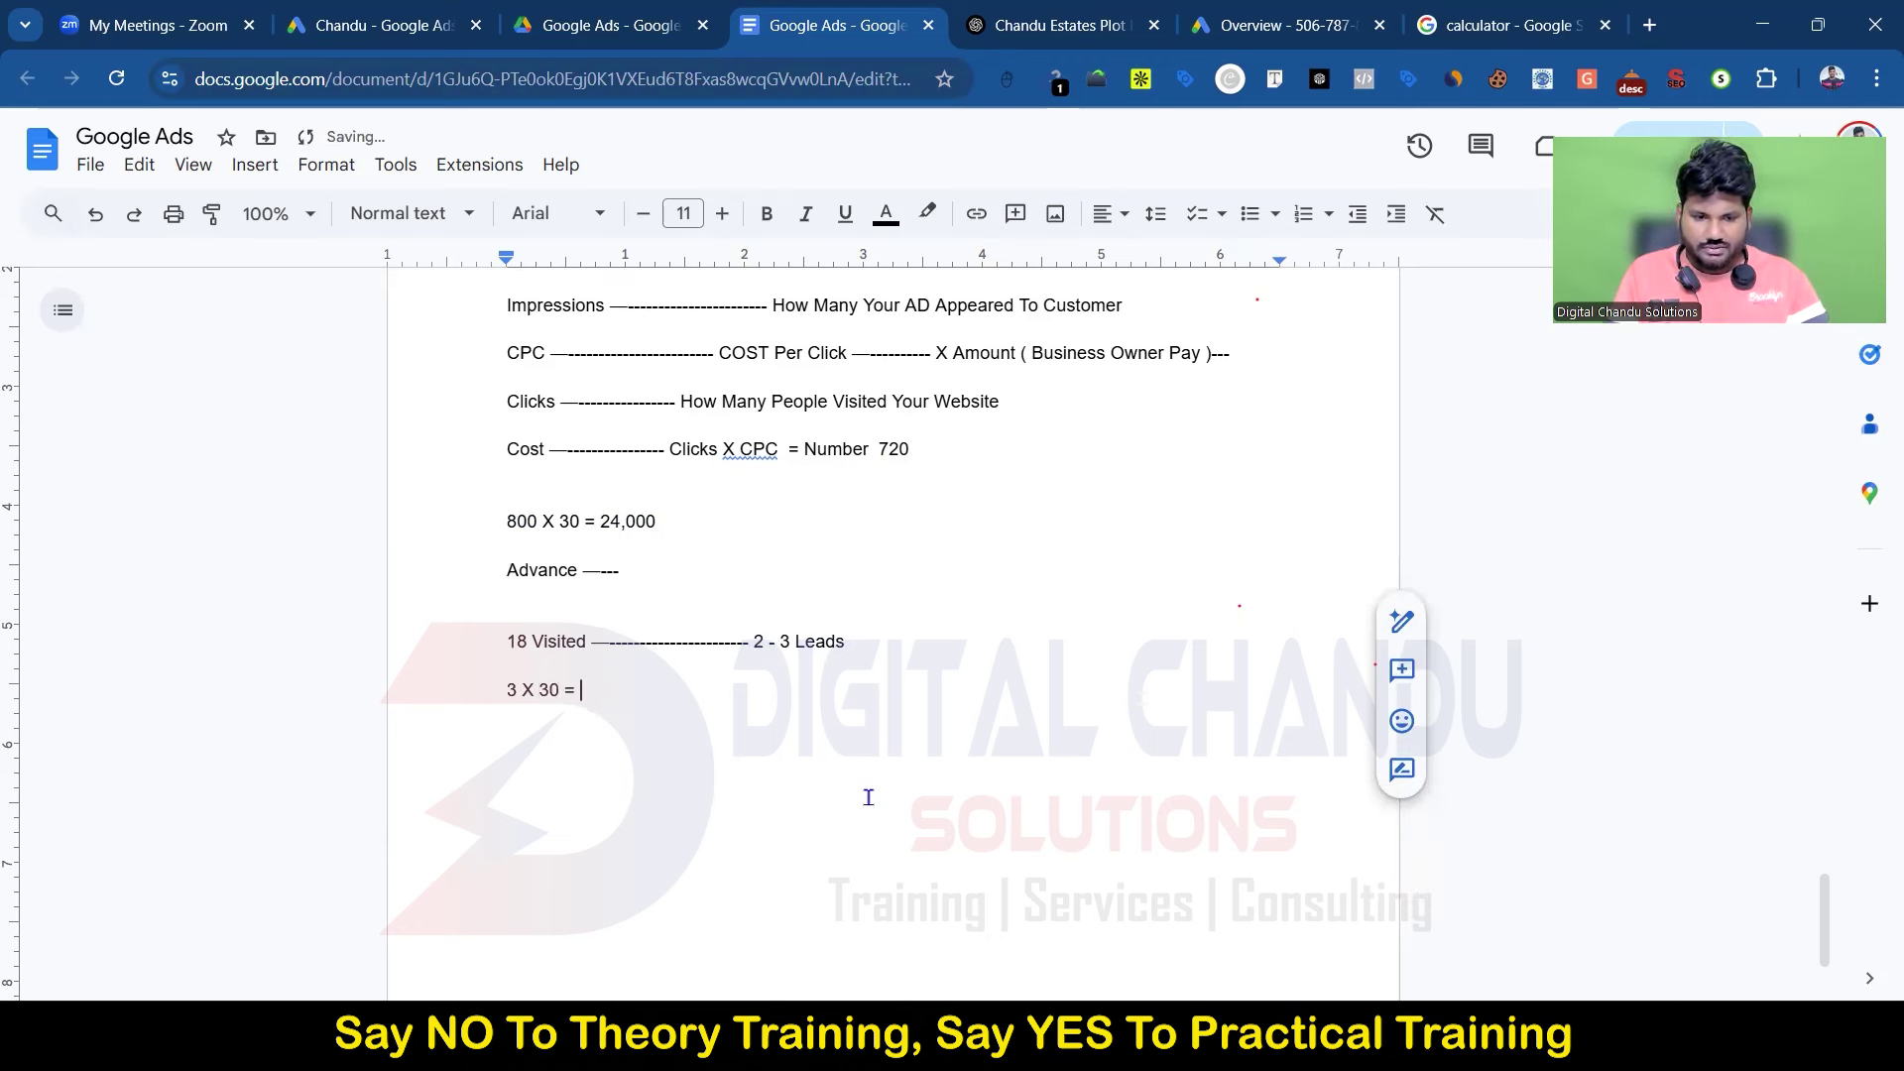
text(90 Leads)
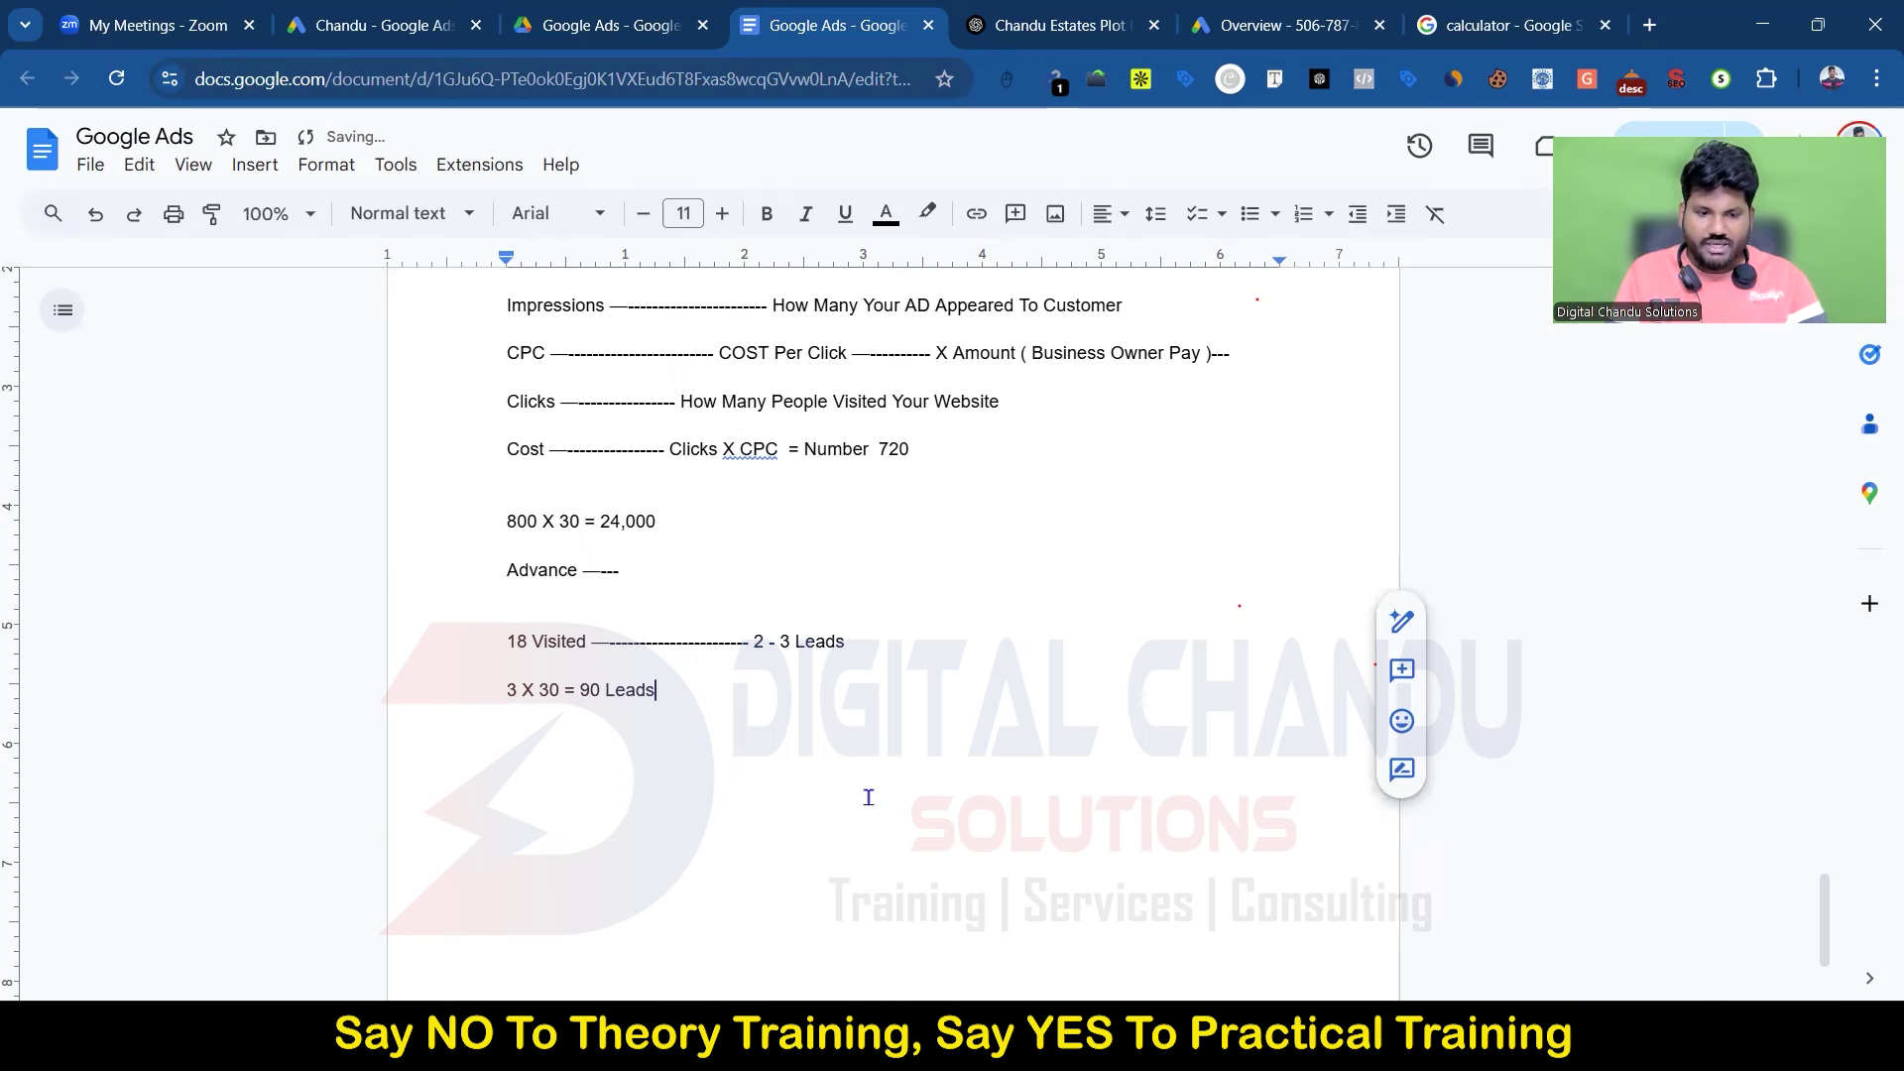
Step: Add the line "Client Service = 15,000" below the monthly leads calculation and highlight "90 Leads"
key(Return)
text(Cli)
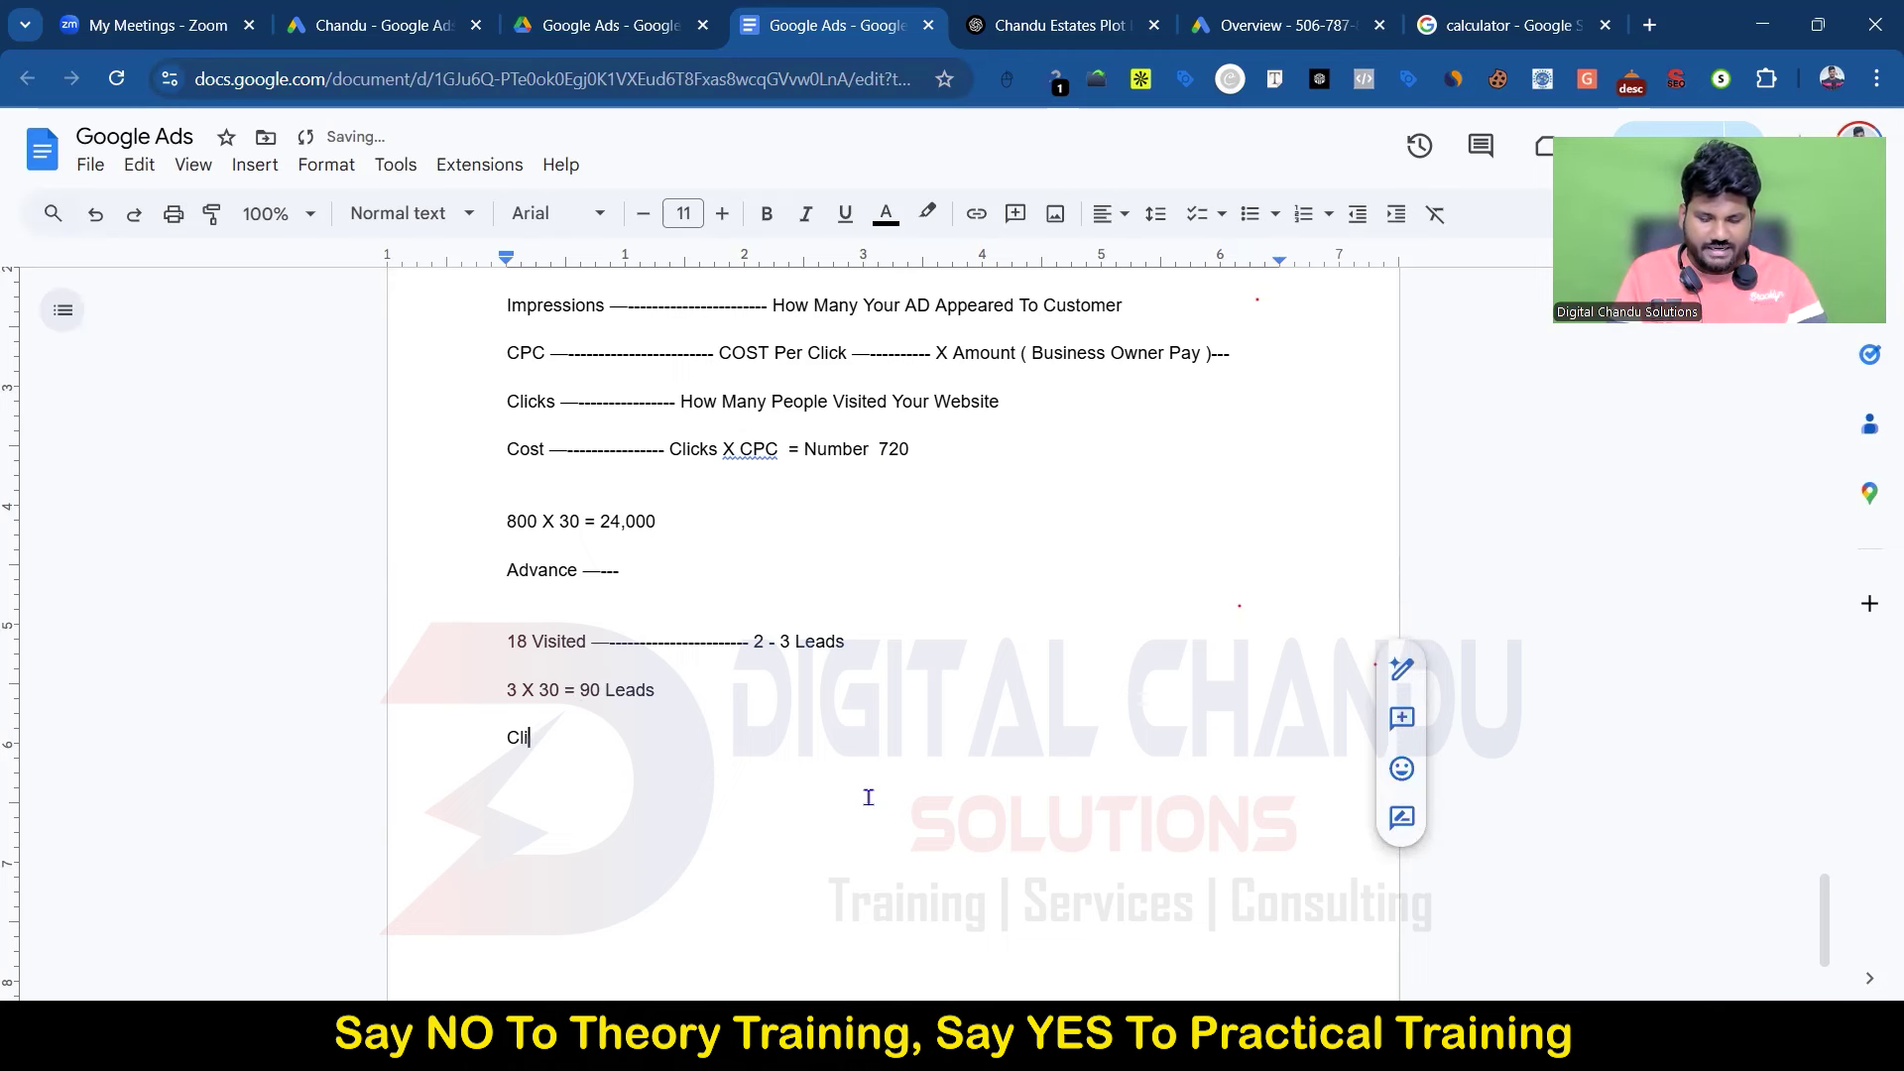
text(ent S)
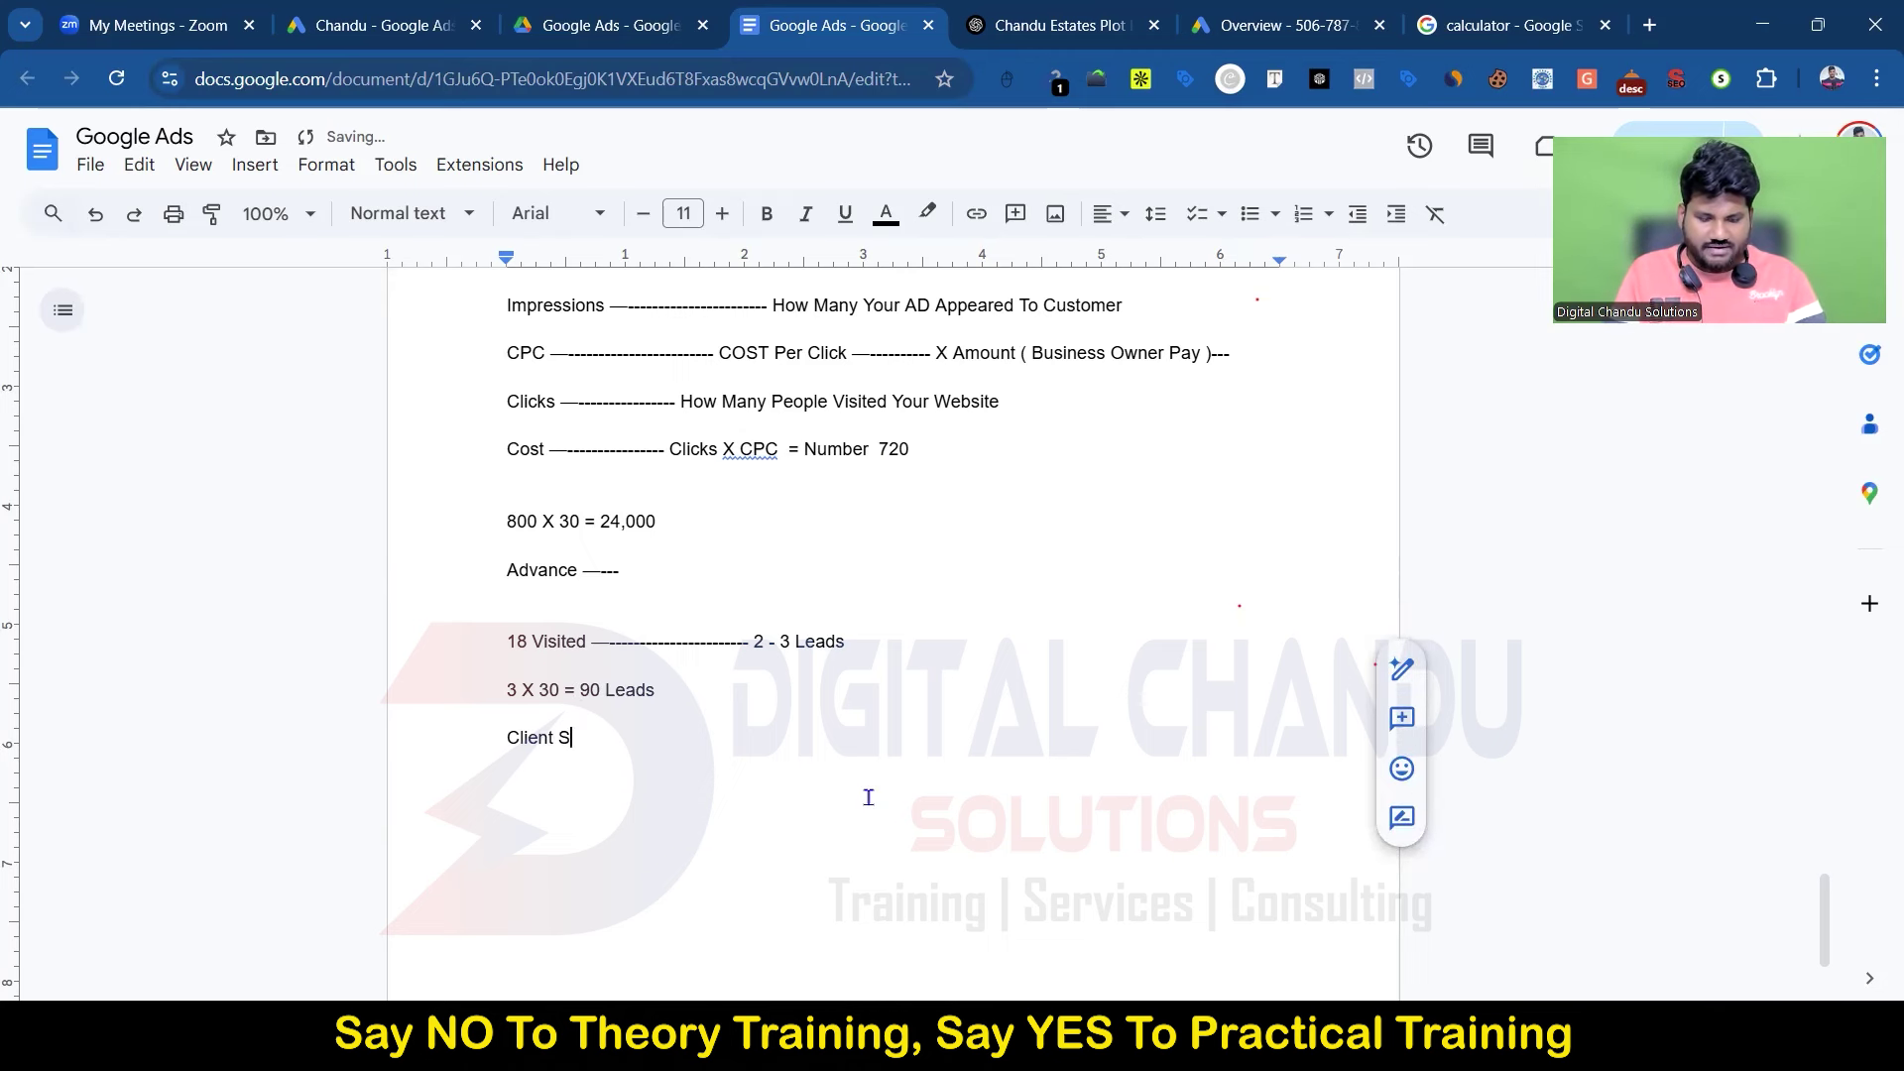
text(ervice =)
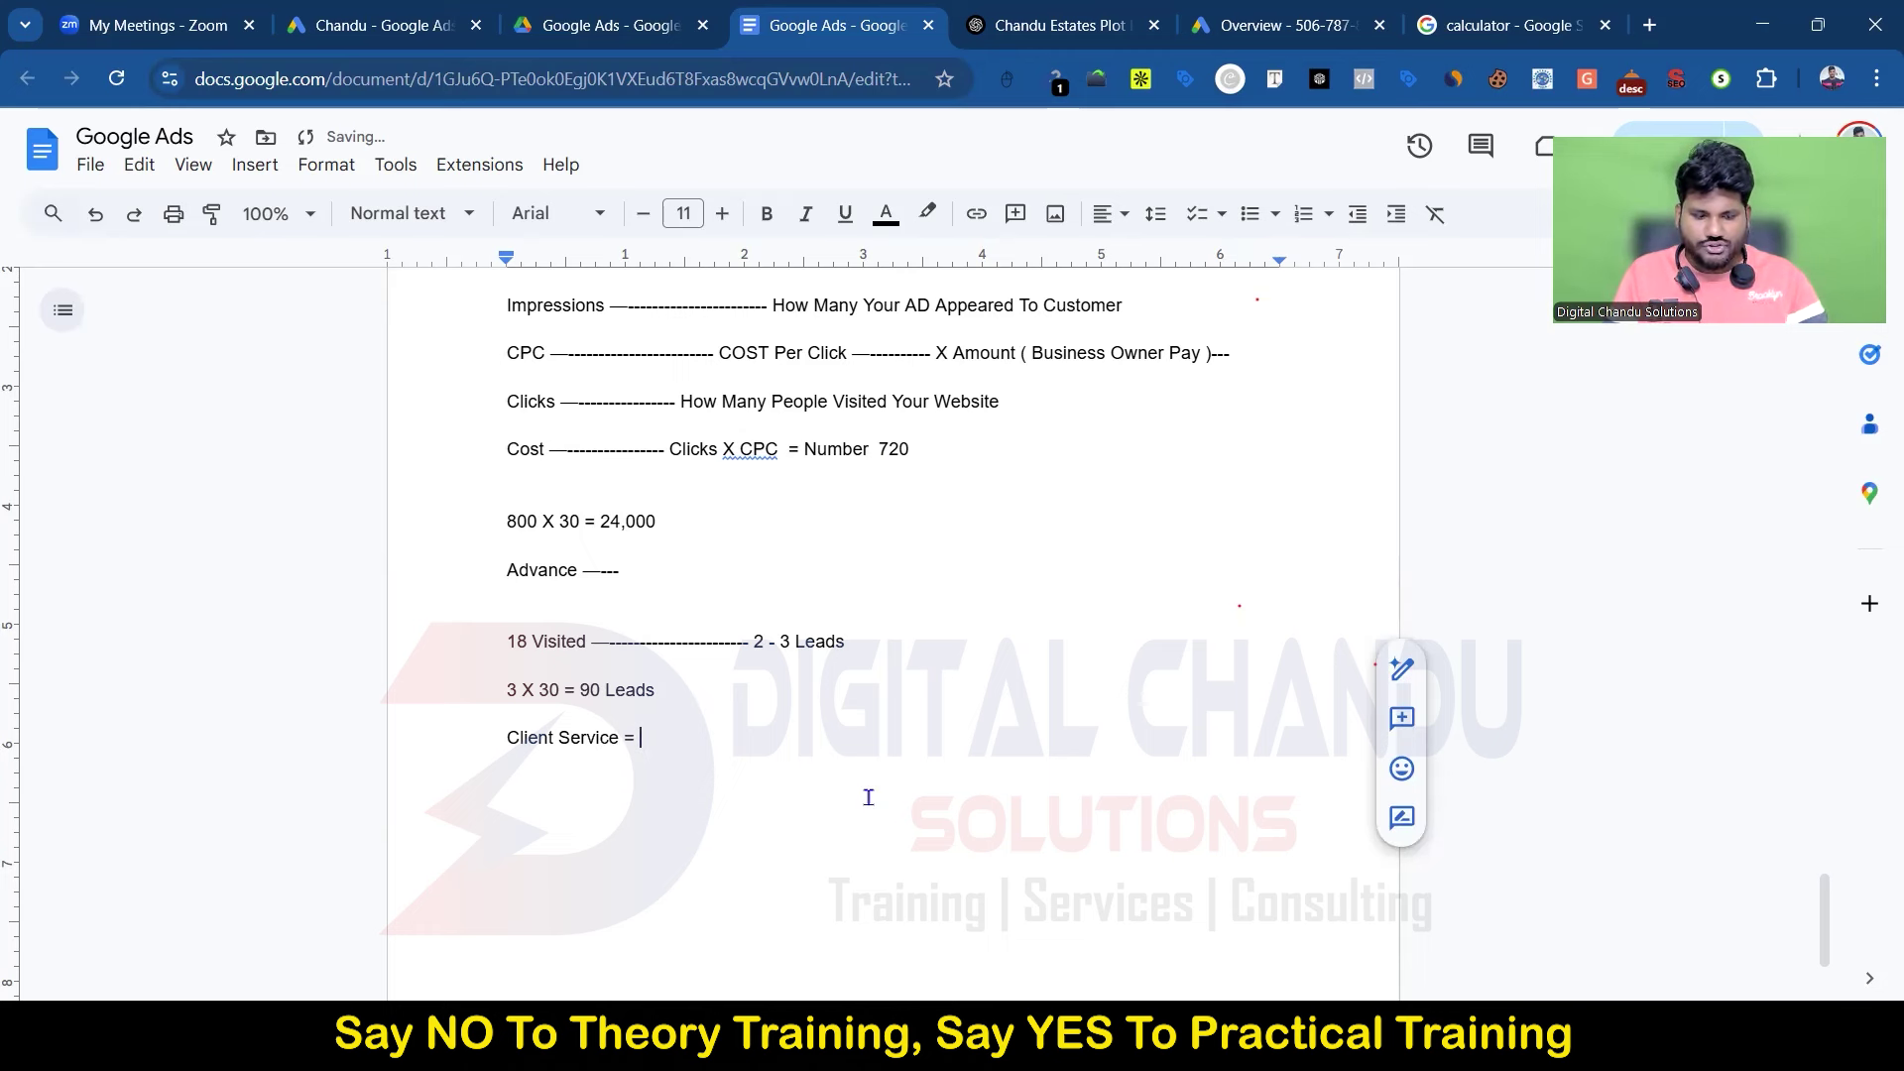
text( 15,000)
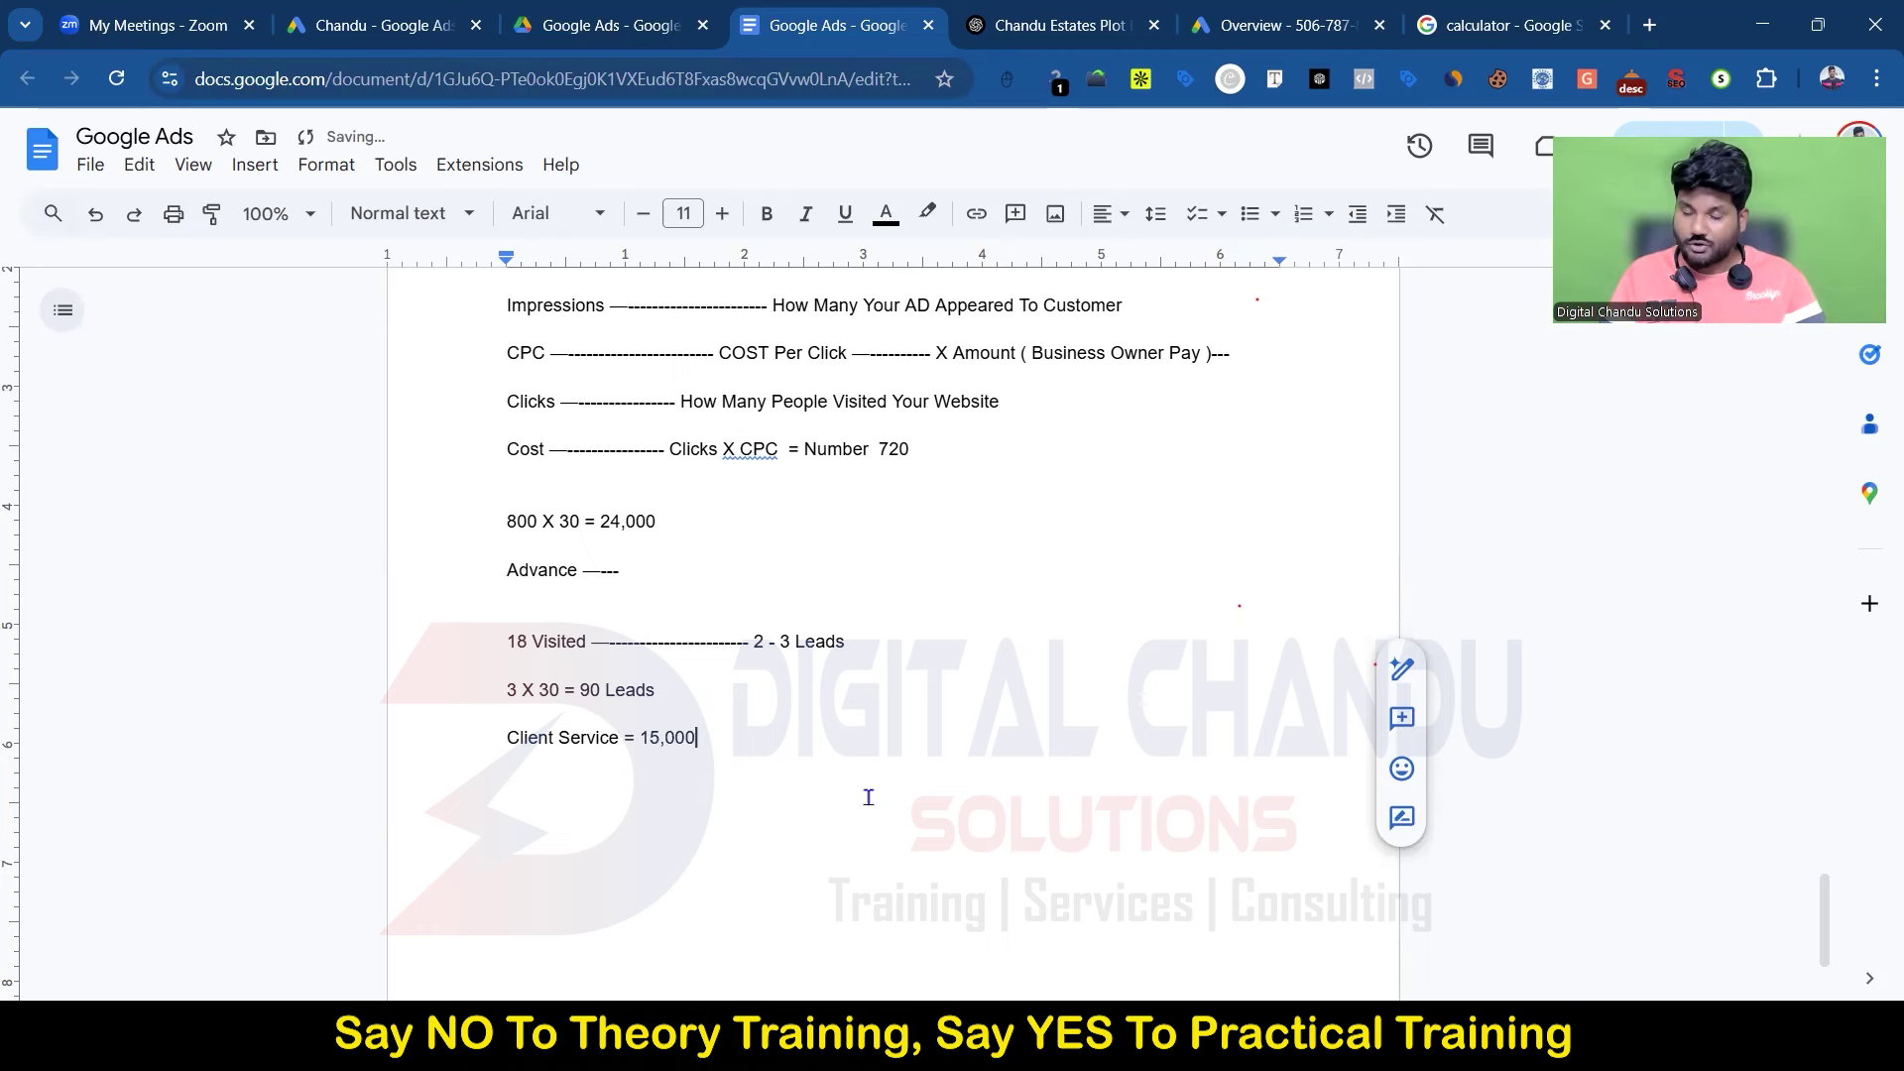
key(Return)
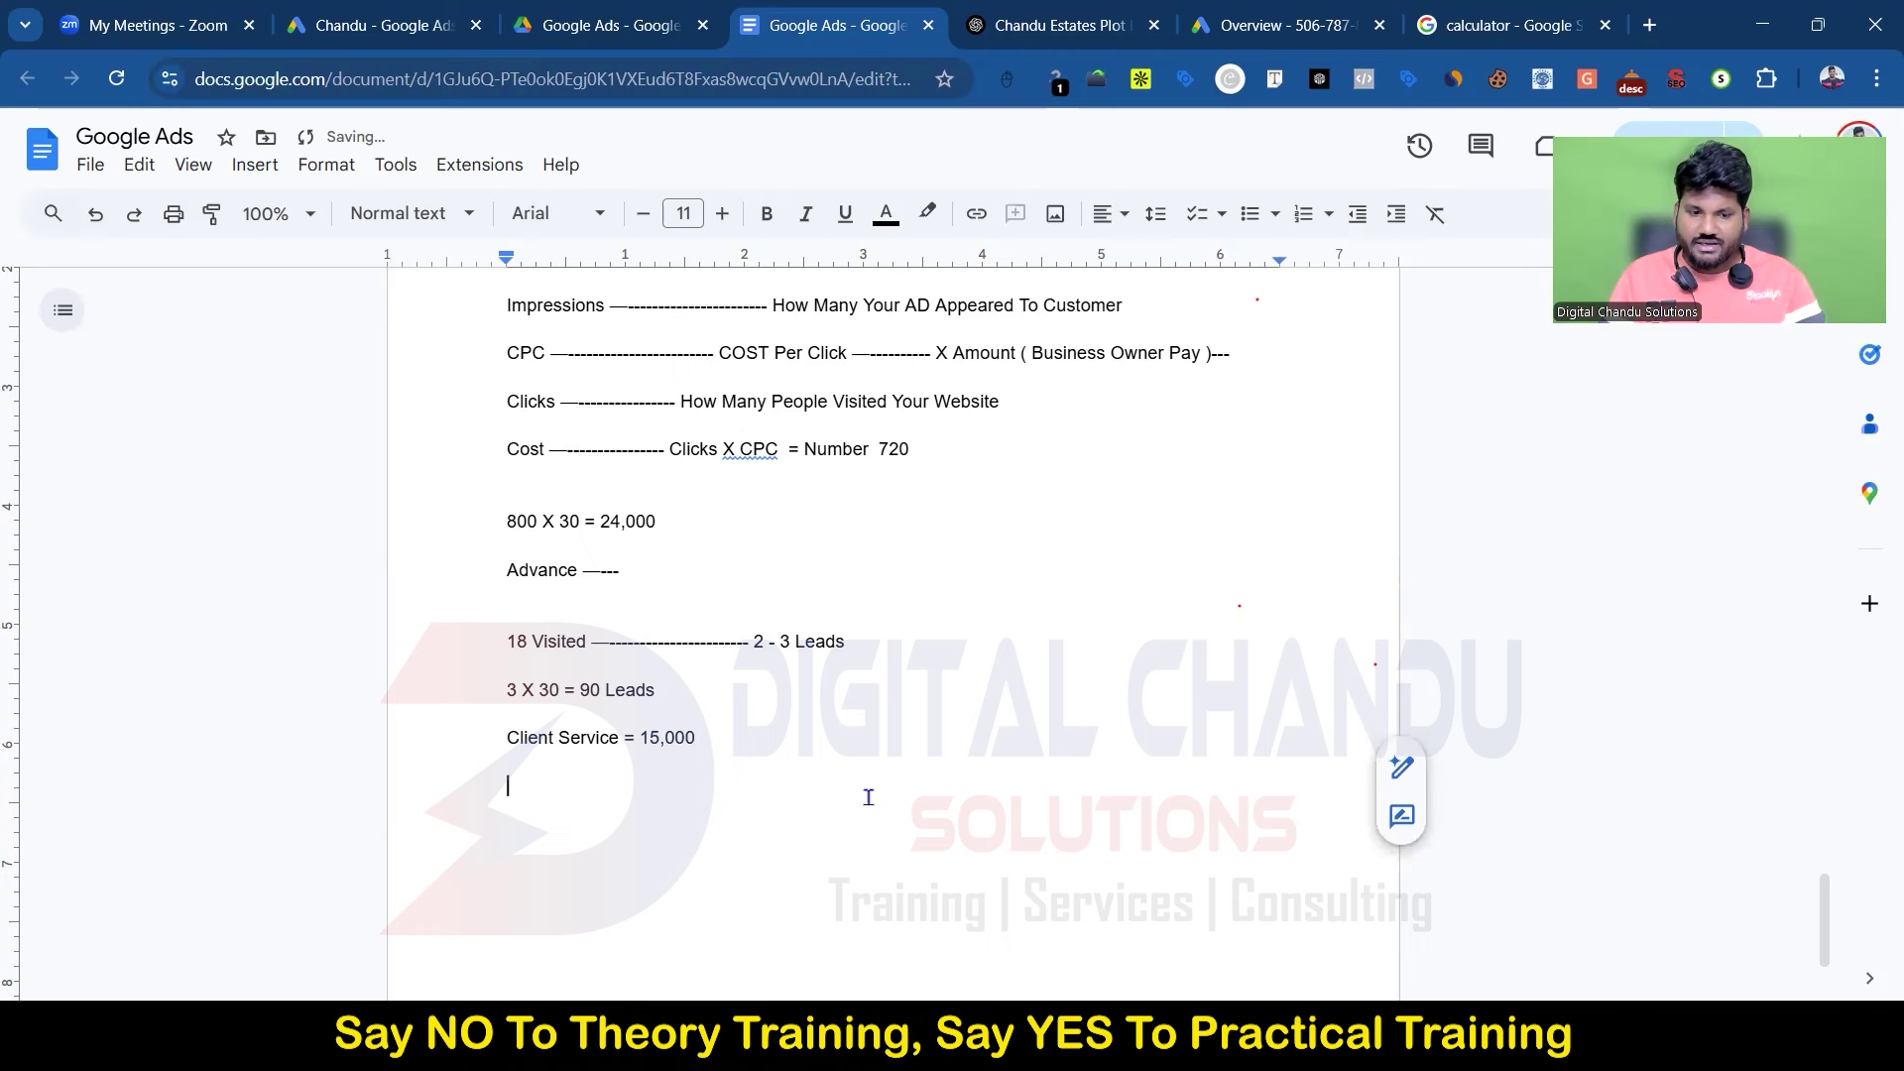
double_click(587, 689)
drag(632, 686, 671, 684)
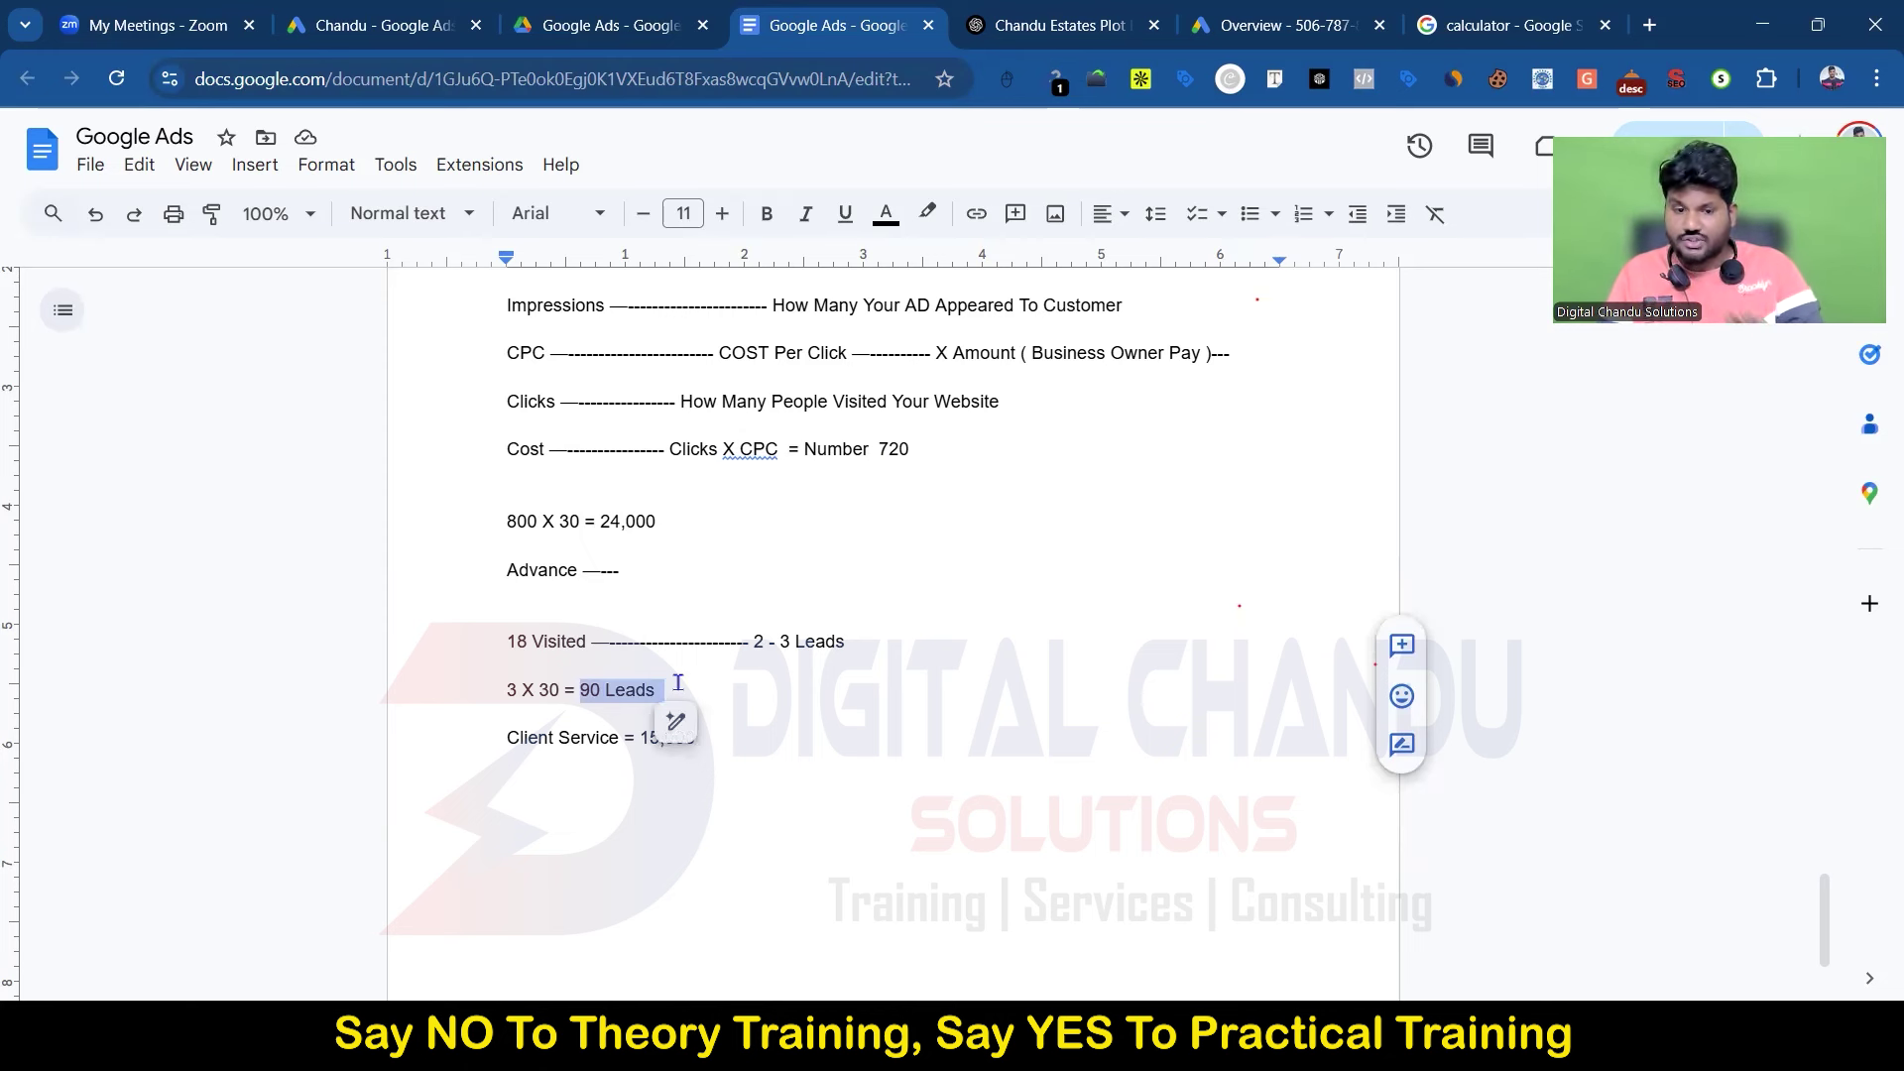
Step: Start the calculation line "9 X 15,000 =" below the Client Service line in the document
click(543, 788)
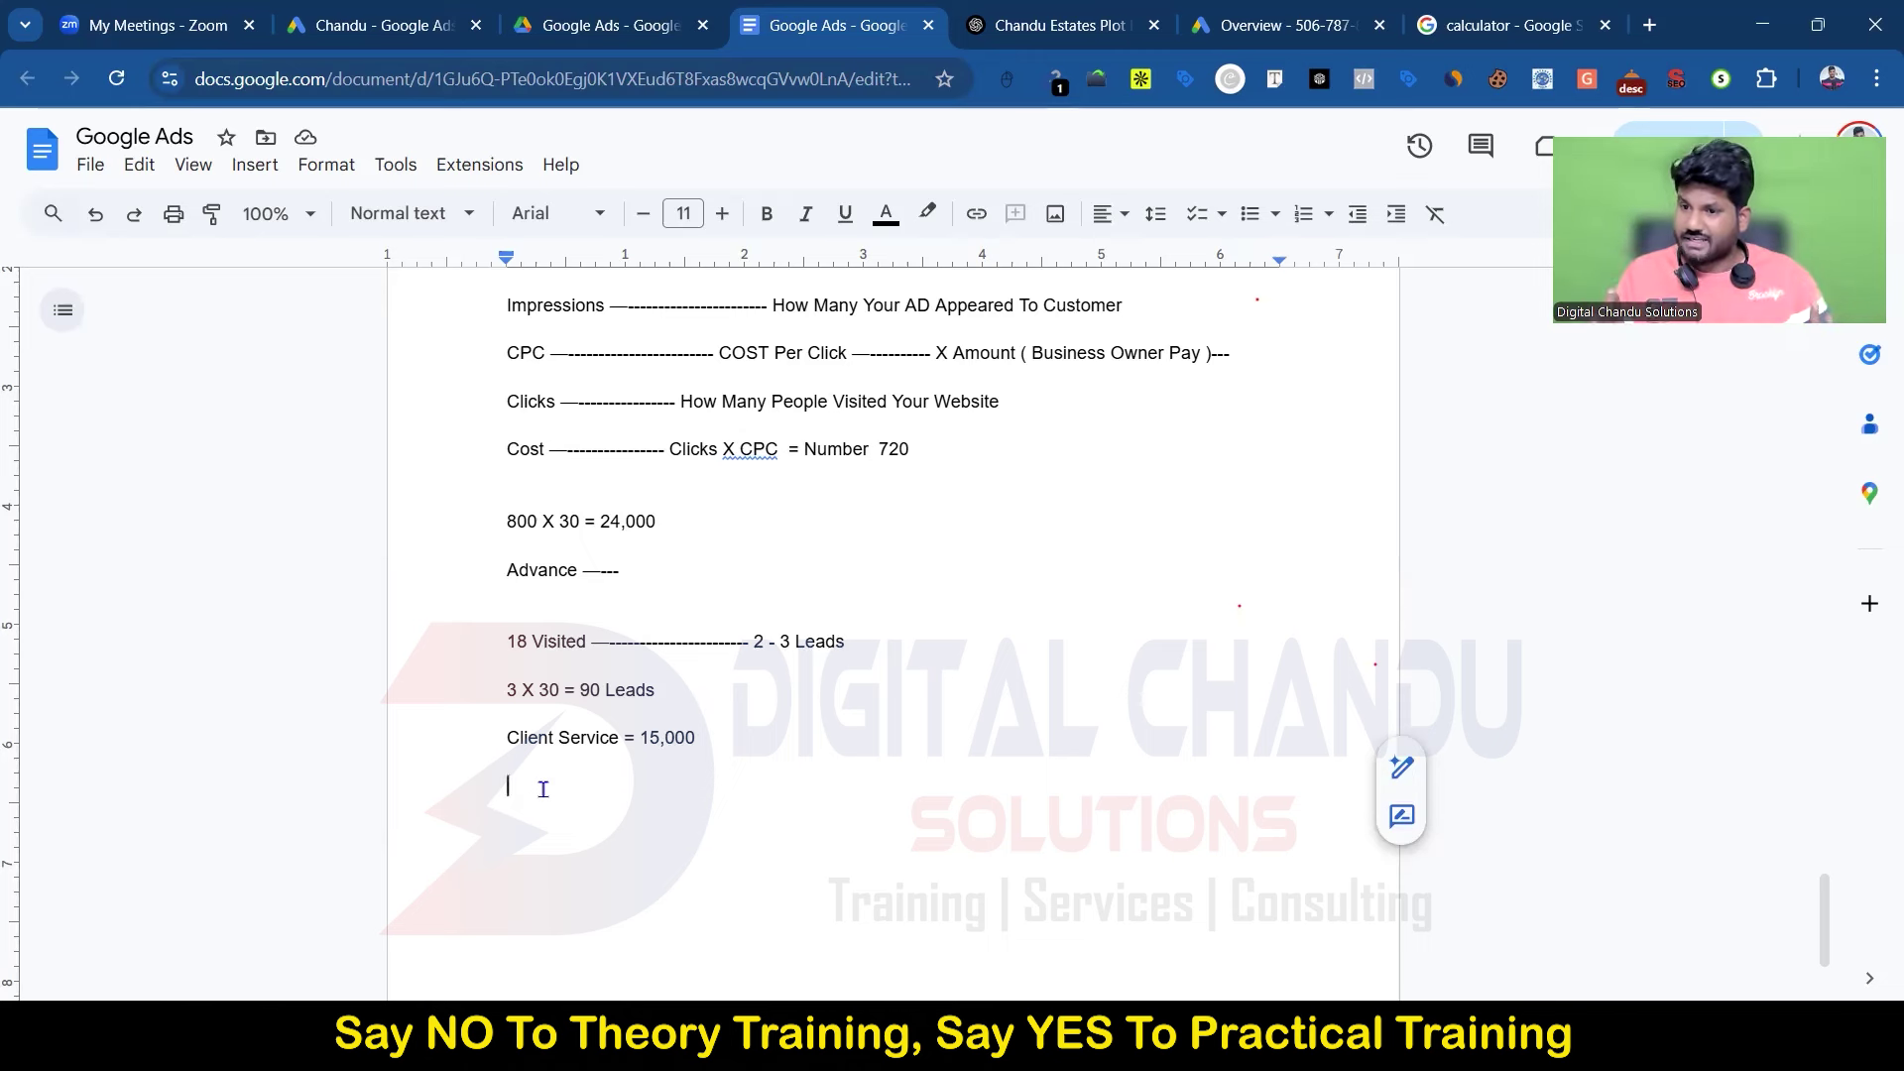
text(1)
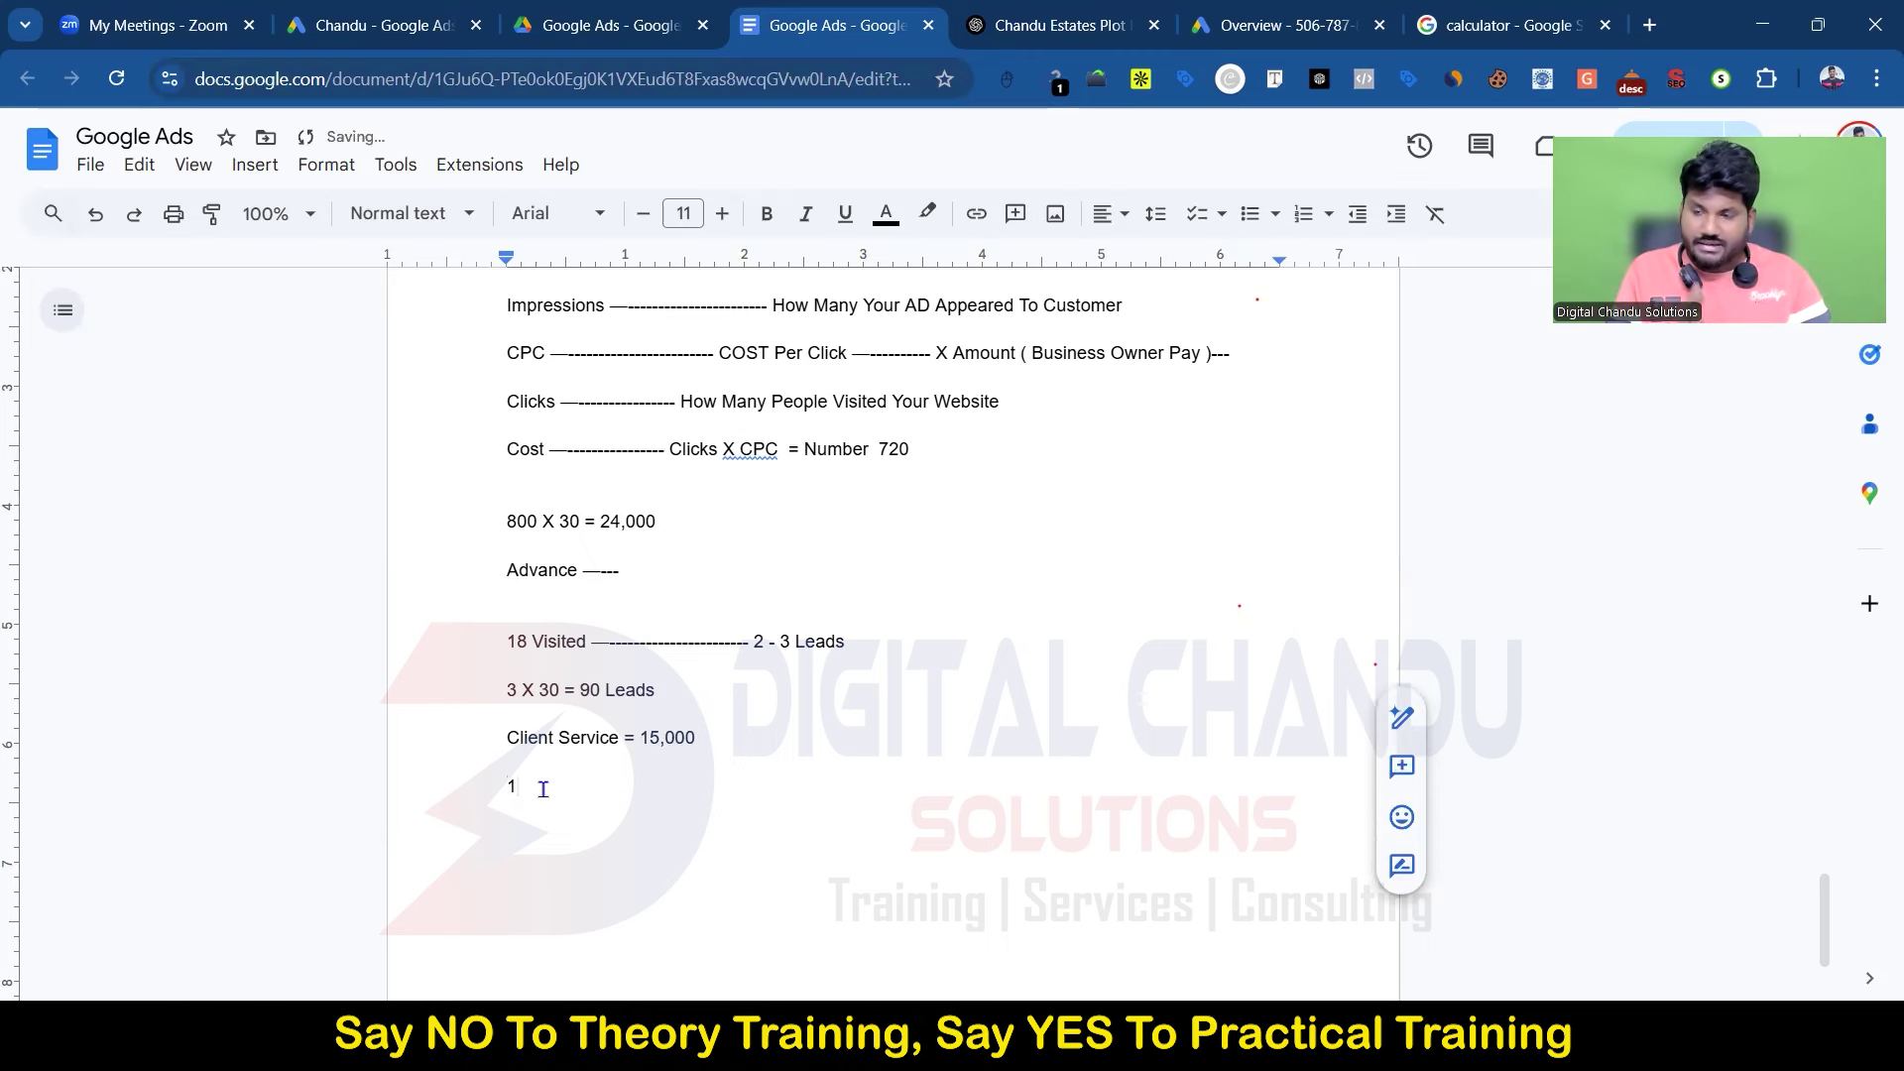
key(BackSpace)
text(9 X 15)
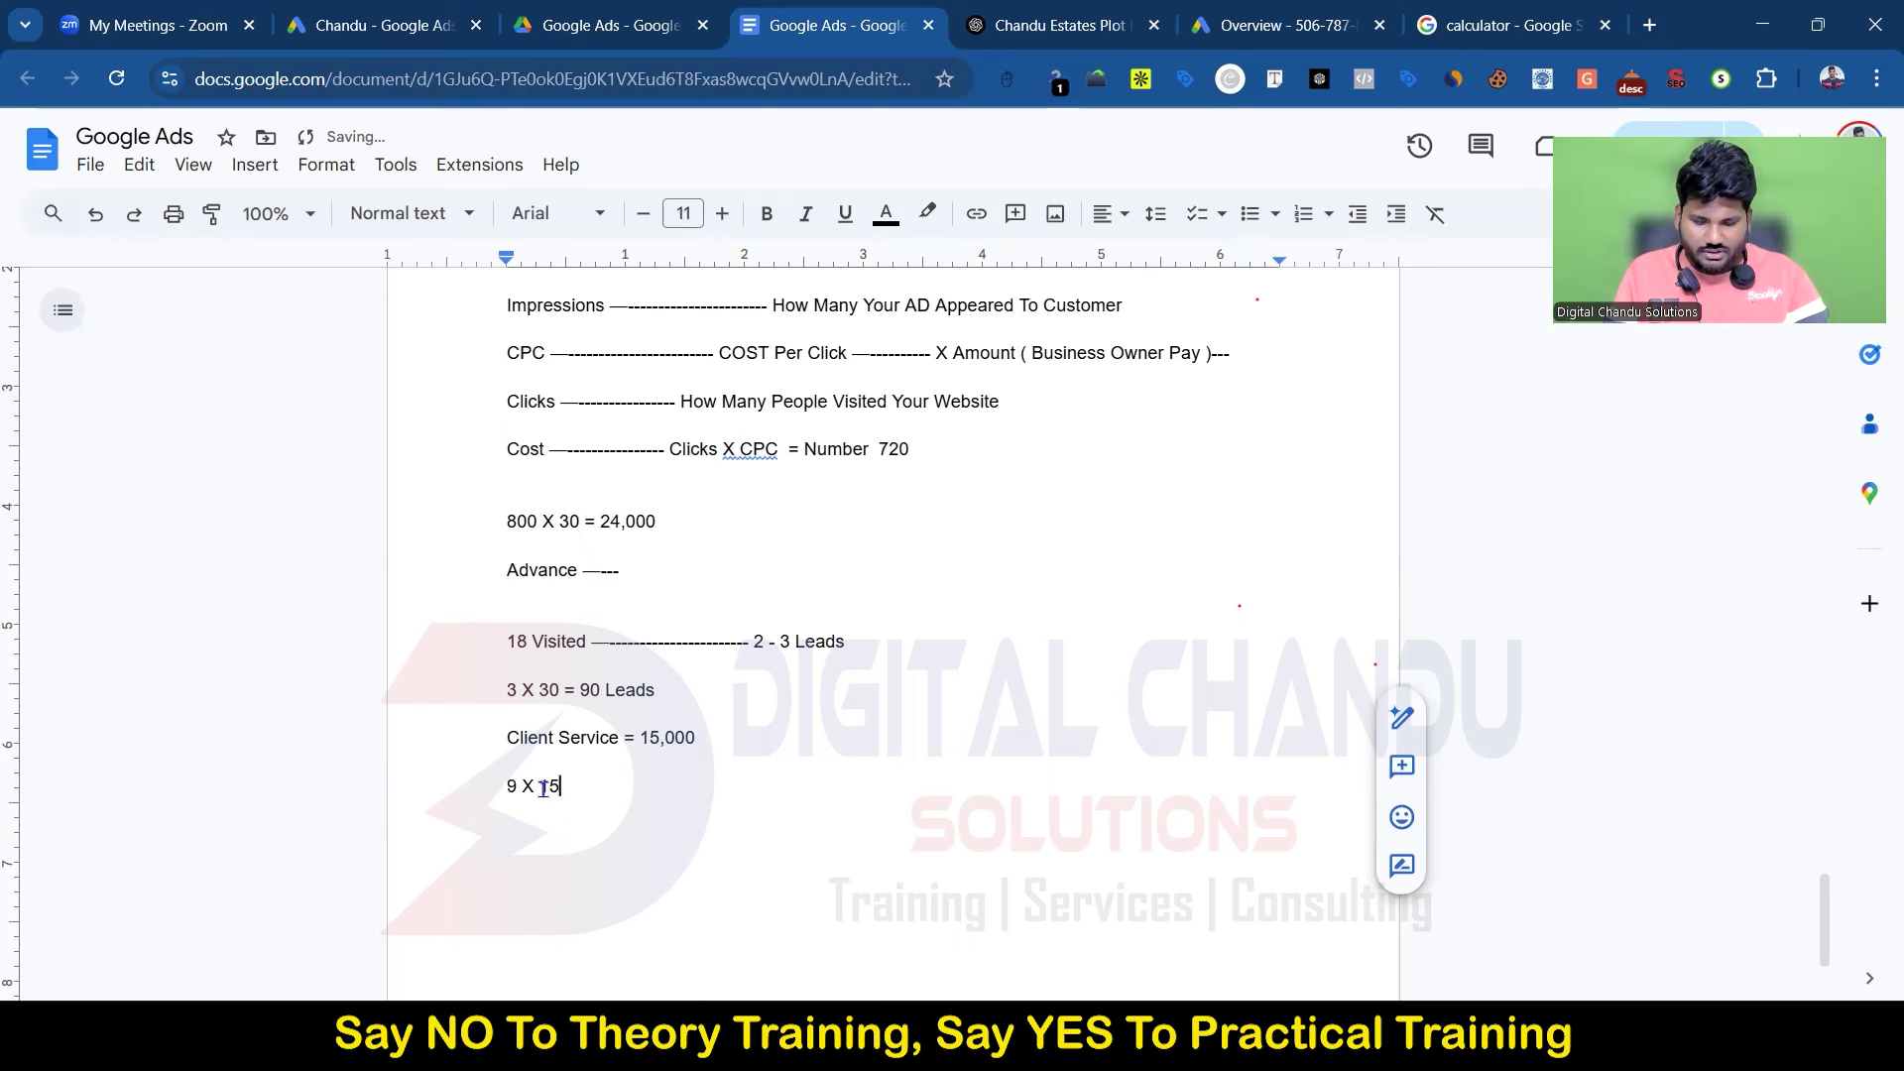
text(,000 =)
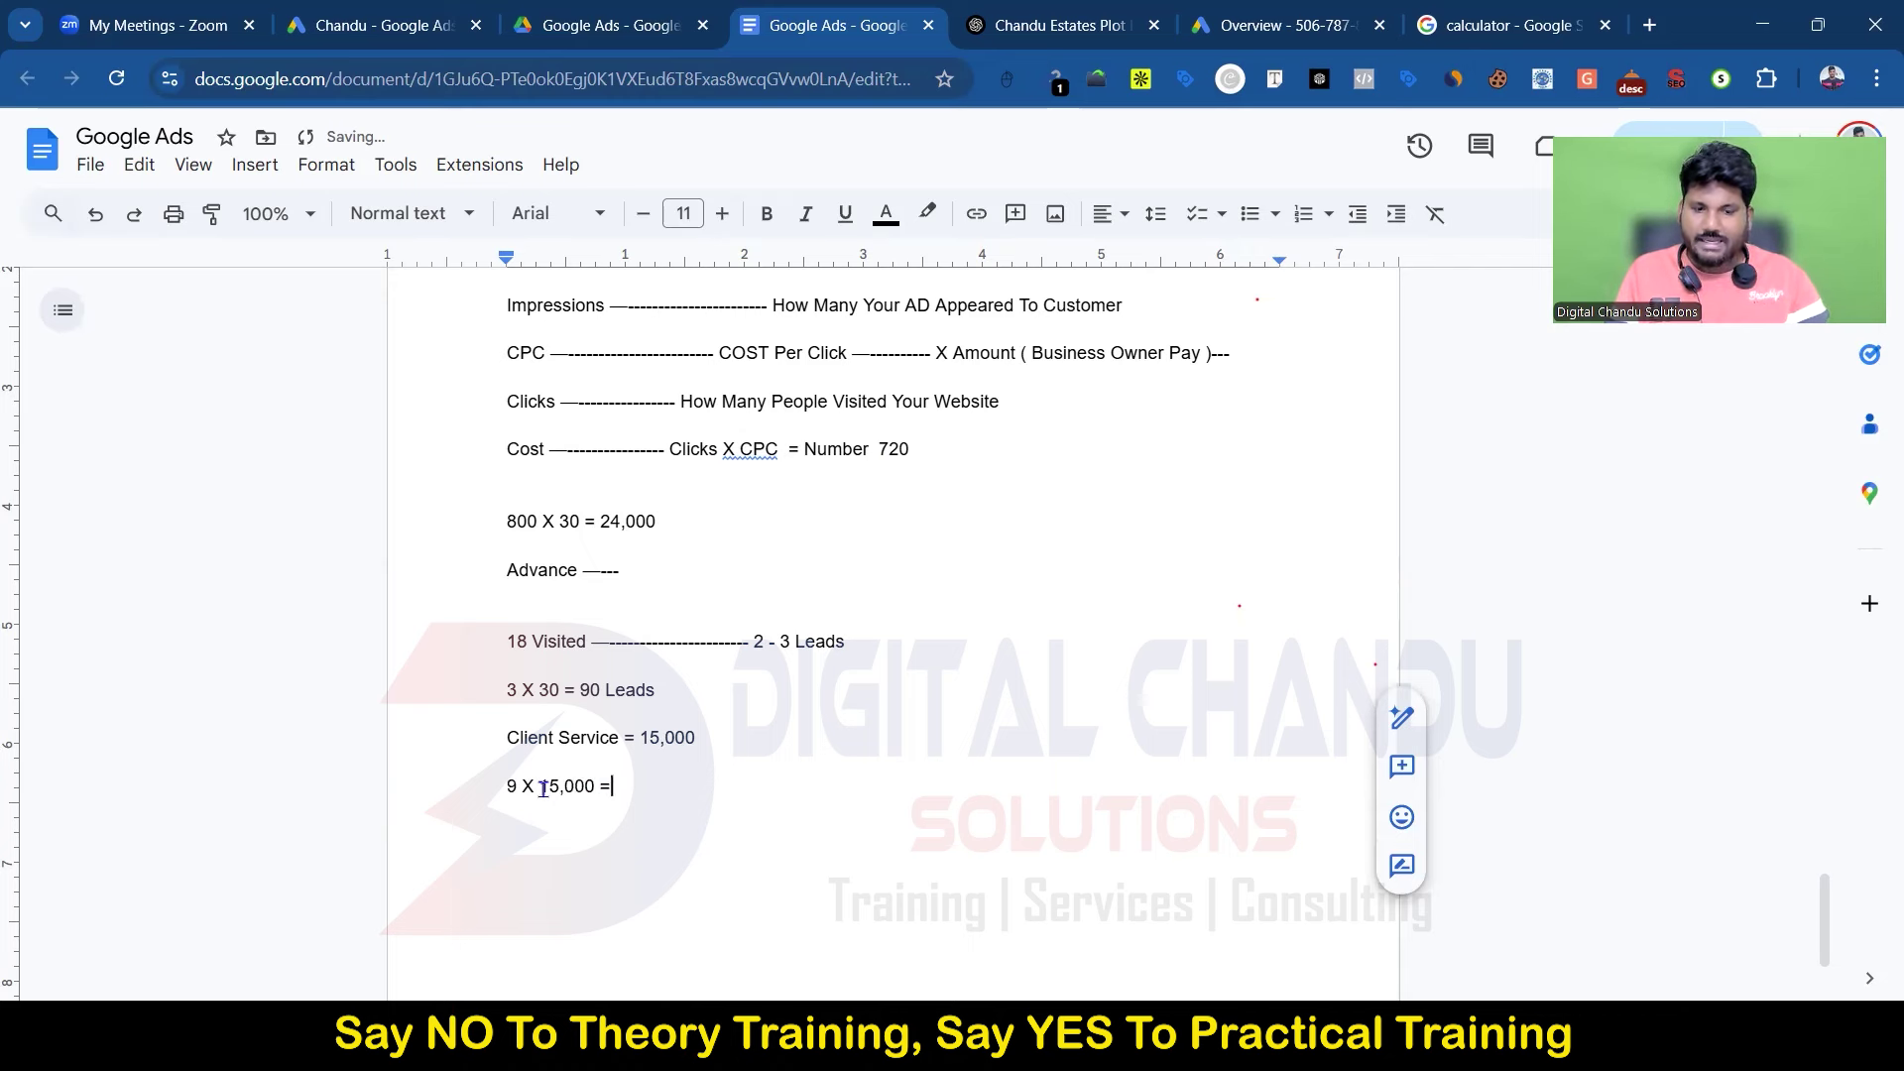
Step: Switch to the Google calculator, clear the previous result and multiply 15000 by 9
click(1488, 25)
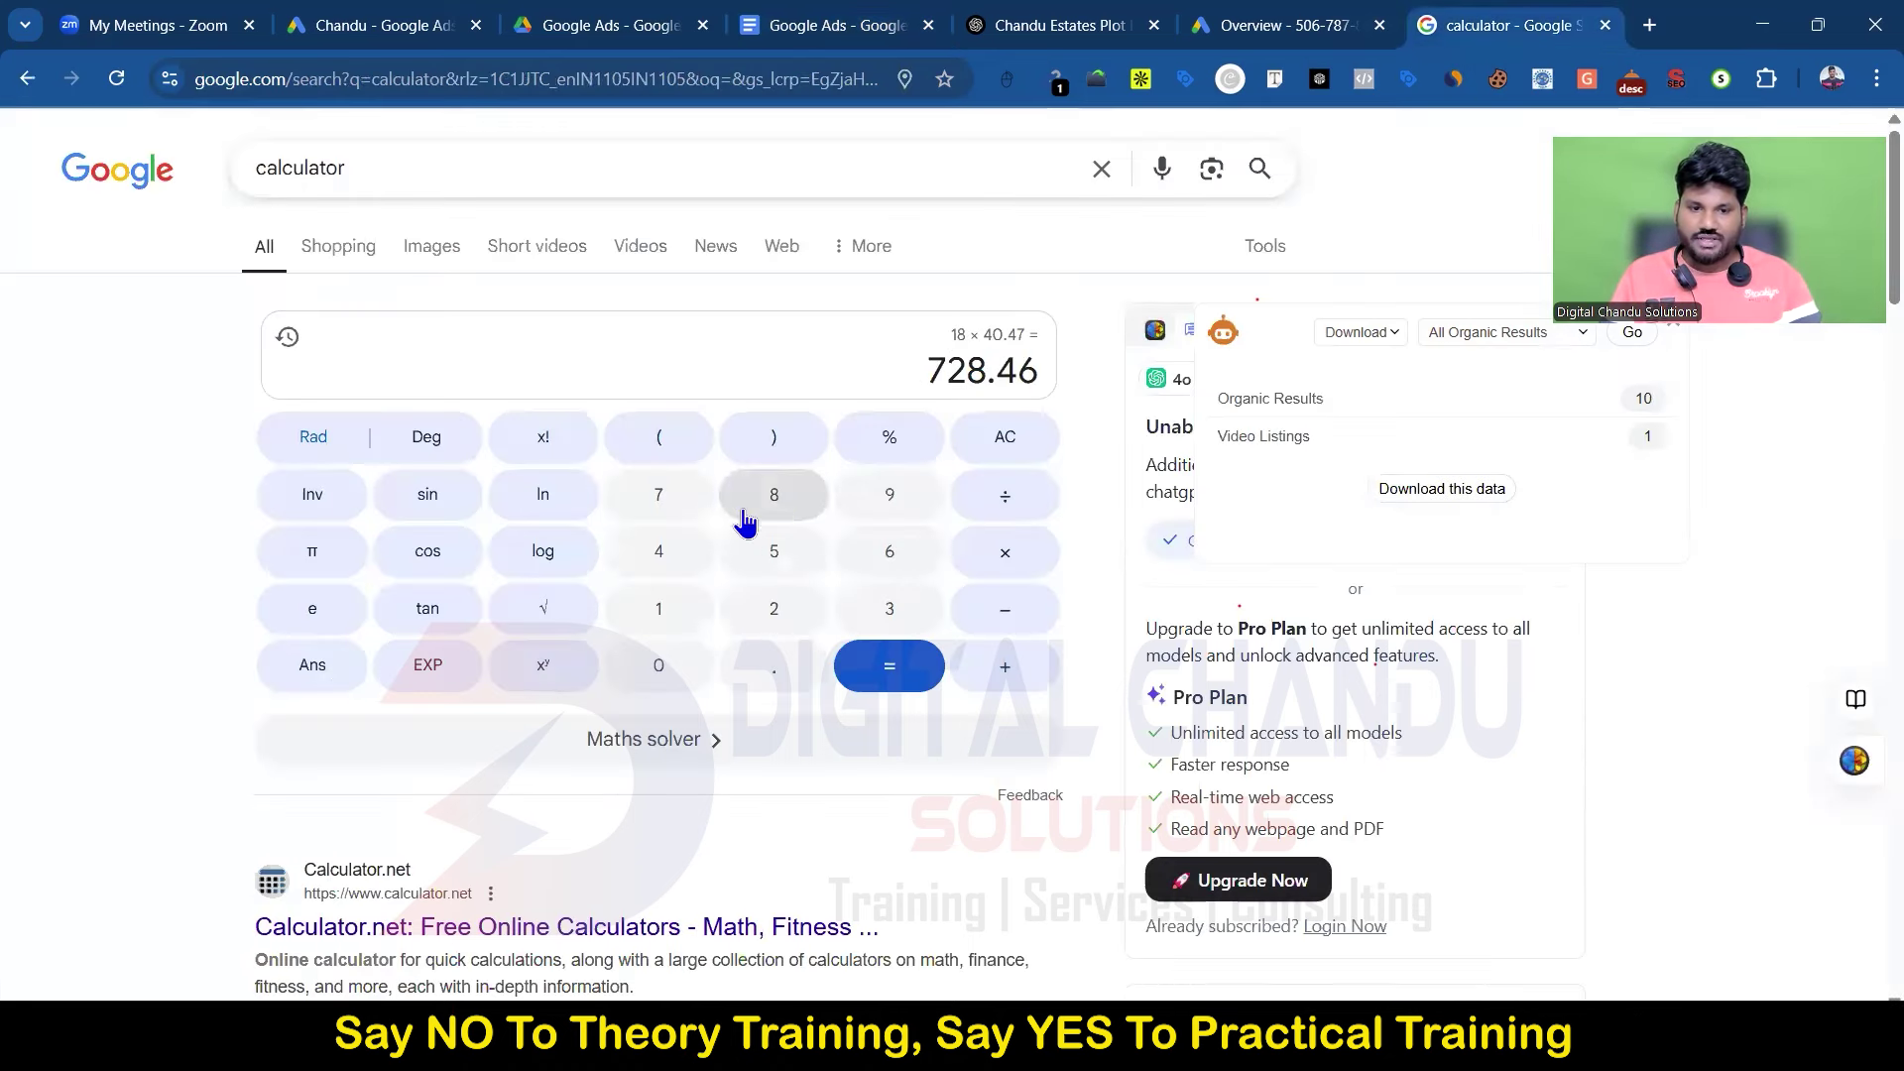
click(977, 438)
click(673, 617)
click(772, 563)
click(691, 663)
click(692, 662)
click(691, 662)
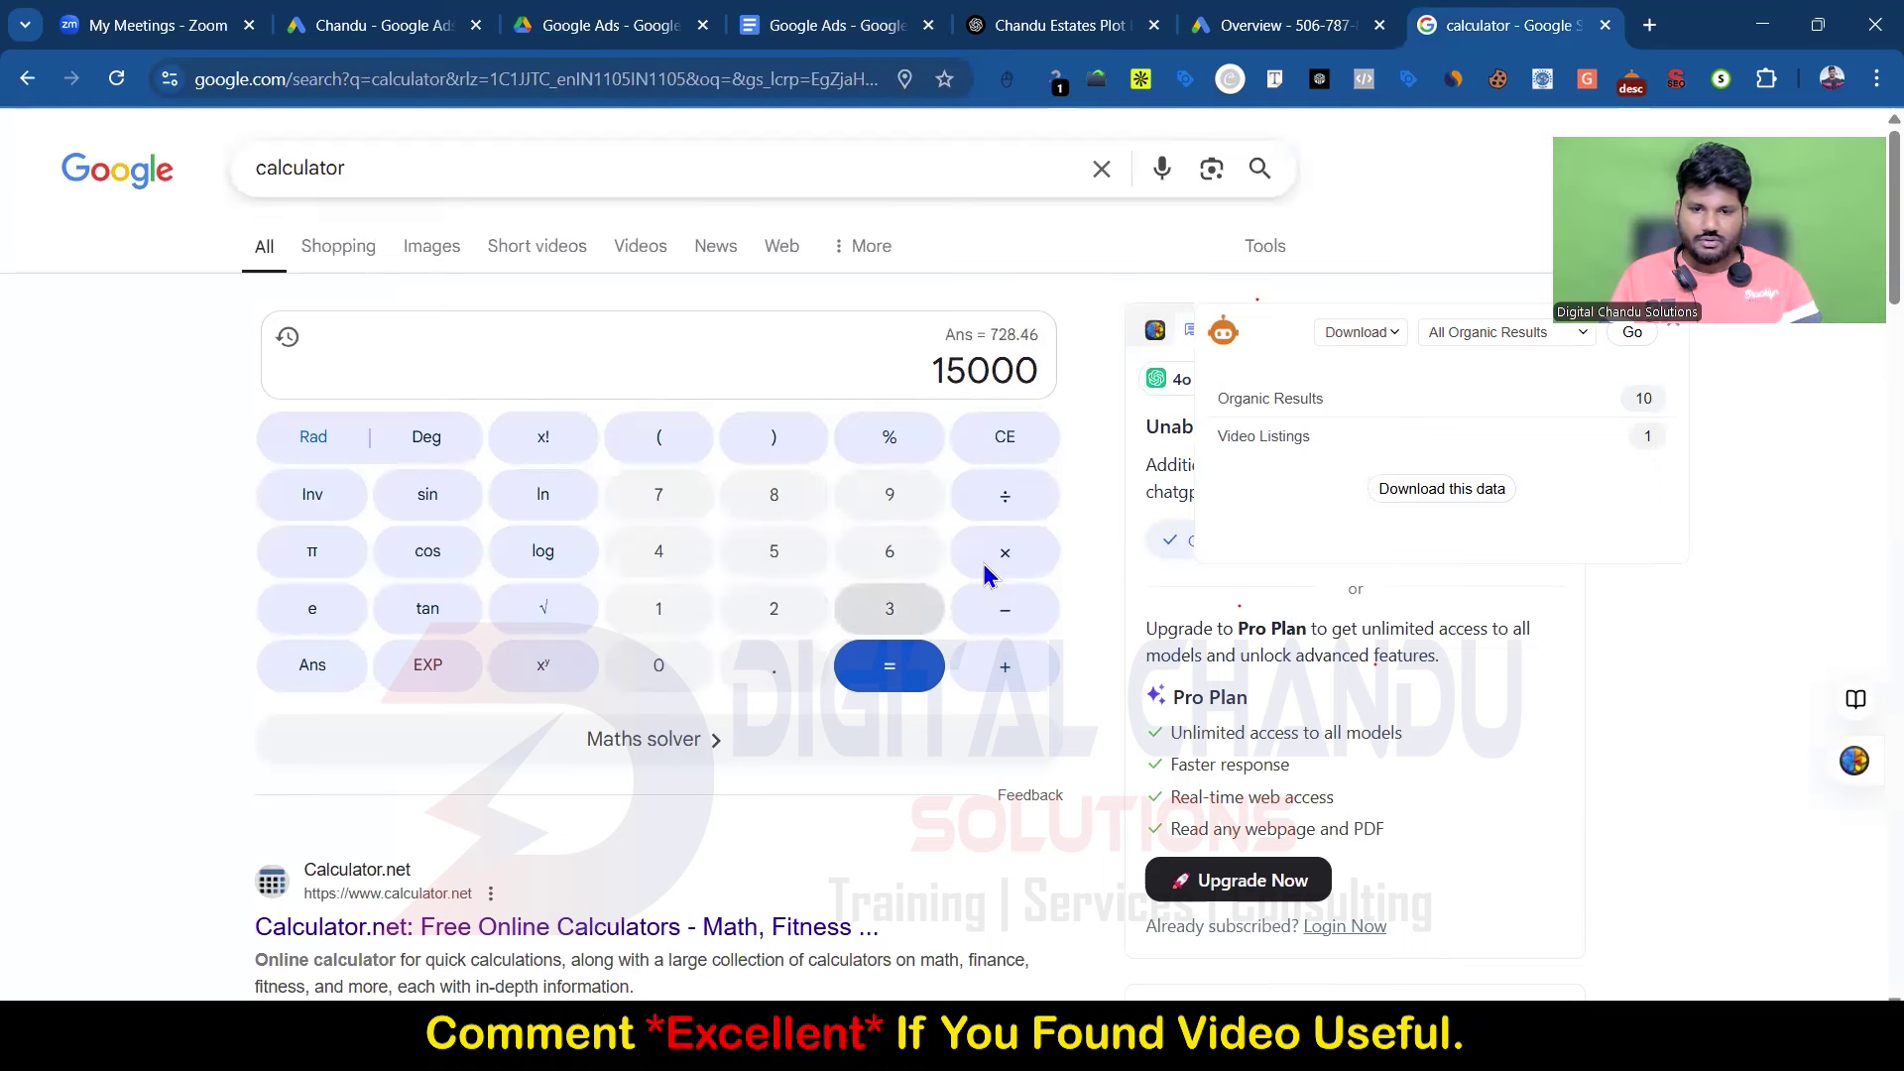
click(1022, 563)
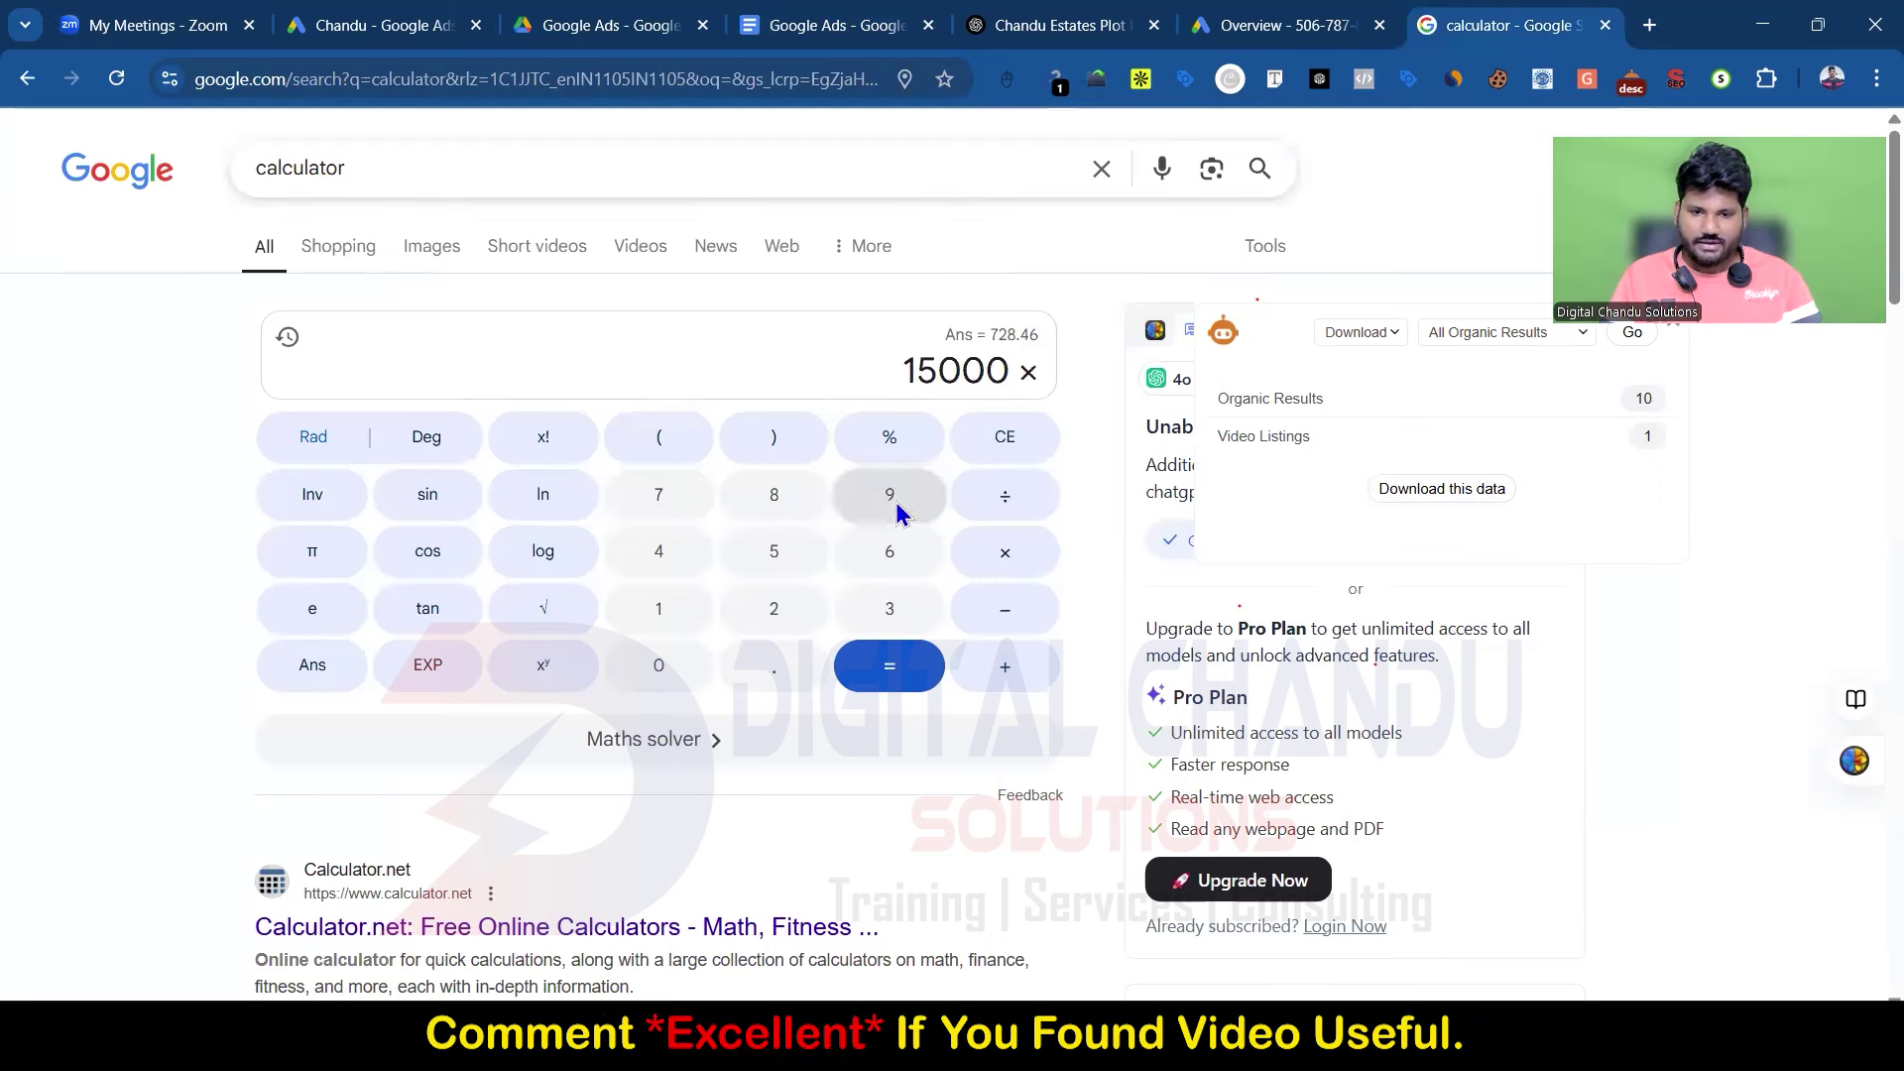
click(896, 502)
click(890, 676)
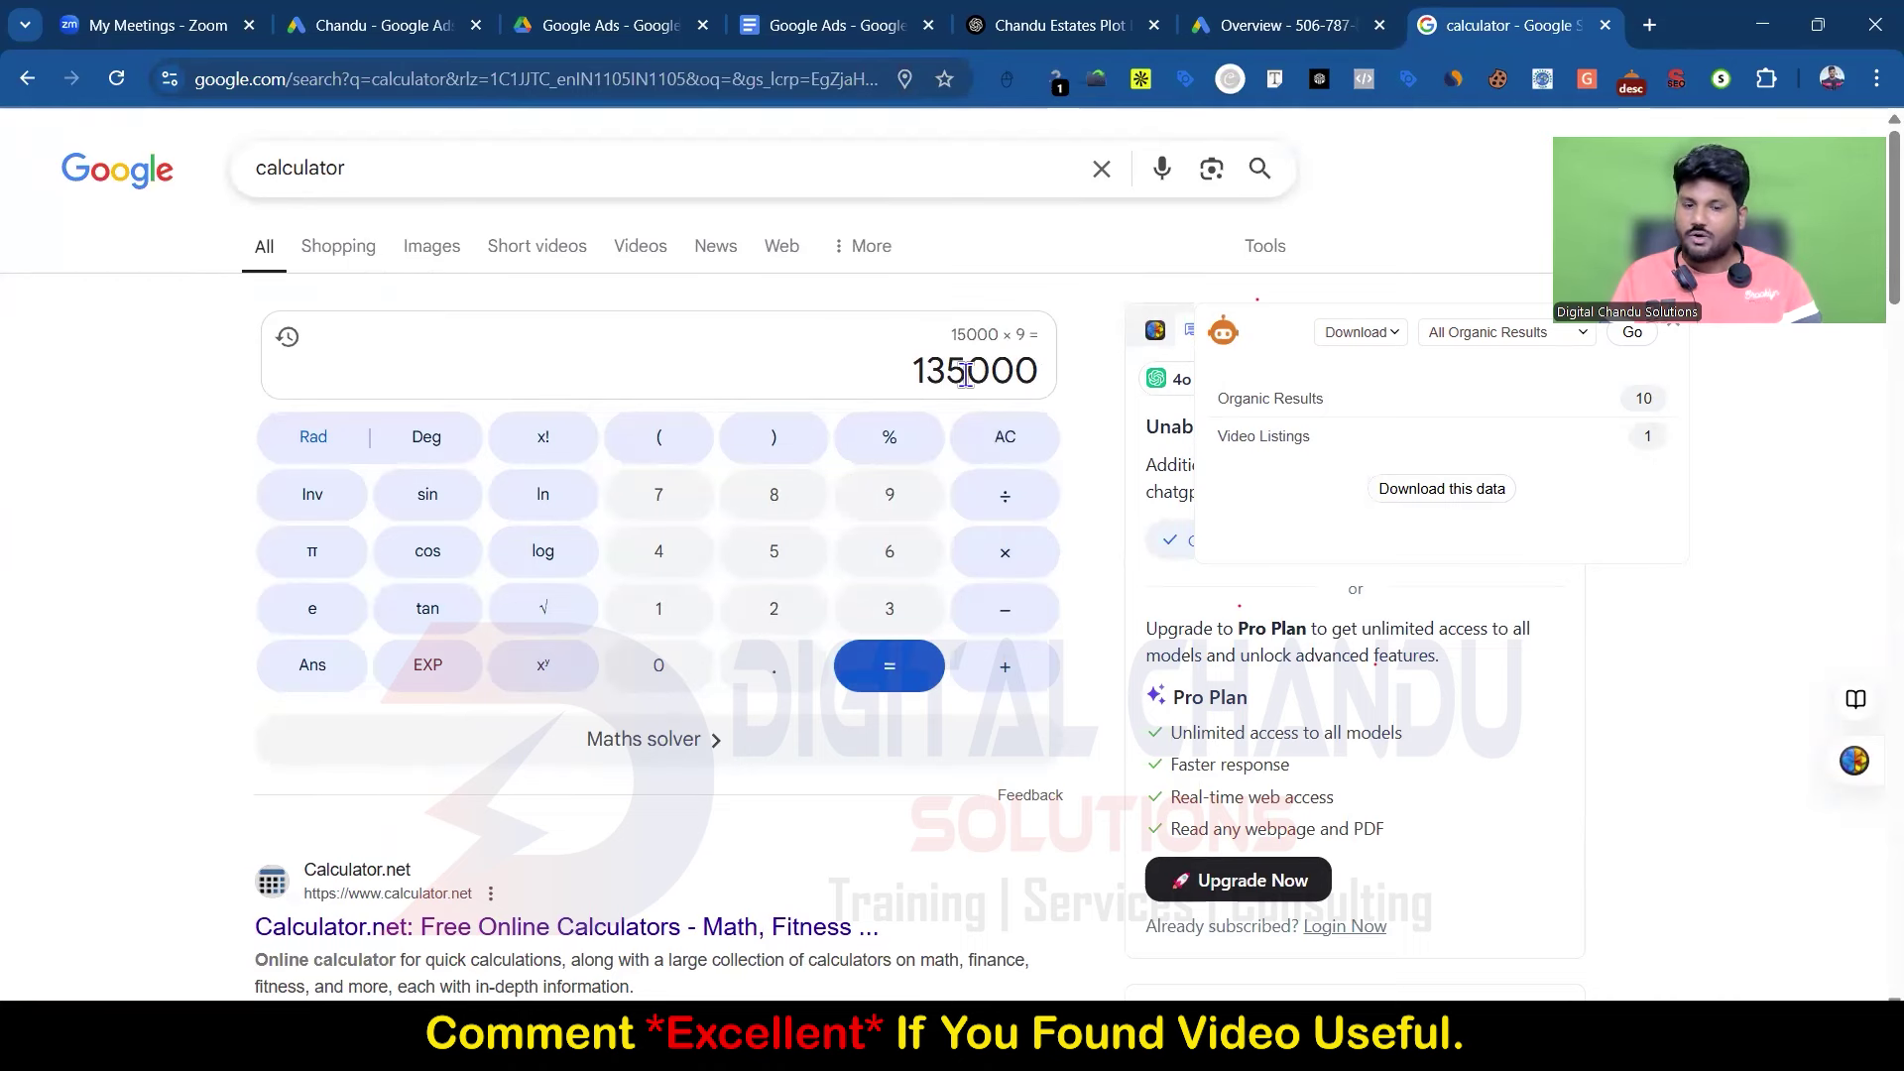
Step: Return to the Google Ads document and complete the "9 X 15,000 =" line with the result 1,35,000
click(863, 21)
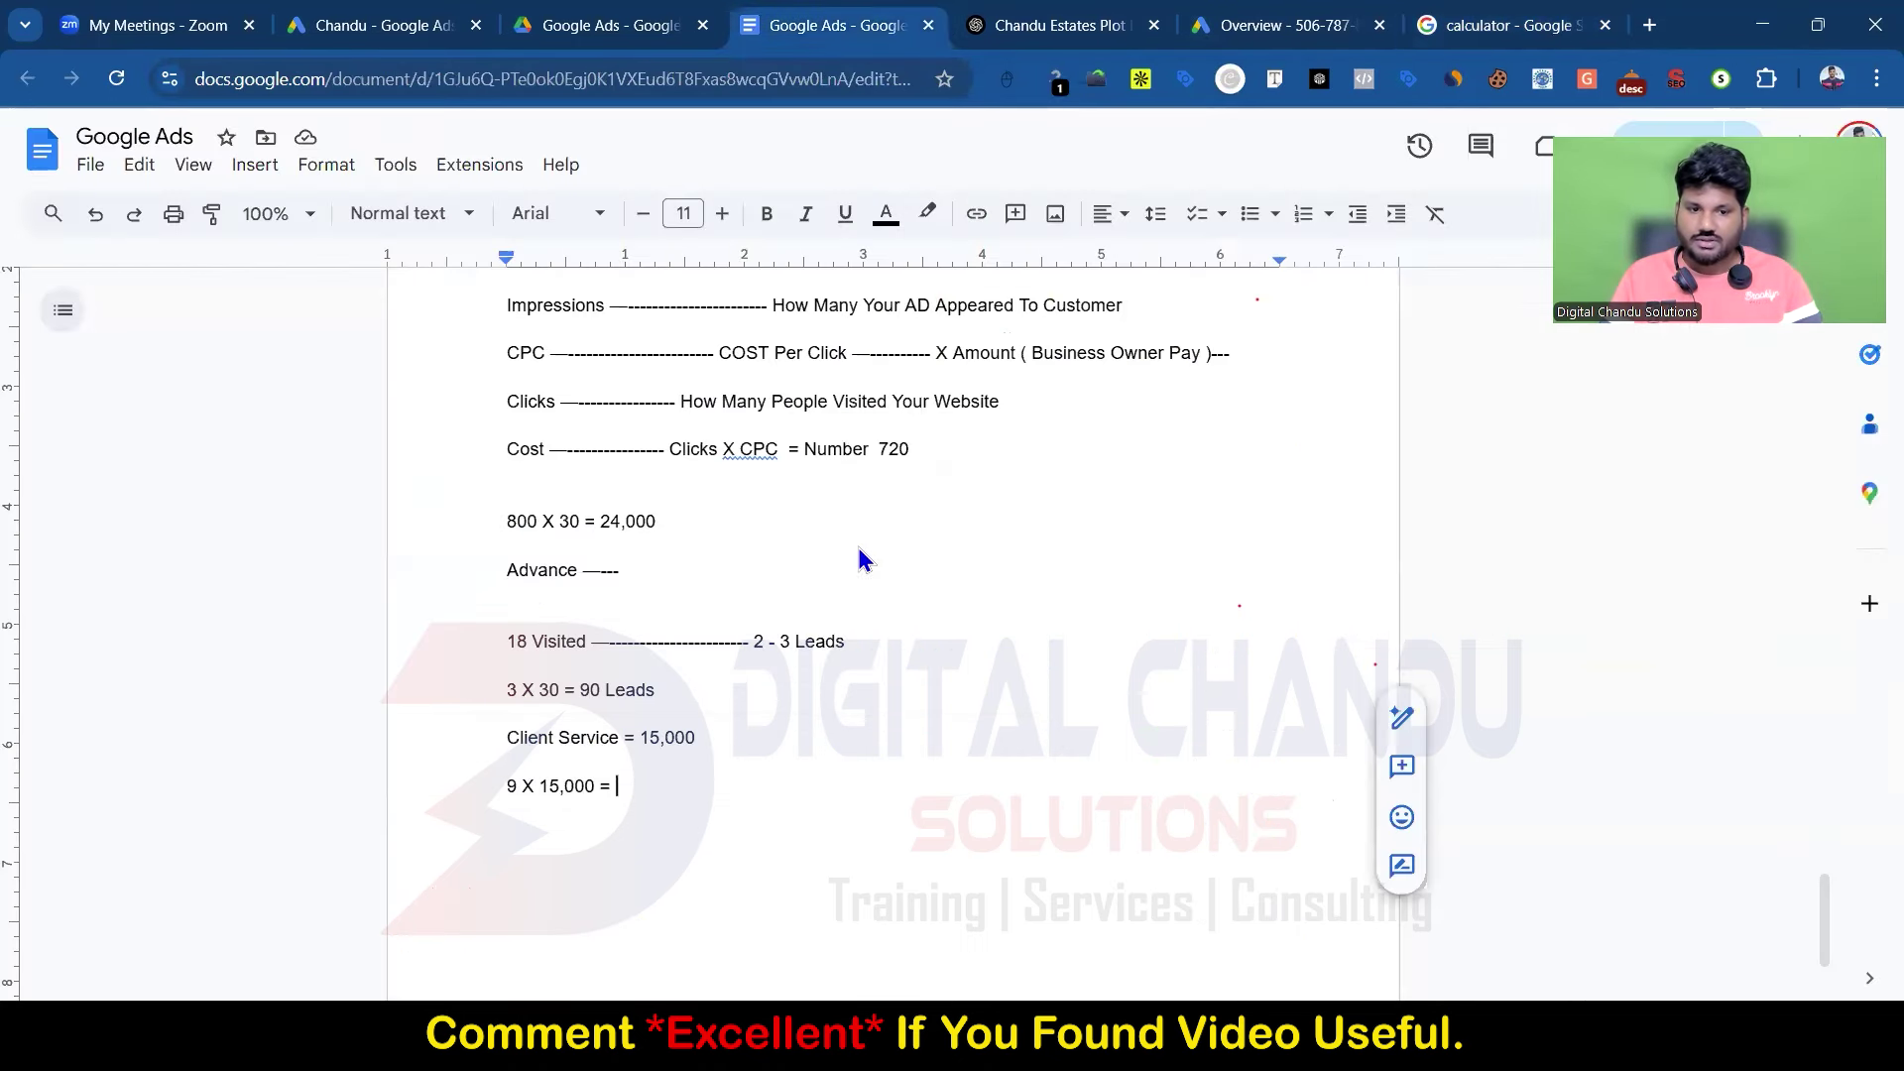
text(1)
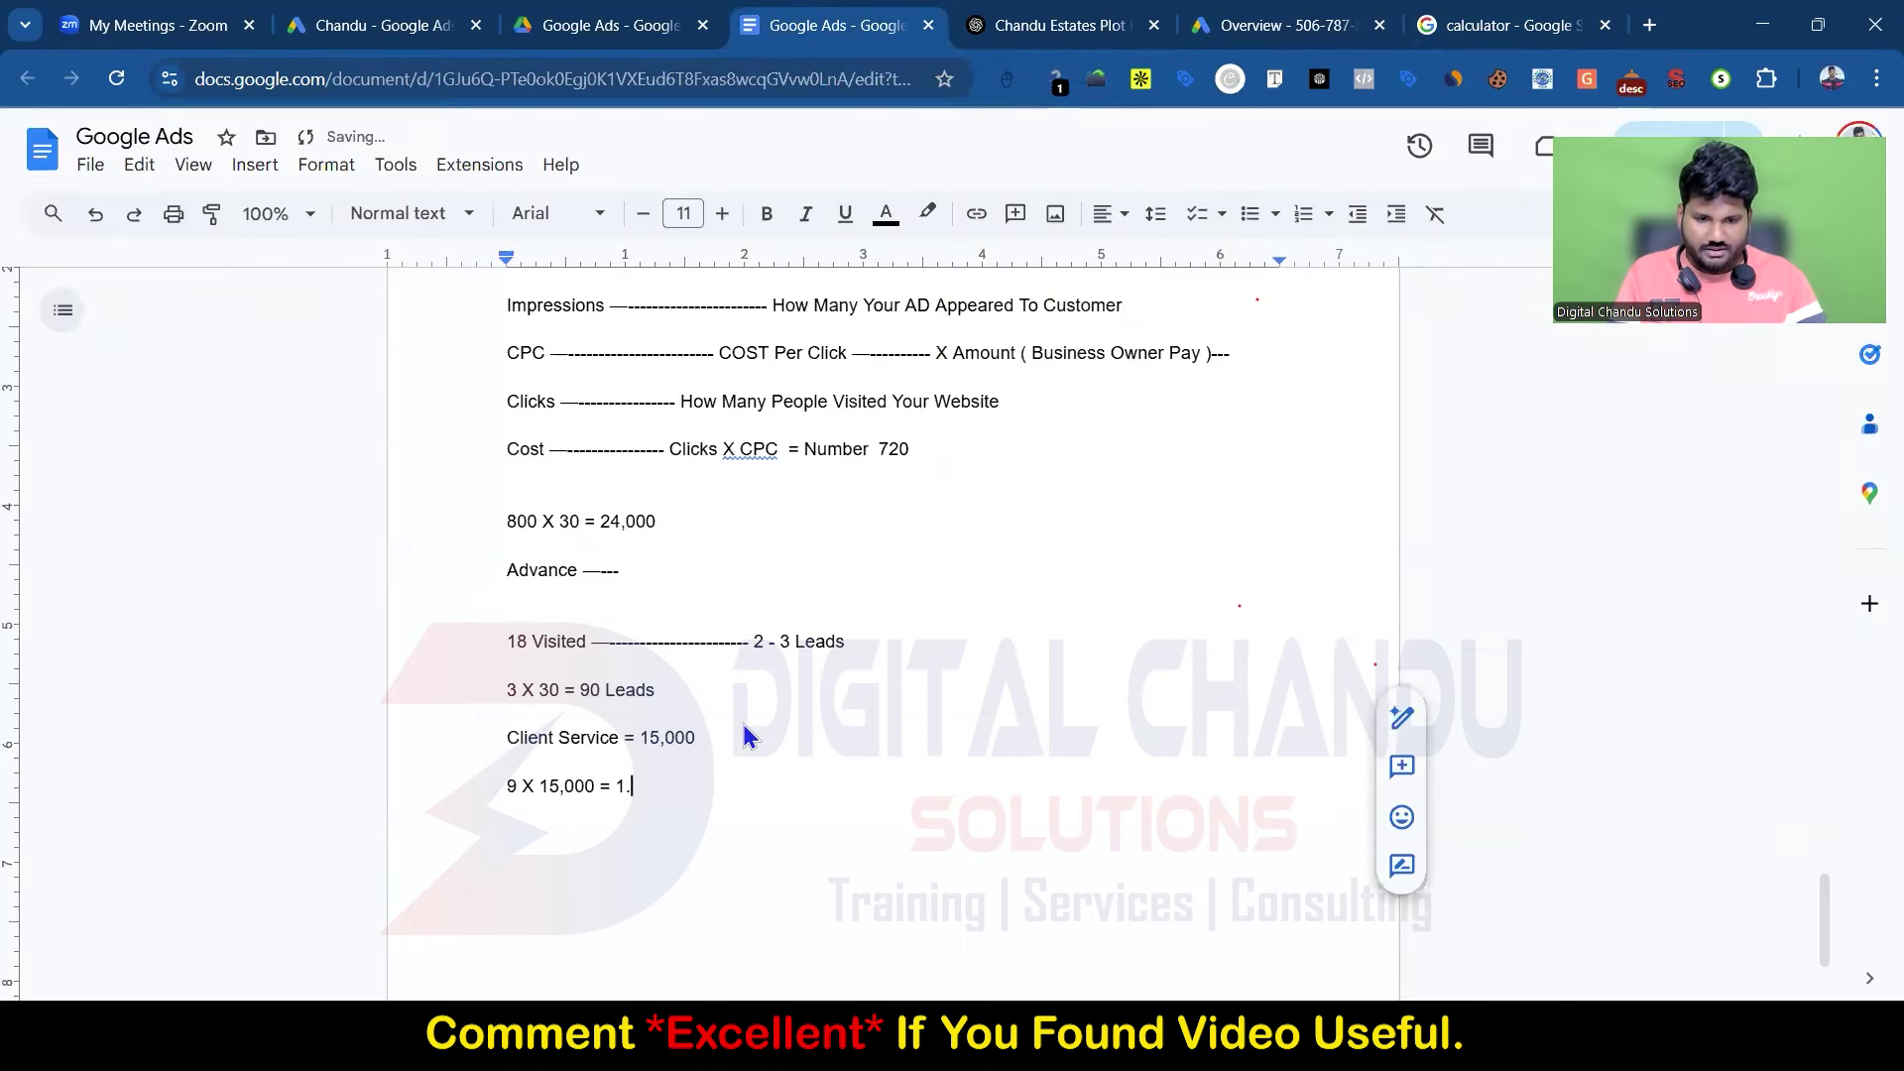
text(,35,)
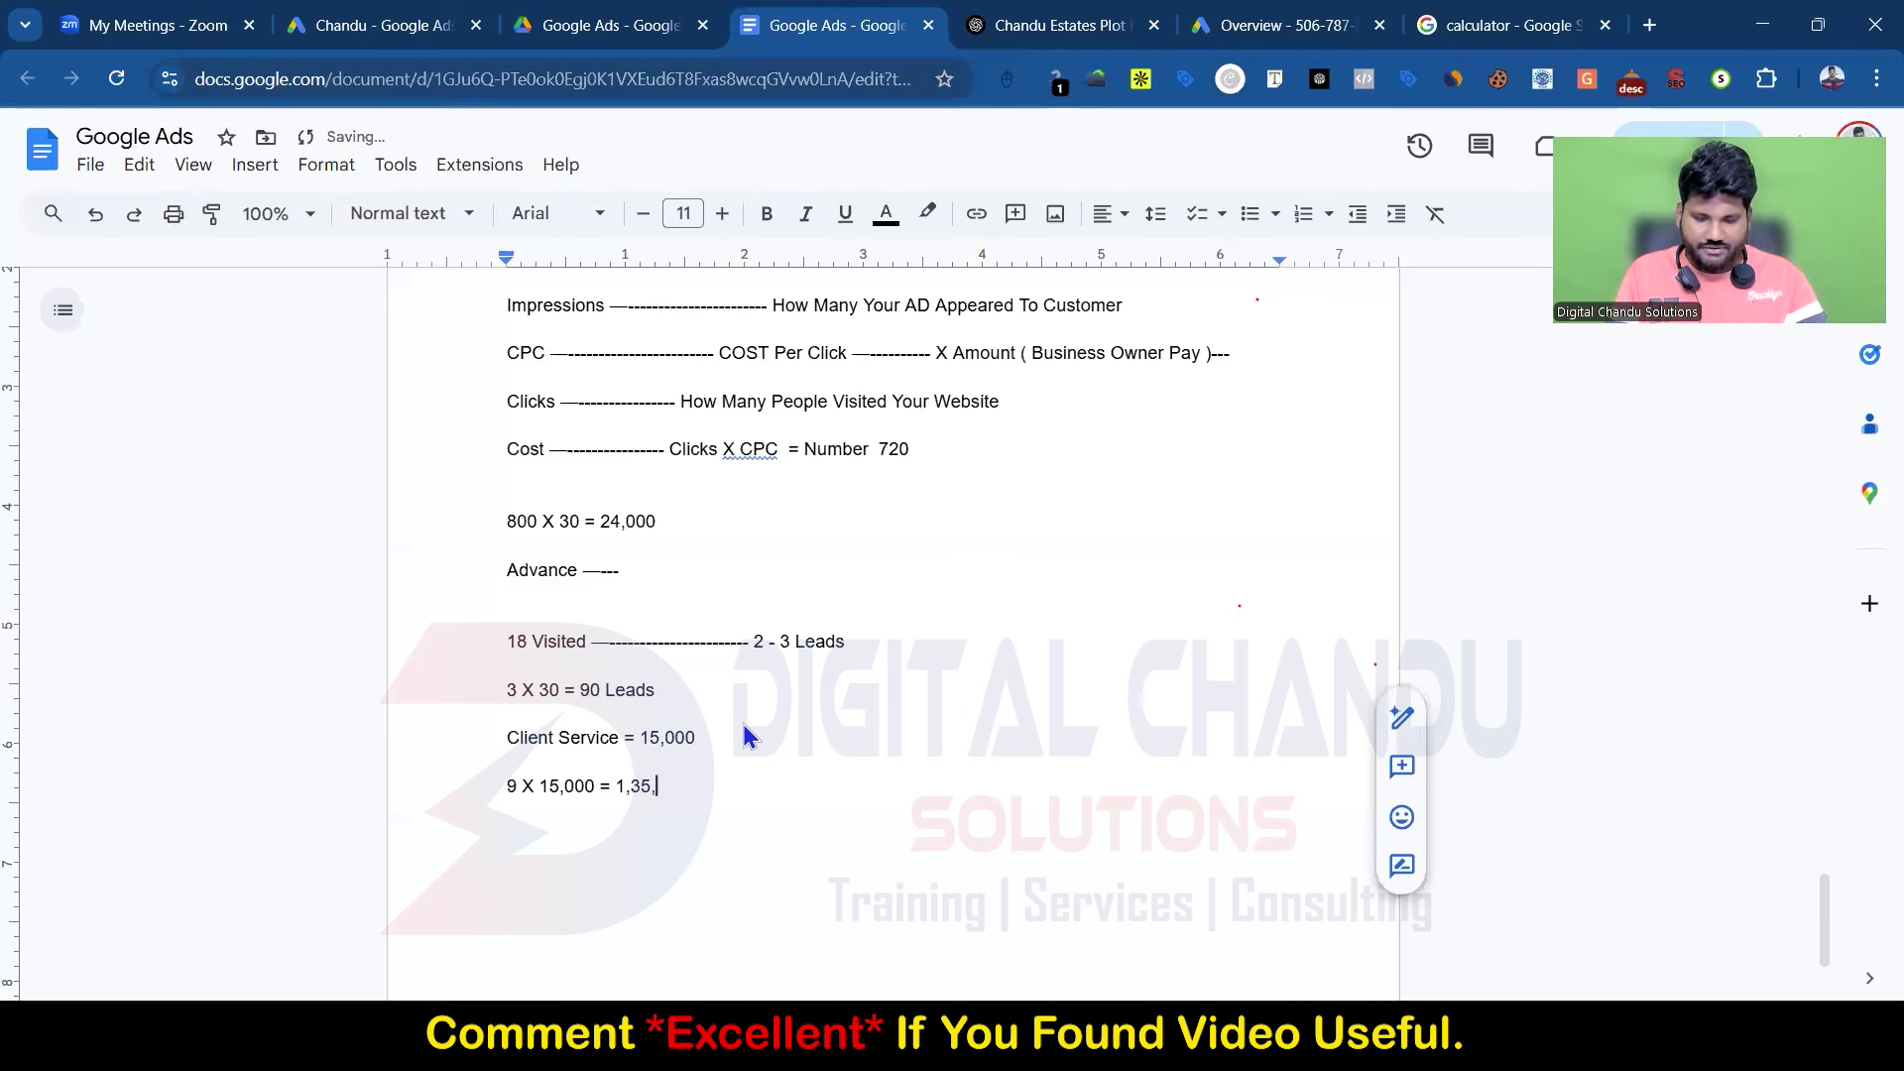
text(000)
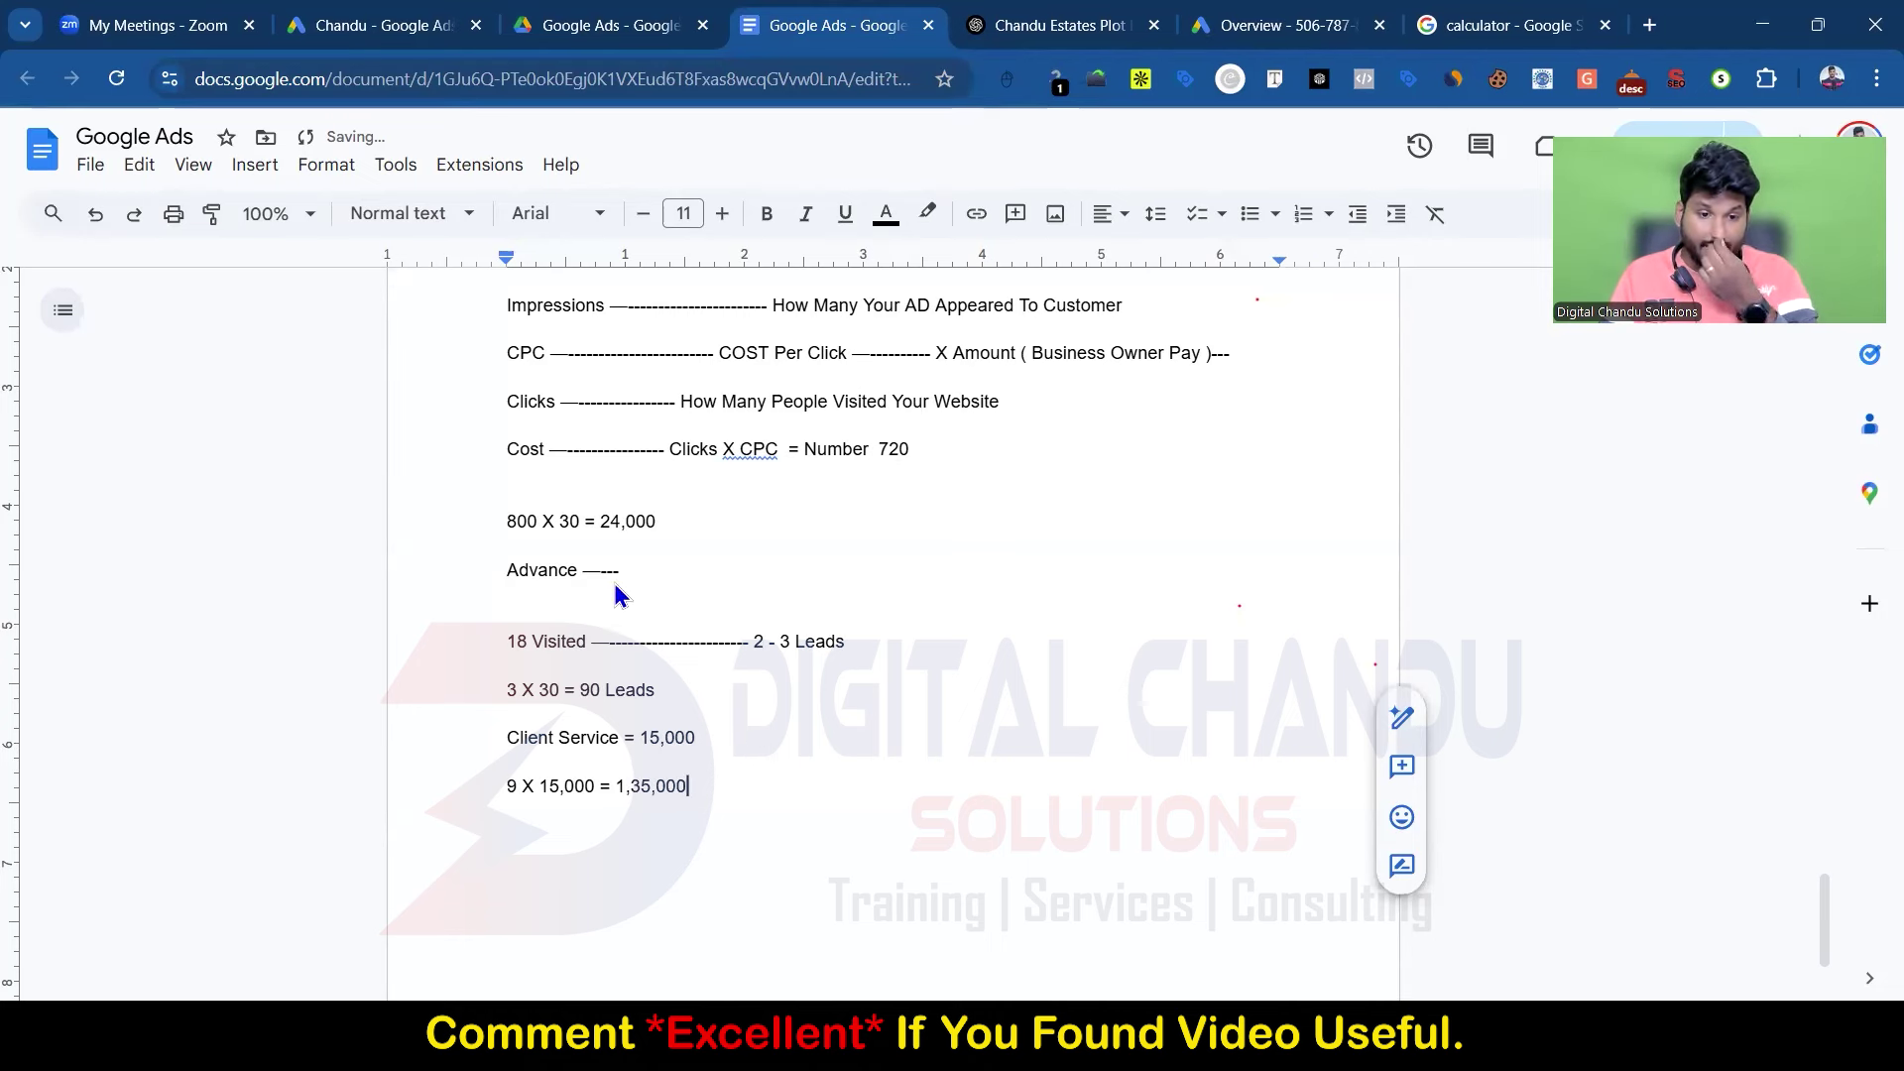
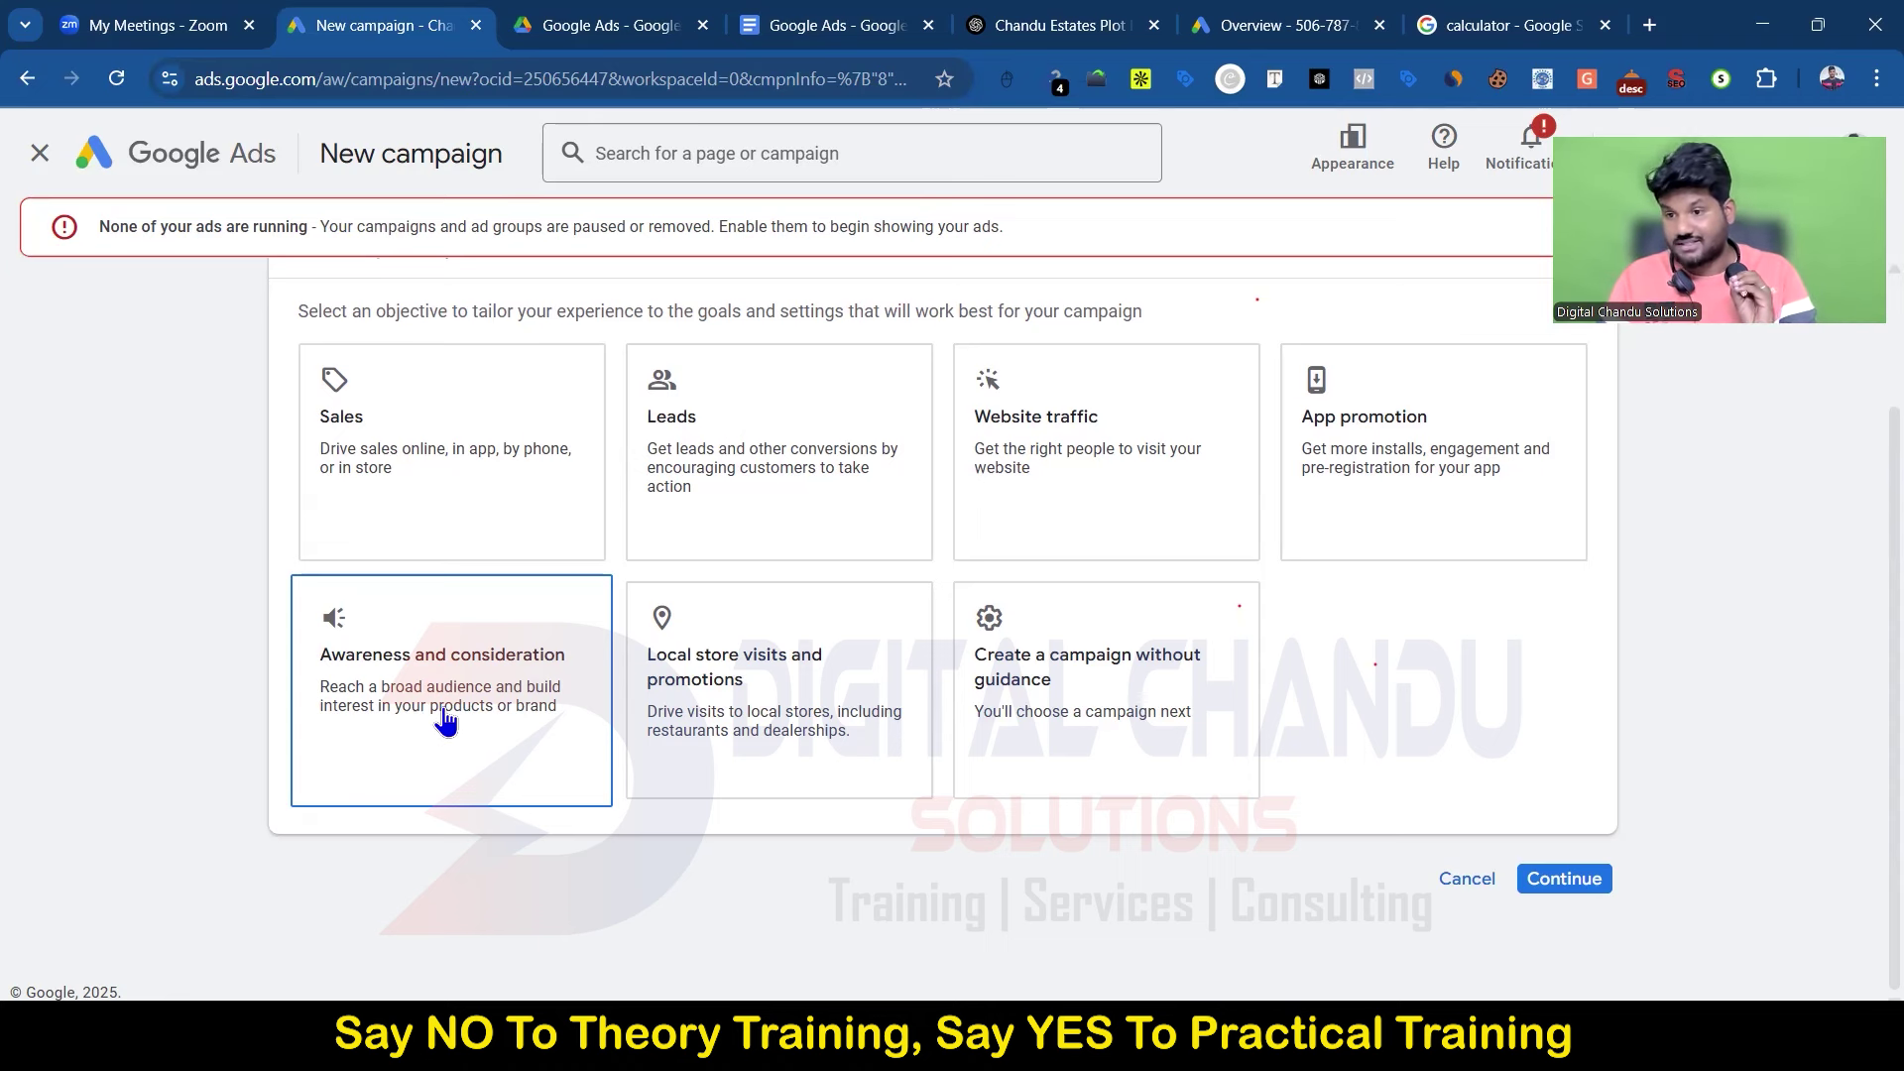
Step: Set the new campaign's objective to Awareness and consideration with the Reach goal, and choose Display as the campaign type
click(446, 721)
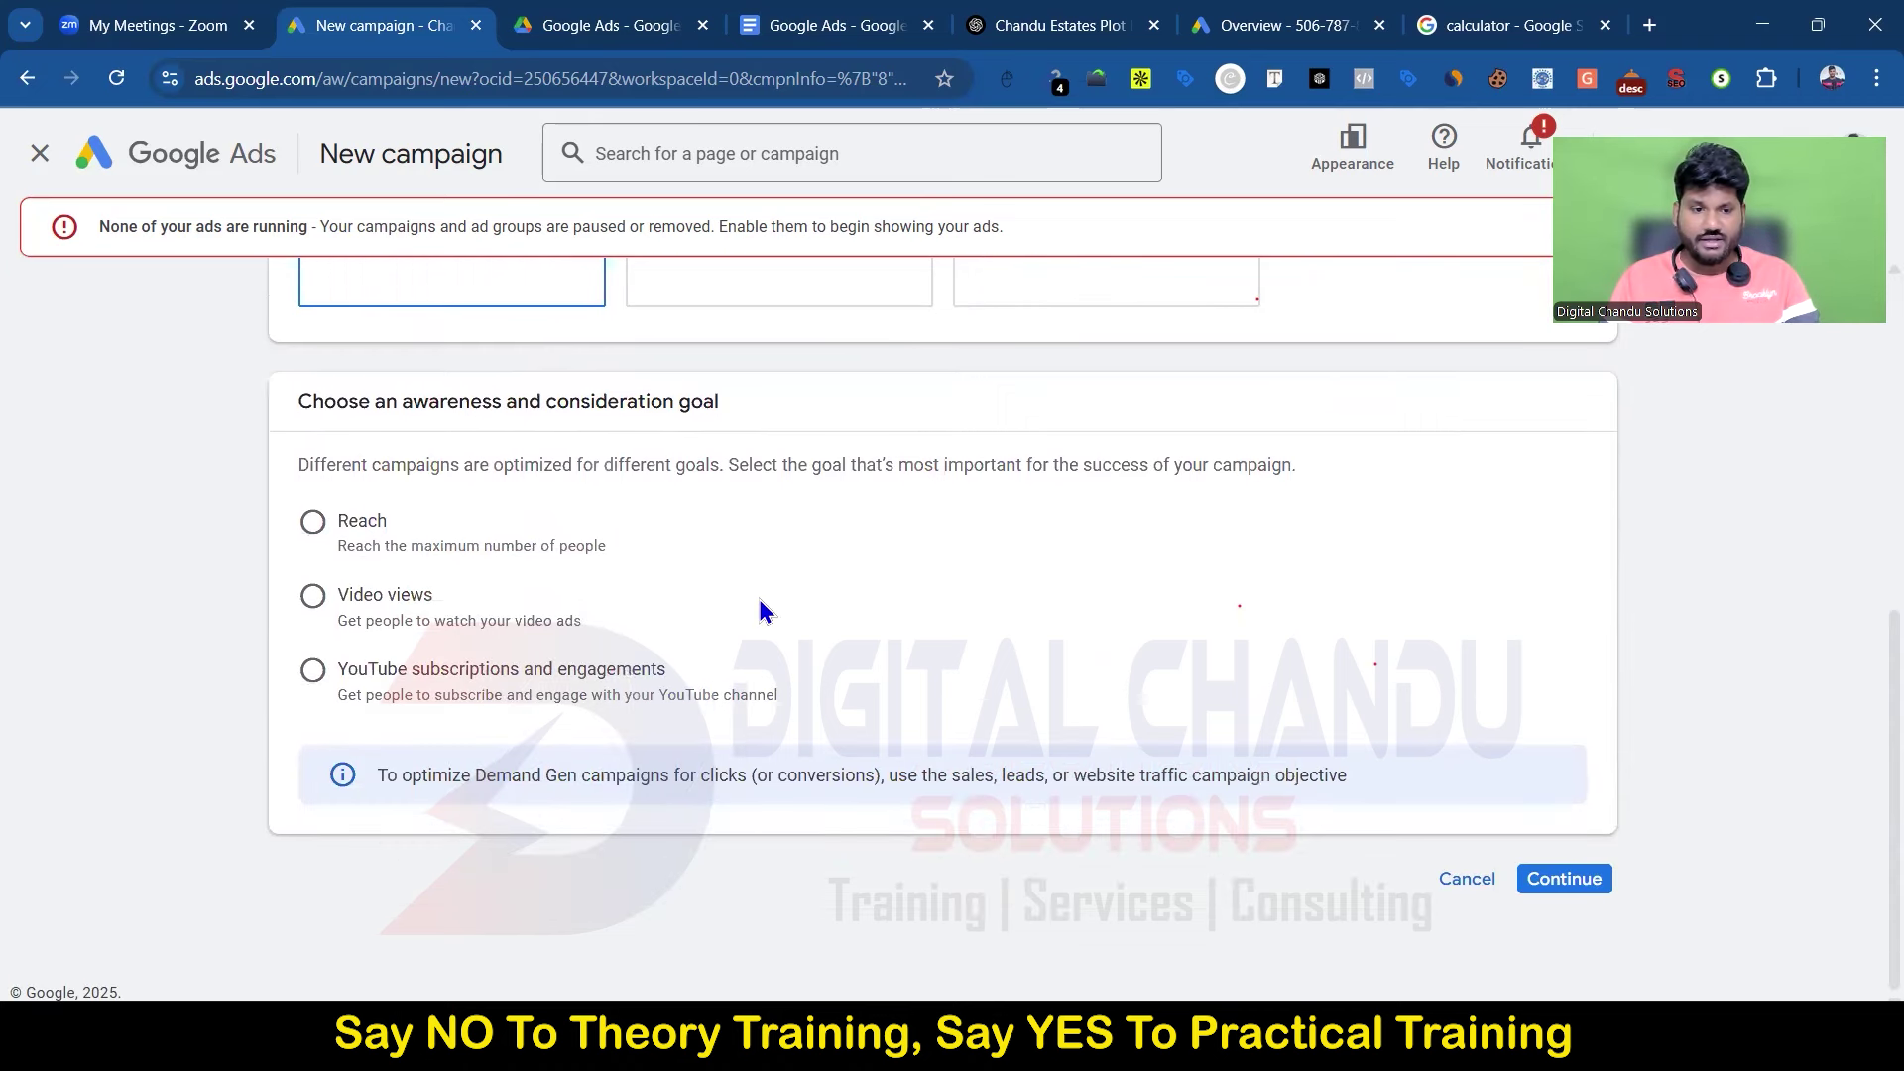
click(316, 526)
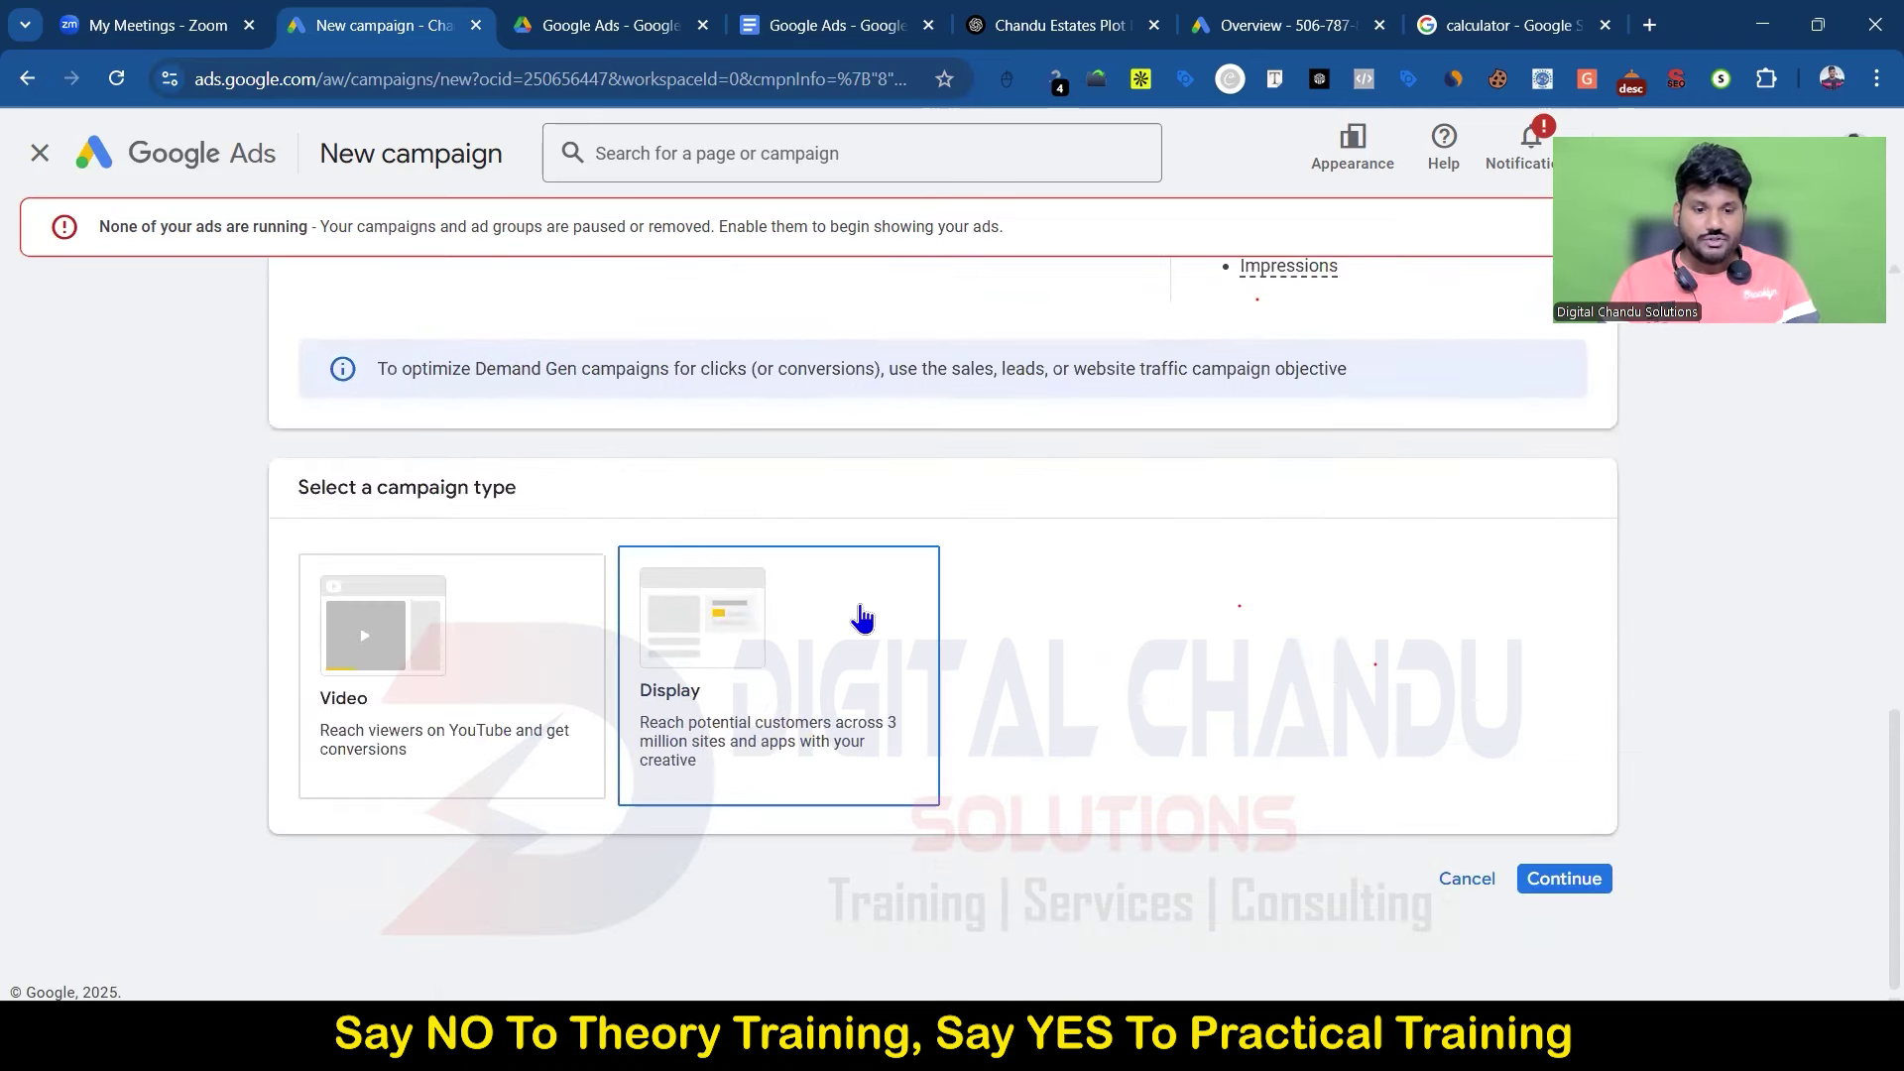
click(794, 711)
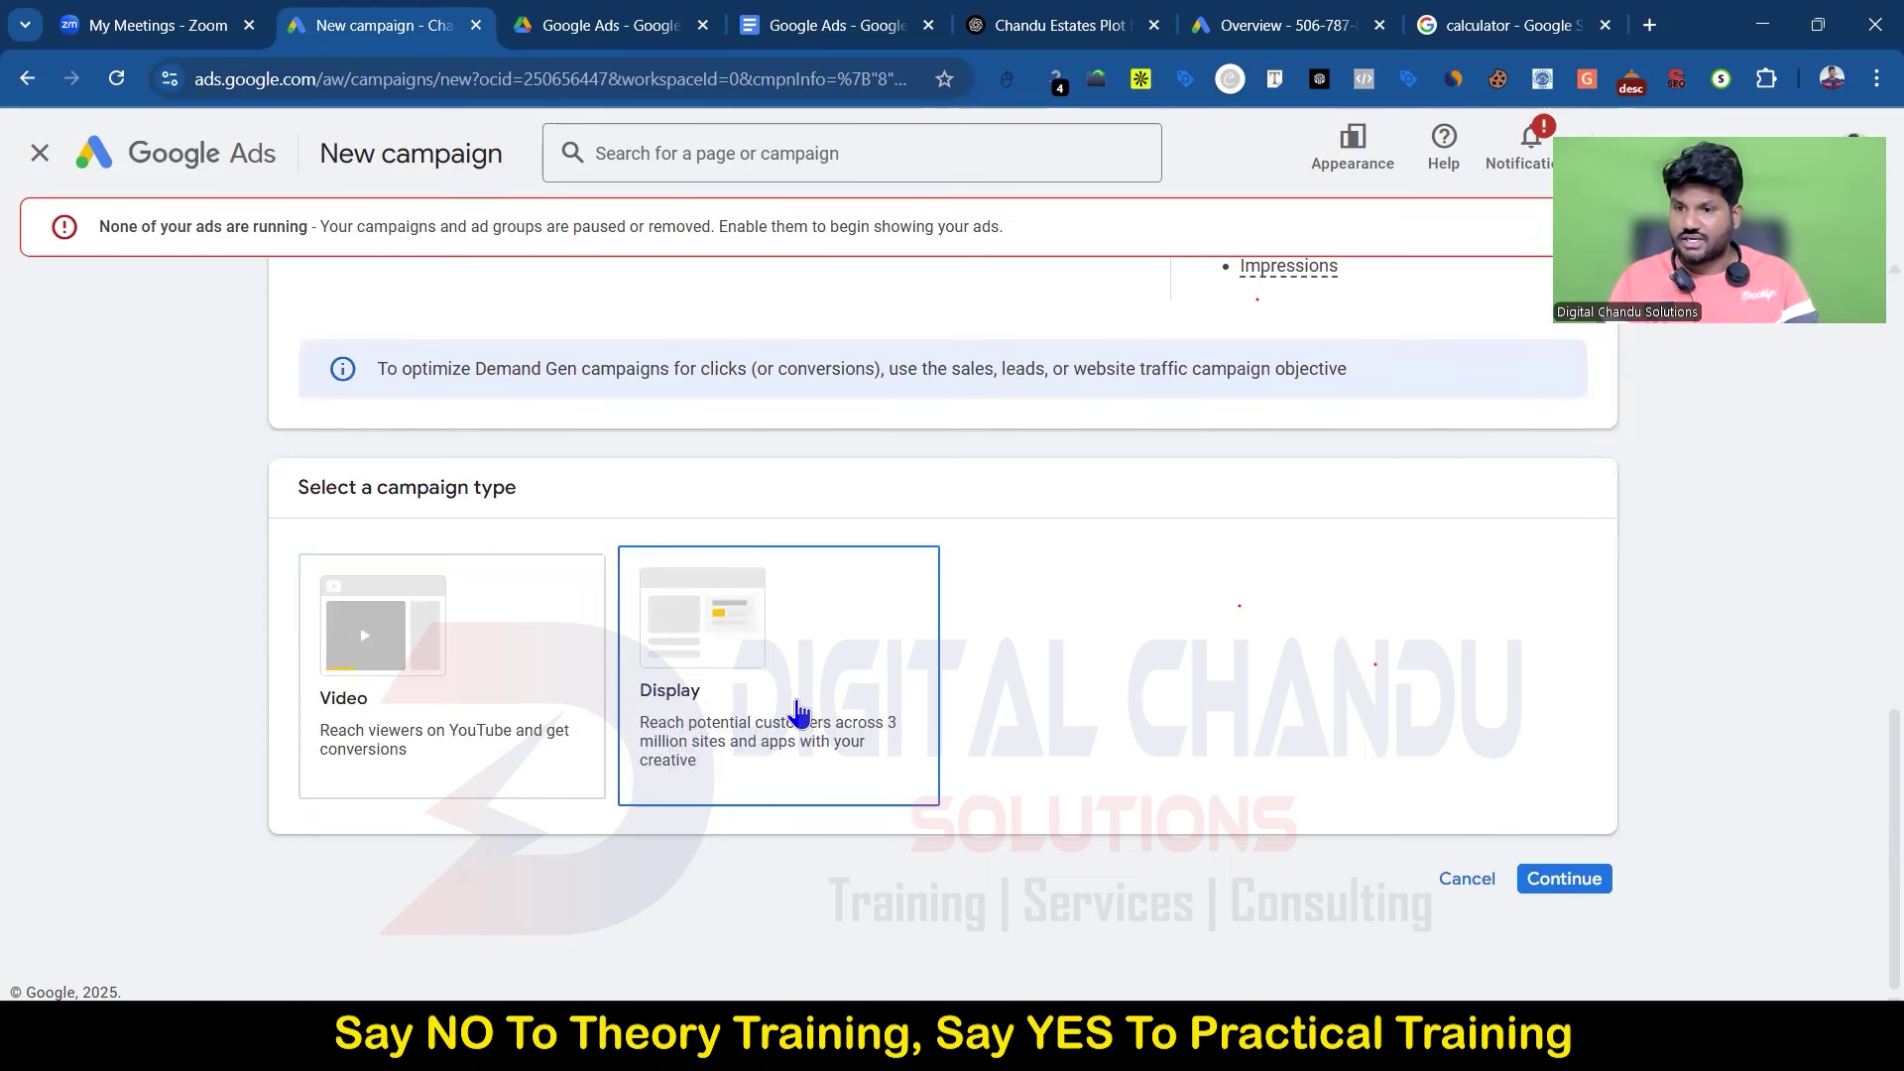
click(773, 697)
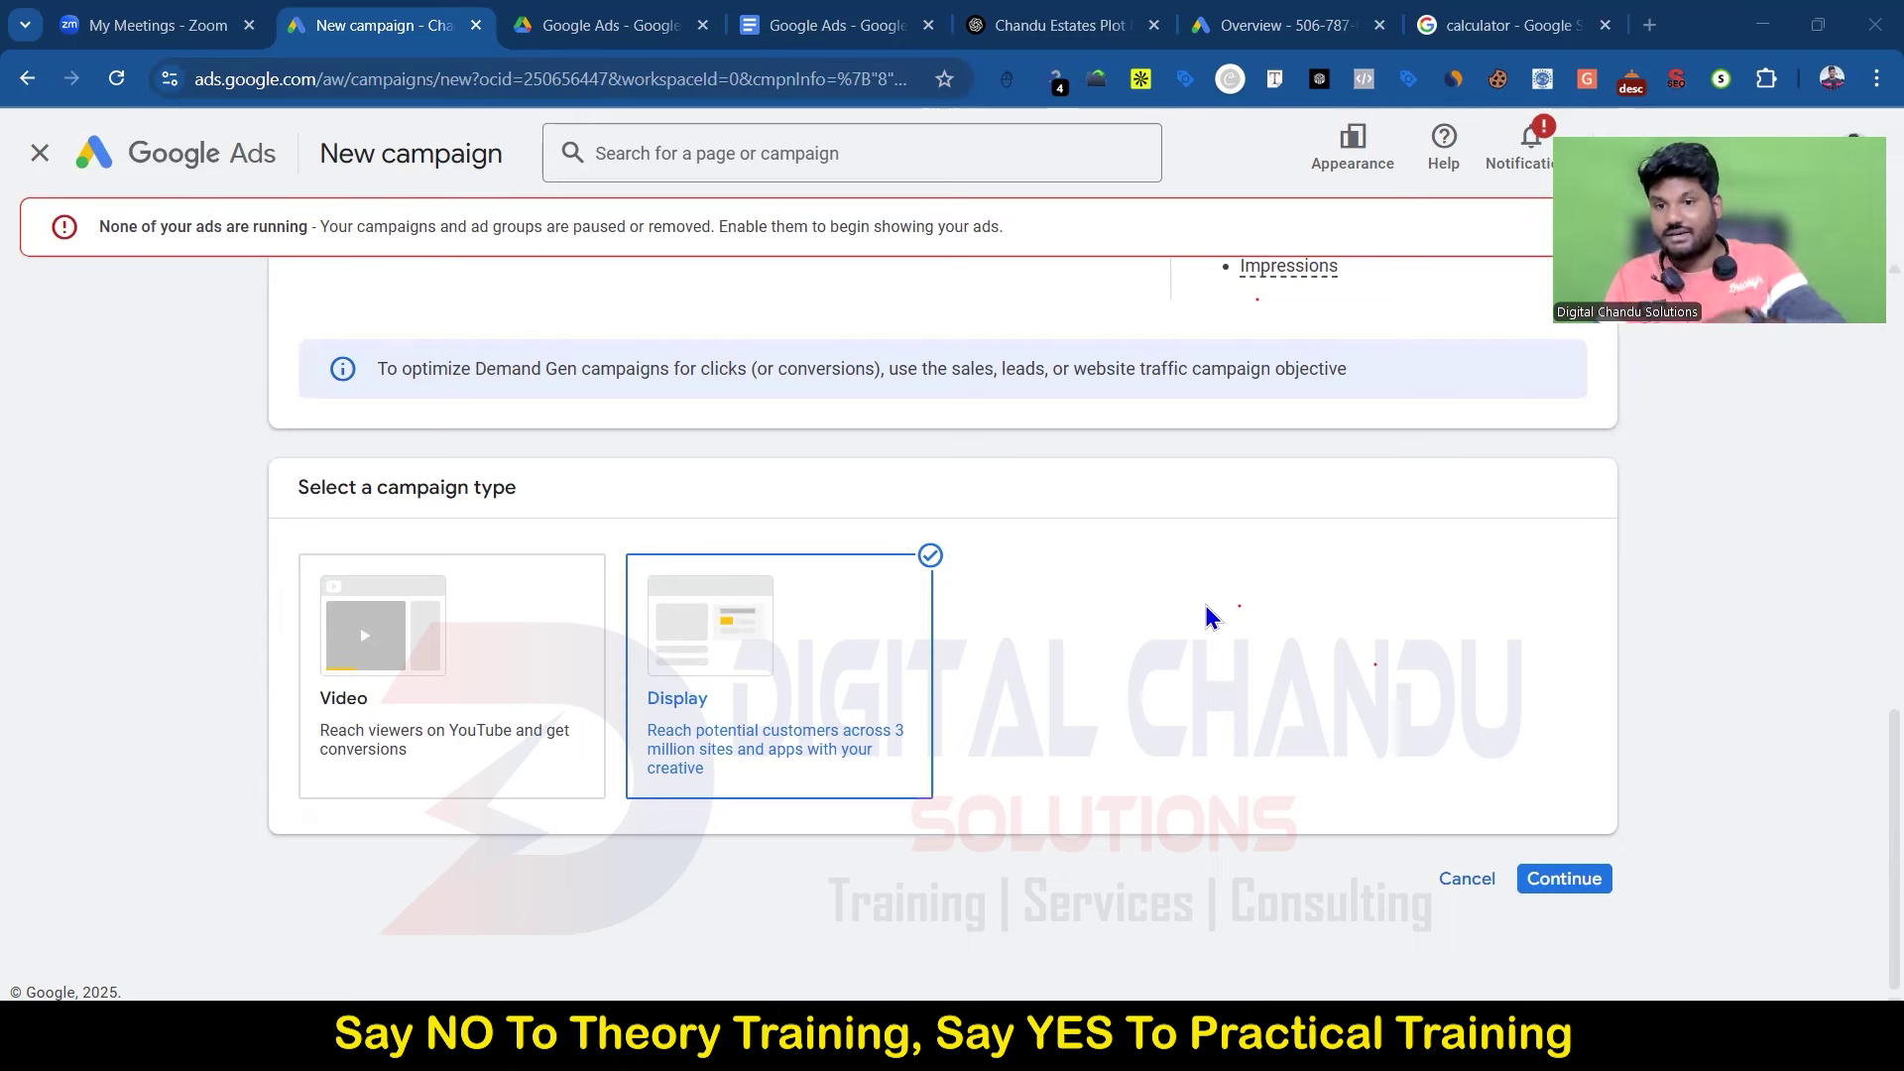
Step: Search Google for "news in telugu today" in a new tab and open the Sakshi news site in another tab
click(1651, 25)
text(new)
key(Return)
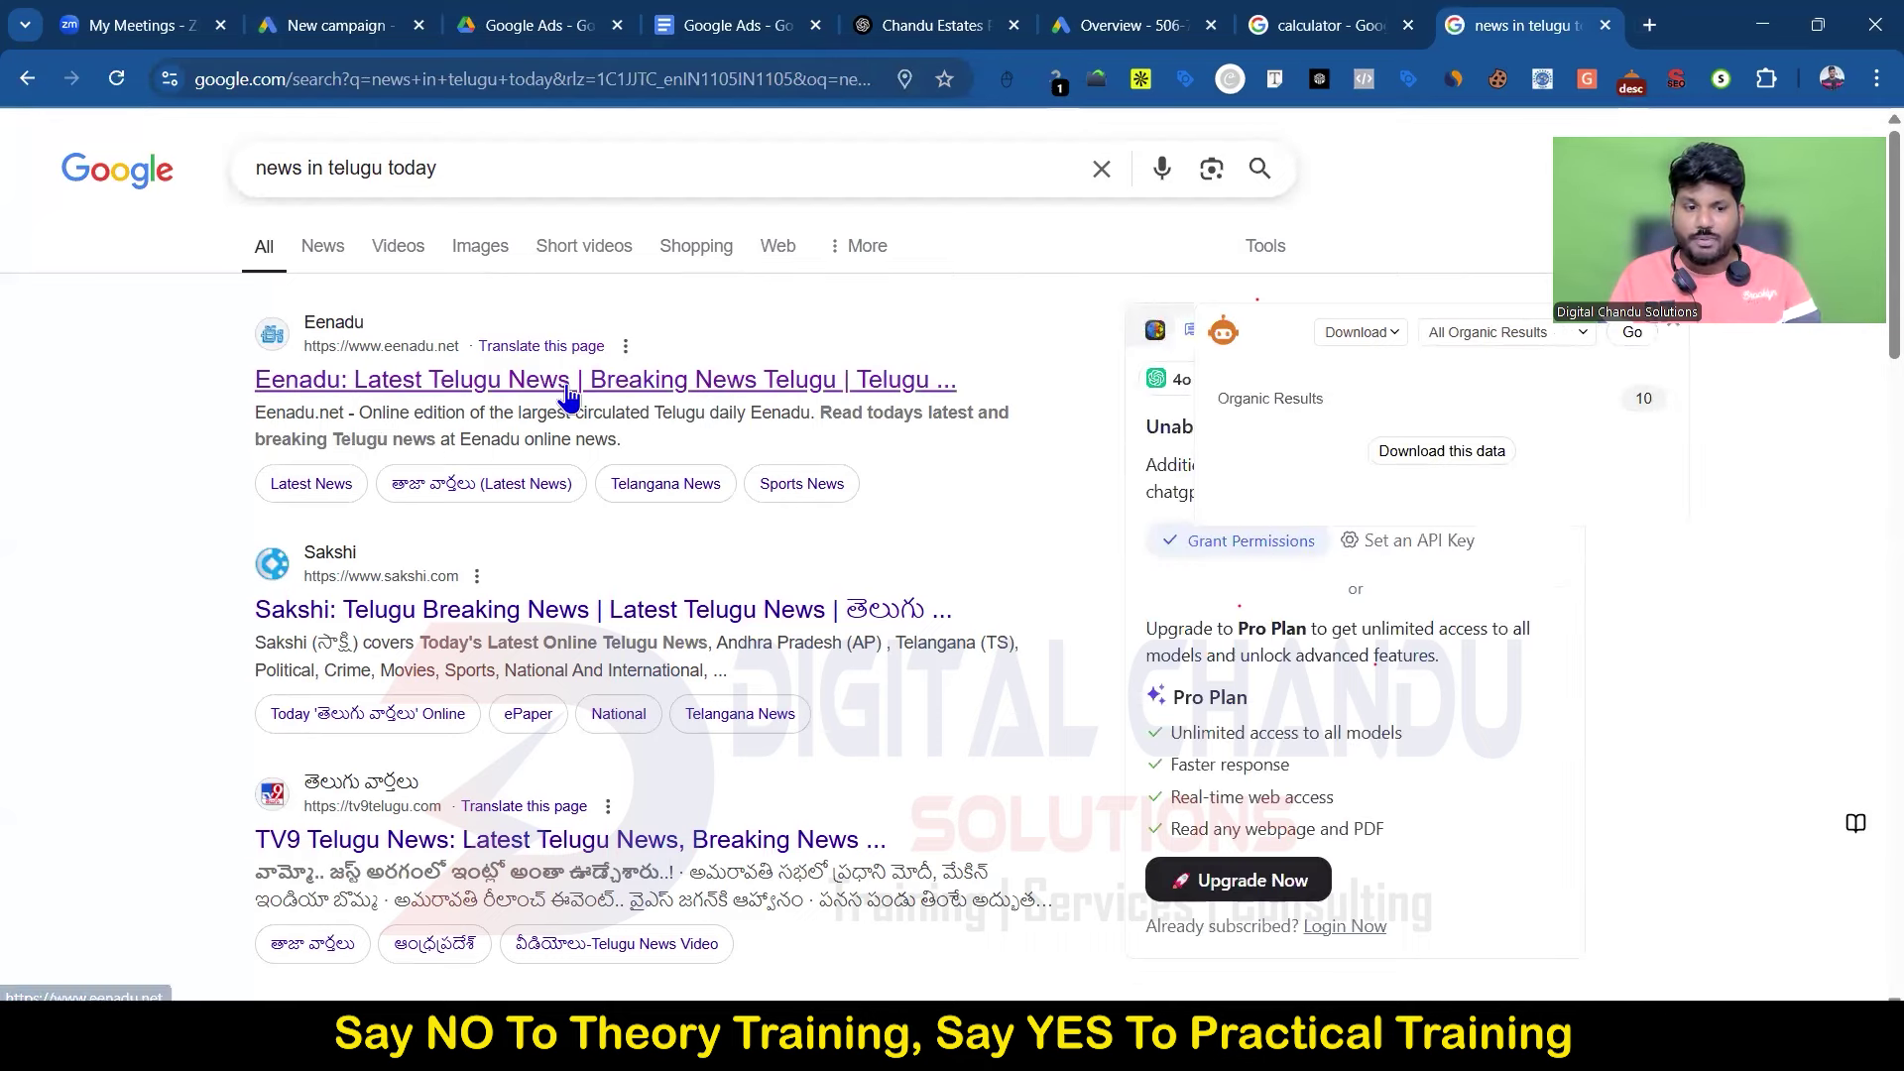
right_click(536, 624)
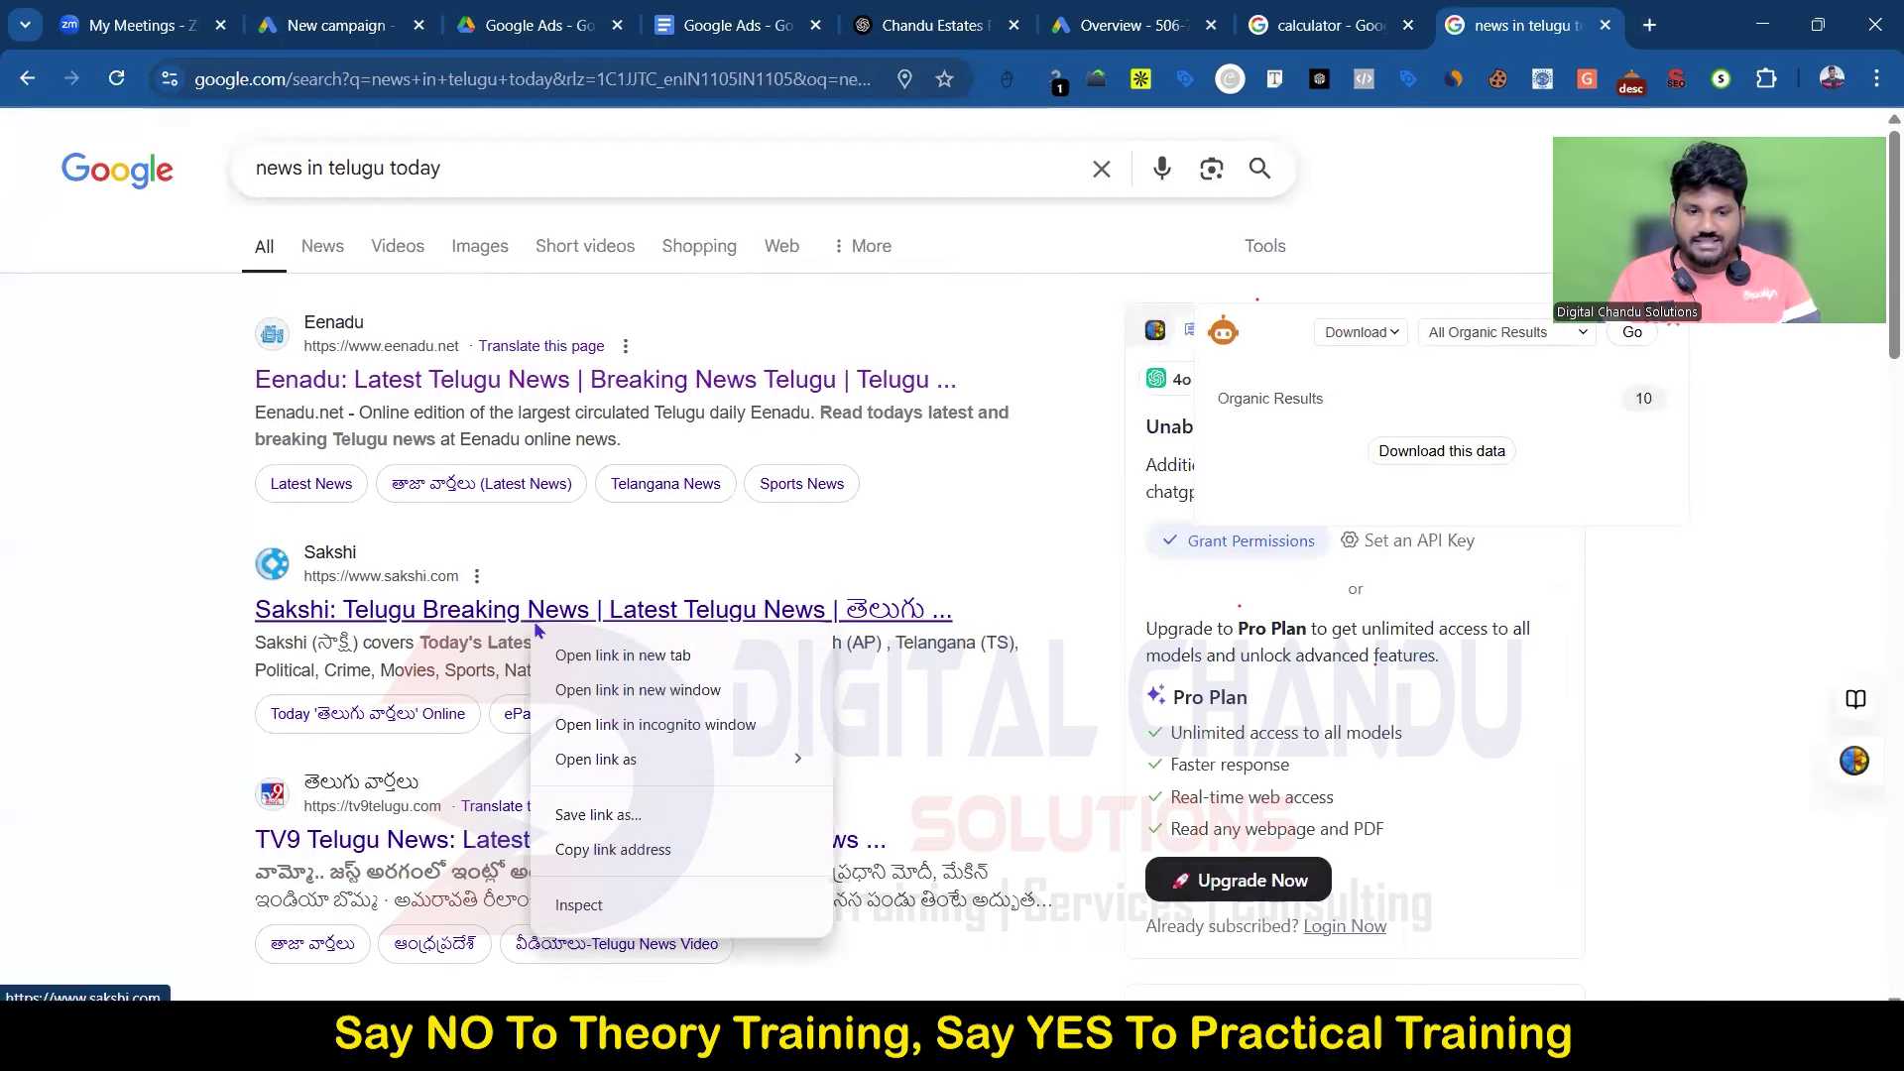
click(612, 656)
click(1517, 22)
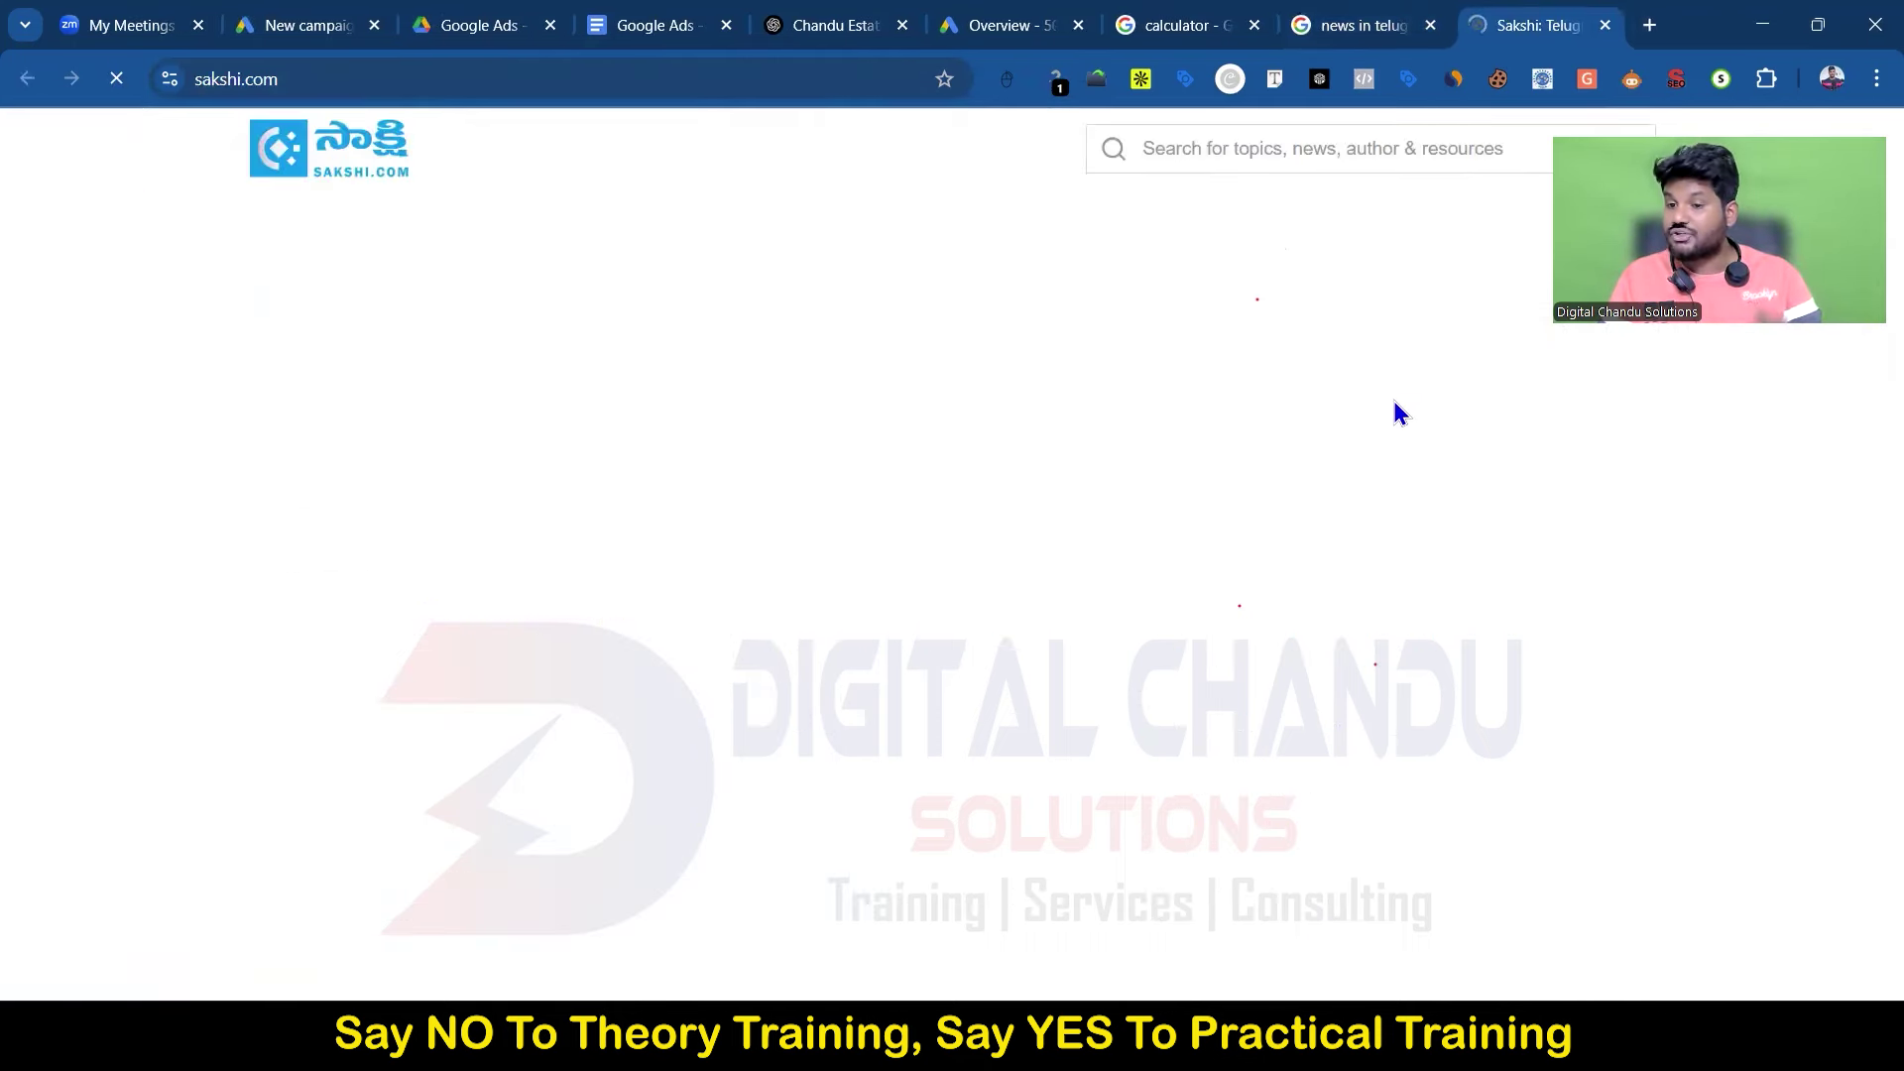
Step: Examine the display ads on the Sakshi homepage, dismissing the floating live video and the Lloyd banner ad
scroll(1339, 488, down, 2)
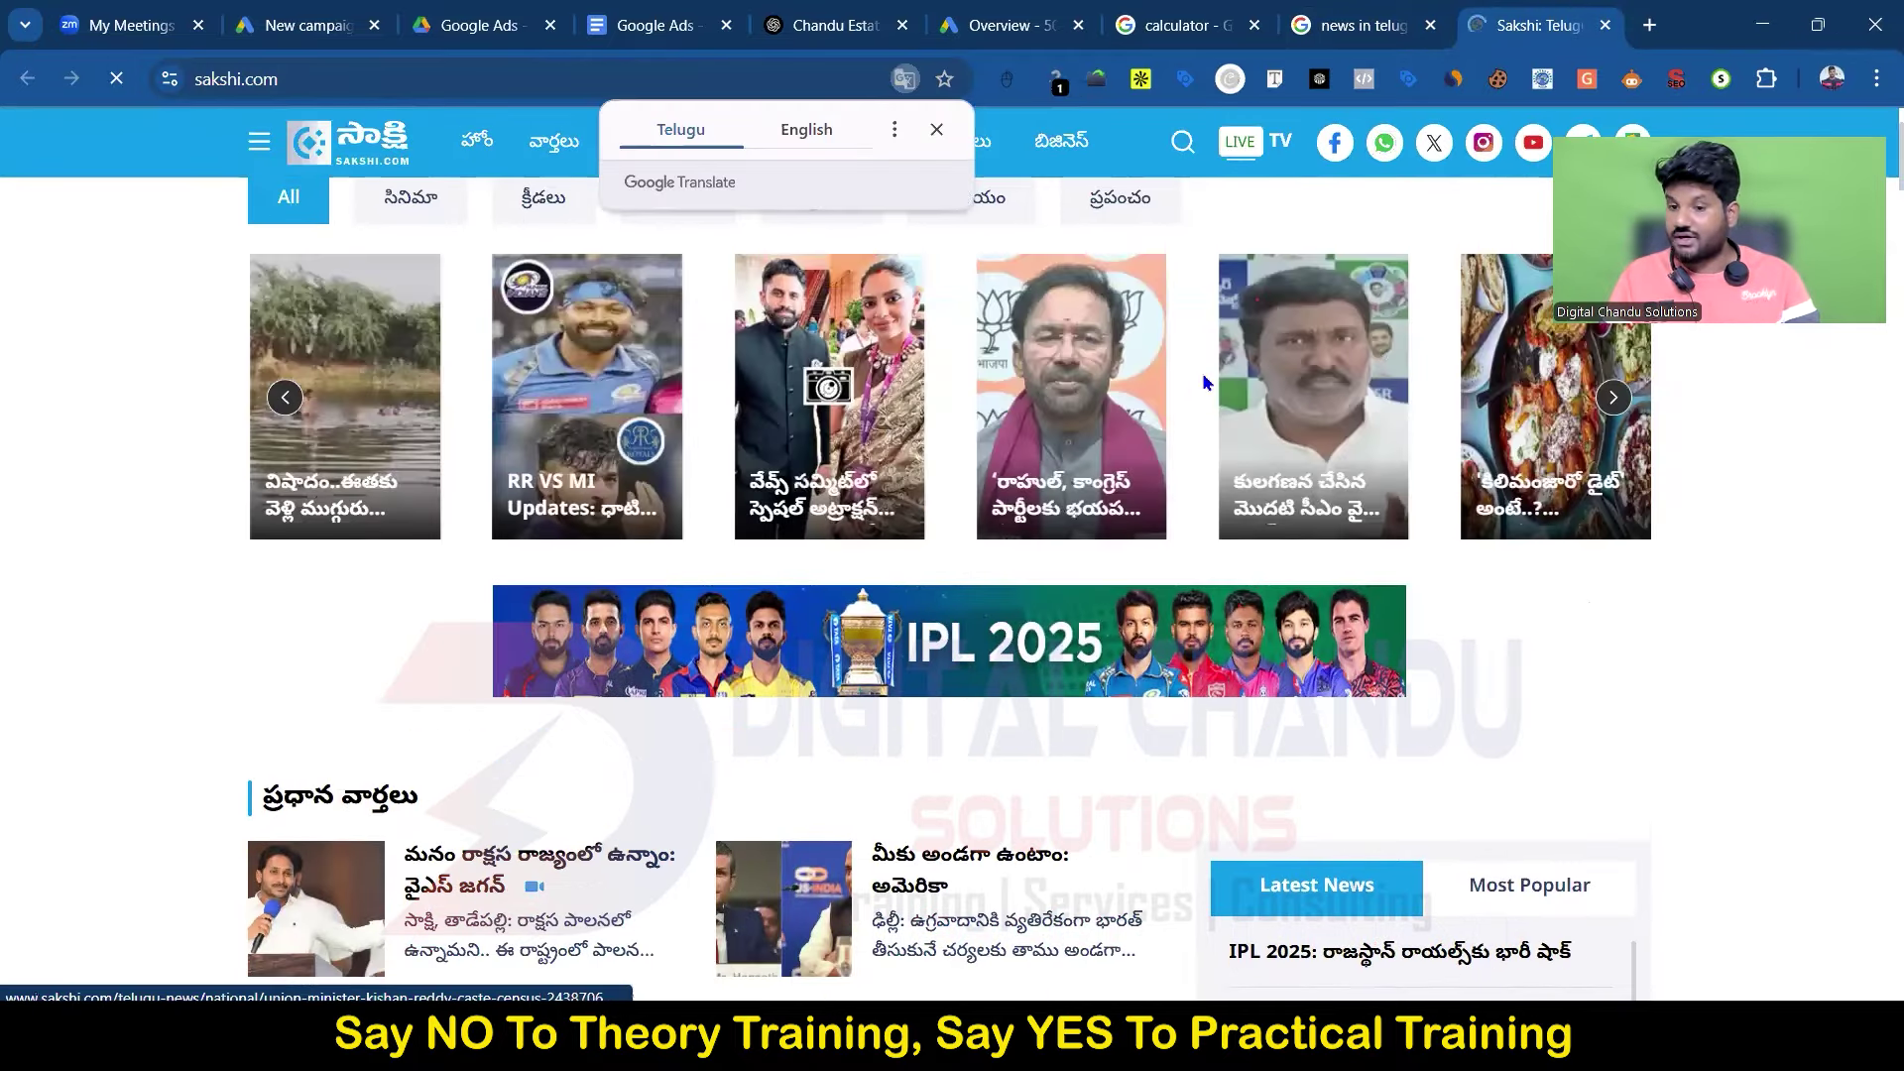
scroll(1514, 627, down, 10)
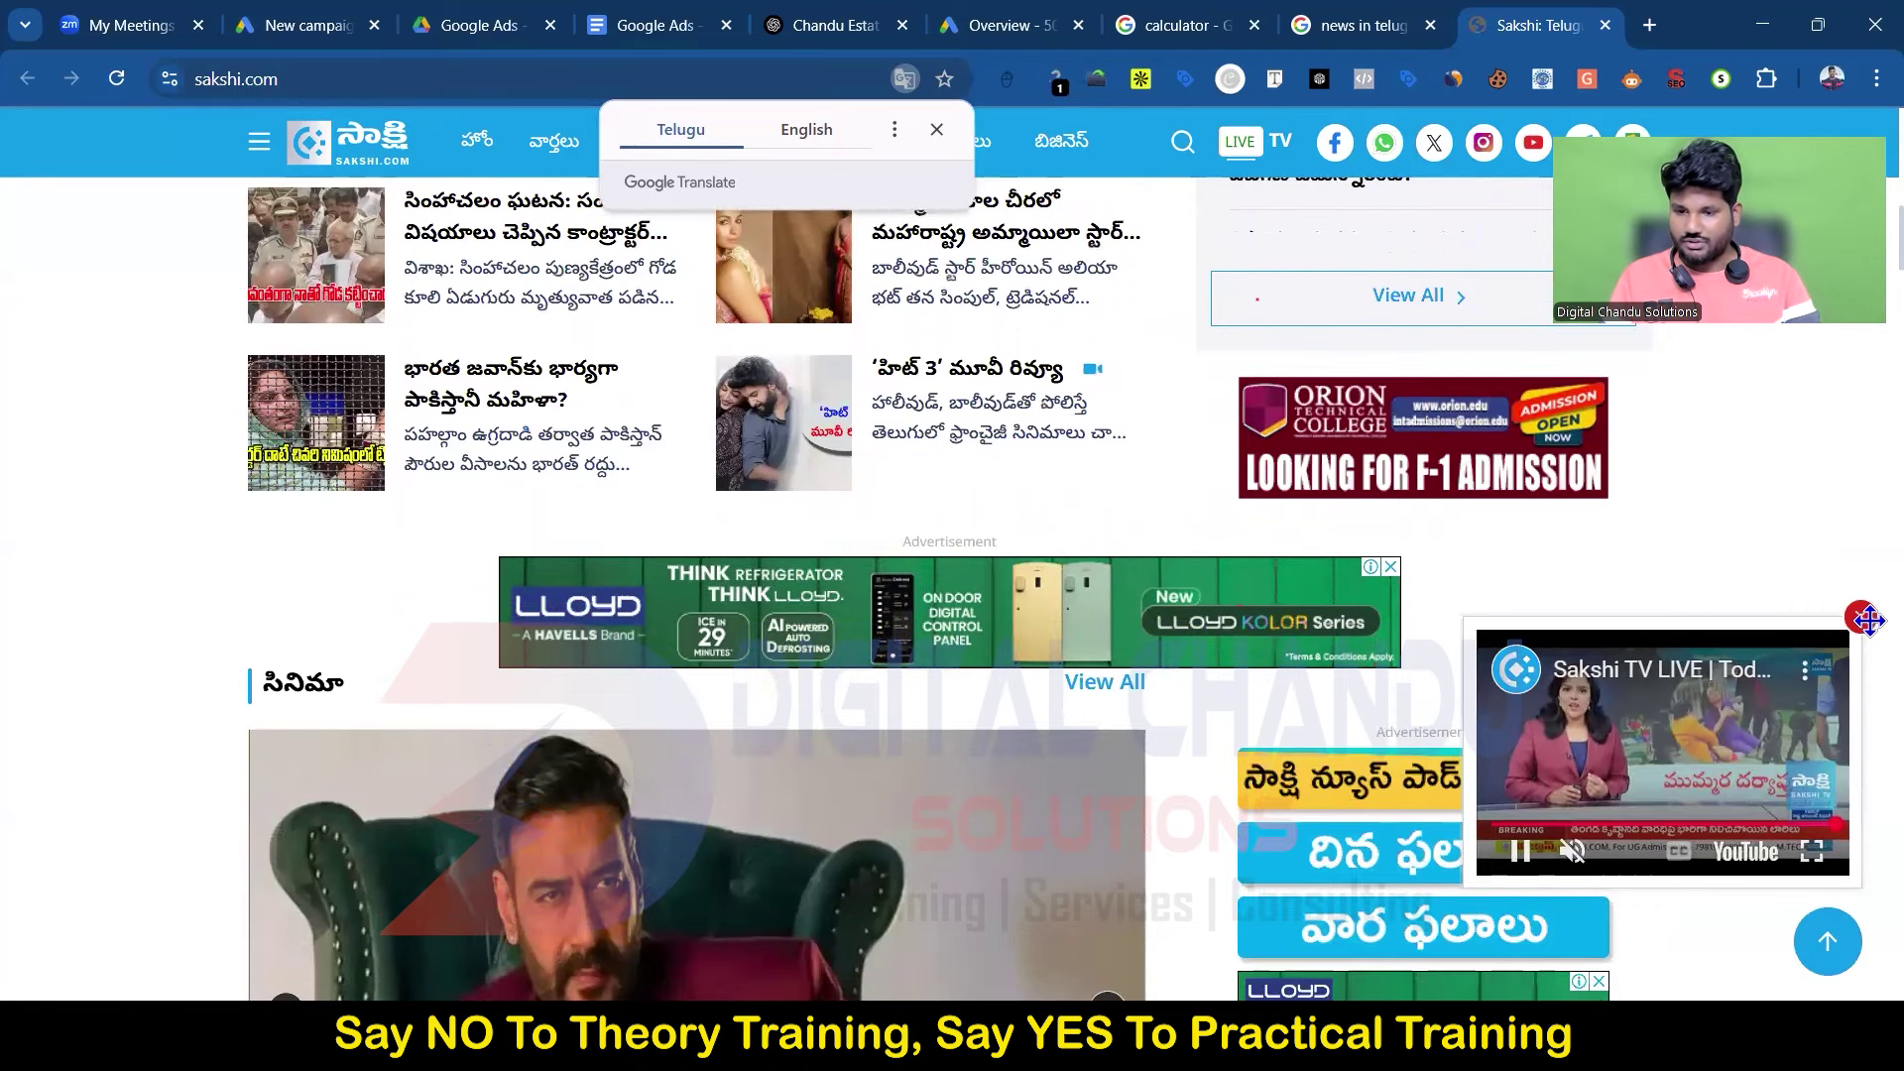
click(1861, 619)
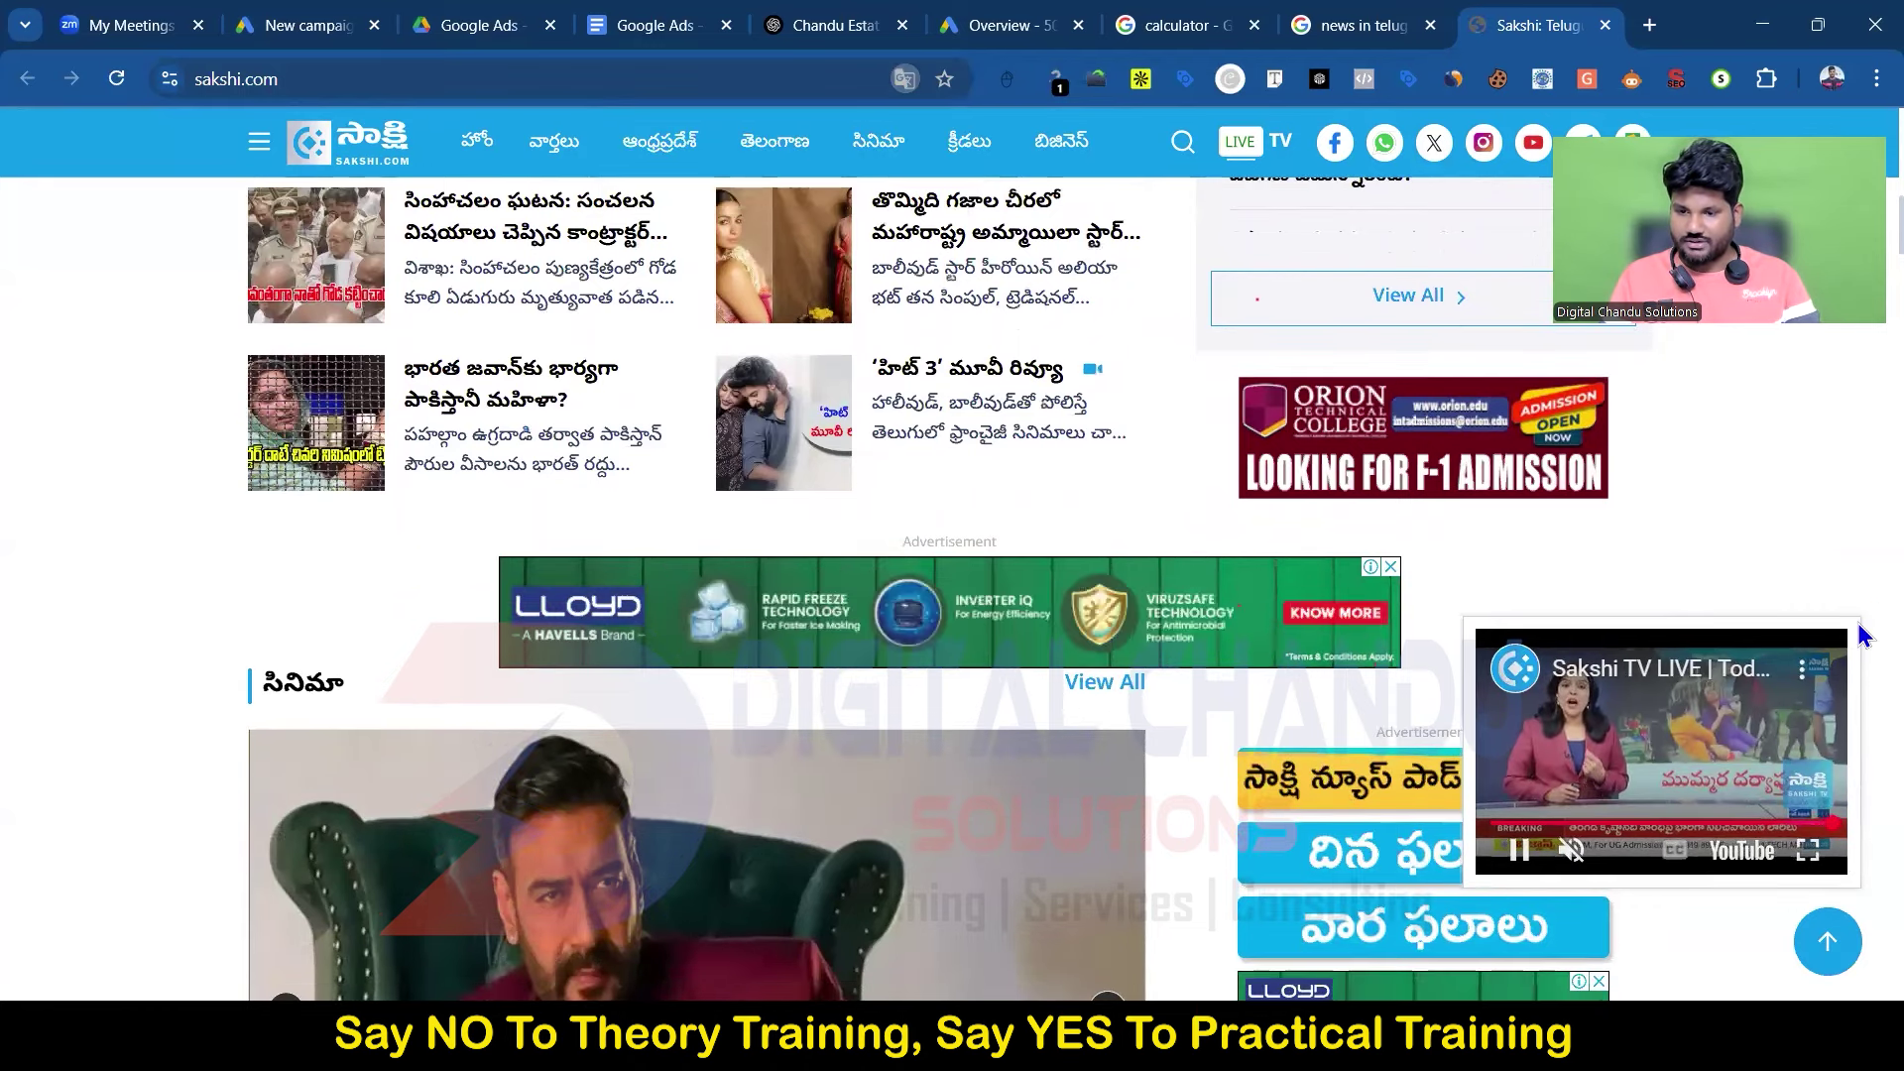
click(1391, 569)
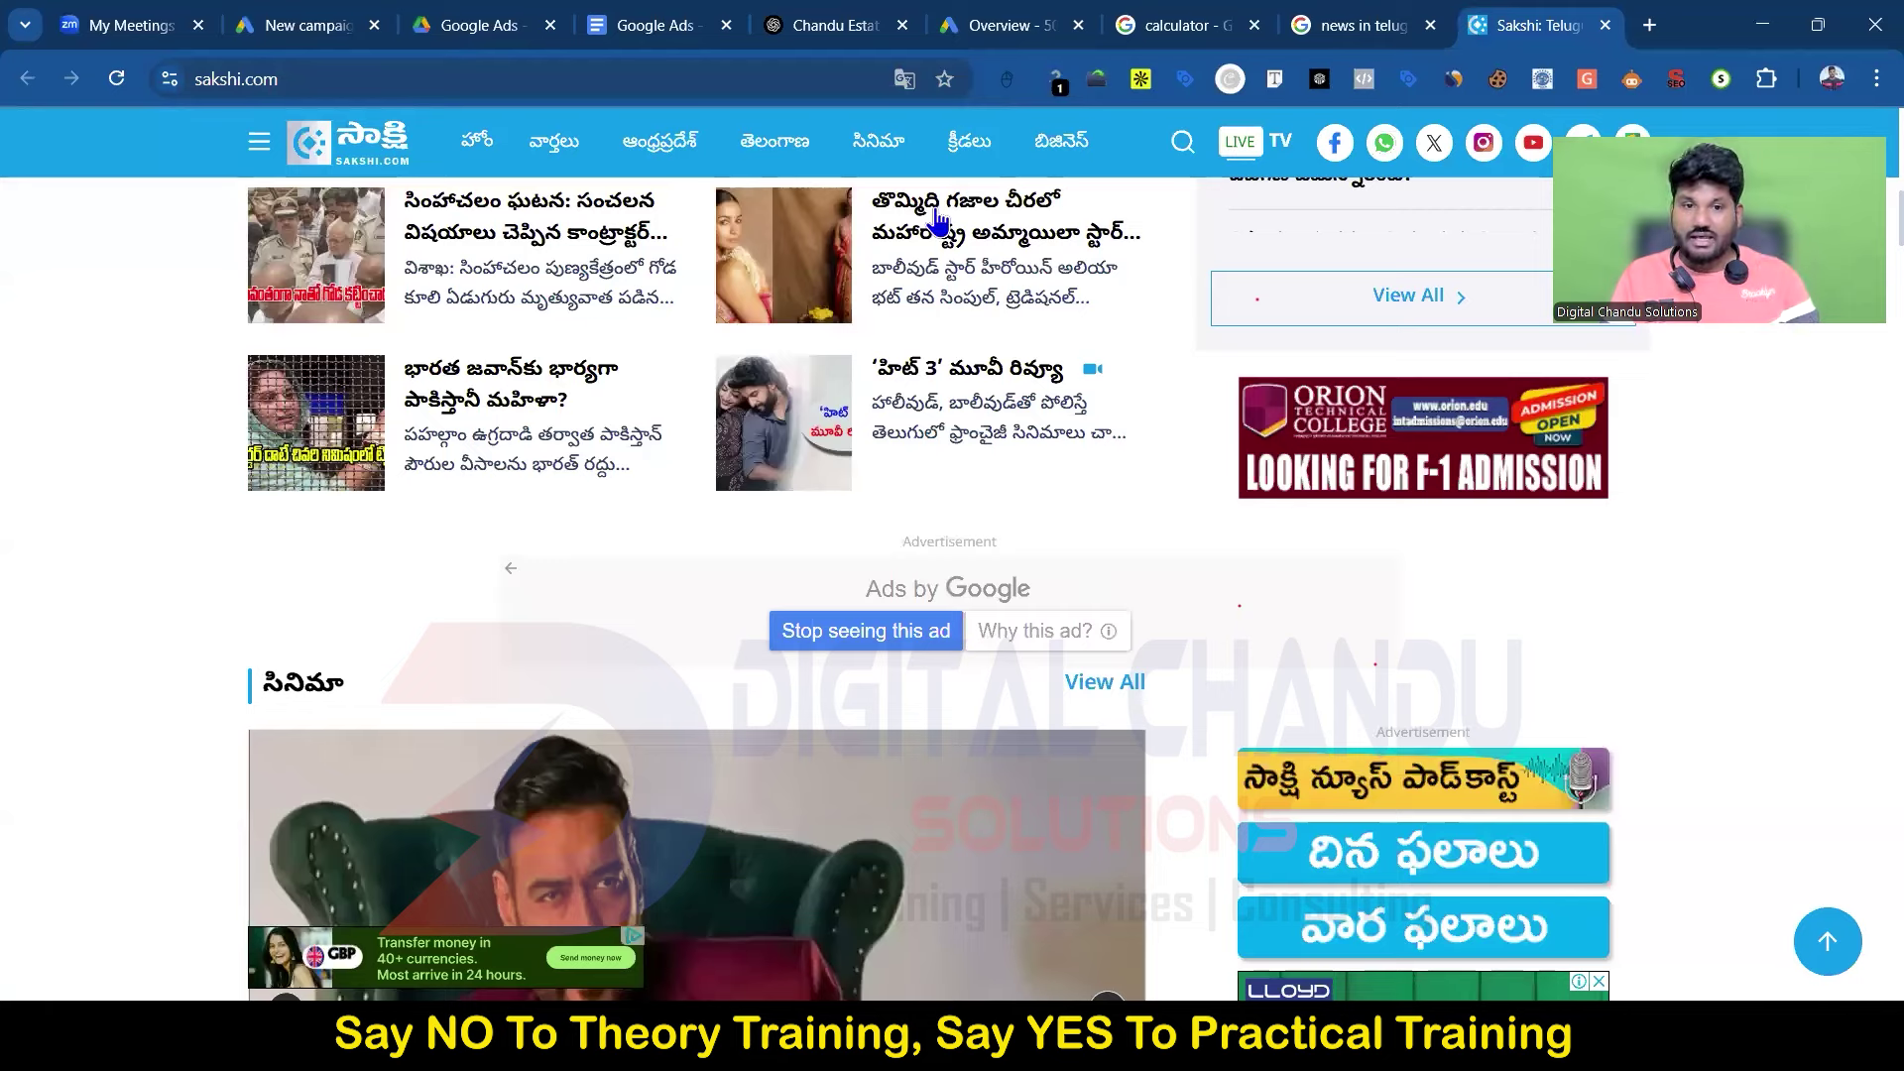
Step: Return to Google Ads, continue with the Display campaign and start a new one instead of the saved draft
click(346, 14)
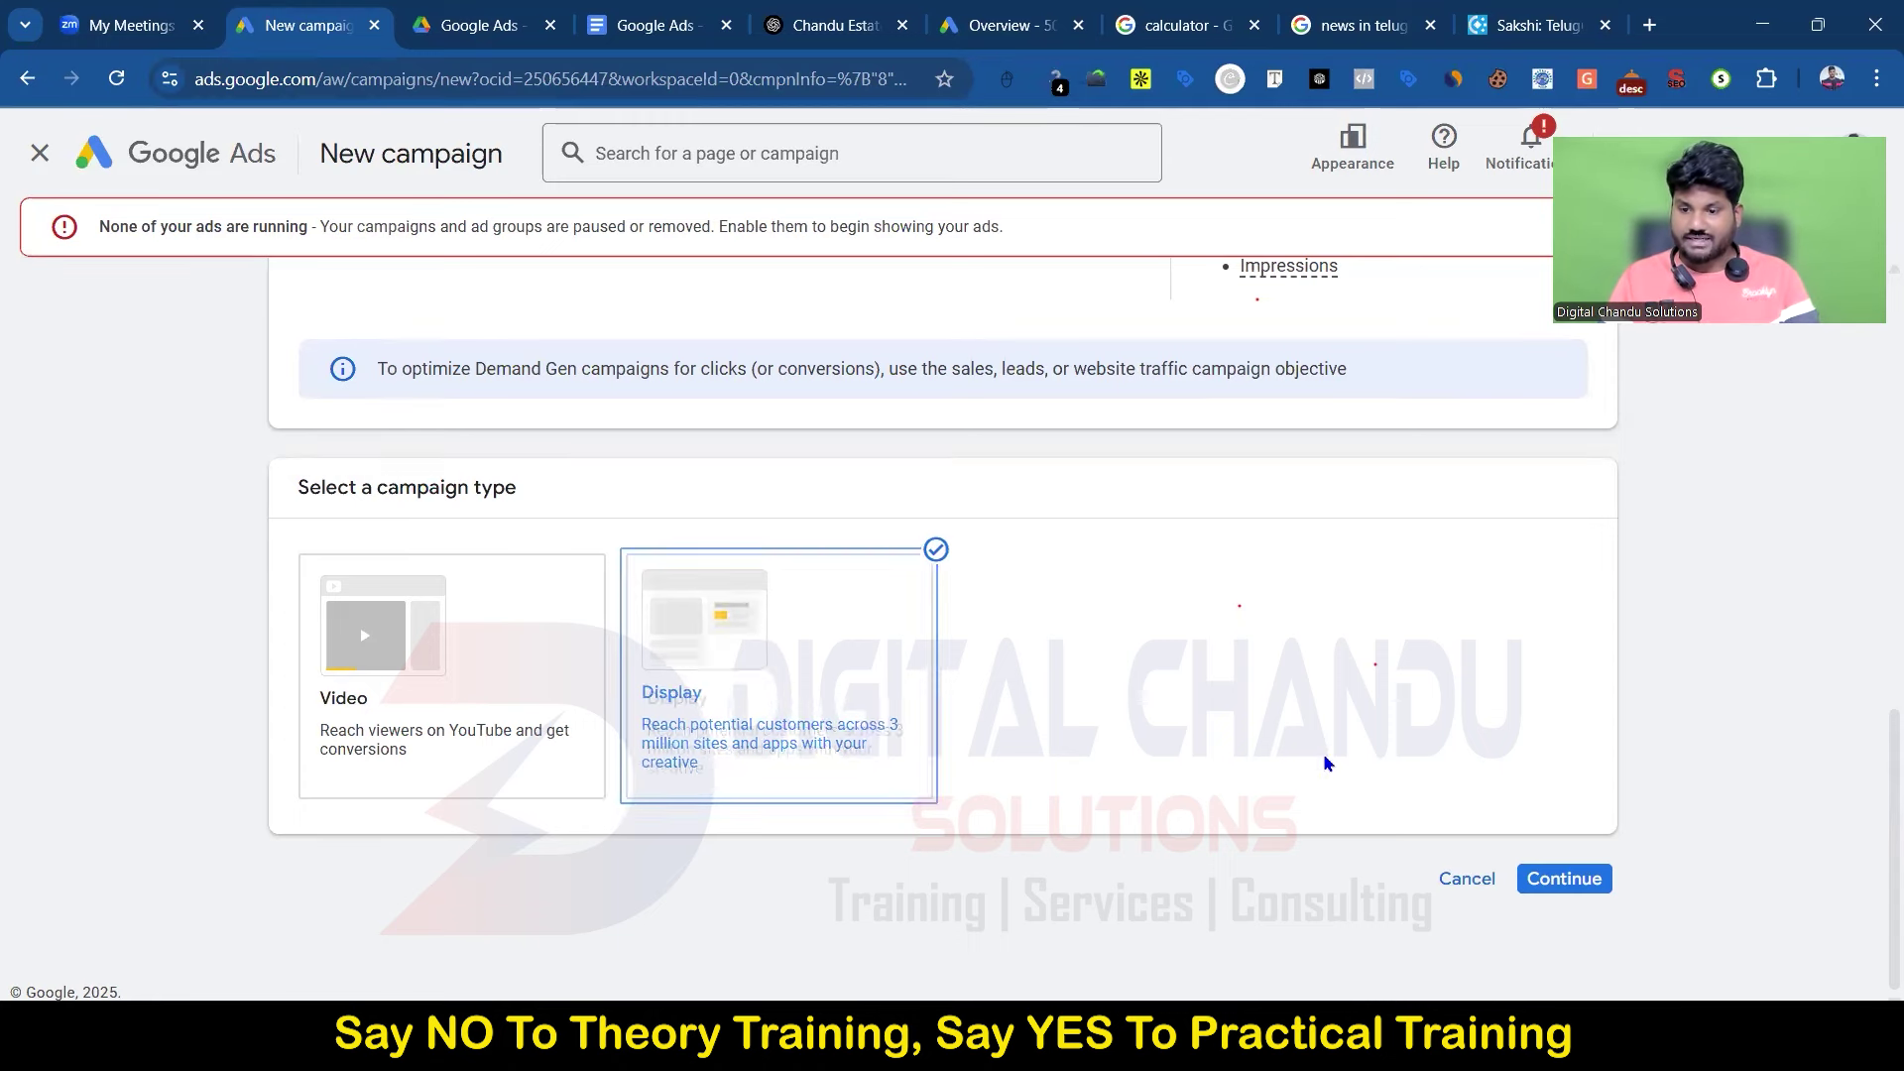
click(1585, 881)
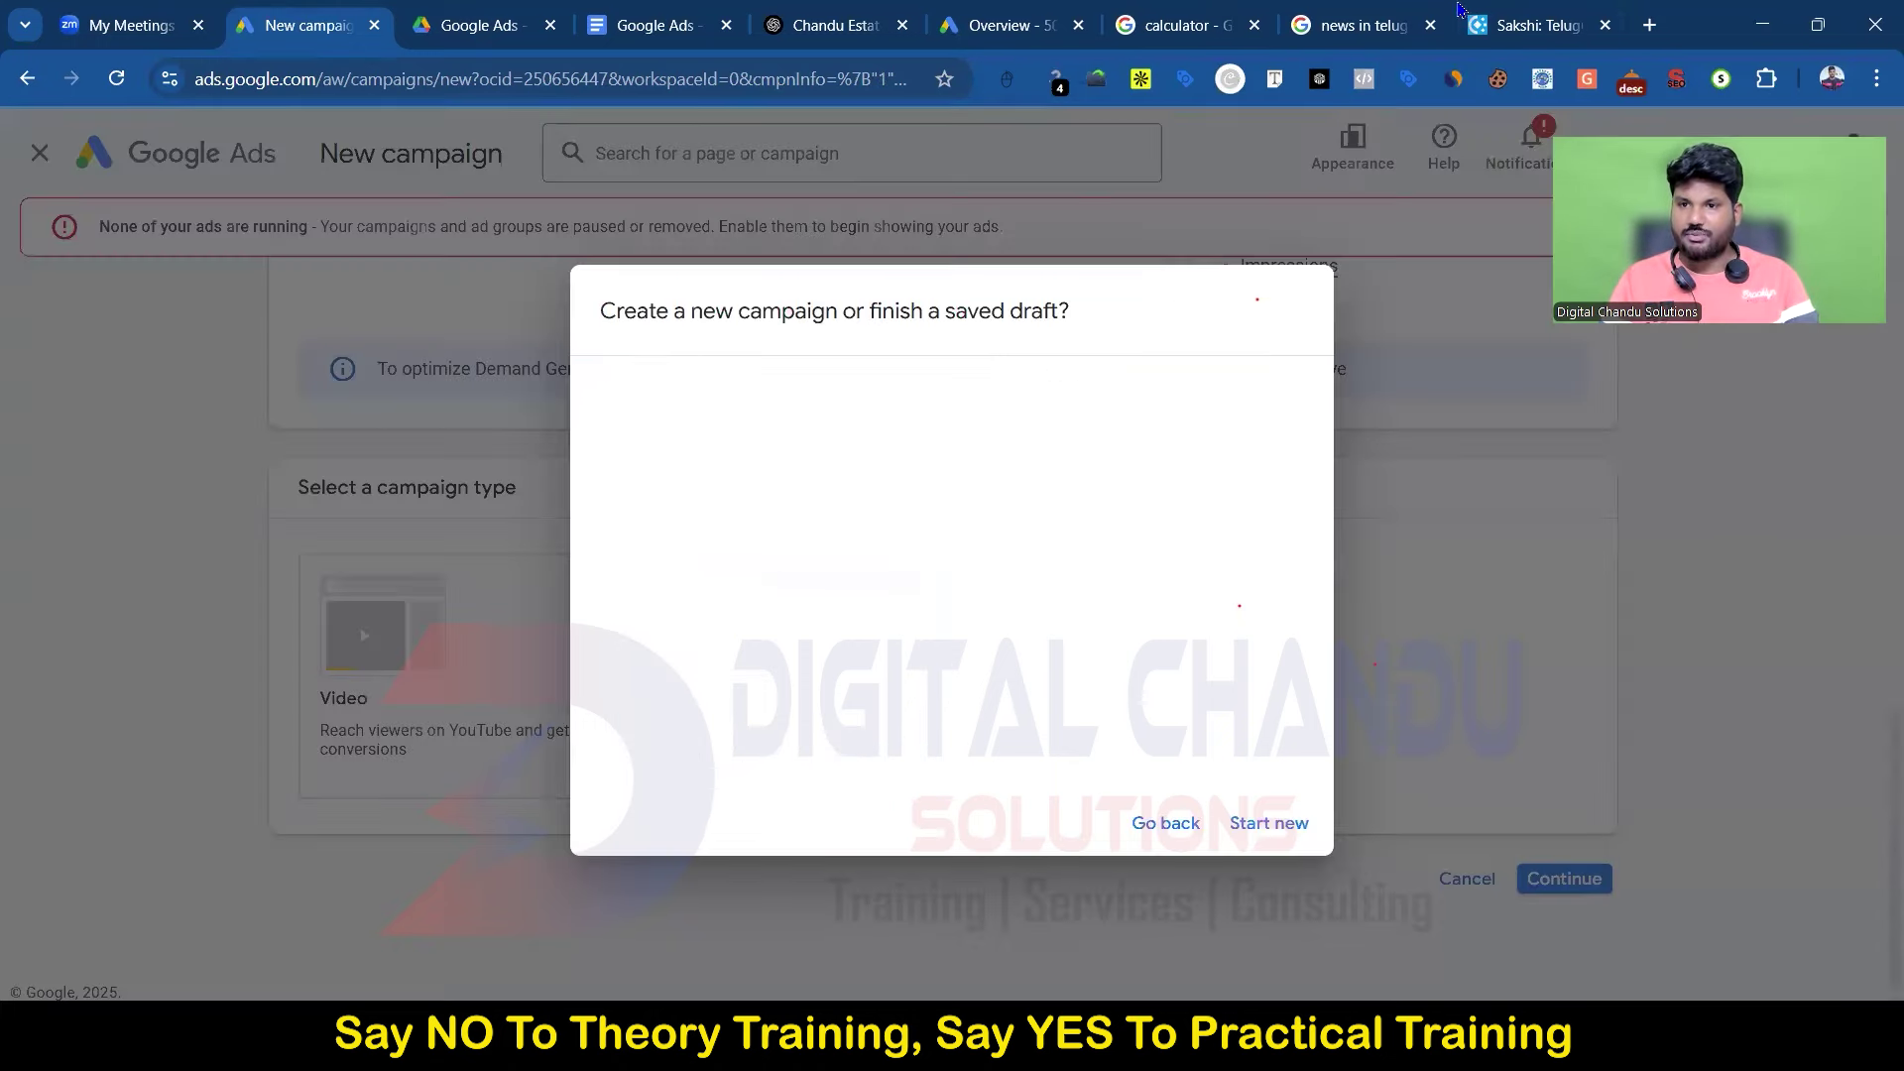
click(1537, 26)
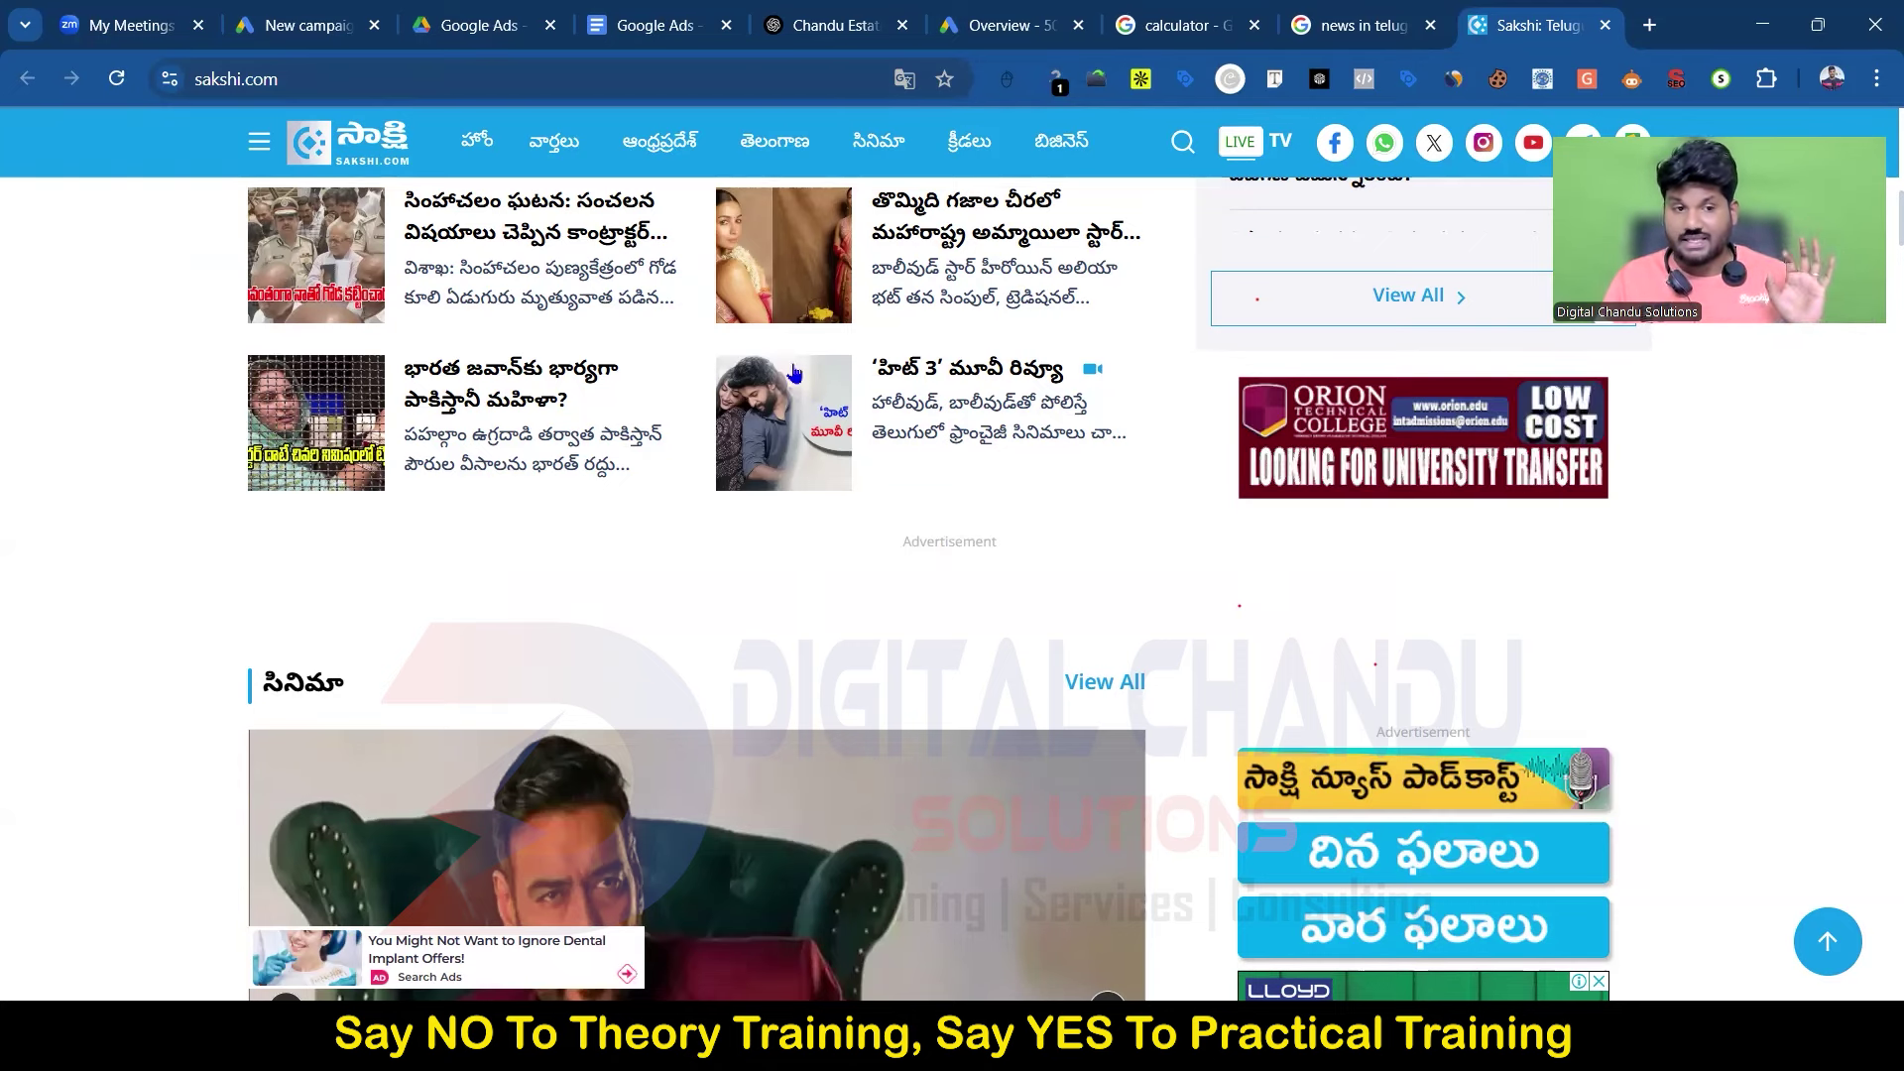
click(303, 25)
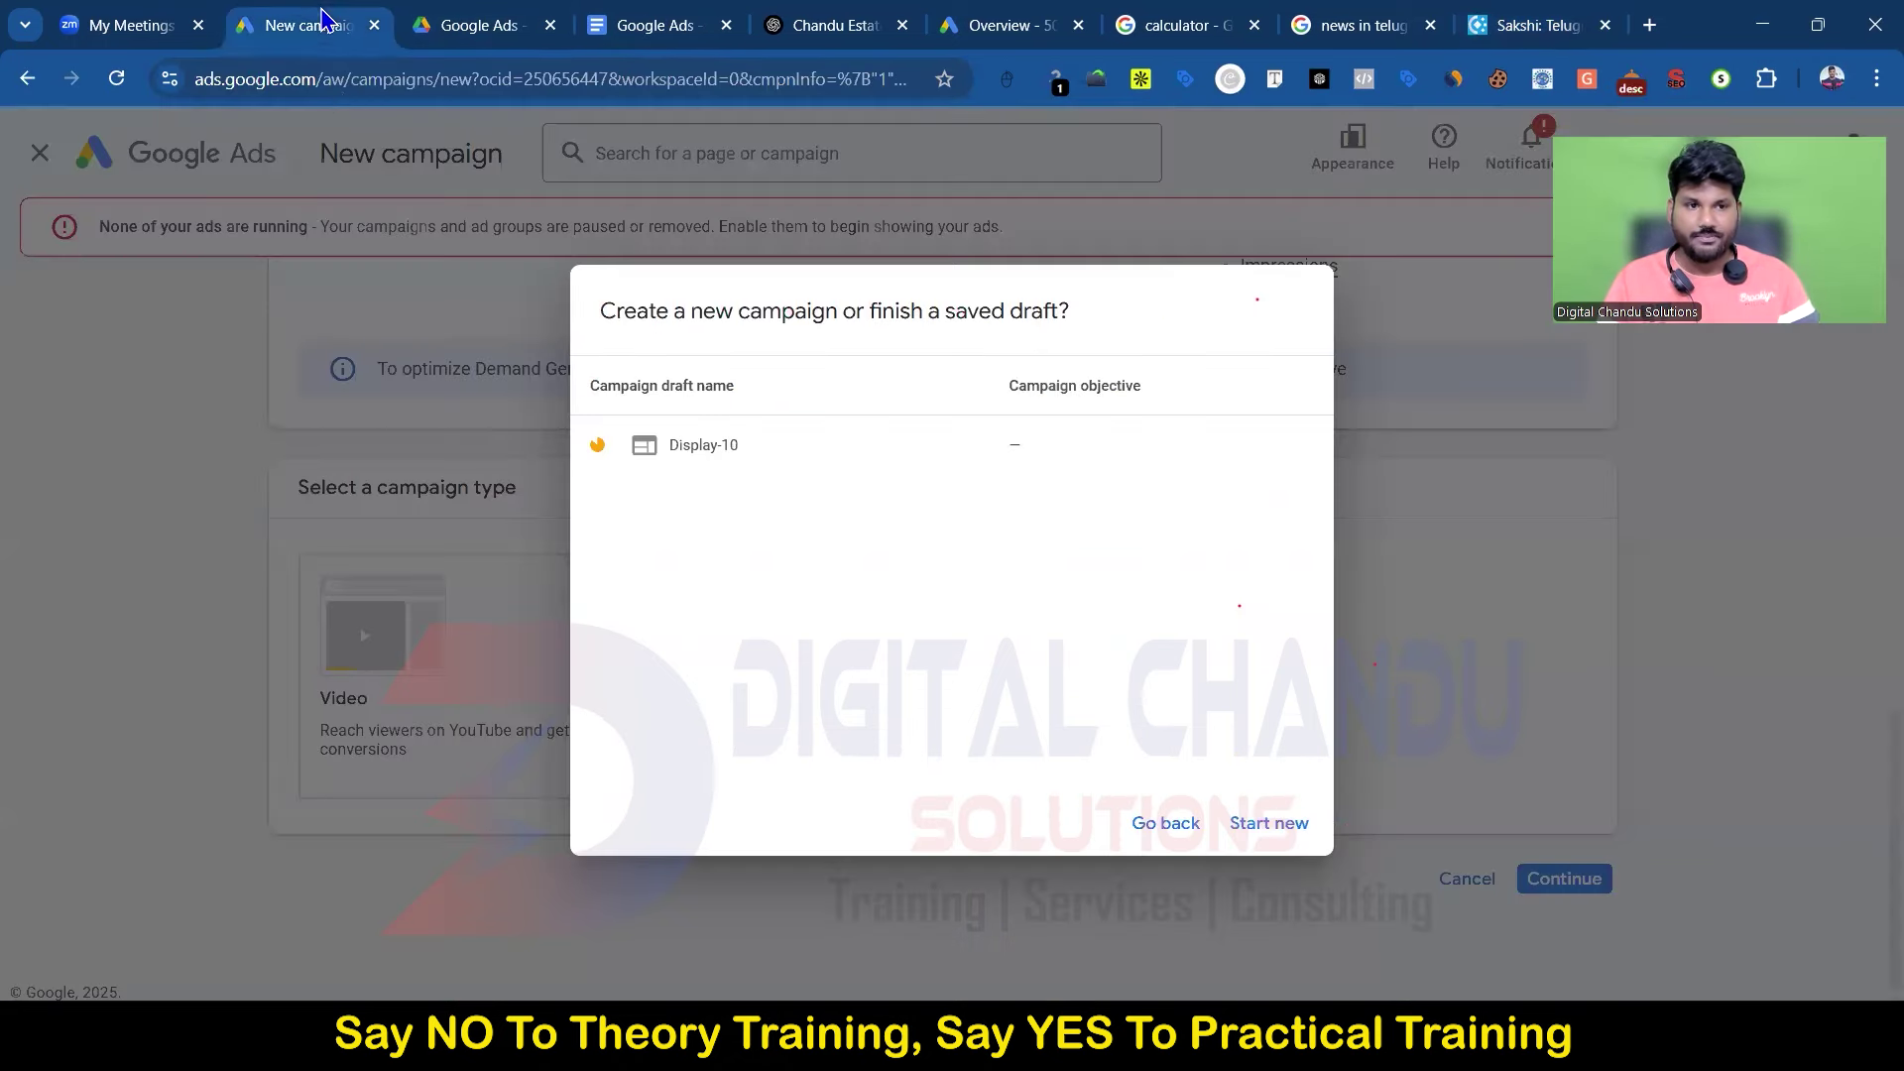
click(1266, 827)
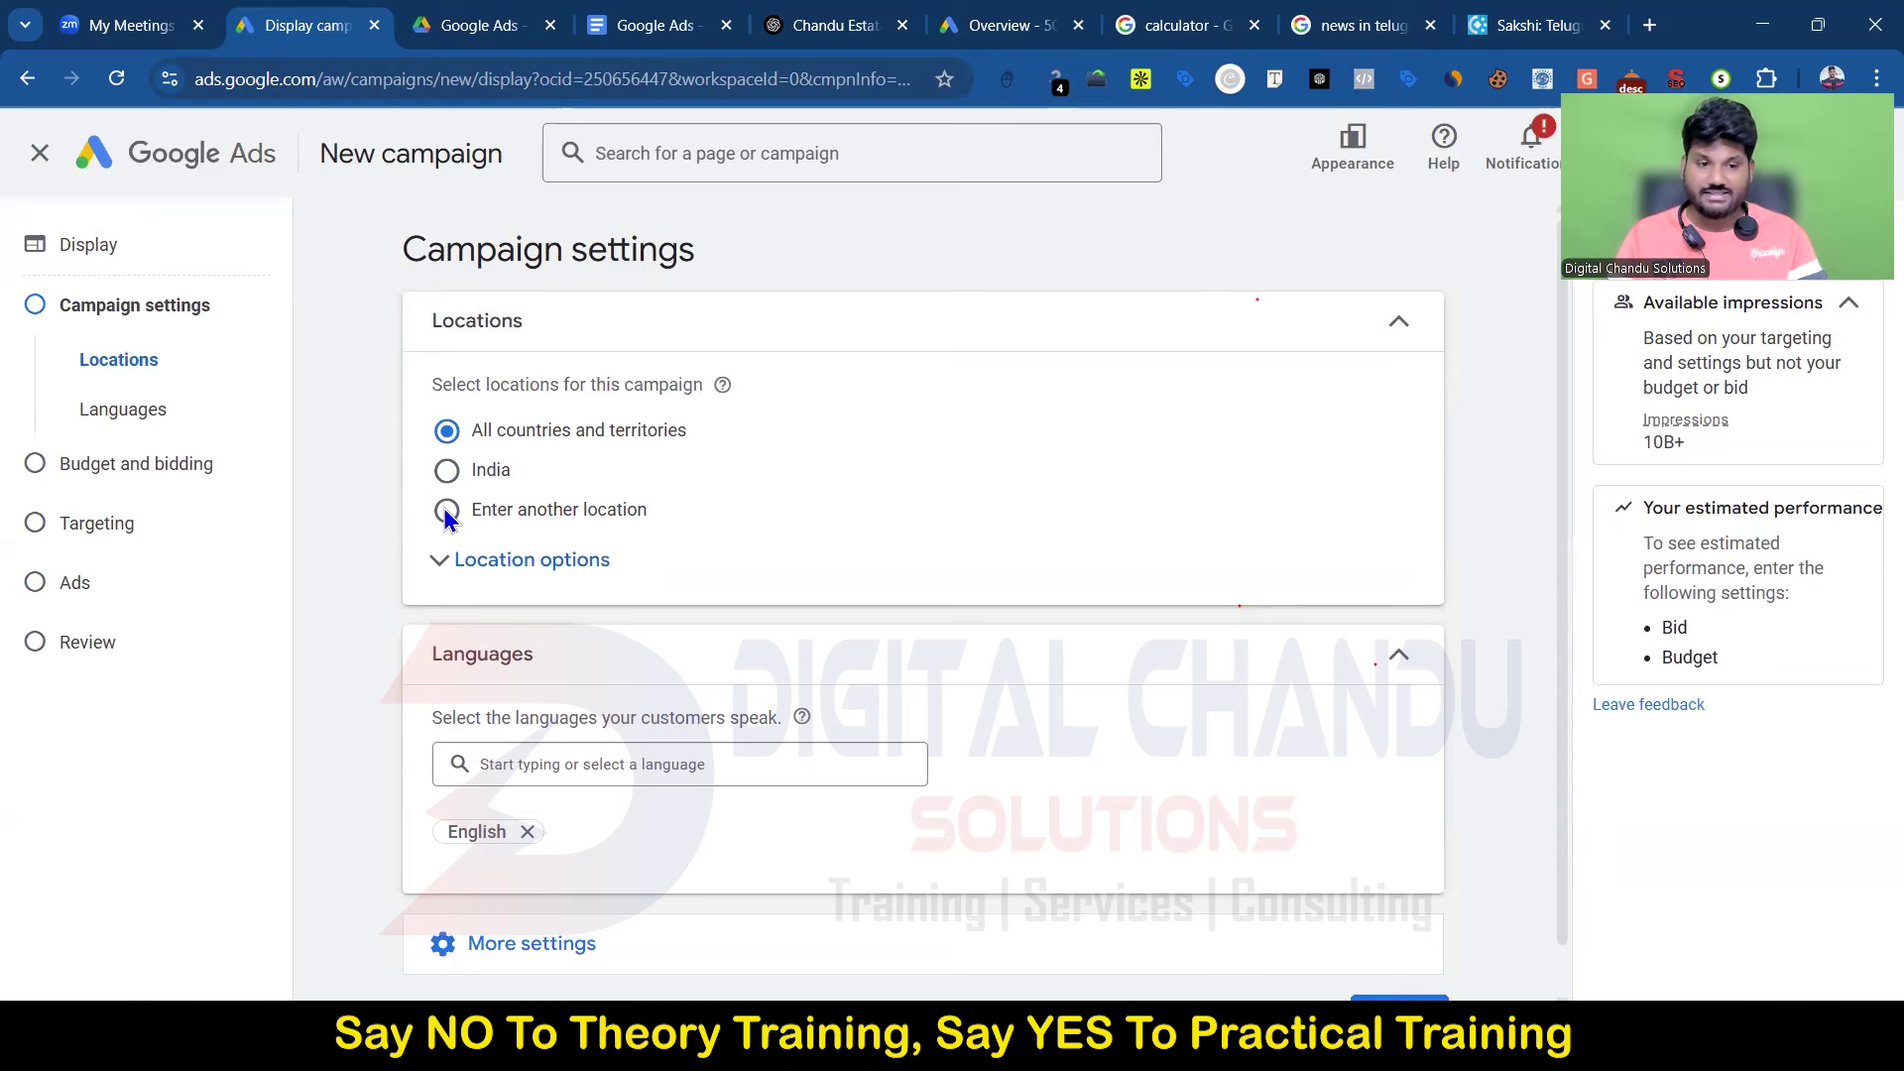
Step: Search for "Vizag" as a custom campaign location and include the city Visakhapatnam, Andhra Pradesh, India
click(447, 512)
click(635, 583)
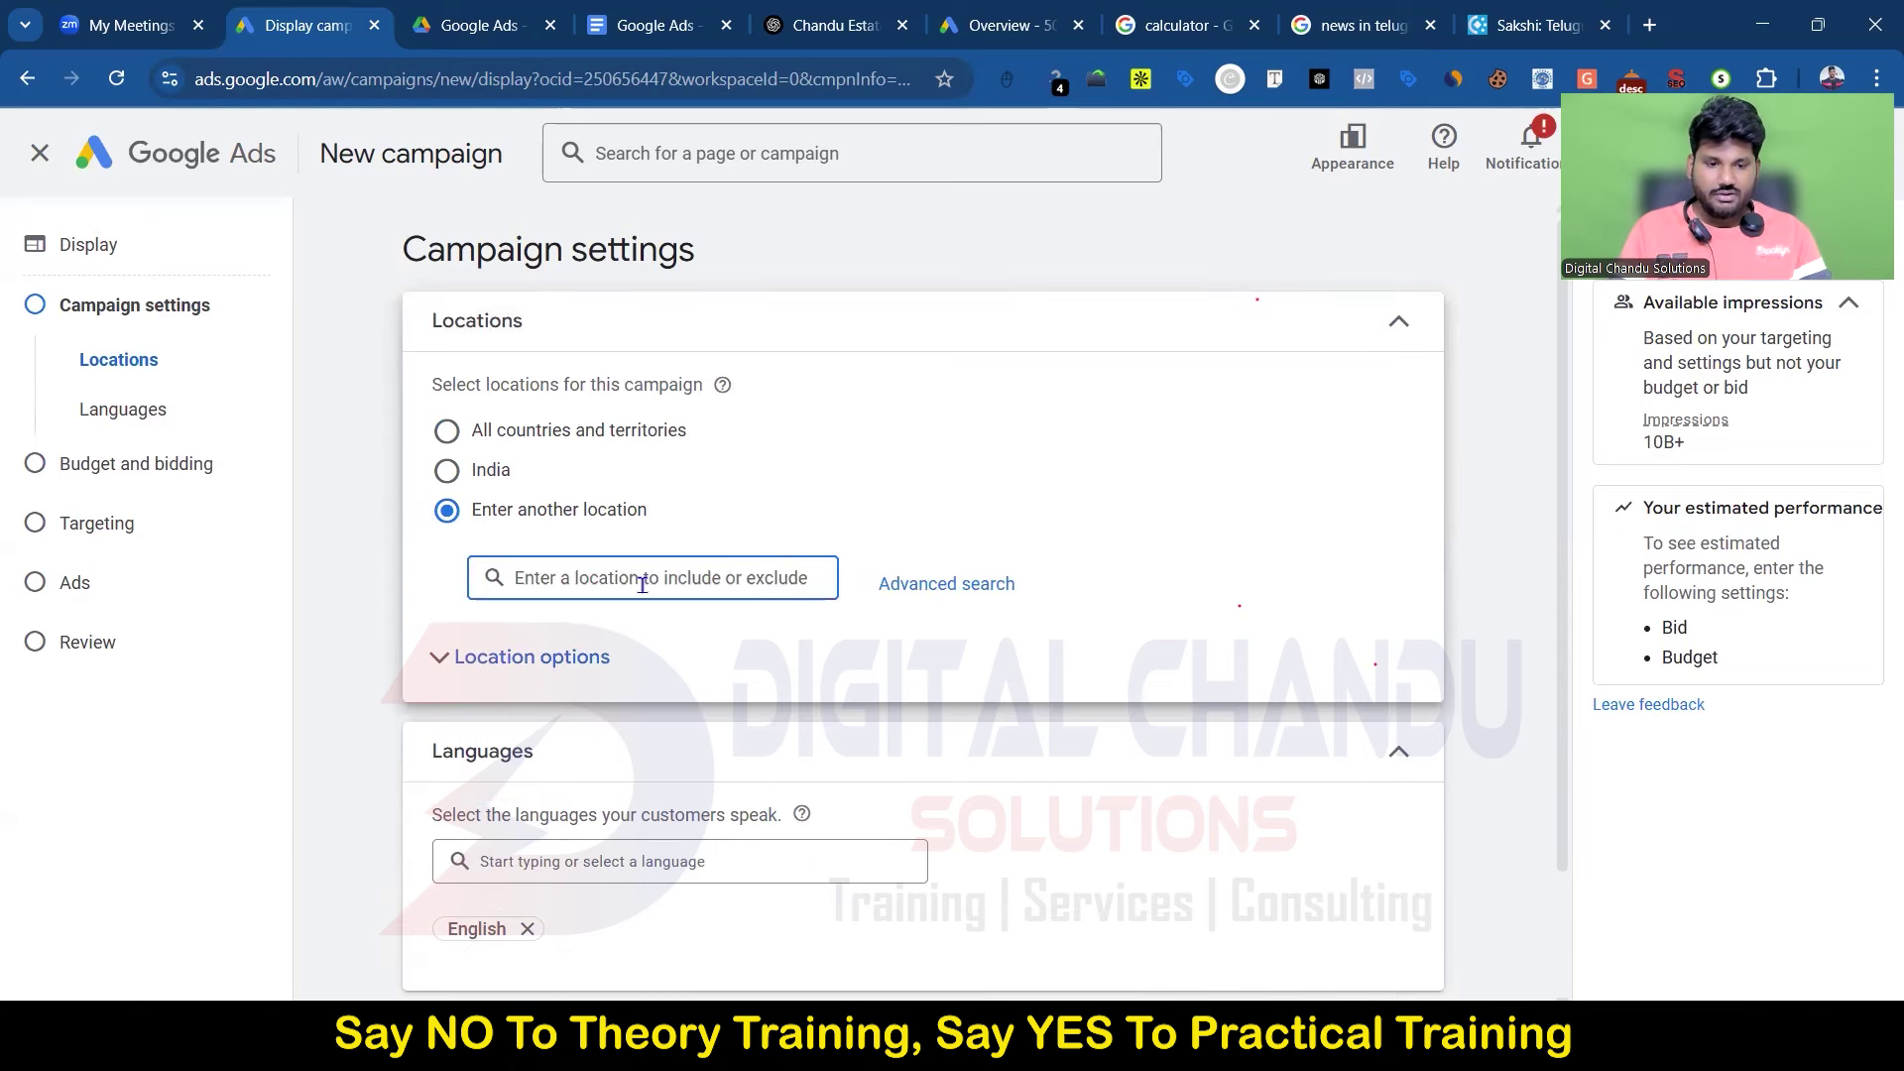
text(Vizag)
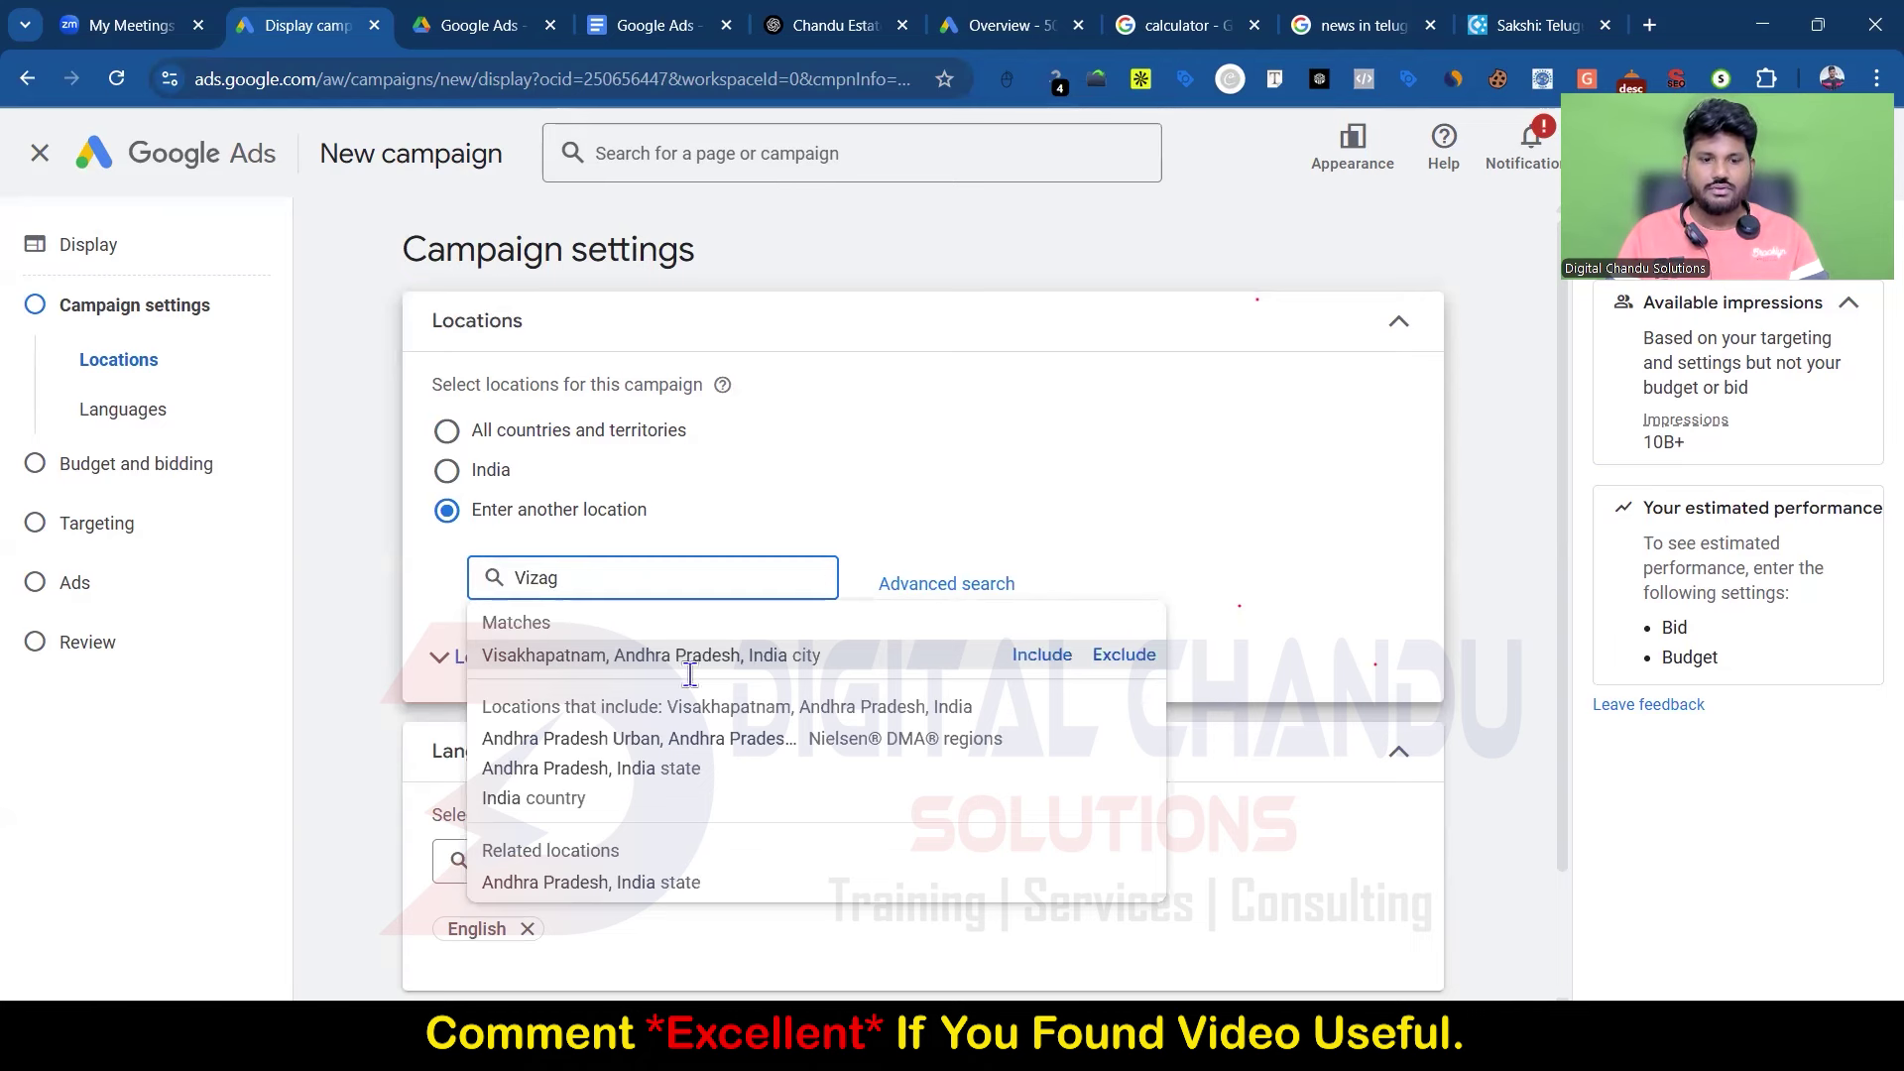
click(1039, 658)
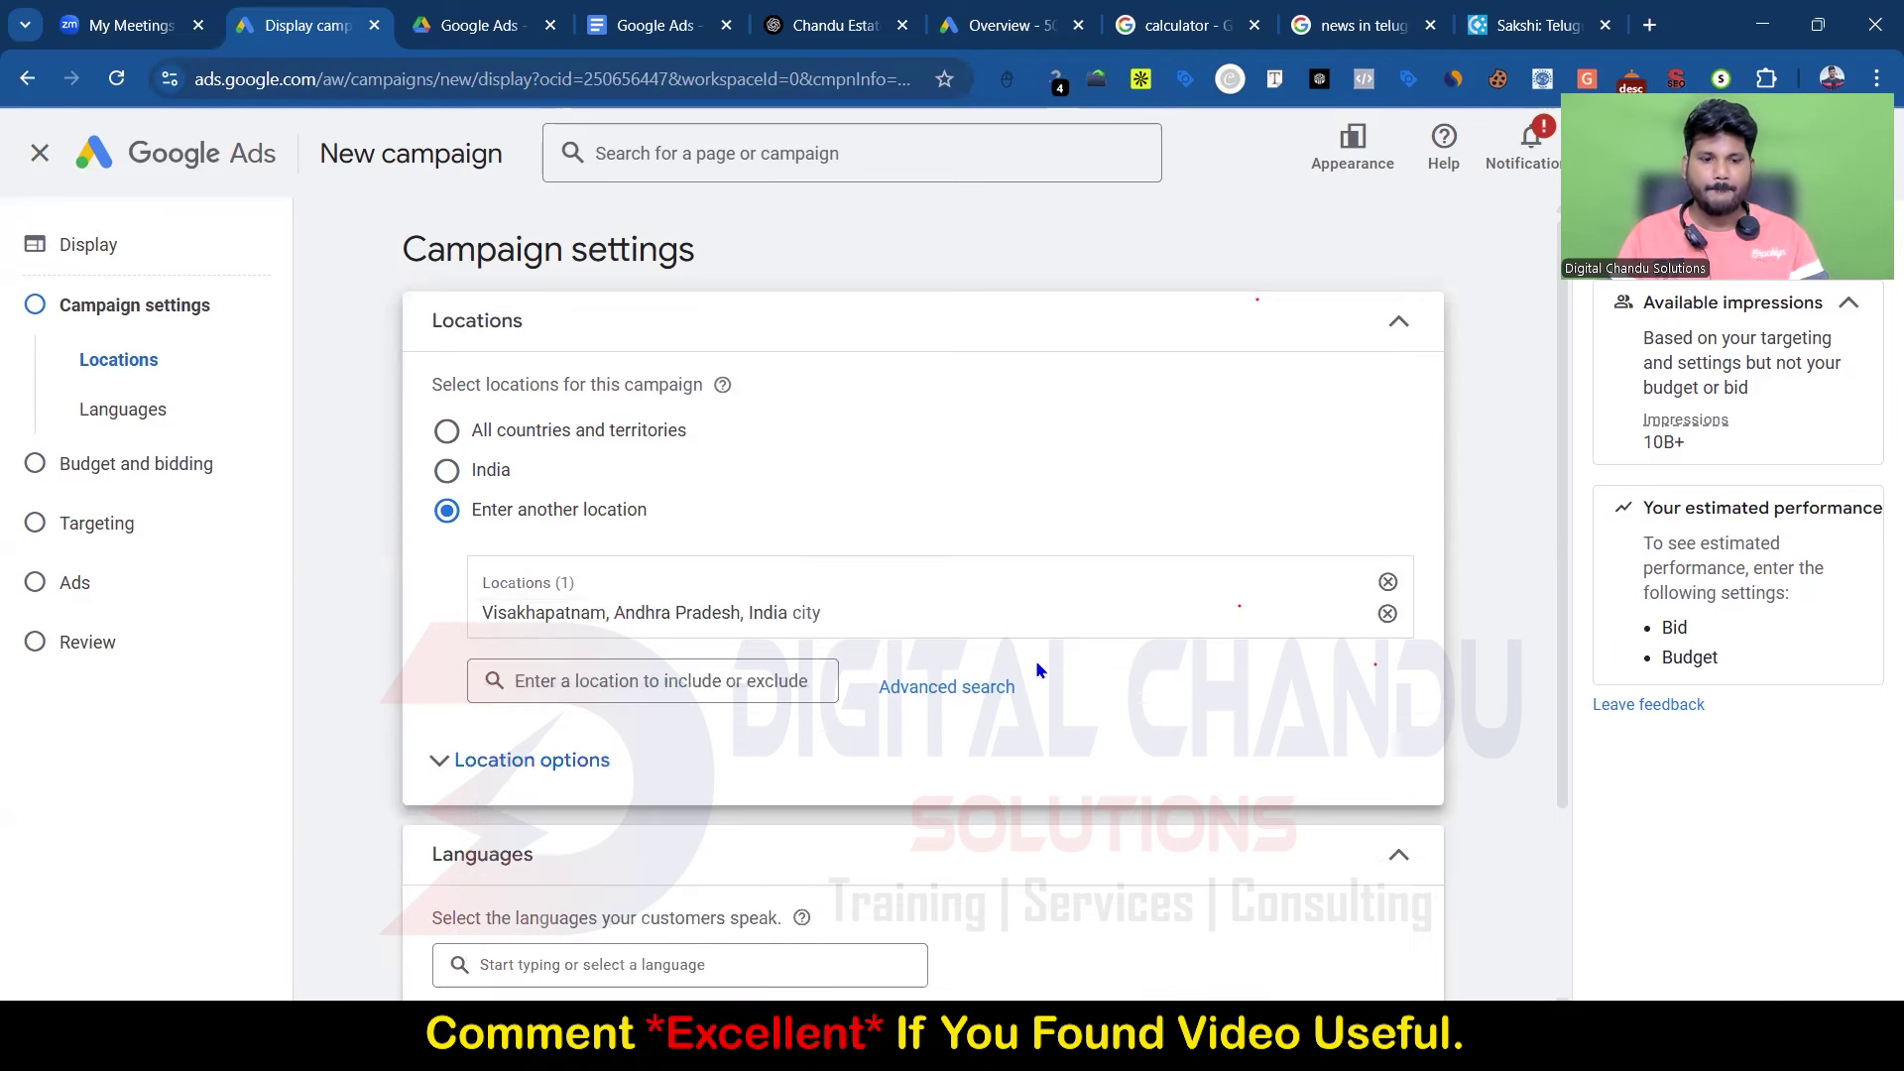
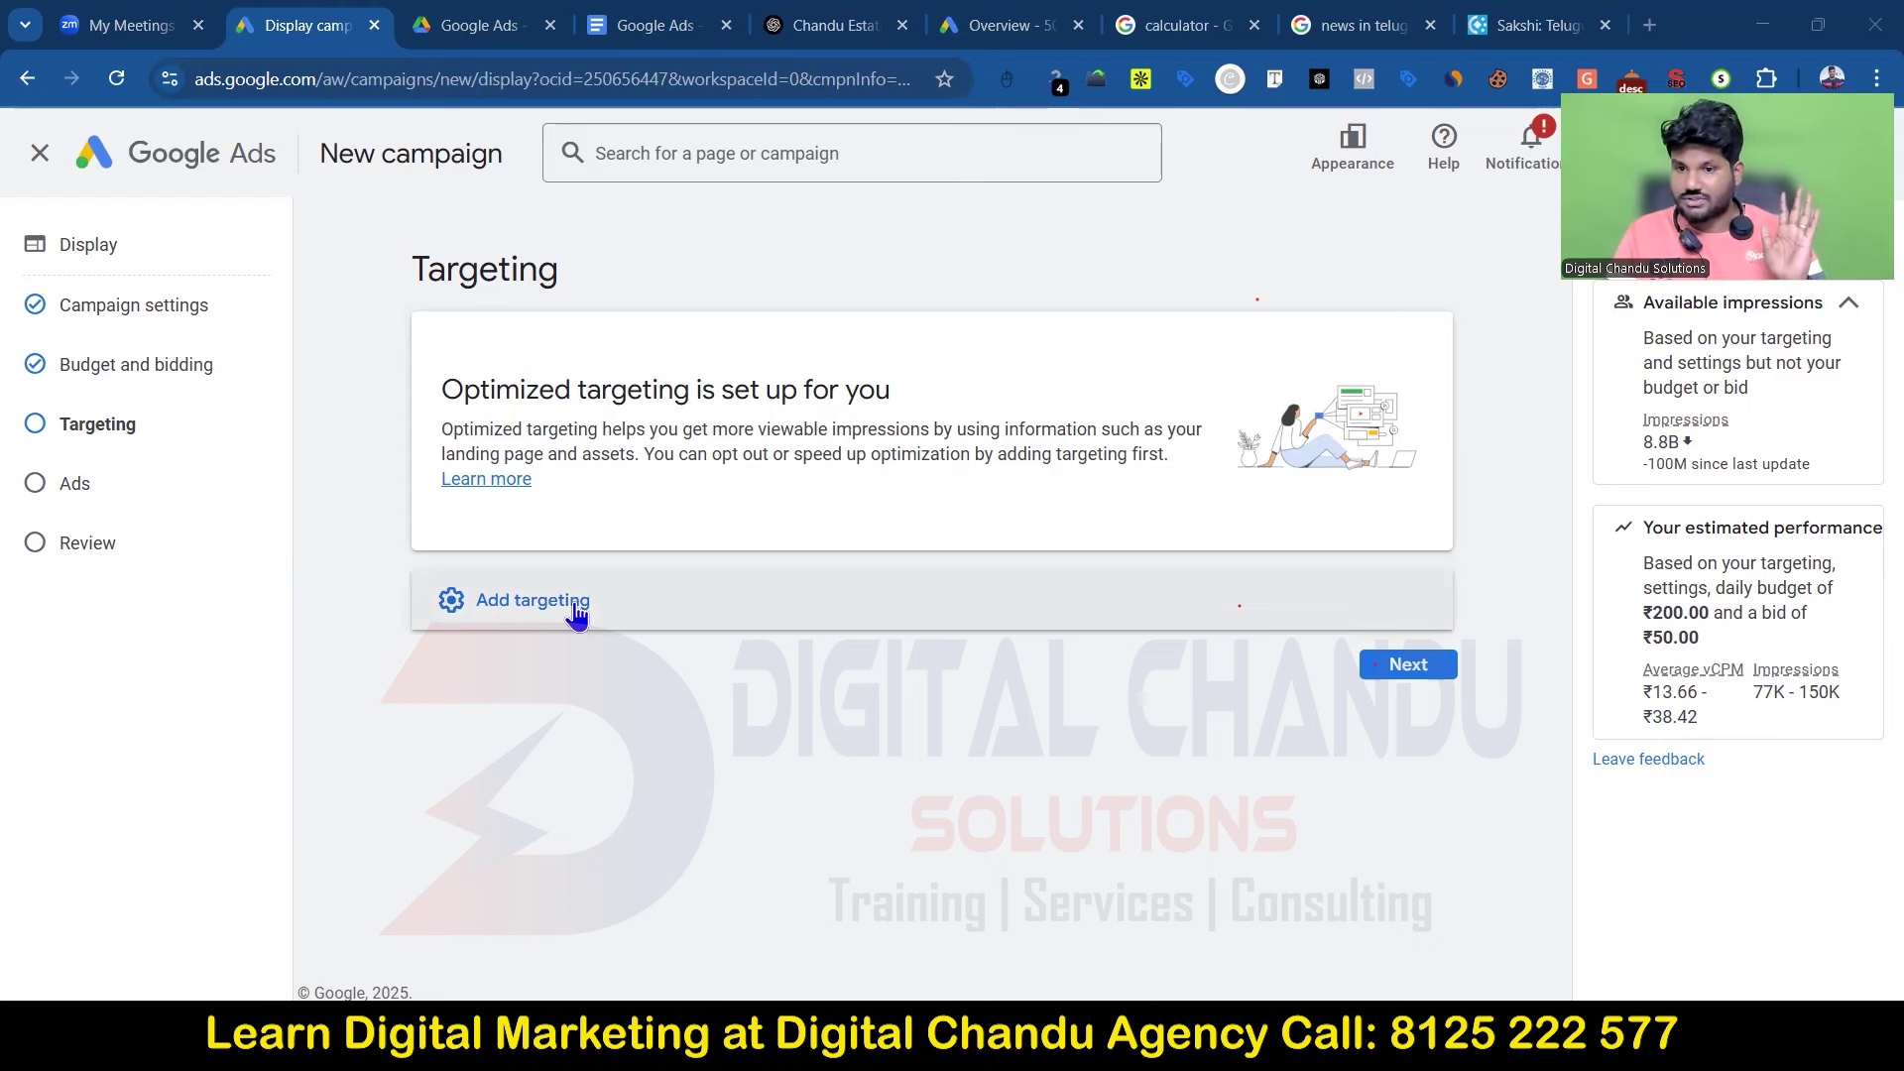
Step: Expand the additional targeting options for the Display campaign, and open YouTube in a new browser tab
click(845, 586)
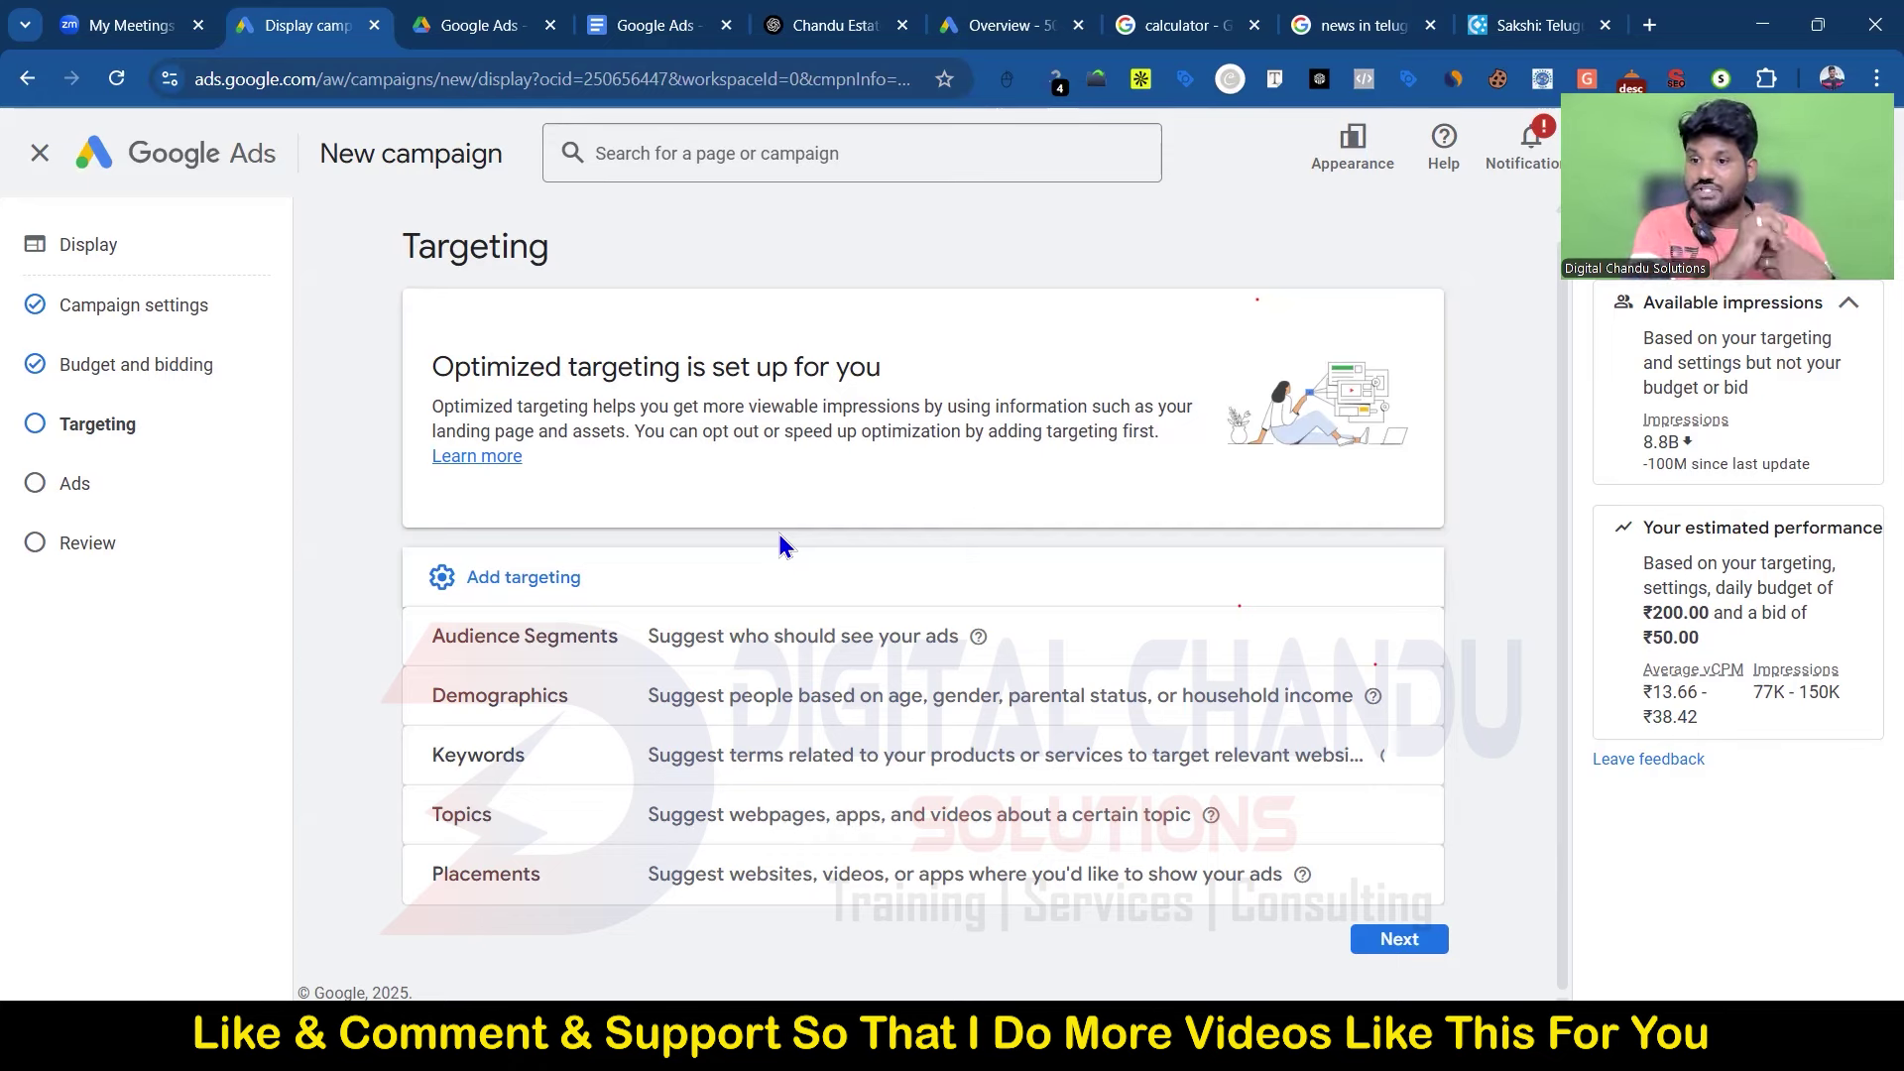
click(1650, 25)
text(you)
key(Return)
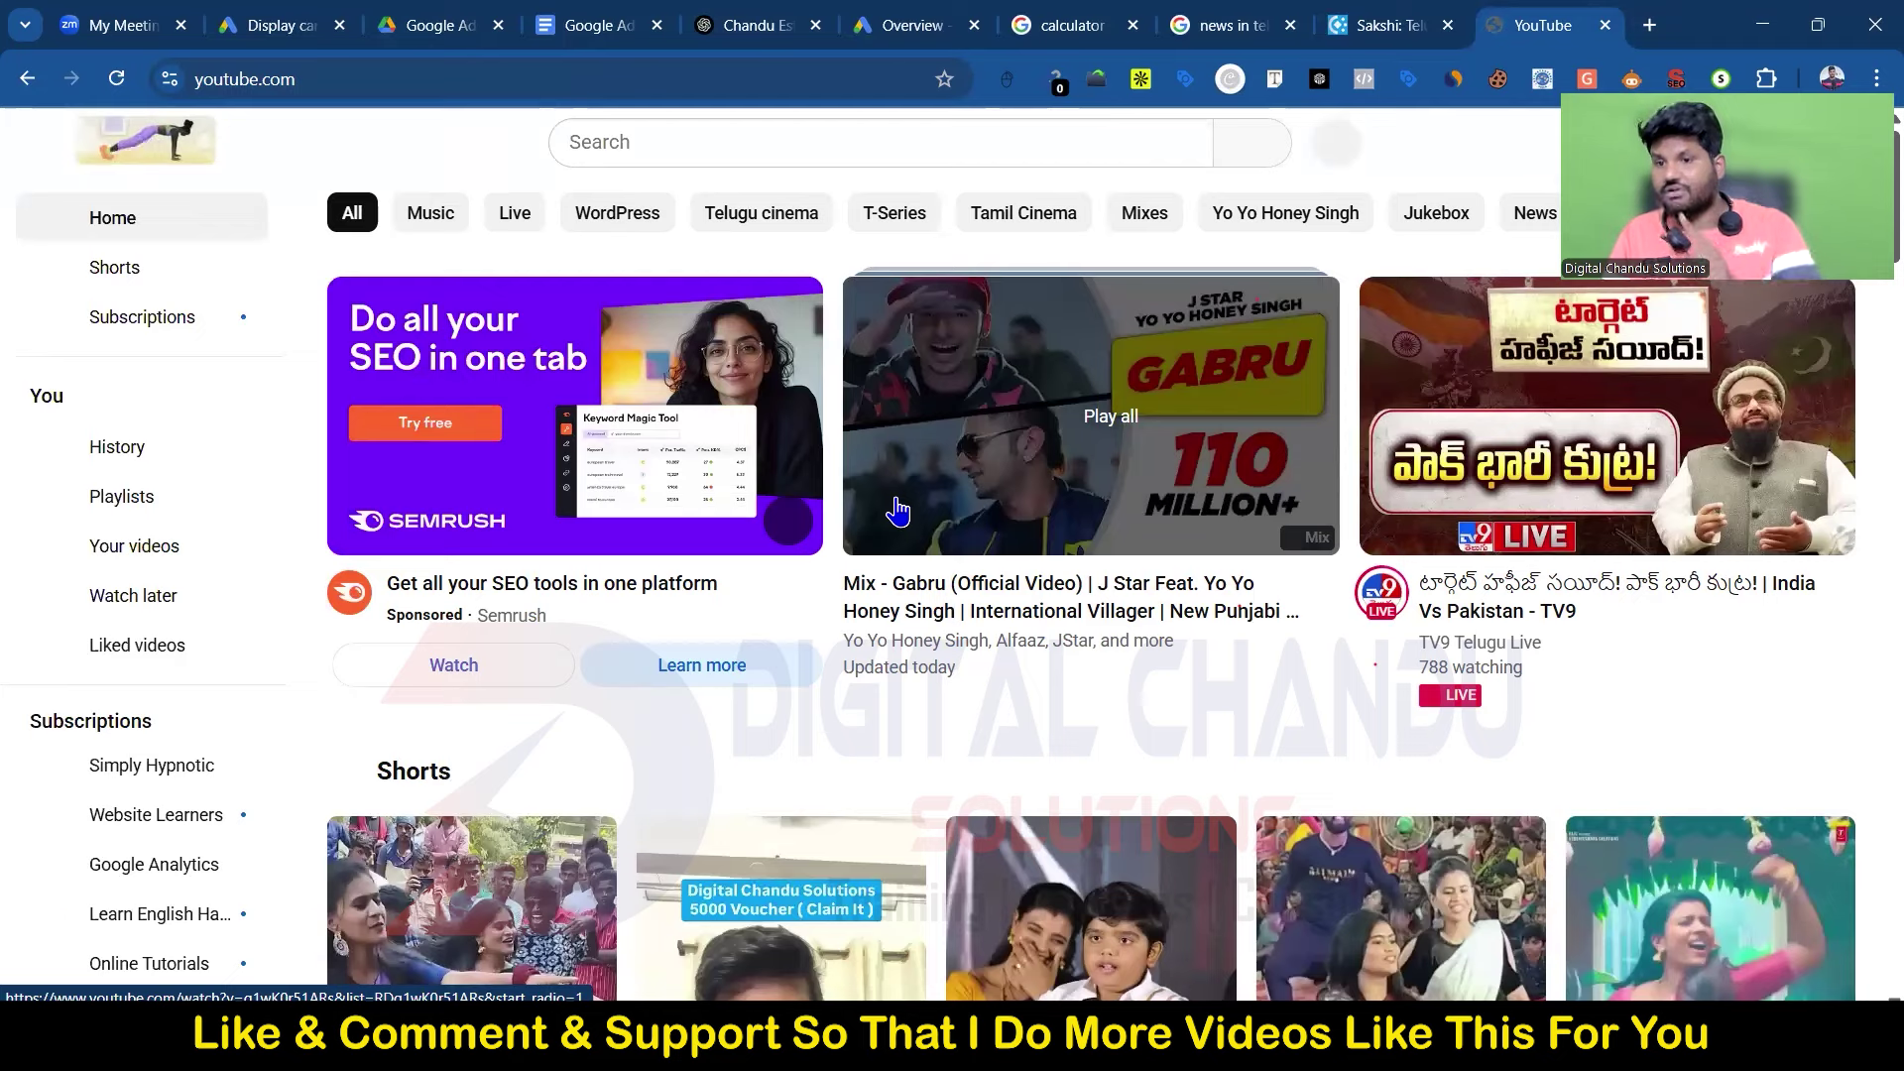
Step: Look through the YouTube home feed for sponsored placements and open the video "What is SAP CPQ | ZaranTech"
click(285, 14)
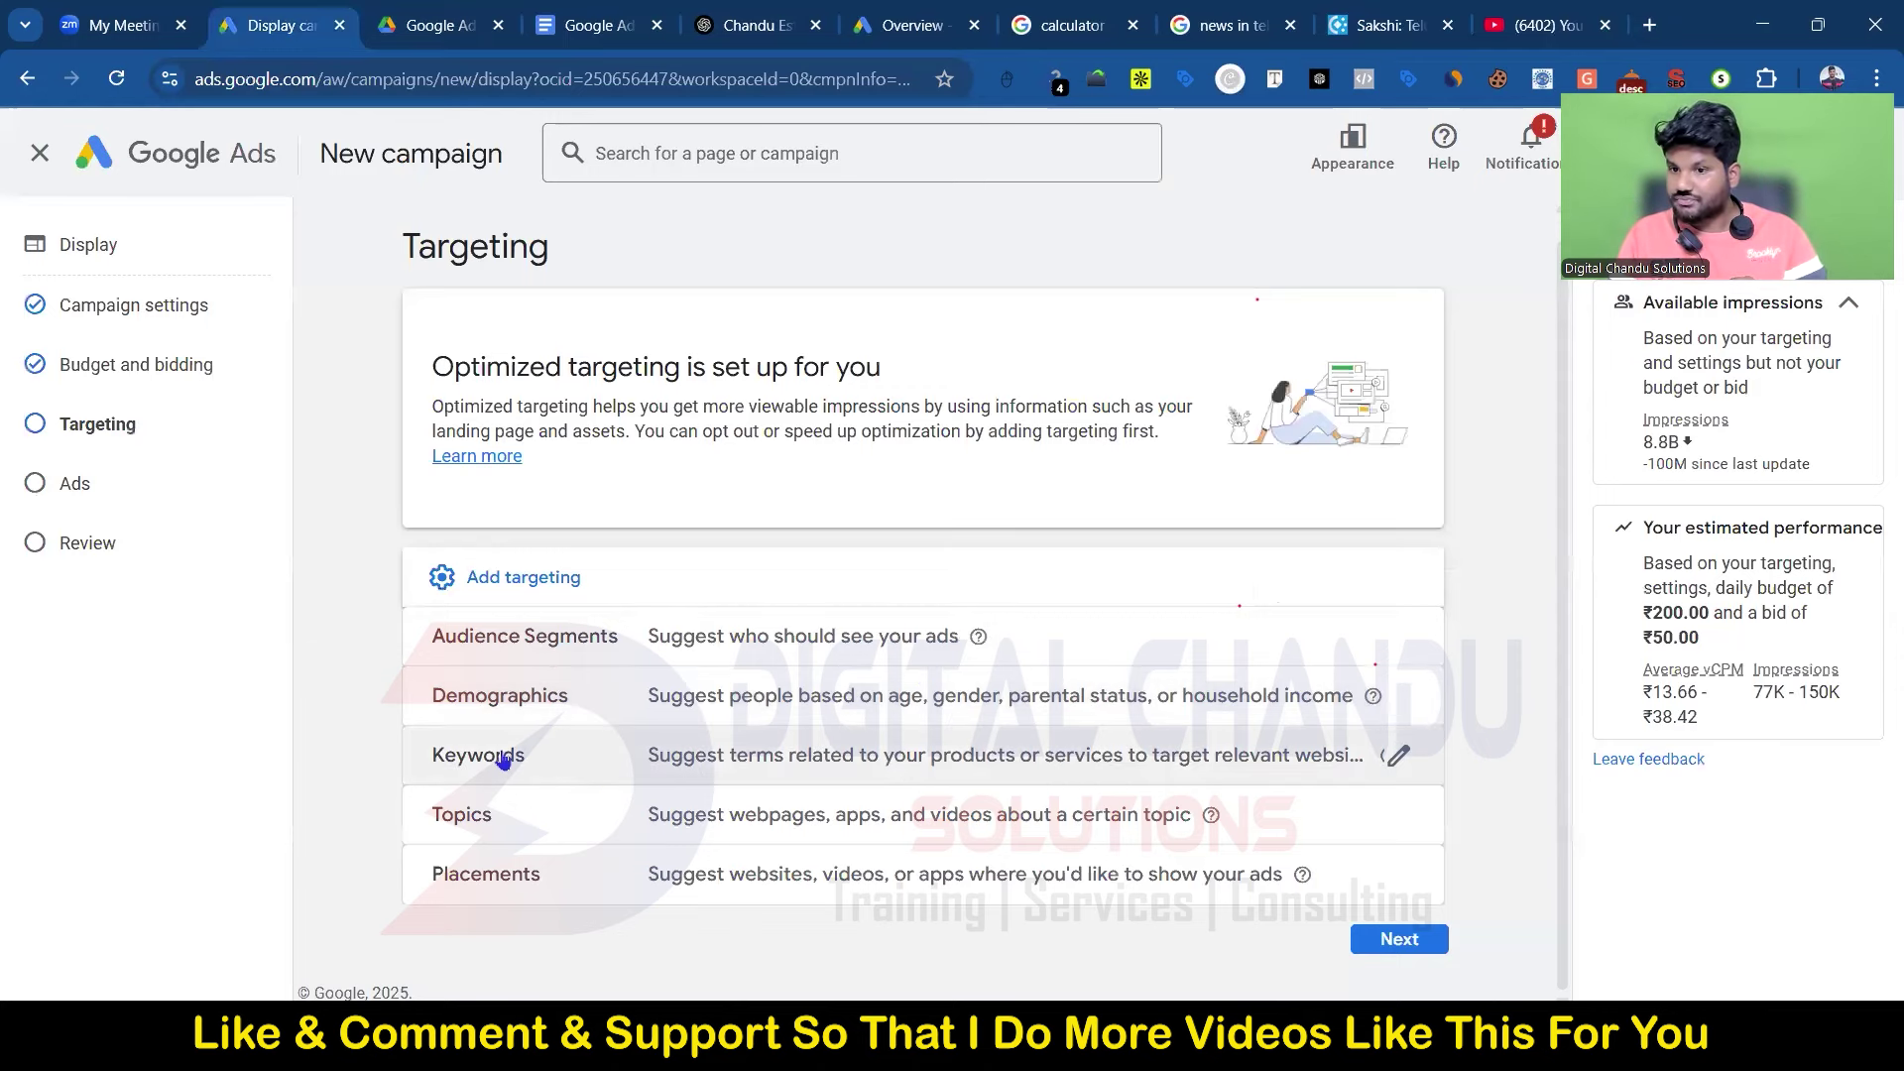
click(1542, 24)
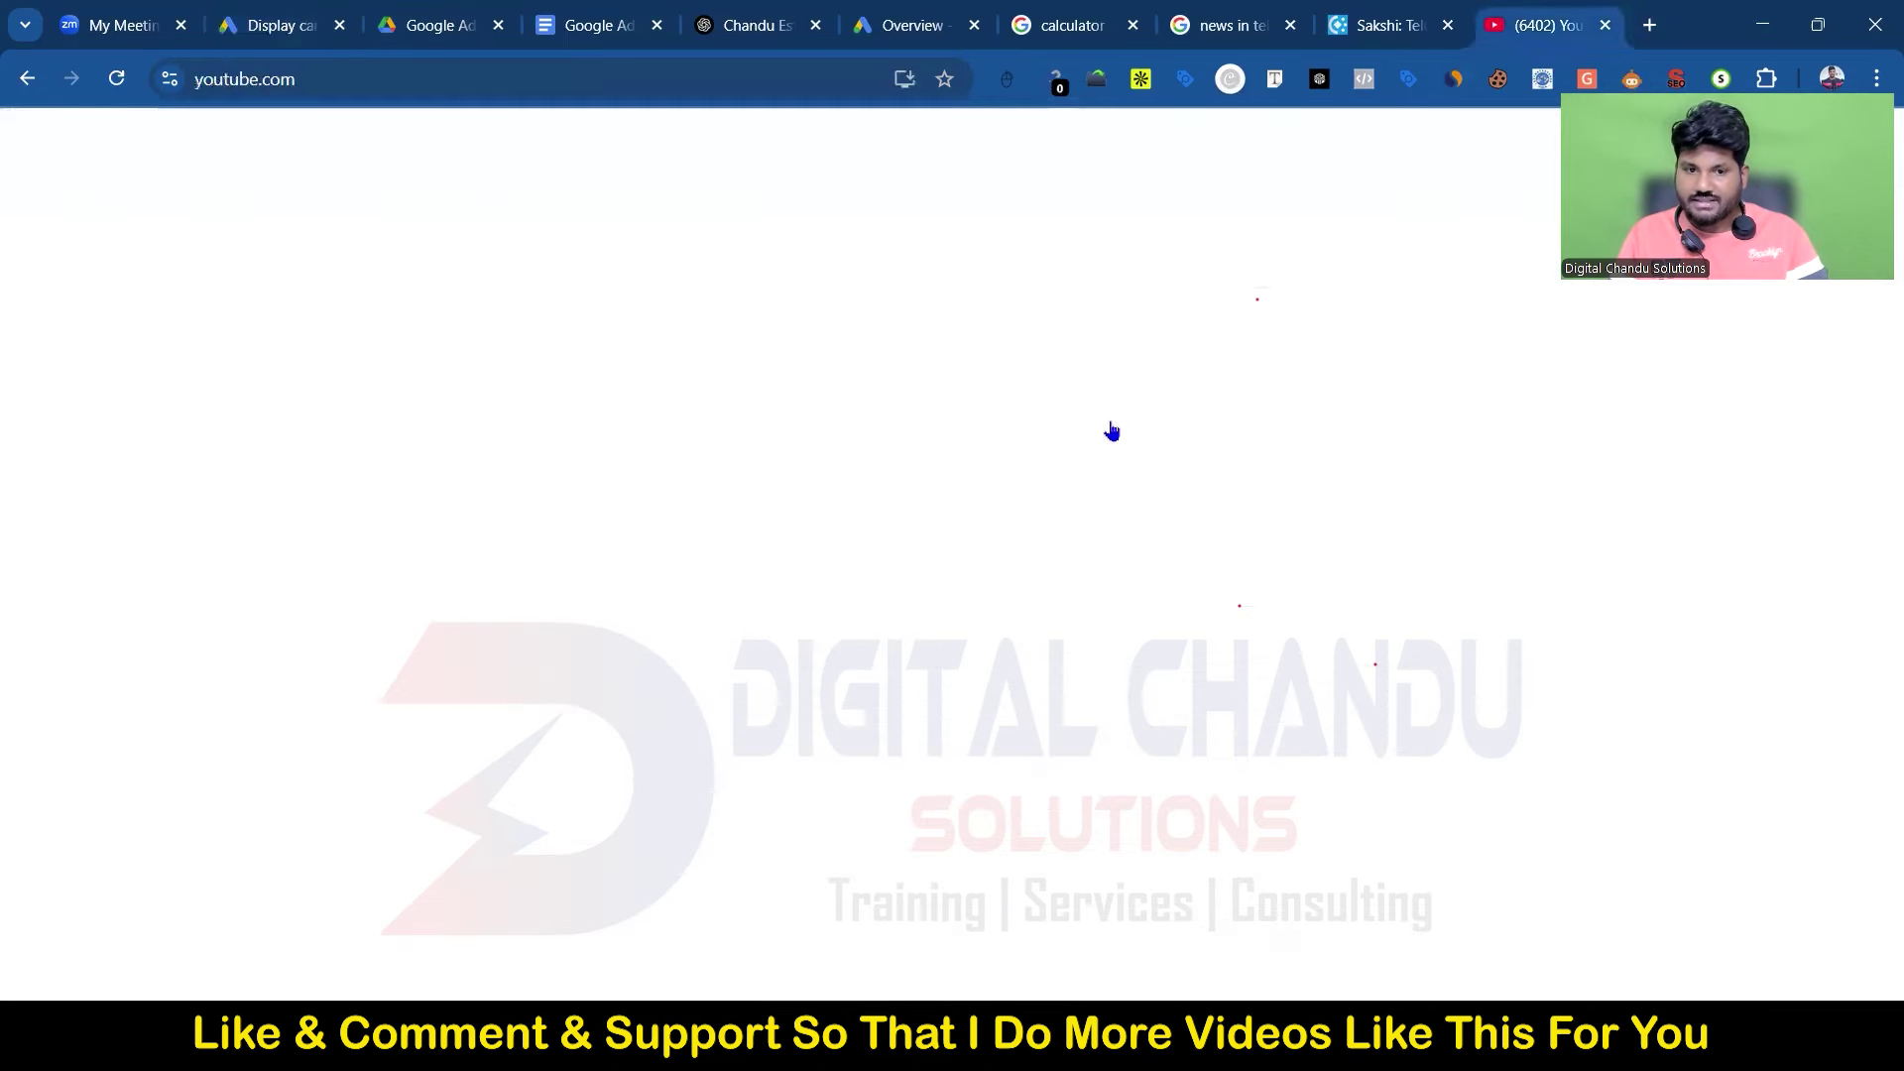
scroll(1108, 635, down, 4)
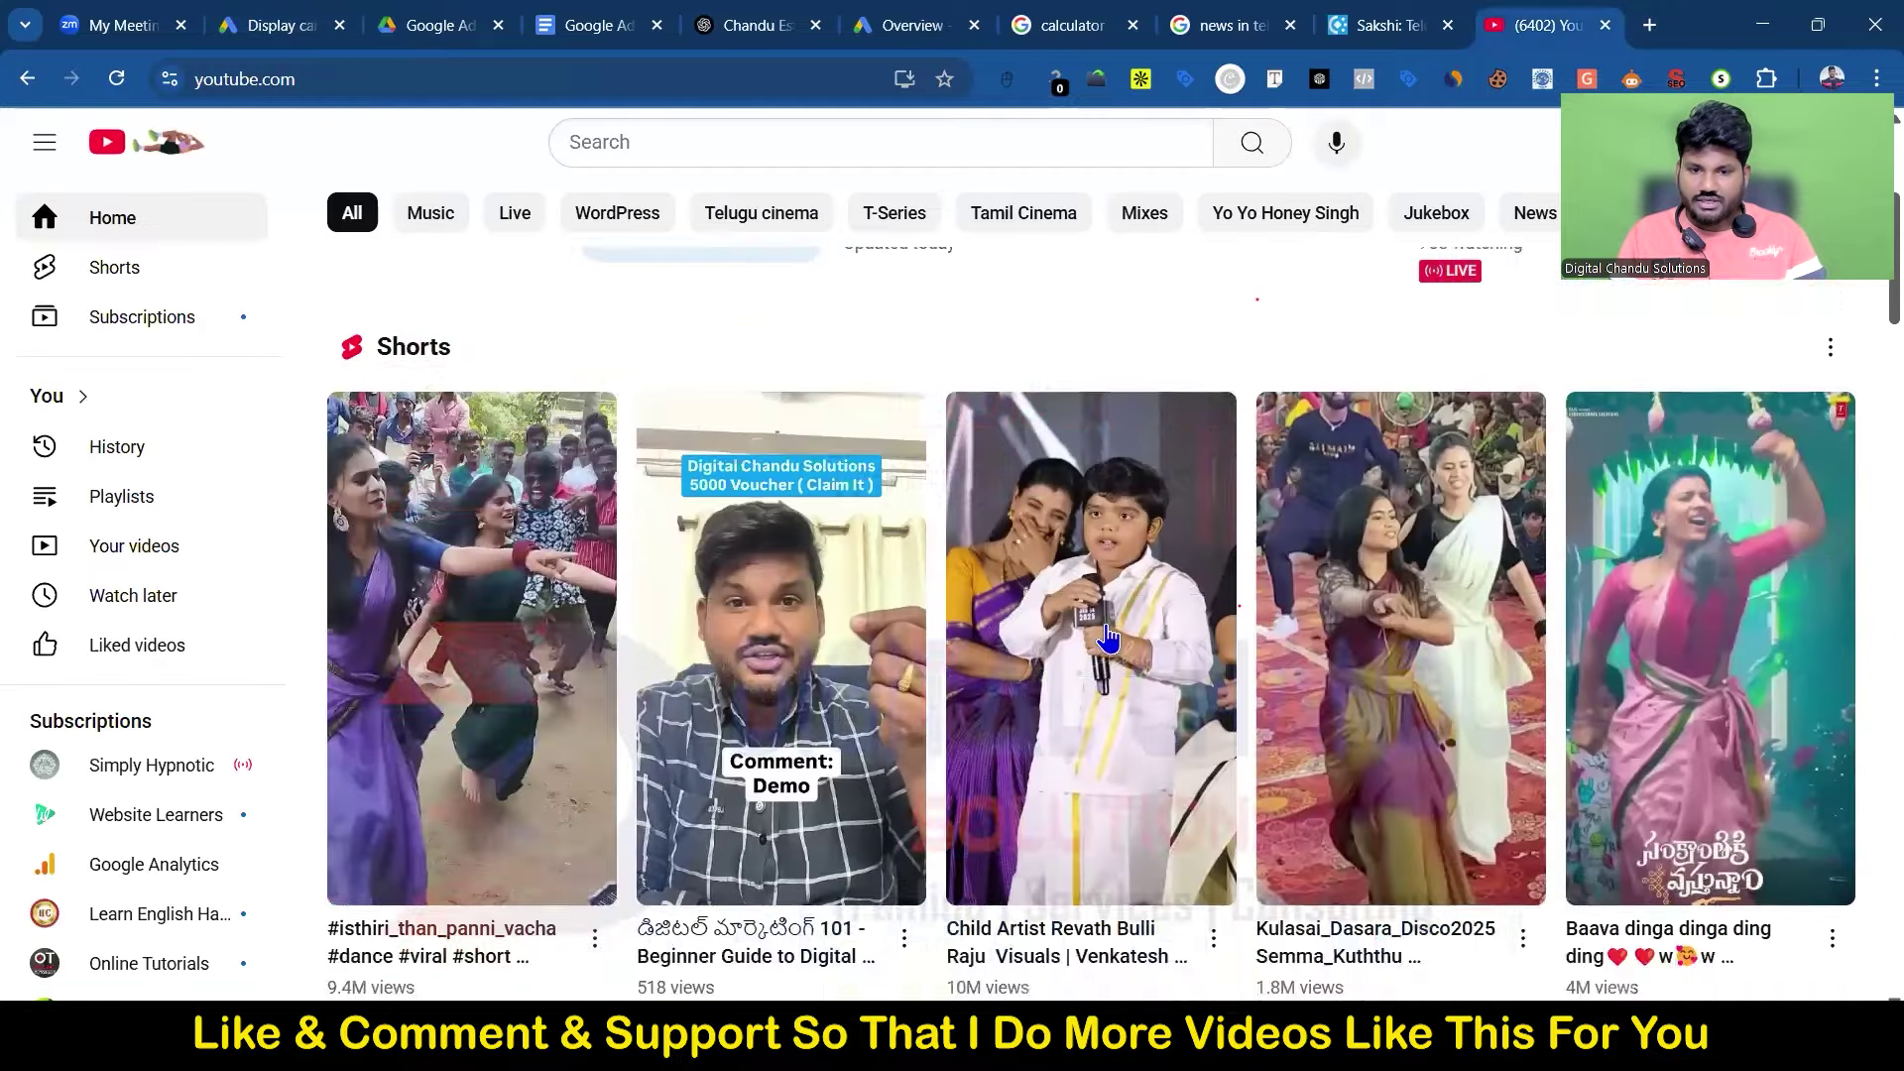
scroll(1108, 635, down, 10)
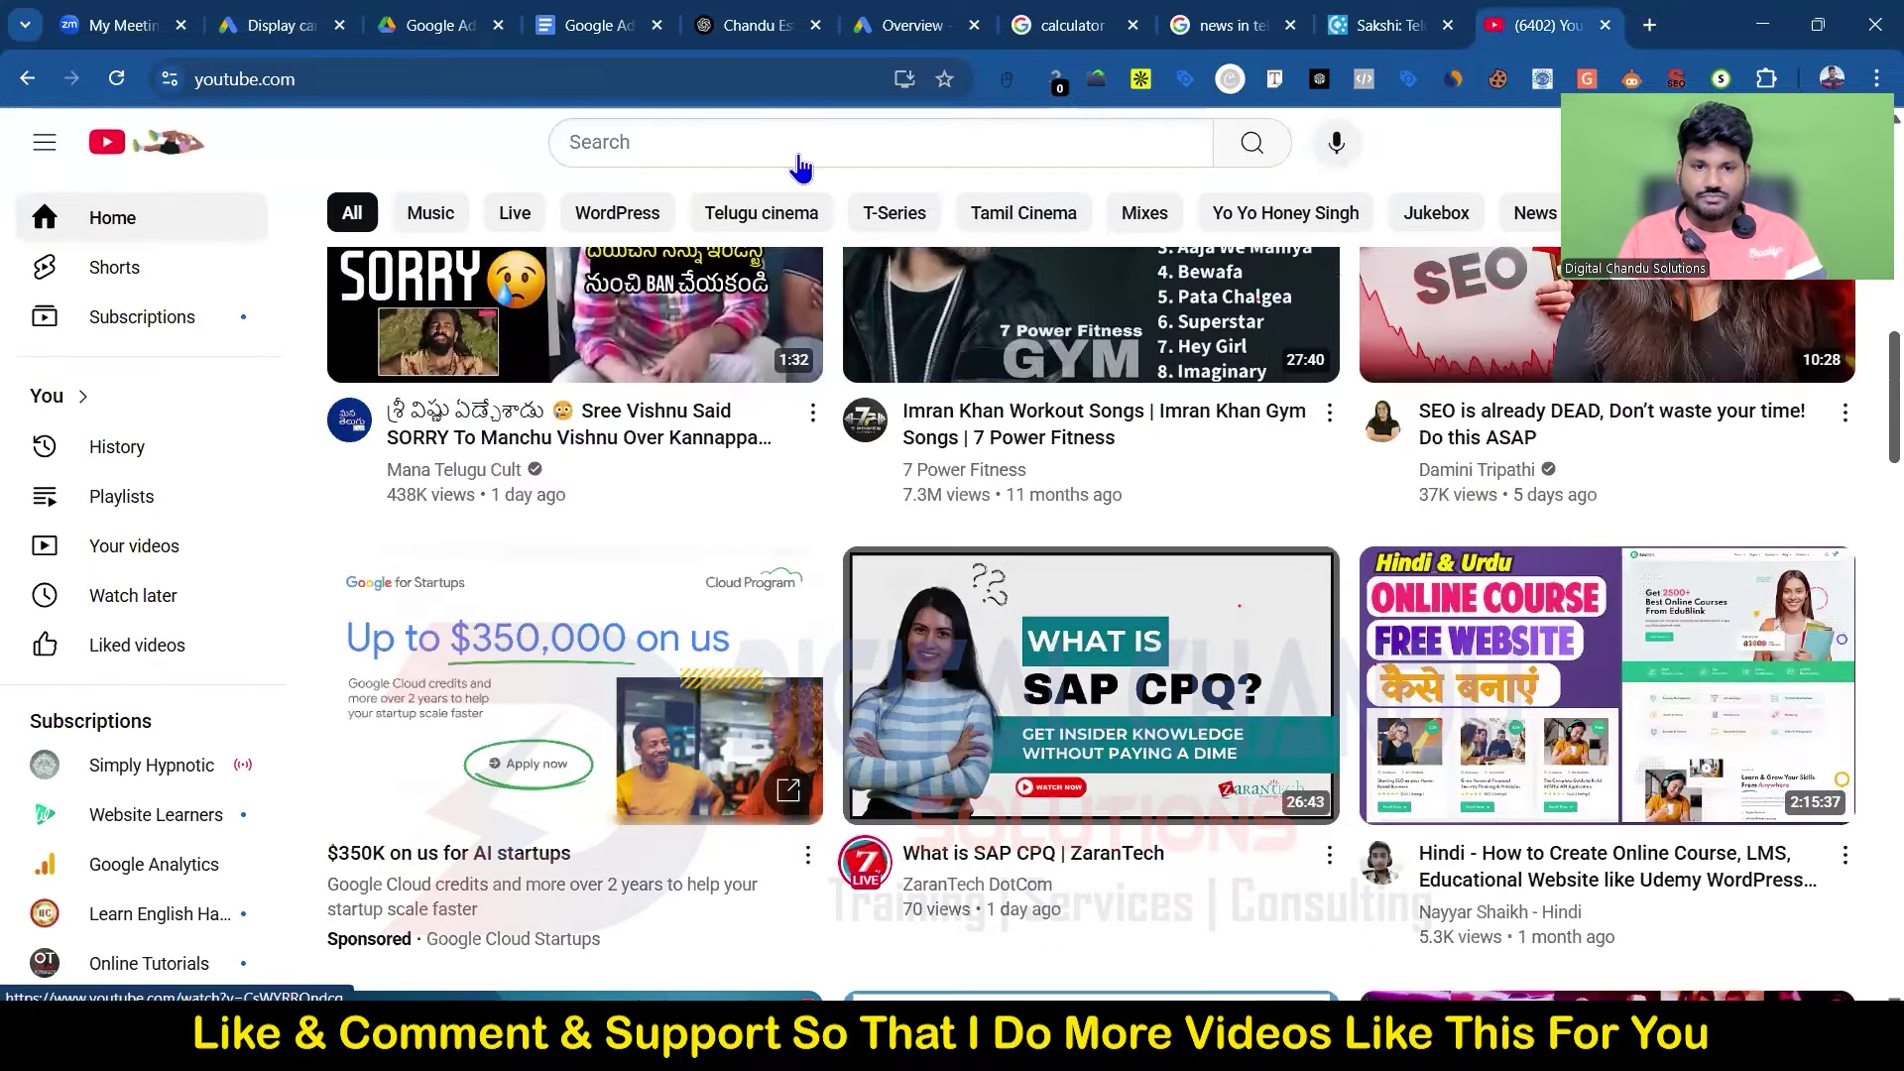
scroll(1118, 400, down, 3)
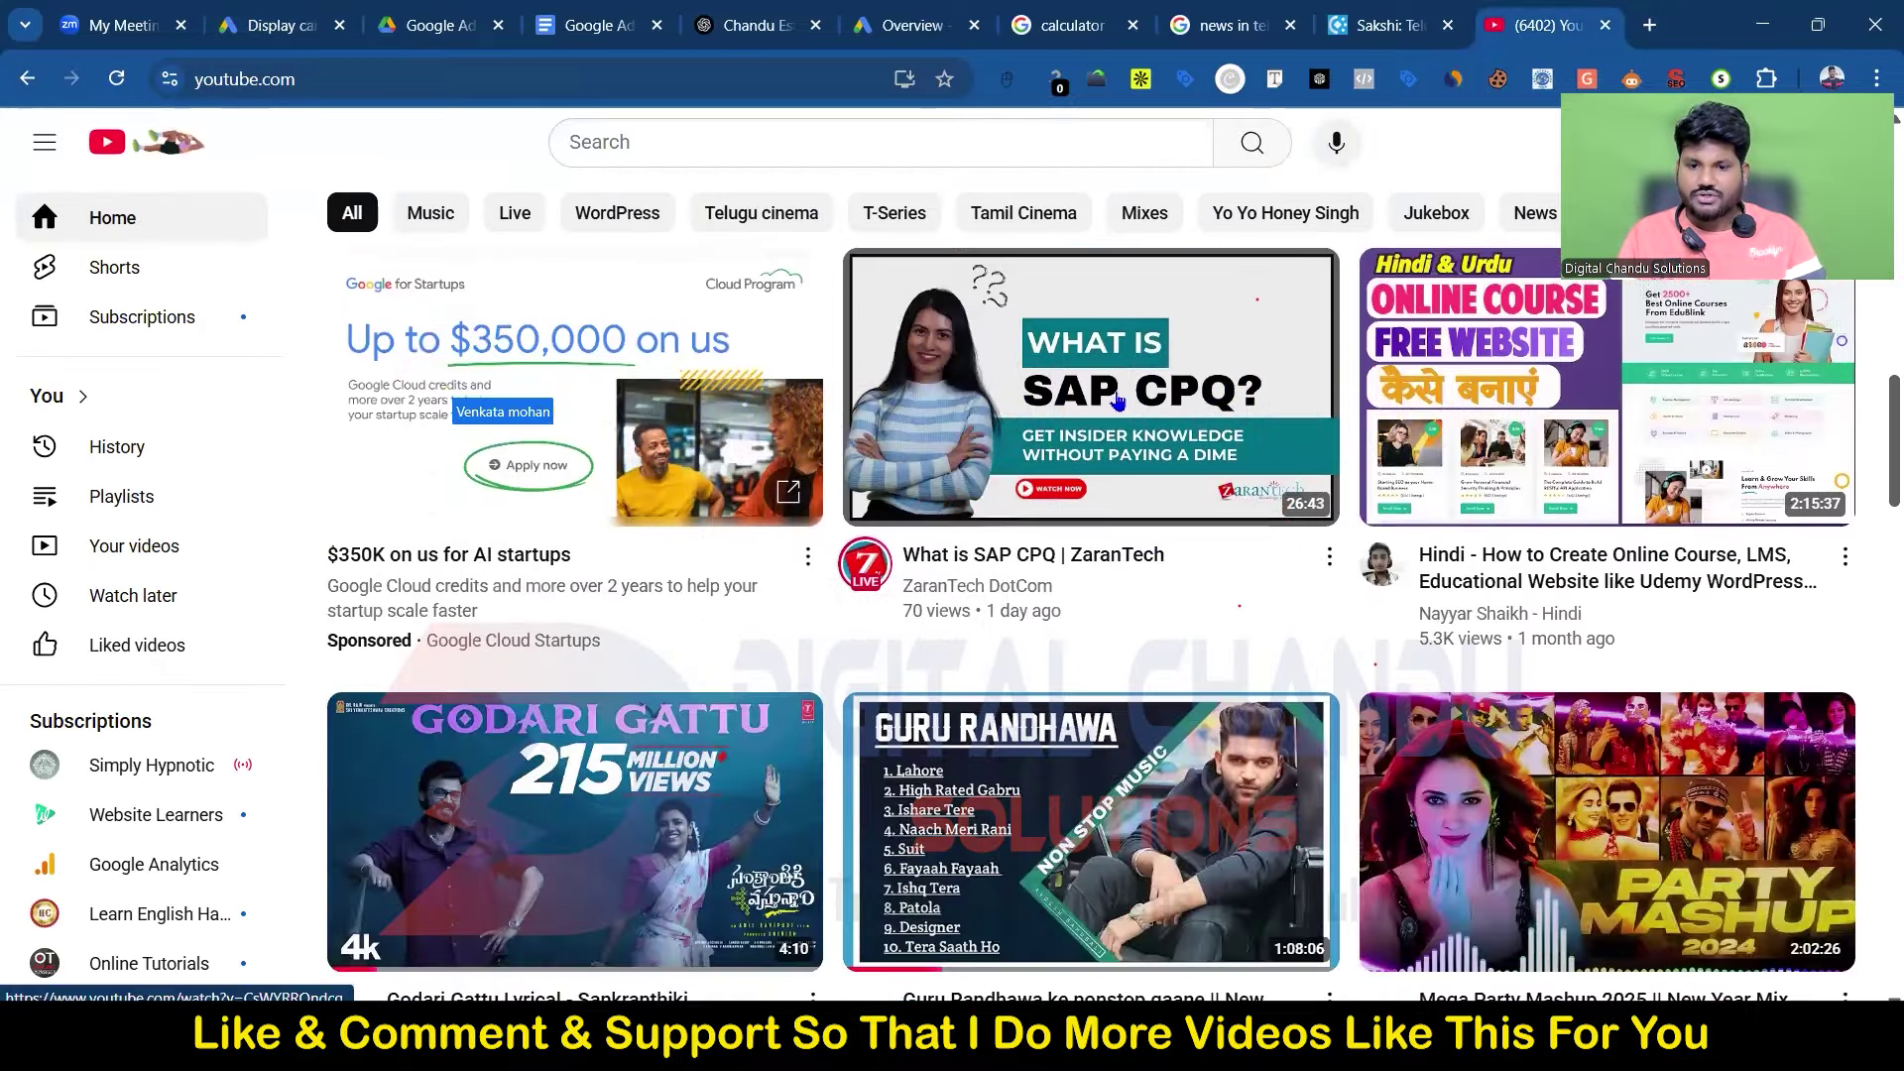
mouse_move(1118, 399)
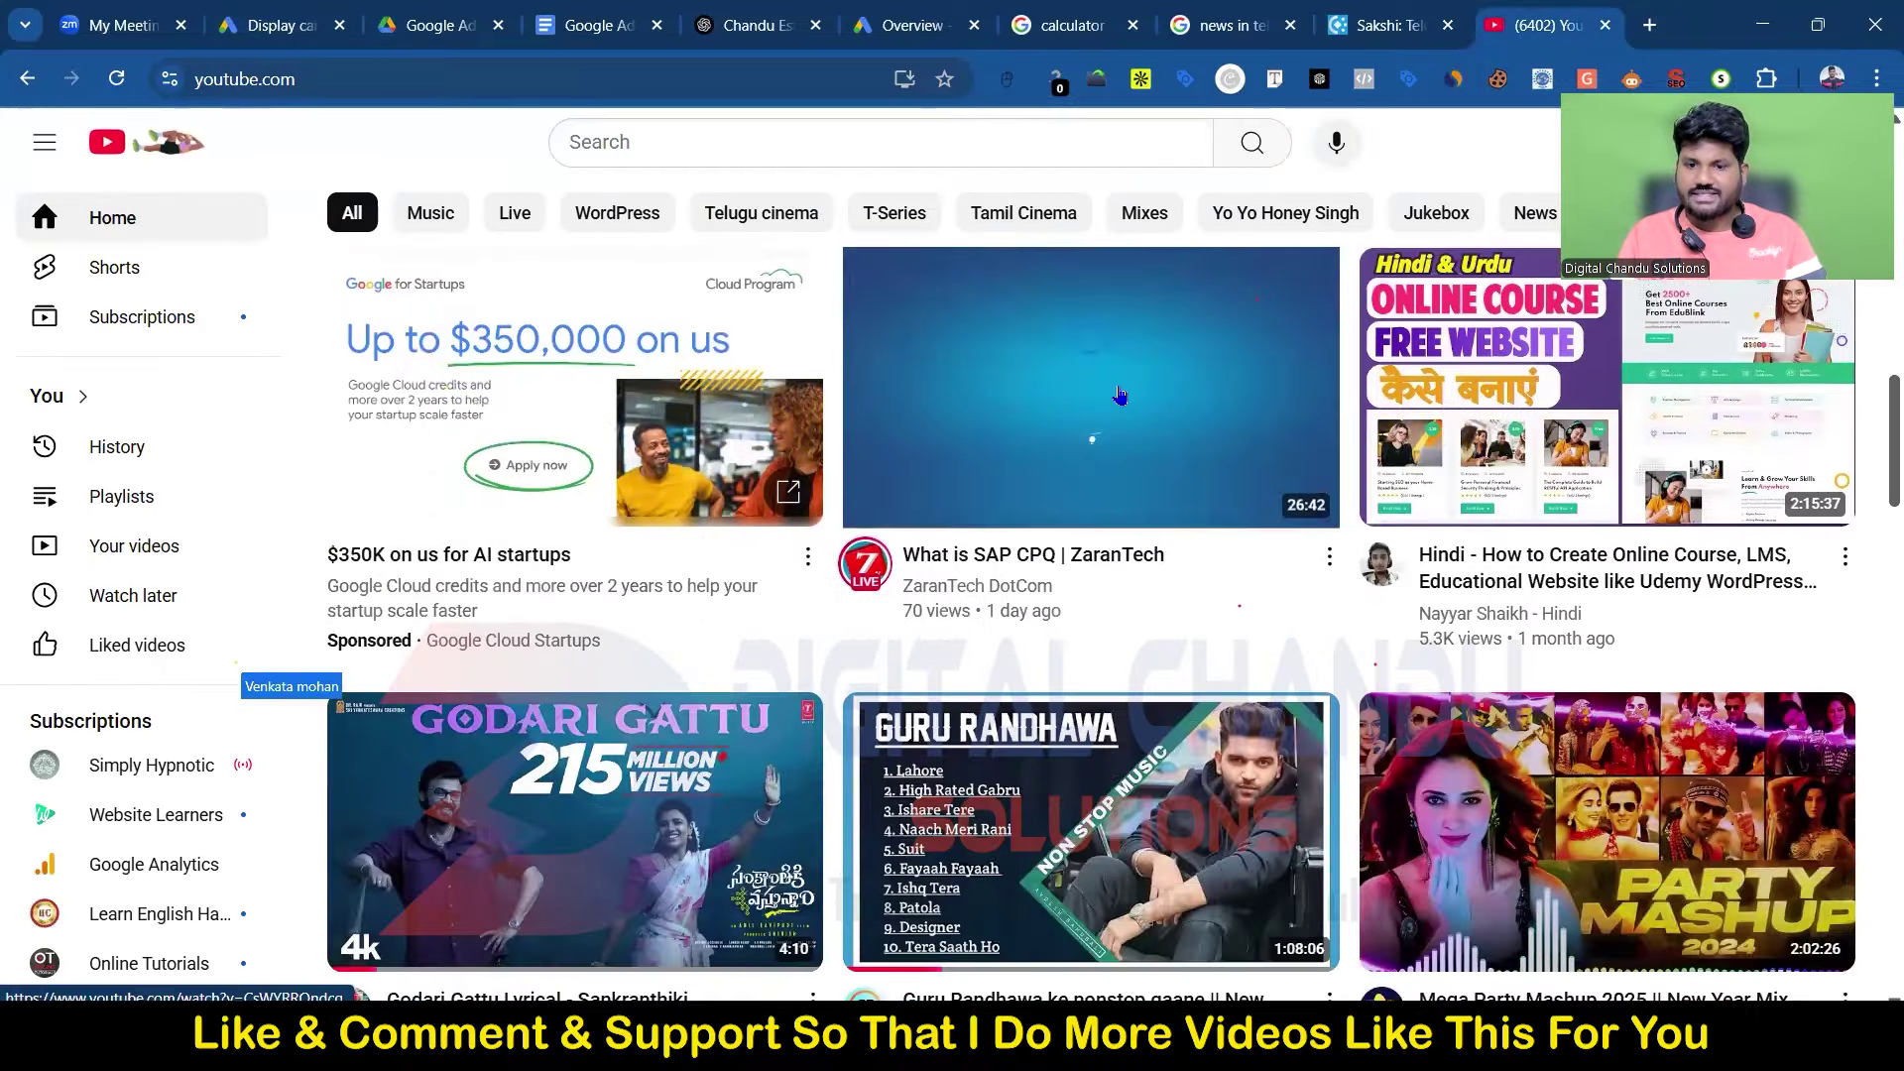
click(994, 565)
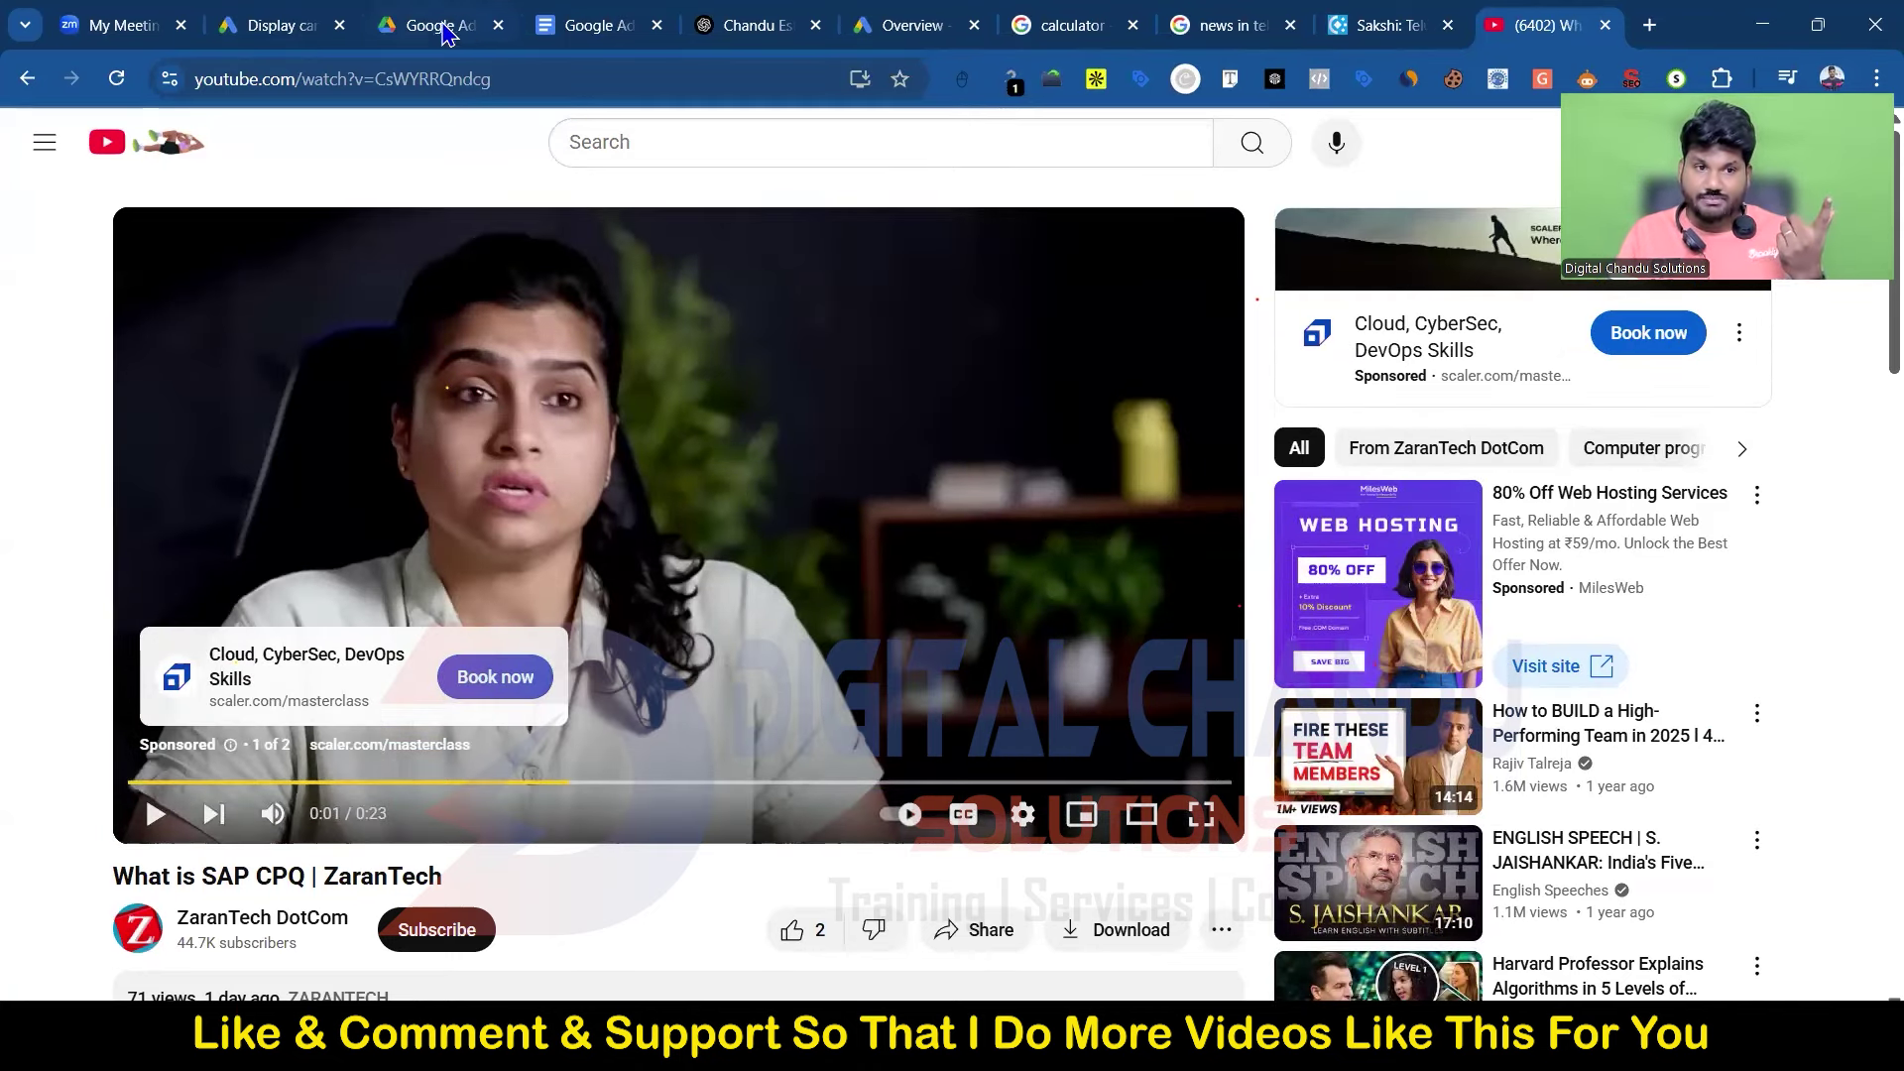
Step: Compare the Display campaign's targeting options in Google Ads with the ads shown on the open YouTube video page
click(316, 24)
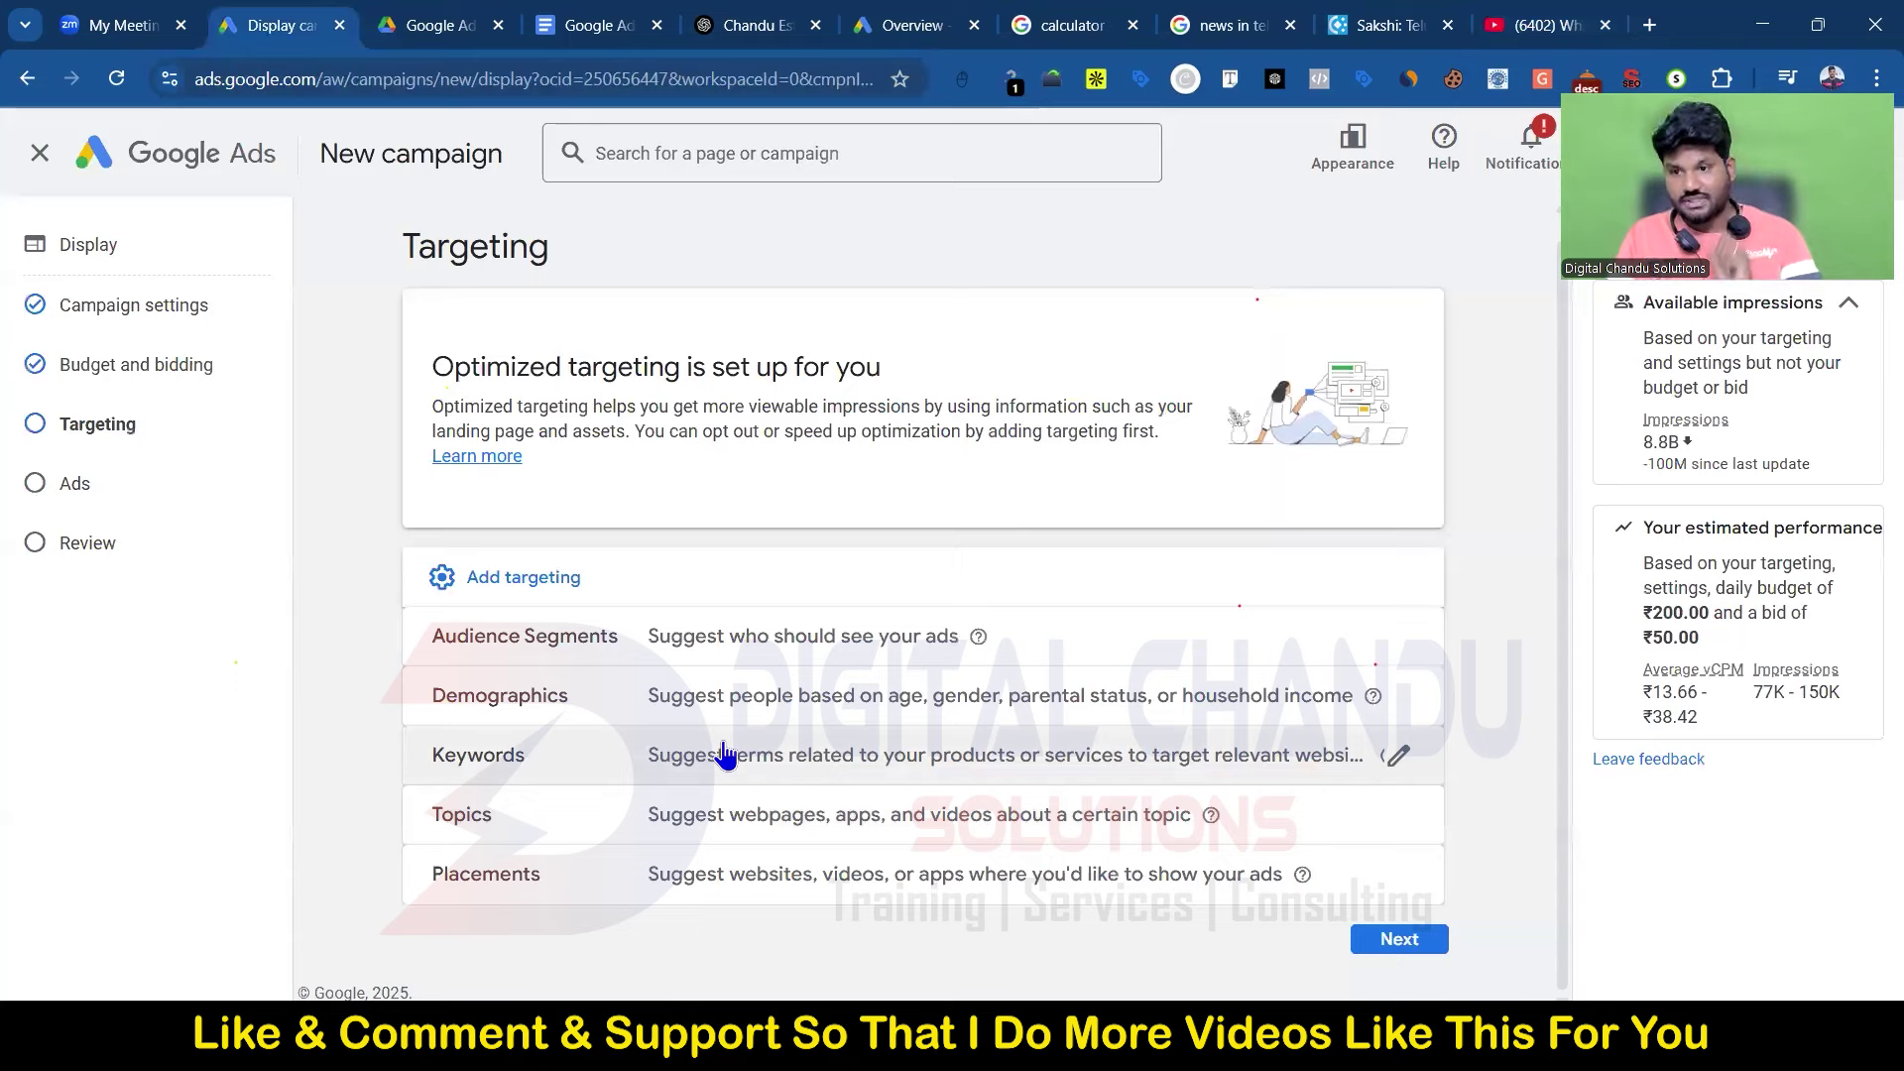
click(1532, 22)
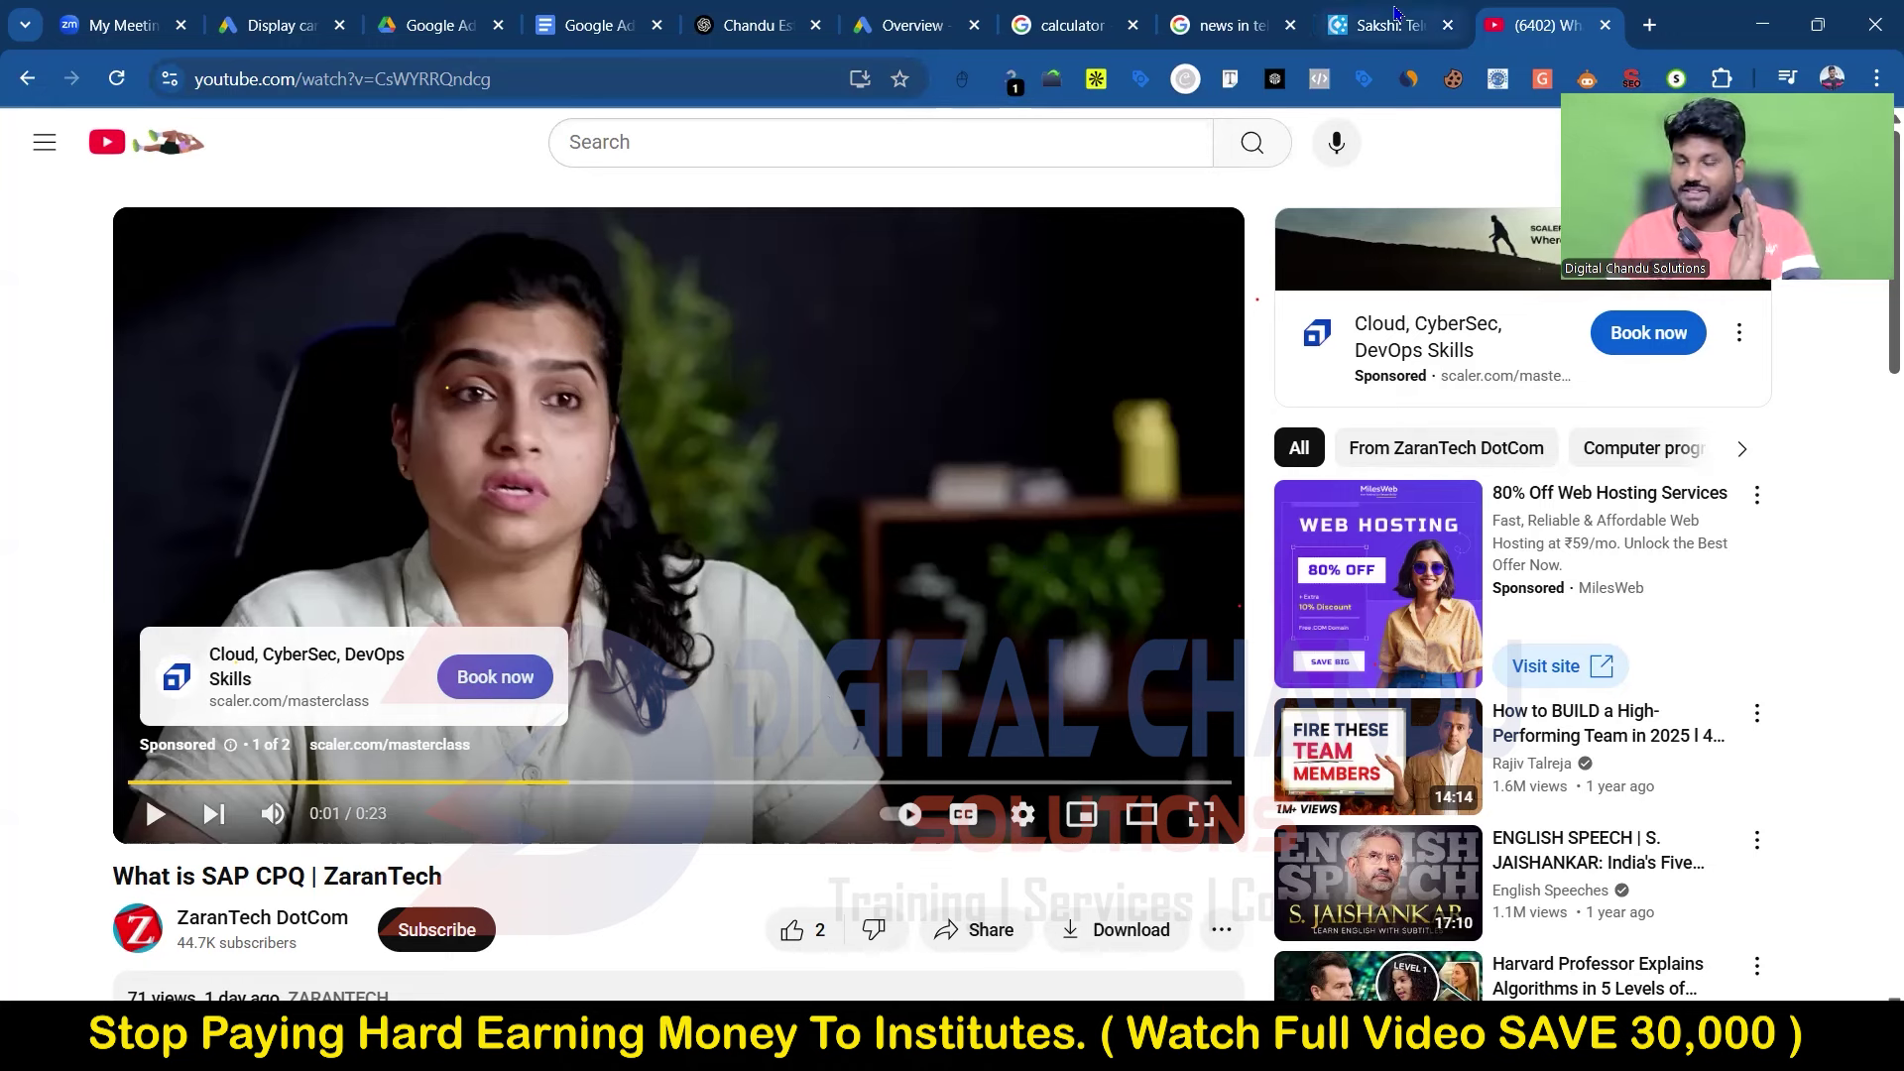
mouse_move(1379, 12)
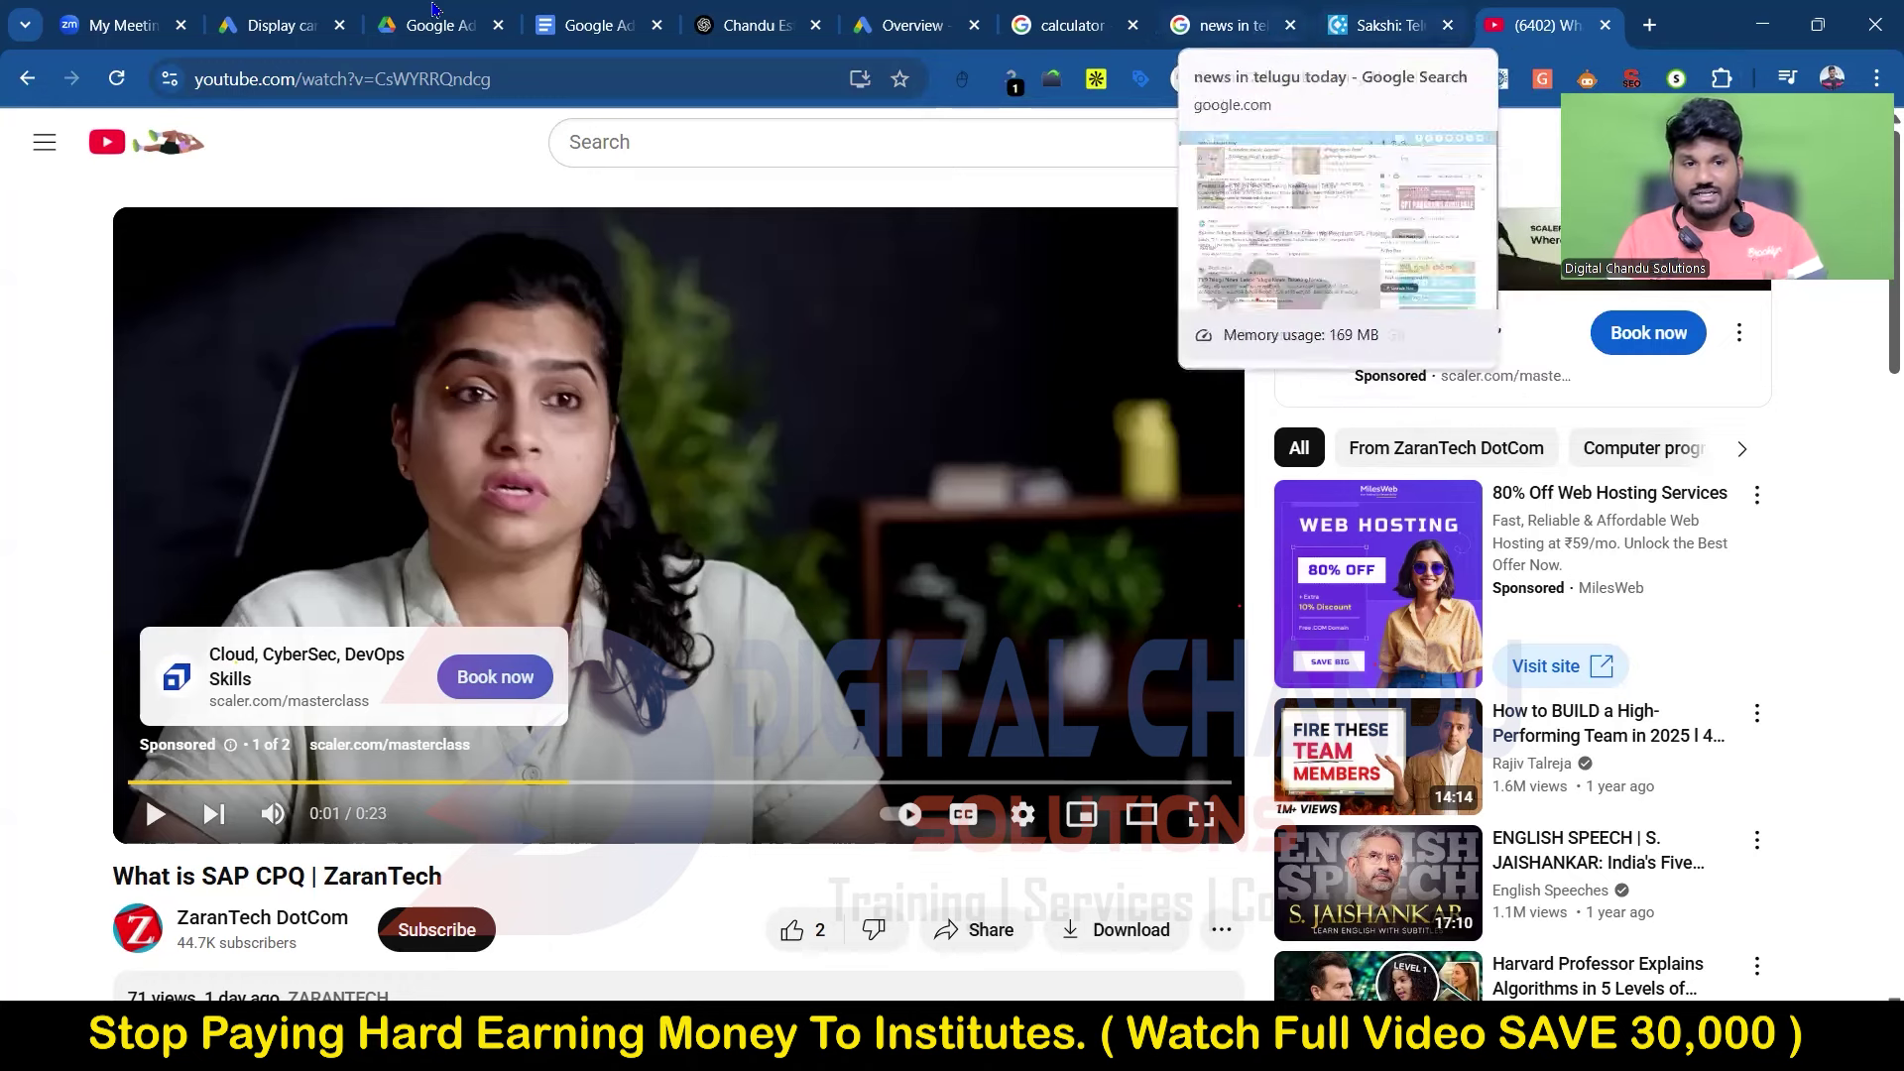
click(287, 12)
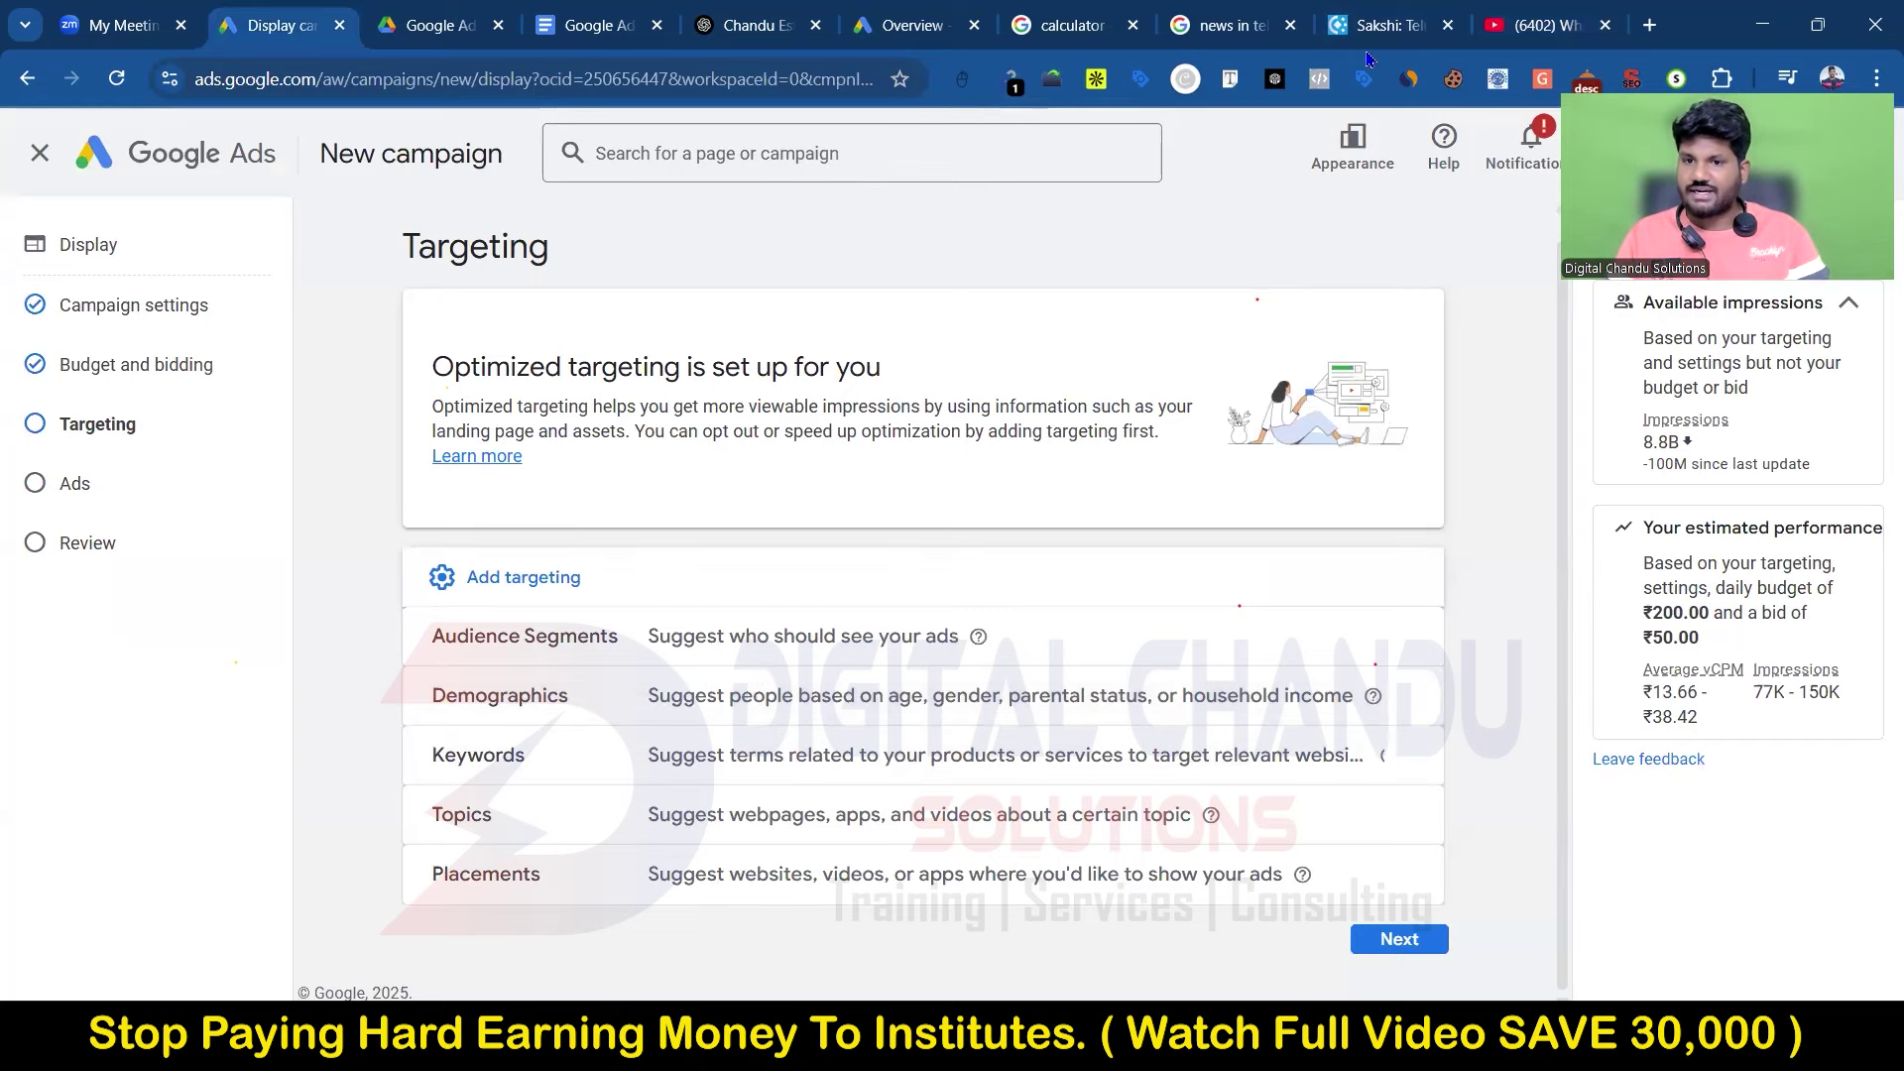
Step: Switch to the Sakshi homepage and examine its content sections and the display ads placed among them
click(1384, 25)
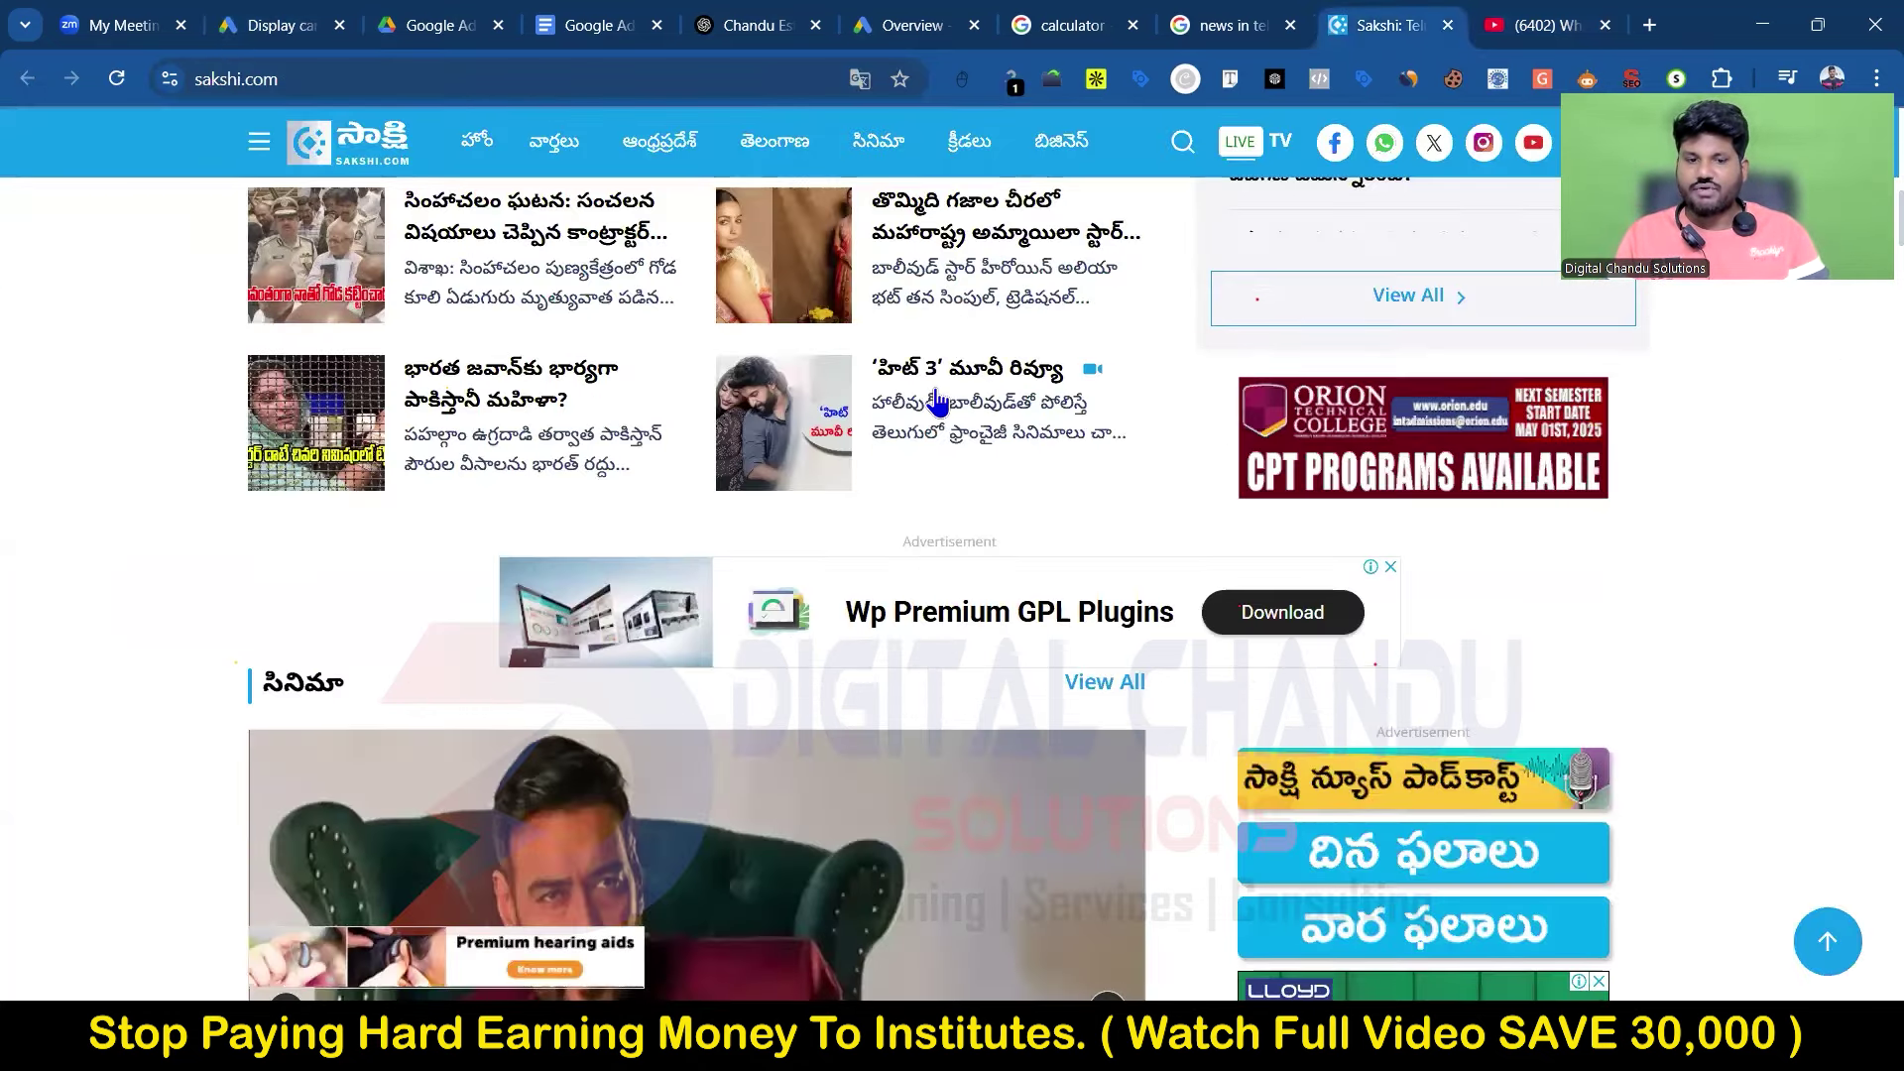
scroll(990, 501, down, 6)
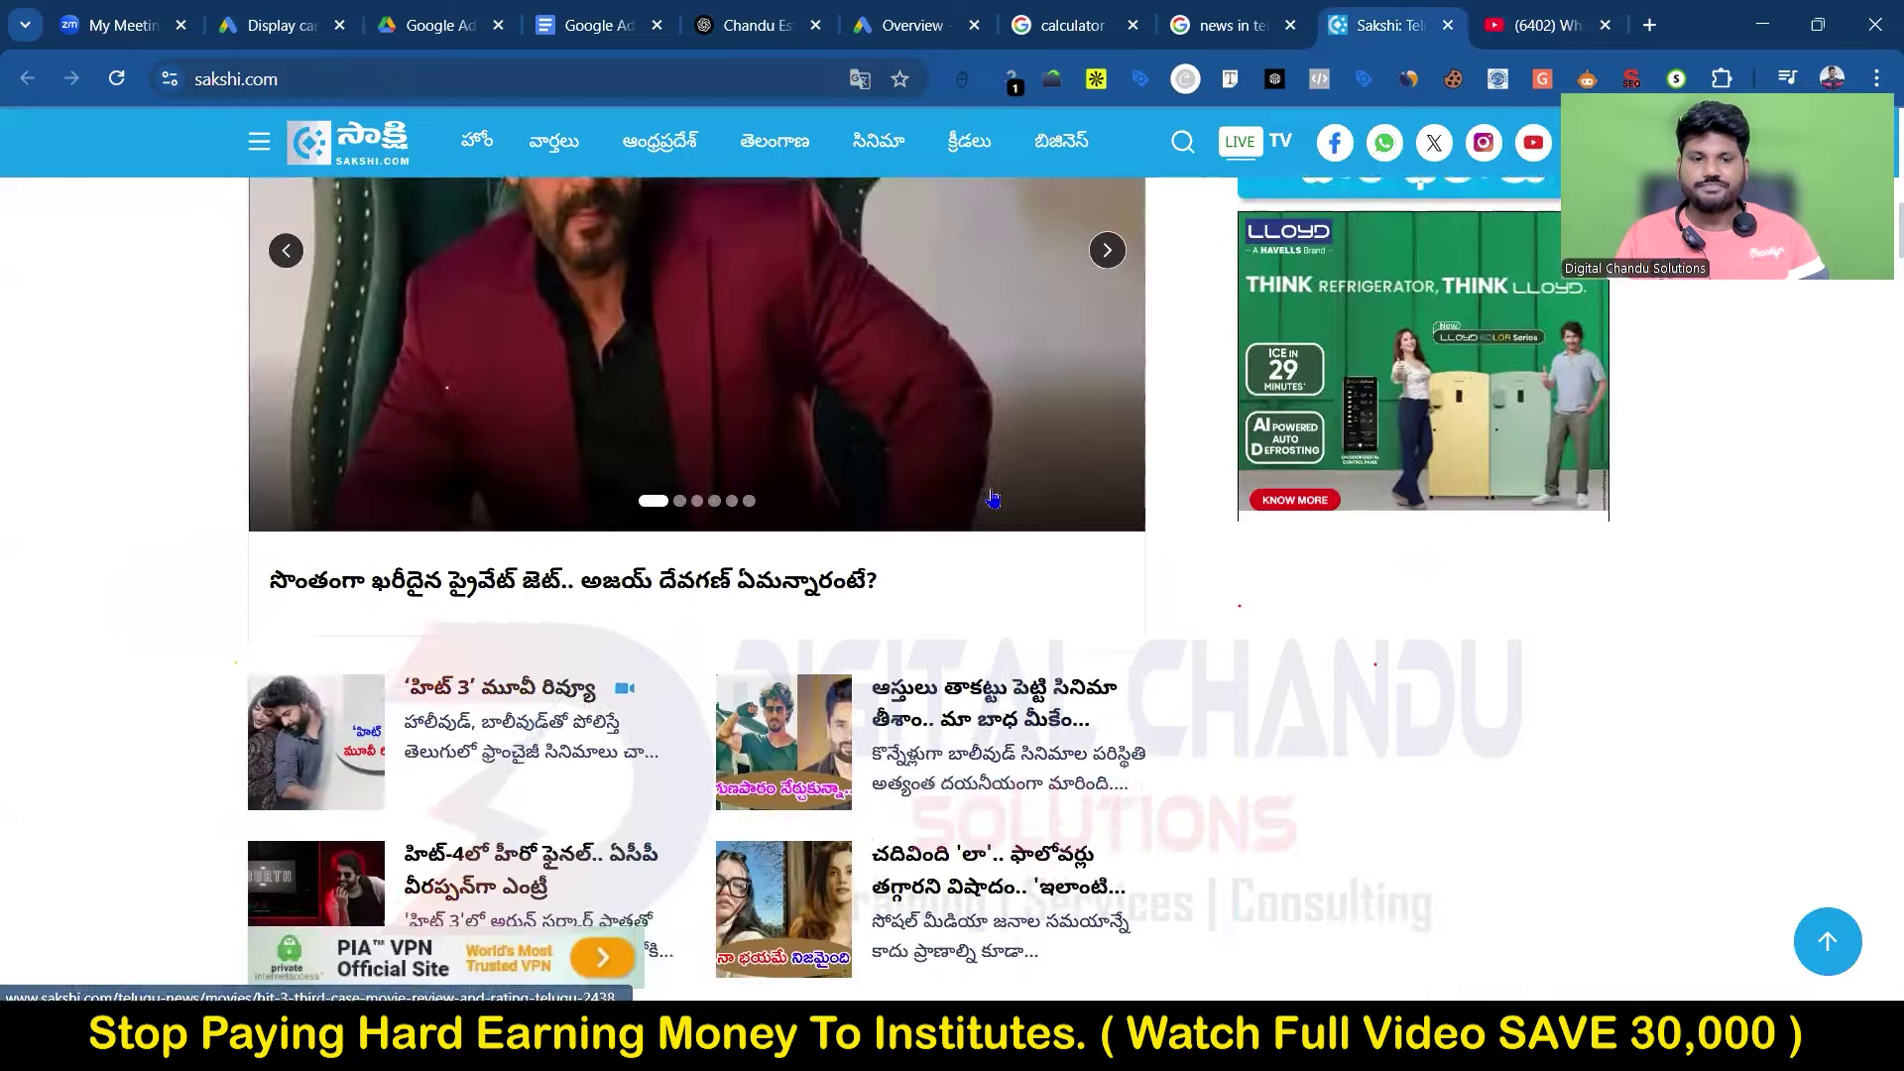
scroll(993, 499, down, 6)
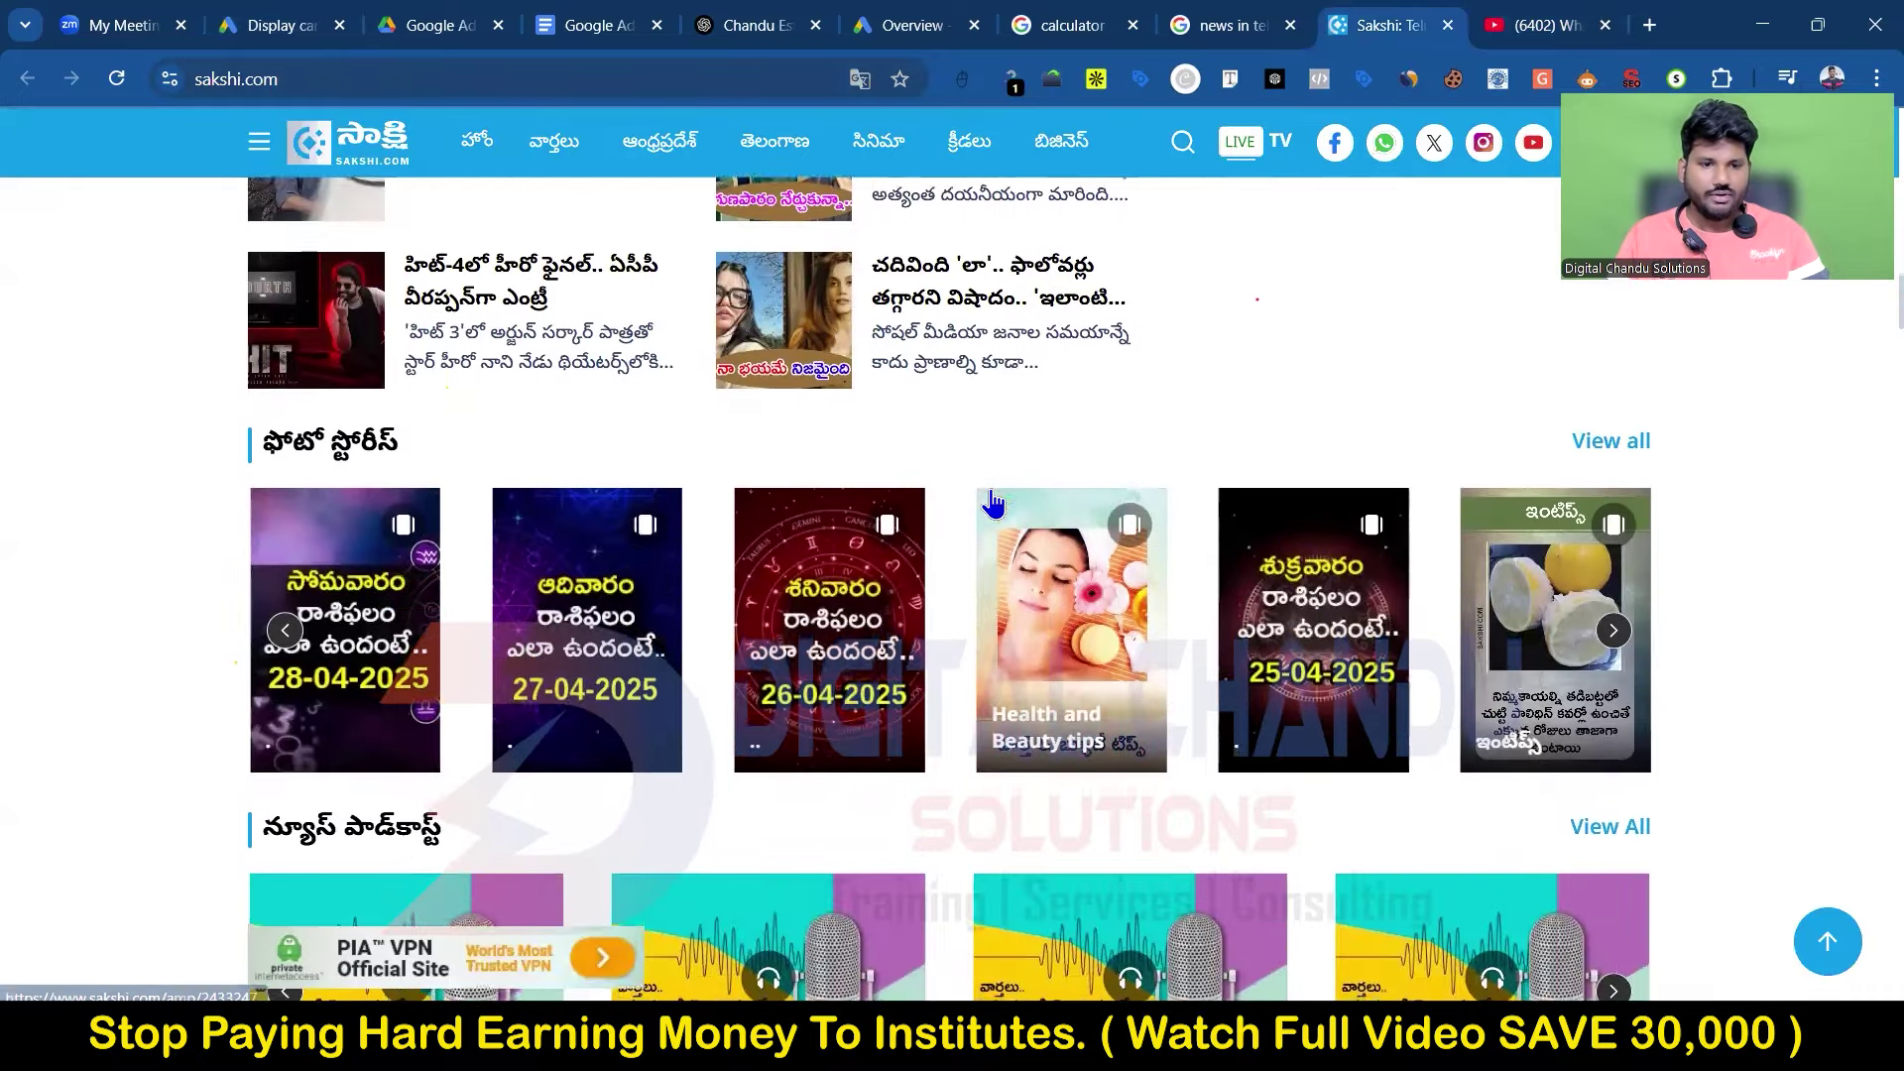
scroll(991, 504, up, 2)
scroll(890, 635, down, 5)
scroll(794, 645, down, 6)
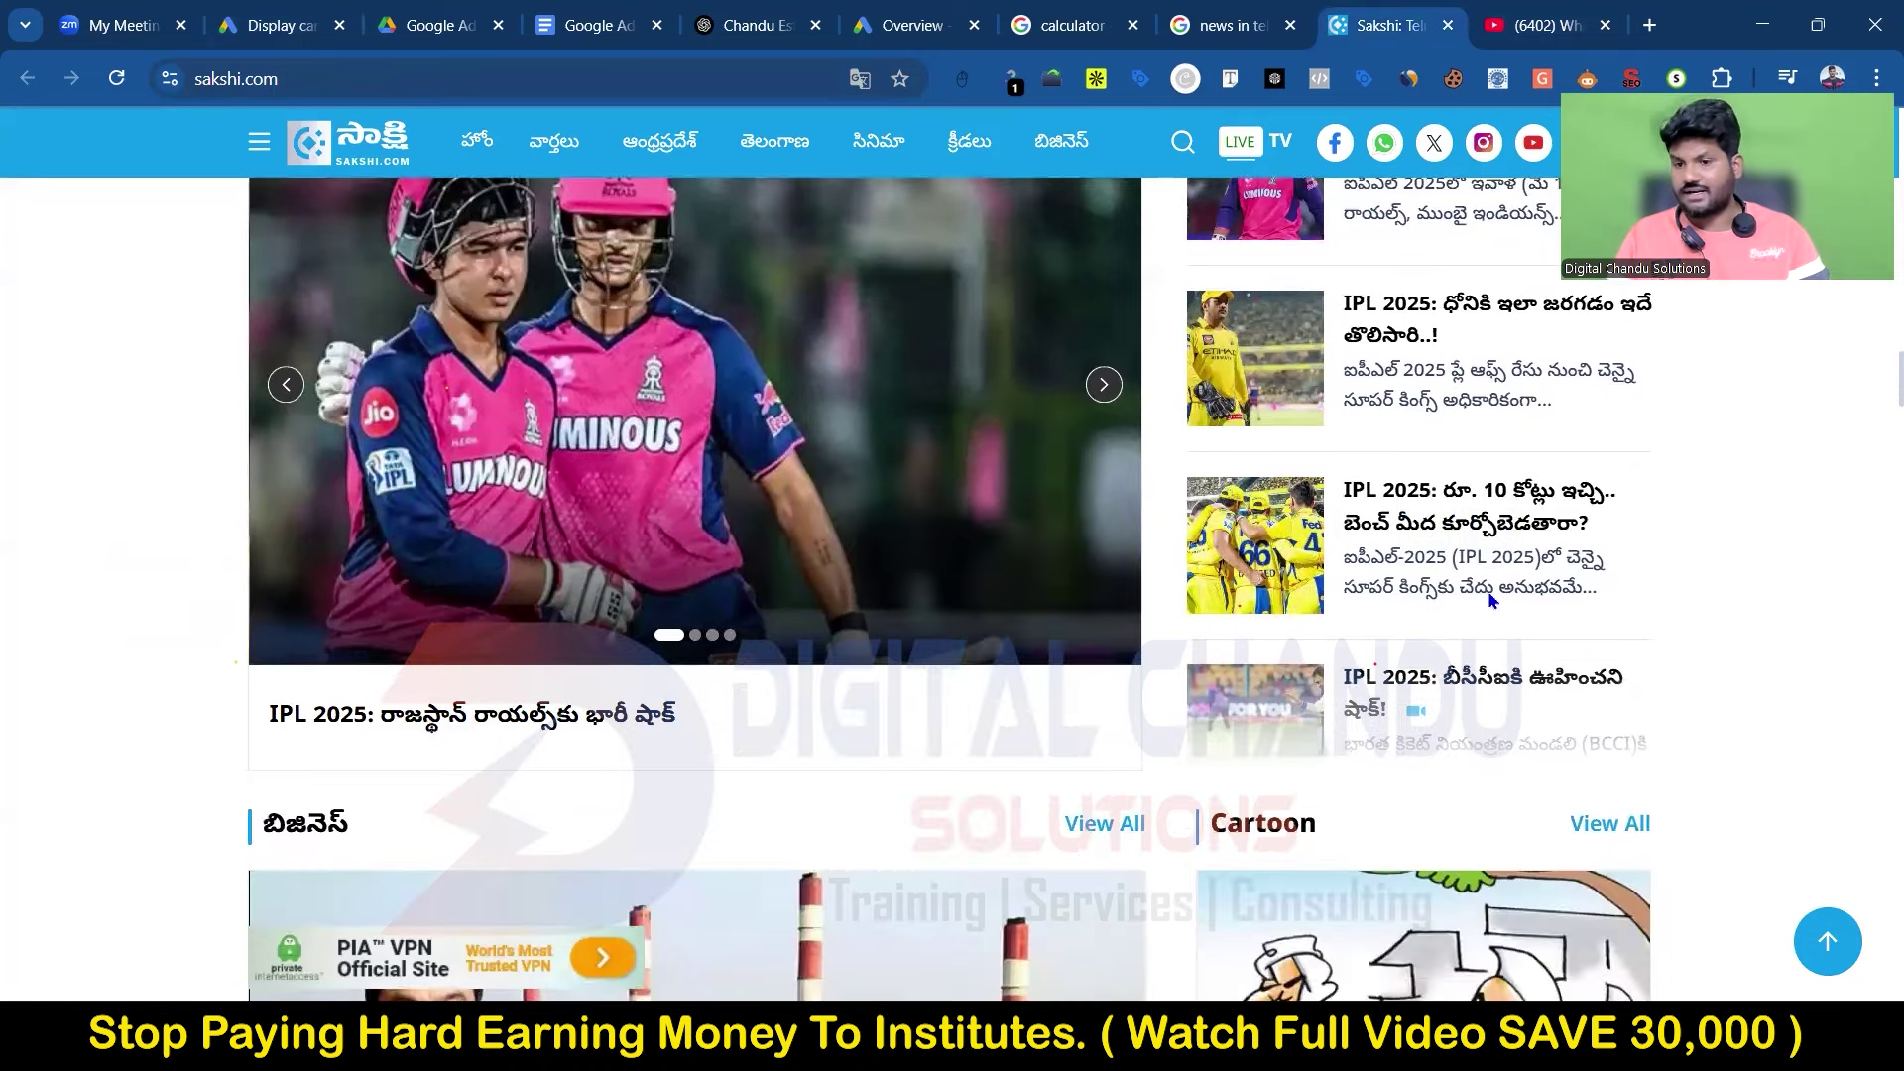
scroll(1491, 599, down, 1)
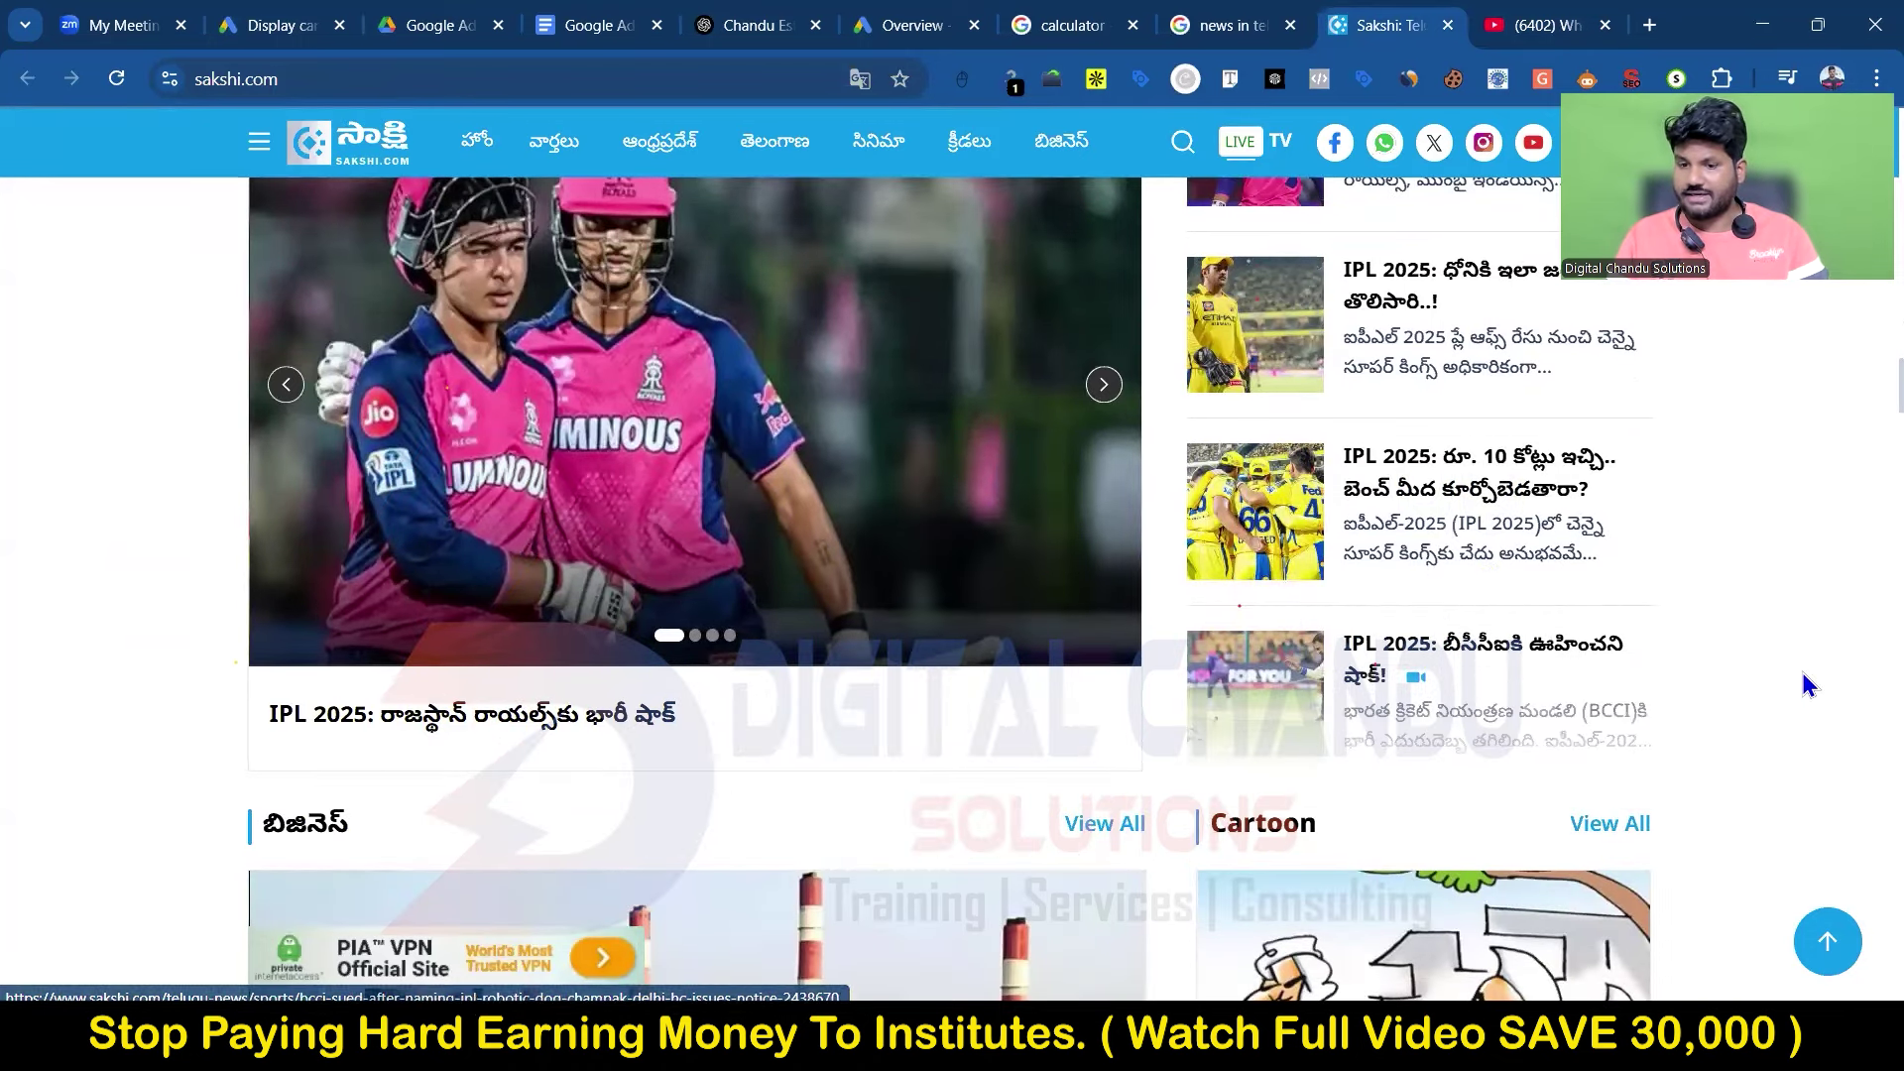
Step: Open the IPL 2025 article about the 10-crore player on Sakshi, check the WooCommerce ad's feedback options, and return to Google Ads
click(1409, 474)
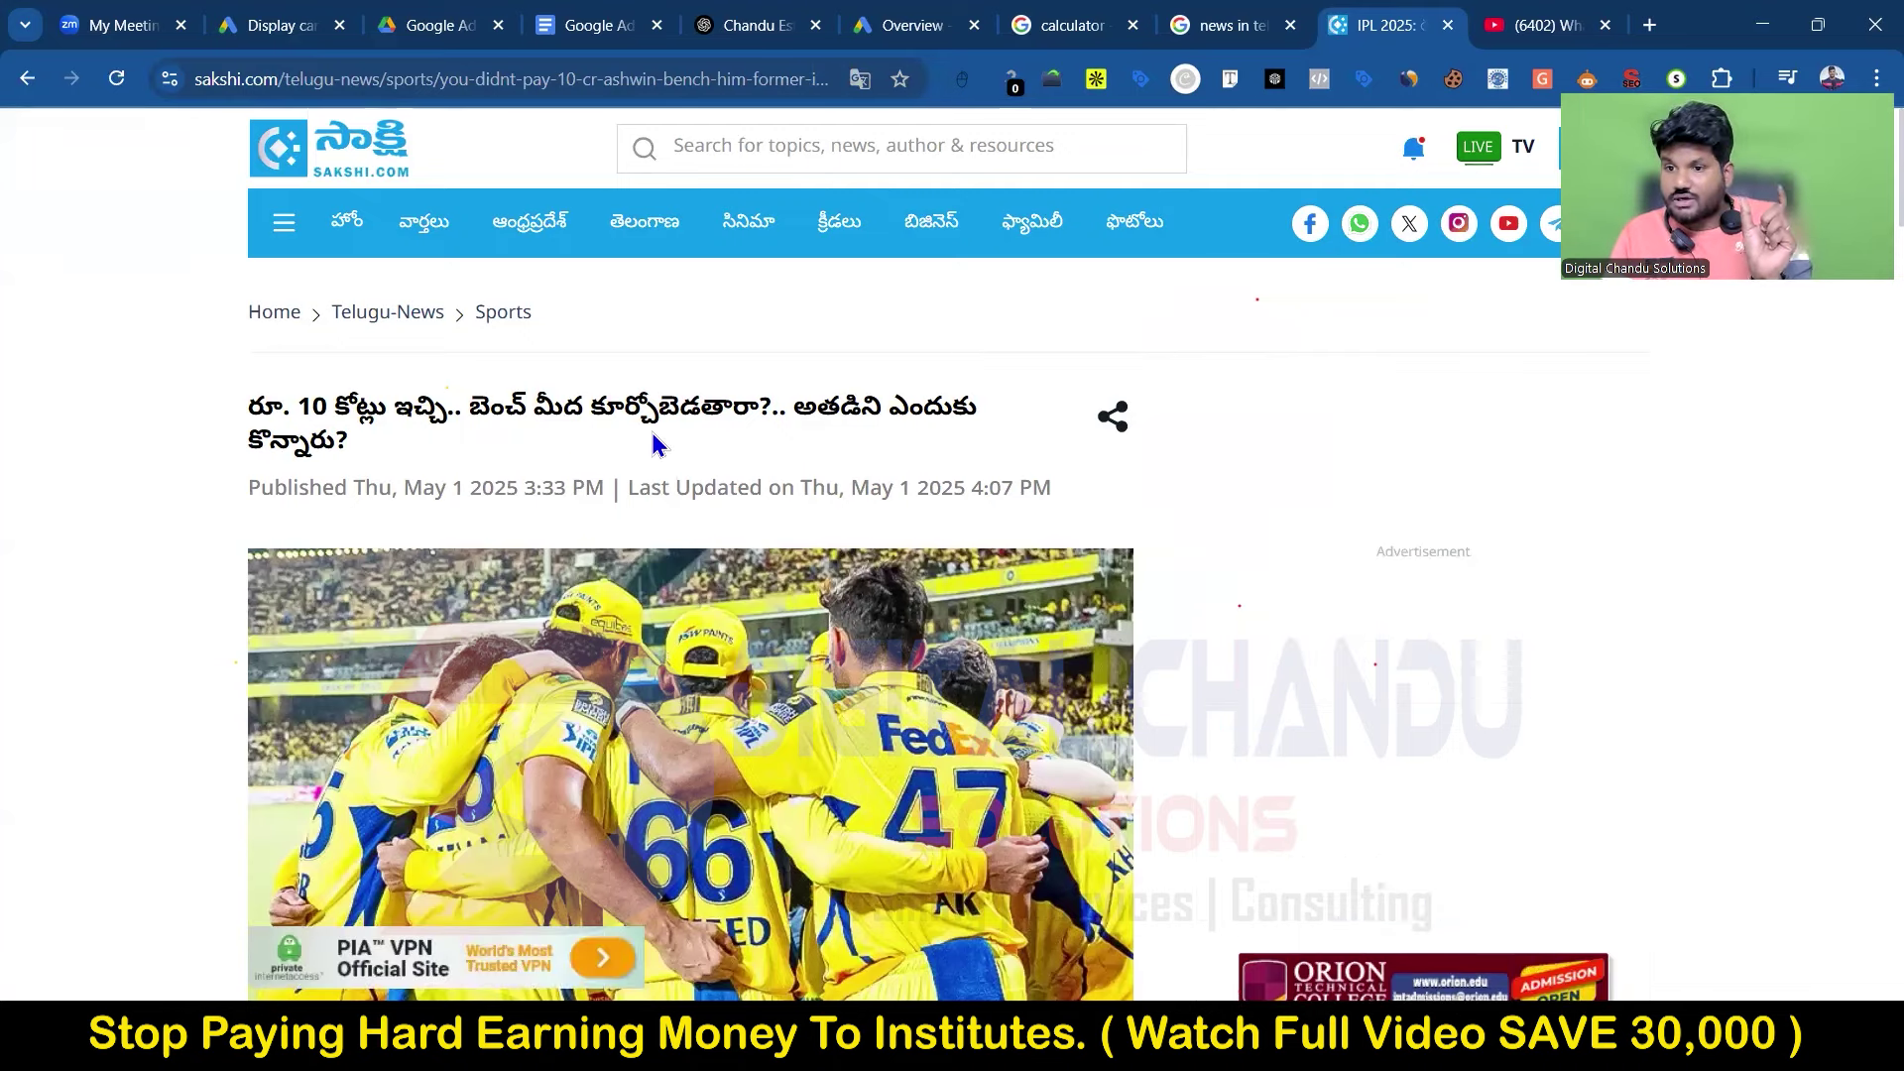
scroll(655, 443, down, 6)
scroll(913, 563, up, 6)
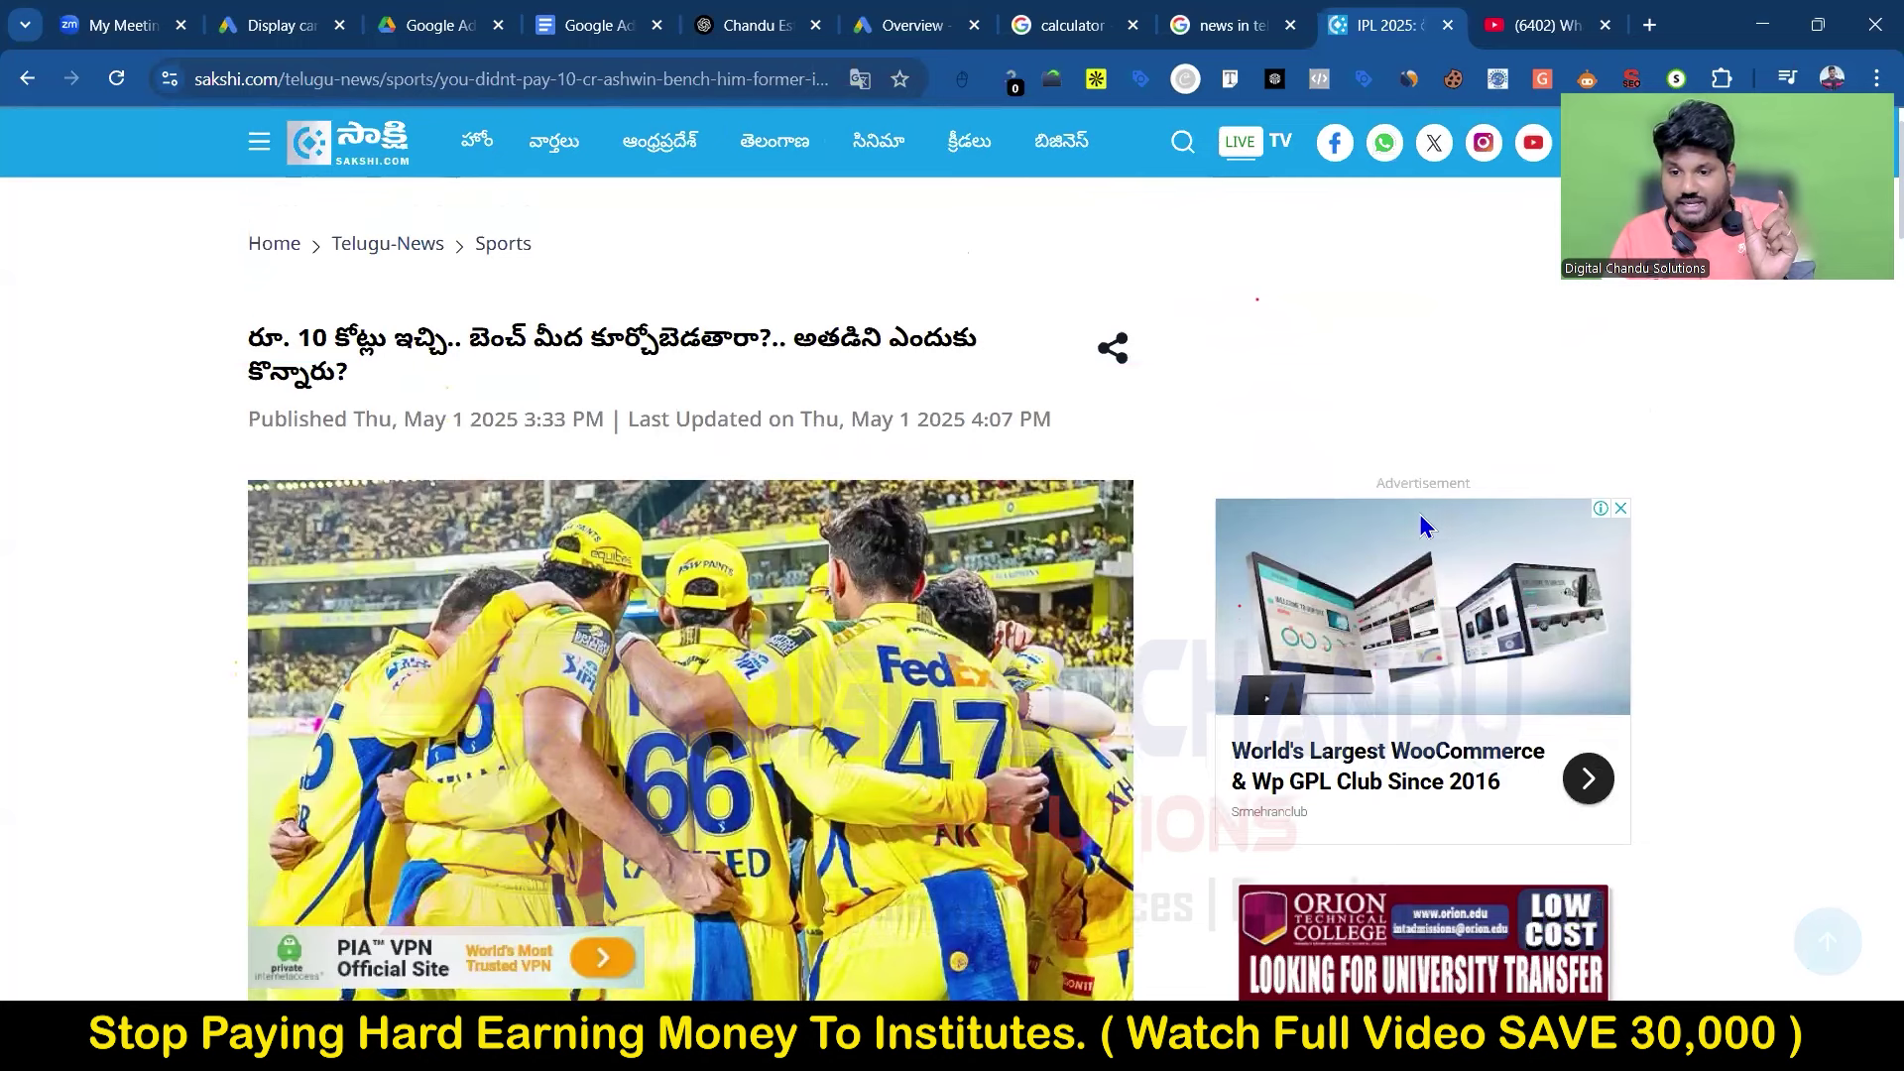
click(1627, 509)
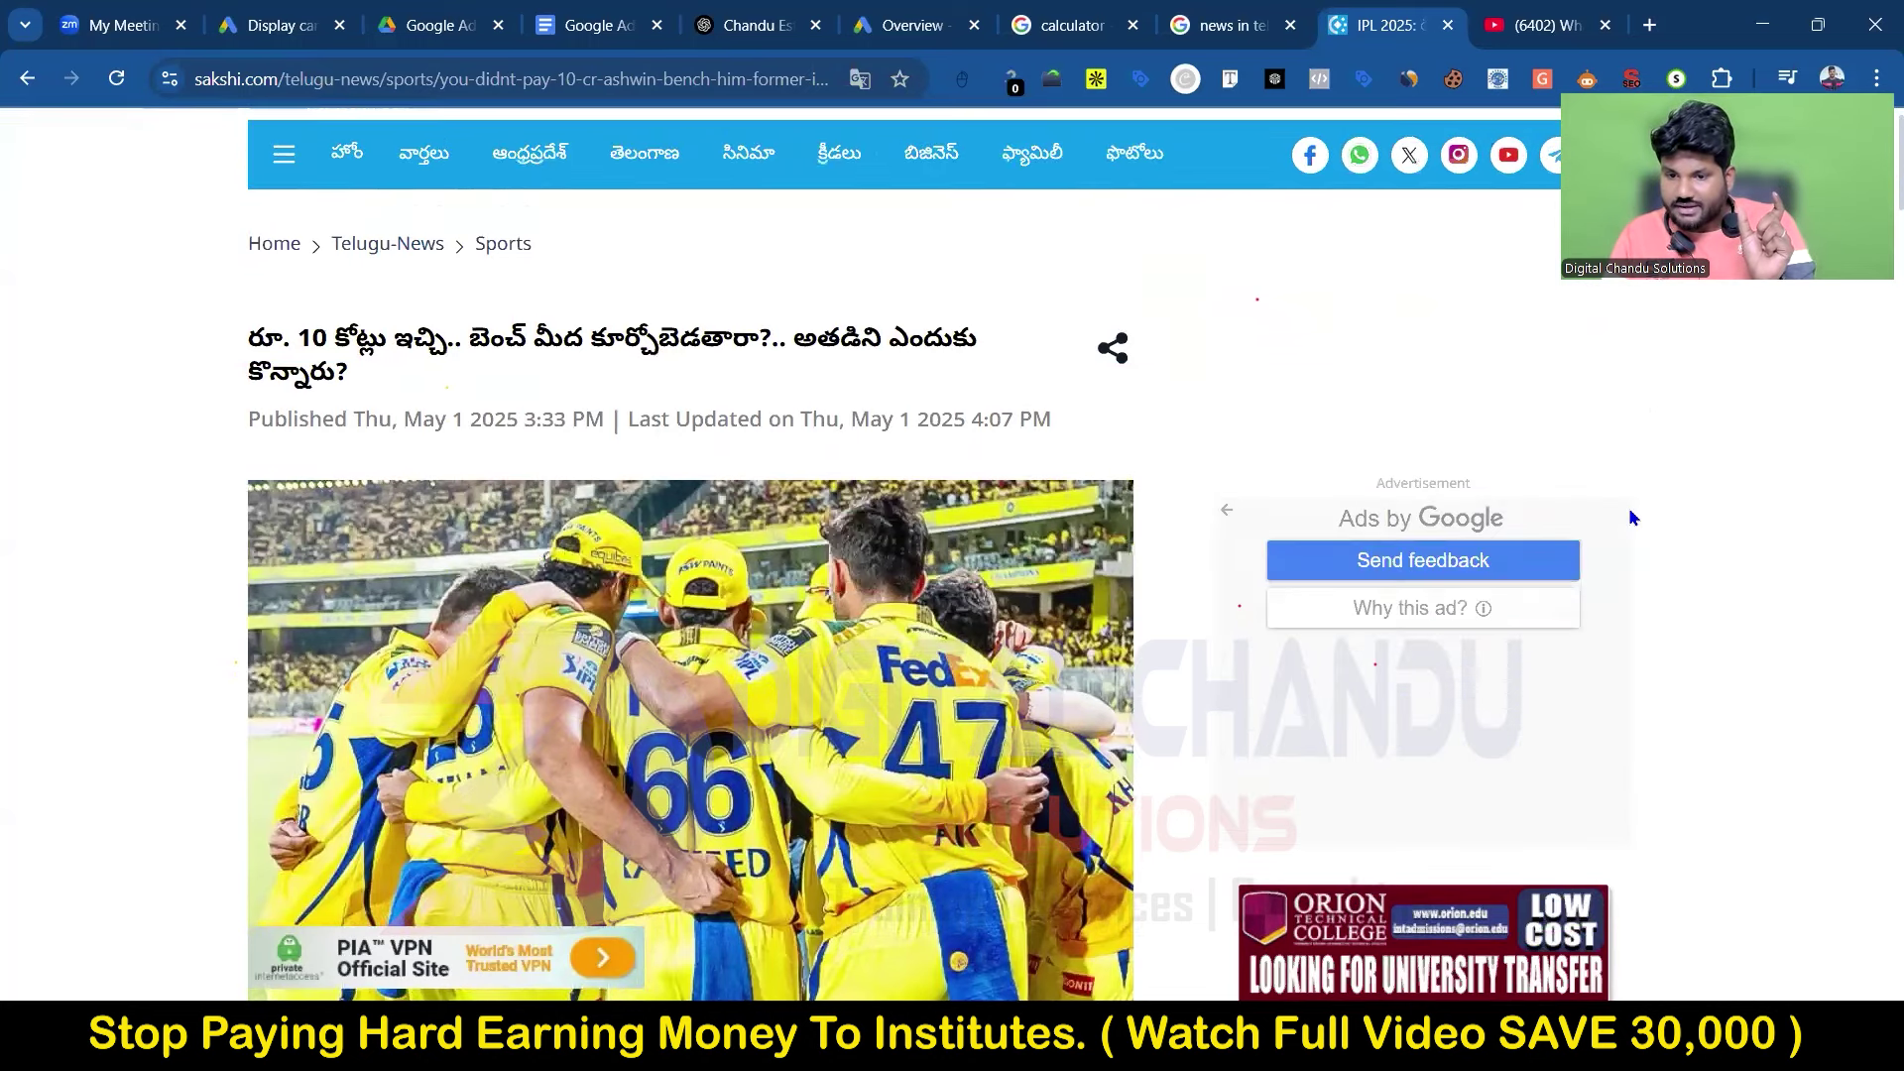
click(1228, 512)
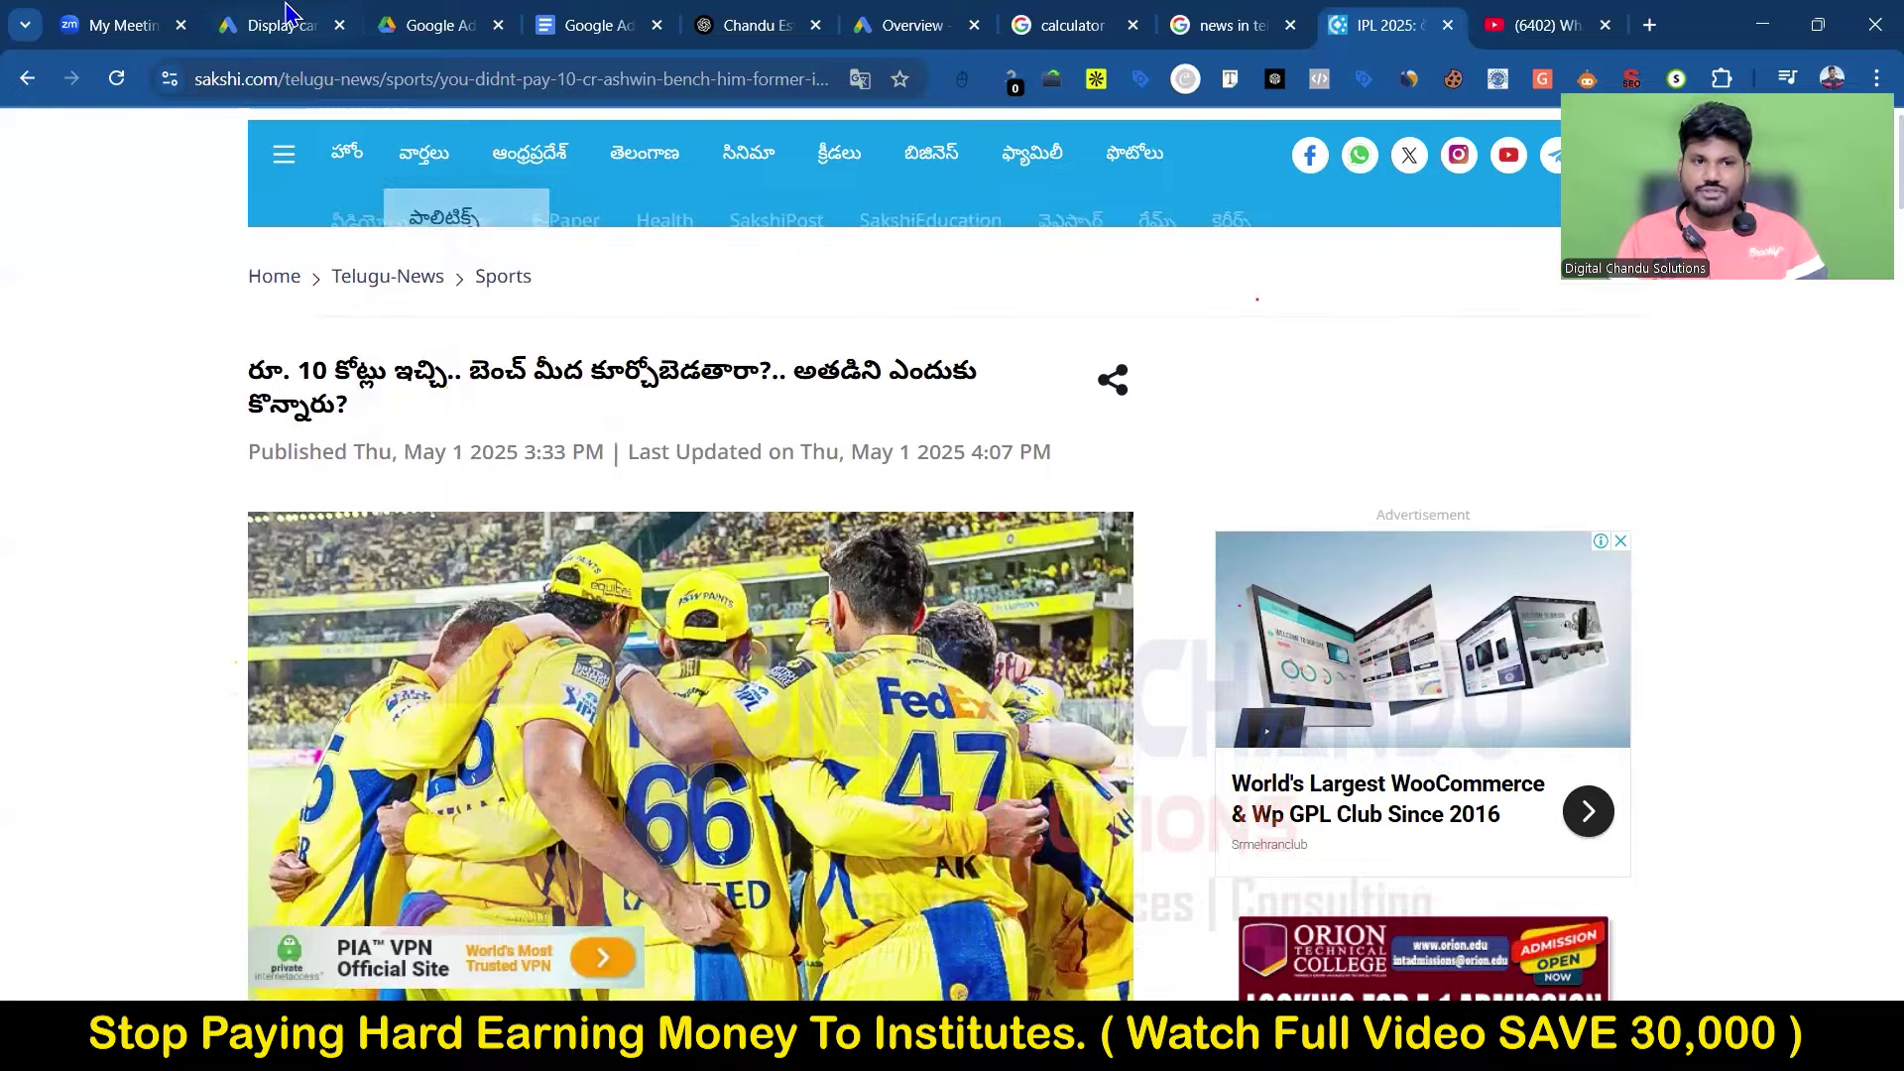
click(286, 10)
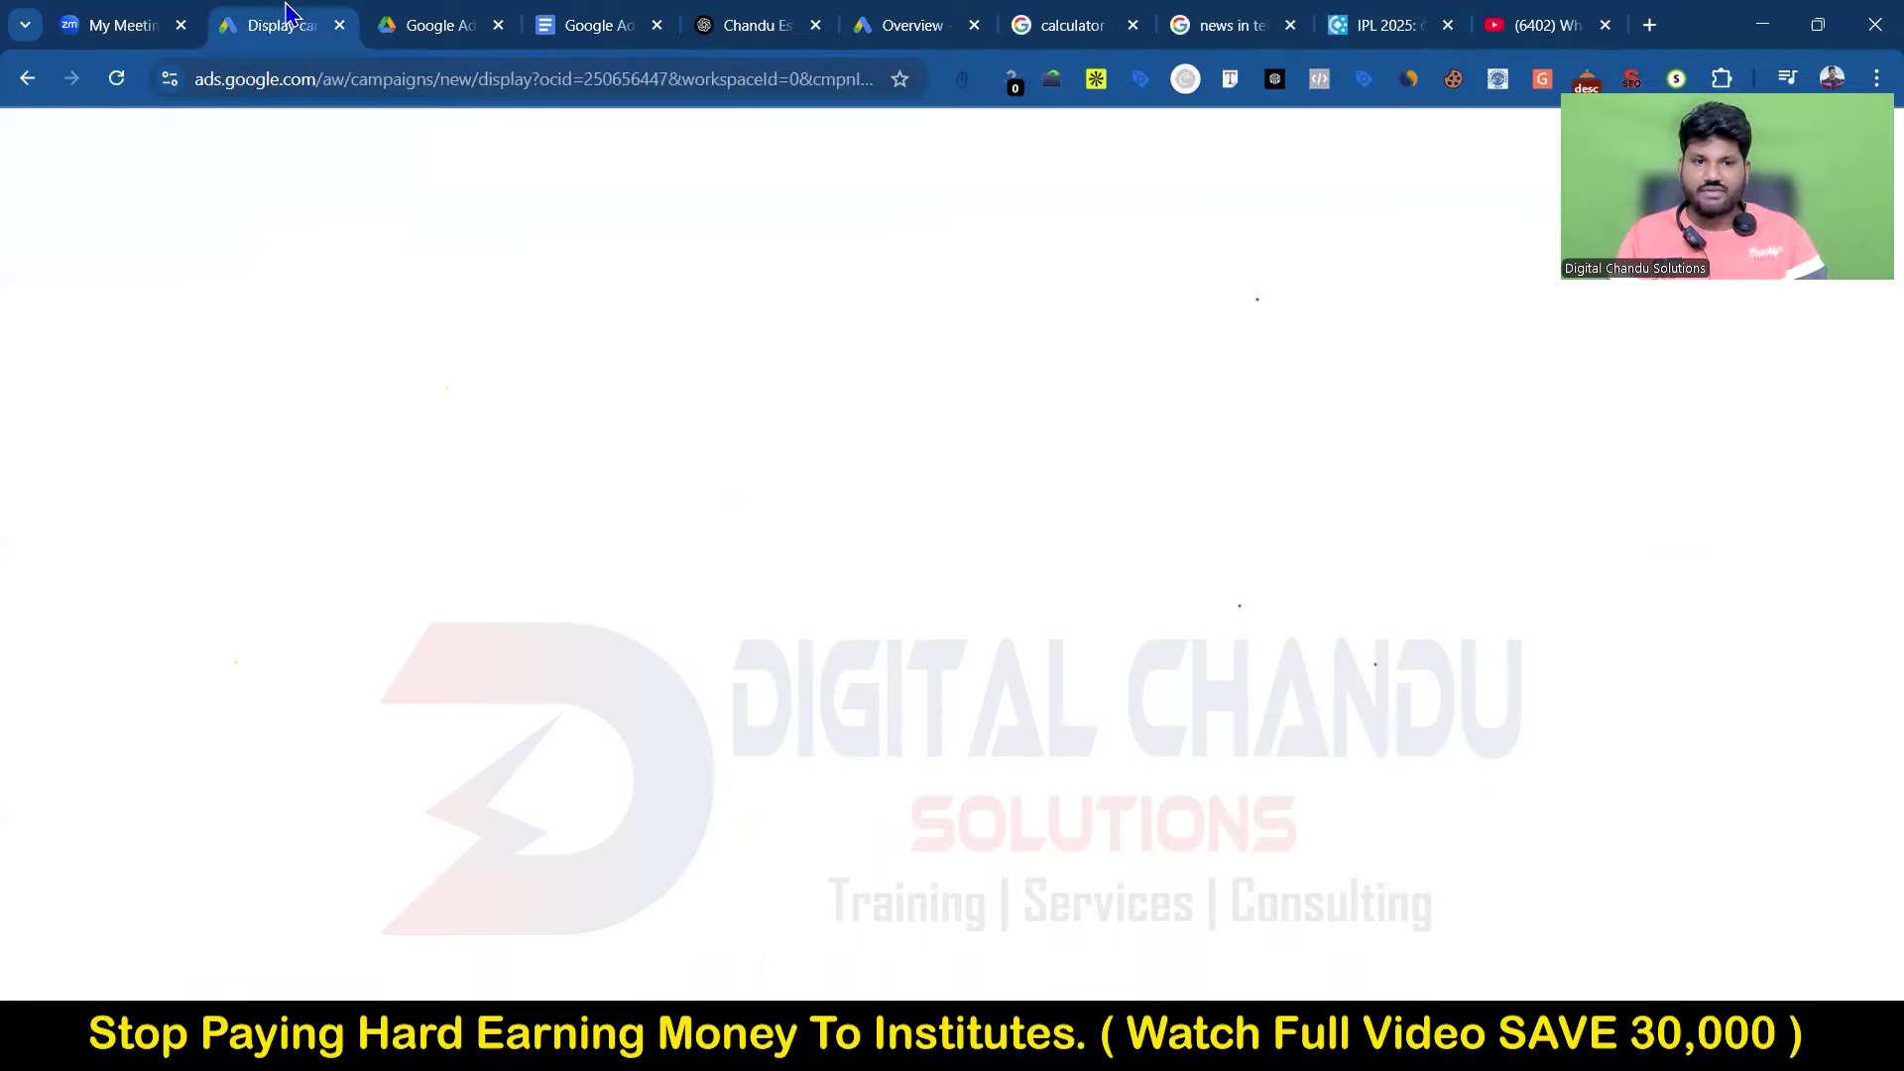
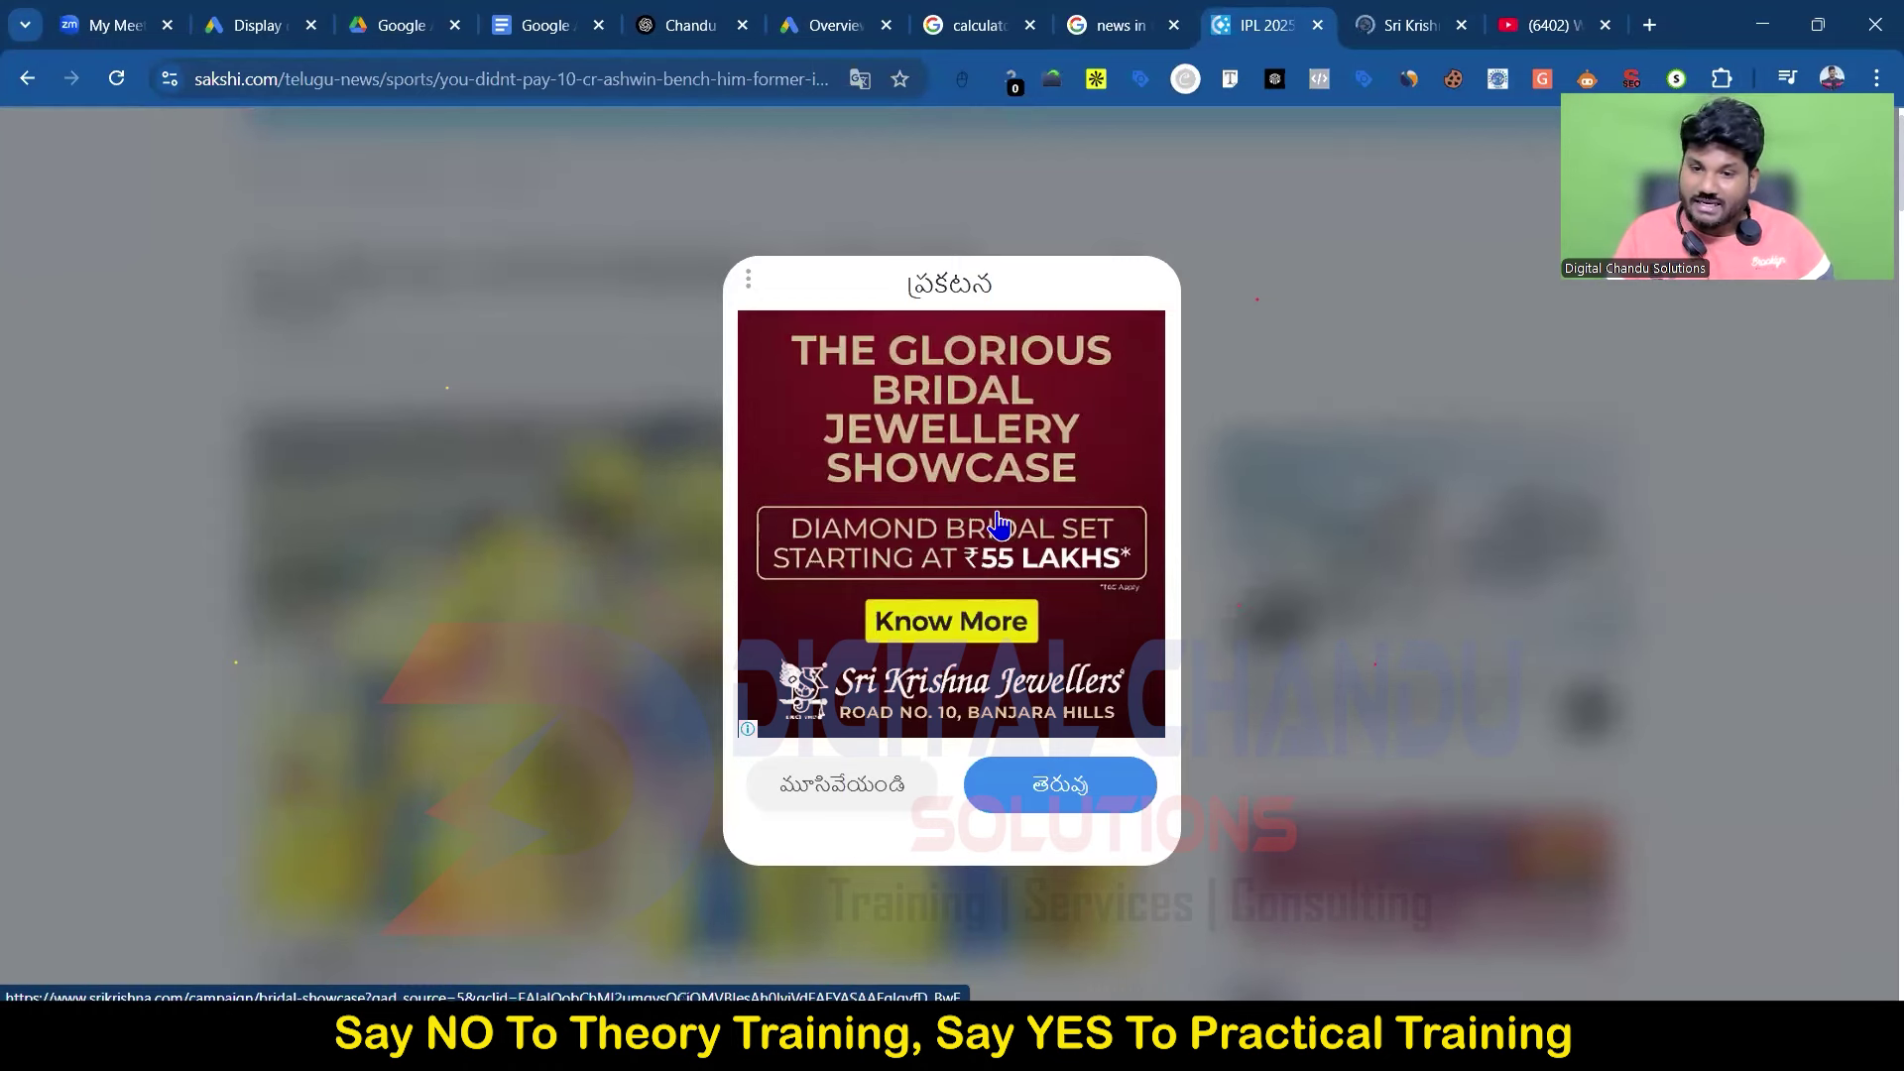
Step: View the Sri Krishna Jewellers landing page, and in Google Ads leave only Parents of Preschoolers (4-5 years) selected as the parental audience
click(1407, 28)
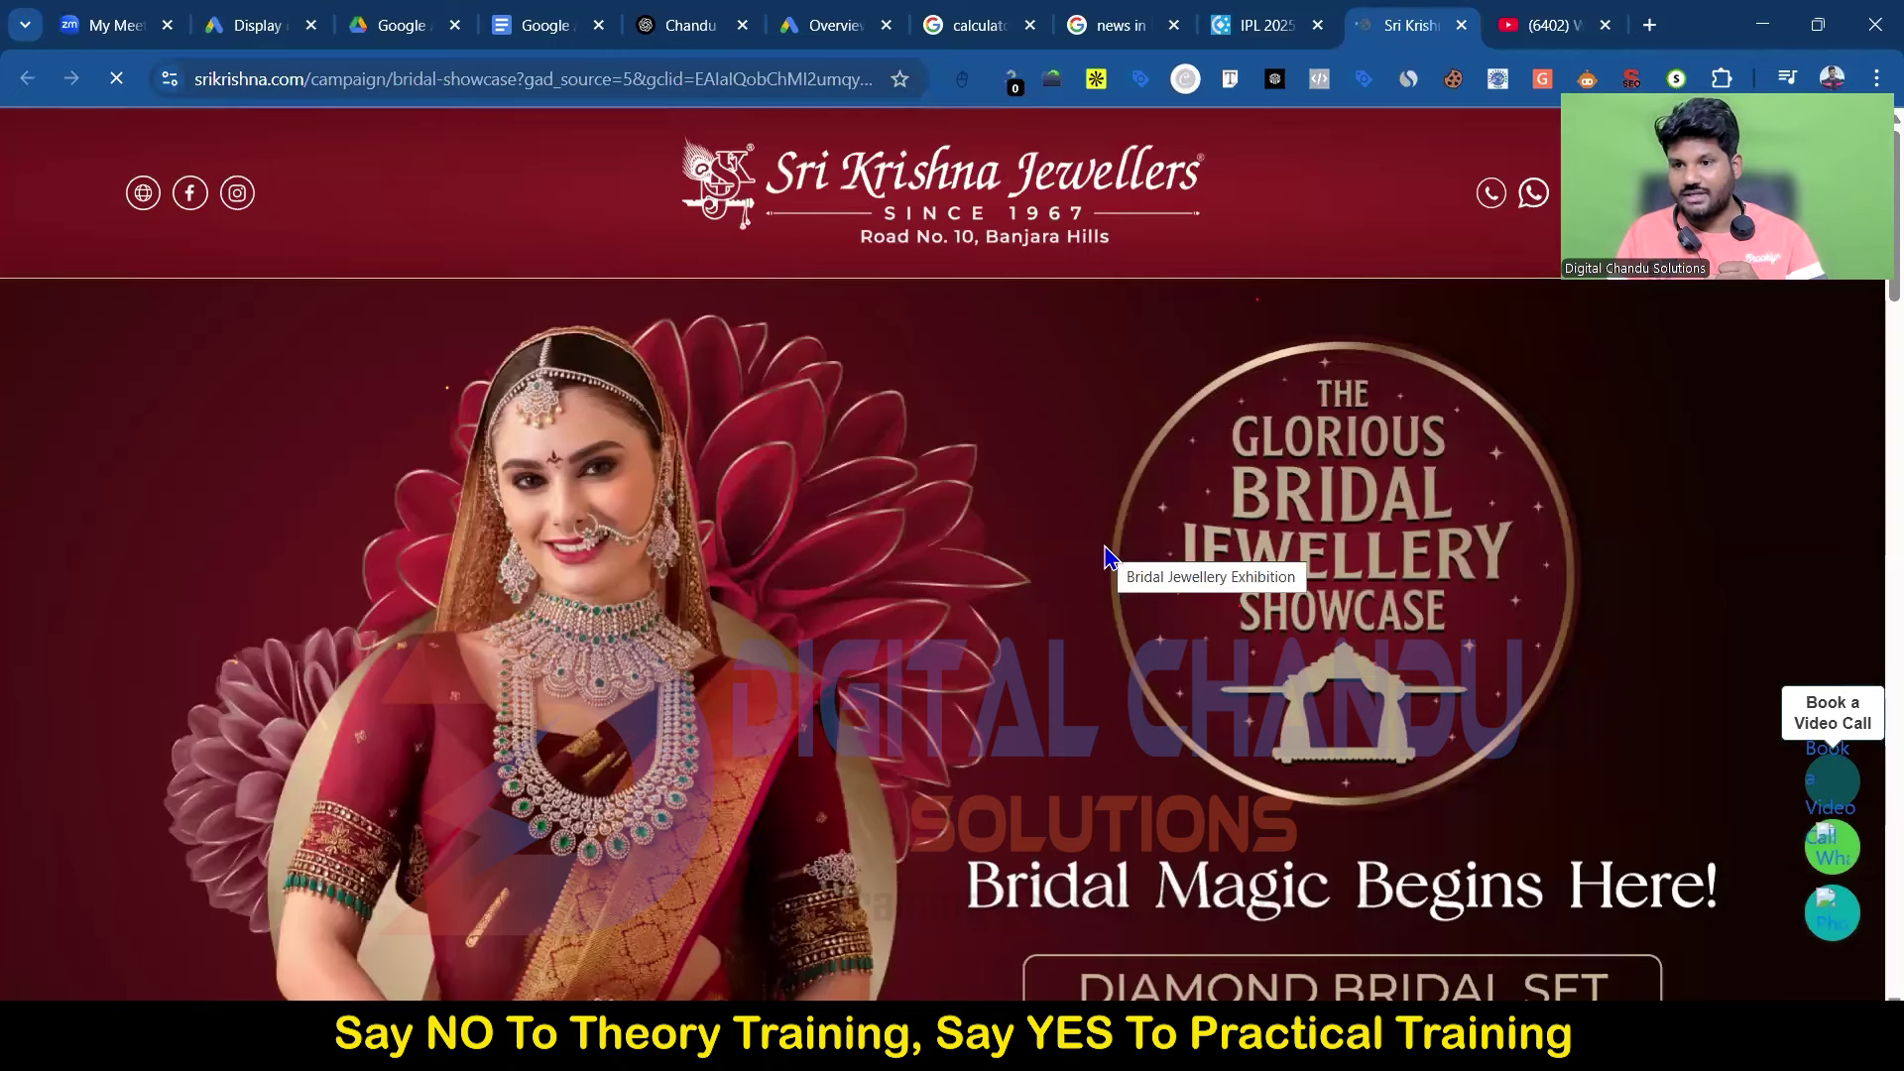
click(279, 16)
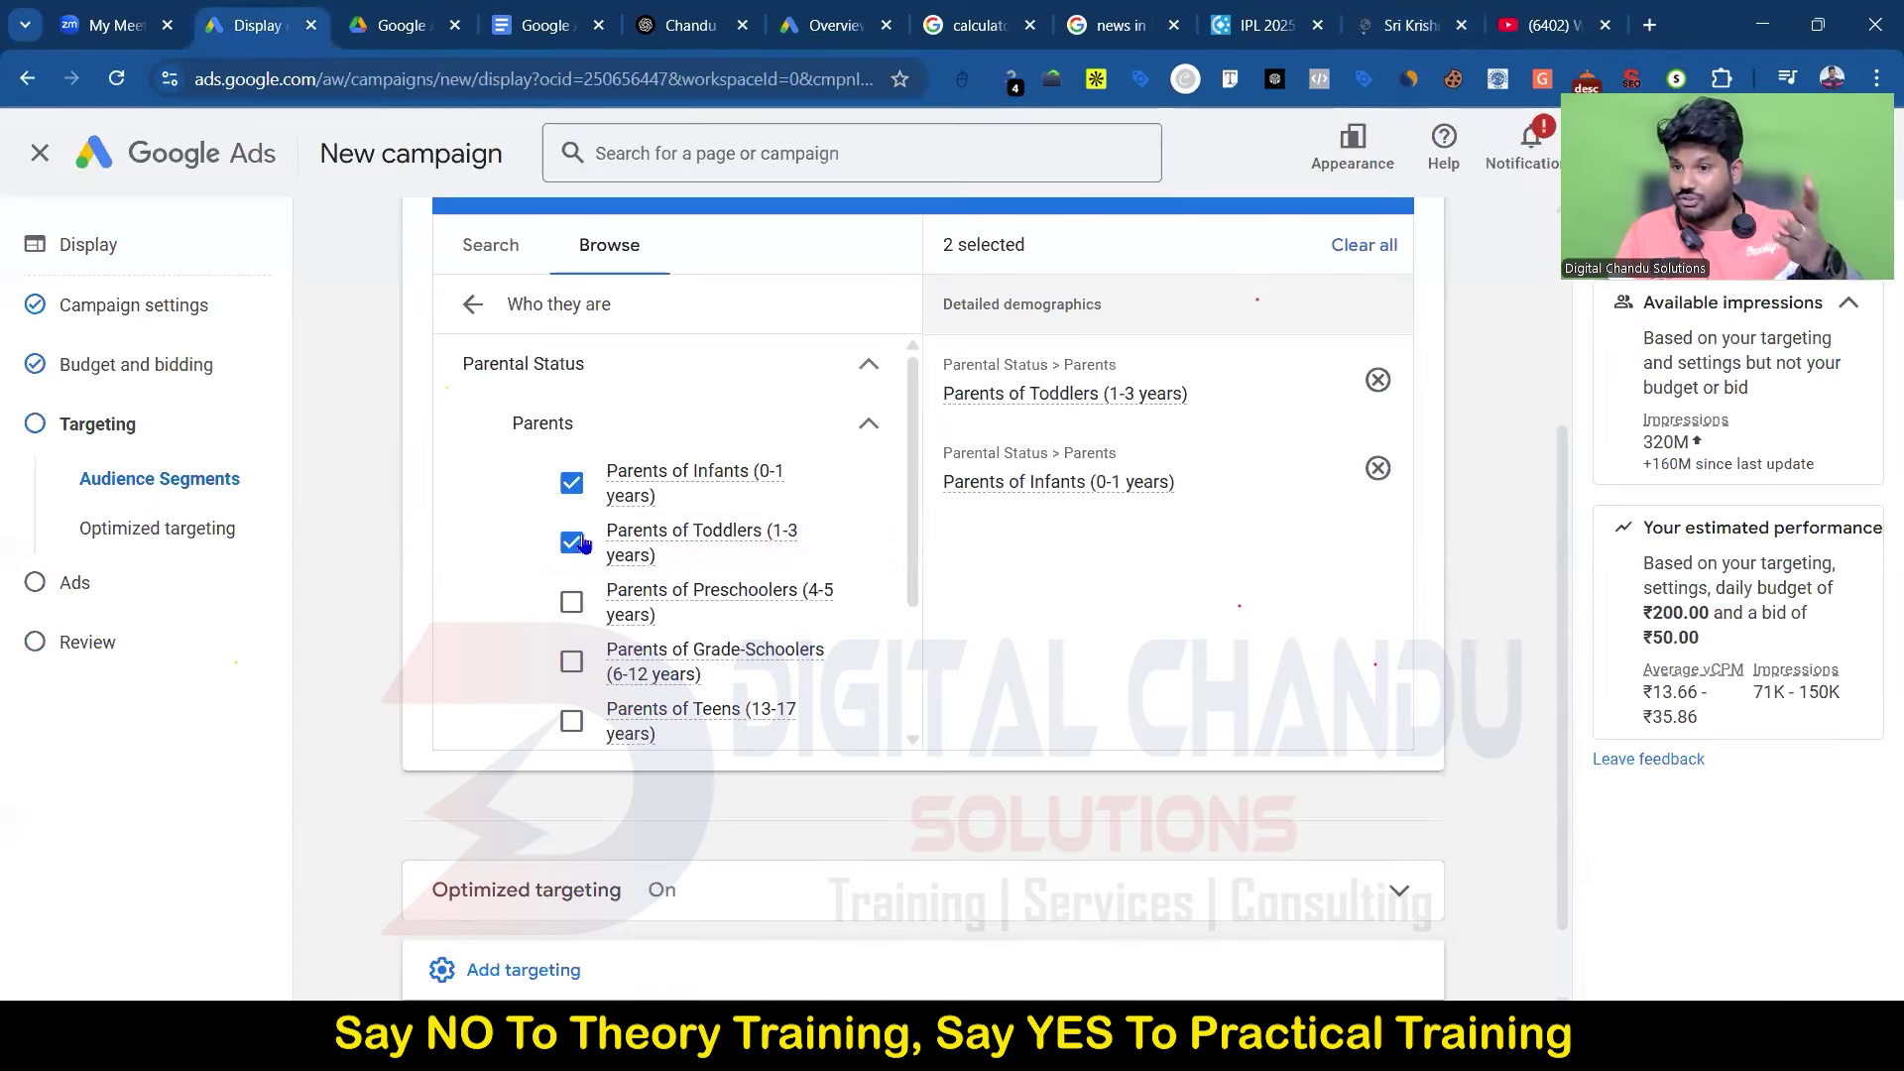
click(571, 543)
click(571, 602)
click(571, 483)
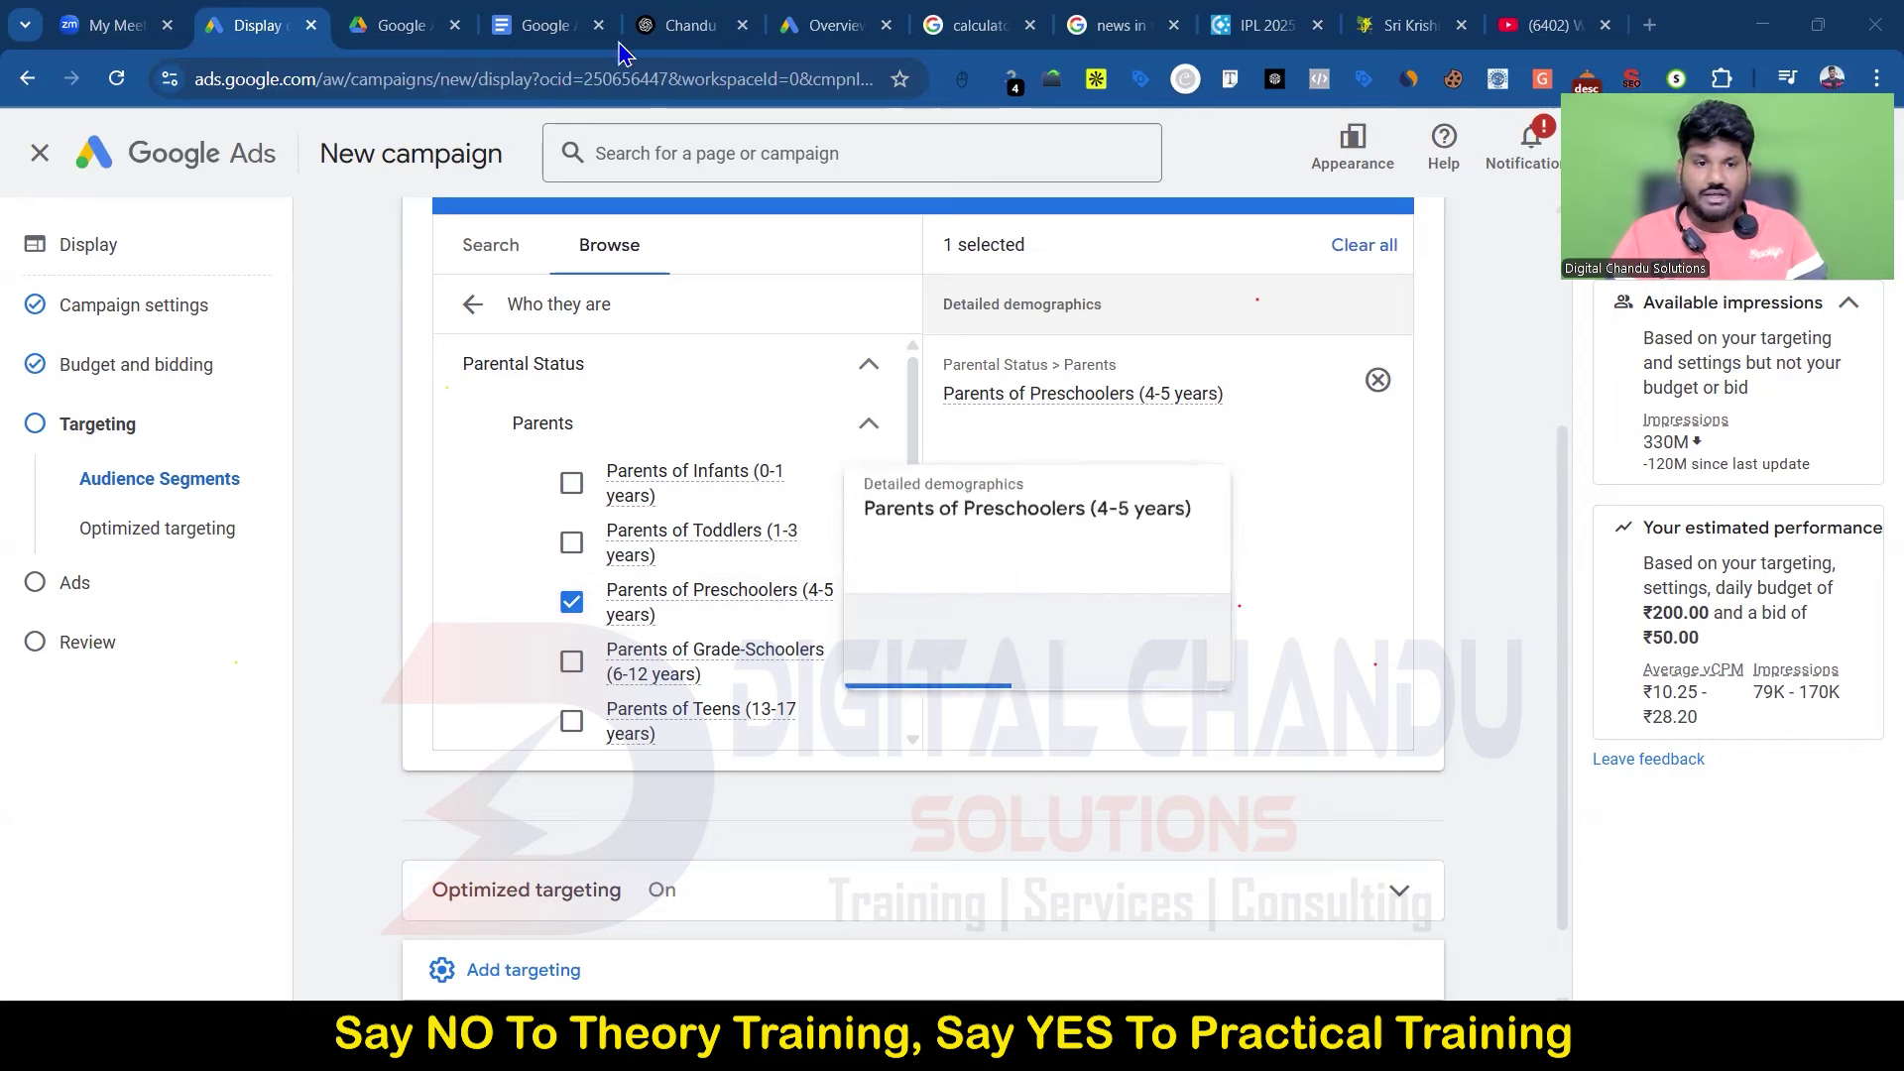
Step: In the Google Ads document, add the line "Play School ( Child Joining )" followed by a dashed connector below the toy-selling example
click(579, 24)
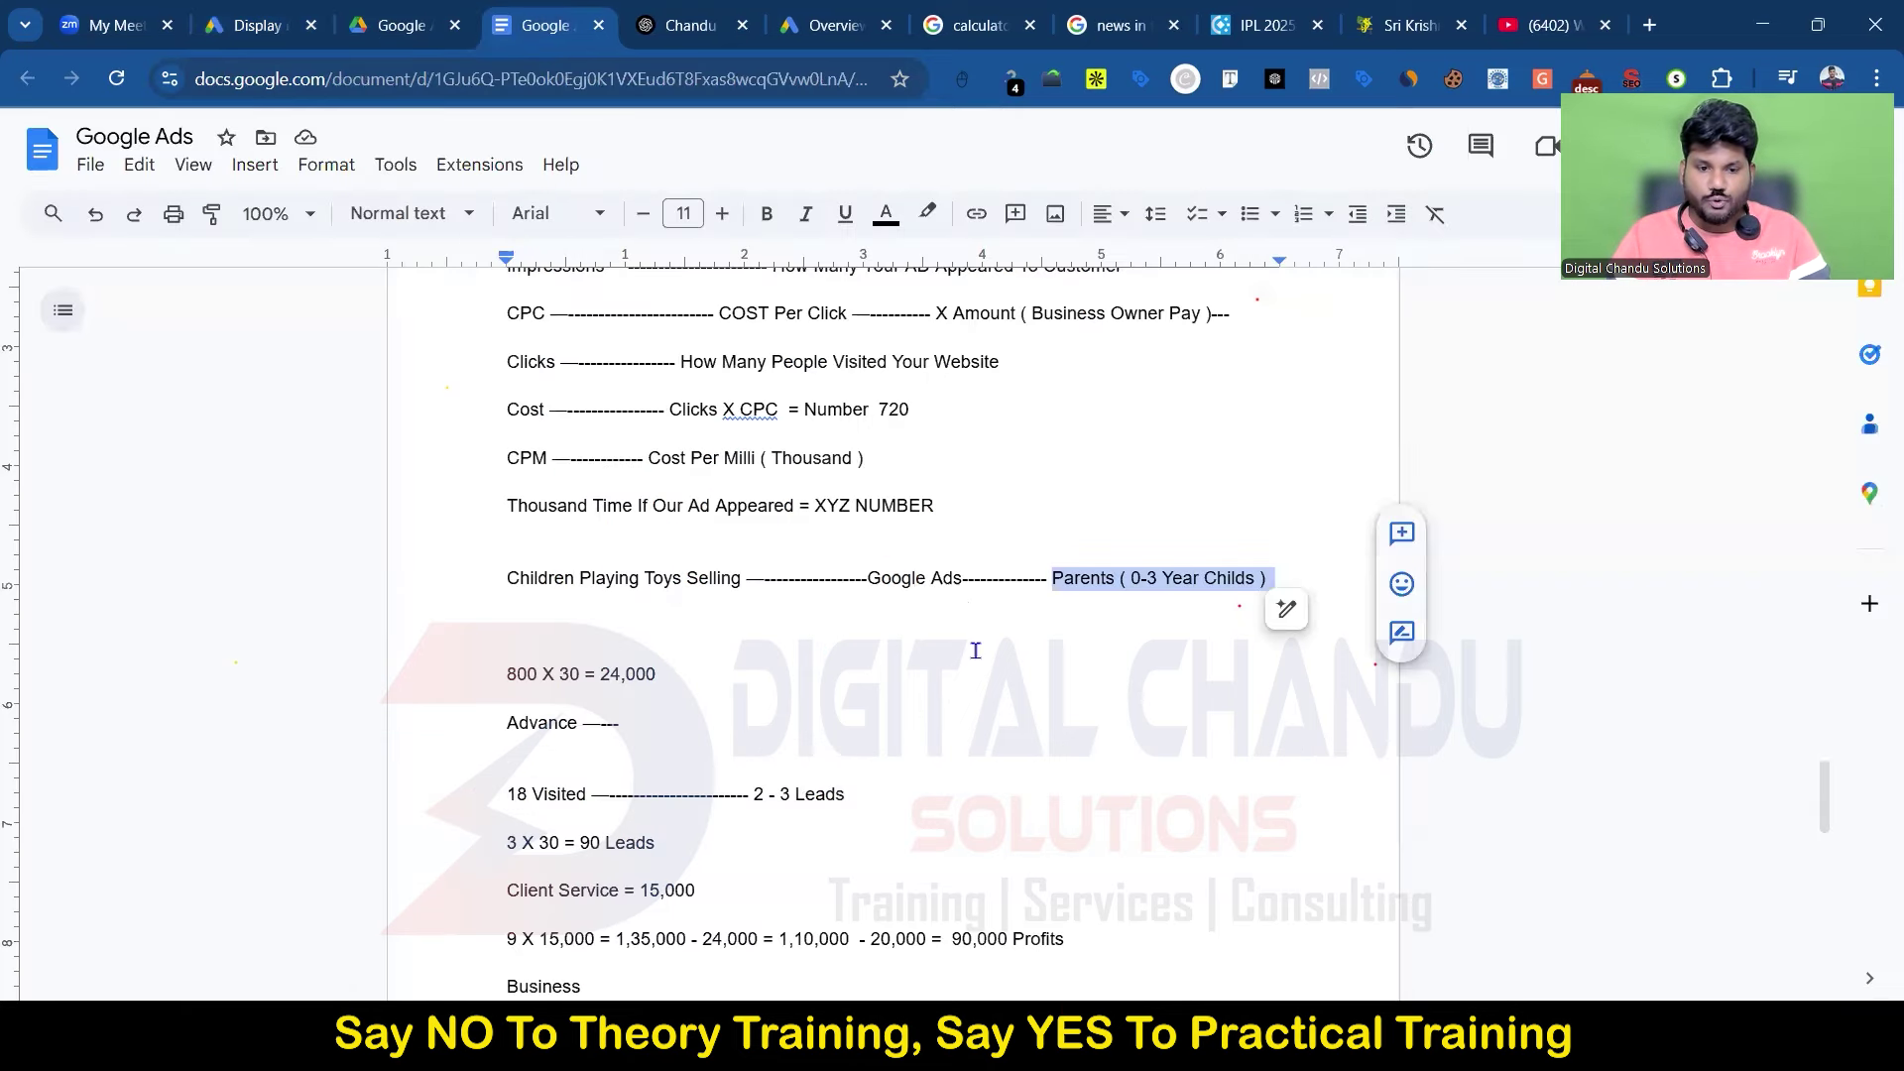
click(1288, 577)
key(Return)
key(Return)
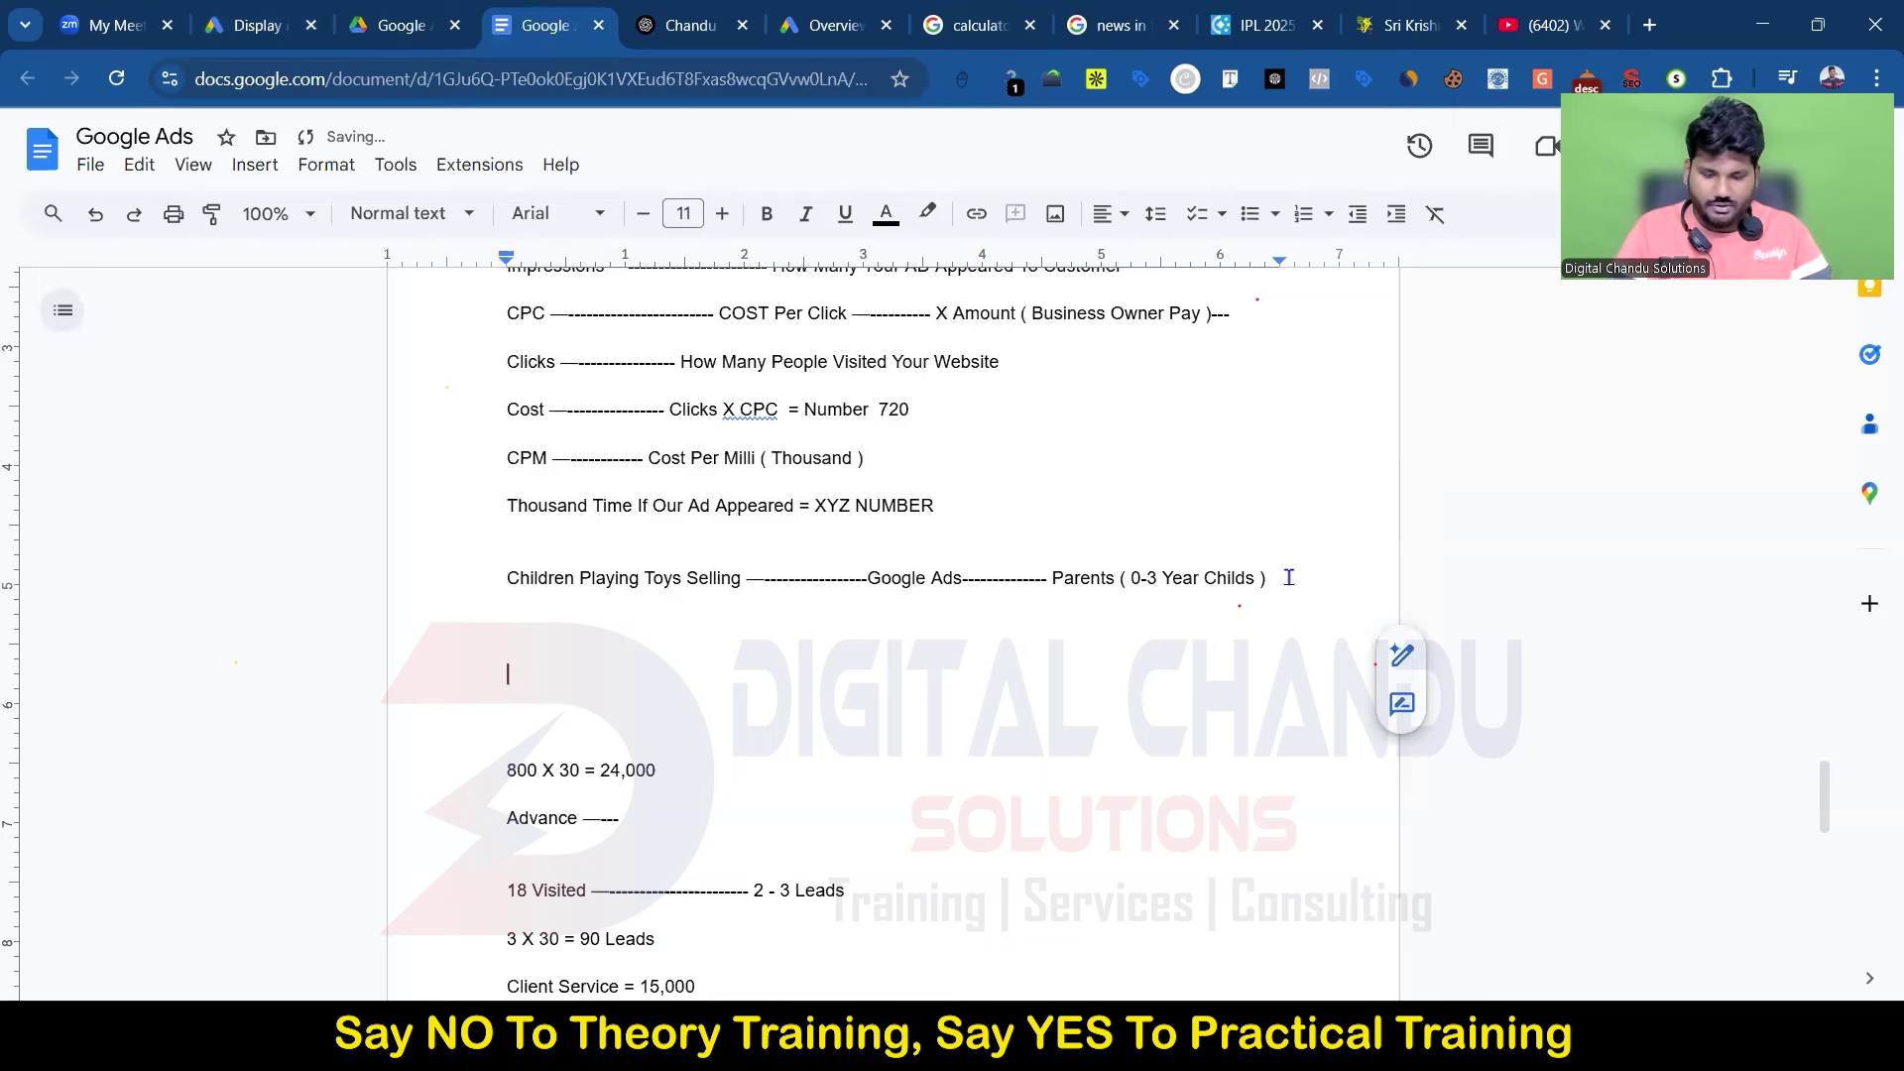
text(Play School)
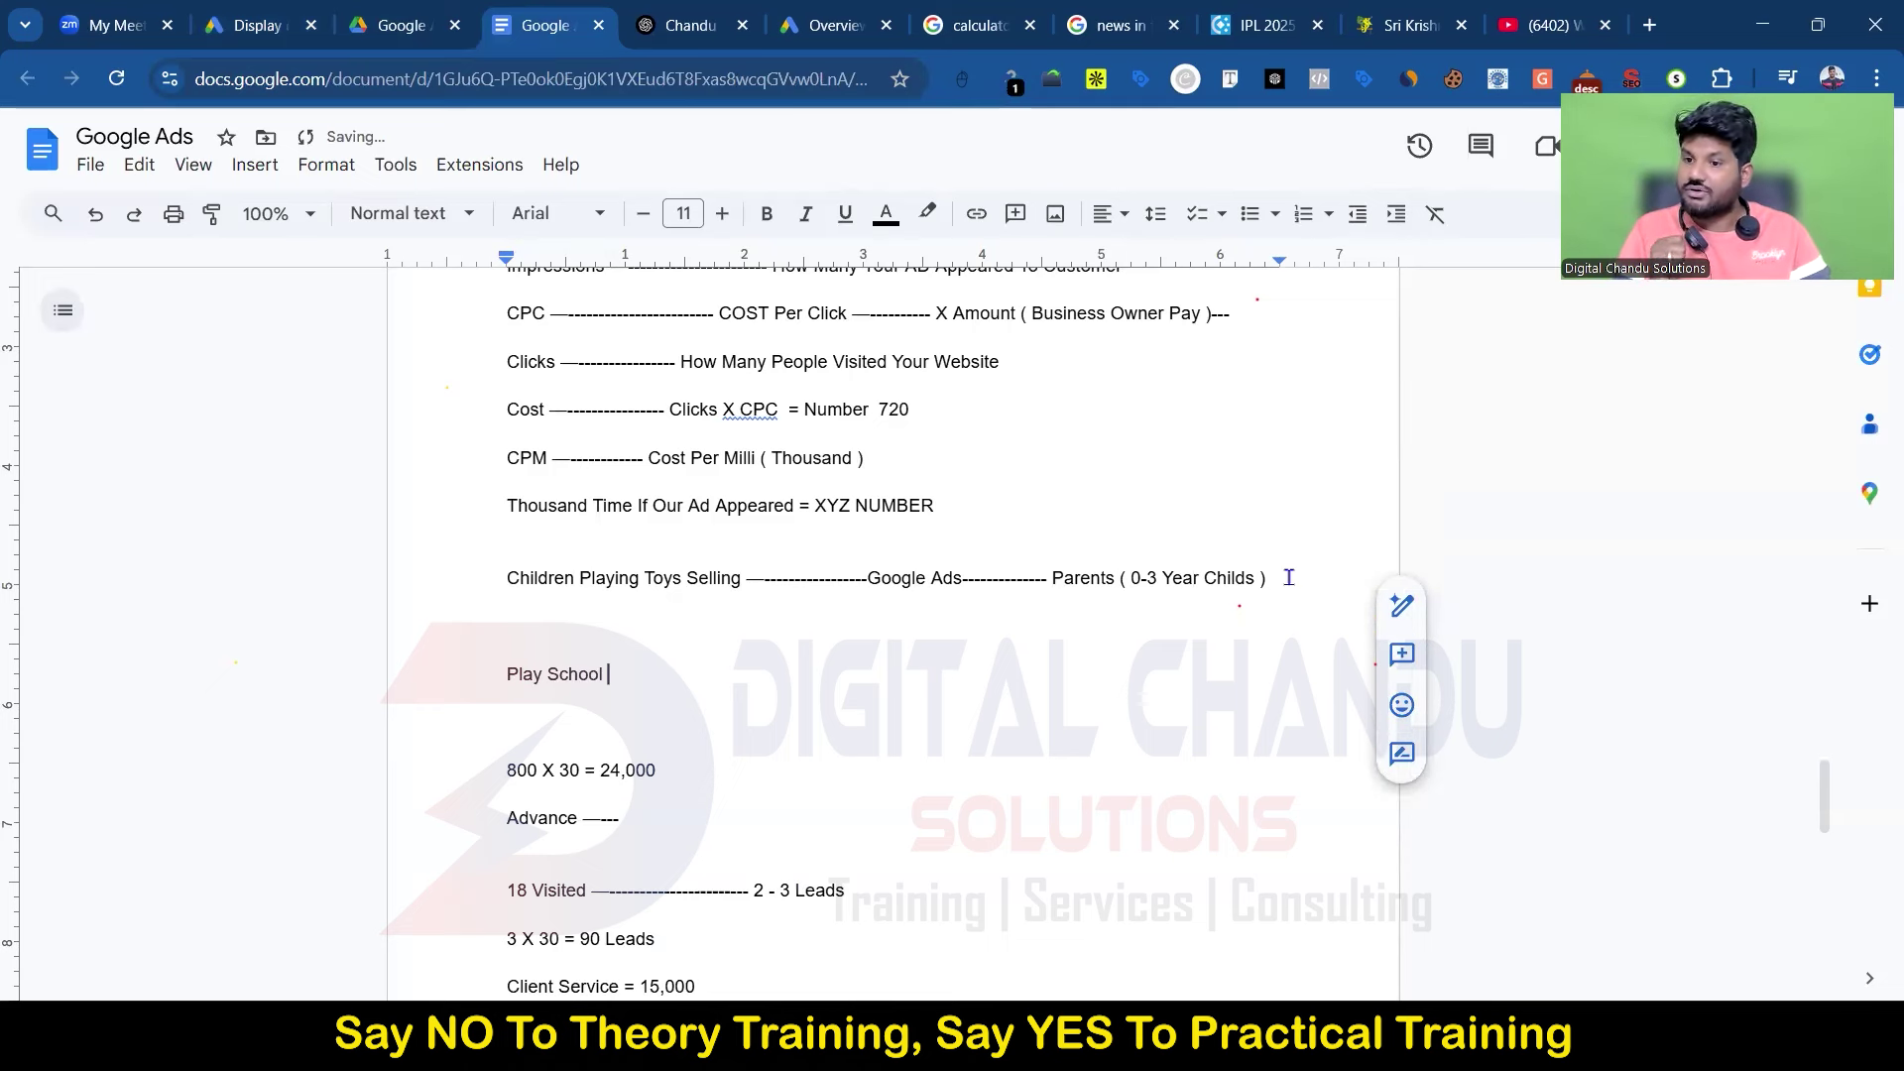
text(  ( )
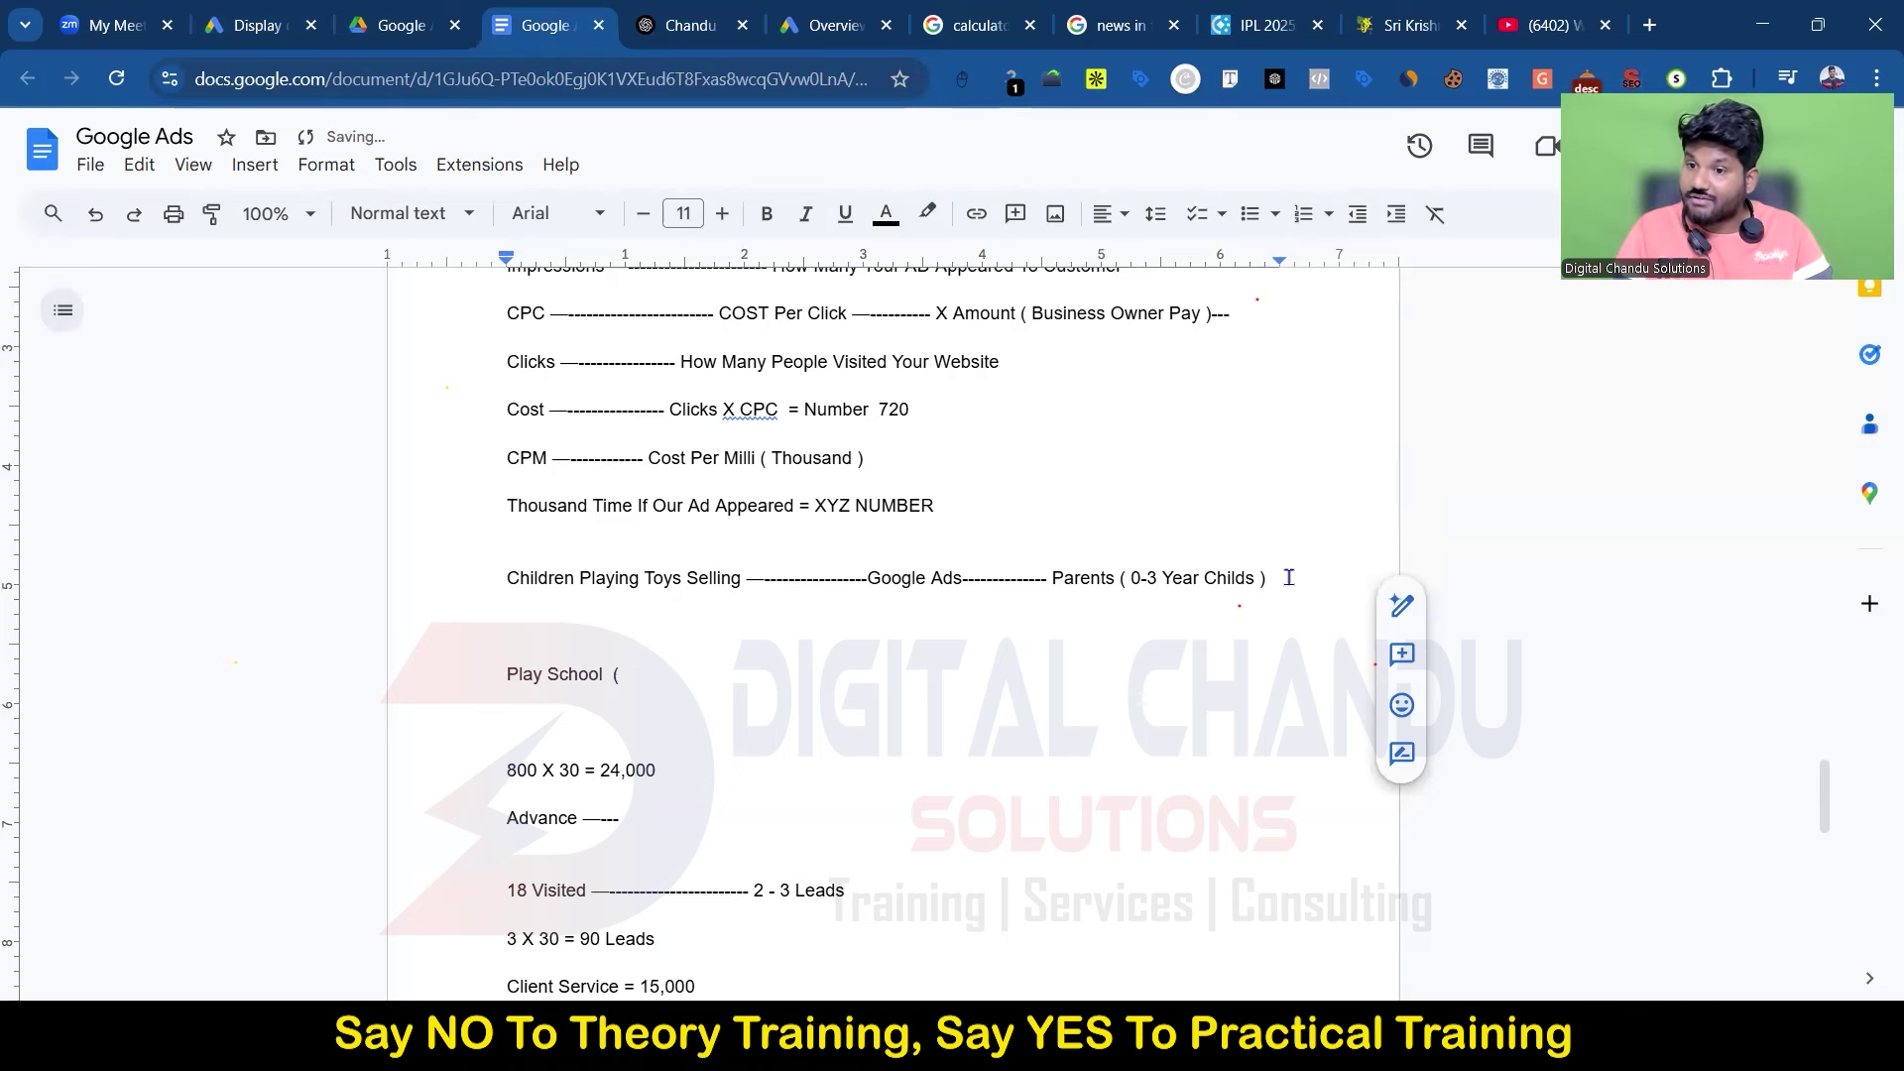
text(Child Joining ))
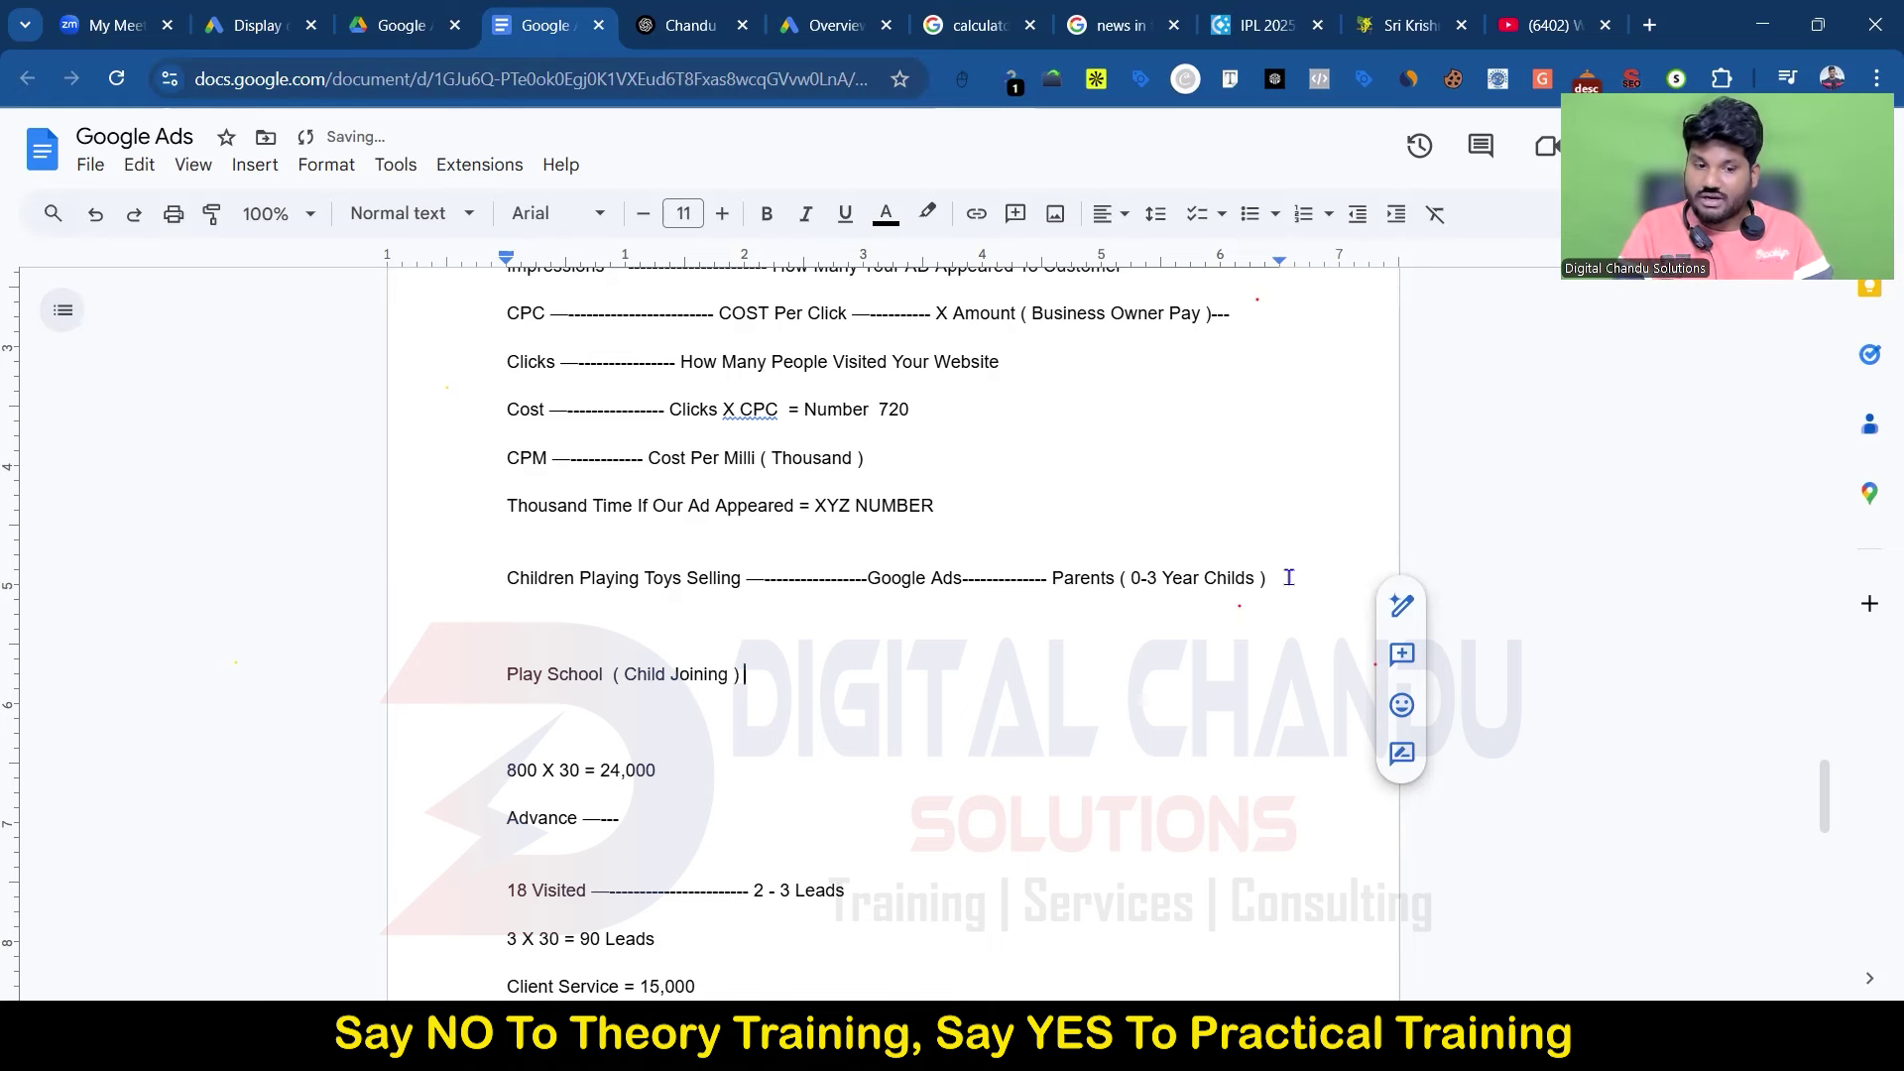
text(------------------------------------------------)
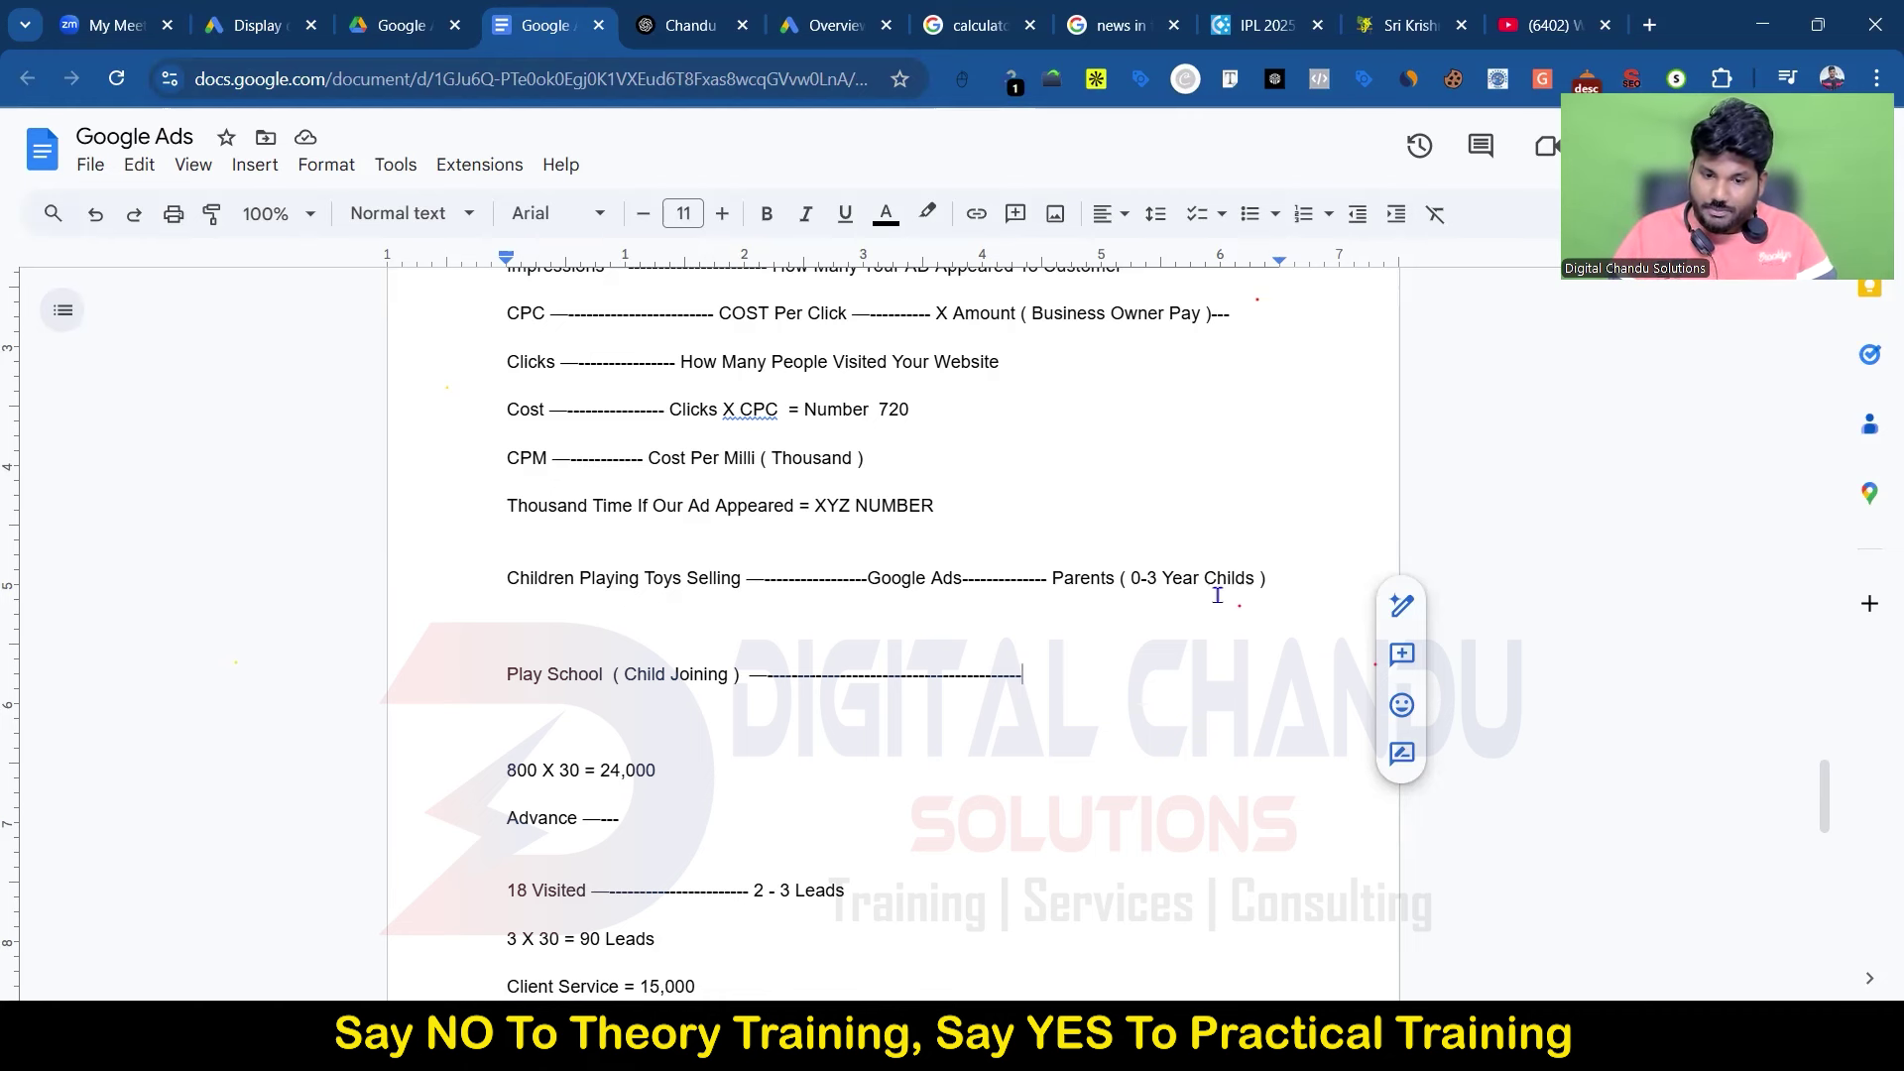
Step: Copy "Parents ( 0-3 Year Childs )" to the end of the Play School line and change its age range to 4-5
drag(1050, 578, 1280, 581)
key(ctrl+c)
click(1071, 671)
key(ctrl+v)
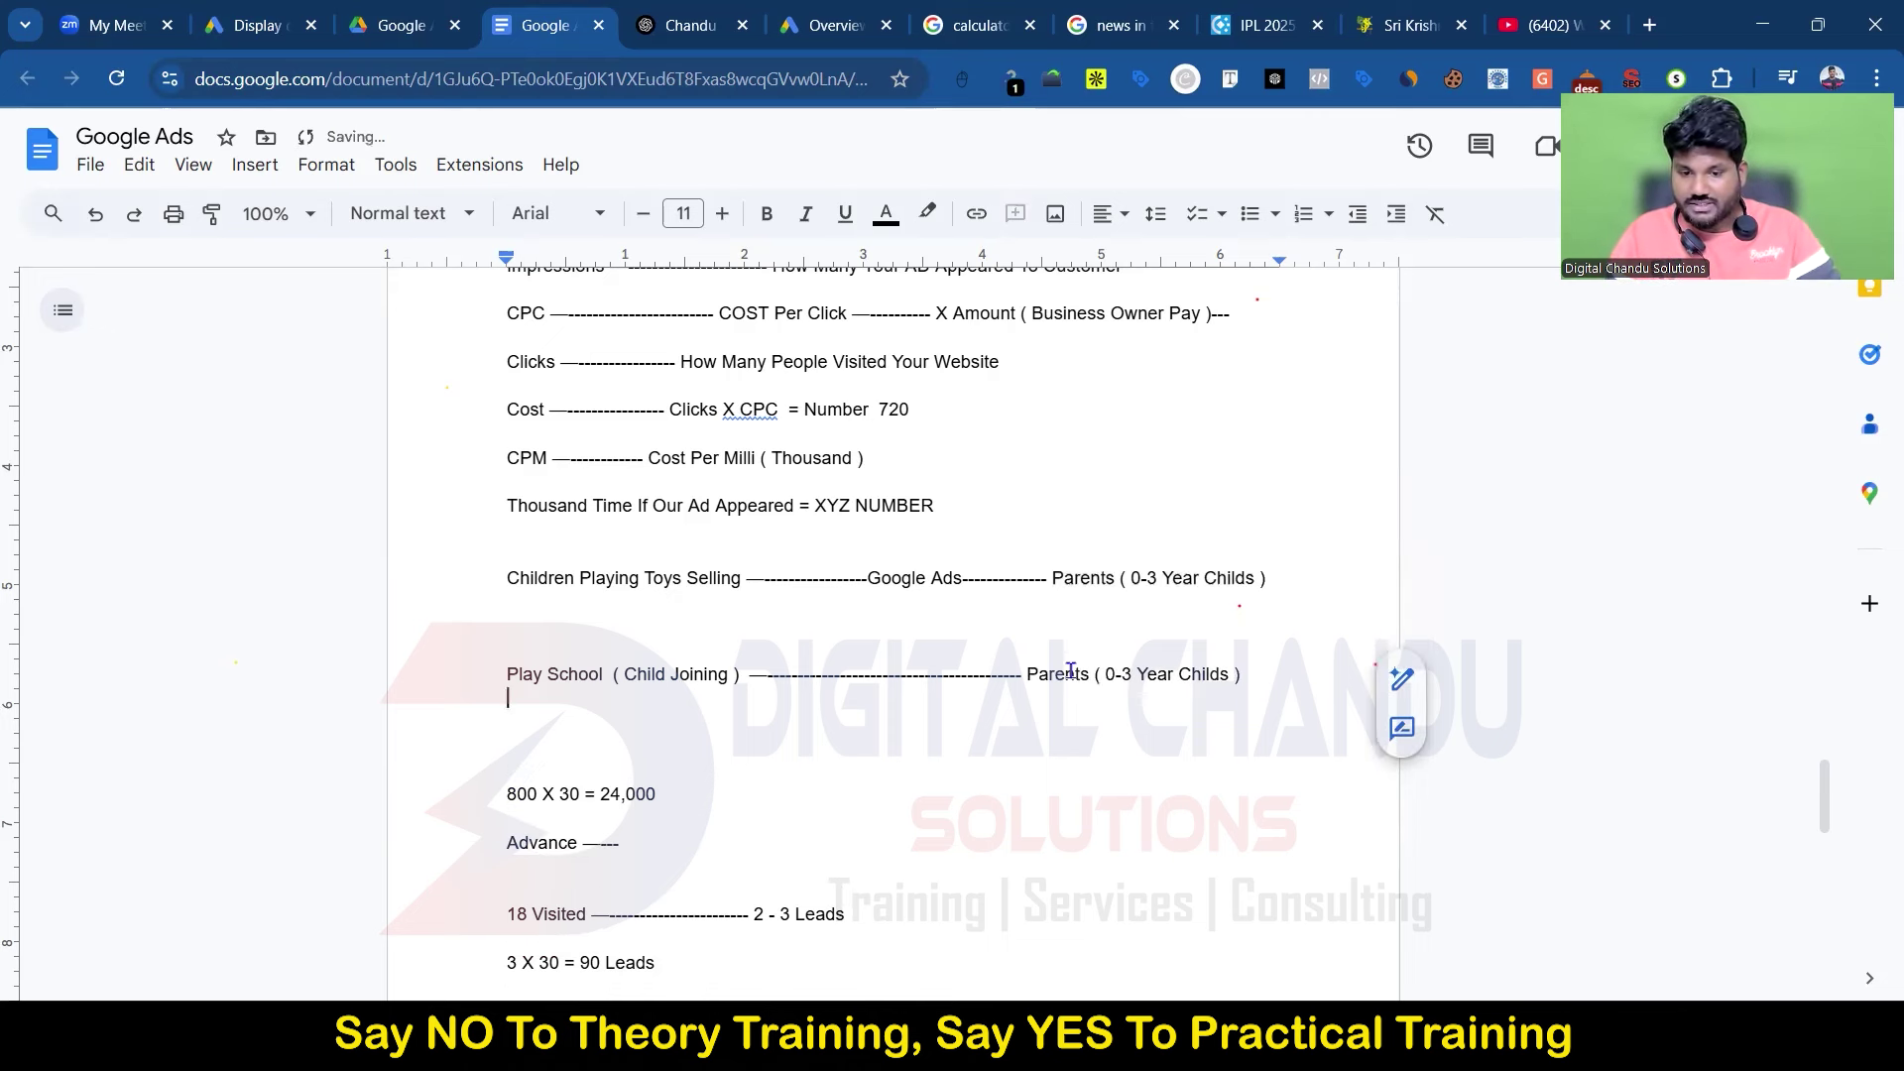
double_click(1117, 673)
key(BackSpace)
text(4-3)
key(BackSpace)
text(5)
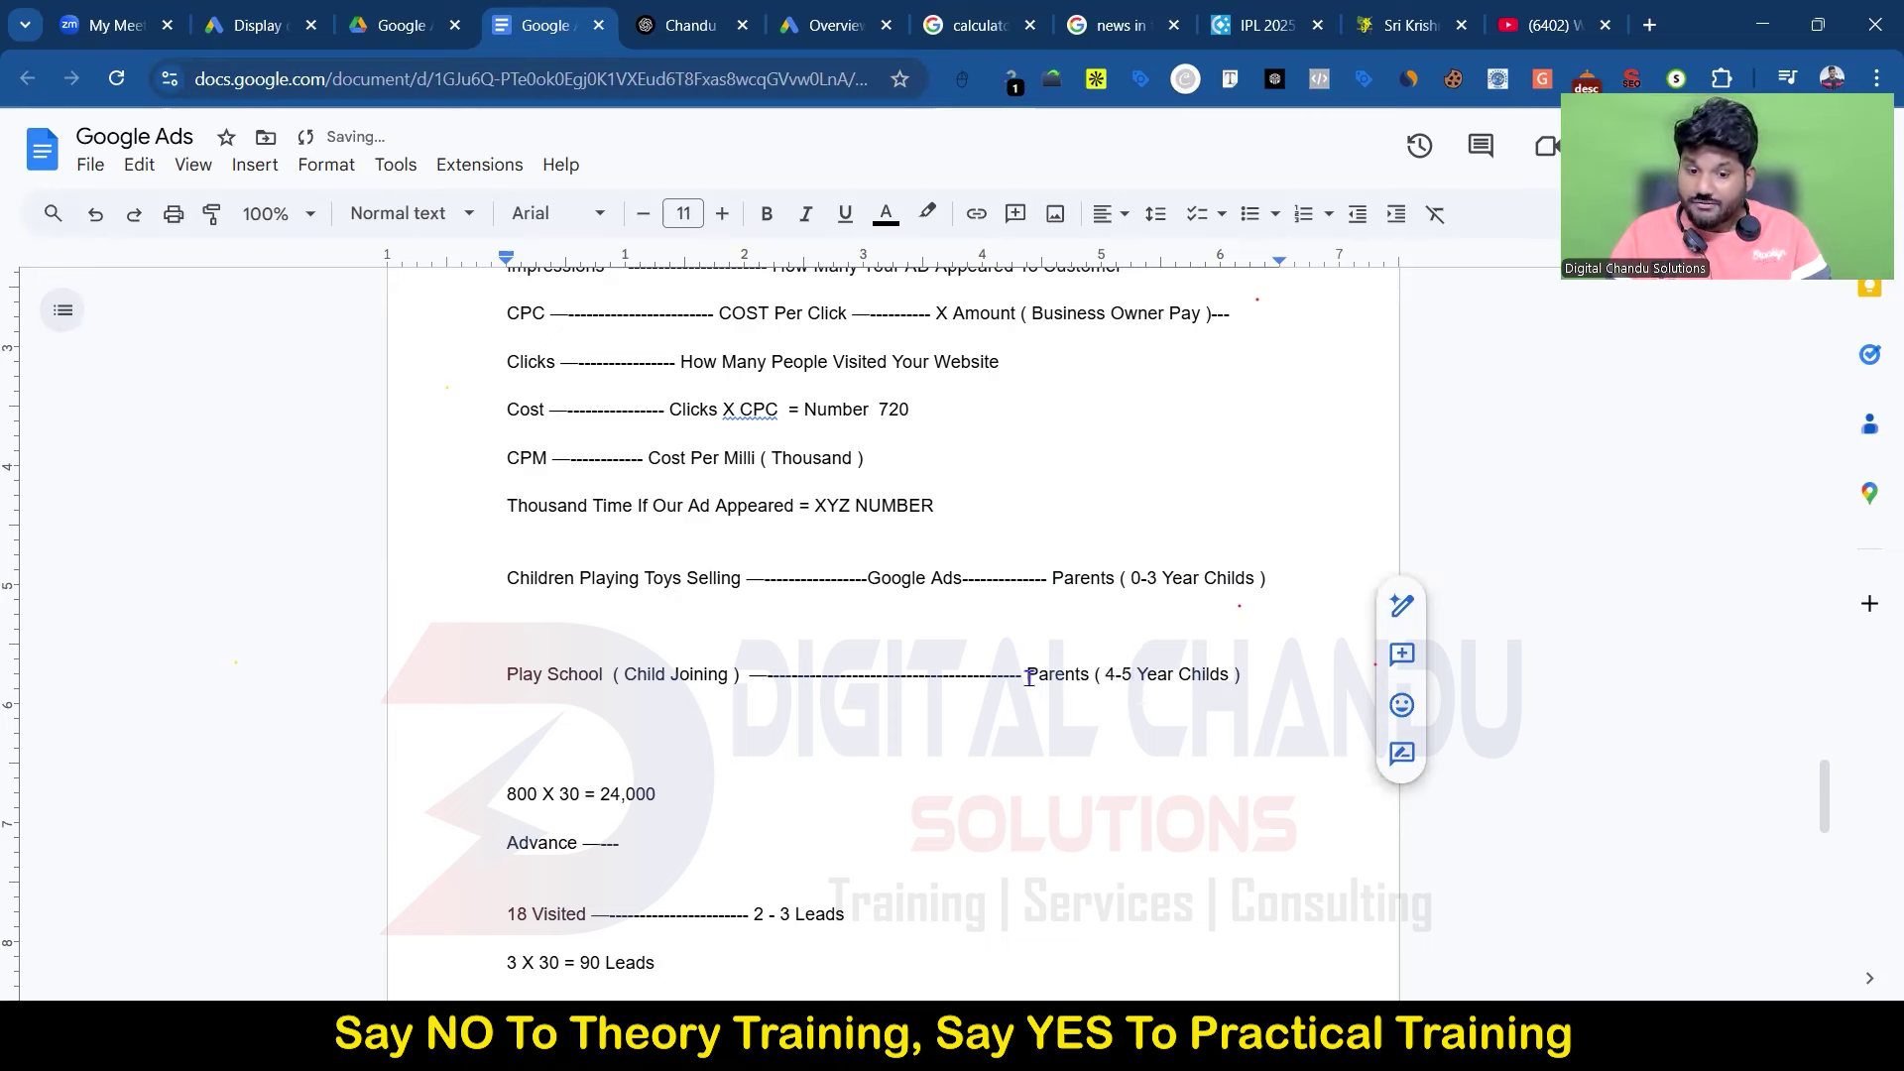
Step: Copy "Google Ads" from the toy-selling line into the middle of the Play School line's dashed connector
drag(1028, 675, 1104, 675)
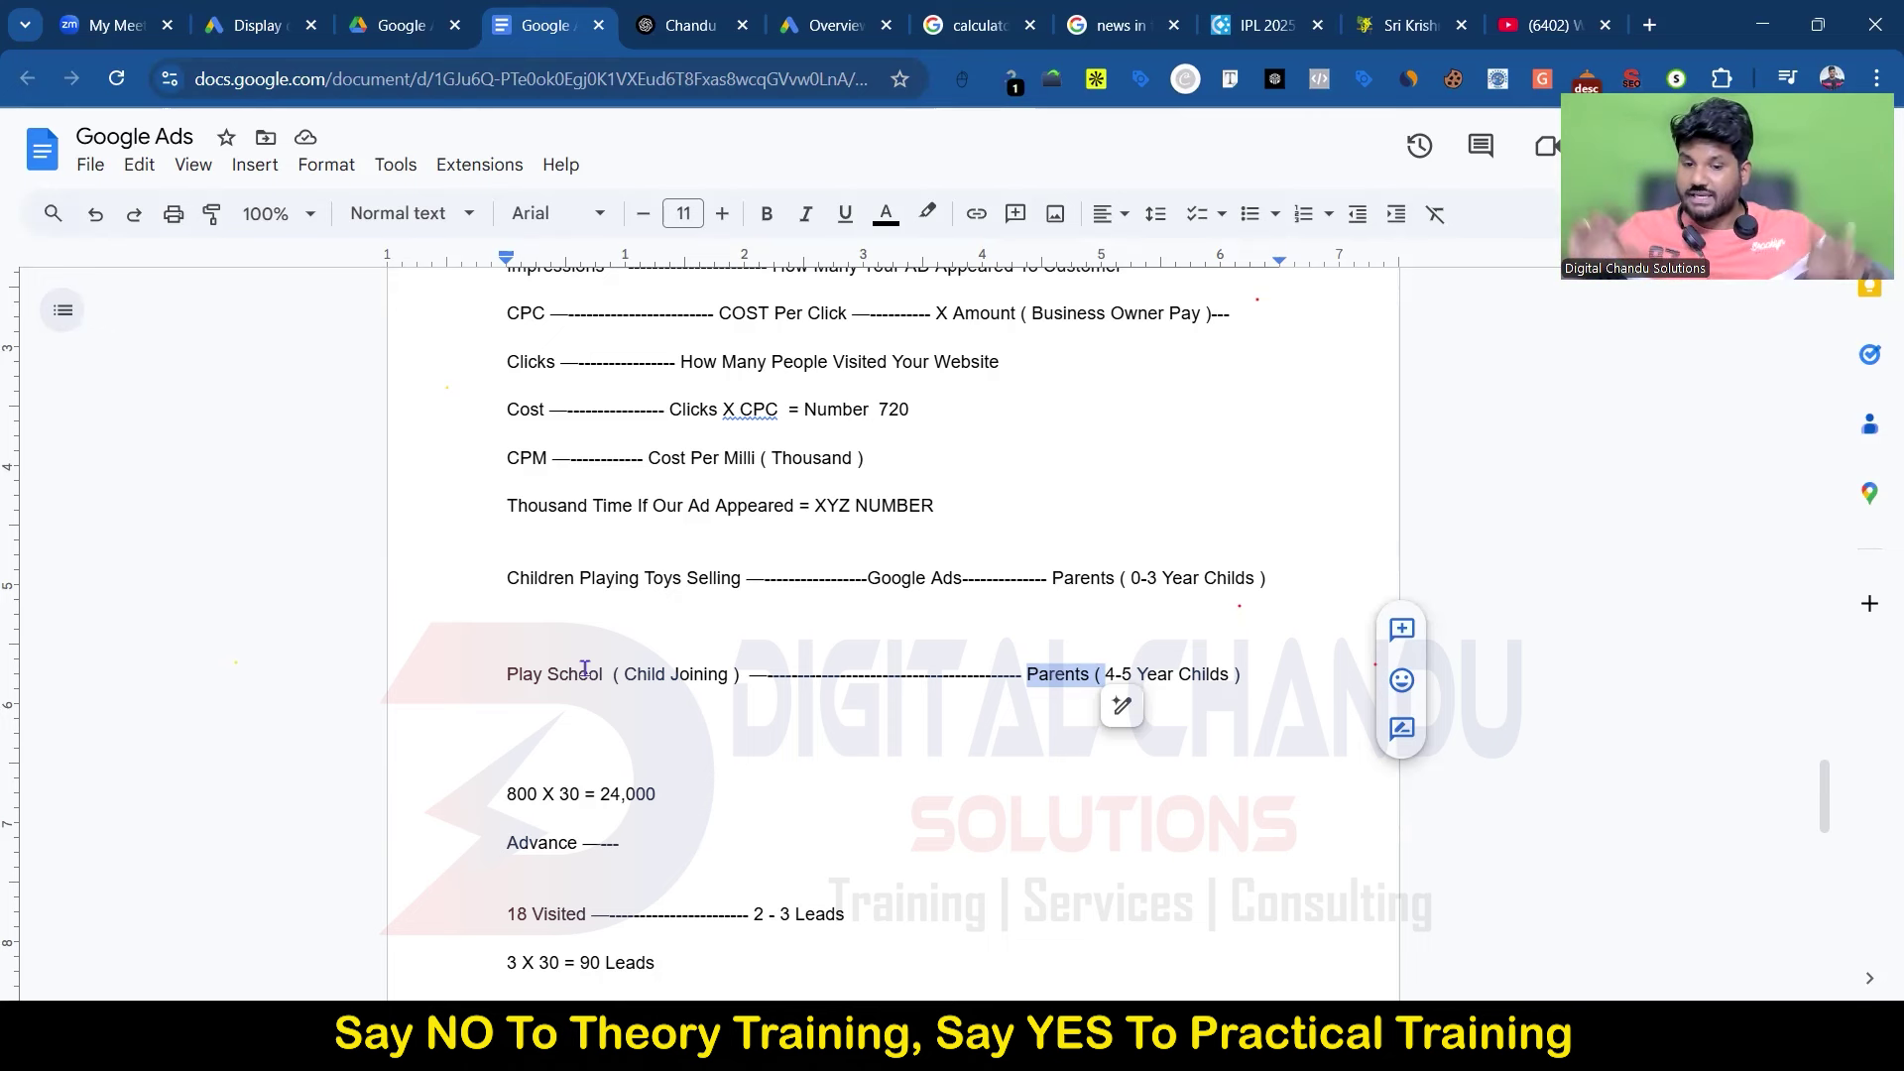
drag(862, 577, 970, 575)
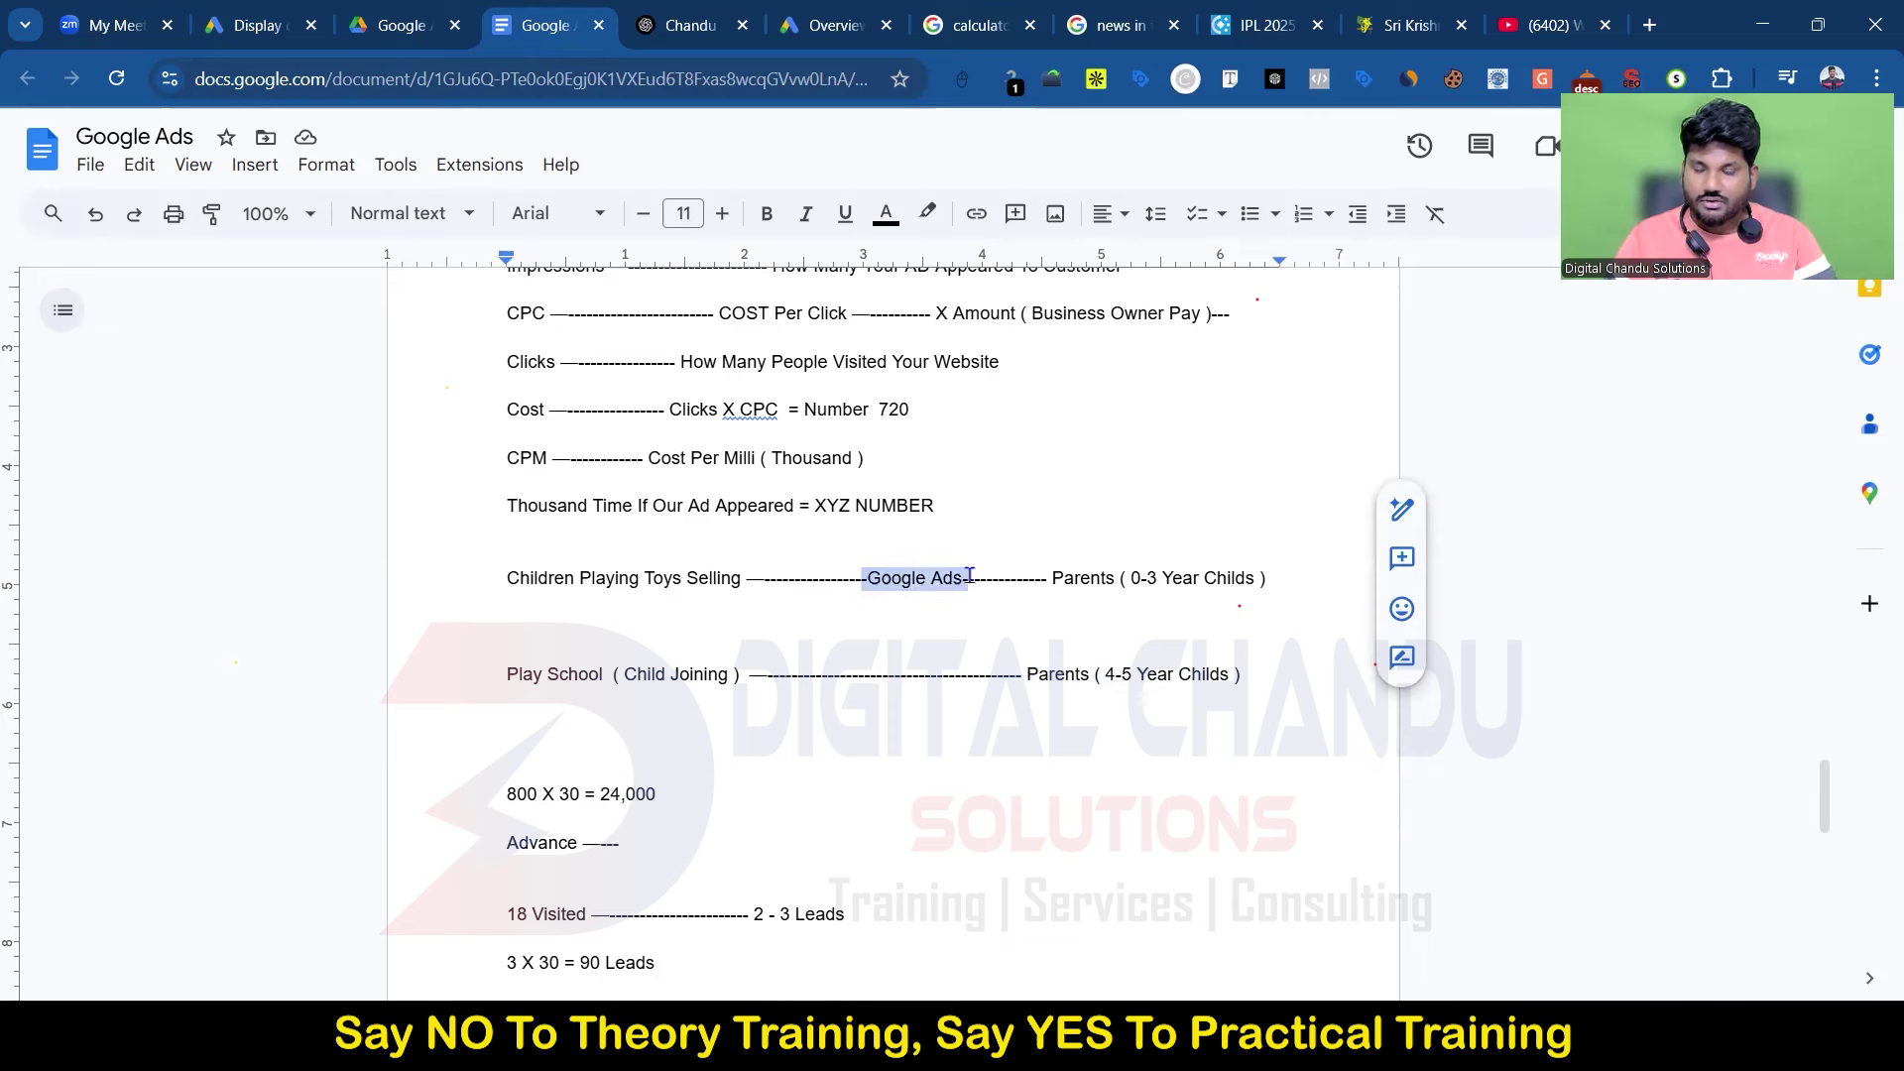
click(889, 676)
key(BackSpace)
key(BackSpace)
key(BackSpace)
key(ctrl+v)
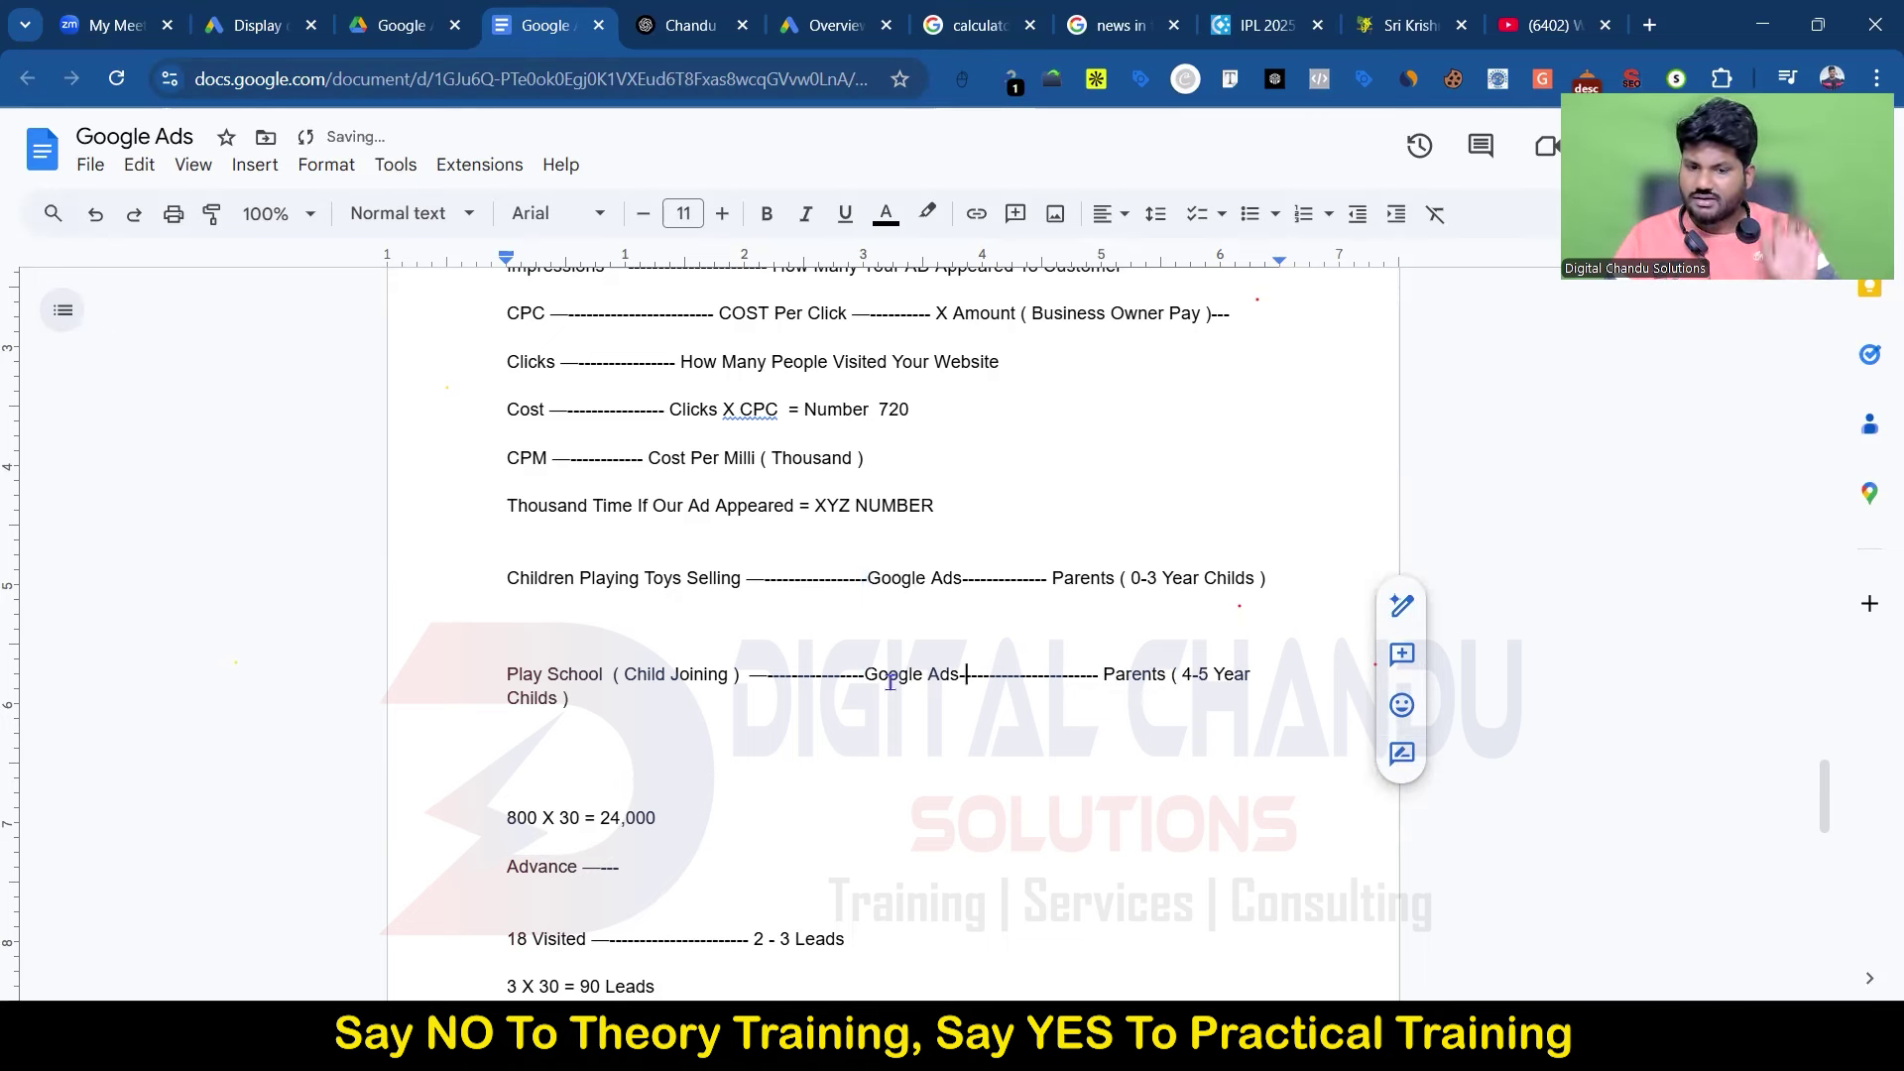
Step: Shorten the dashed connector between "Google Ads" and "Parents" so the Play School example fits on one line
click(1033, 674)
key(BackSpace)
key(BackSpace)
key(BackSpace)
key(BackSpace)
key(BackSpace)
key(BackSpace)
key(BackSpace)
key(BackSpace)
key(BackSpace)
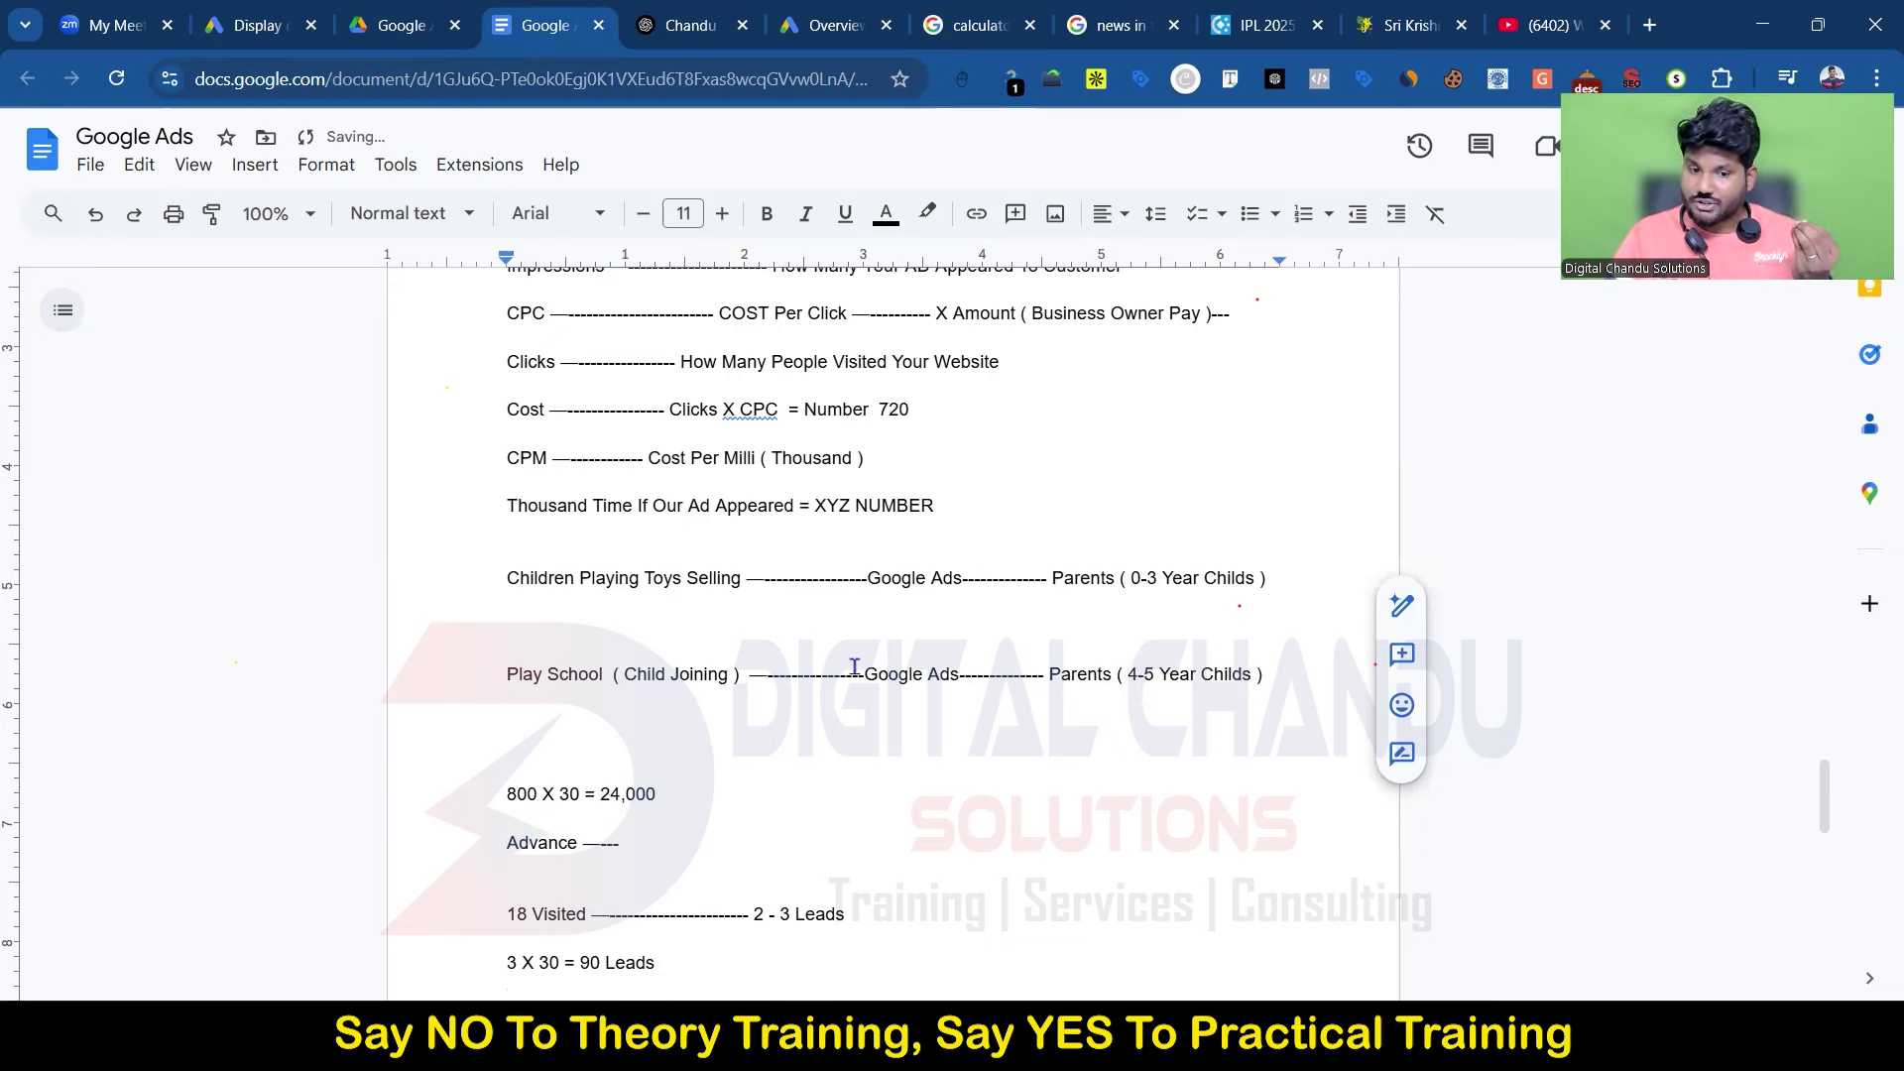
drag(507, 674, 746, 674)
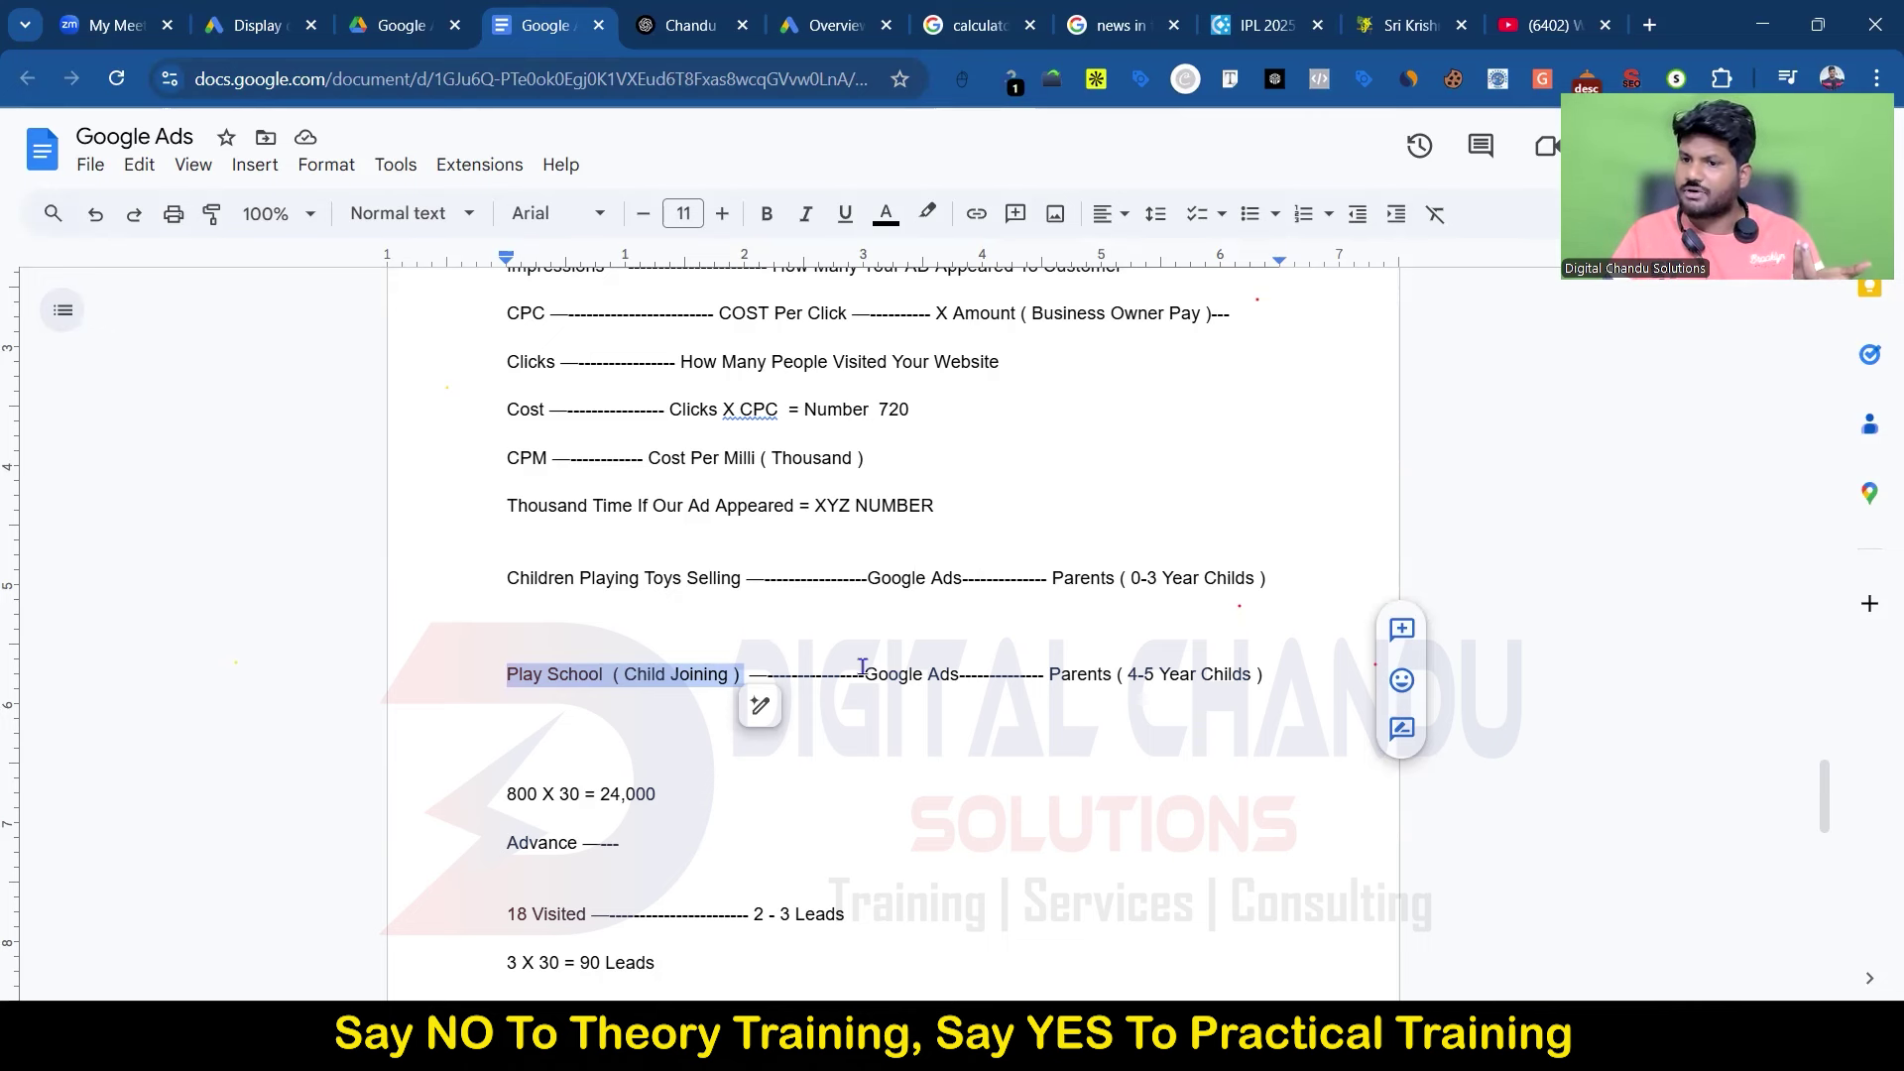
double_click(695, 673)
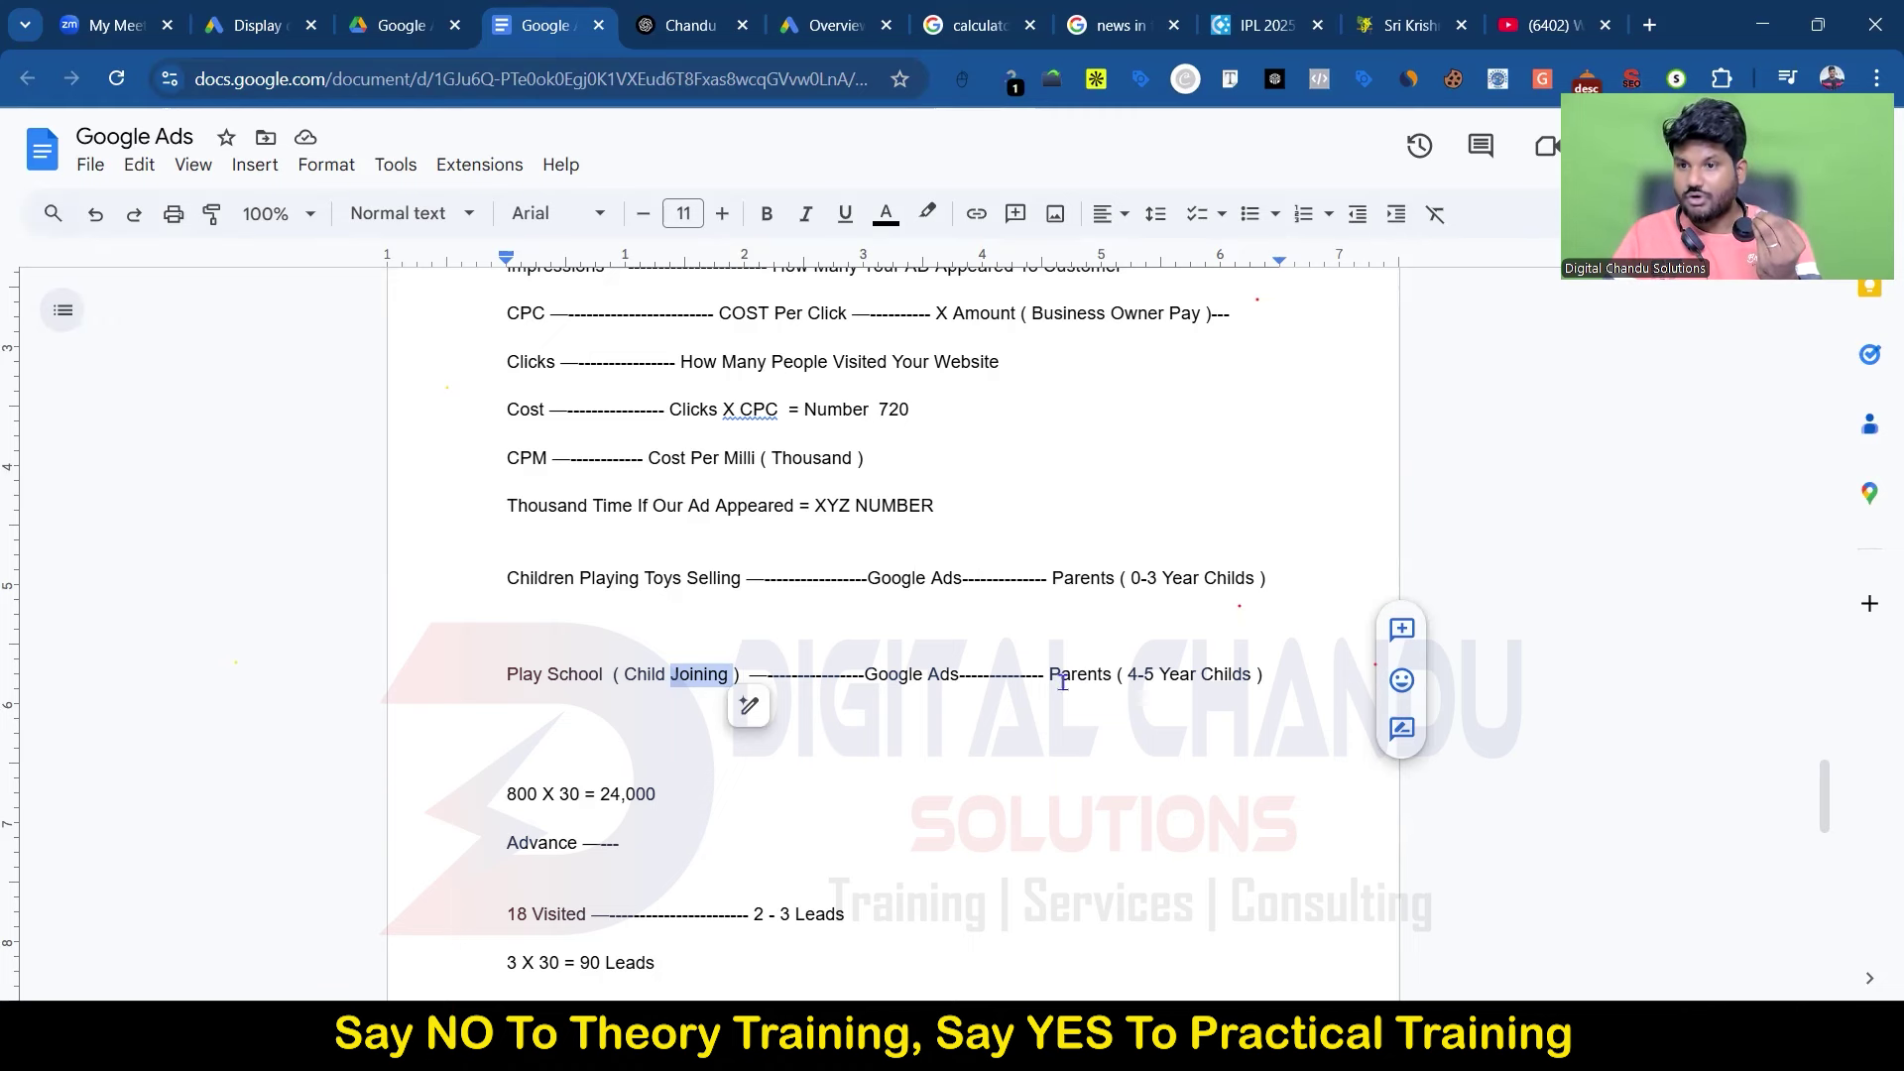
click(263, 25)
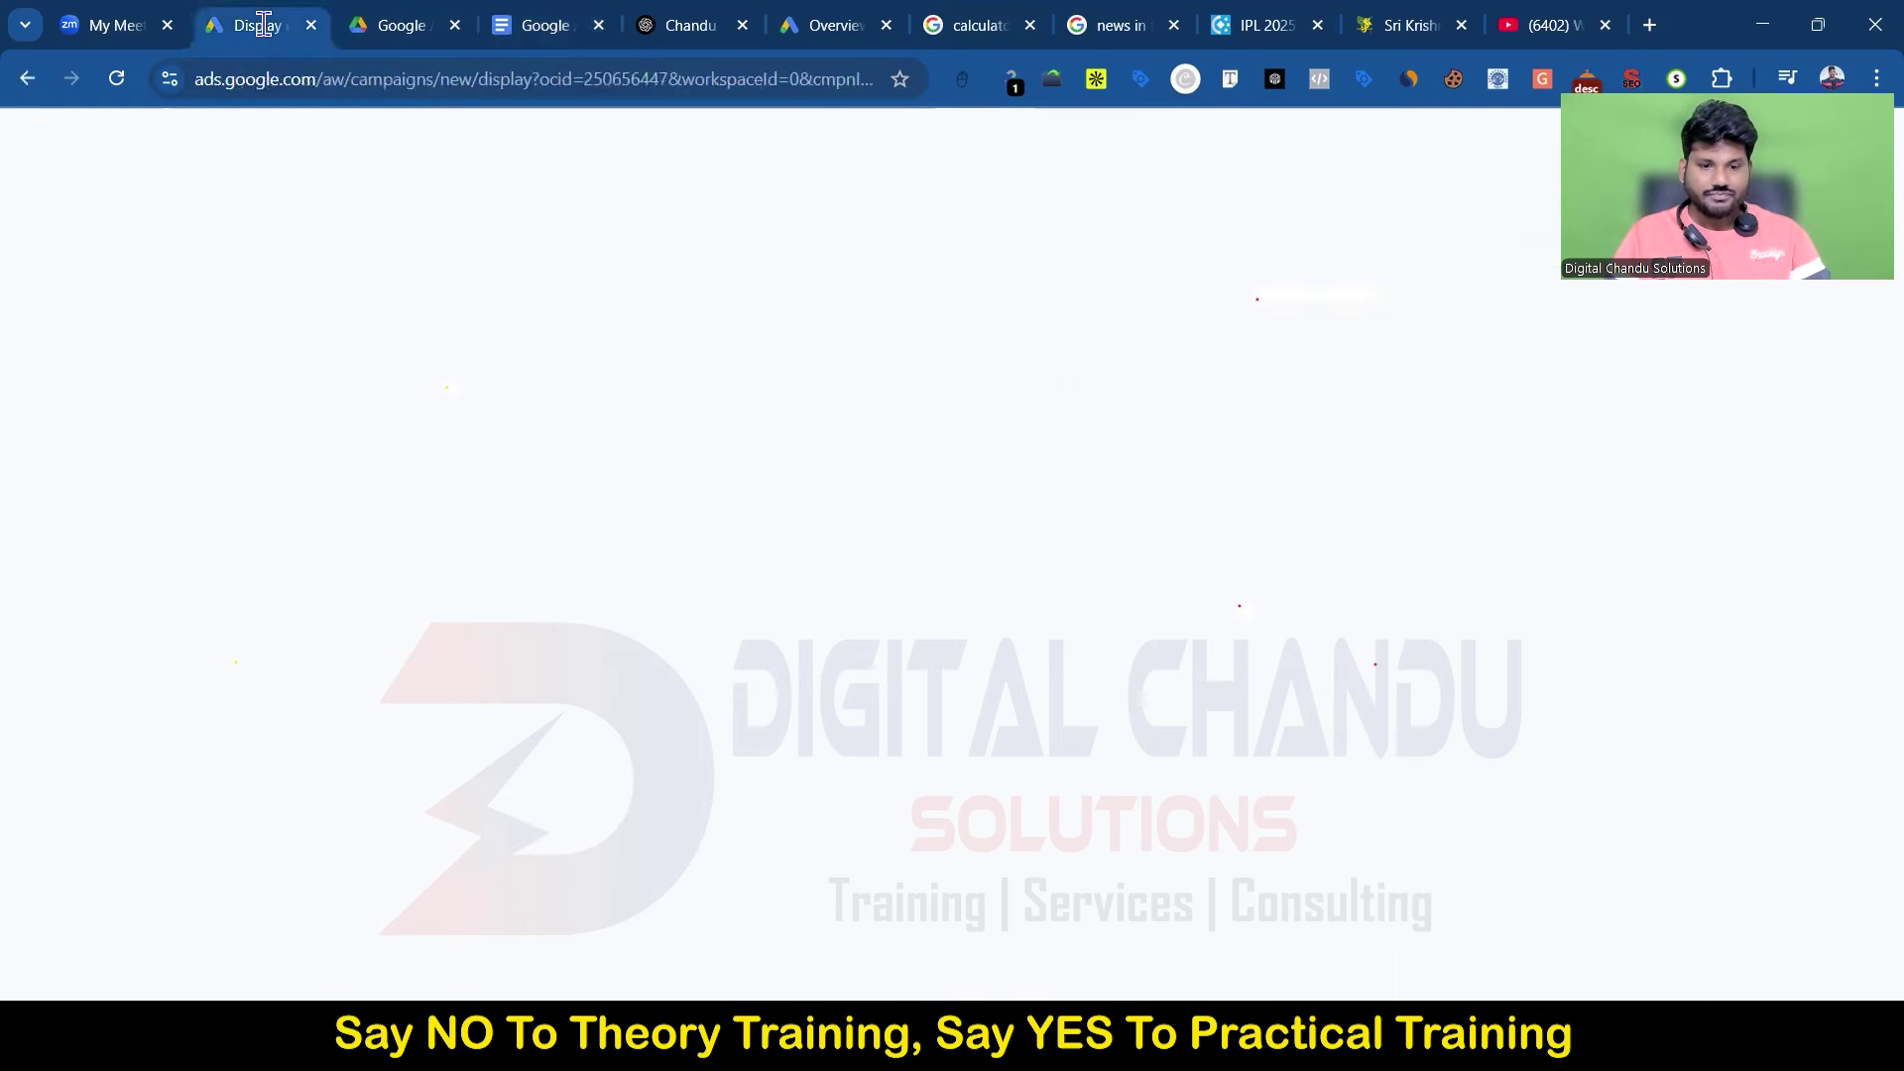
click(557, 25)
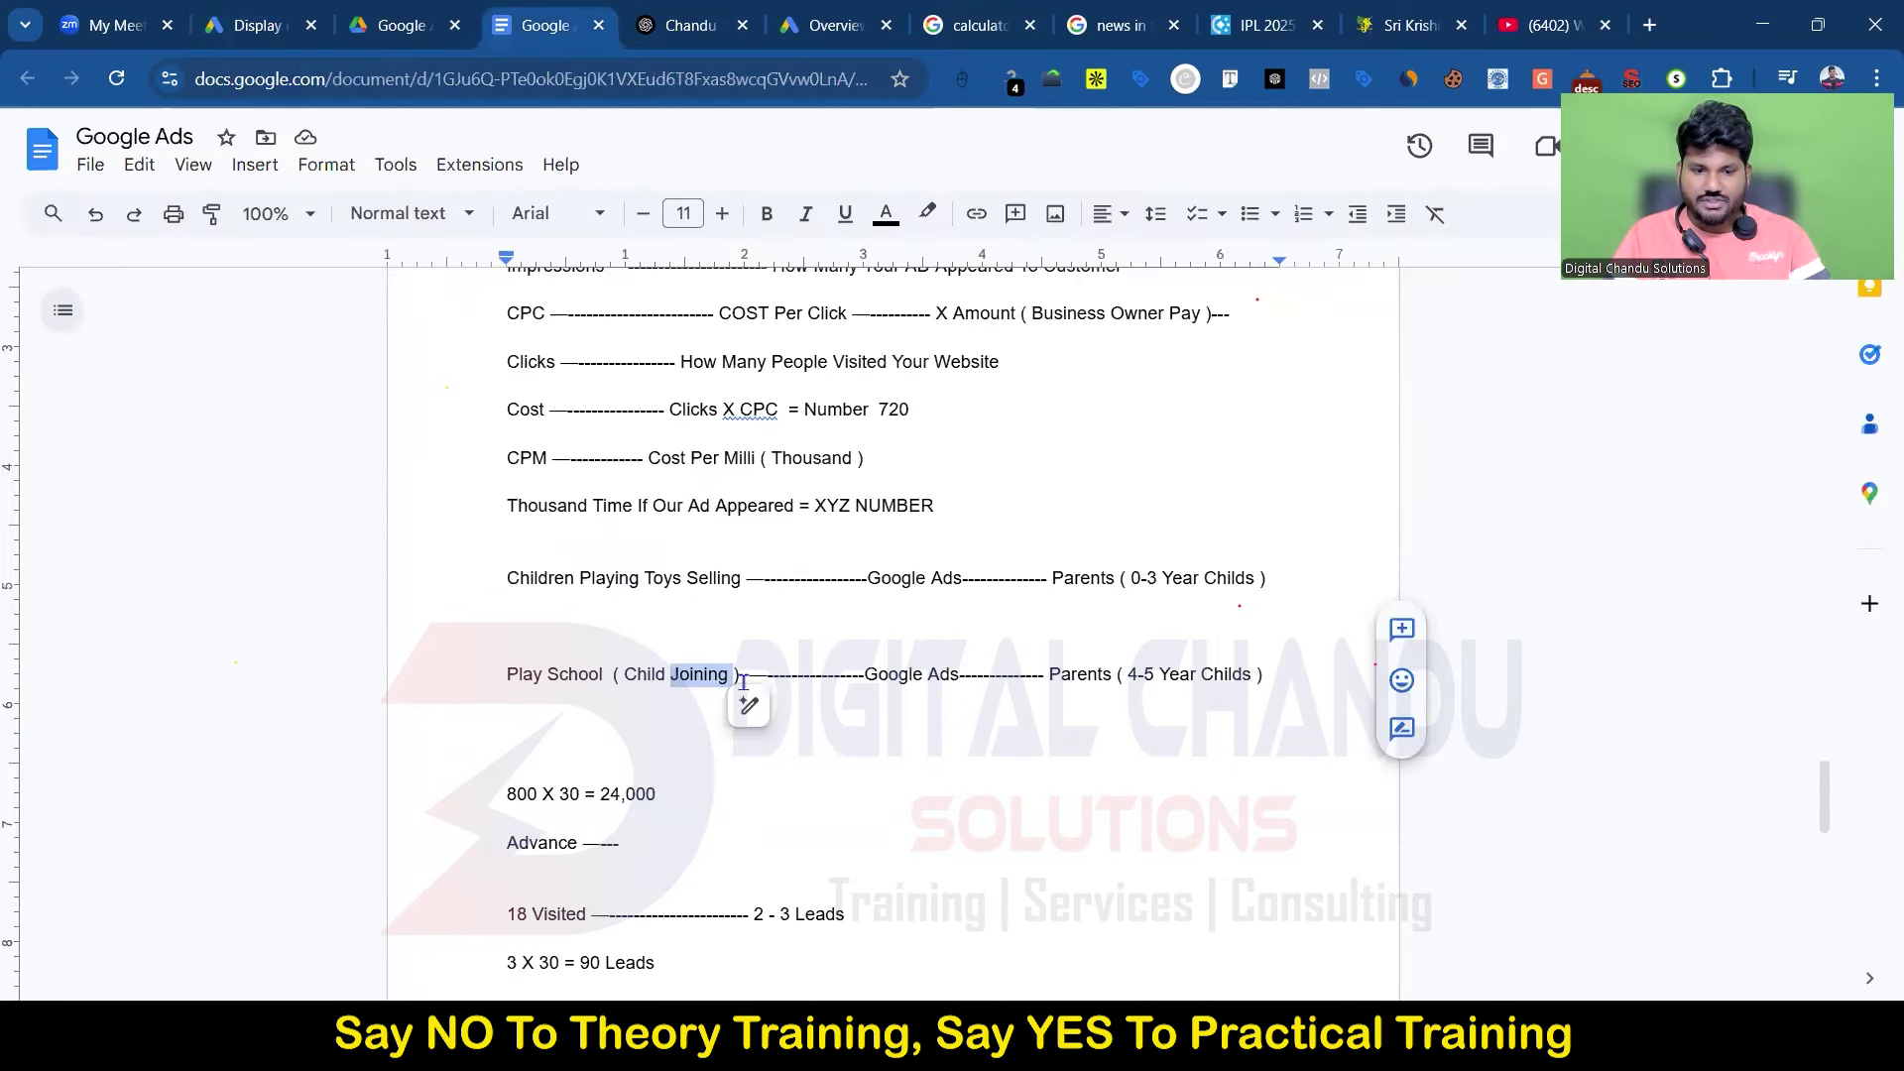
Step: Below the Play School example, add the line "Guntur" followed by a dashed connector and "4 Kms"
click(1270, 675)
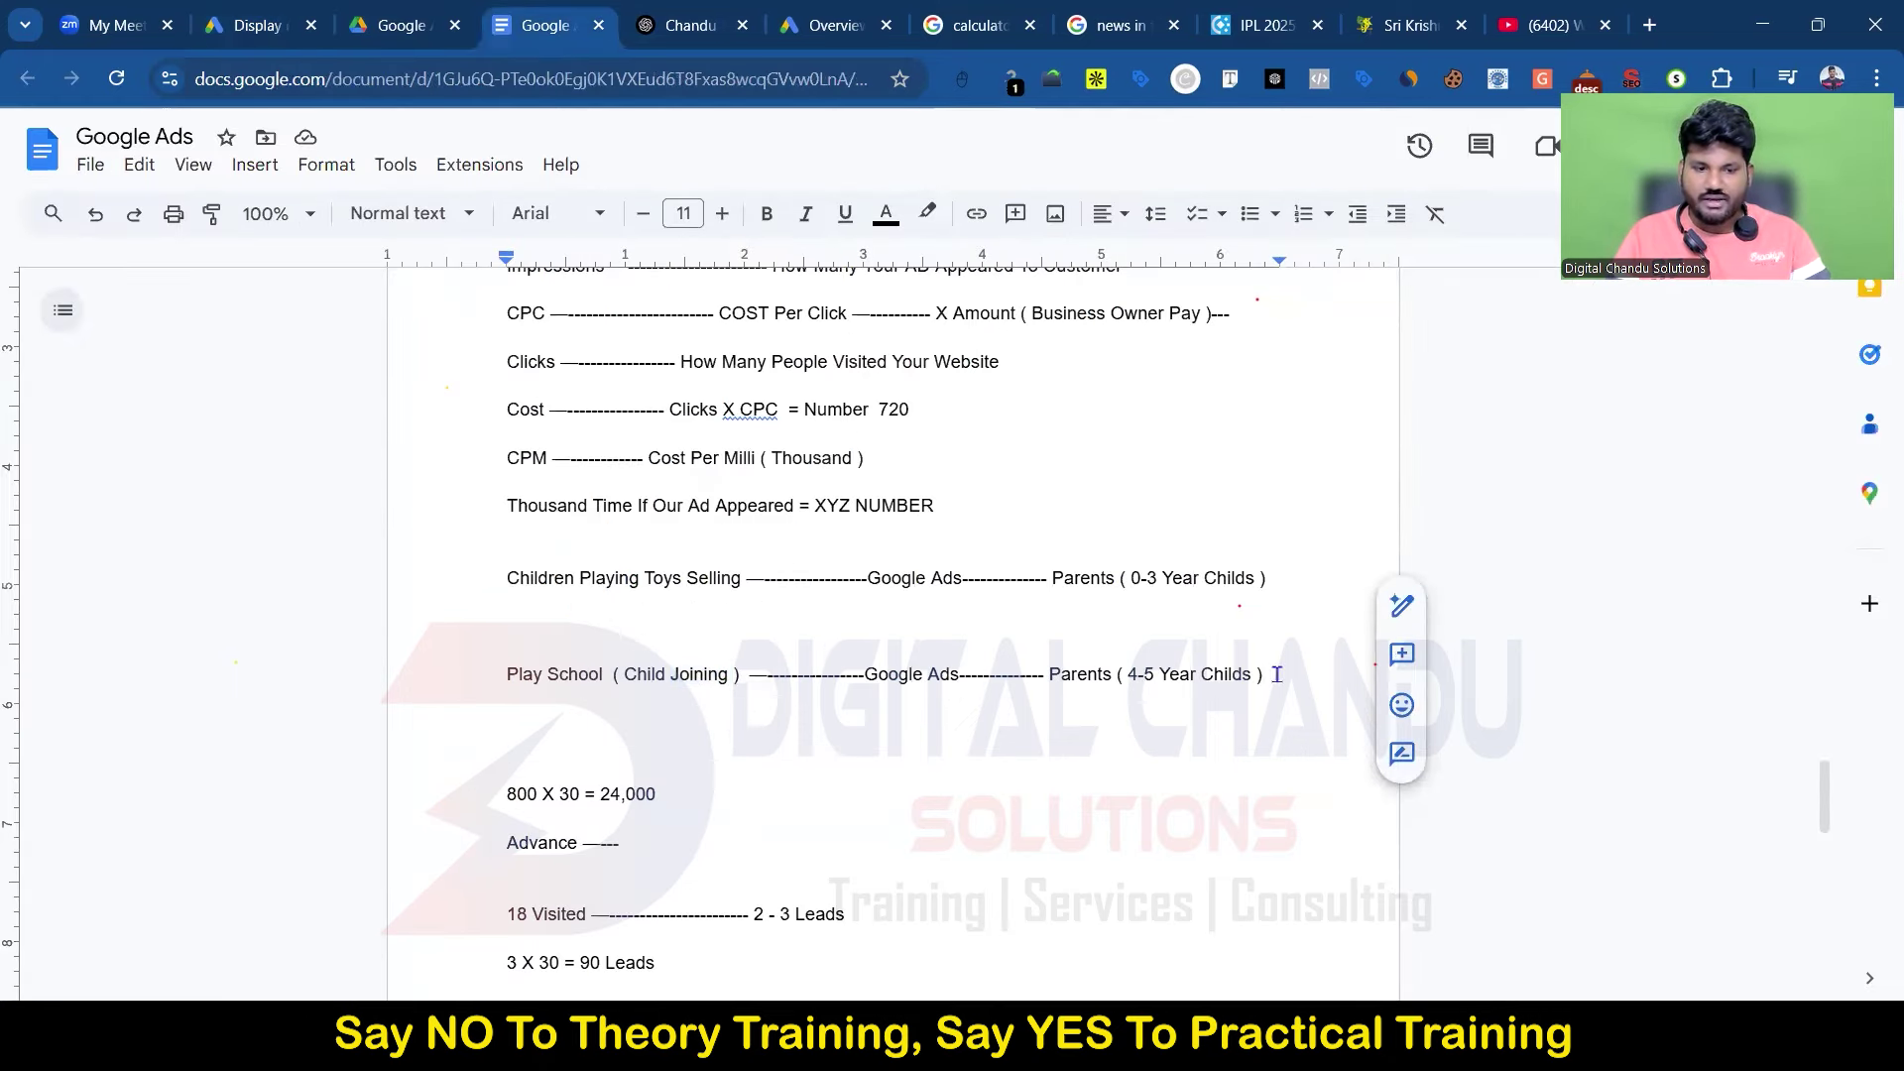
key(Return)
text(Gunt)
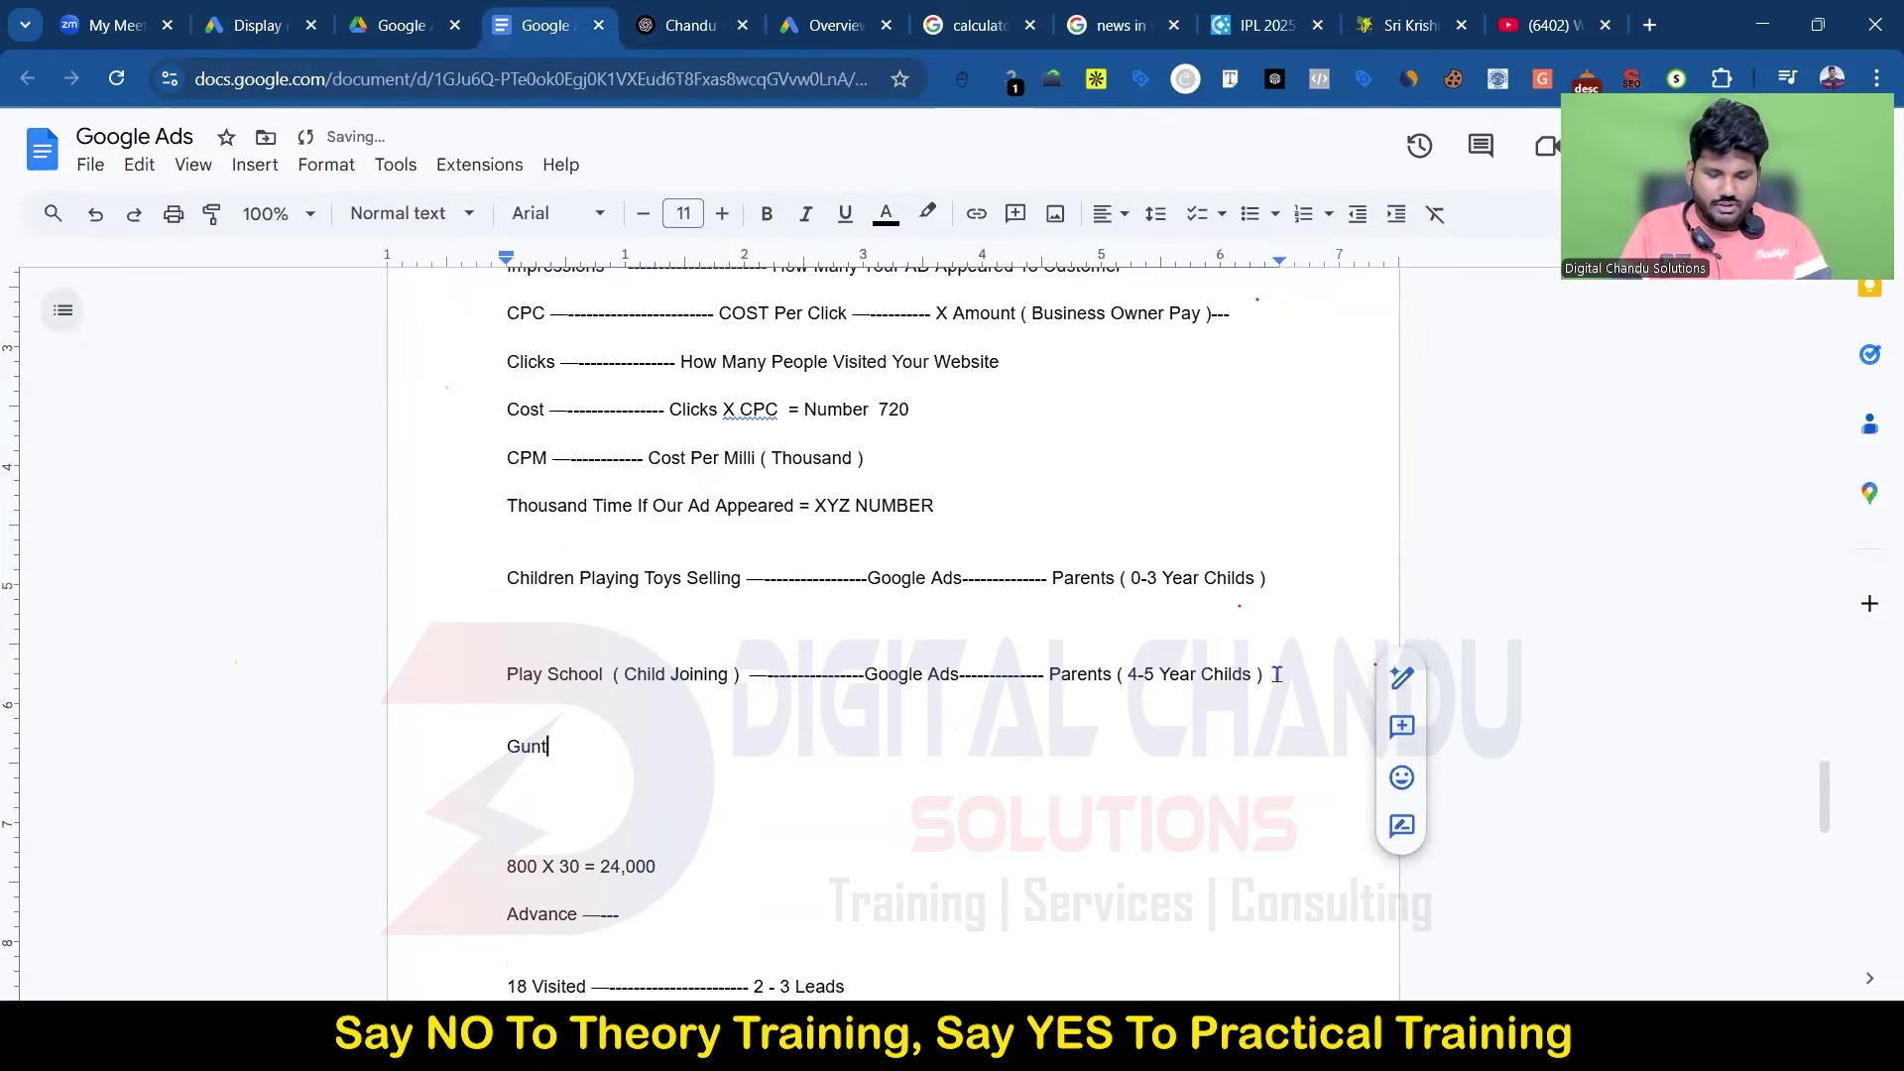
text(ur ------------)
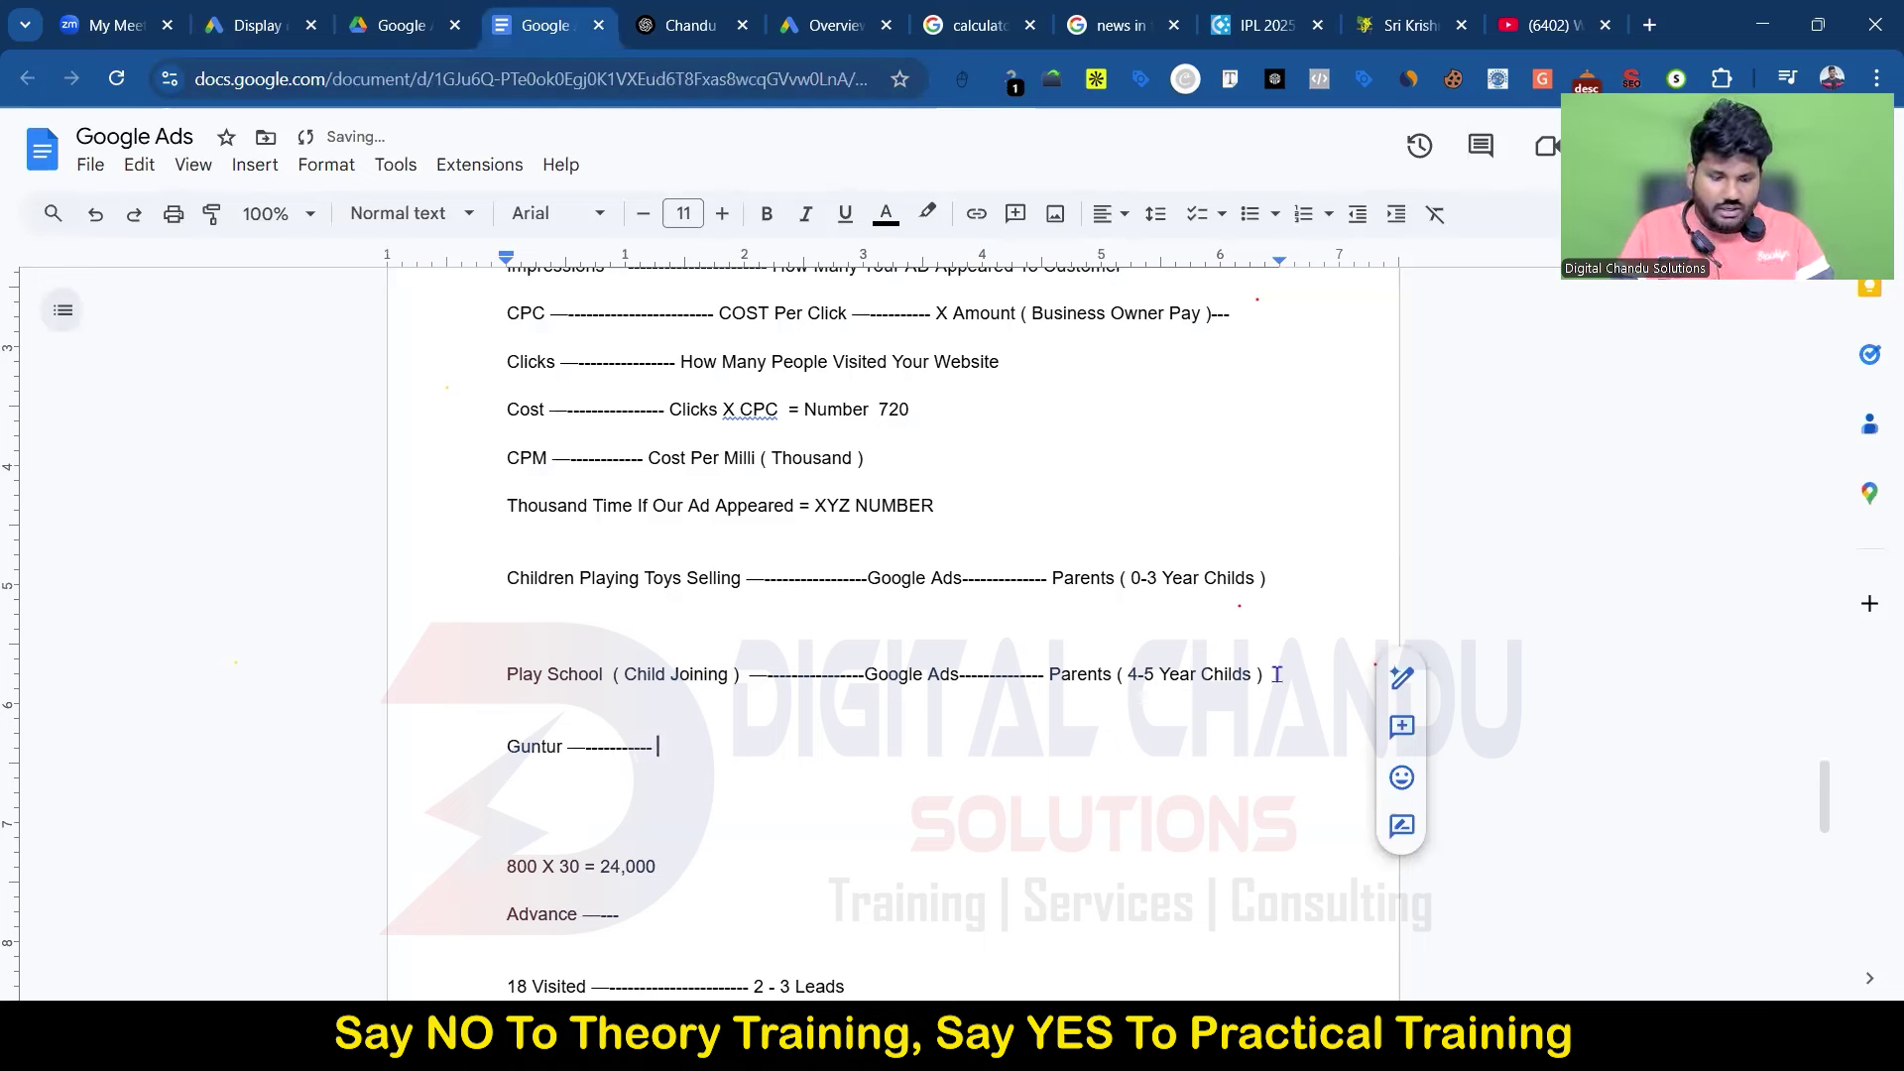
text(-- 4 Kms)
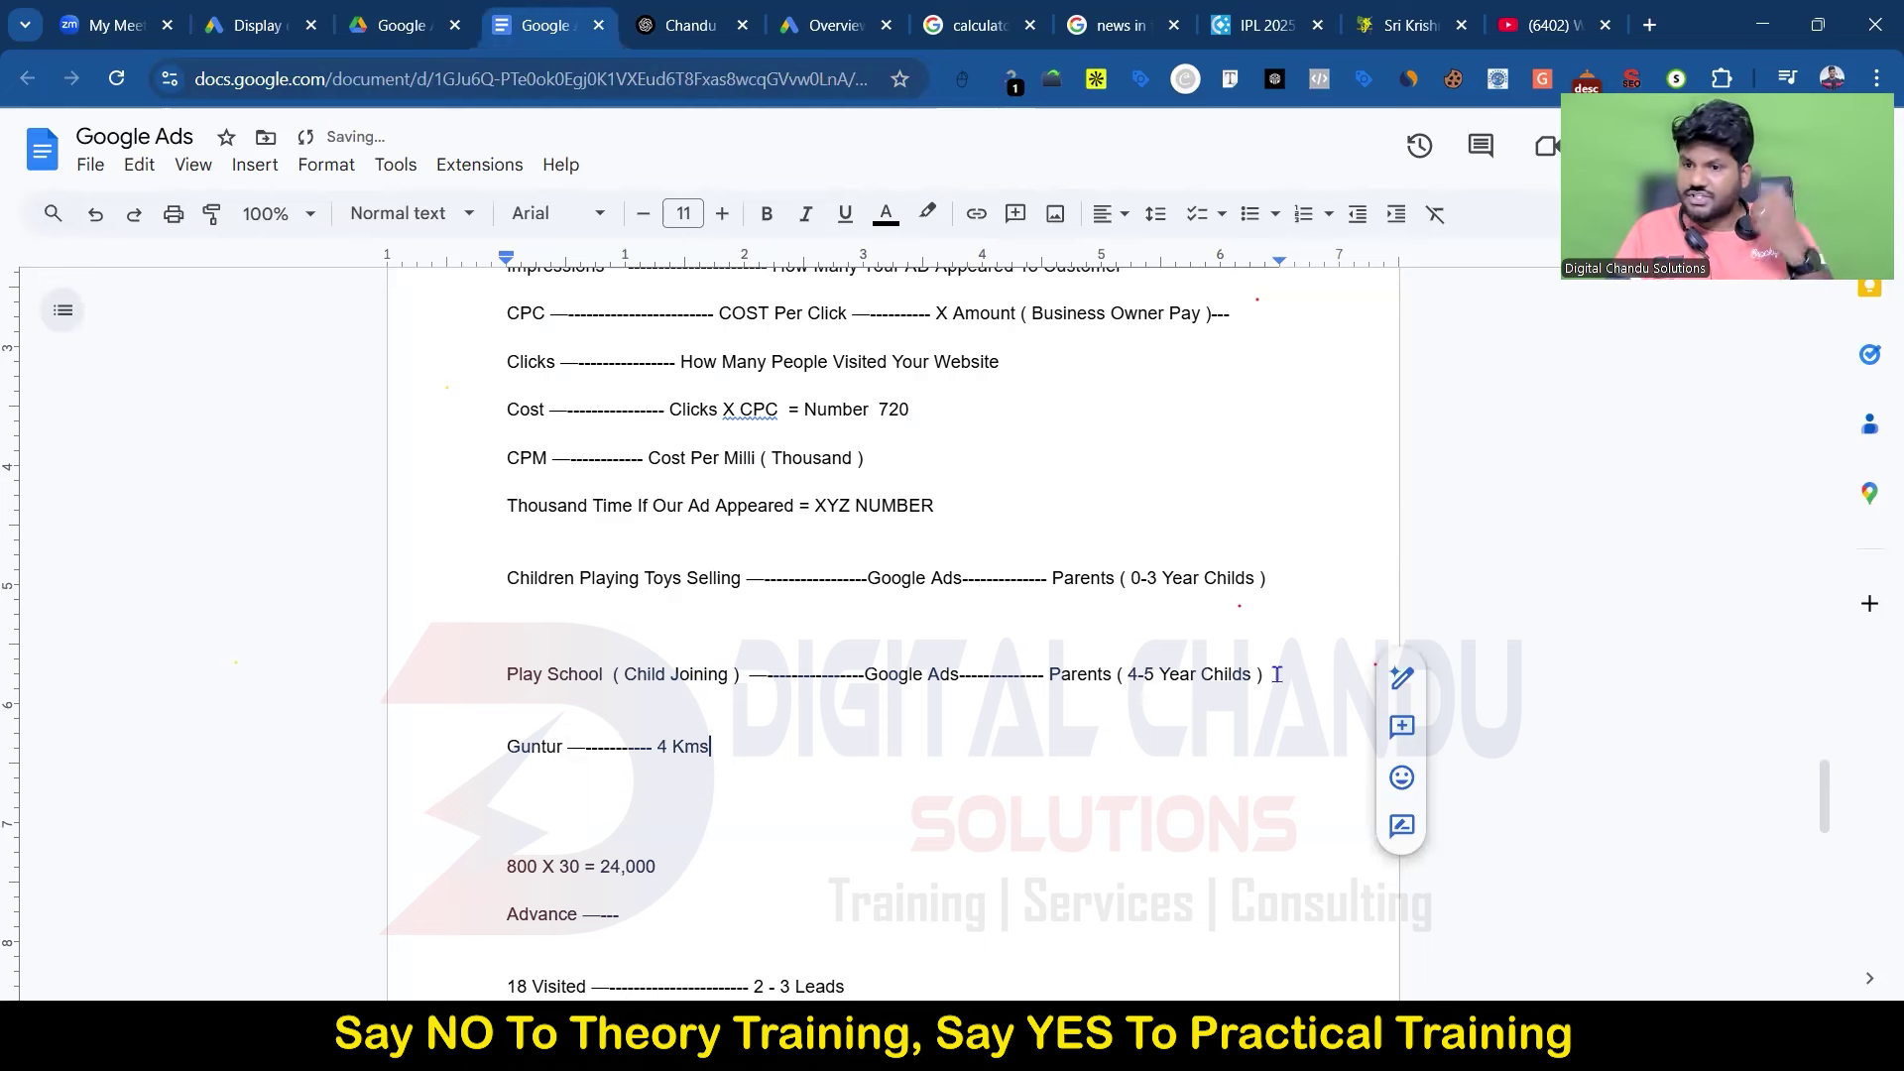
Step: Change the distance in the Guntur line to 2 Kms
key(Left)
key(Left)
key(Left)
key(Left)
key(Left)
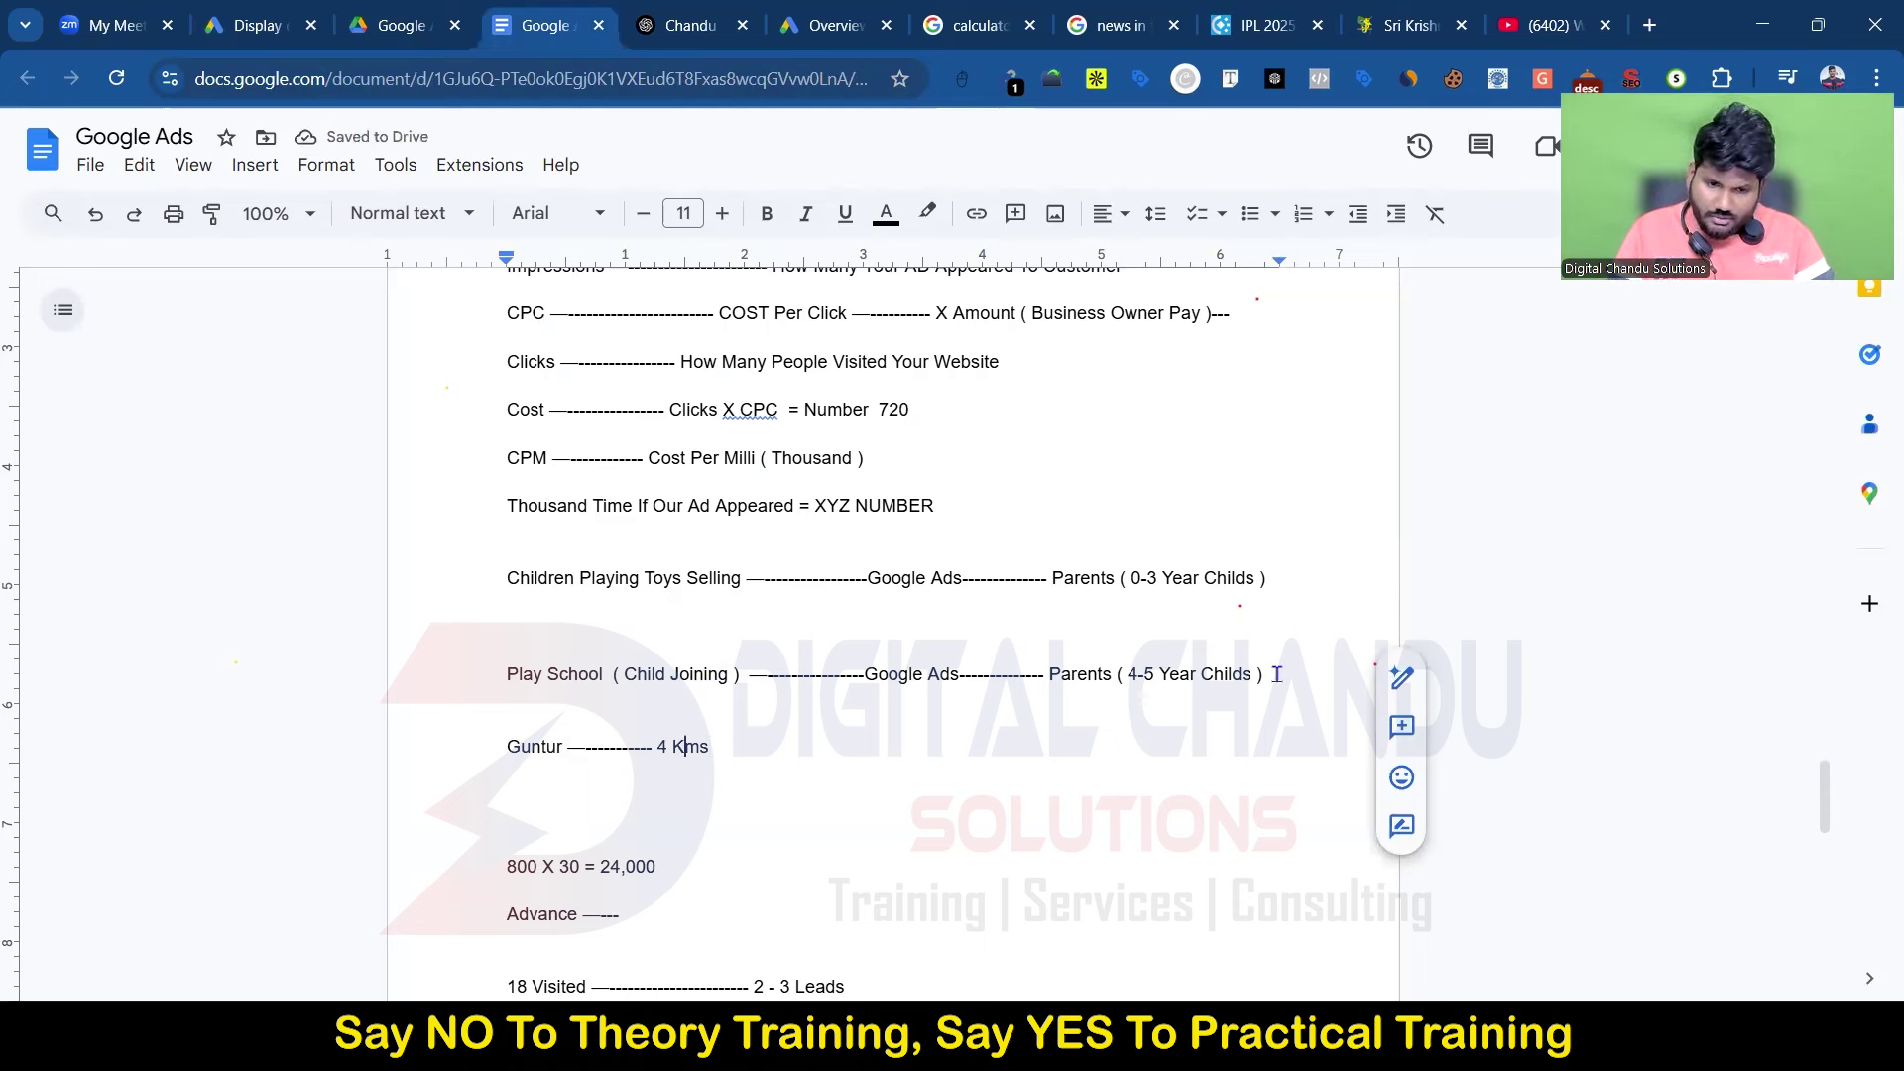
key(BackSpace)
text(2)
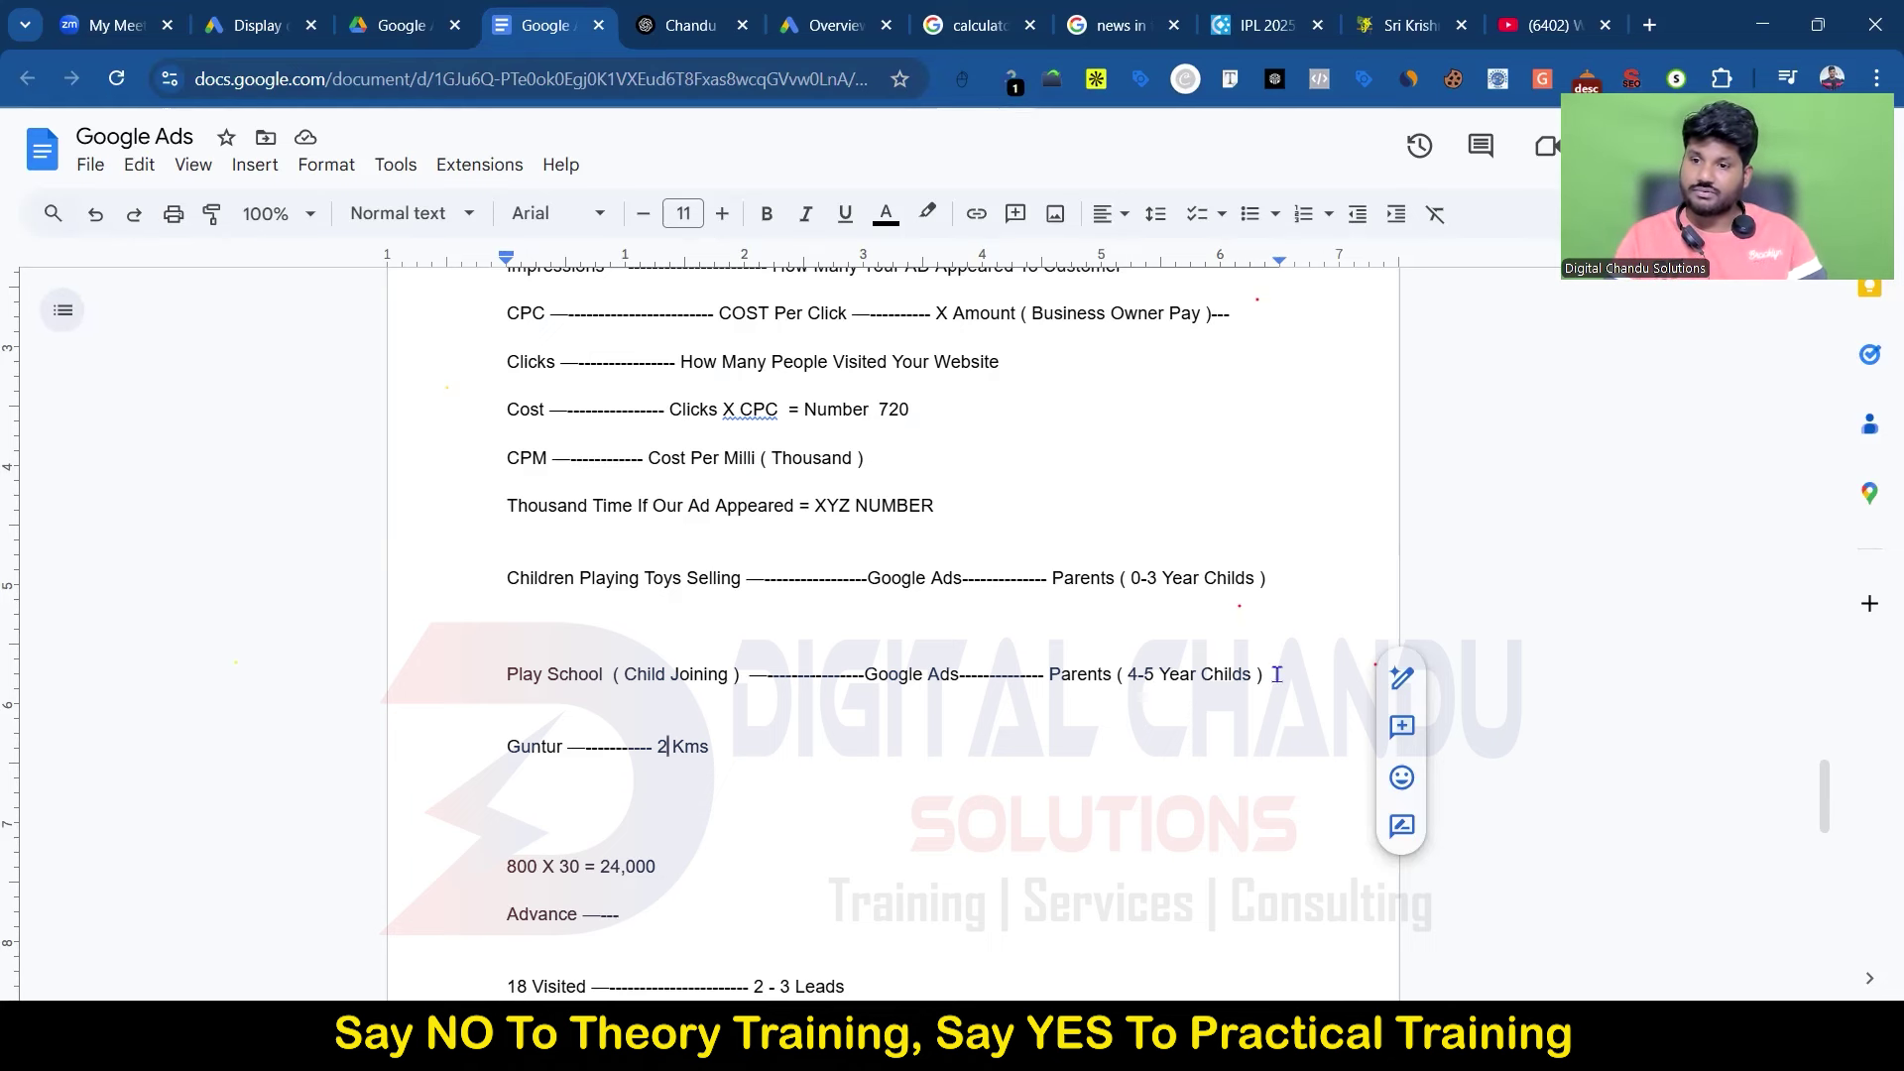
Step: Switch to Google Ads and replace the preschooler parental segment with Parents of Grade-Schoolers (6-12 years)
click(304, 10)
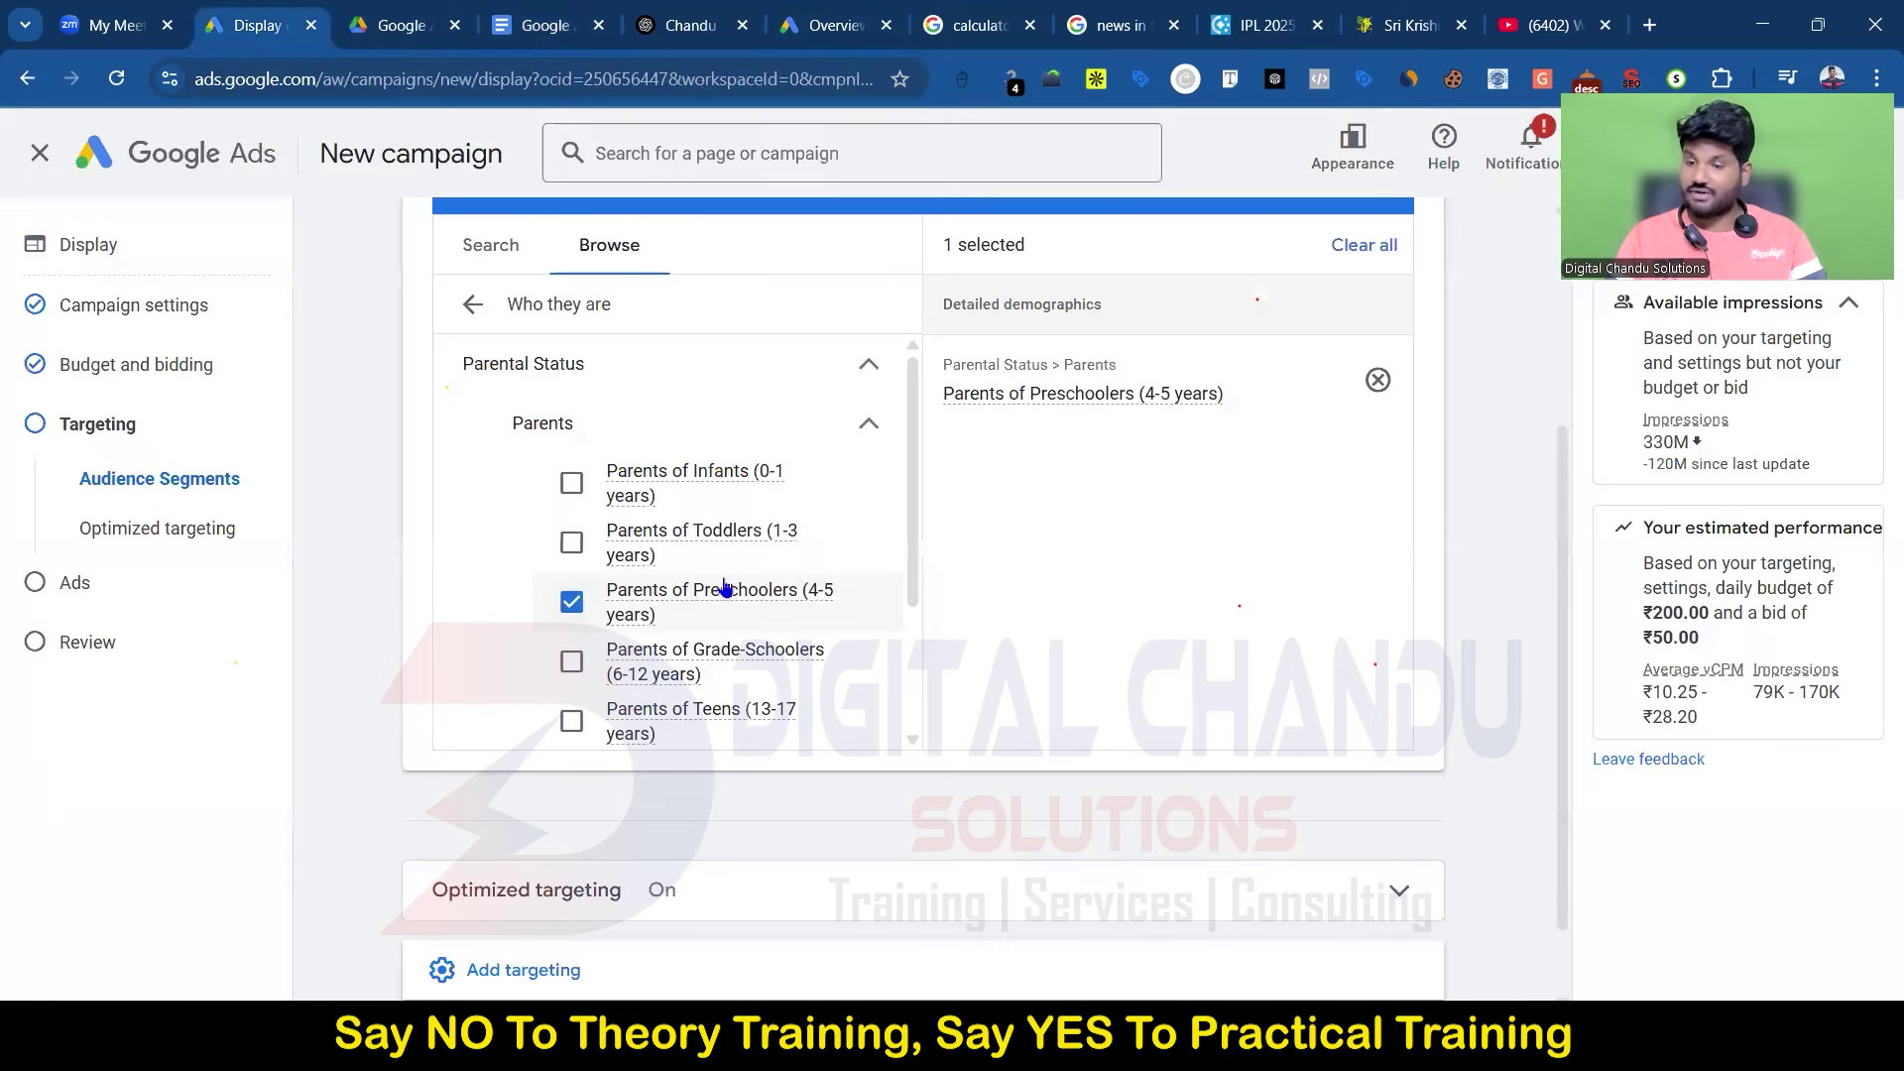
scroll(739, 585, down, 2)
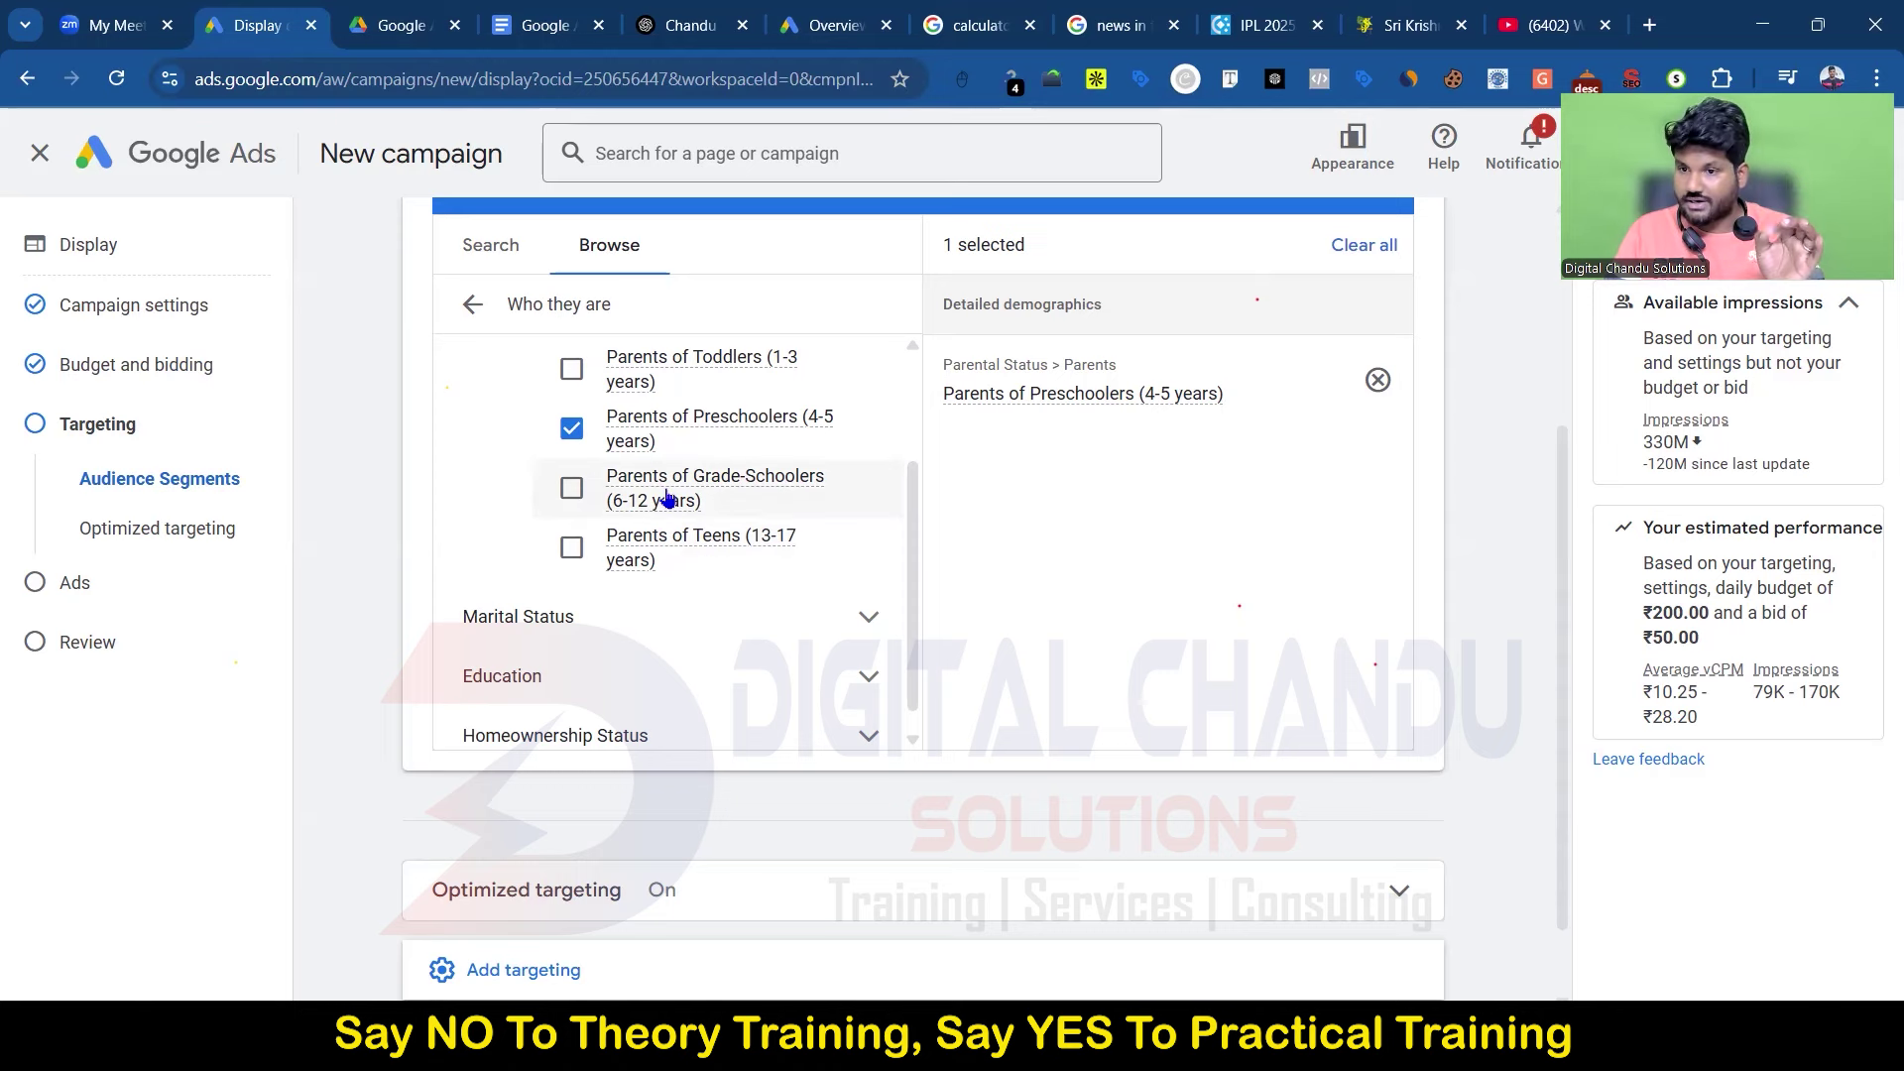
mouse_move(667, 499)
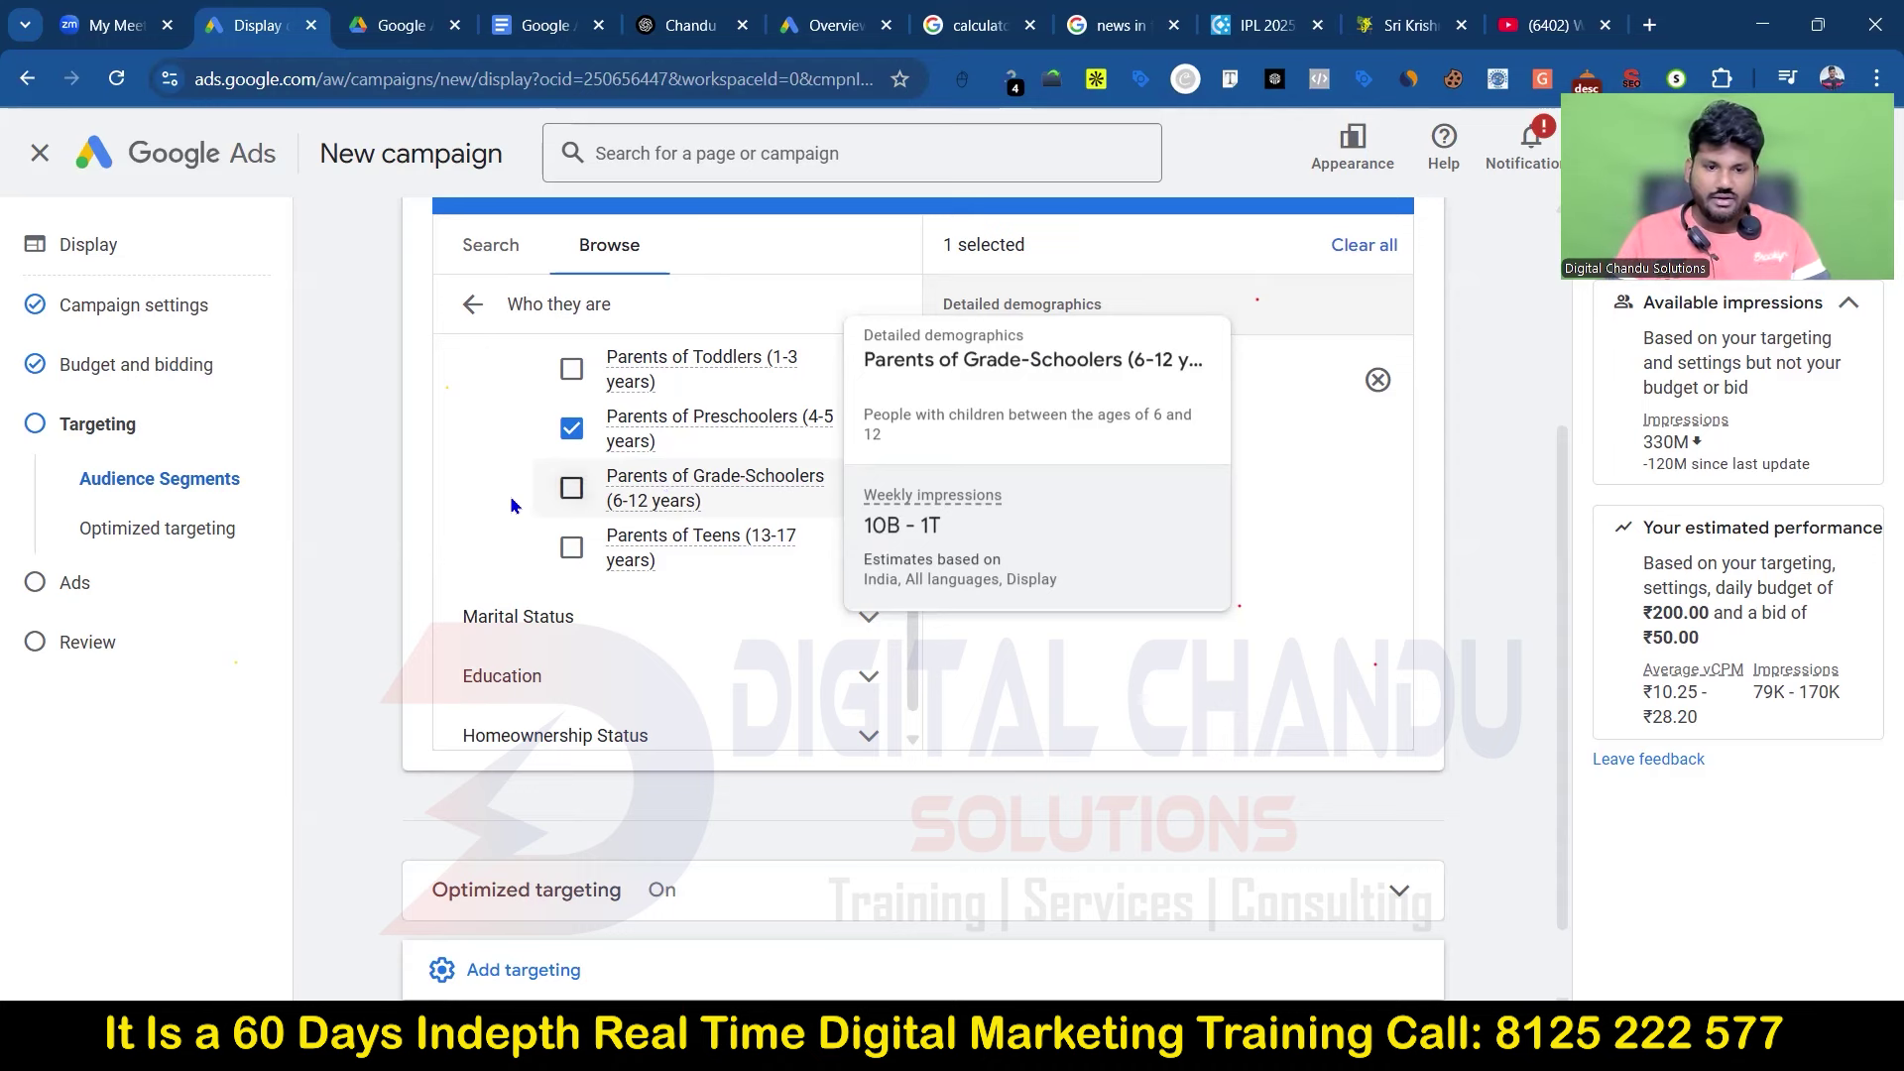
click(572, 491)
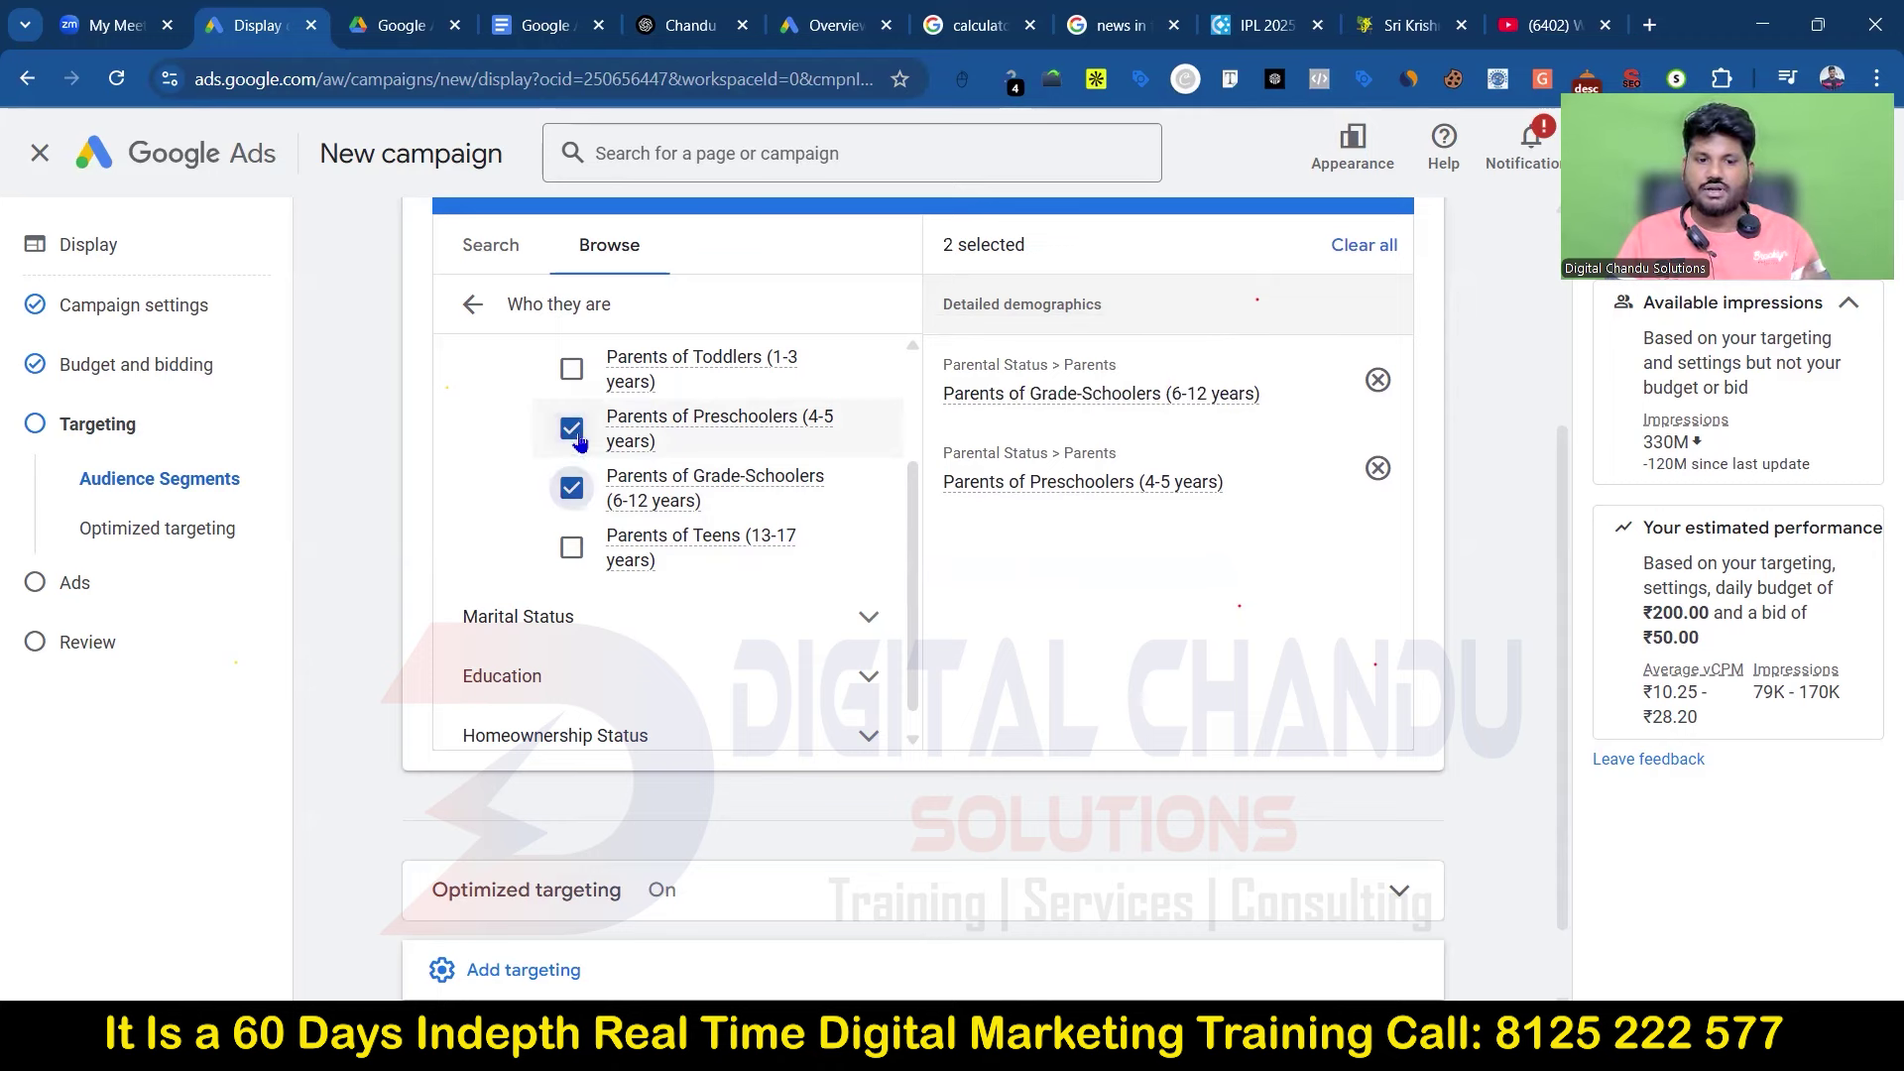
click(572, 430)
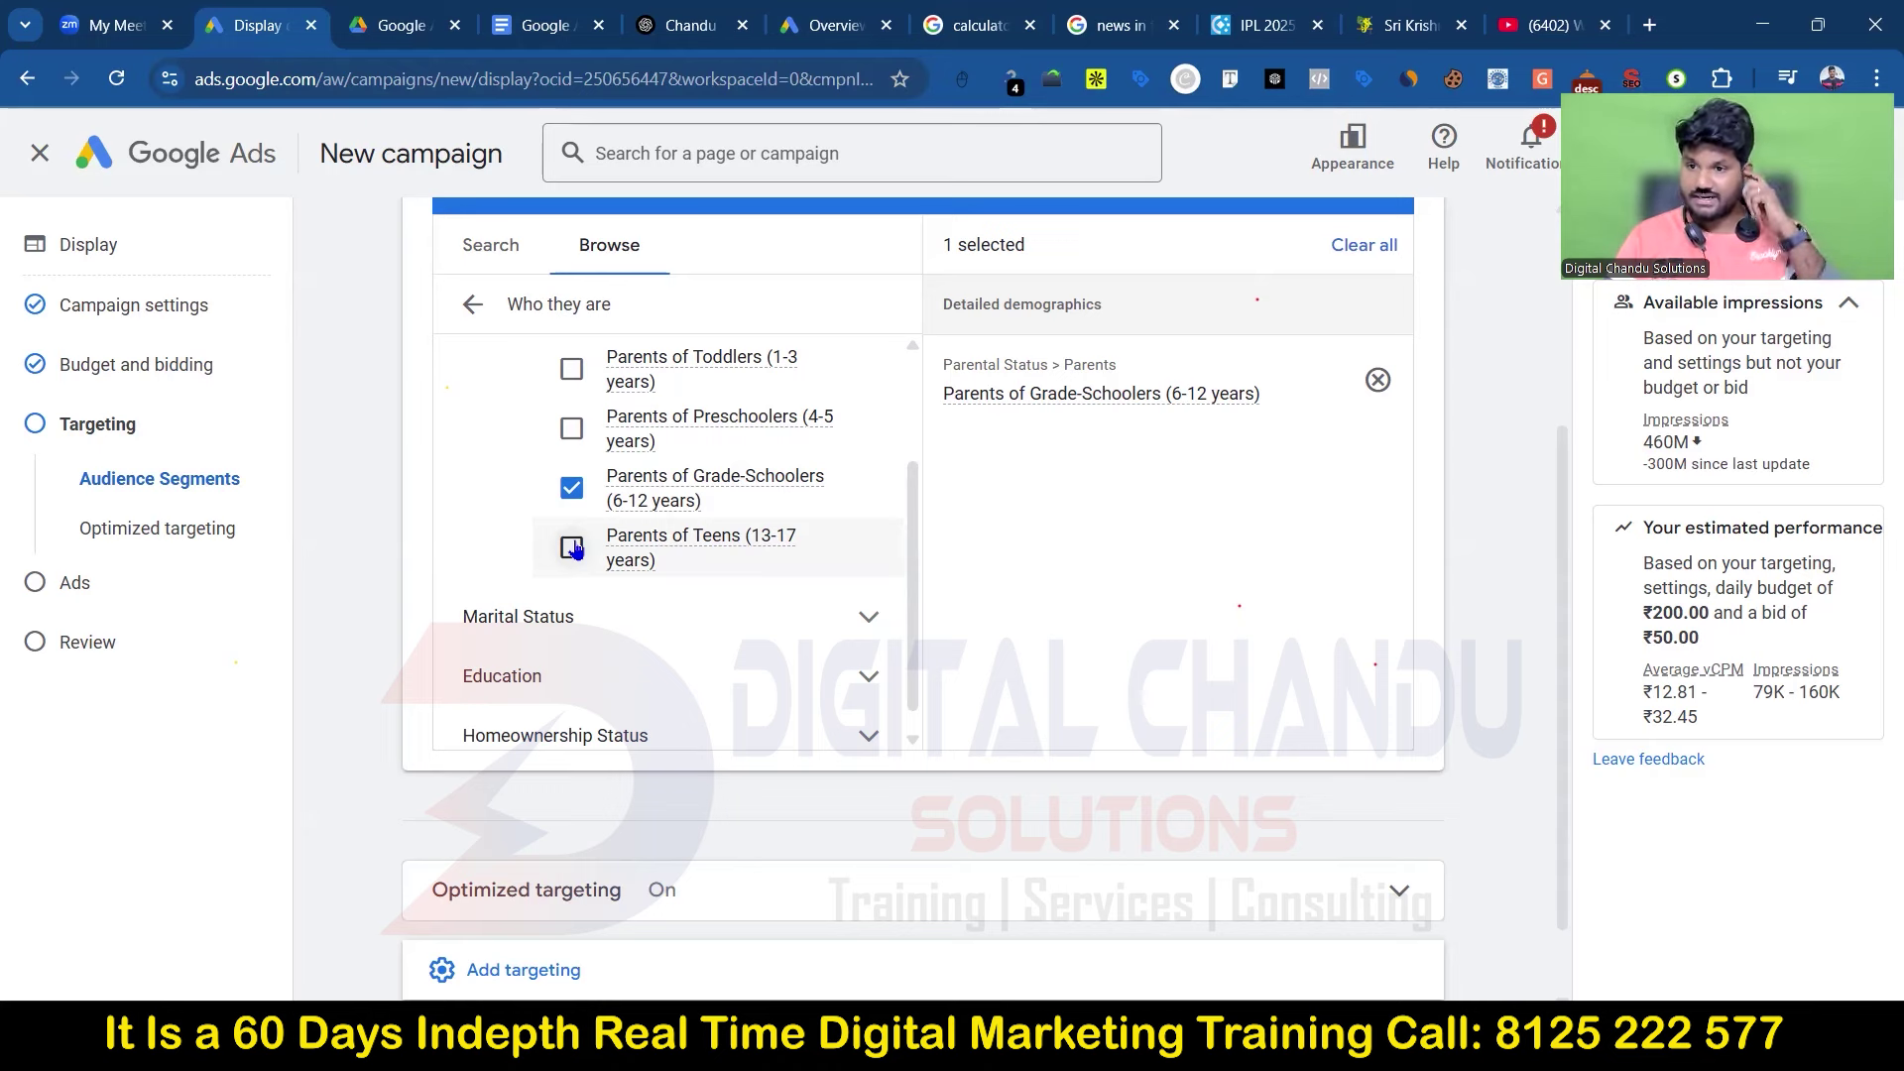
Step: Remove Parents of Grade-Schoolers from the targeted segments and select Single under Marital Status
click(572, 490)
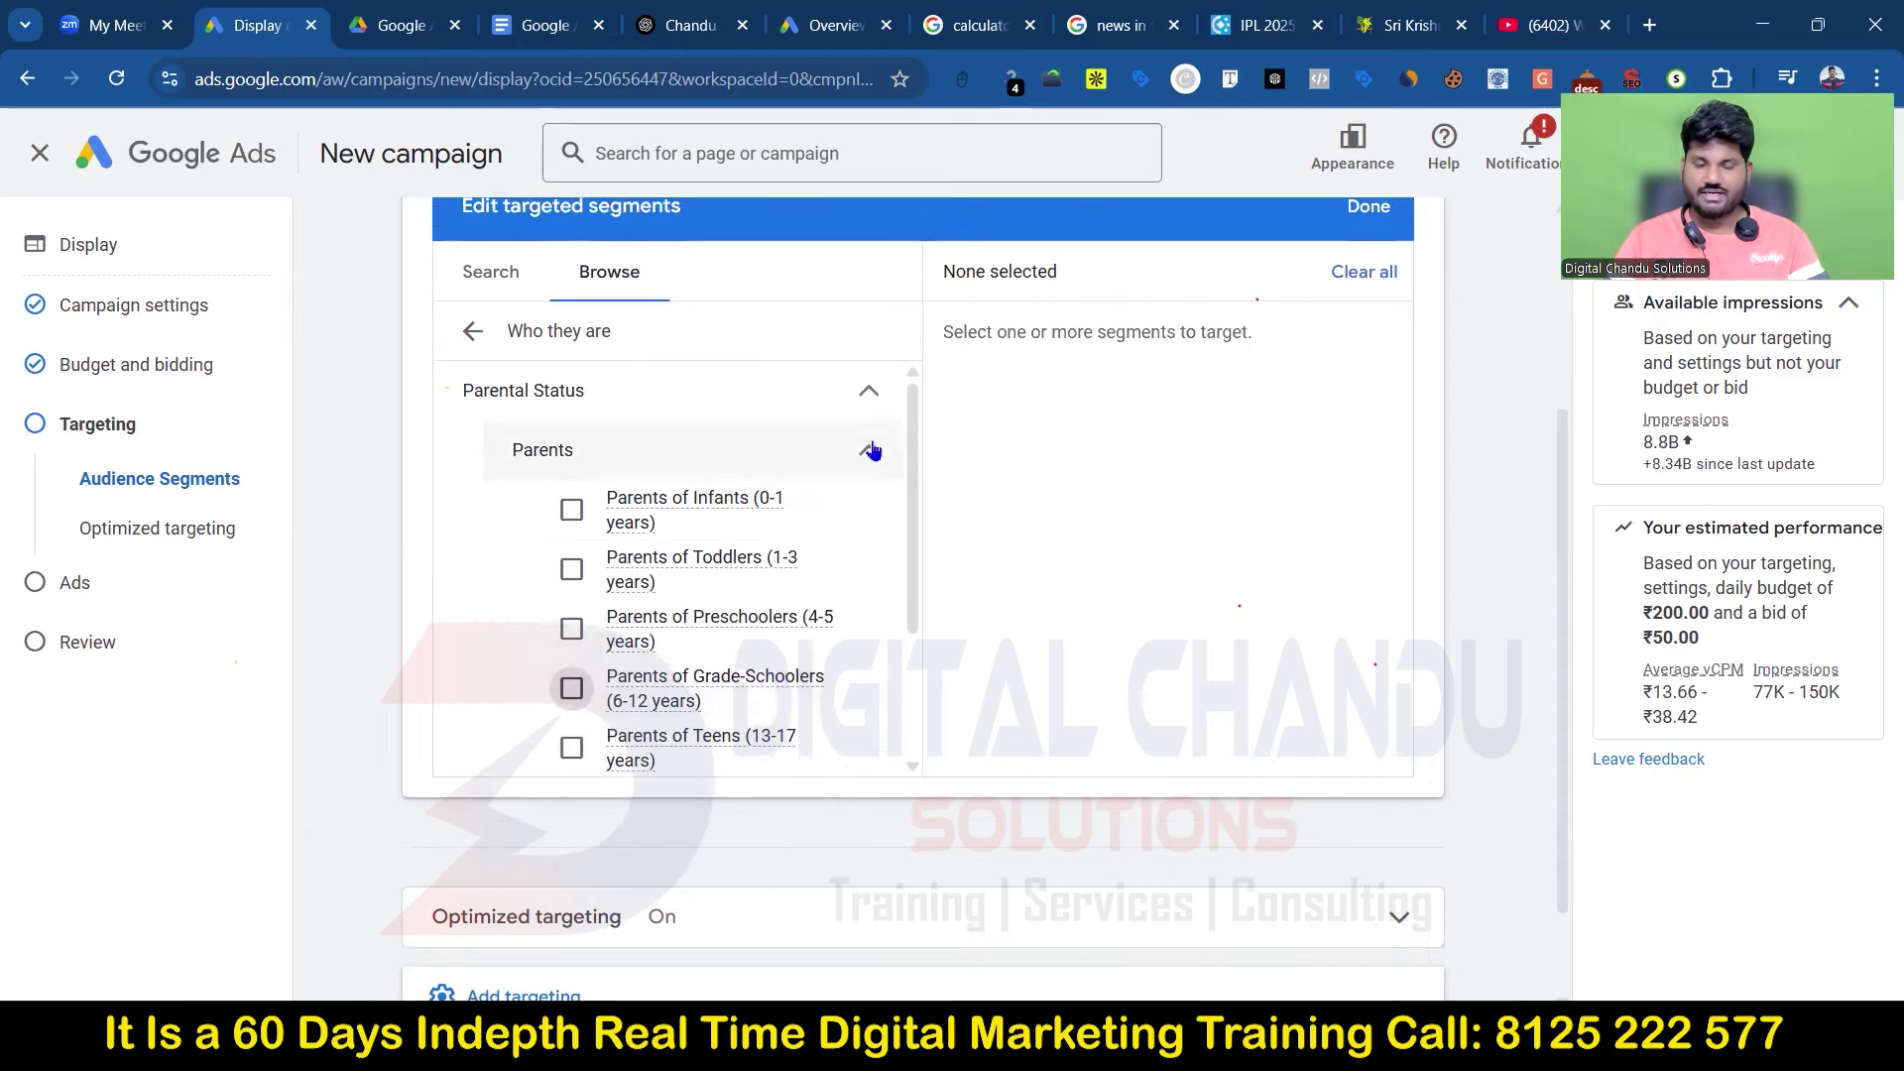
click(873, 449)
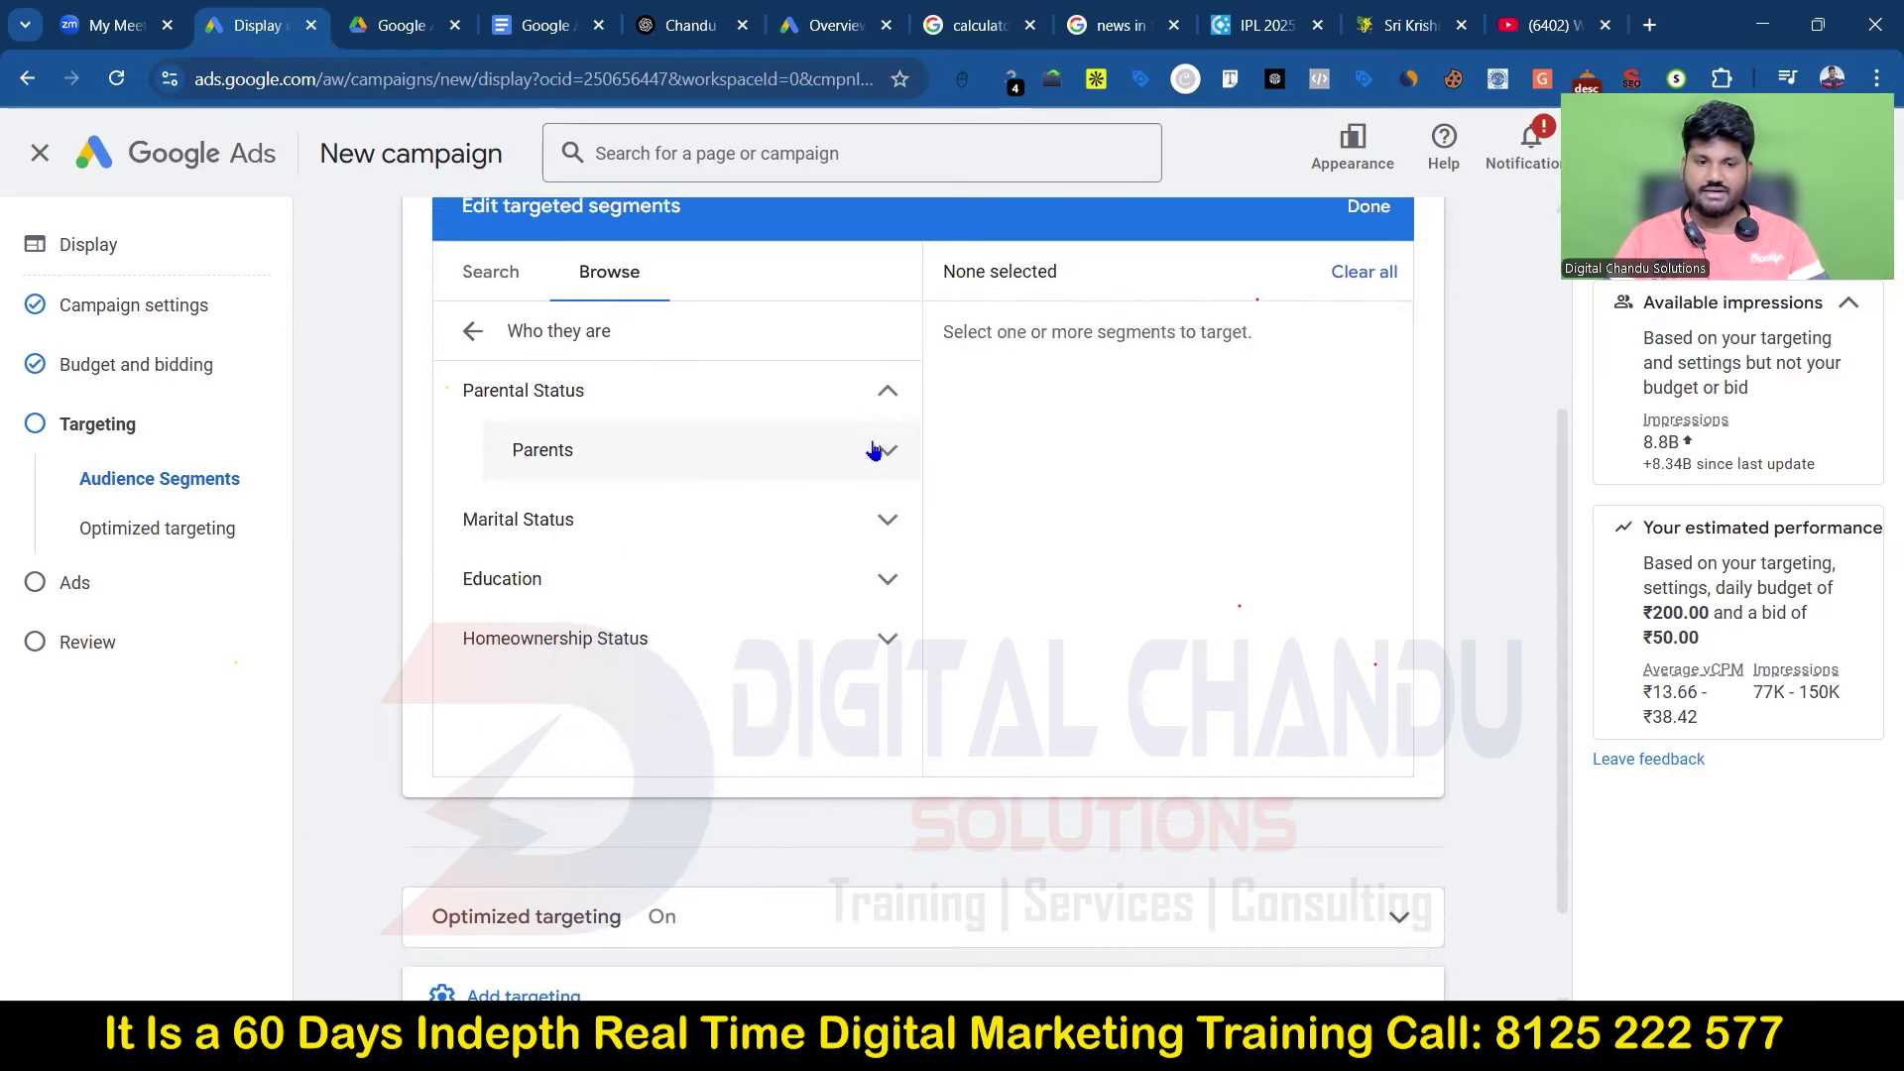
click(880, 533)
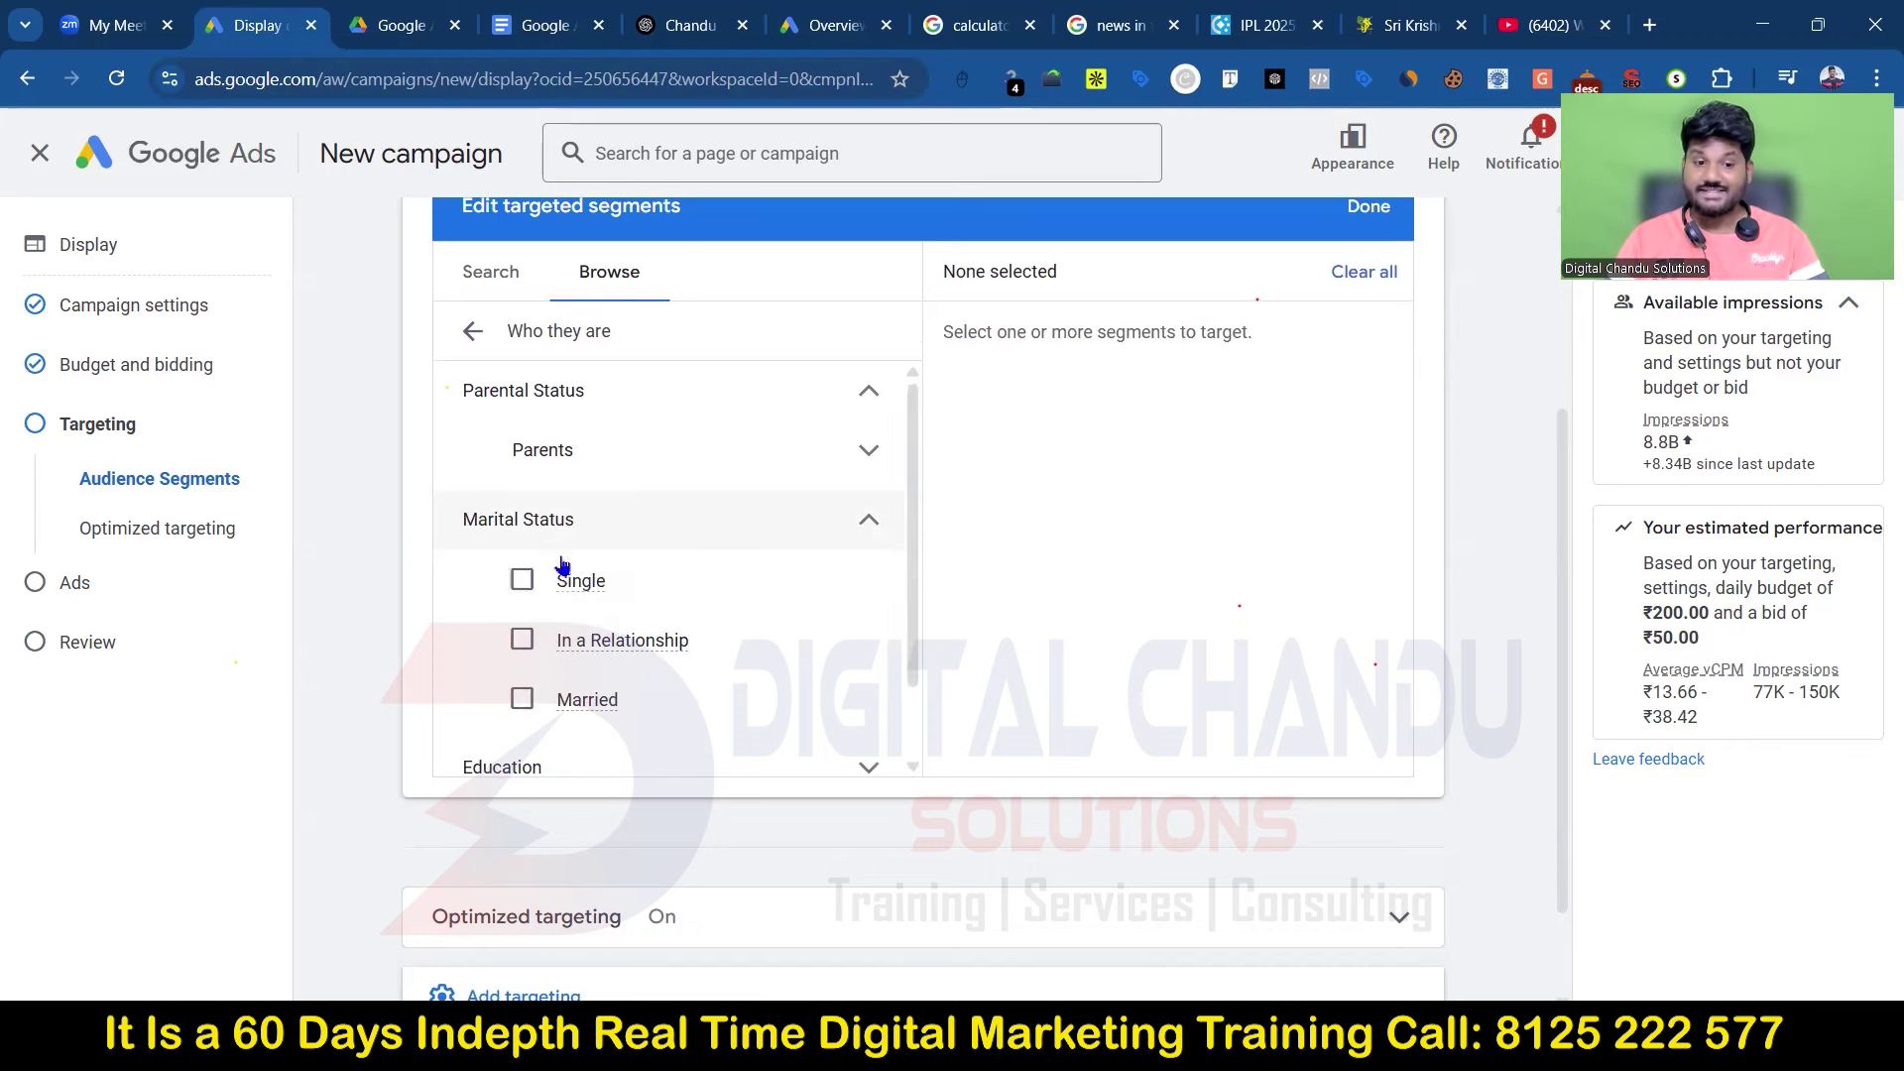
click(505, 591)
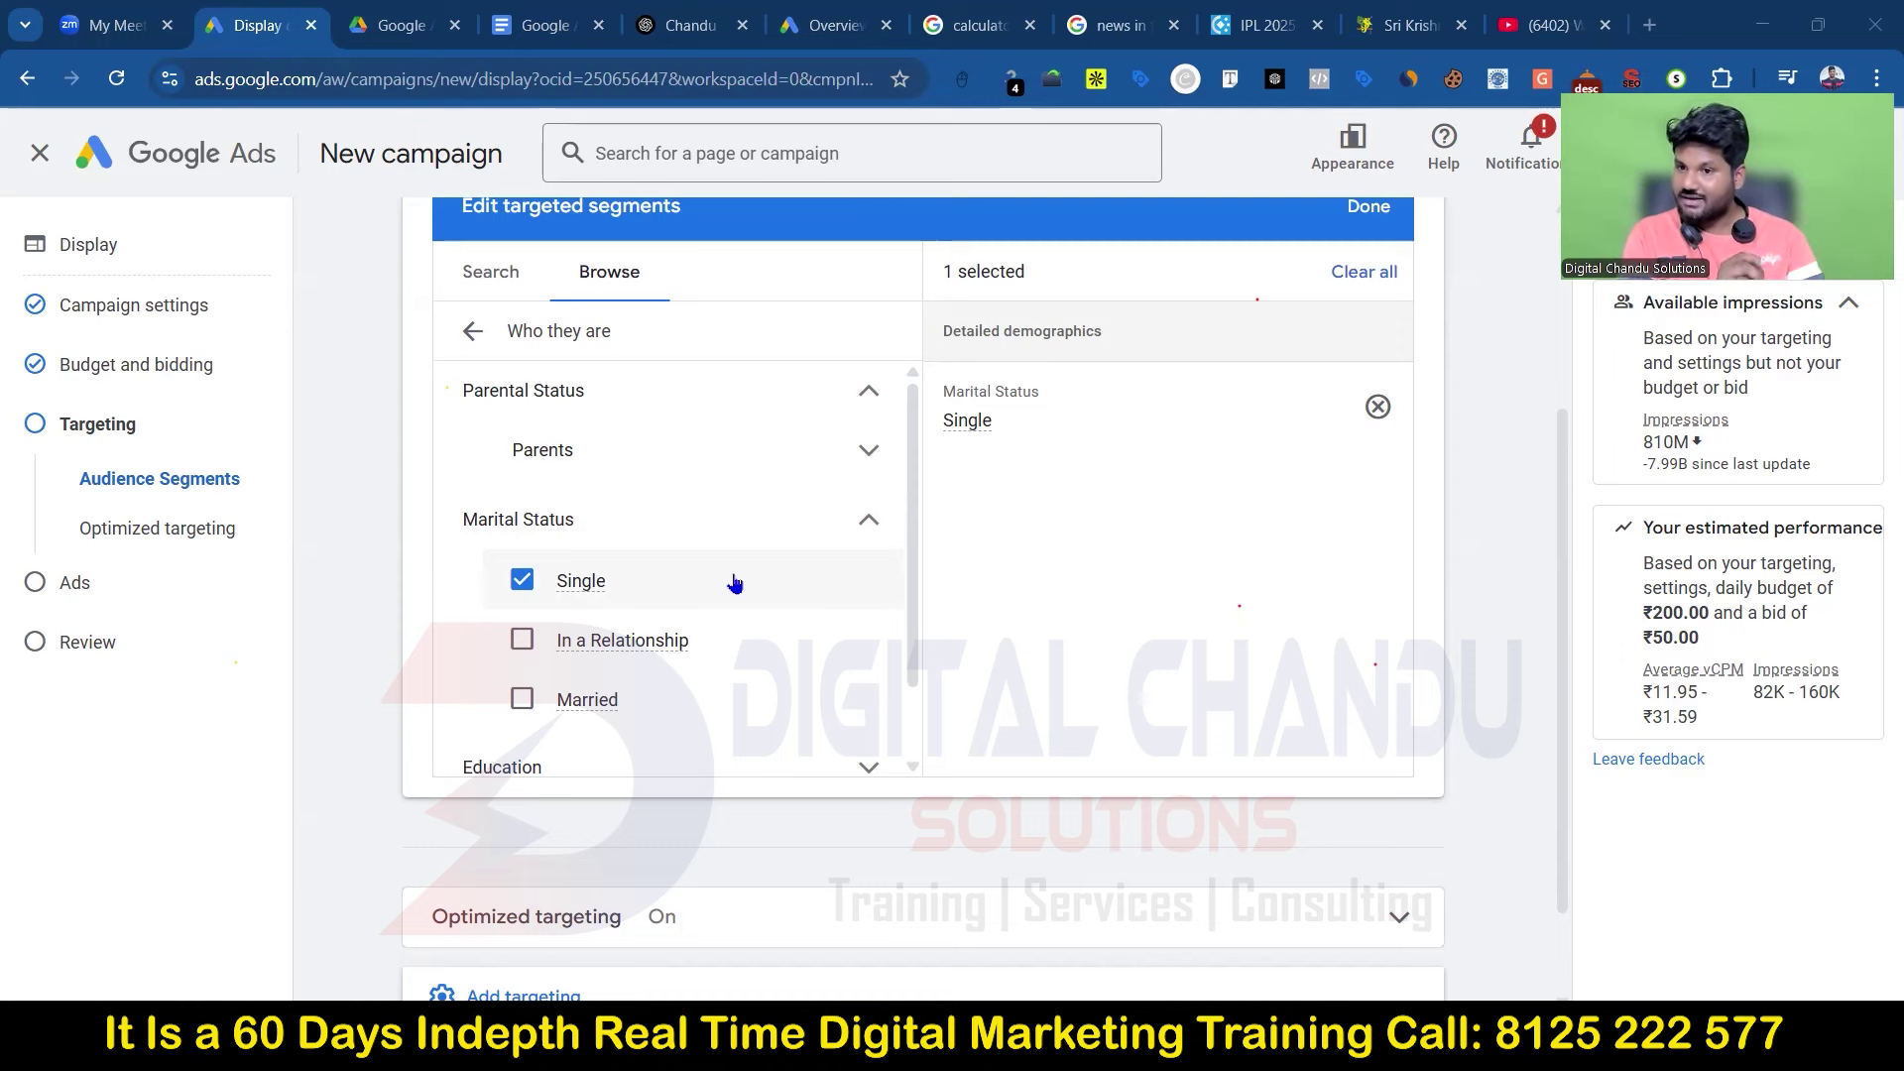
Step: In the Google Ads document, add the line "Matrimony", "SIngle" and "30 Years" joined by dashed connectors below the Guntur line
click(536, 18)
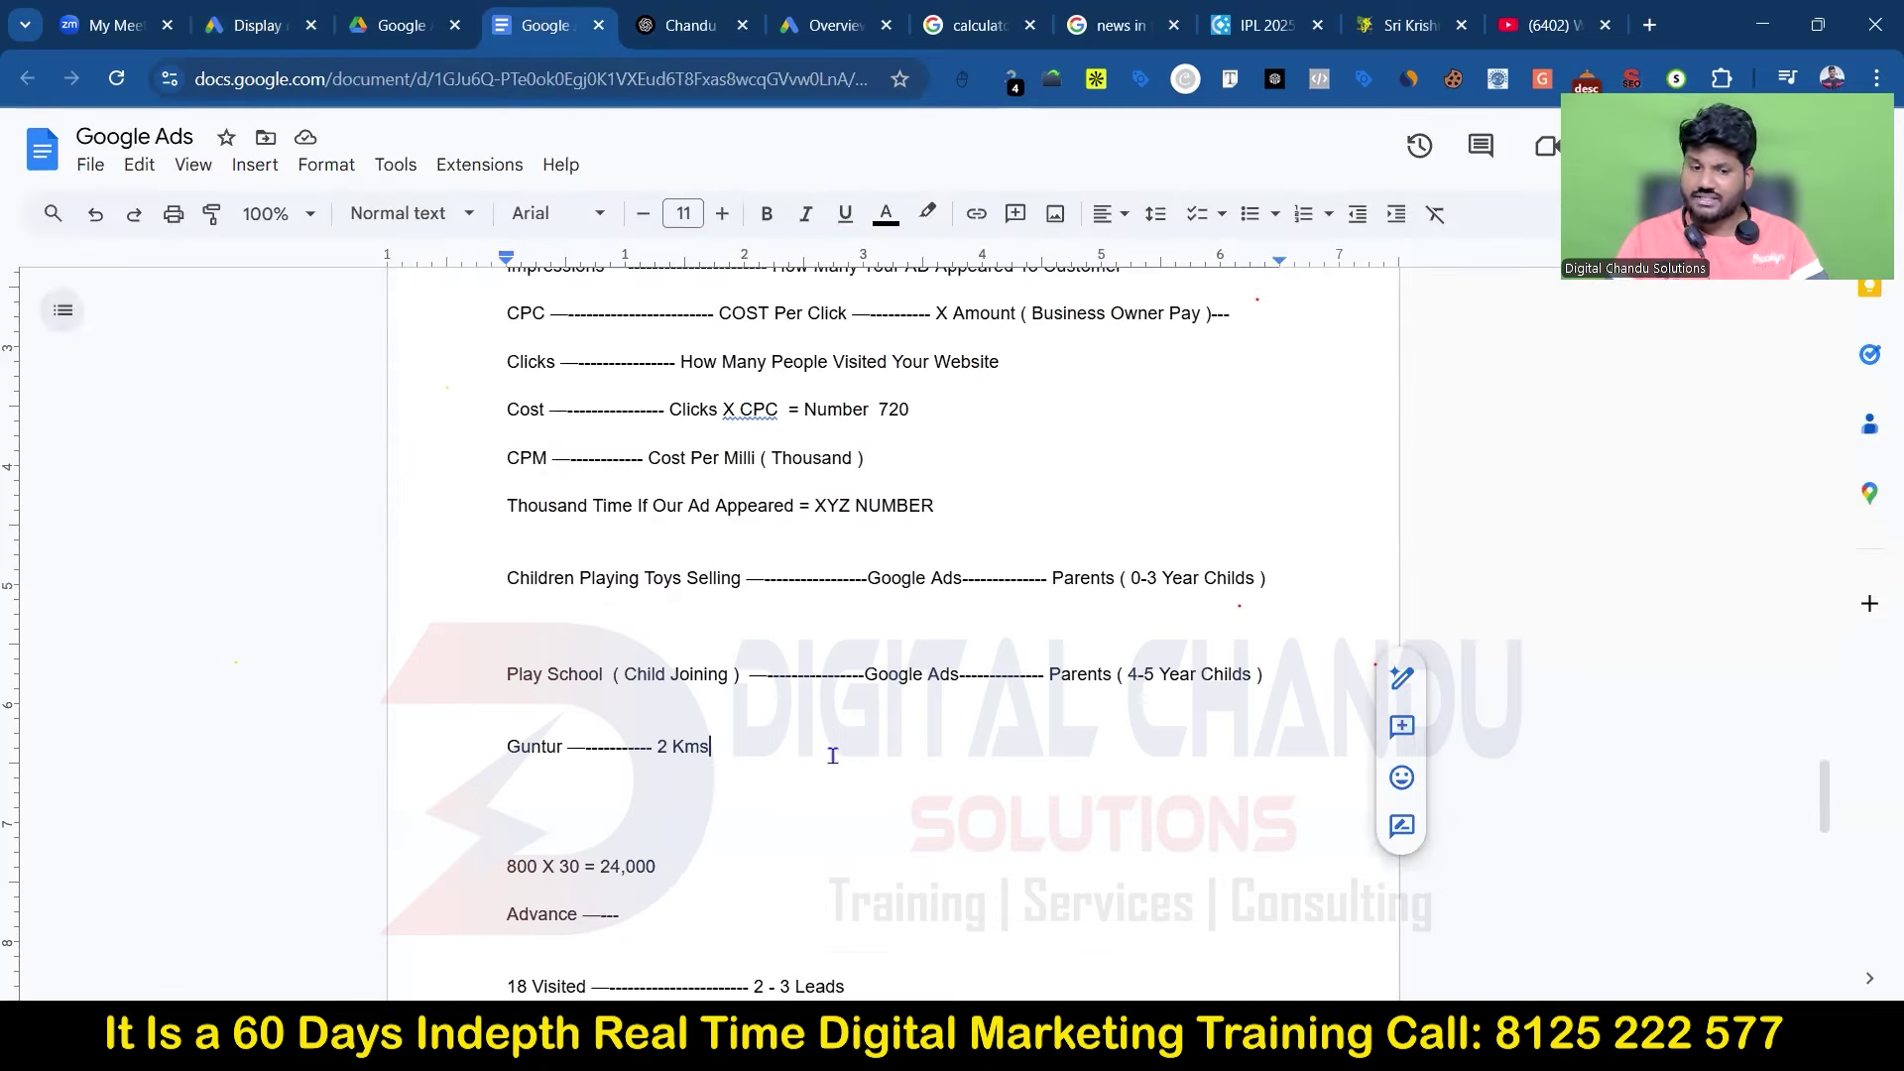
key(Return)
text(Ma)
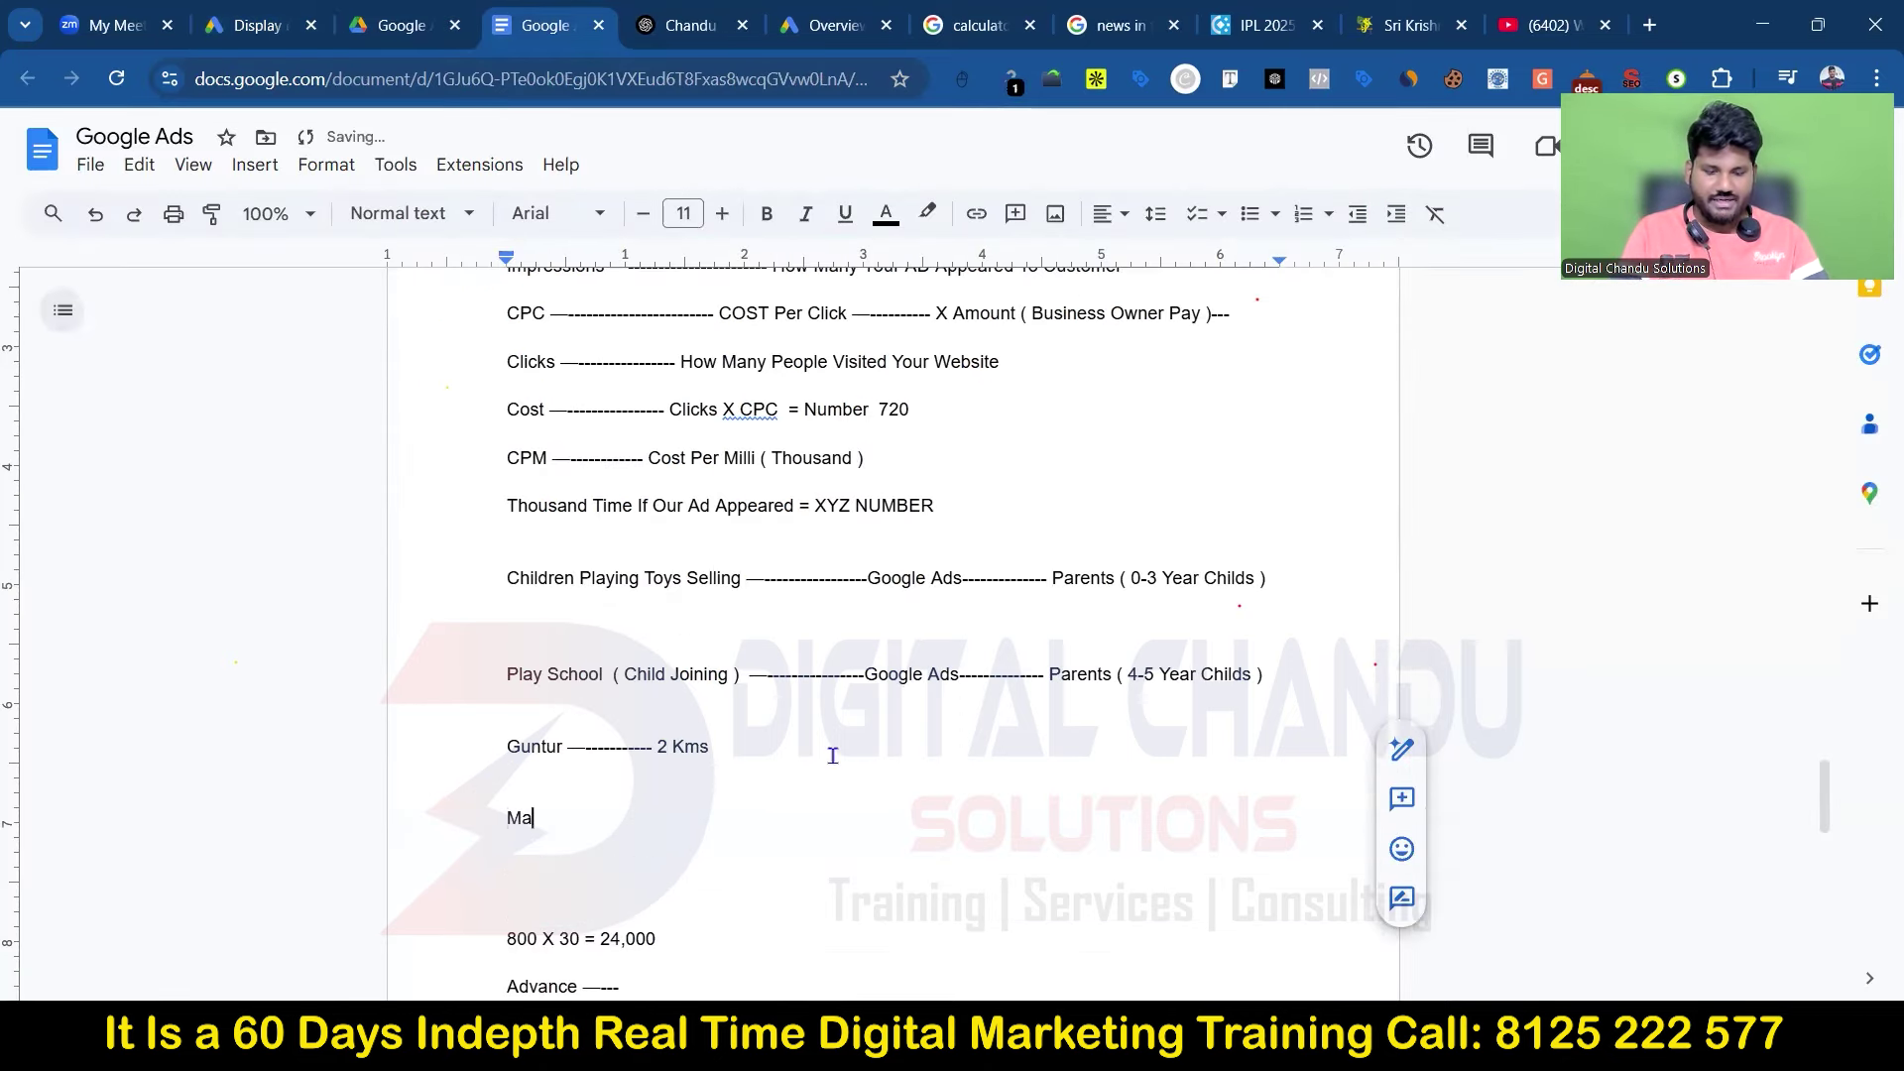
text(trim)
text(ony)
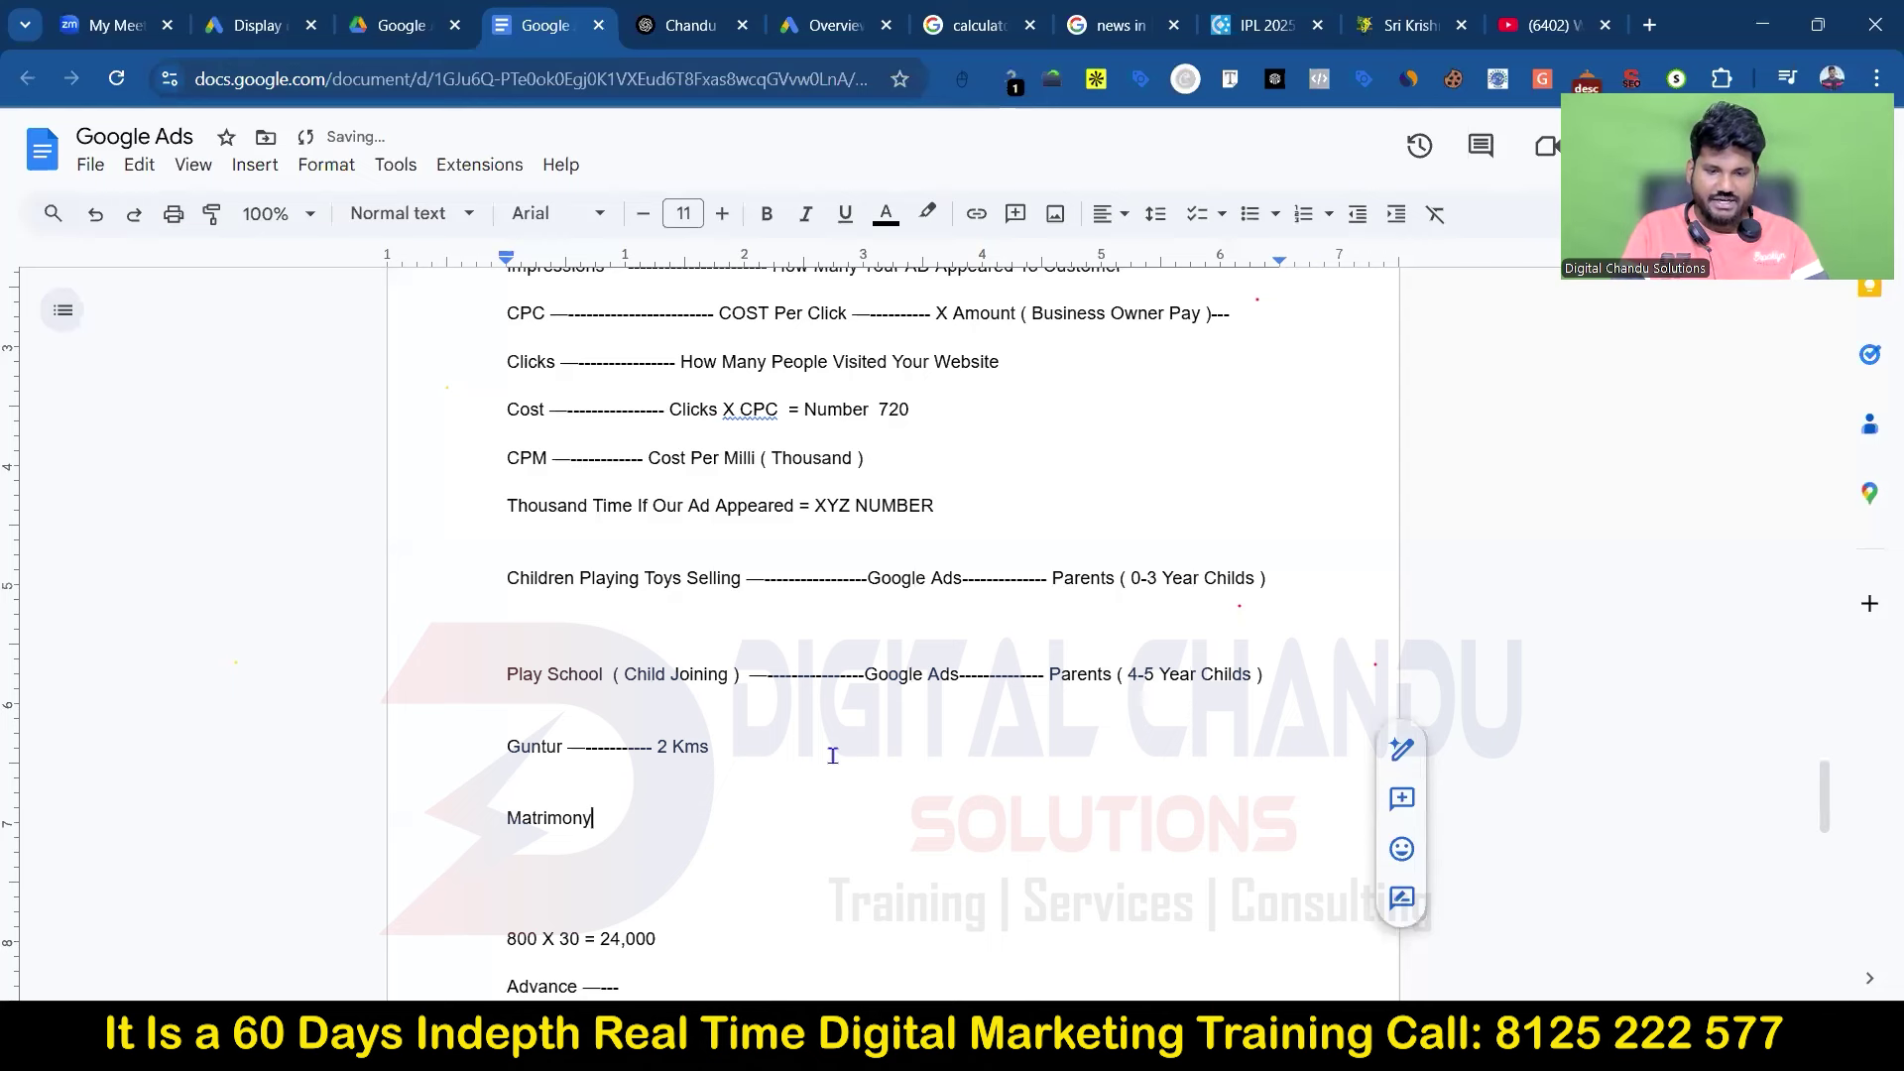
text( ------------------)
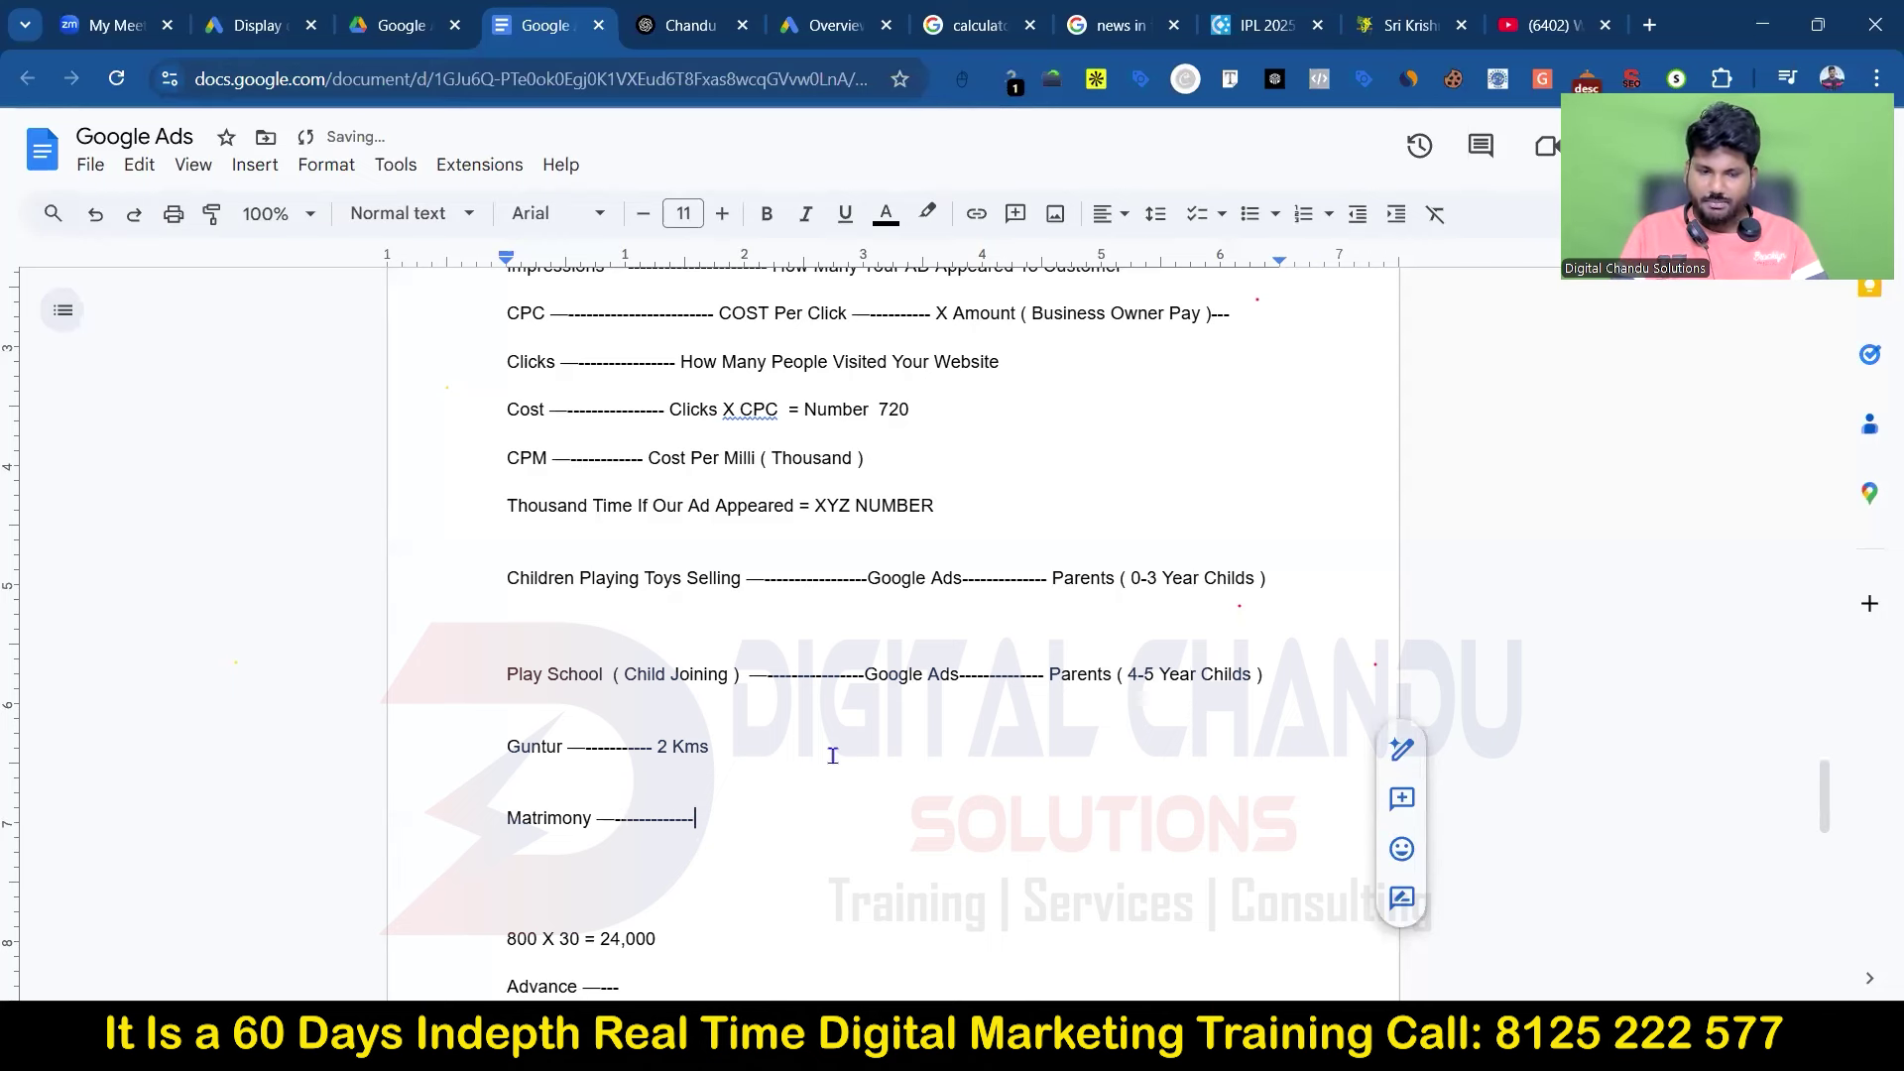
scroll(833, 755, down, 2)
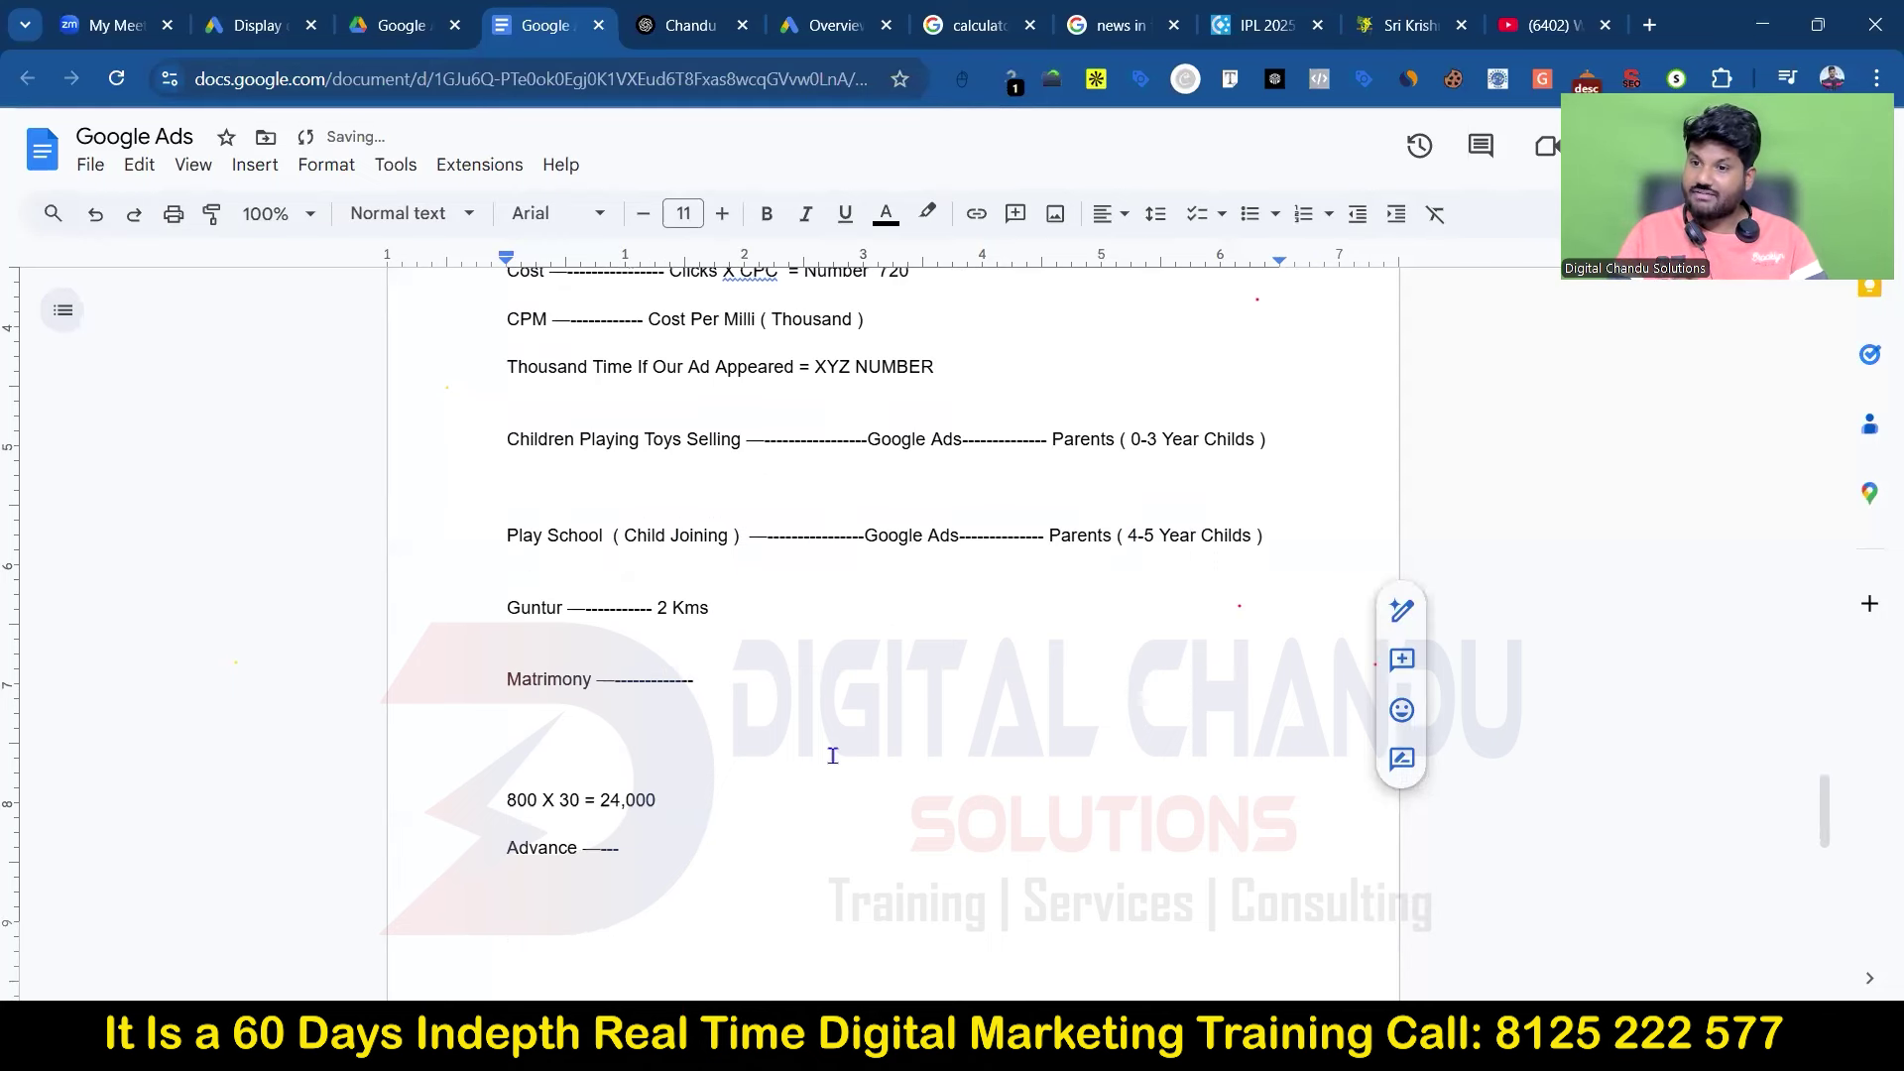
text(SIngl)
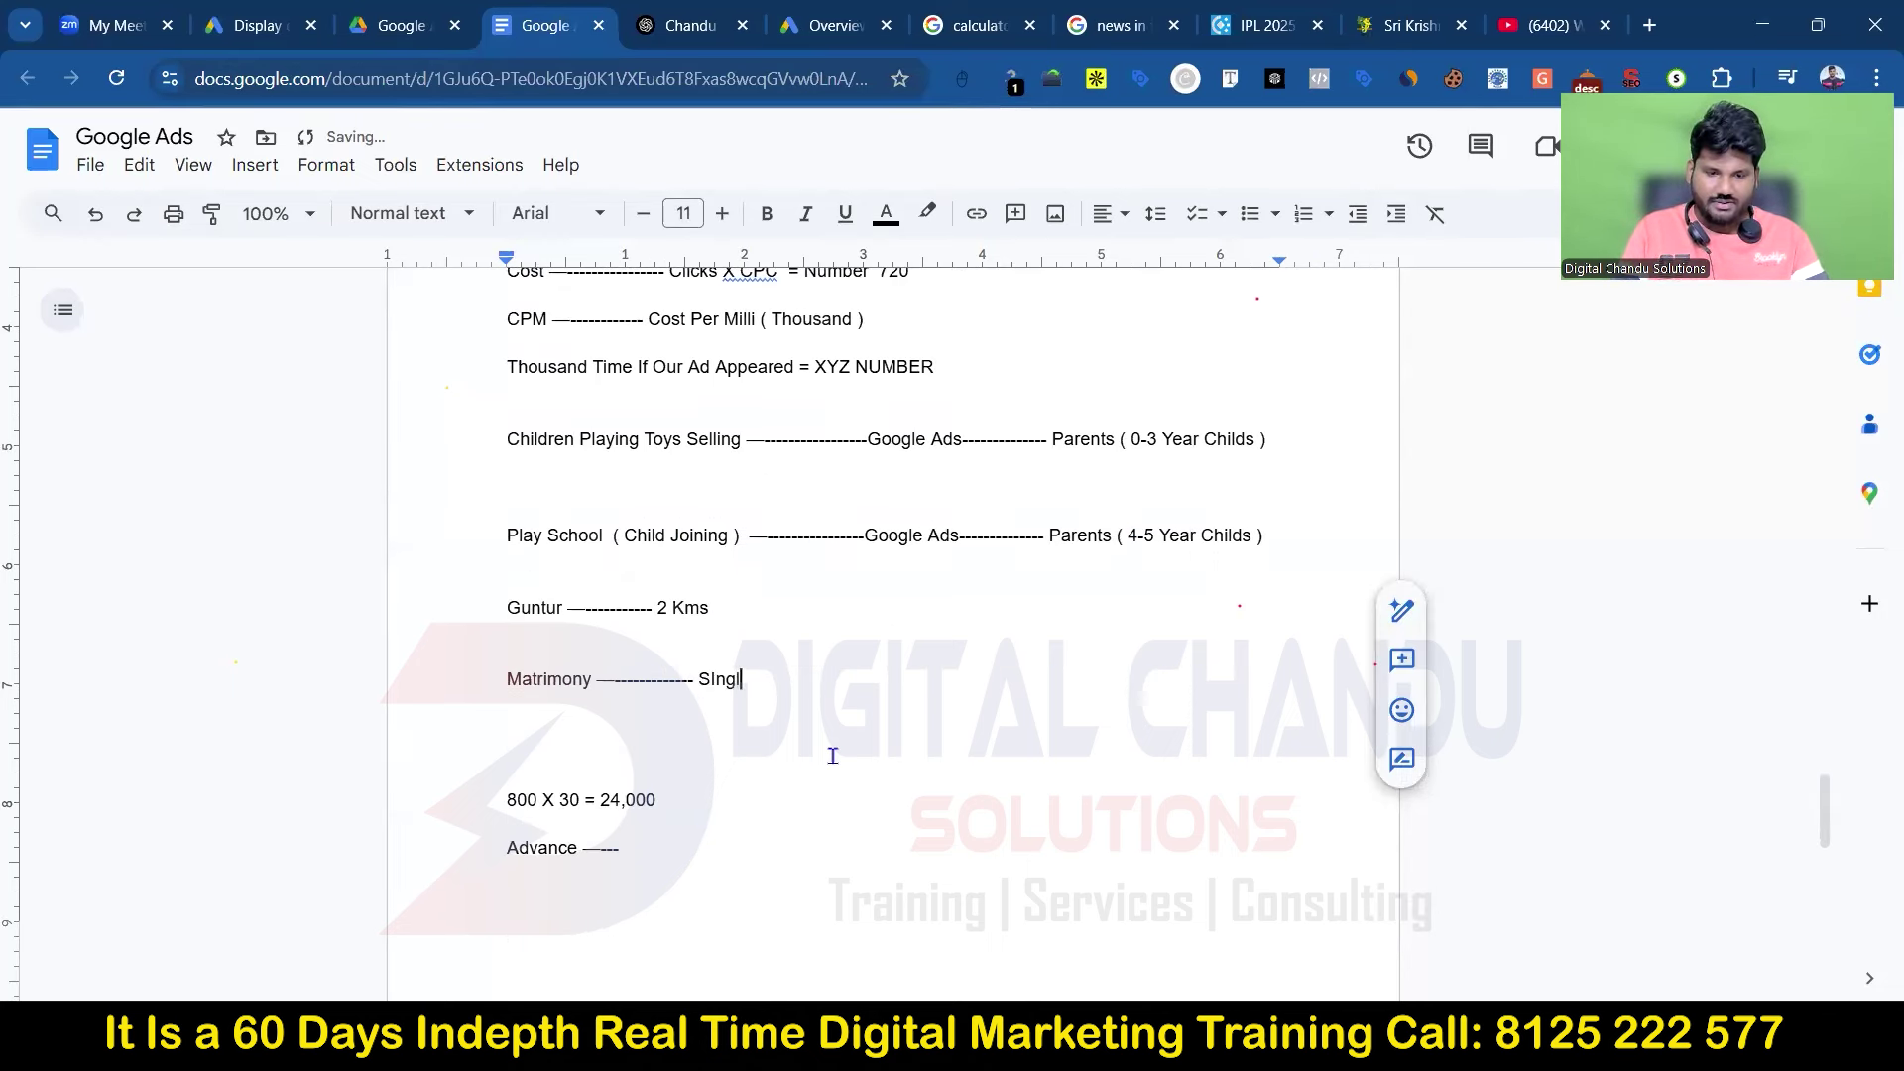
text(e ------------- 30 Years)
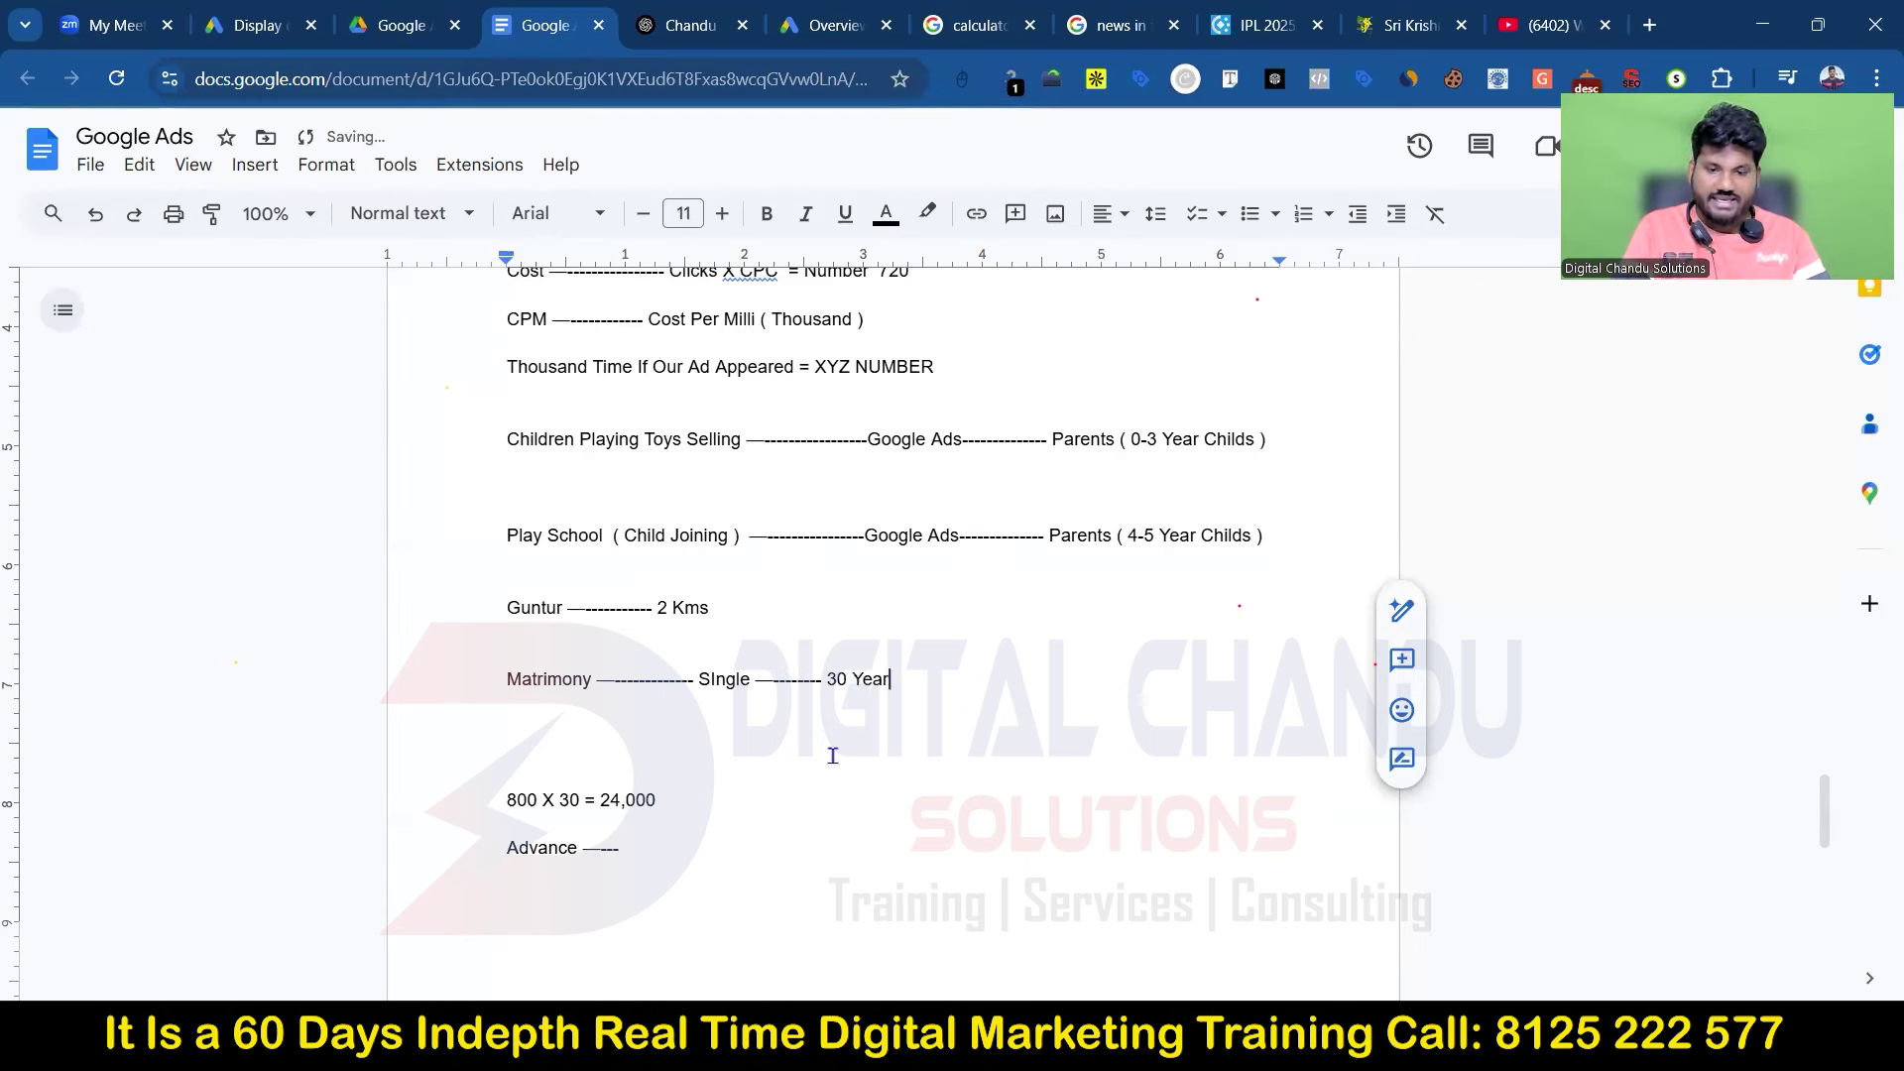
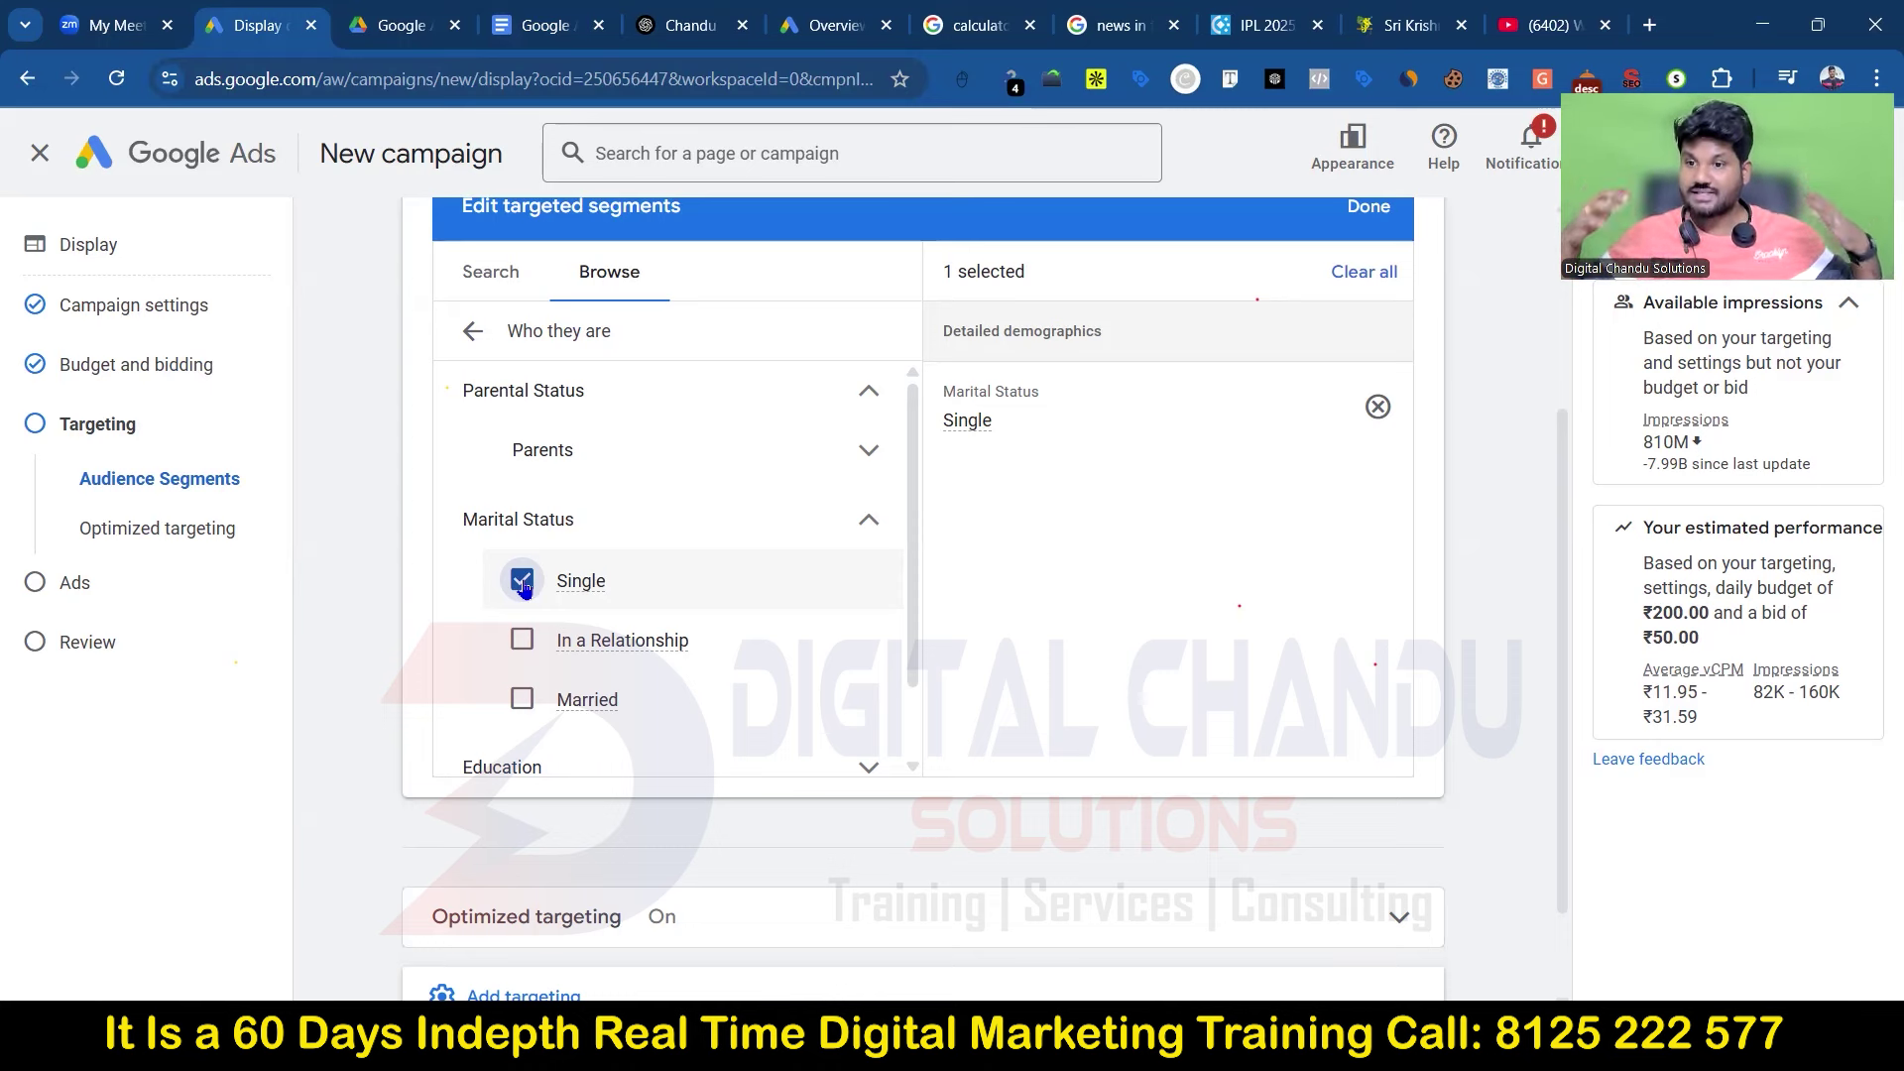
Step: Back in Google Ads, try In a Relationship in place of Single, and leave only Married selected as the marital status
click(524, 642)
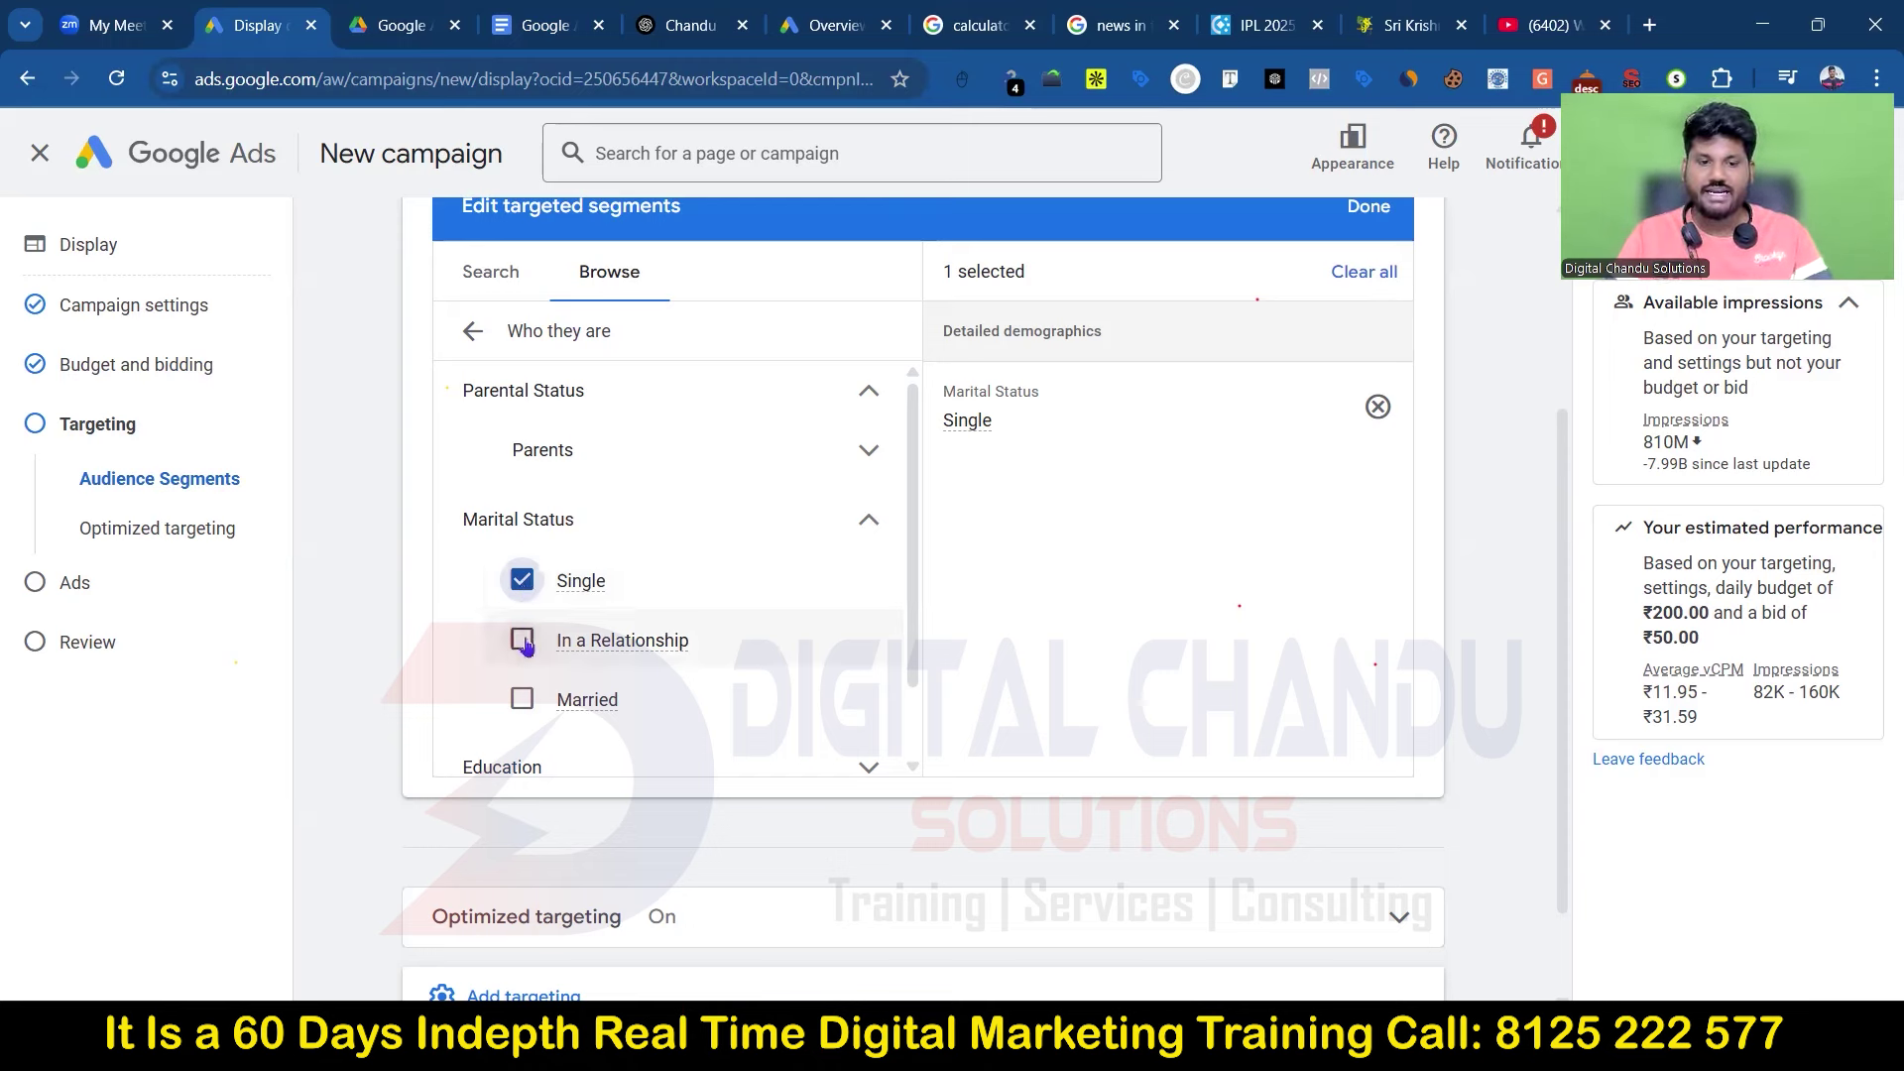
click(522, 582)
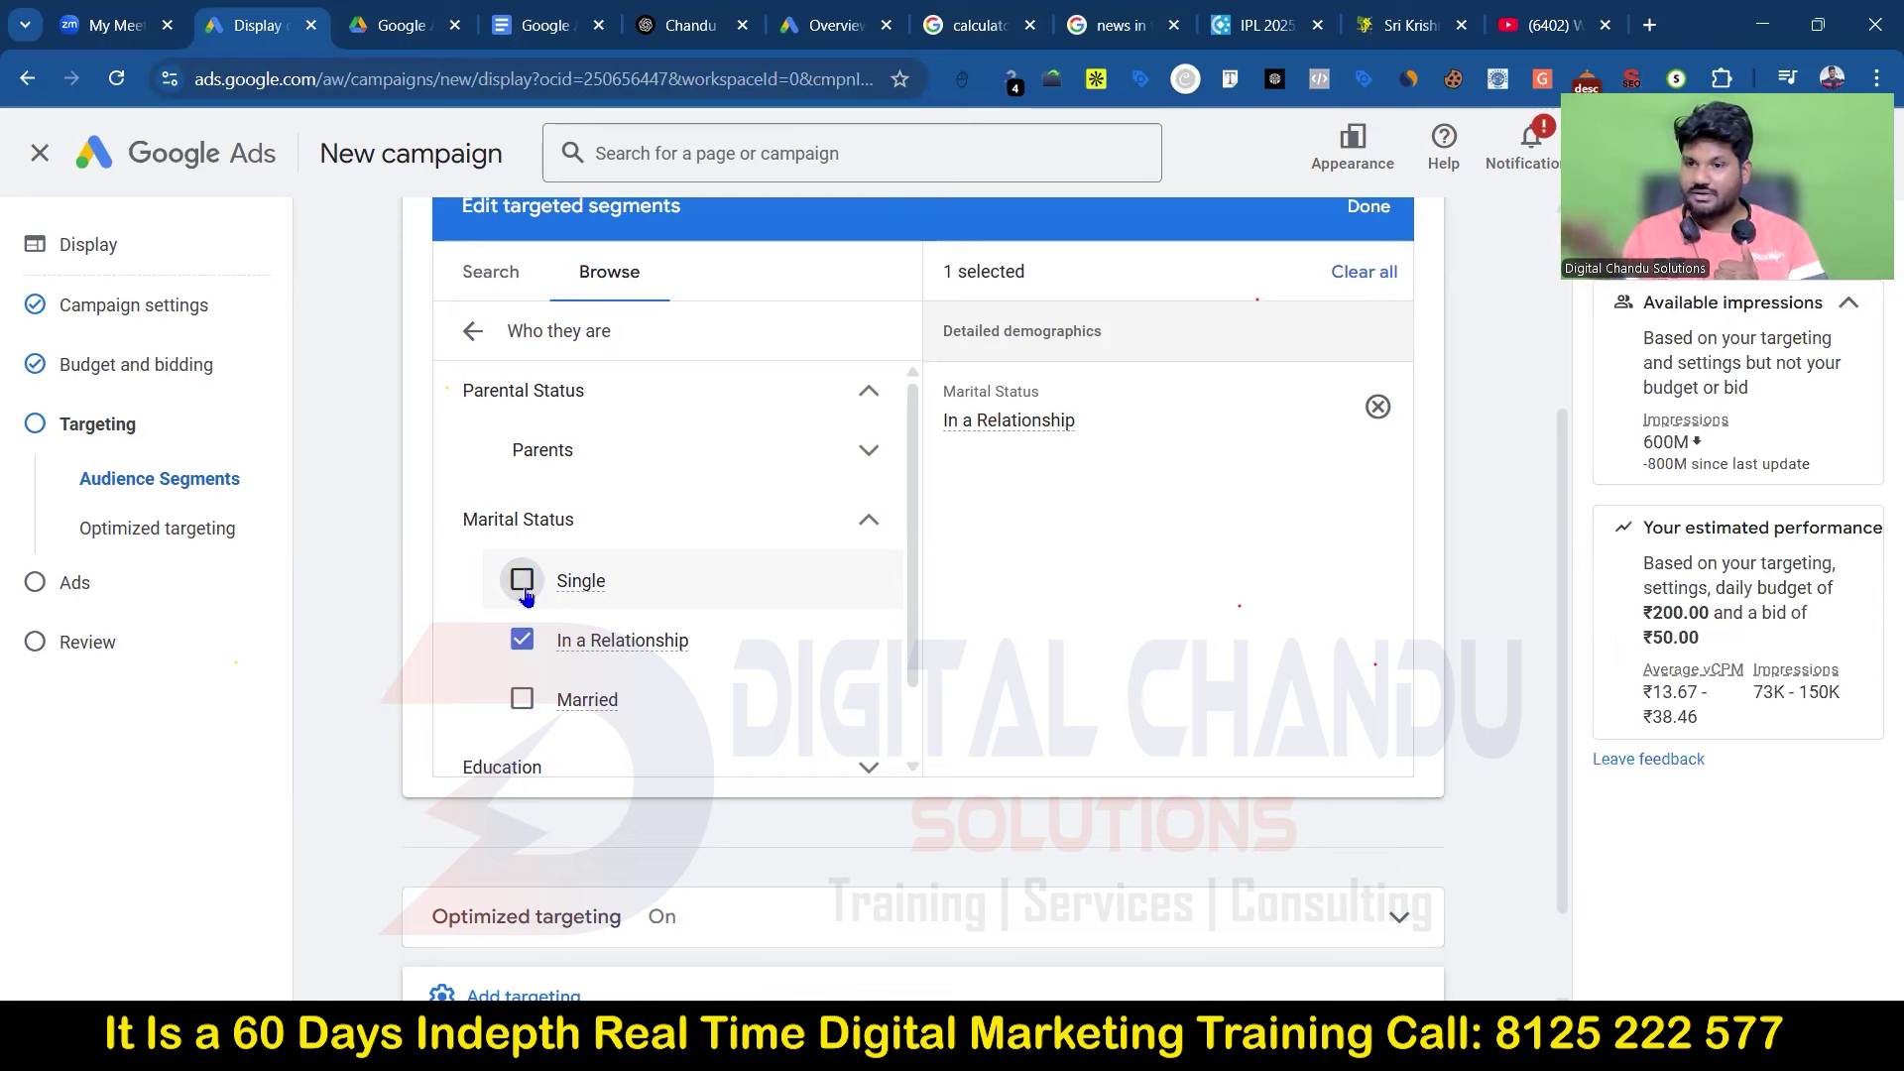
click(523, 697)
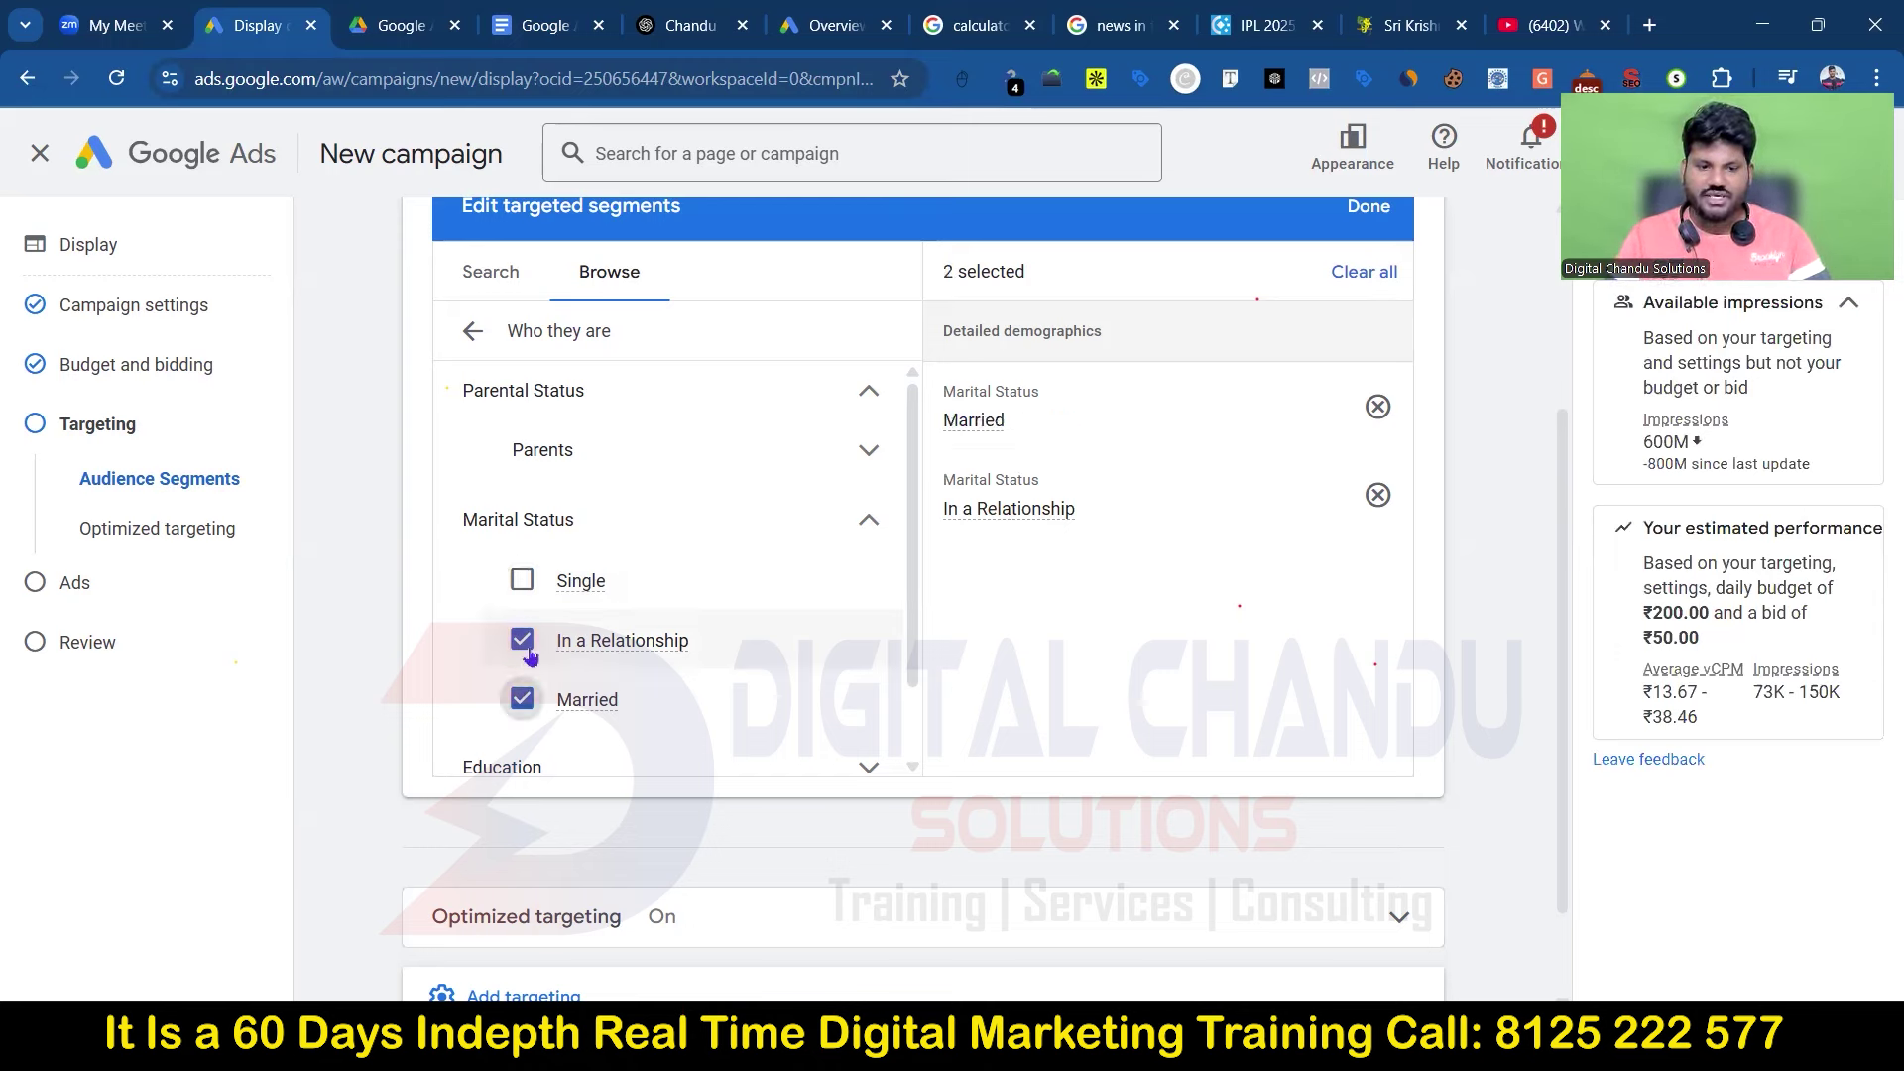
click(529, 651)
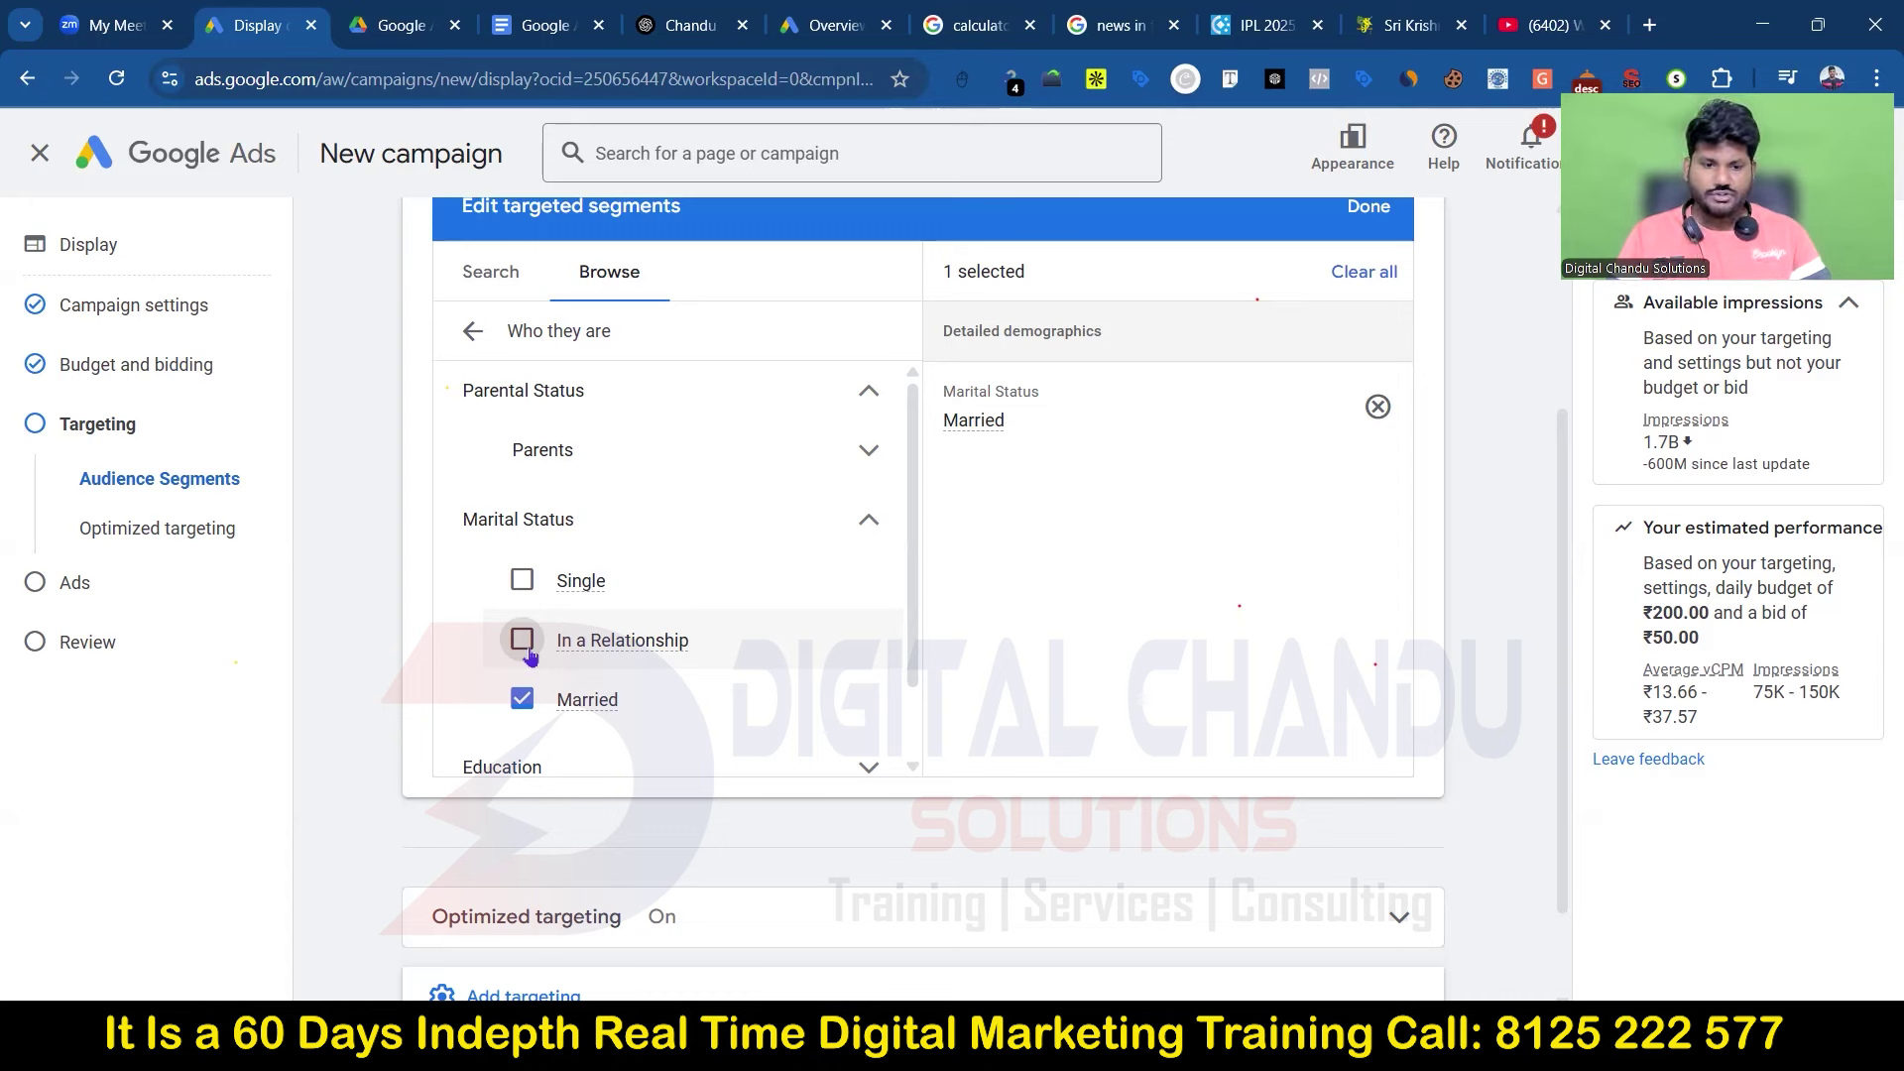
click(869, 537)
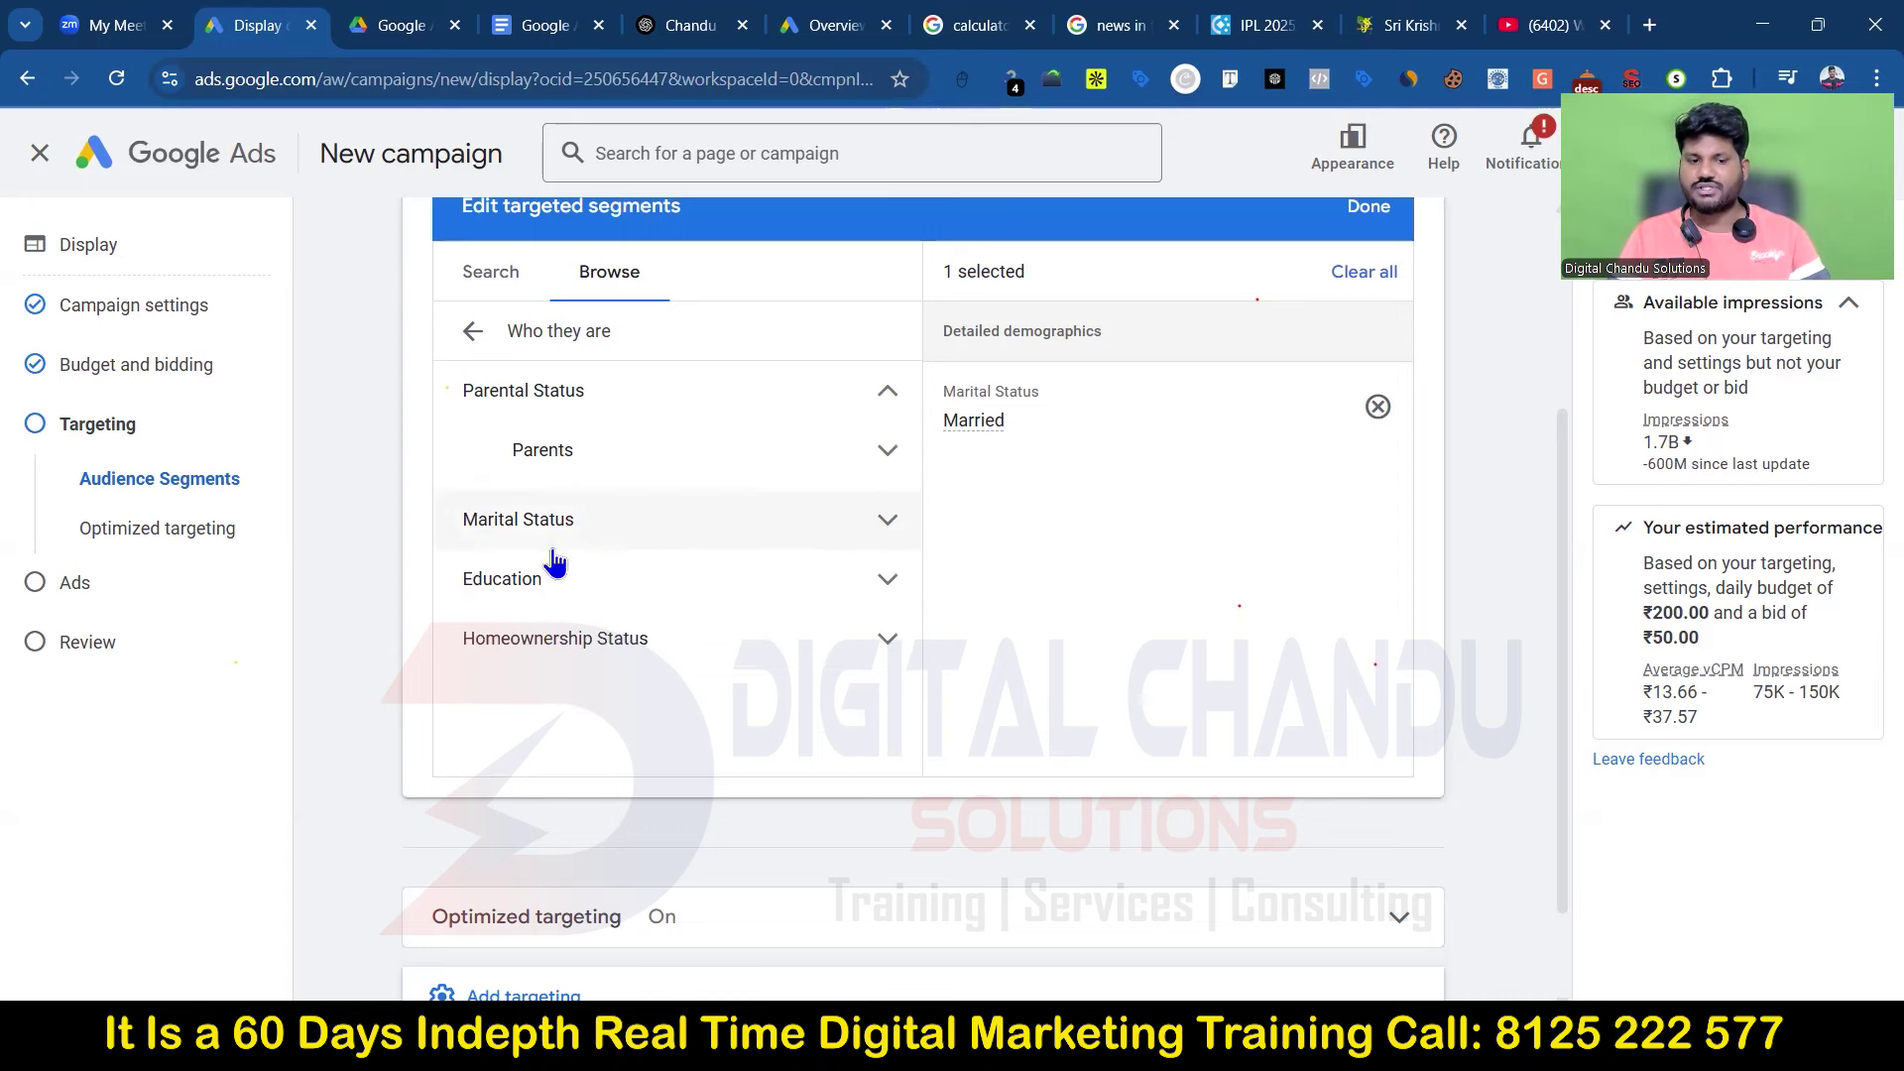